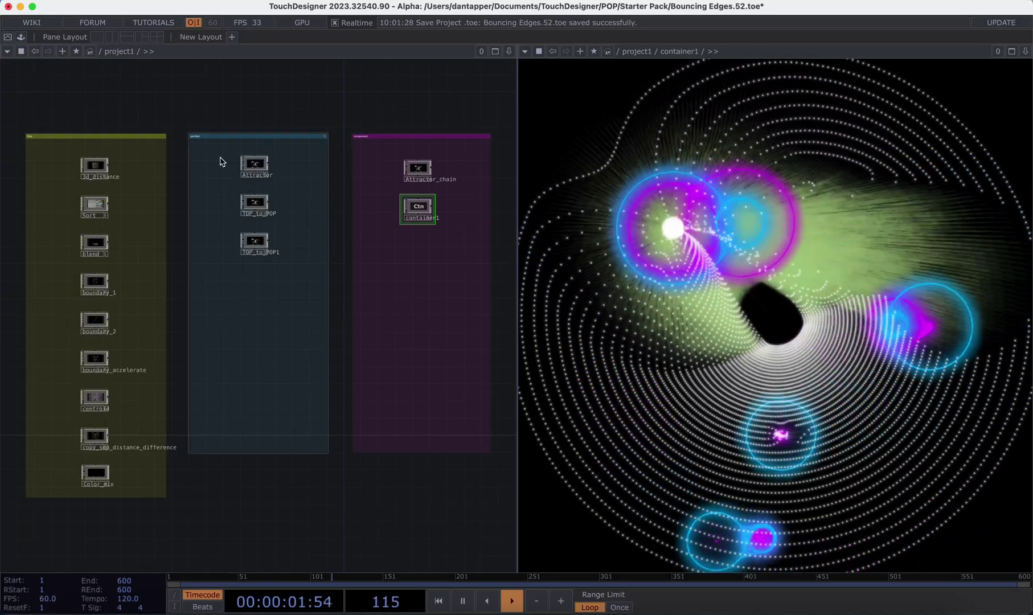
# Enable cooking on the Attractor and TOP_to_POP components in the patcher group so their previews run
pyautogui.scroll(3, 232, 143)
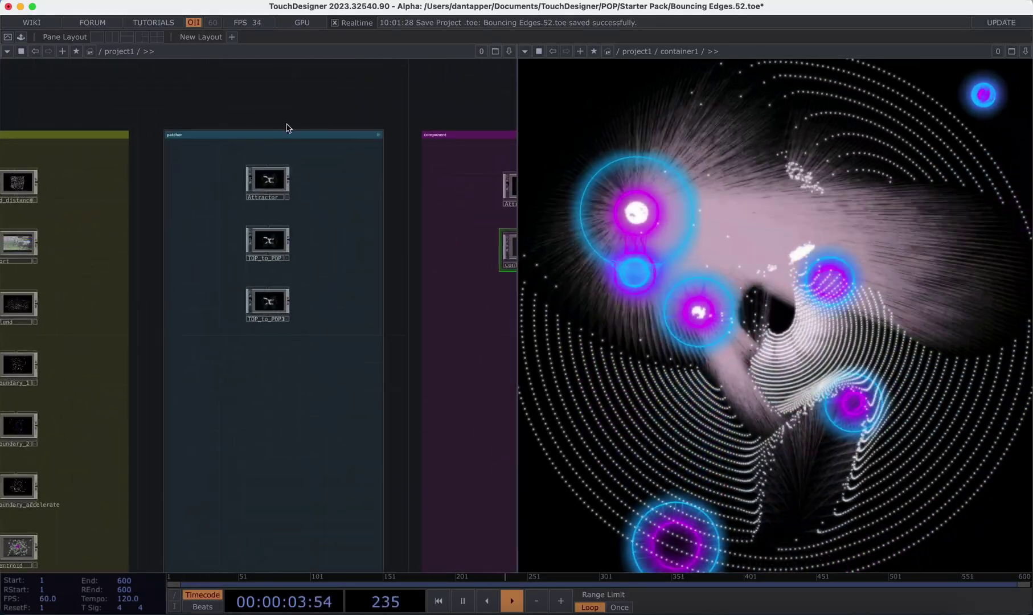
pyautogui.moveTo(336, 112); pyautogui.dragTo(246, 113)
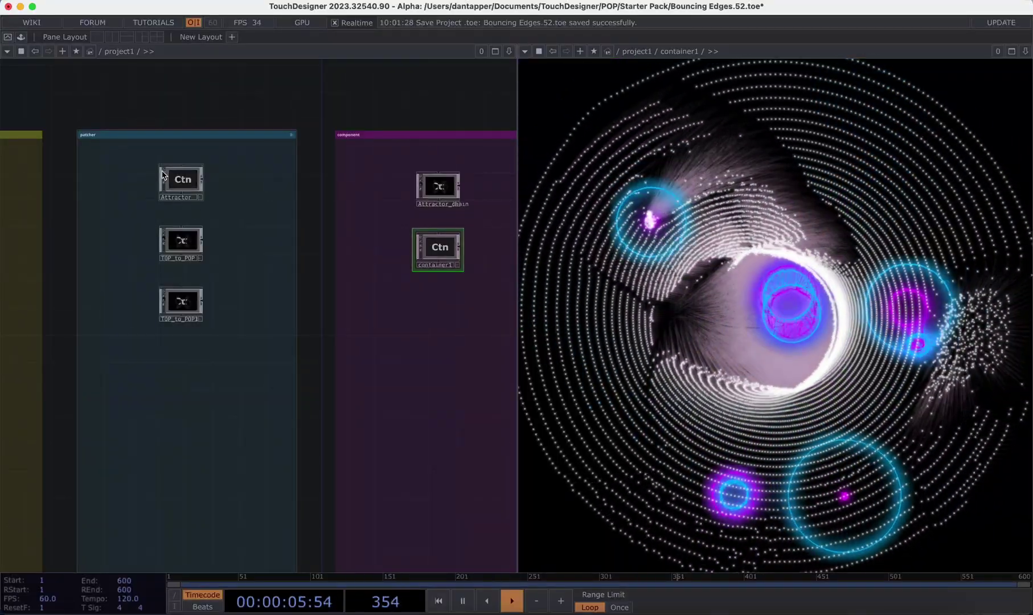
pyautogui.scroll(5, 178, 196)
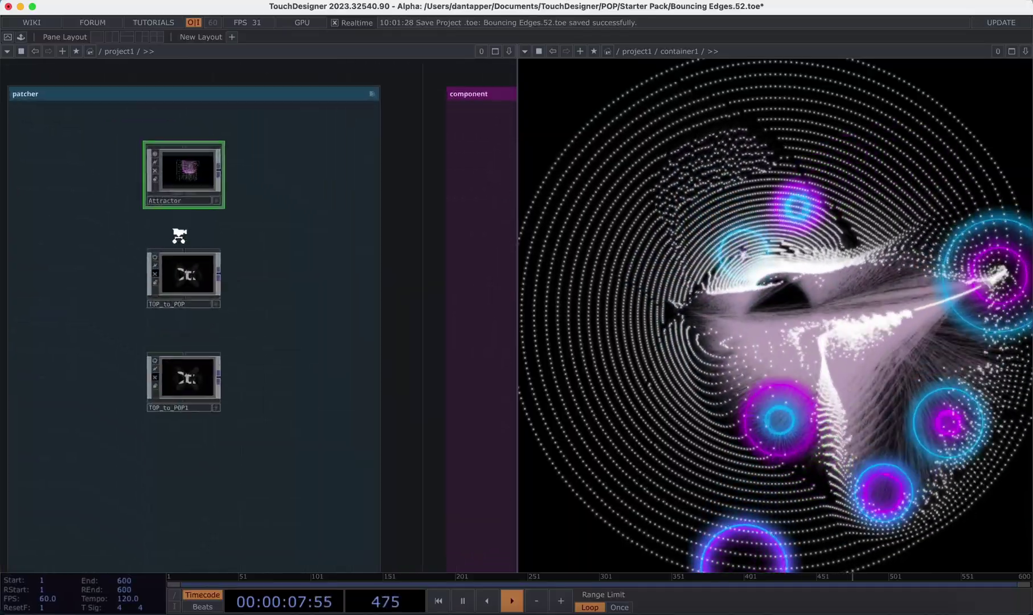
pyautogui.click(152, 268)
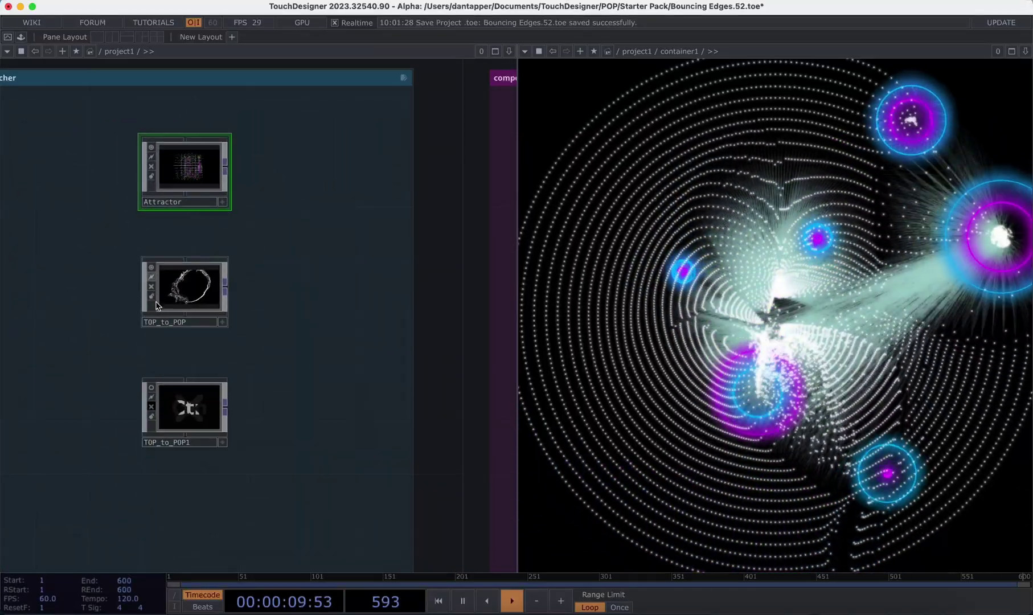
pyautogui.scroll(5, 180, 292)
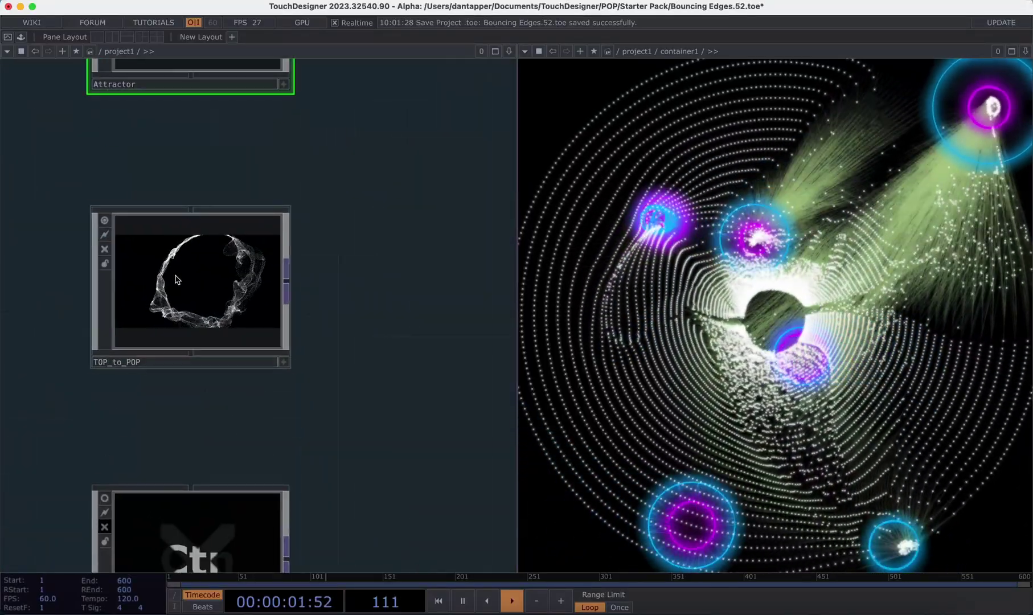
# Enable cooking and the node viewer on the TOP_to_POP1 component in the patcher group
pyautogui.scroll(-3, 168, 277)
pyautogui.click(133, 446)
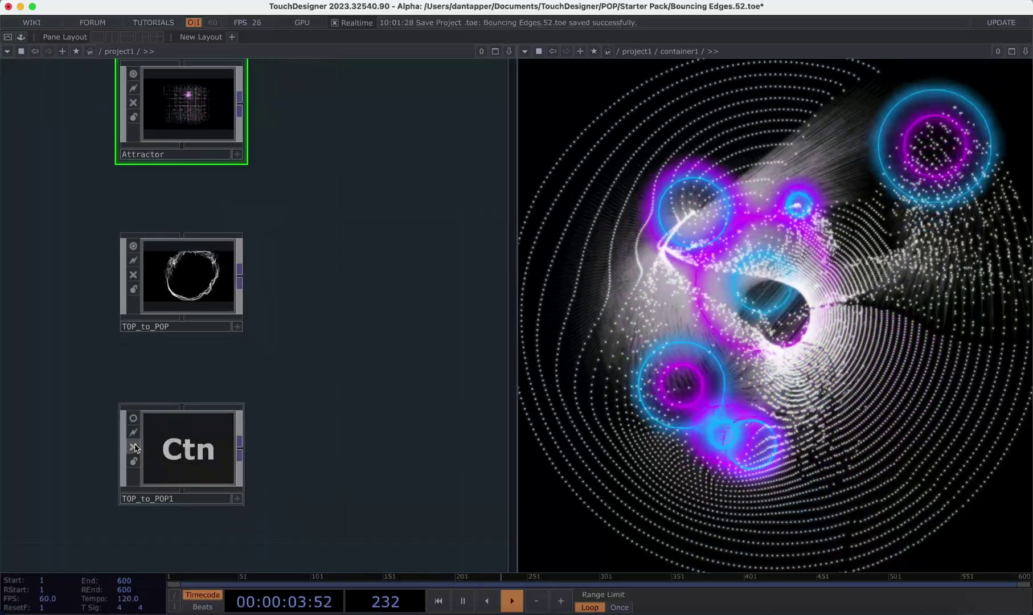
pyautogui.click(134, 418)
pyautogui.scroll(4, 153, 428)
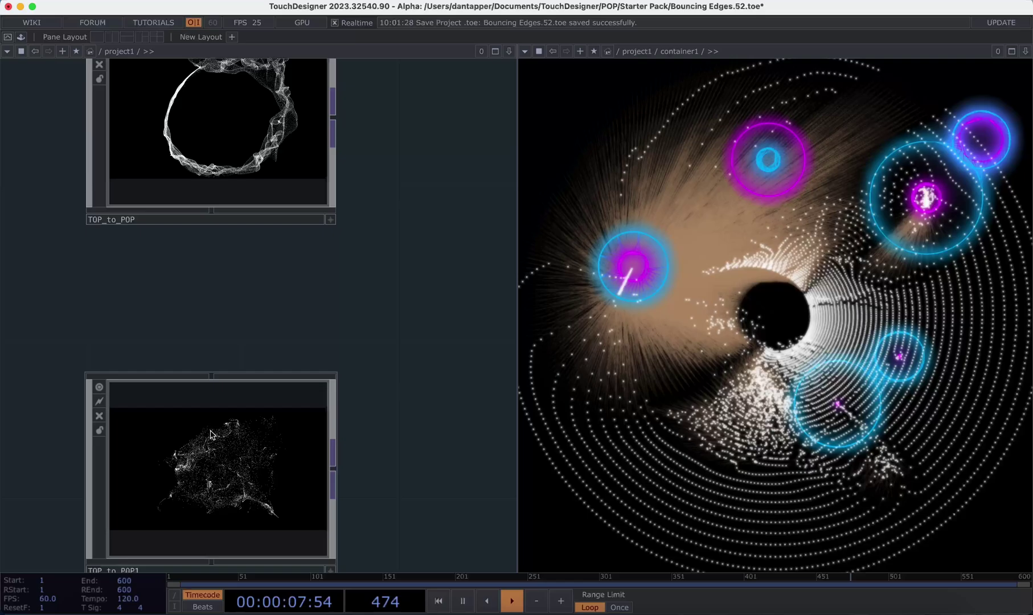
pyautogui.scroll(-3, 211, 434)
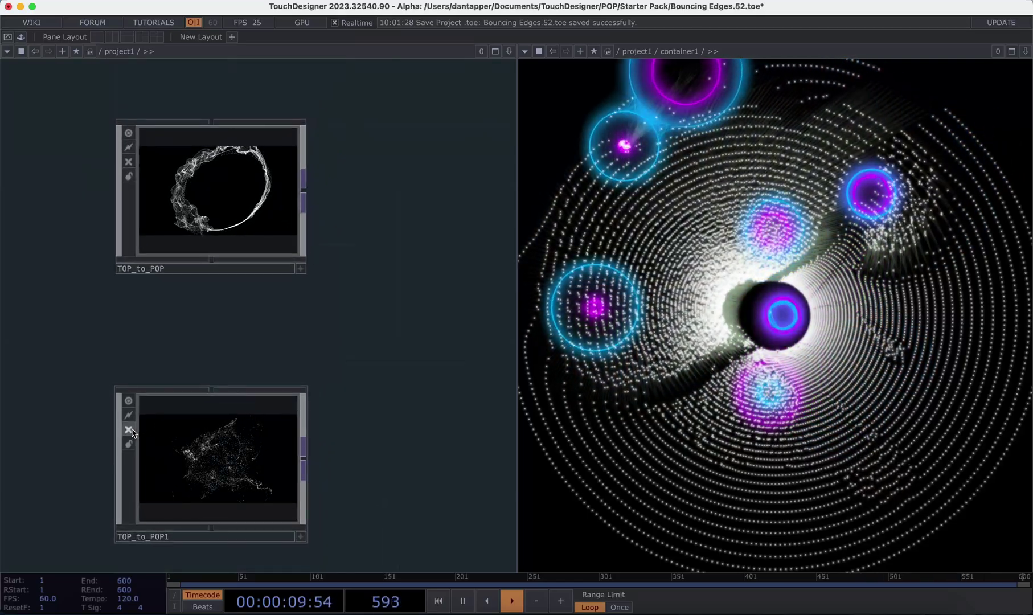
# Disable cooking on the Attractor, TOP_to_POP and TOP_to_POP1 components in the patcher group
pyautogui.click(129, 161)
pyautogui.scroll(-4, 134, 162)
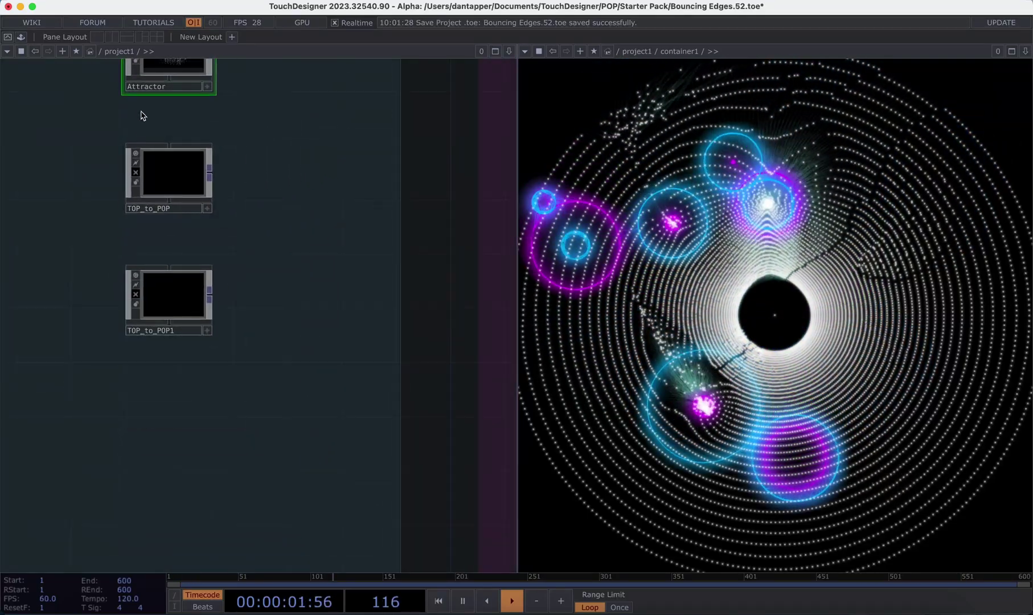
pyautogui.moveTo(131, 118); pyautogui.dragTo(129, 224)
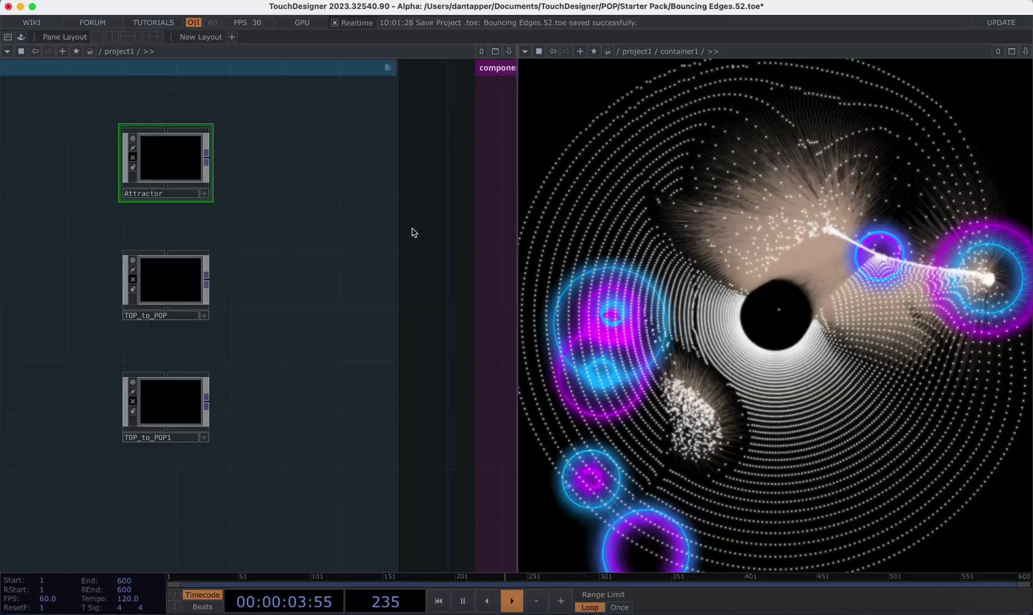
# Enable cooking and the node viewer on the Attractor_chain component in the component group
pyautogui.moveTo(388, 232); pyautogui.dragTo(162, 231)
pyautogui.scroll(-1, 162, 234)
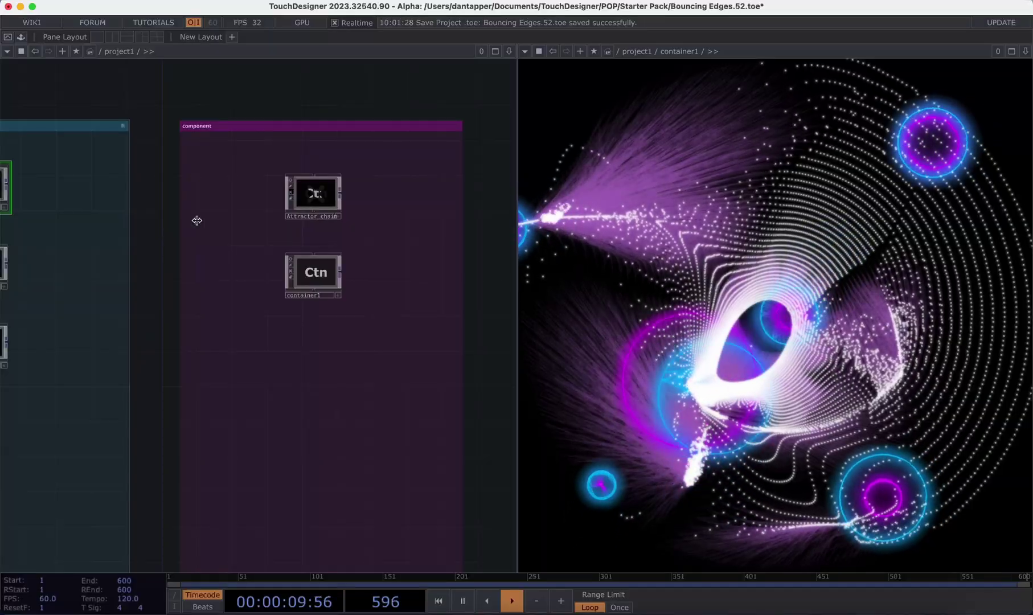
pyautogui.click(291, 192)
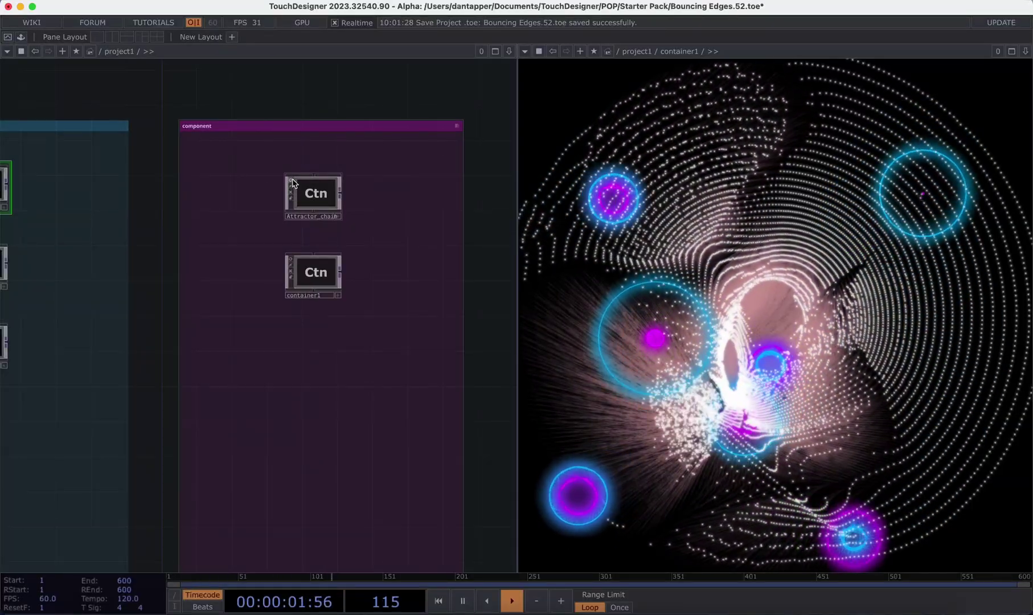
pyautogui.click(290, 180)
pyautogui.scroll(5, 306, 189)
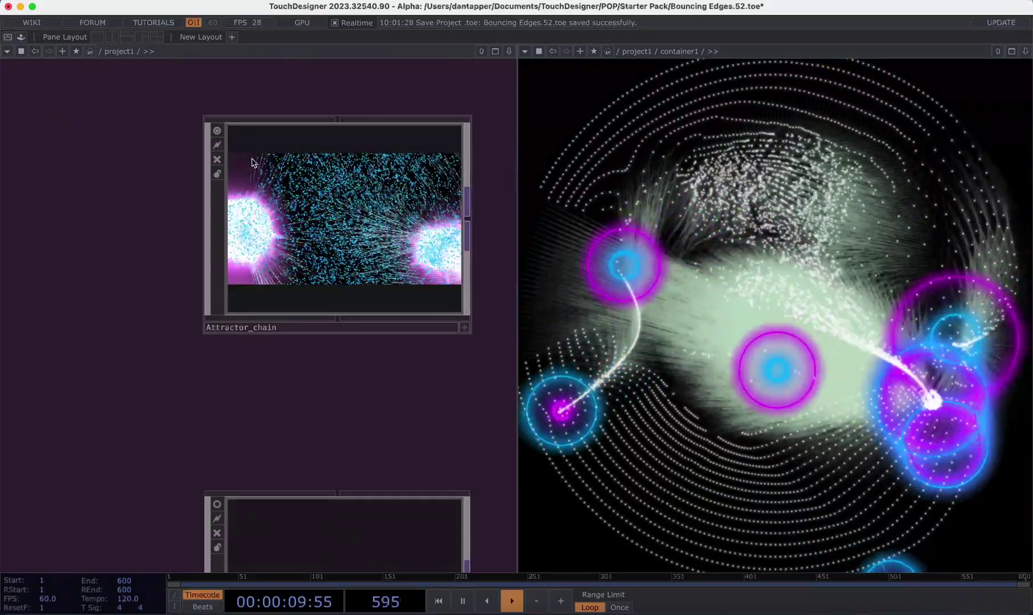
# Turn cooking off and on again for Attractor_chain and show its output in the large viewer pane in place of container1
pyautogui.click(217, 160)
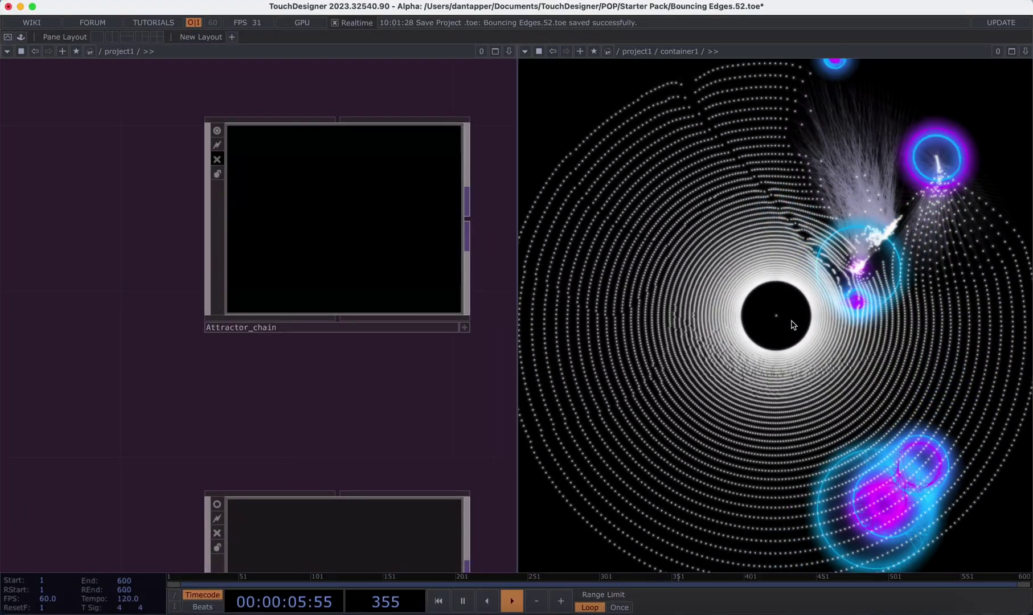
pyautogui.click(218, 160)
pyautogui.moveTo(313, 201); pyautogui.dragTo(734, 53)
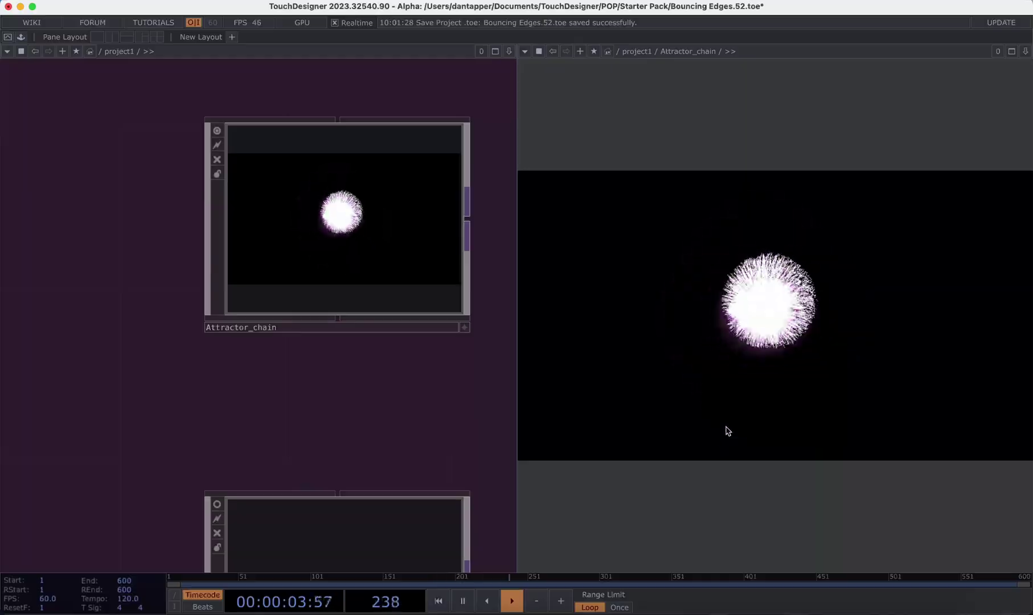
# Disable cooking on the Attractor_chain and container1 components in the component group
pyautogui.scroll(-5, 173, 404)
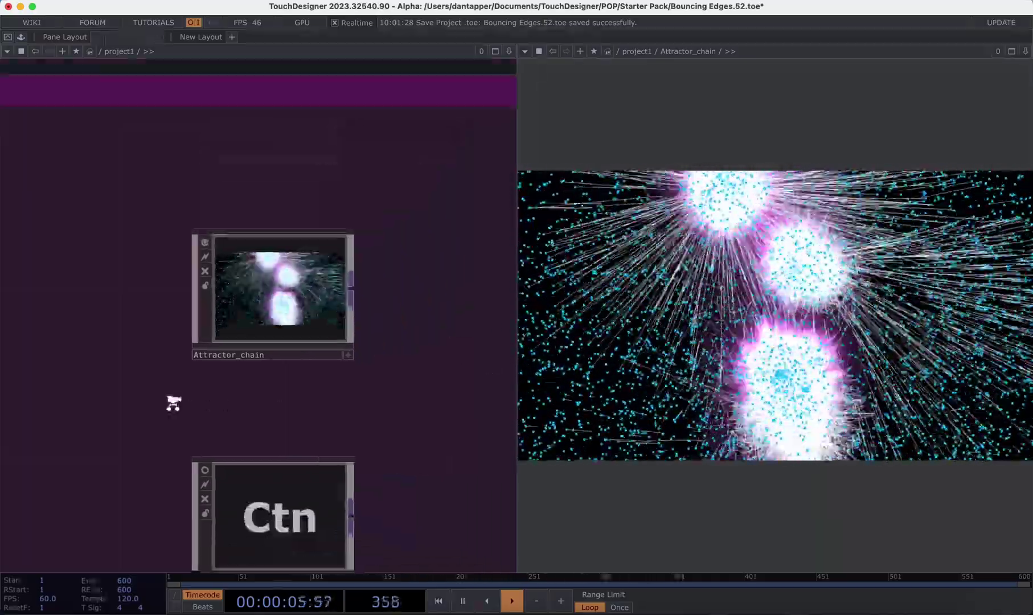
pyautogui.scroll(-3, 173, 403)
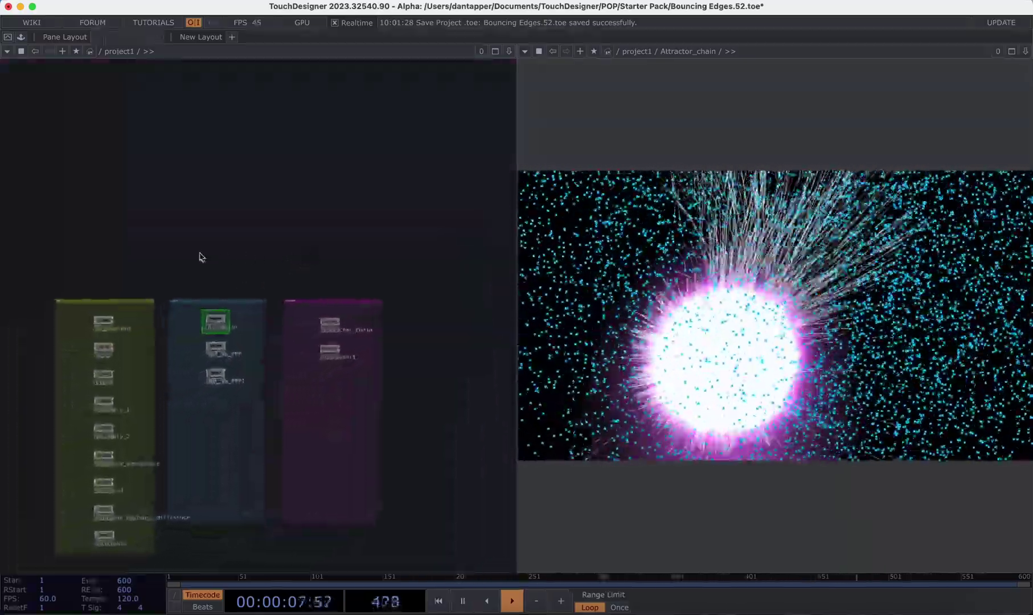
pyautogui.moveTo(238, 350); pyautogui.dragTo(383, 499, button='right')
pyautogui.scroll(5, 295, 363)
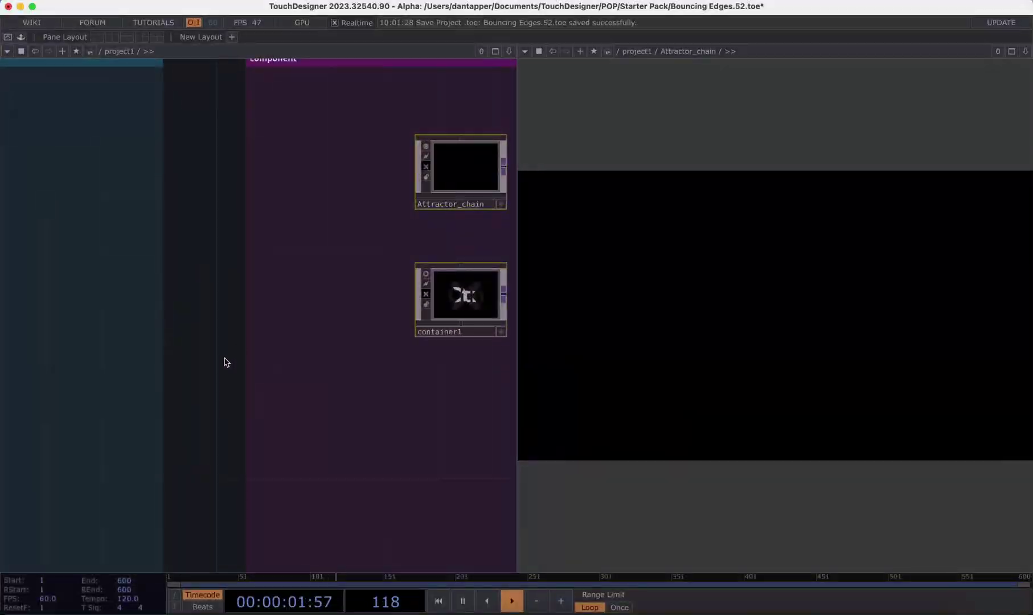
# Look over the example components in the free group, from 3d_distance down to Color_mix
pyautogui.scroll(-4, 224, 361)
pyautogui.scroll(-3, 225, 358)
pyautogui.scroll(5, 215, 362)
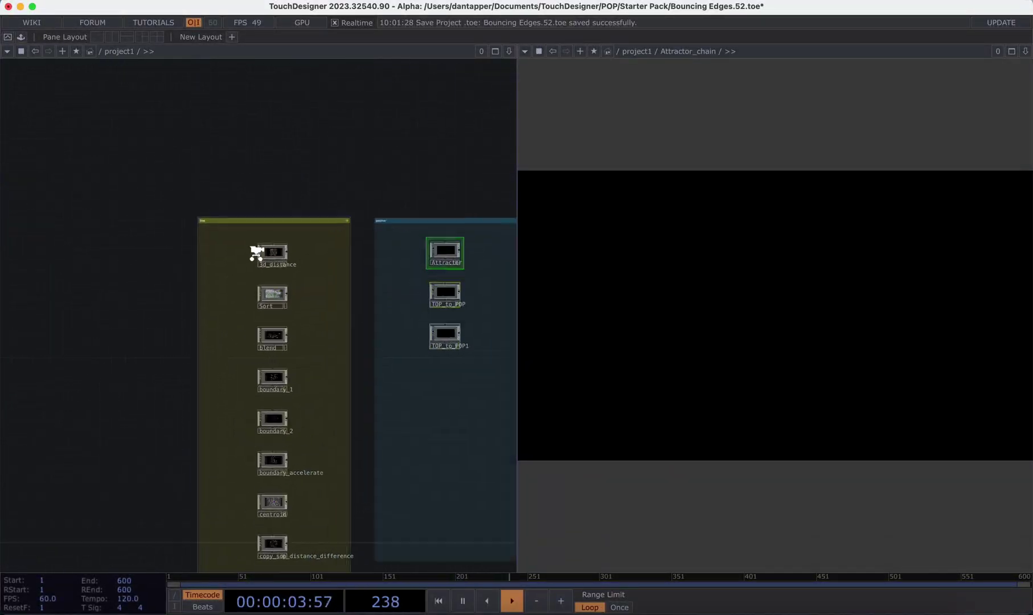
pyautogui.moveTo(285, 197); pyautogui.dragTo(129, 160)
pyautogui.scroll(3, 122, 177)
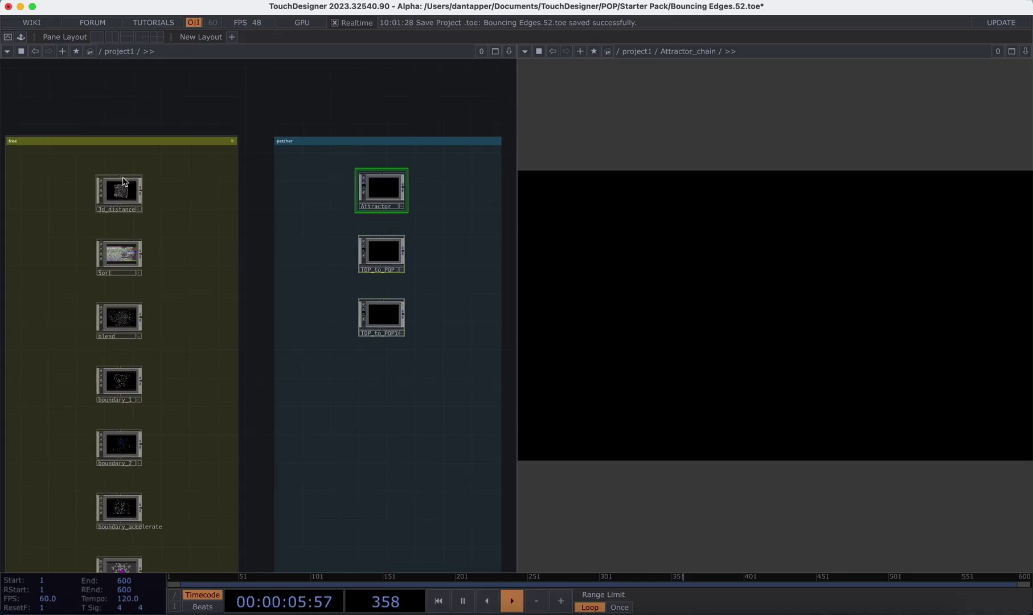
pyautogui.scroll(-4, 123, 182)
pyautogui.moveTo(263, 104); pyautogui.dragTo(288, 101)
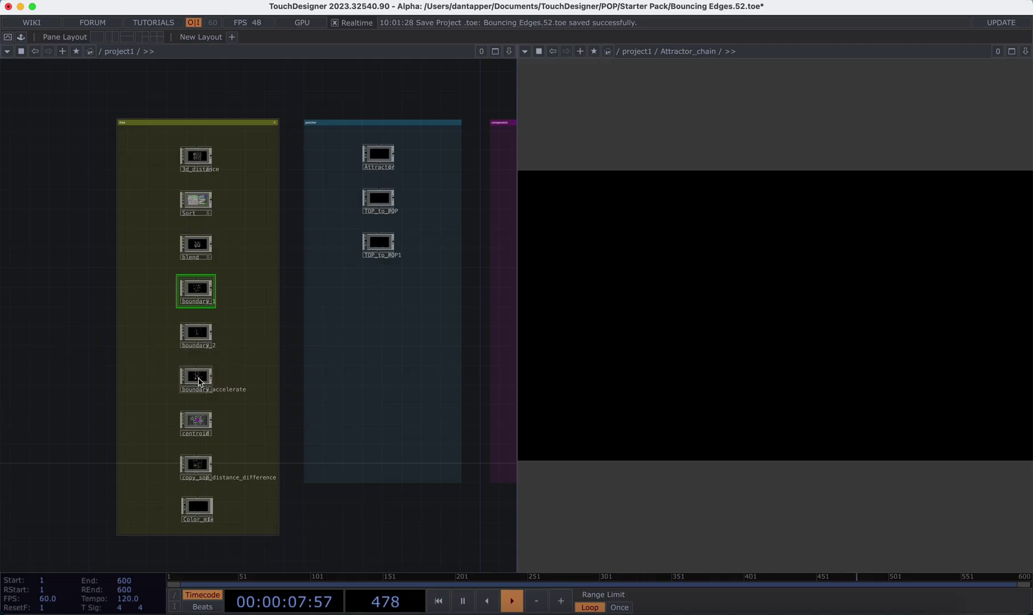
# Switch to Finder, open index.html from the simple_3d_vector_movement_2025_06_10_04_48_58 folder, and examine the 3D particle box from several angles
pyautogui.hotkey('ctrl', 'Up')
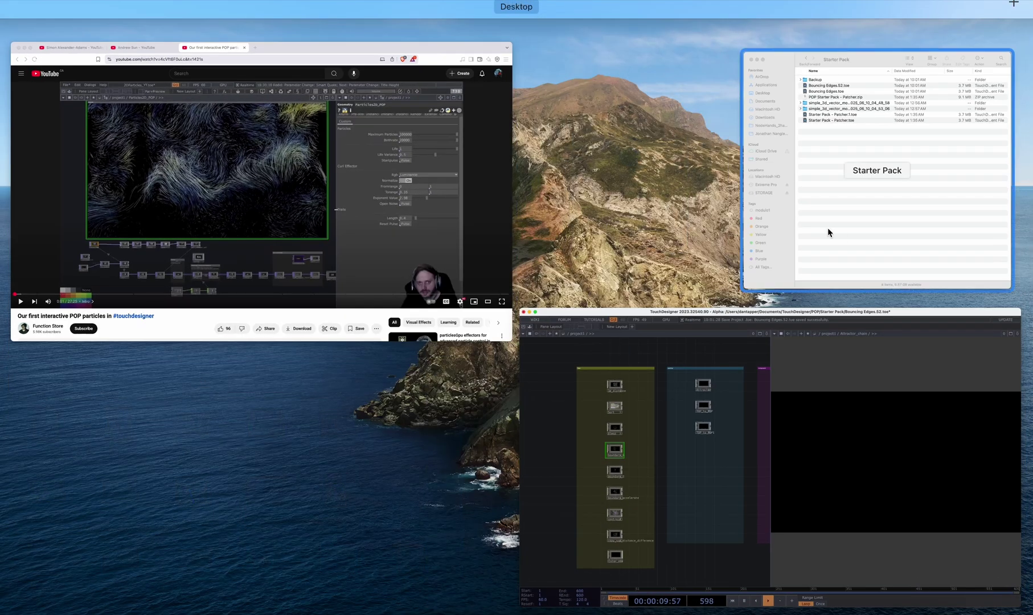
pyautogui.click(828, 230)
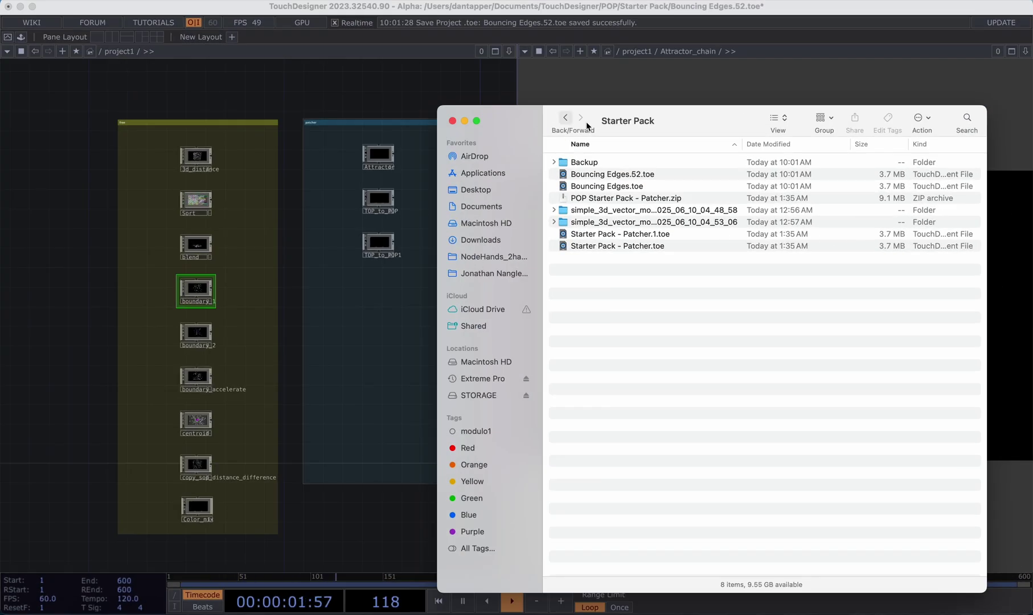
pyautogui.click(554, 211)
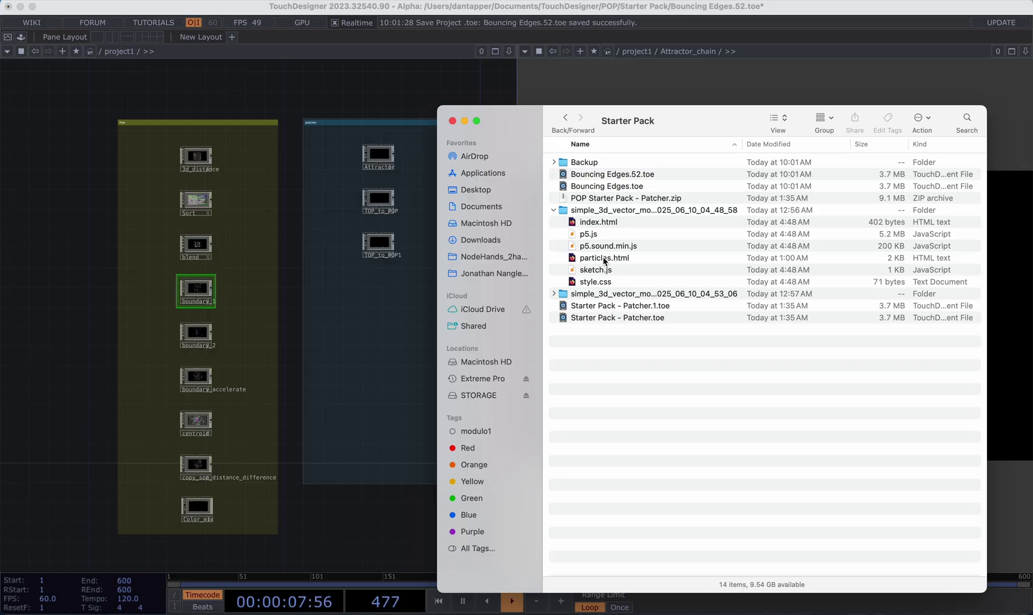
pyautogui.doubleClick(592, 224)
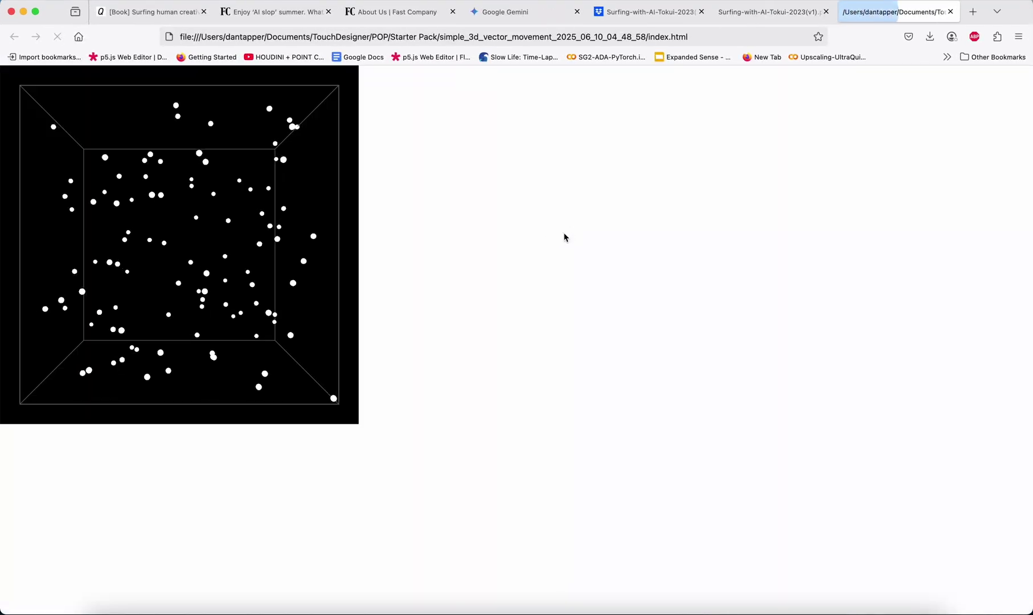
pyautogui.moveTo(224, 248); pyautogui.dragTo(90, 245)
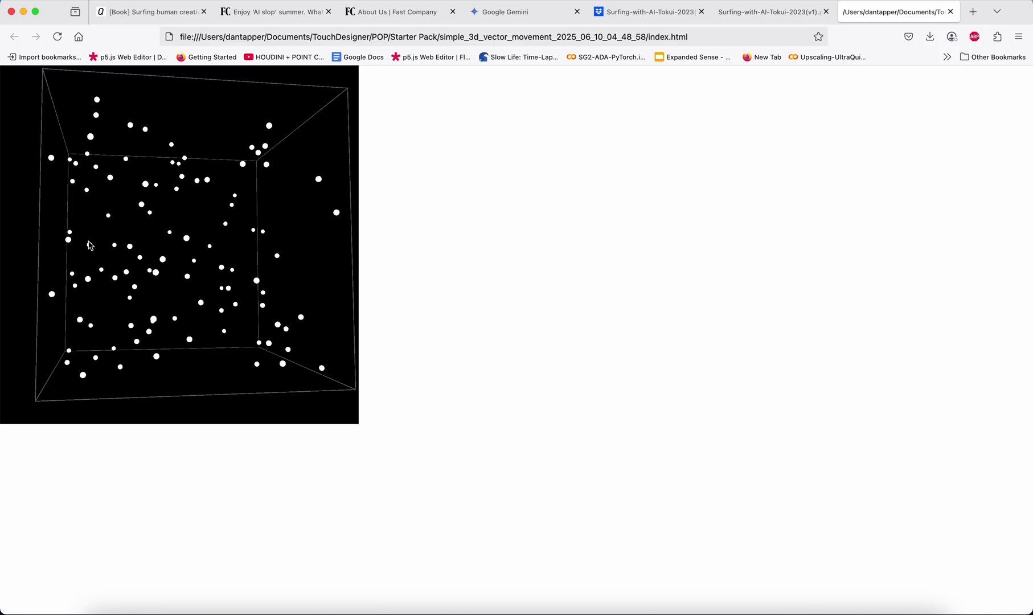
pyautogui.moveTo(89, 245); pyautogui.dragTo(138, 261)
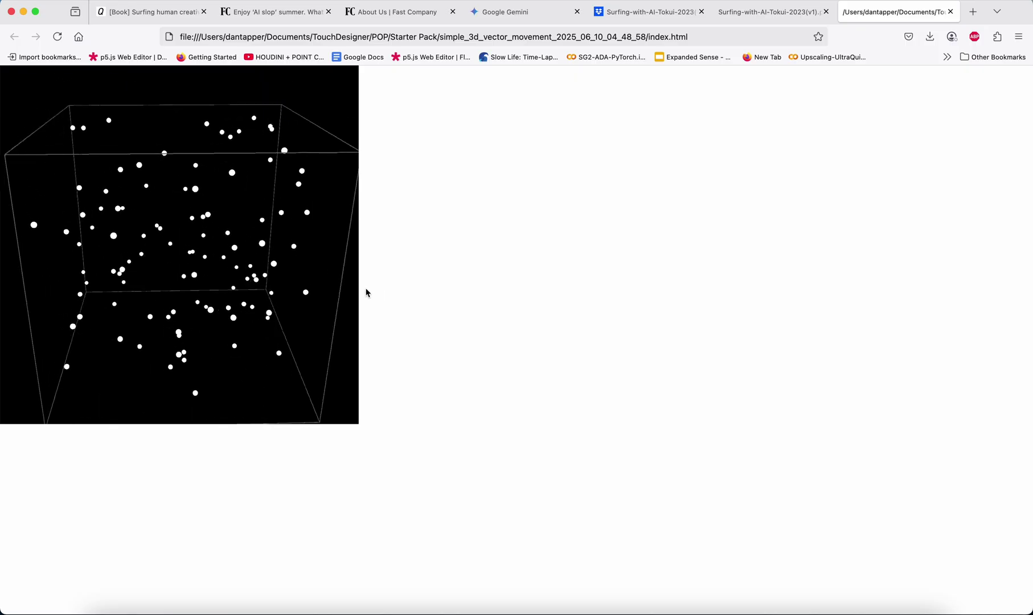
pyautogui.moveTo(367, 293); pyautogui.dragTo(230, 260)
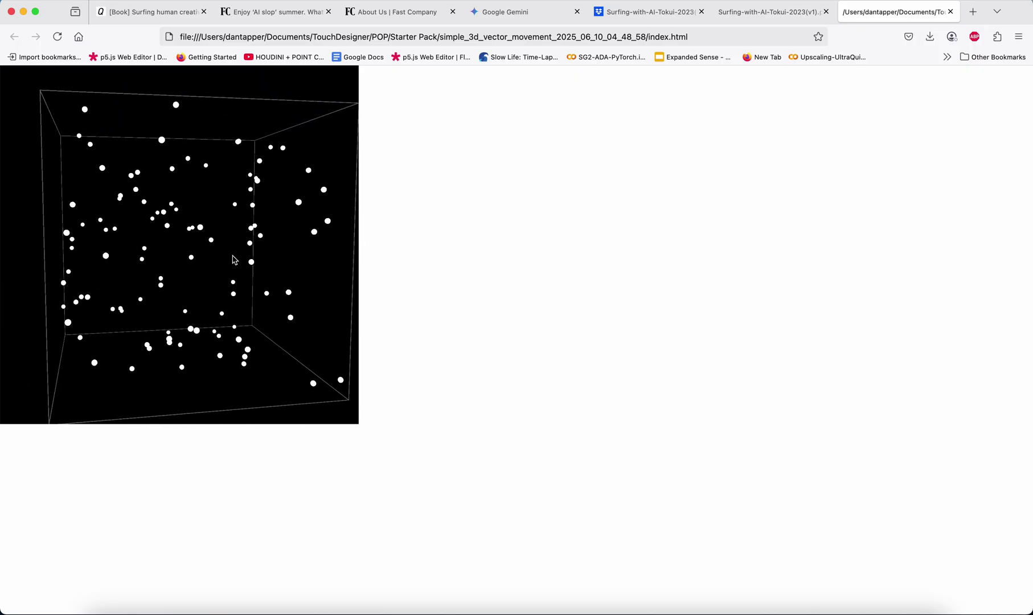
# Return to the Starter Pack folder in Finder and preview the code in sketch.js, closing the preview when done
pyautogui.hotkey('ctrl', 'Up')
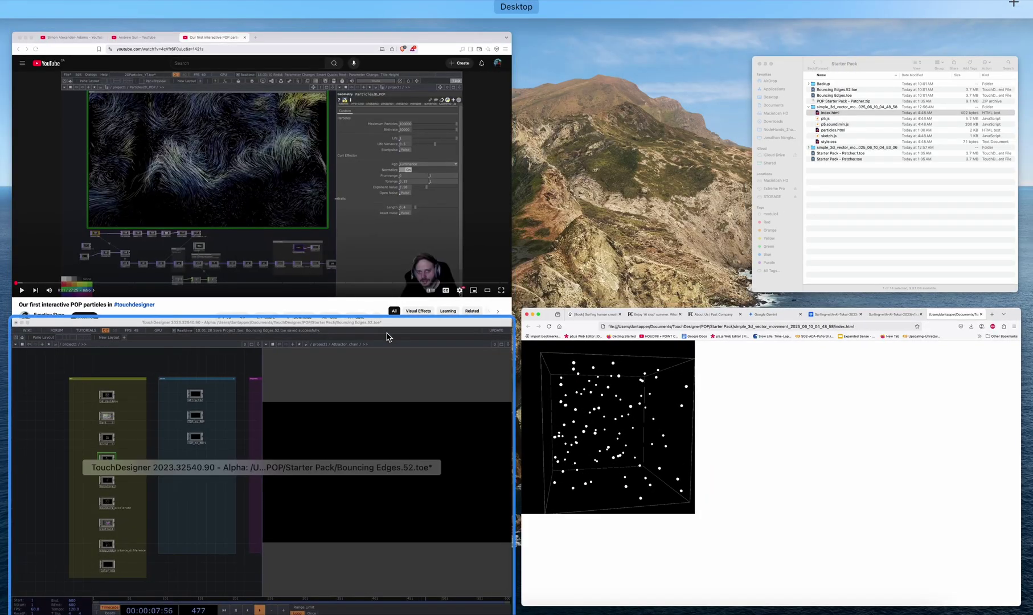
pyautogui.click(819, 213)
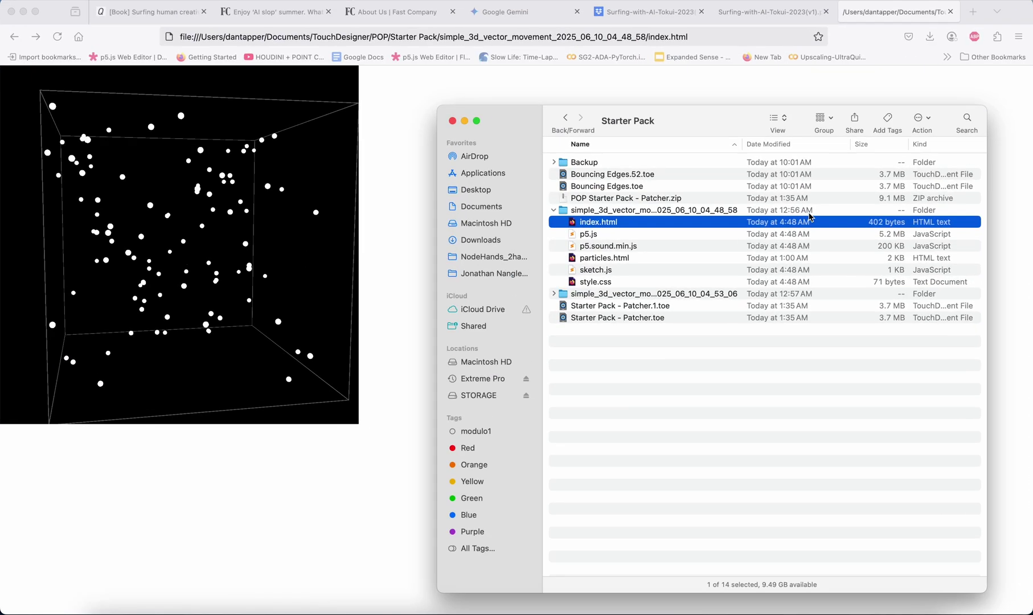
pyautogui.press('Down')
pyautogui.press('Down')
pyautogui.press('Down')
pyautogui.press('Down')
pyautogui.press('space')
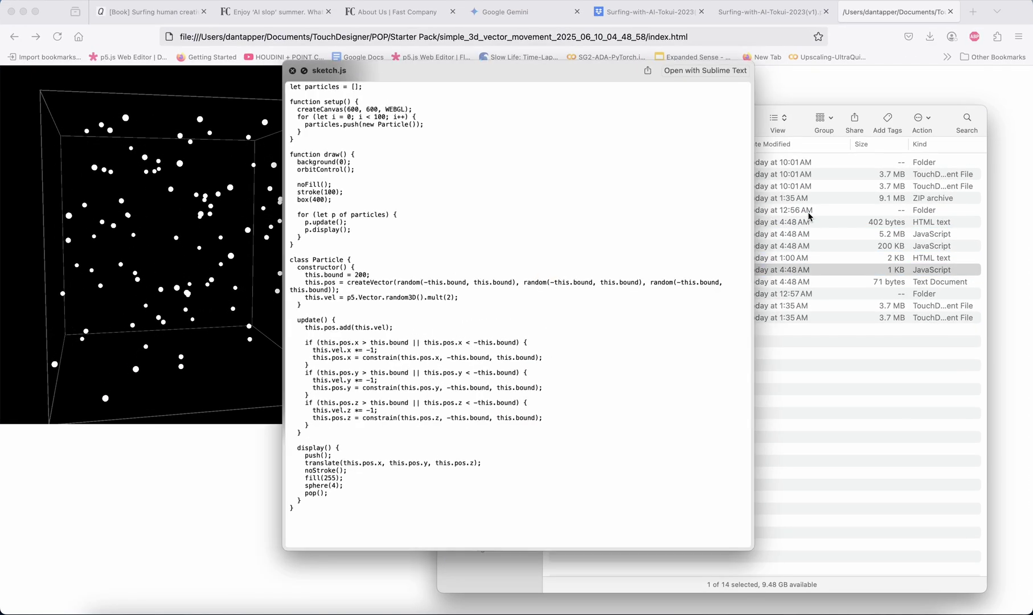
pyautogui.scroll(-1, 593, 162)
pyautogui.scroll(1, 592, 161)
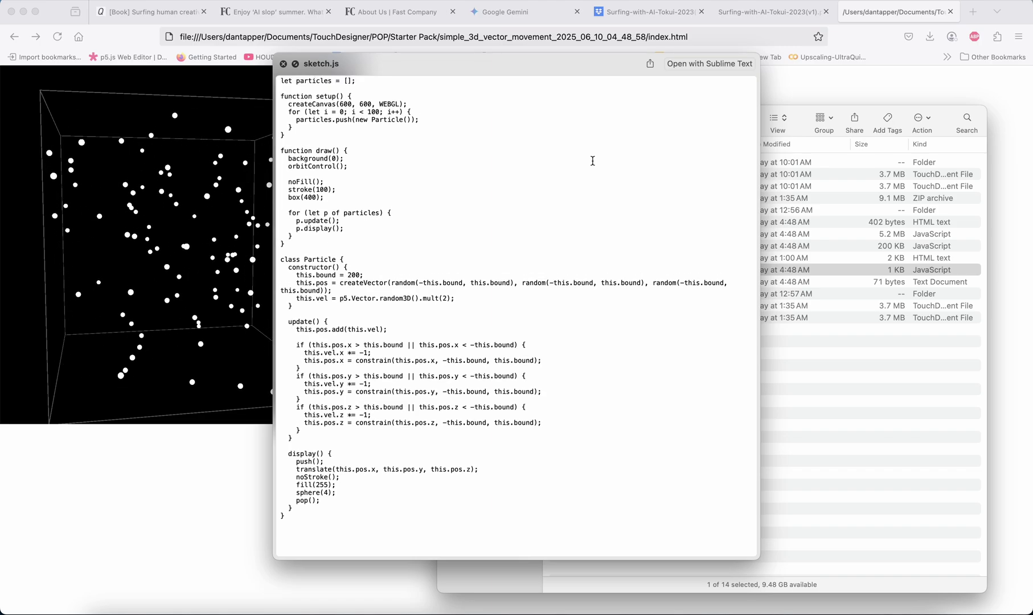
pyautogui.press('space')
# Switch back to TouchDesigner, enter the boundary_1 component's network, and examine its processing_code node
pyautogui.hotkey('ctrl', 'Up')
pyautogui.click(222, 472)
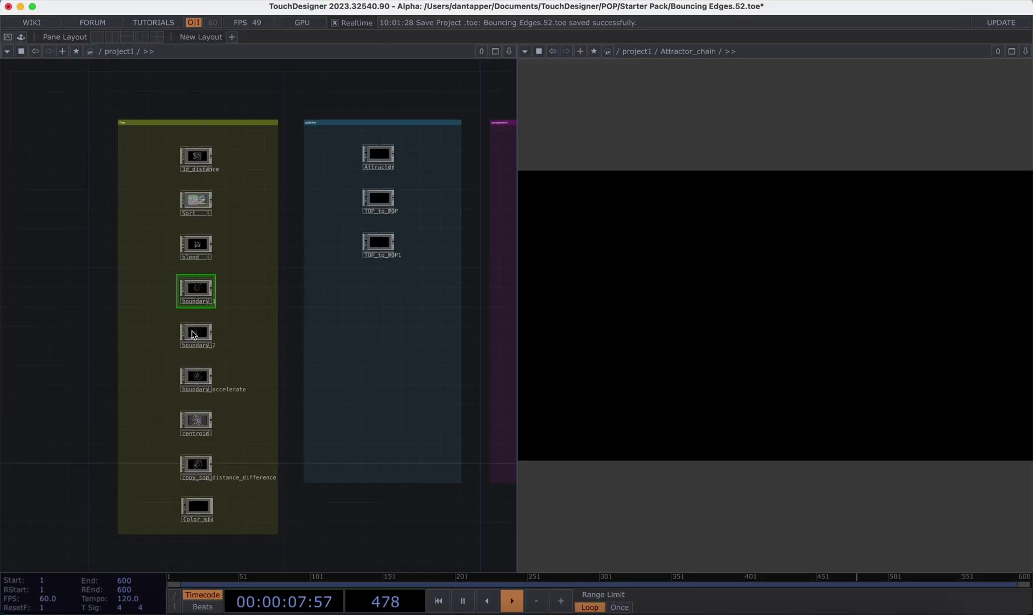
pyautogui.doubleClick(198, 294)
pyautogui.moveTo(478, 456); pyautogui.dragTo(273, 381)
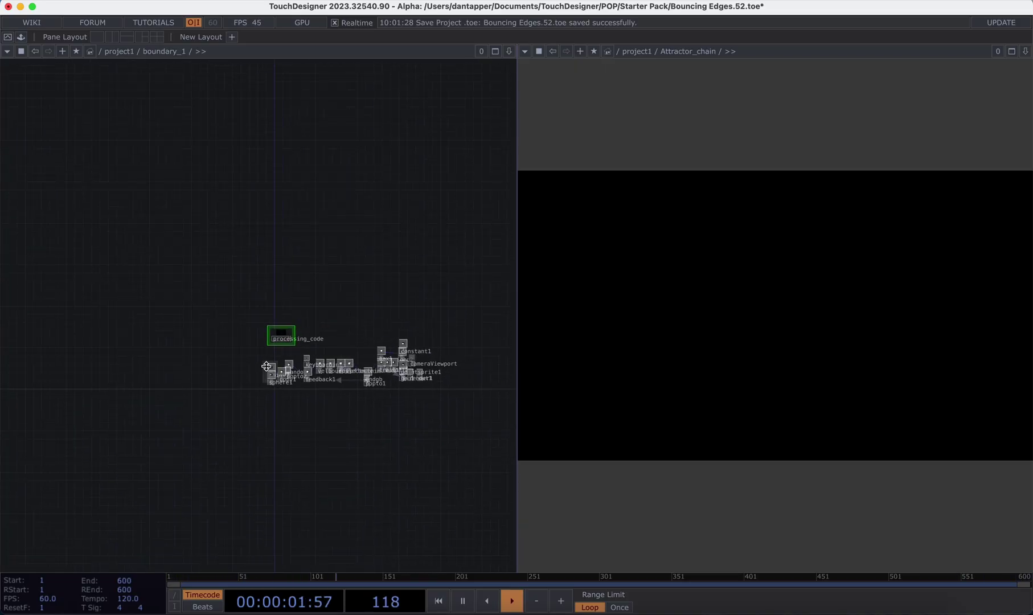
pyautogui.scroll(10, 306, 339)
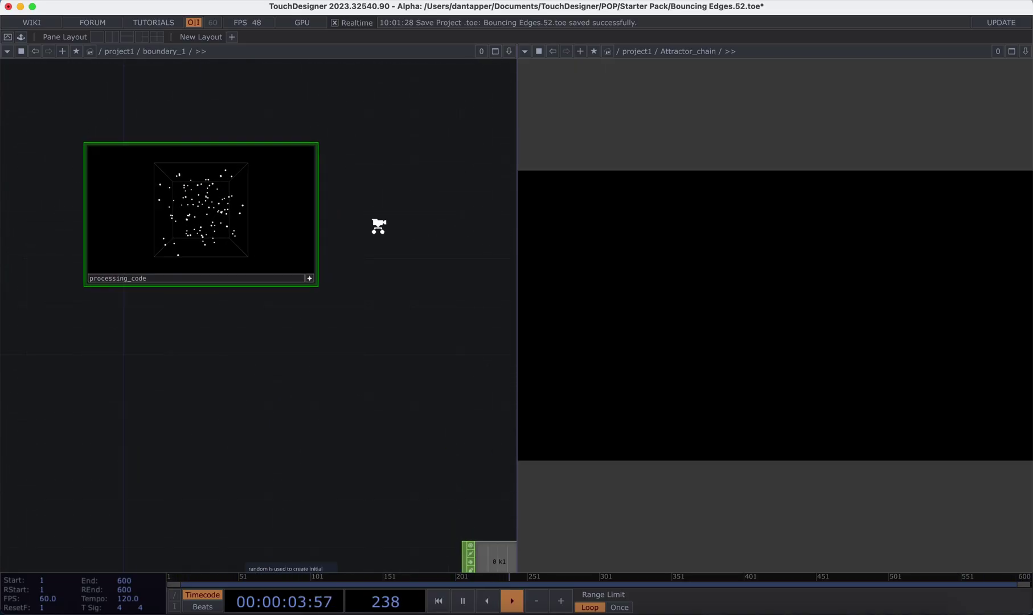
# Switch to the browser and look over the Function Store POP particles video and the two creators' YouTube channels in the other tabs
pyautogui.scroll(2, 379, 226)
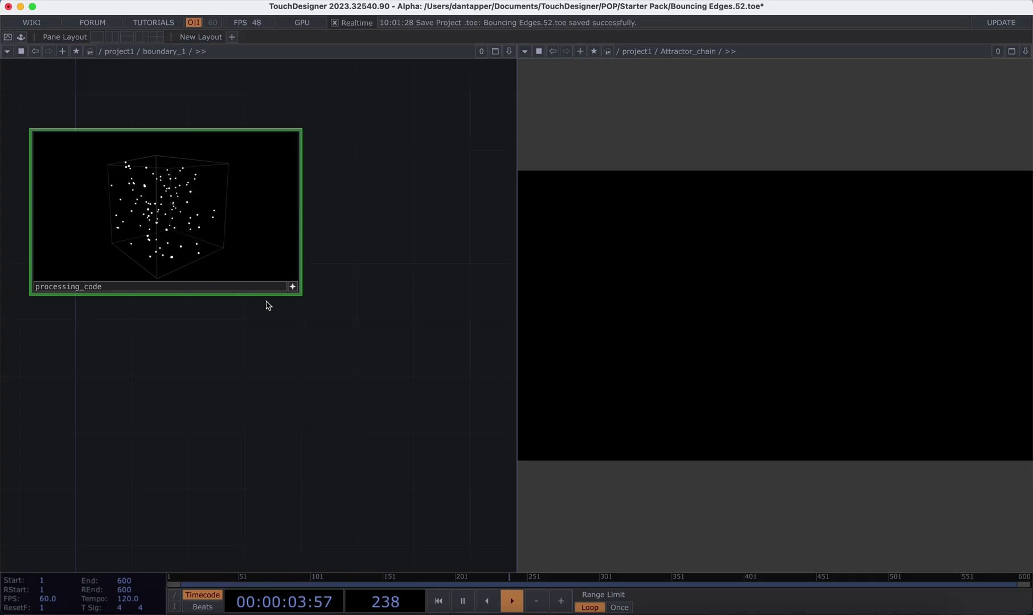
pyautogui.hotkey('ctrl', 'Up')
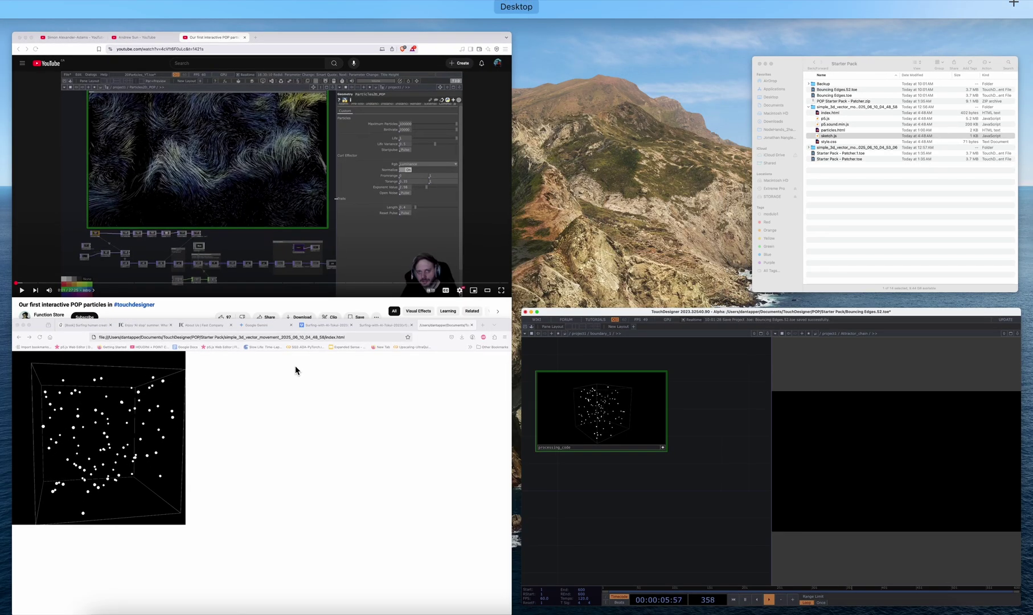
pyautogui.click(302, 235)
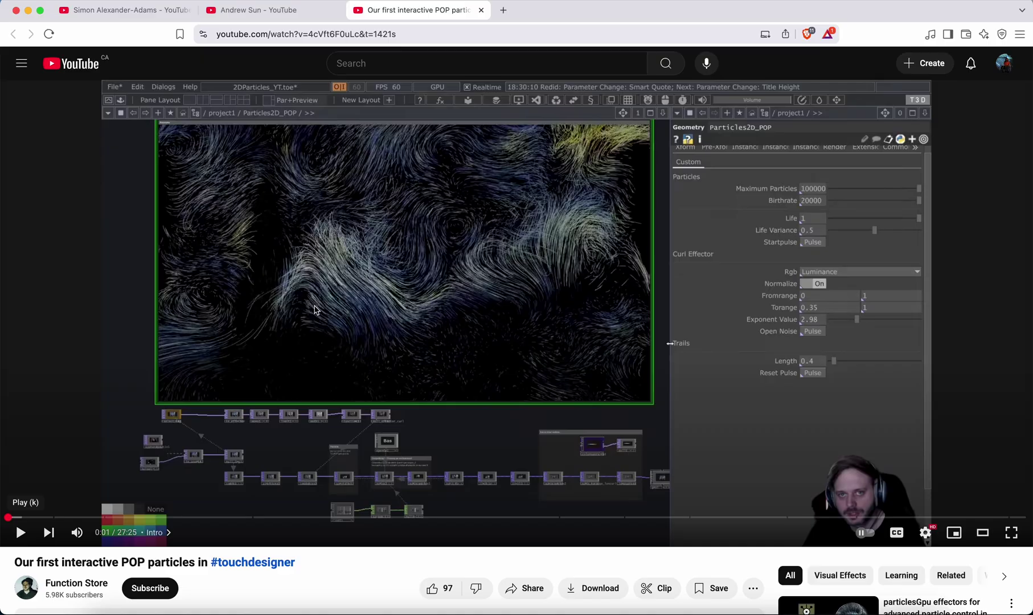
pyautogui.click(247, 12)
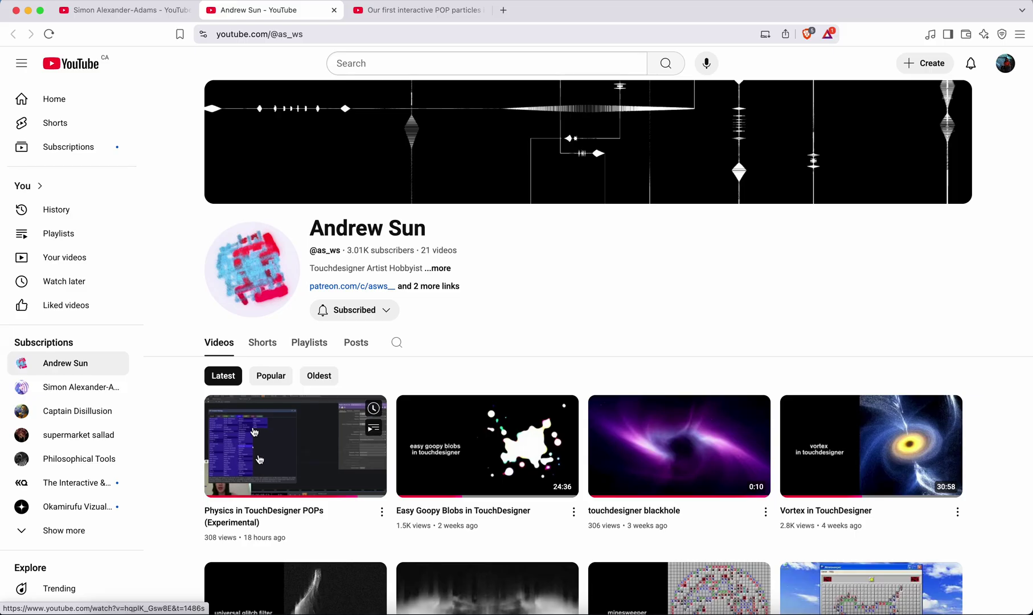
pyautogui.click(163, 17)
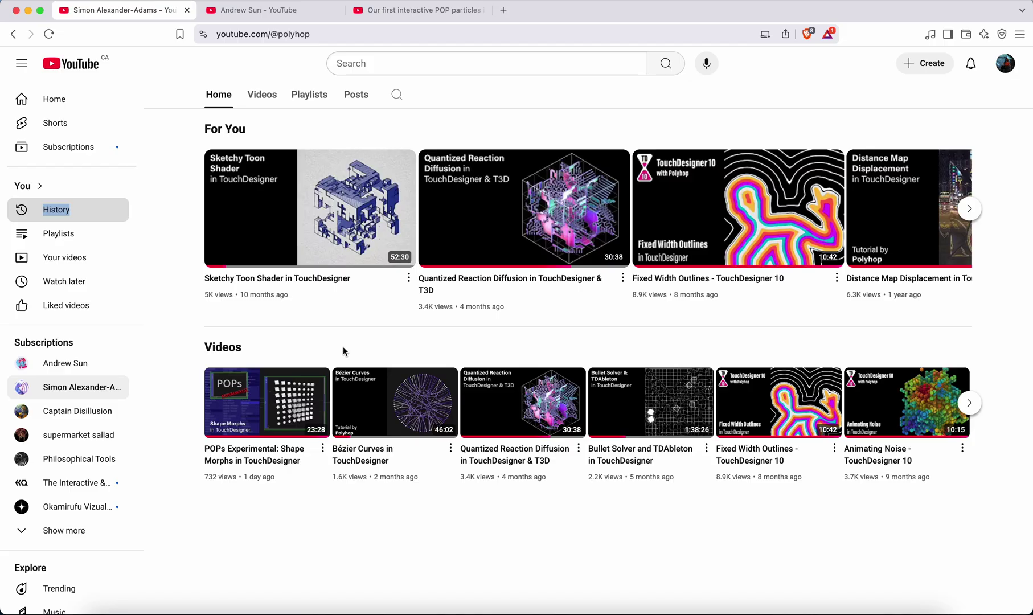
# Open the signed-in account's own YouTube channel and look over its TouchDesigner POP videos
pyautogui.click(1005, 67)
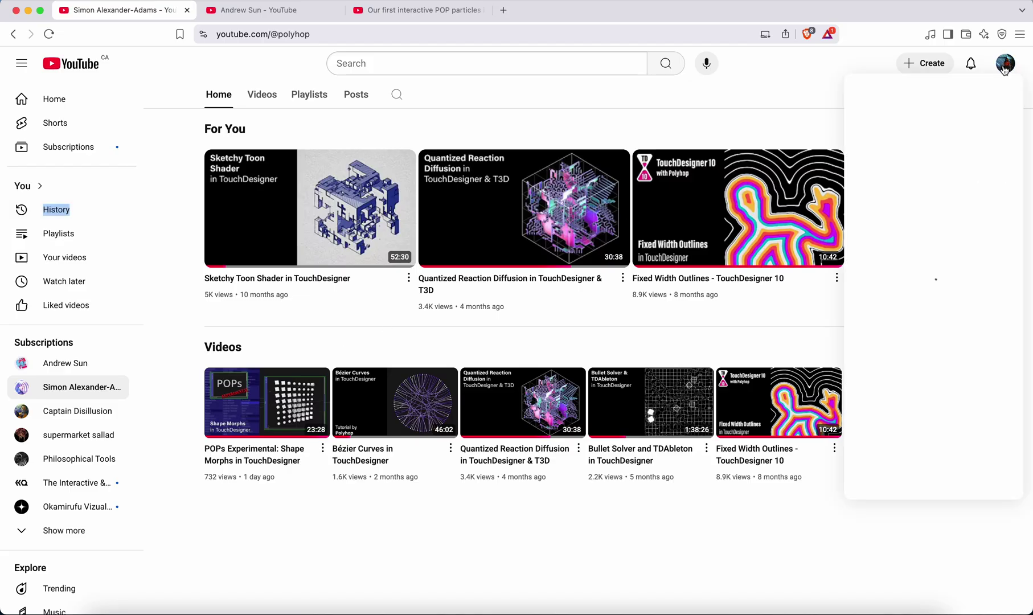
pyautogui.click(910, 122)
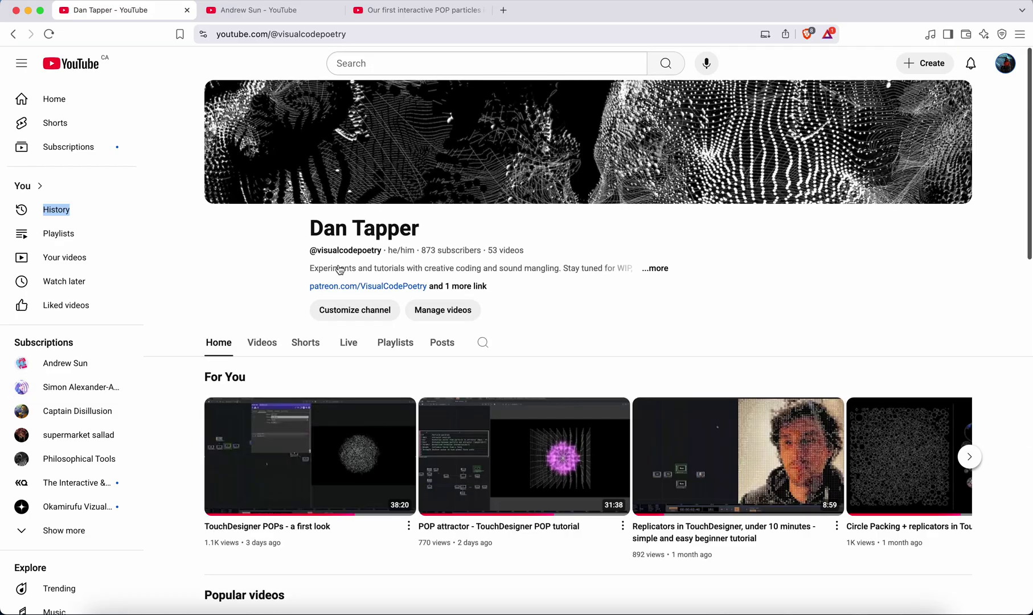
pyautogui.scroll(-3, 319, 353)
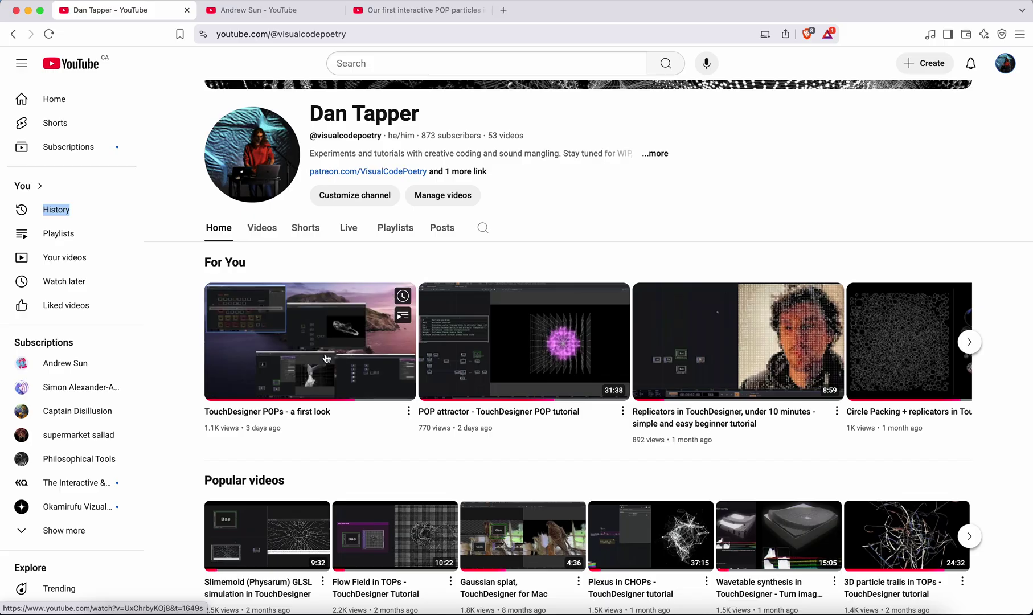
pyautogui.moveTo(523, 332)
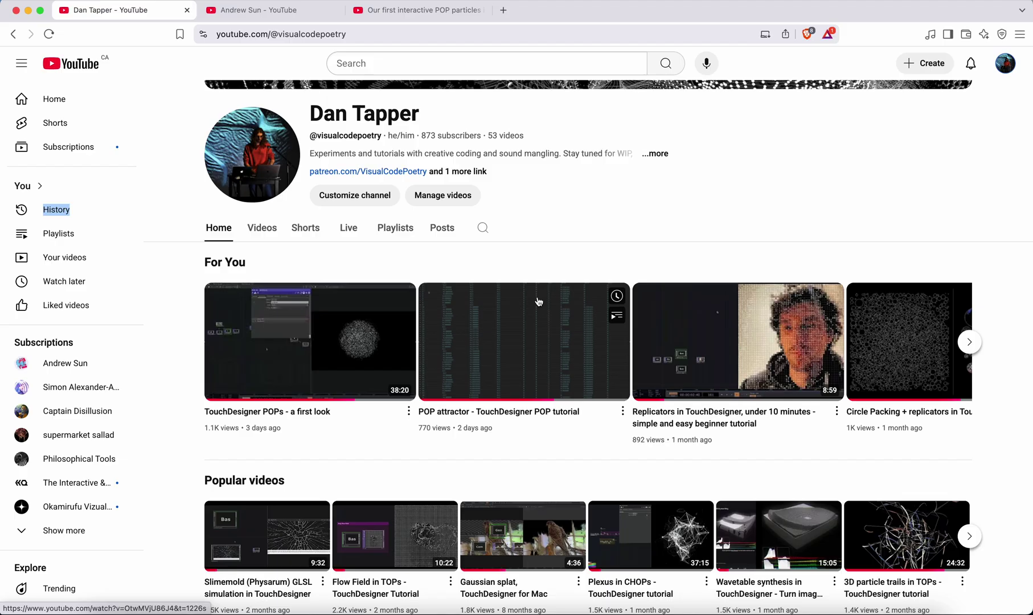
# Switch back to TouchDesigner and show the boundary_1 component's rendered output in the pane that displays Attractor_chain
pyautogui.hotkey('ctrl', 'Up')
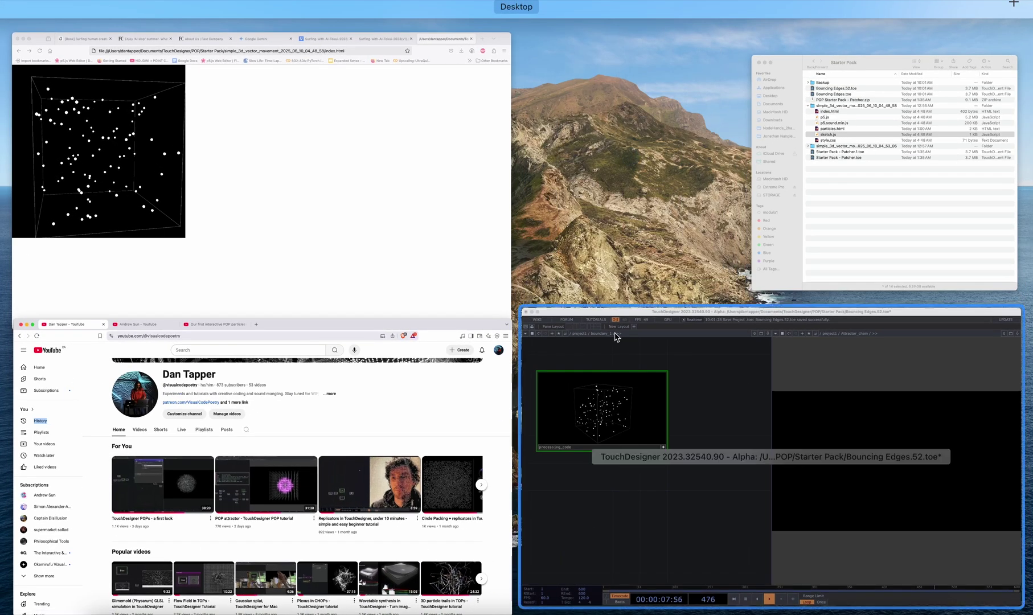
pyautogui.click(620, 388)
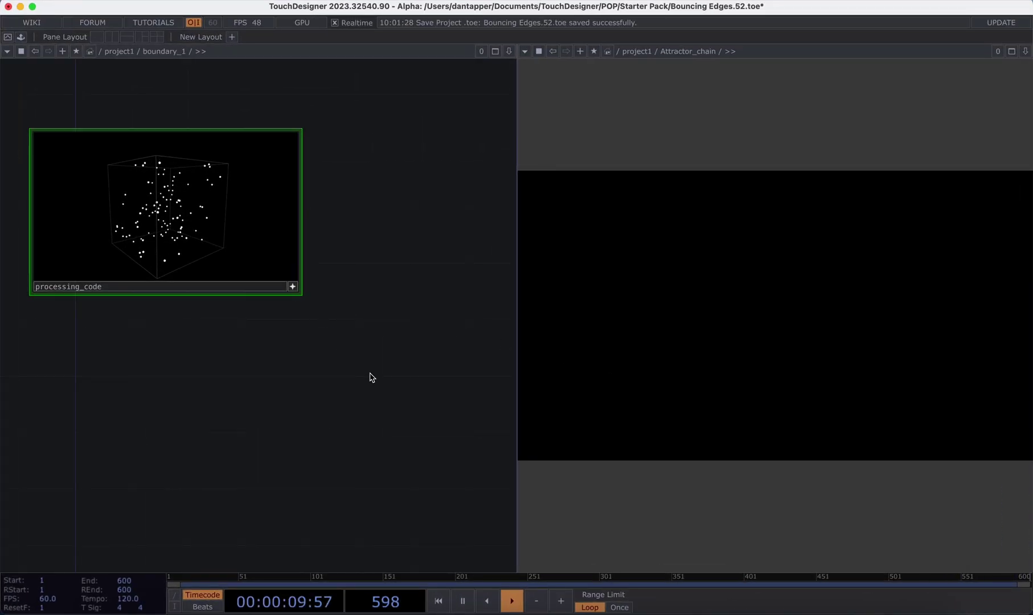
pyautogui.press('h')
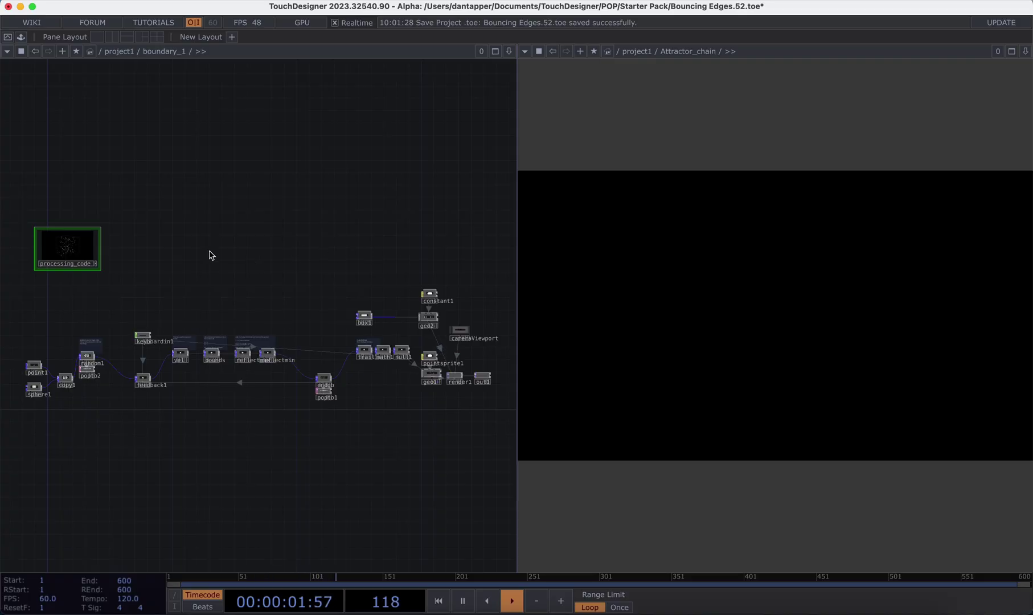
pyautogui.scroll(-5, 247, 266)
pyautogui.moveTo(247, 264); pyautogui.dragTo(760, 54)
pyautogui.scroll(5, 225, 273)
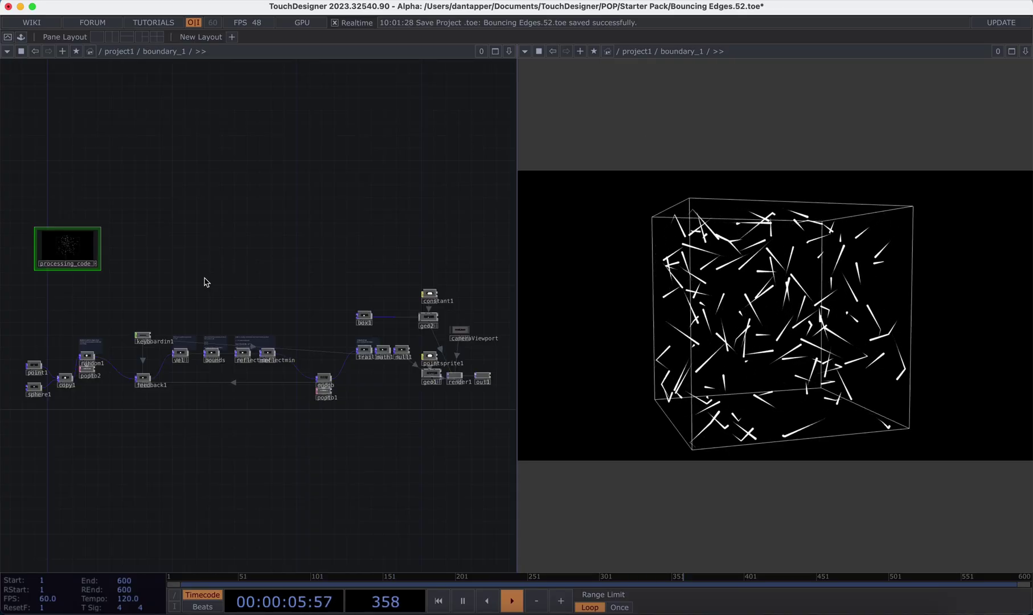
# Look over the boundary_1 network from point1 and sphere1 through random1 and feedback1 to the vel node, including processing_code
pyautogui.moveTo(182, 296); pyautogui.dragTo(253, 281)
pyautogui.scroll(5, 233, 297)
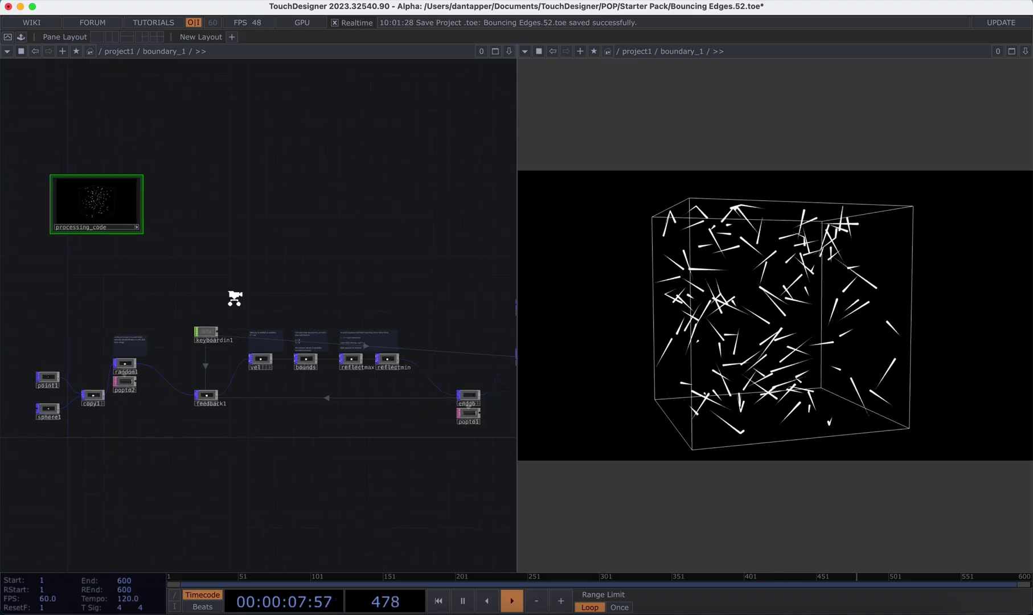
pyautogui.scroll(5, 66, 367)
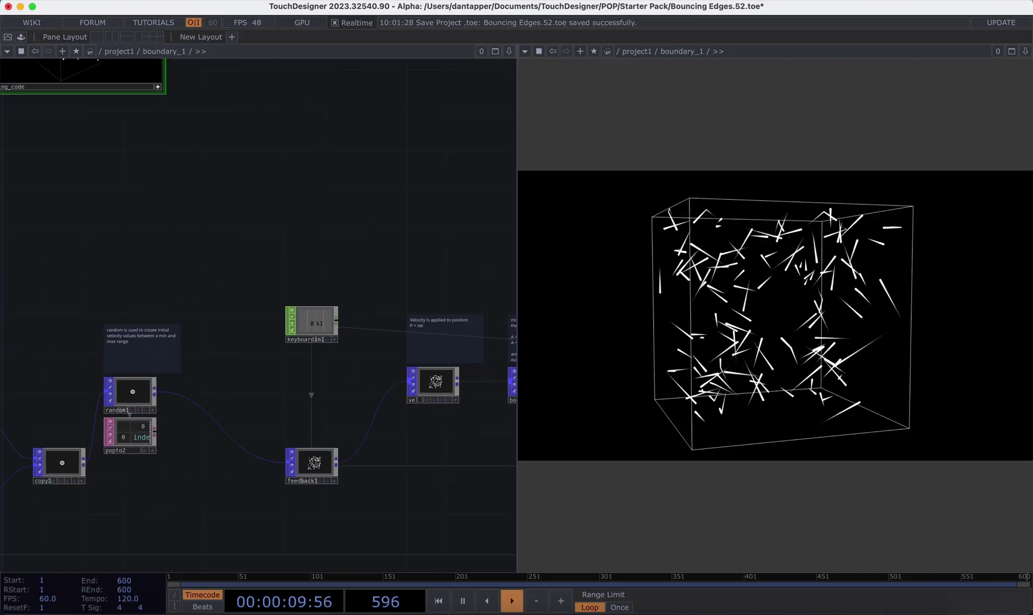
pyautogui.scroll(-2, 66, 364)
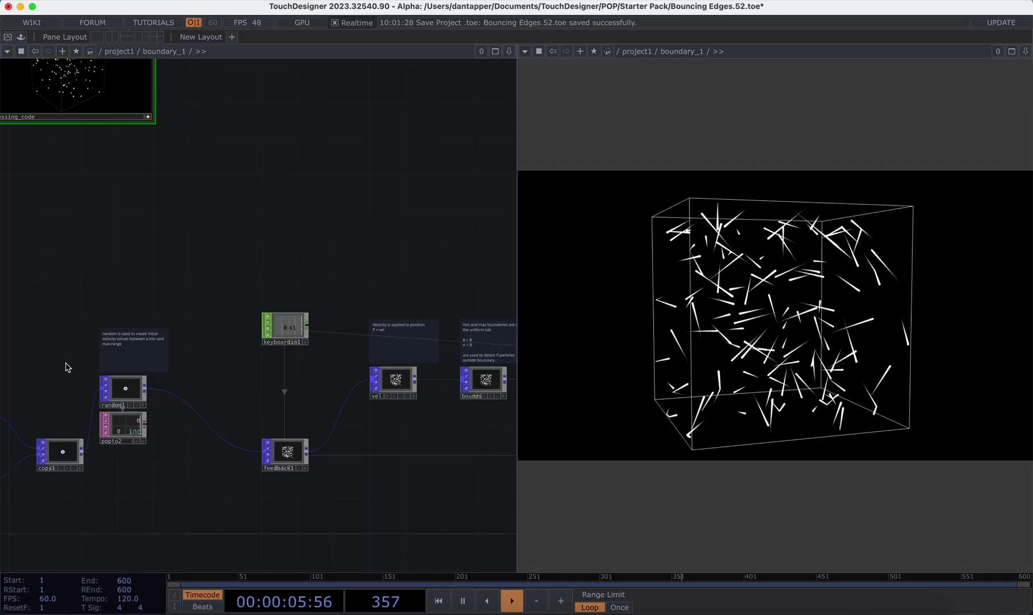
pyautogui.hscroll(-5, 175, 228)
pyautogui.scroll(4, 175, 228)
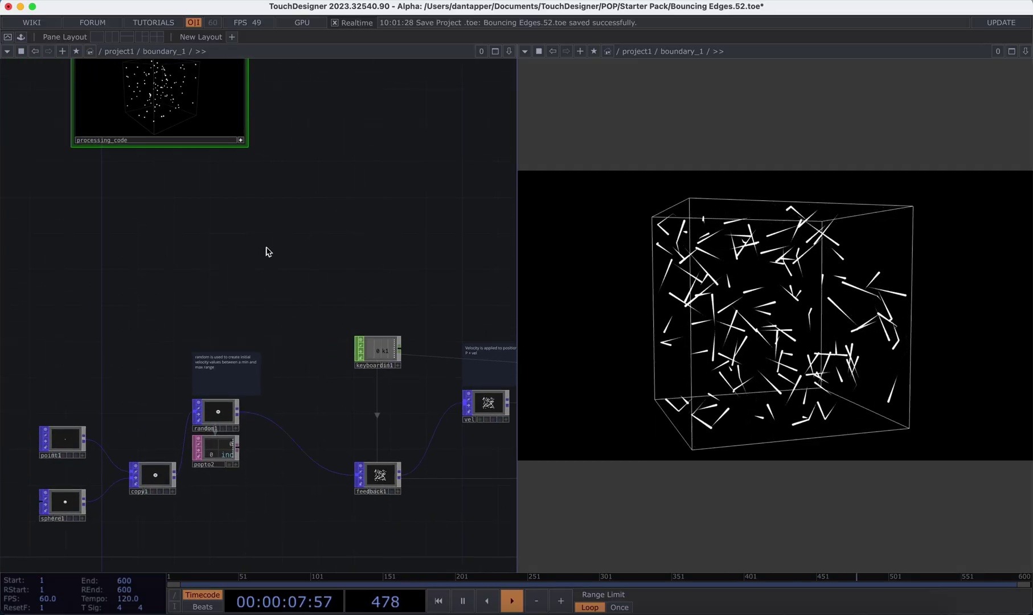
pyautogui.moveTo(197, 269); pyautogui.dragTo(198, 273)
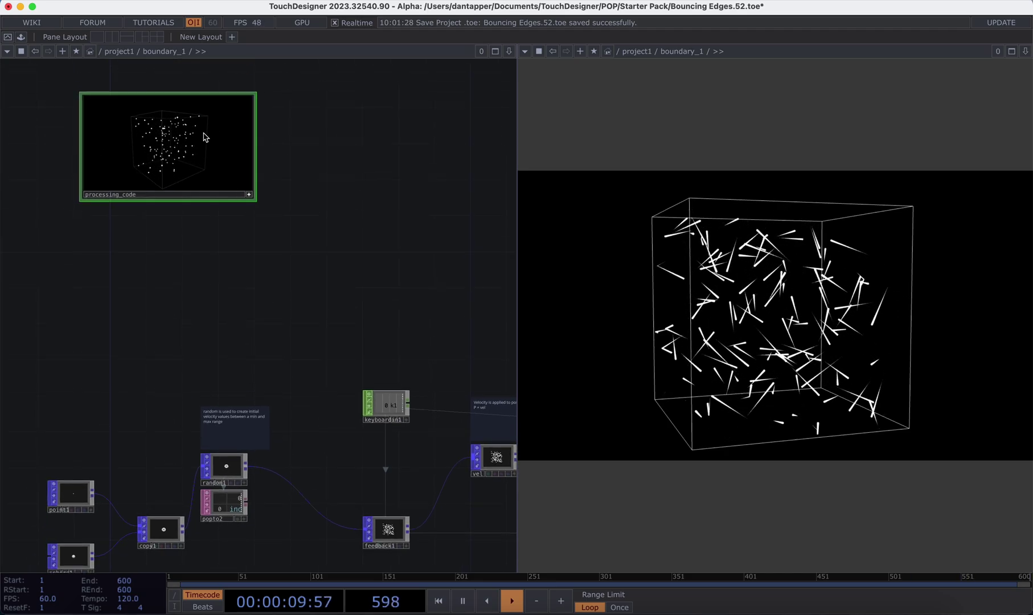
# Switch to Finder, preview the code in sketch.js beside the processing_code node, and close the preview after reading it
pyautogui.hotkey('ctrl', 'Up')
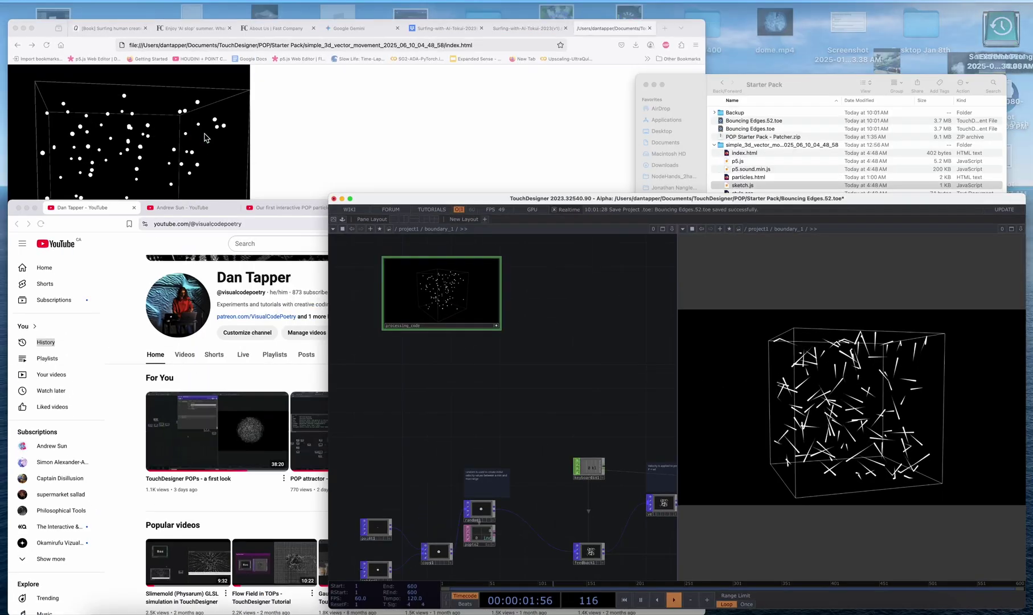
pyautogui.click(871, 148)
pyautogui.press('space')
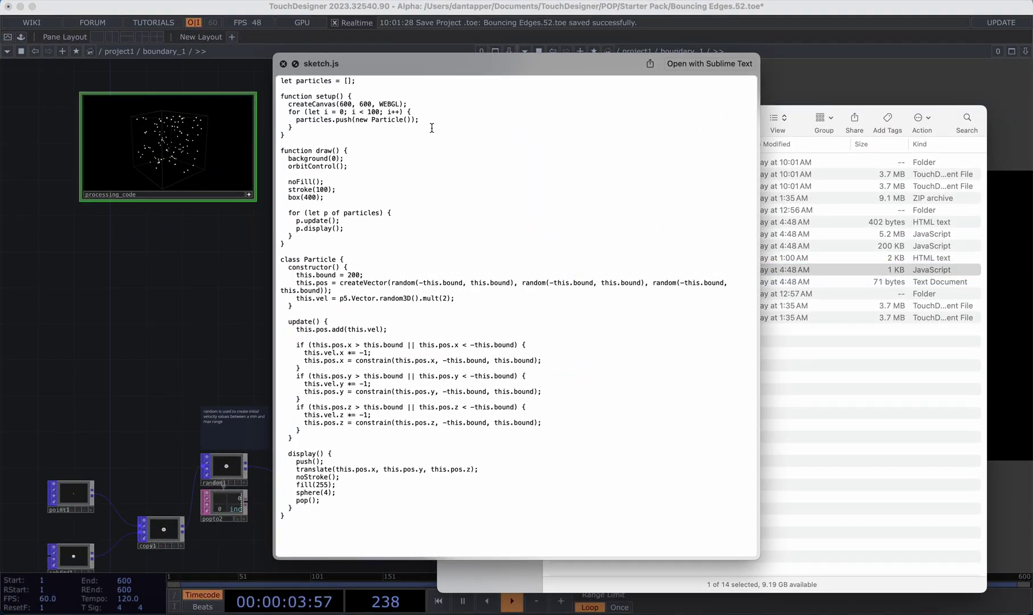
pyautogui.moveTo(354, 67); pyautogui.dragTo(564, 65)
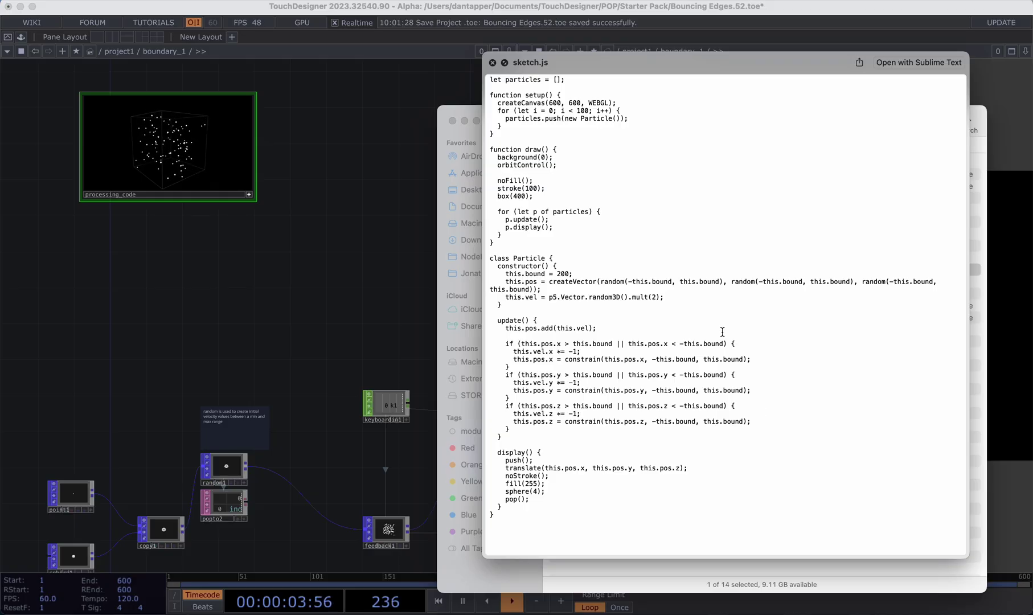
pyautogui.press('space')
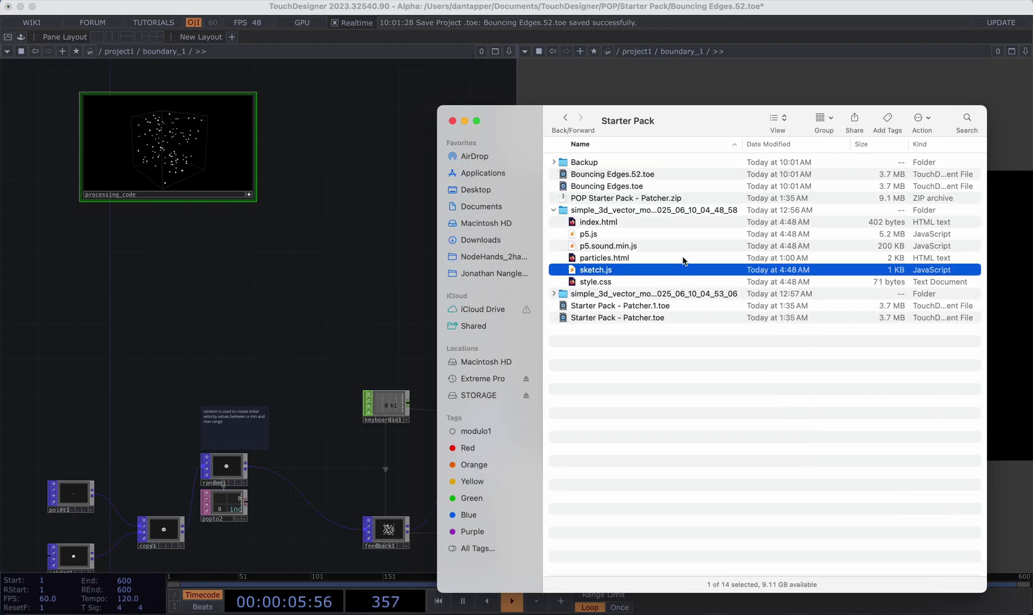
# Return to TouchDesigner and examine how point1, sphere1 and copy1 feed the random1 node, reading its velocity note
pyautogui.click(394, 246)
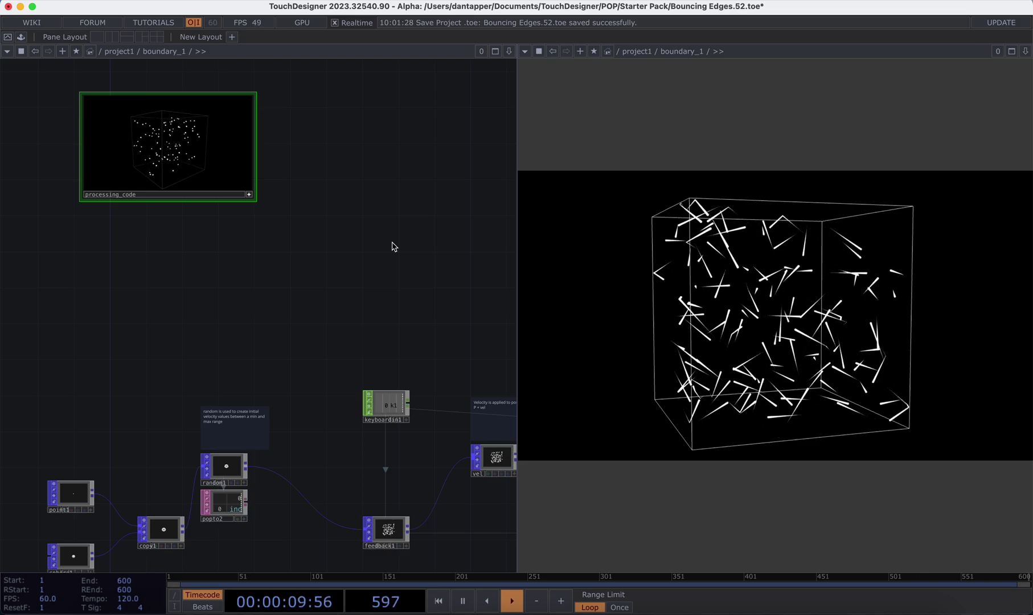
pyautogui.moveTo(342, 256); pyautogui.dragTo(319, 165)
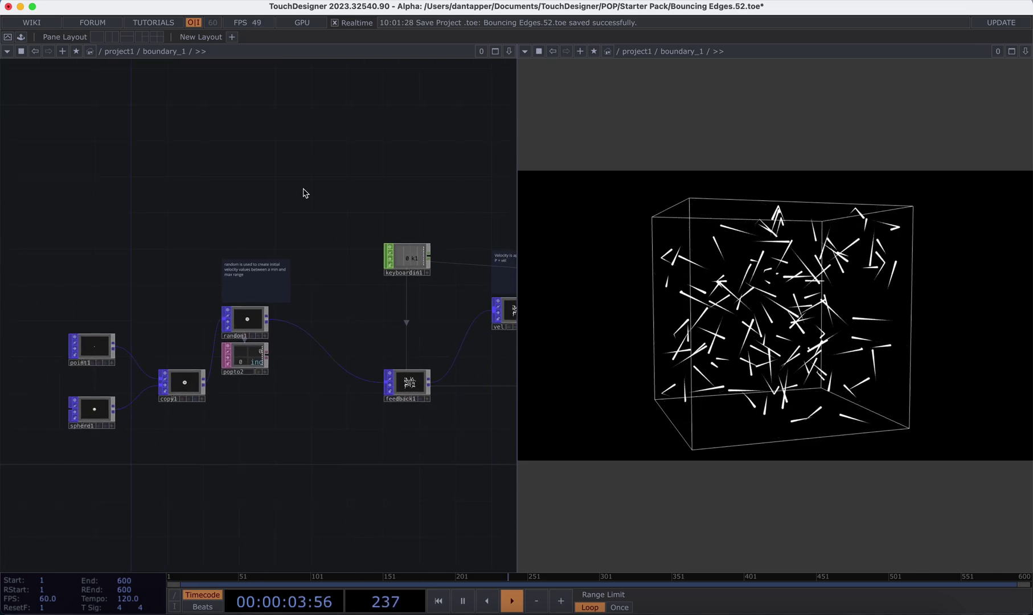
pyautogui.scroll(5, 230, 219)
pyautogui.scroll(-6, 230, 219)
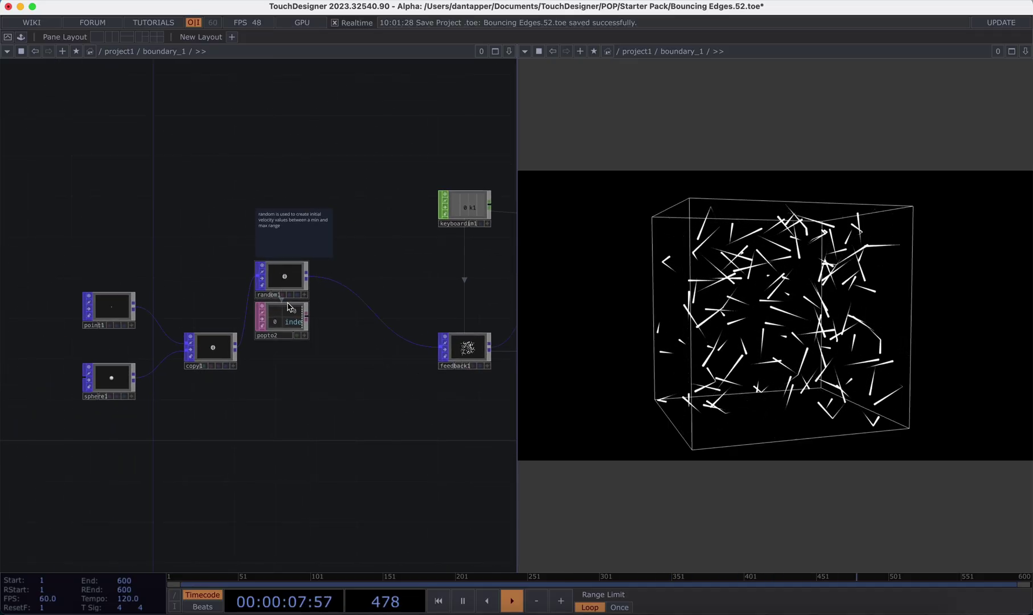
pyautogui.scroll(5, 284, 318)
pyautogui.click(291, 251)
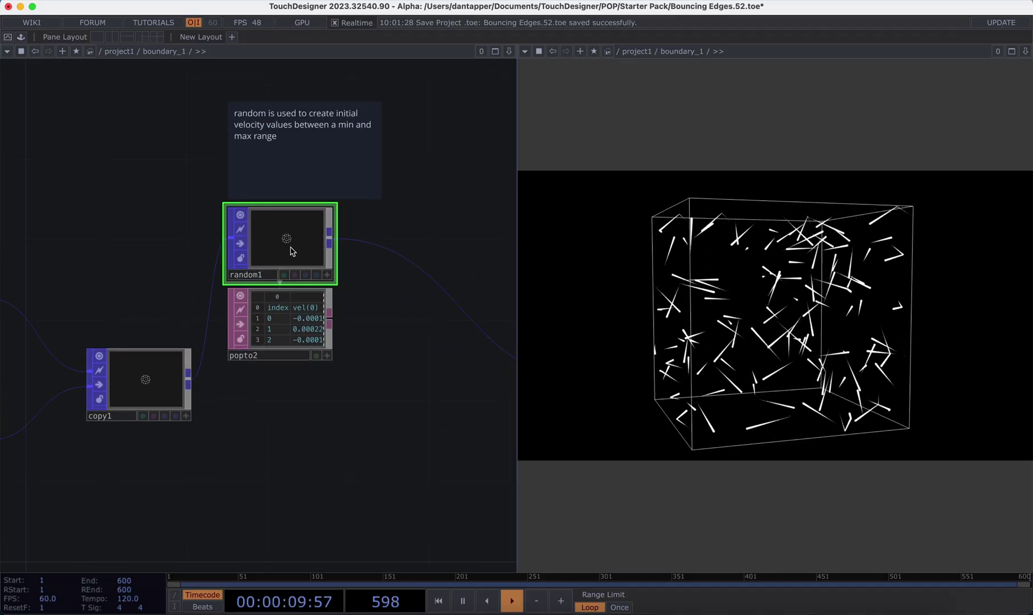
pyautogui.hscroll(-6, 113, 259)
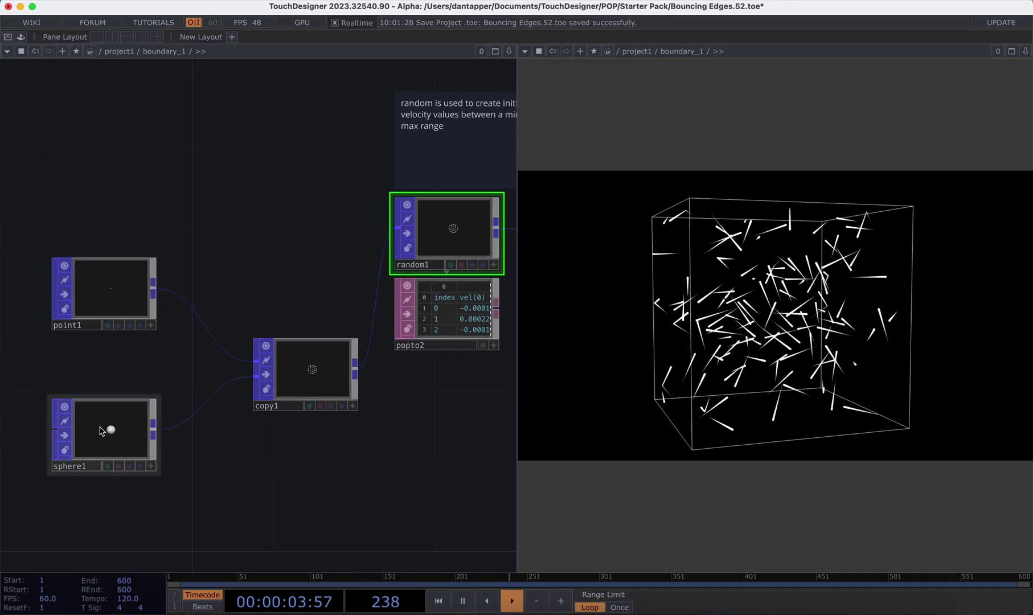
pyautogui.hscroll(4, 205, 235)
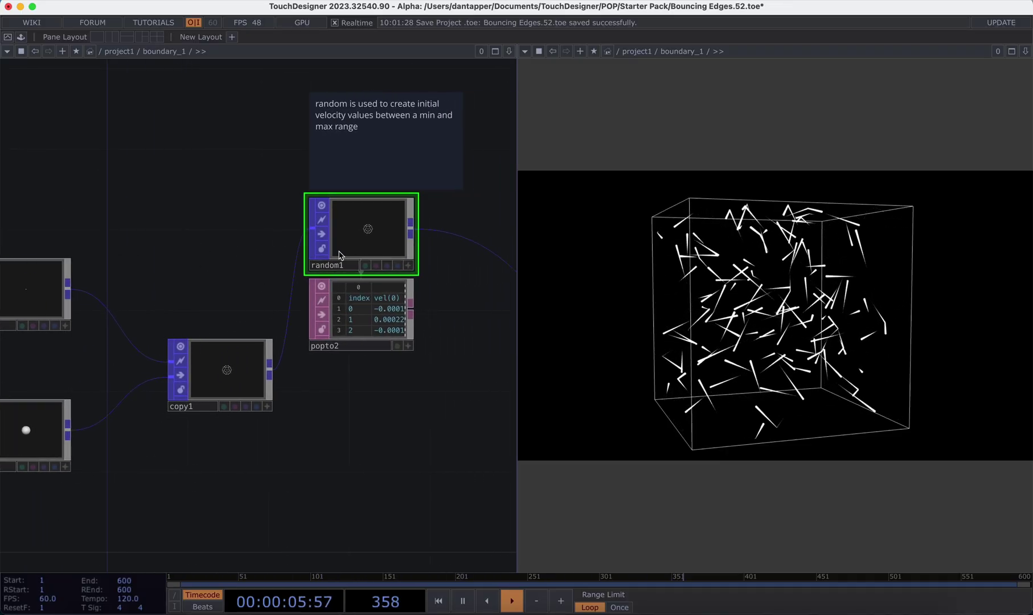
# Examine the per-point velocity components of random1 in the popto2 table
pyautogui.scroll(4, 381, 220)
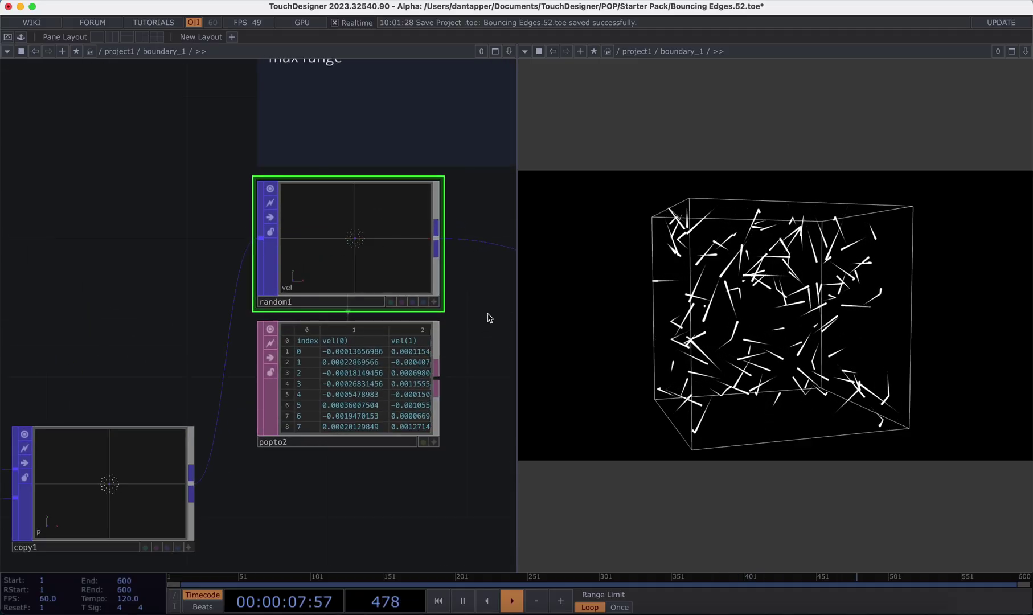
pyautogui.hscroll(3, 411, 307)
pyautogui.scroll(8, 279, 318)
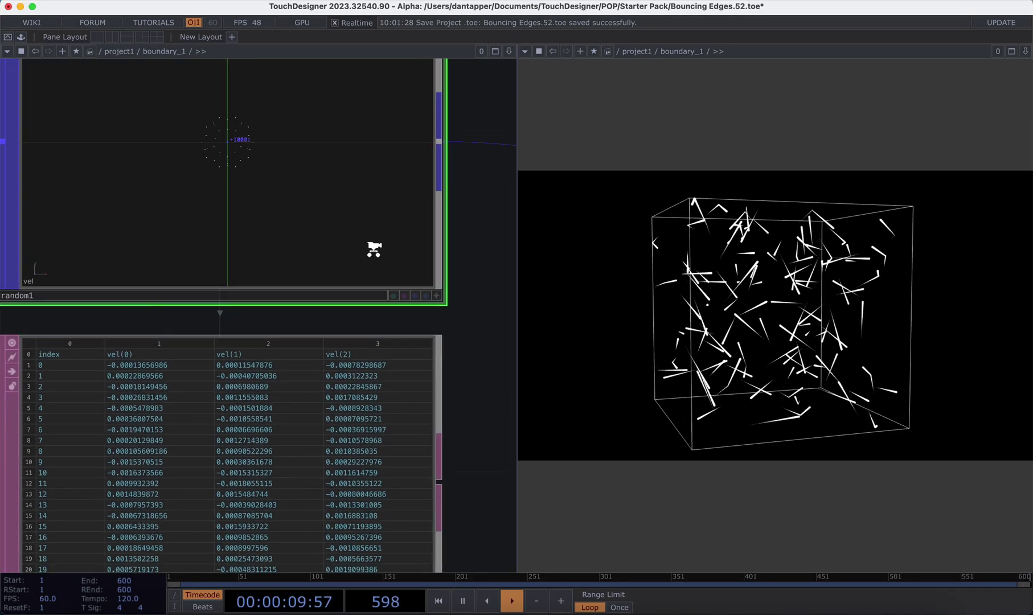
pyautogui.scroll(-2, 373, 250)
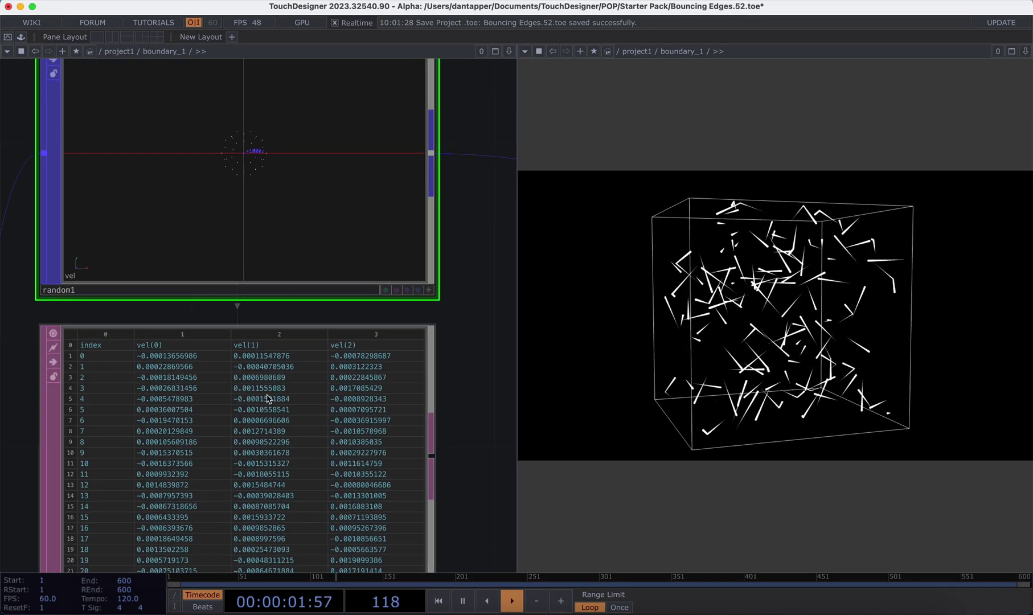
pyautogui.scroll(-5, 245, 239)
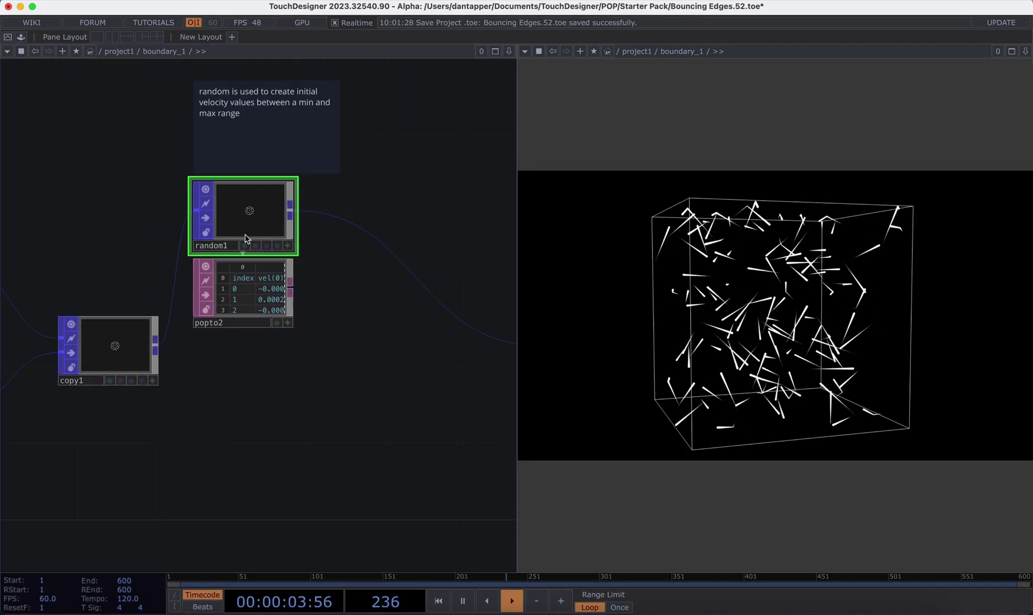
# Open the parameters of random1 and review its value range, Combine Operation choices and output attribute scope
pyautogui.press('p')
pyautogui.moveTo(171, 140); pyautogui.dragTo(90, 136)
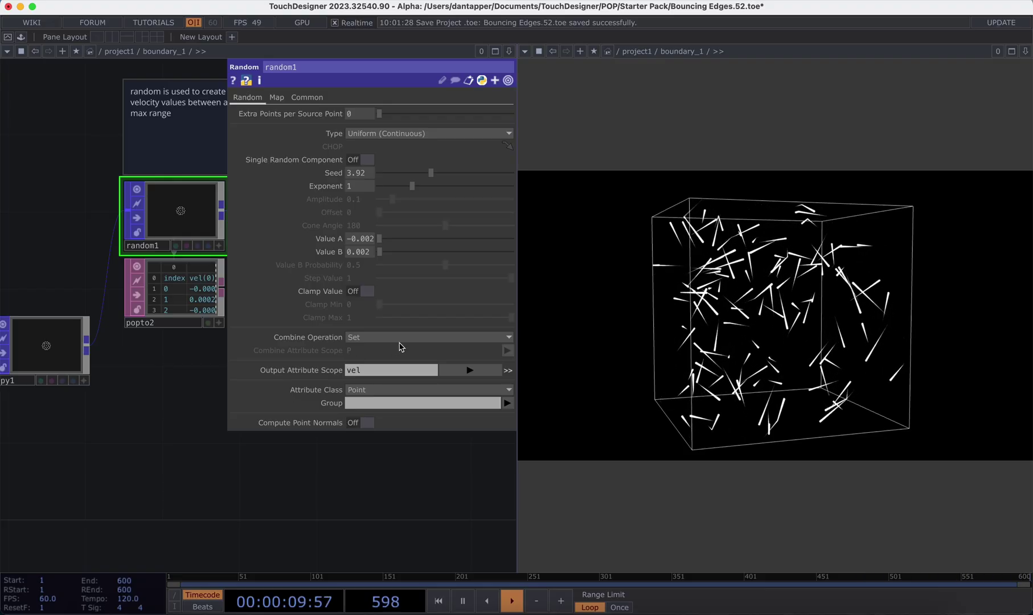
pyautogui.click(393, 340)
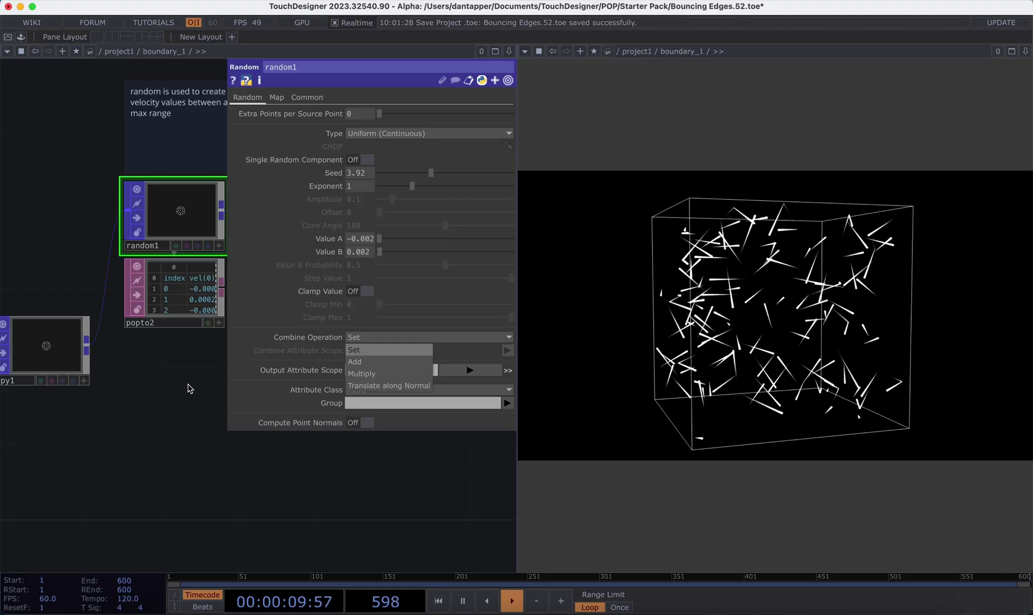
pyautogui.click(192, 382)
pyautogui.moveTo(185, 391); pyautogui.dragTo(168, 452)
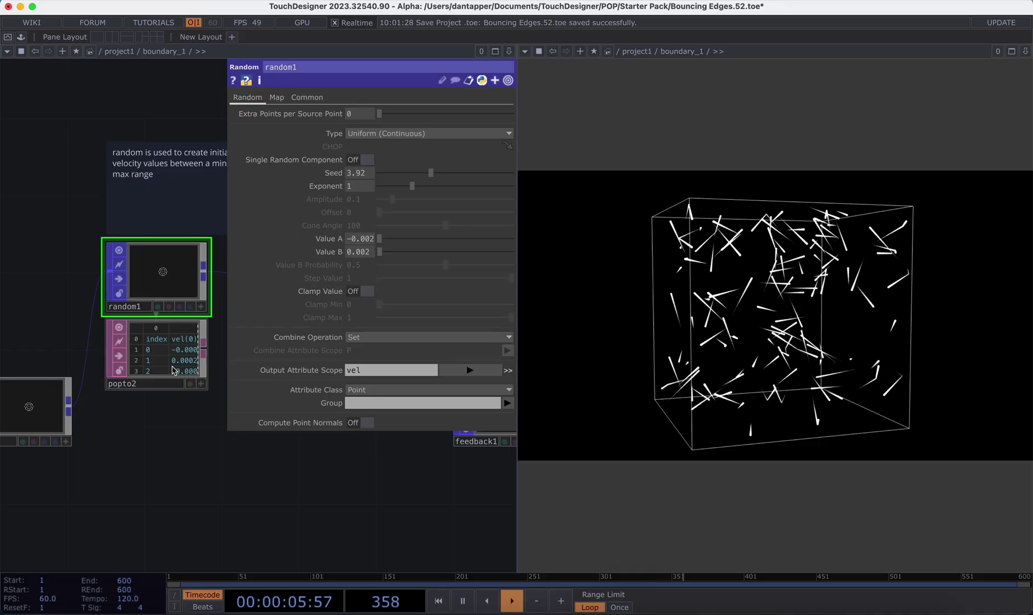
# Set random1's Value A to -0.02 and Value B to 0.02 to try a faster velocity range
pyautogui.click(365, 251)
pyautogui.press('BackSpace')
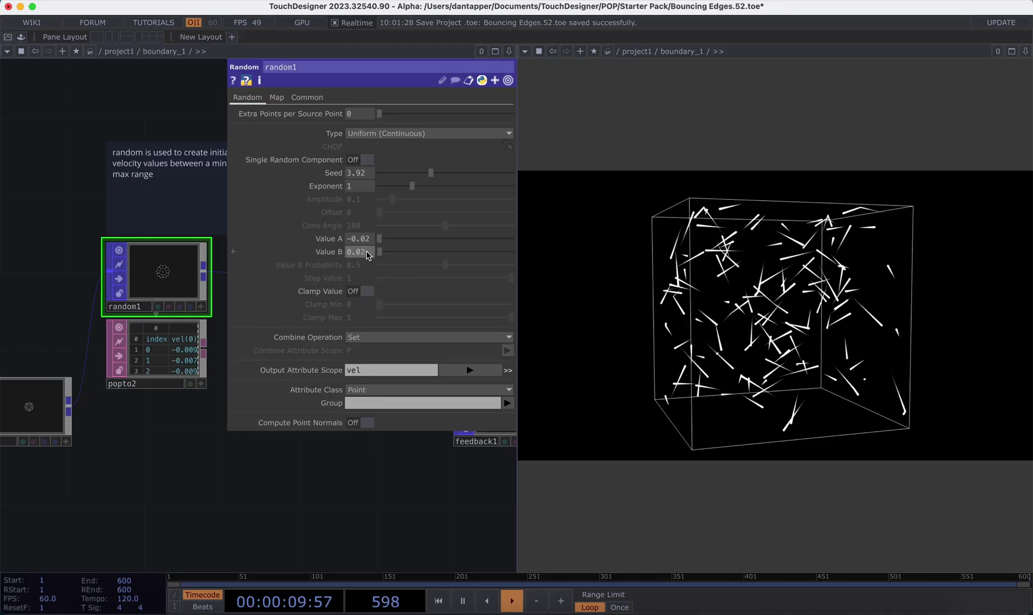
pyautogui.click(306, 520)
pyautogui.scroll(-3, 99, 546)
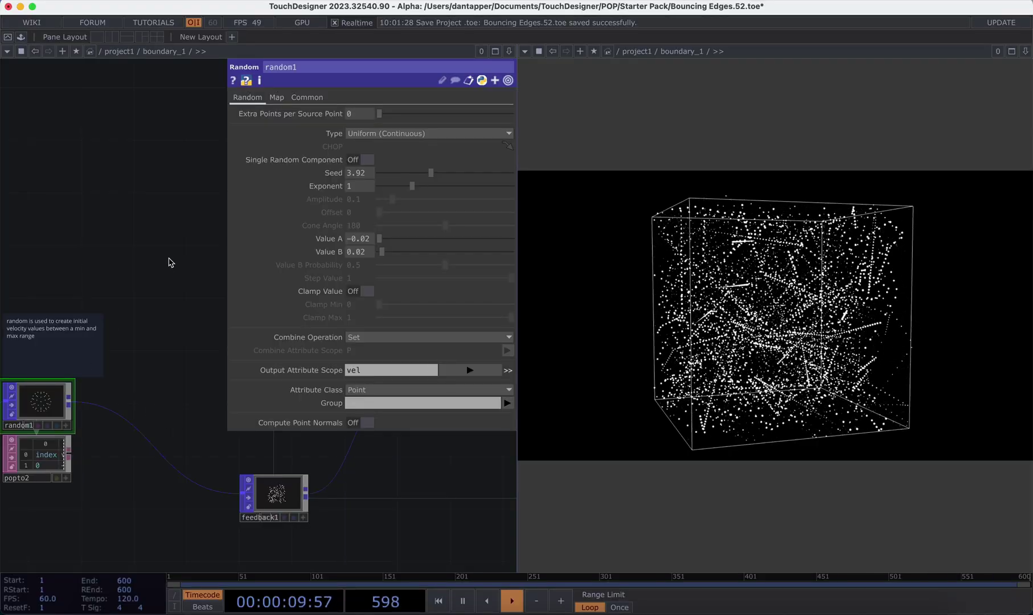
pyautogui.press('super+z')
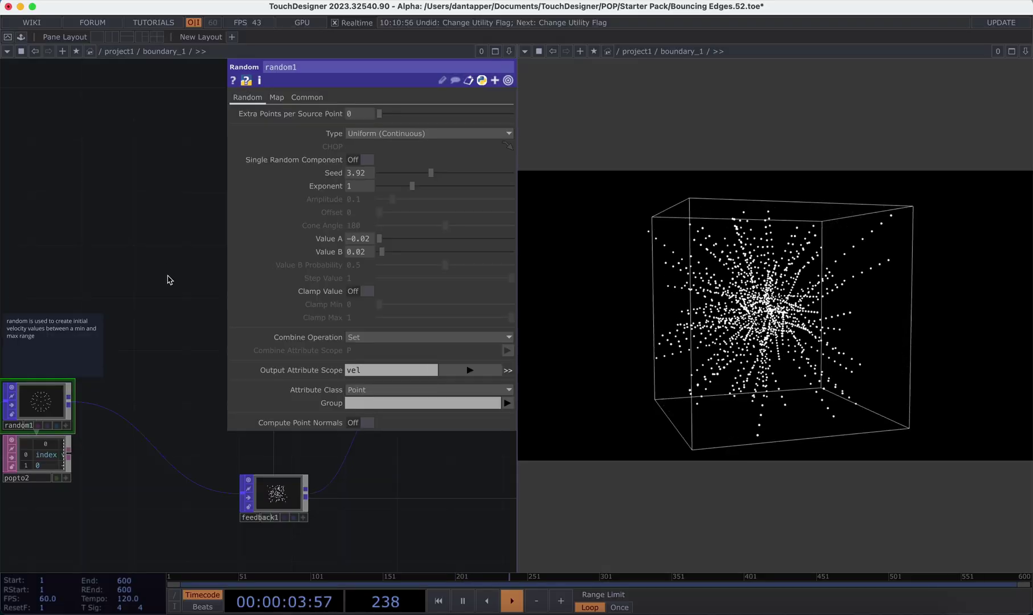
# Restore random1's velocity range with Value A at -0.002 and Value B at 0.002
pyautogui.click(362, 241)
pyautogui.write('0')
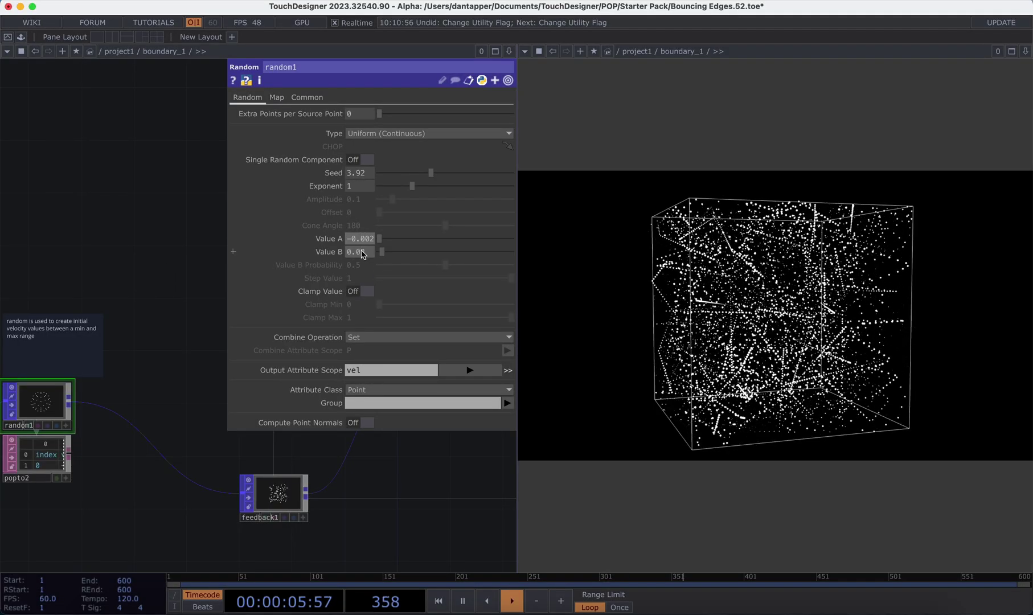
pyautogui.click(361, 251)
pyautogui.write('02')
pyautogui.click(201, 276)
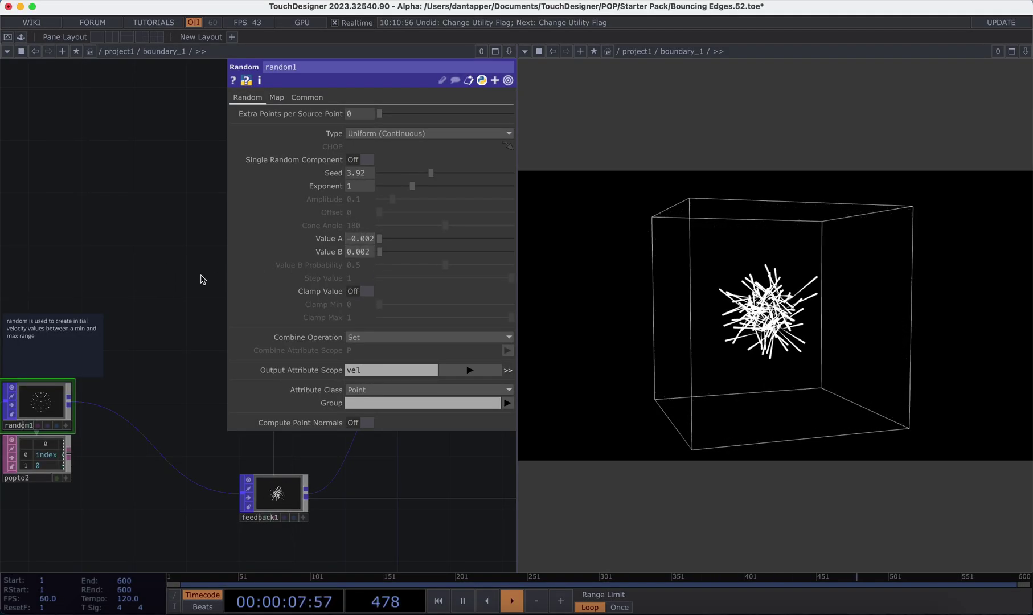
# Examine how random1 feeds feedback1 and how the loop runs through vel, bounds, reflectmax and reflectmin
pyautogui.scroll(-5, 156, 366)
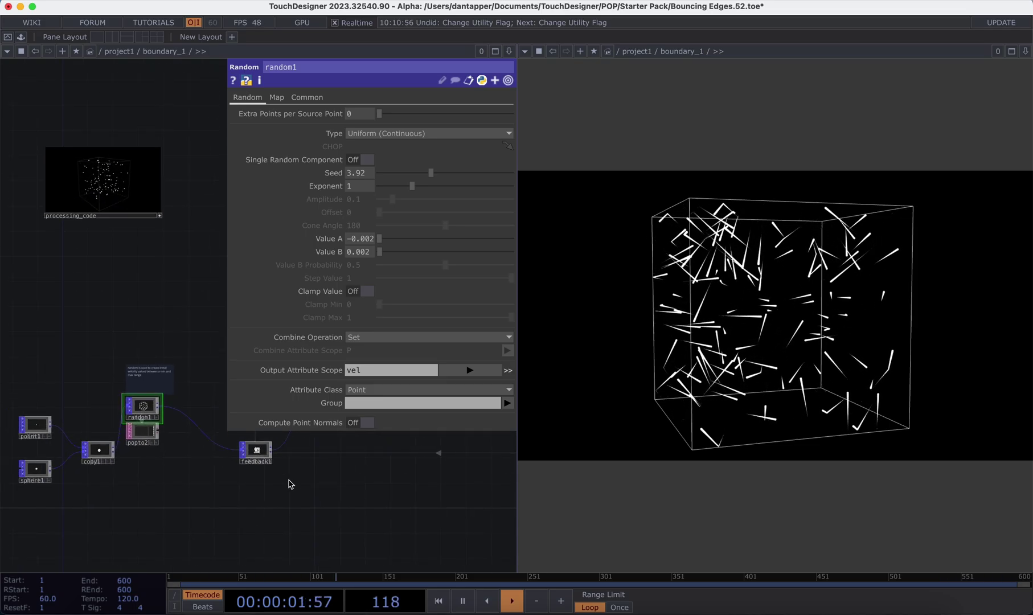
pyautogui.moveTo(291, 484); pyautogui.dragTo(172, 504)
pyautogui.scroll(-3, 219, 499)
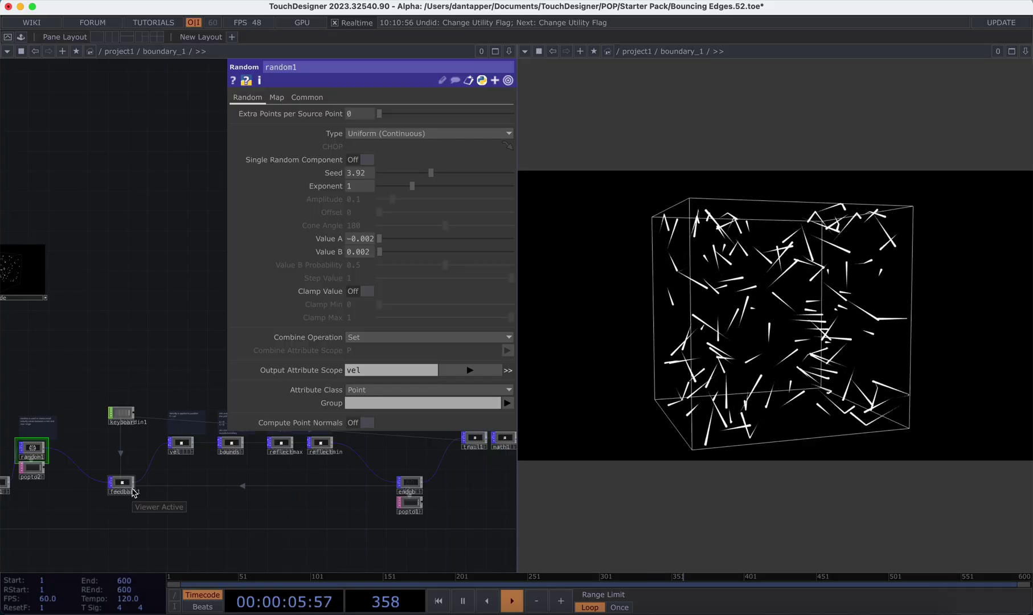
pyautogui.scroll(-2, 133, 491)
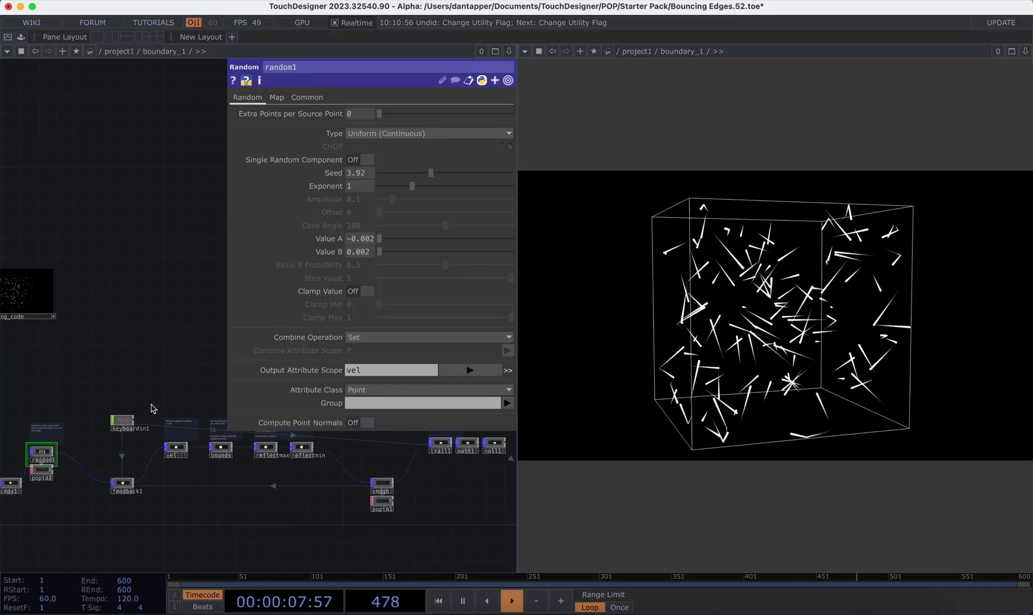
pyautogui.moveTo(154, 406); pyautogui.dragTo(142, 447)
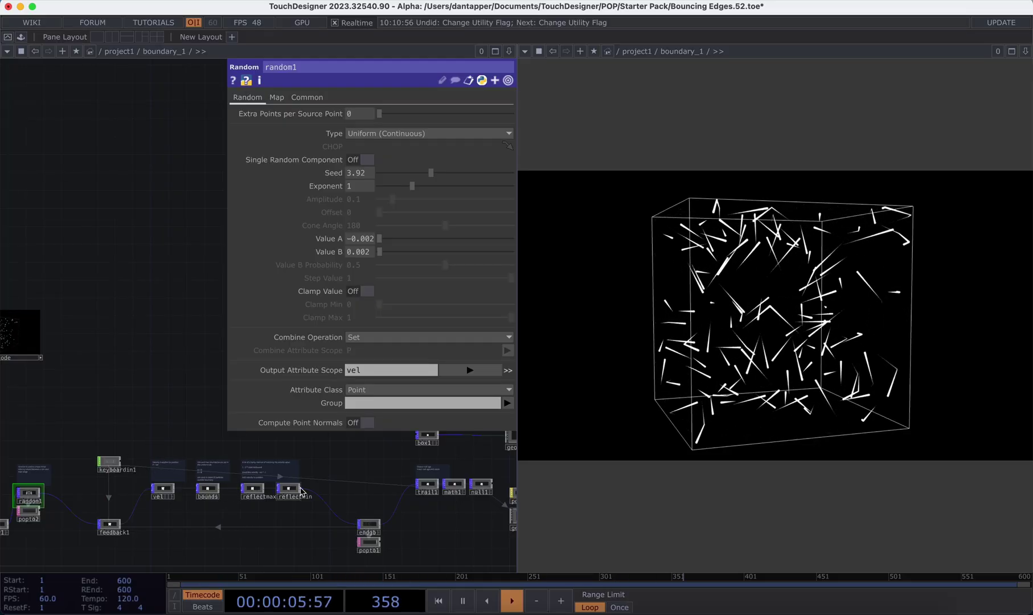
pyautogui.moveTo(148, 431); pyautogui.dragTo(325, 510)
pyautogui.moveTo(325, 507); pyautogui.dragTo(325, 508, button='right')
pyautogui.moveTo(216, 519); pyautogui.dragTo(105, 497)
# Add a POP to DAT fed by the reflectmin node and place it in empty space above the chain
pyautogui.click(192, 486)
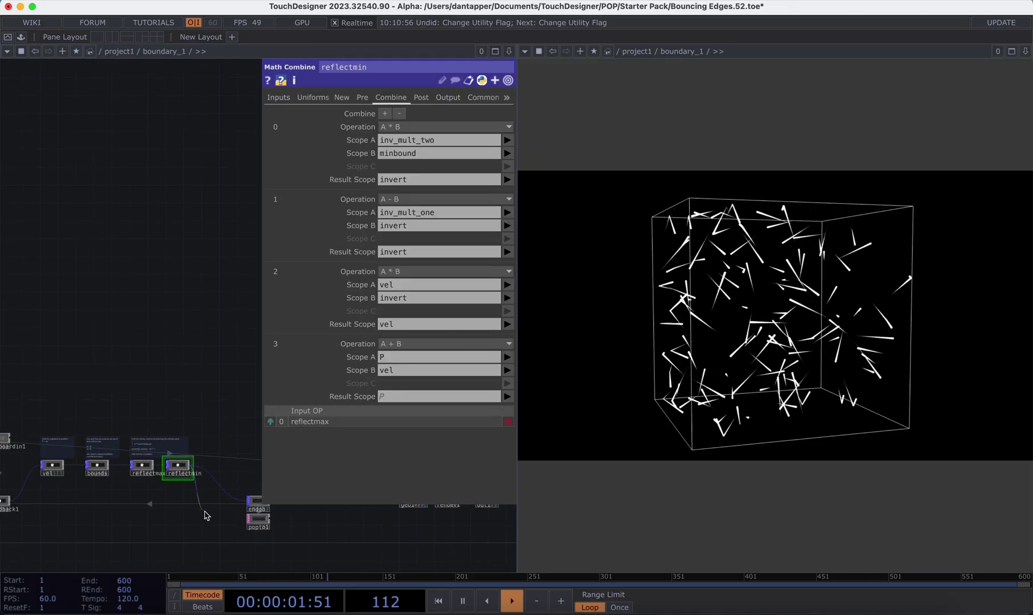
pyautogui.press('Tab')
pyautogui.click(191, 271)
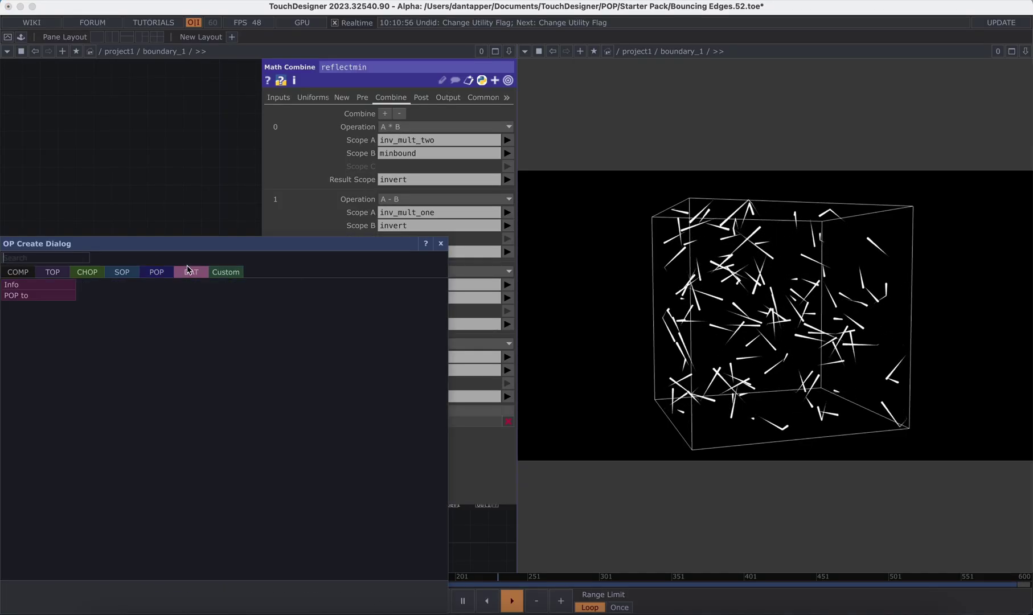
pyautogui.click(57, 296)
pyautogui.click(138, 273)
pyautogui.scroll(5, 136, 267)
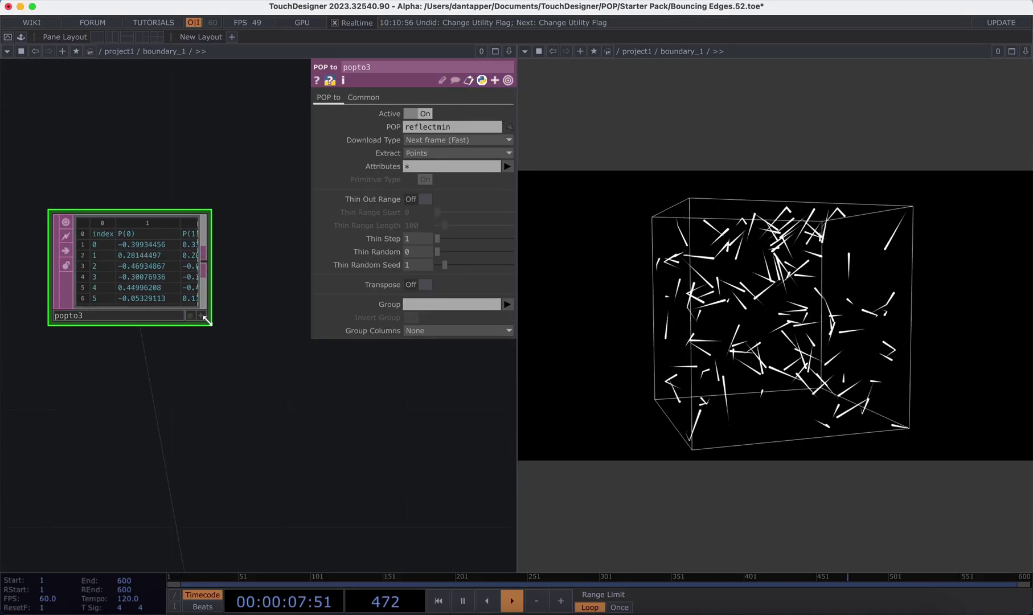
# Enlarge the popto3 table and turn on Transpose so the attributes are listed as rows
pyautogui.moveTo(207, 324); pyautogui.dragTo(428, 477)
pyautogui.moveTo(217, 184); pyautogui.dragTo(211, 260)
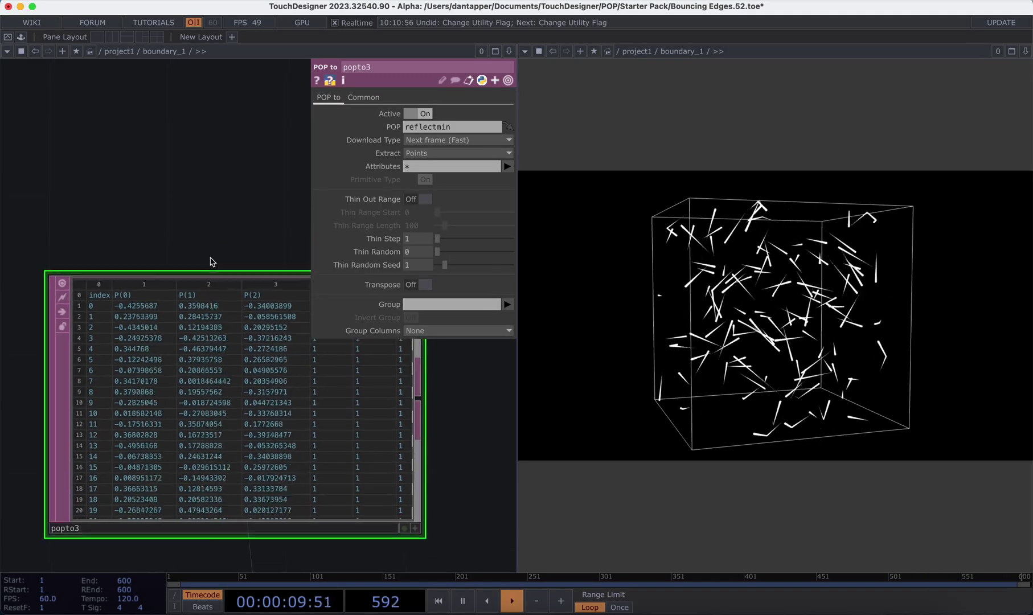
pyautogui.click(423, 285)
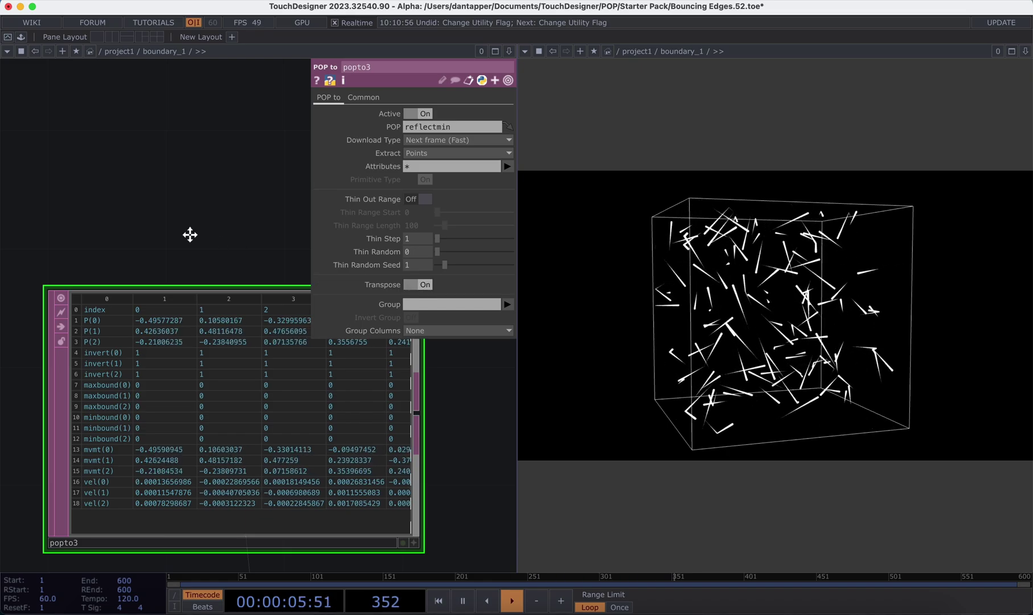
# Examine the P, invert, maxbound, minbound, mvmt and vel attributes of each point in the popto3 table
pyautogui.moveTo(191, 235); pyautogui.dragTo(141, 234)
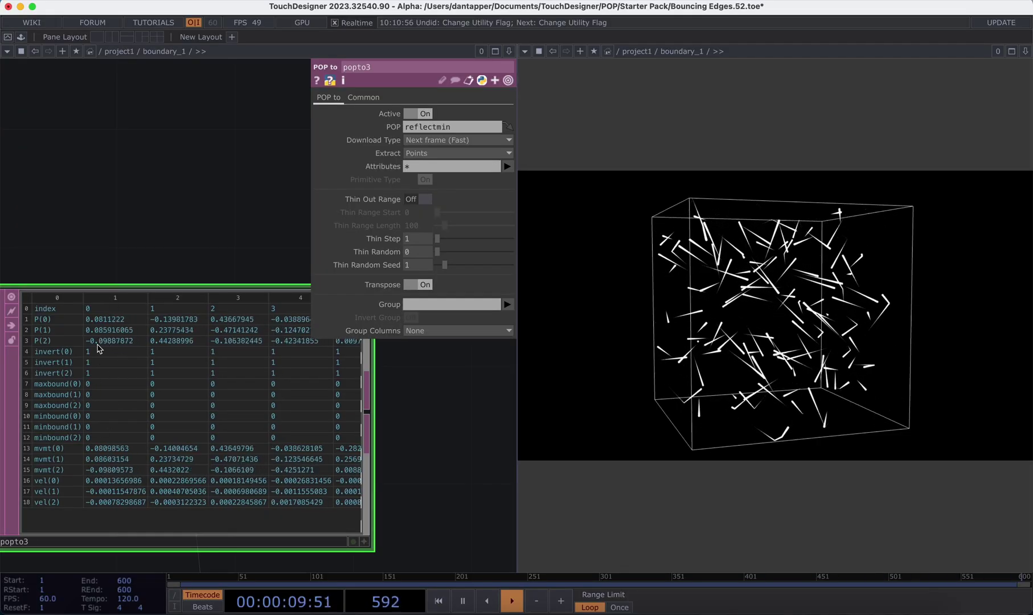
pyautogui.scroll(3, 214, 367)
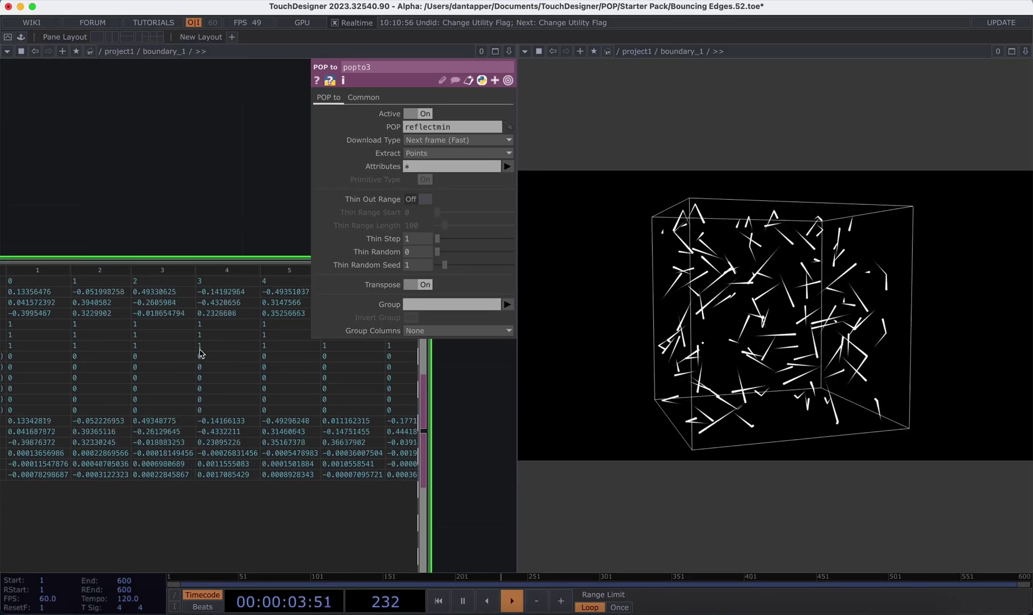
pyautogui.scroll(-2, 171, 393)
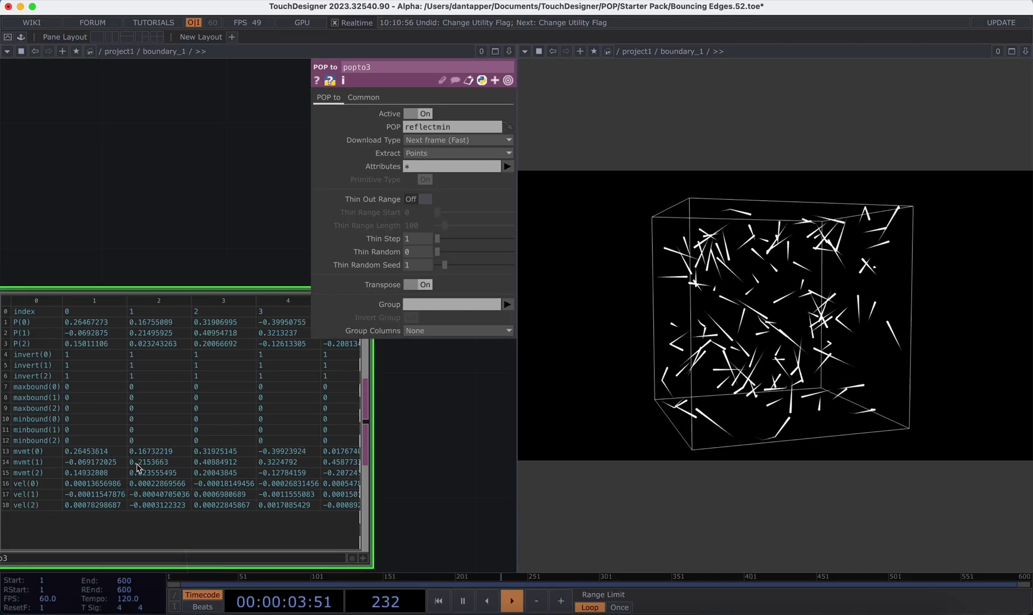
pyautogui.scroll(-2, 137, 444)
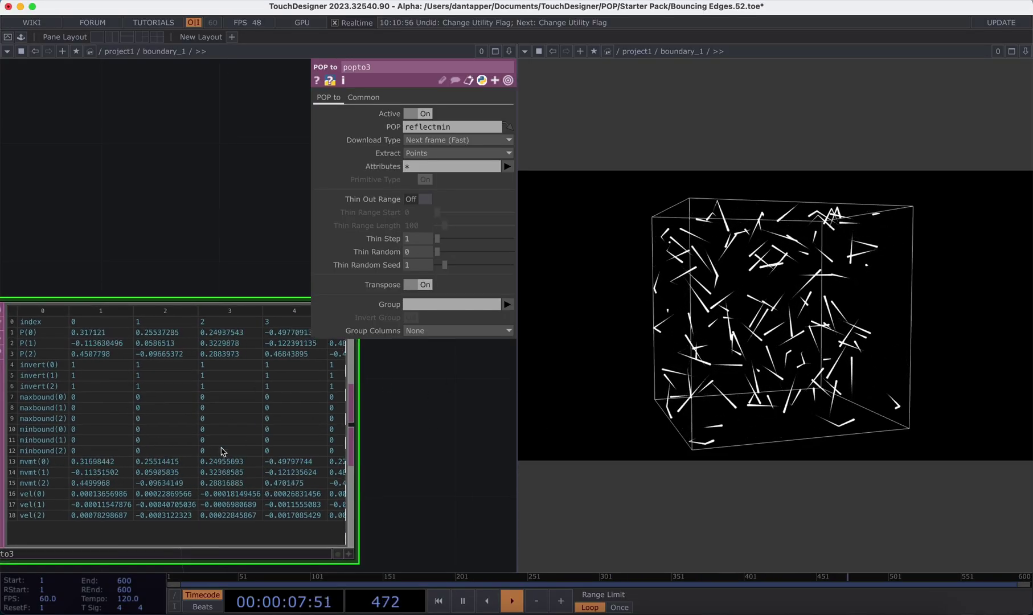
pyautogui.scroll(-2, 109, 532)
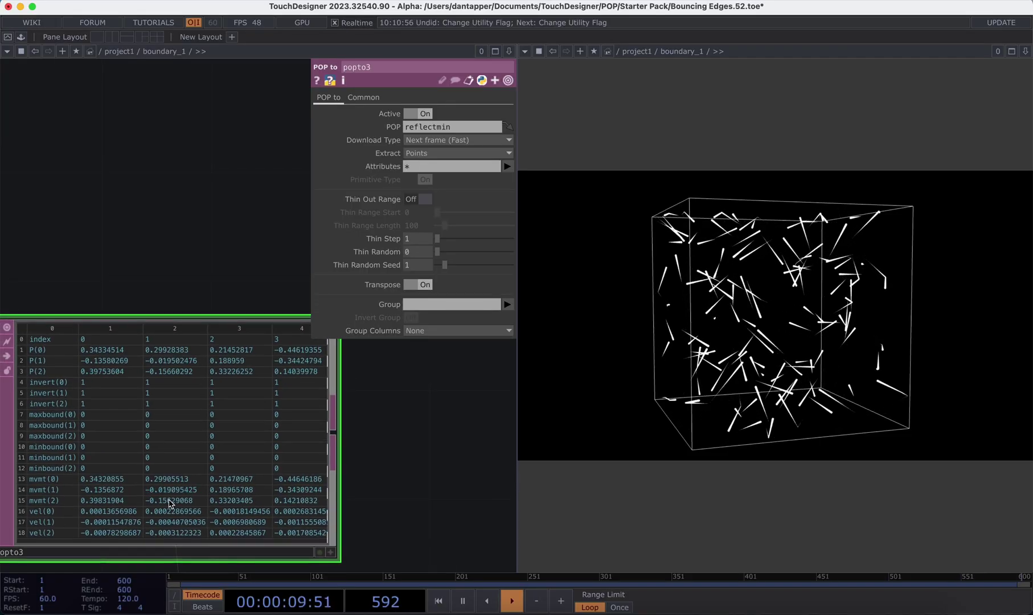
# Delete the popto3 table from the boundary_1 network
pyautogui.scroll(-4, 339, 512)
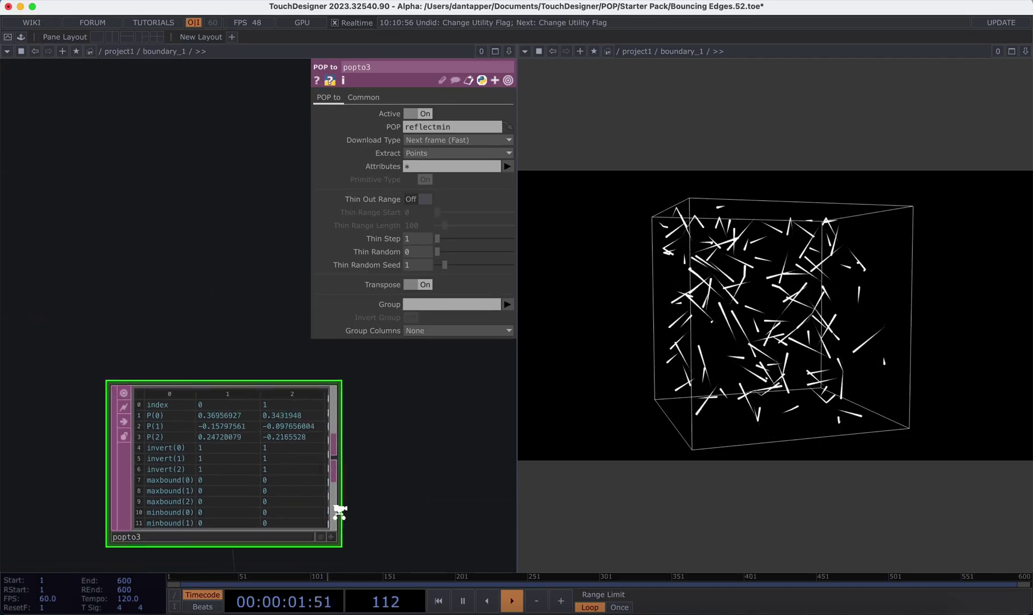
pyautogui.moveTo(373, 516); pyautogui.dragTo(261, 360)
pyautogui.press('Delete')
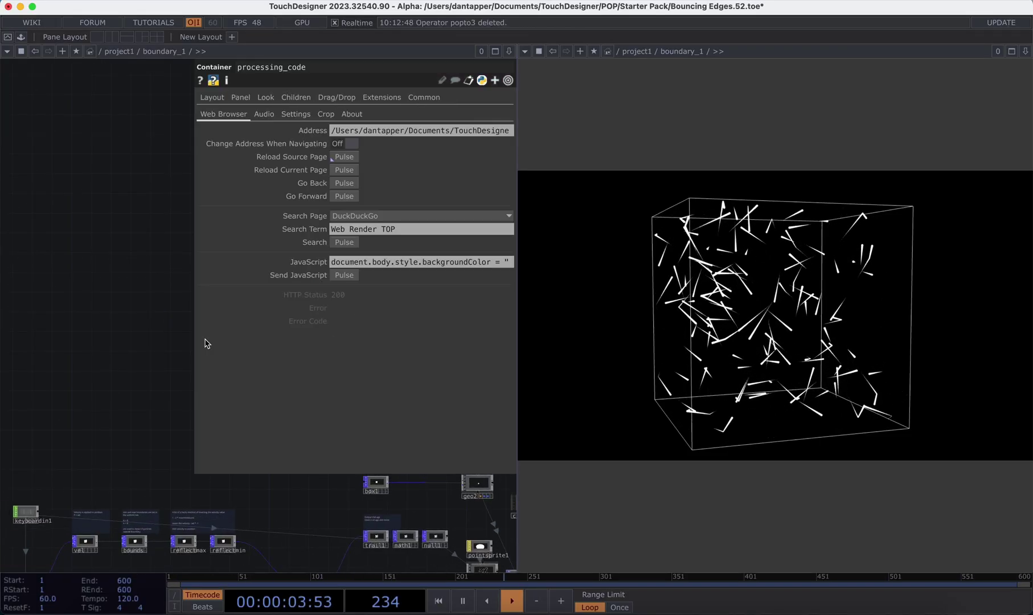
# Hide the parameter window and read the notes above the vel, bounds, reflectmax and reflectmin nodes
pyautogui.moveTo(148, 363); pyautogui.dragTo(144, 280)
pyautogui.scroll(4, 79, 522)
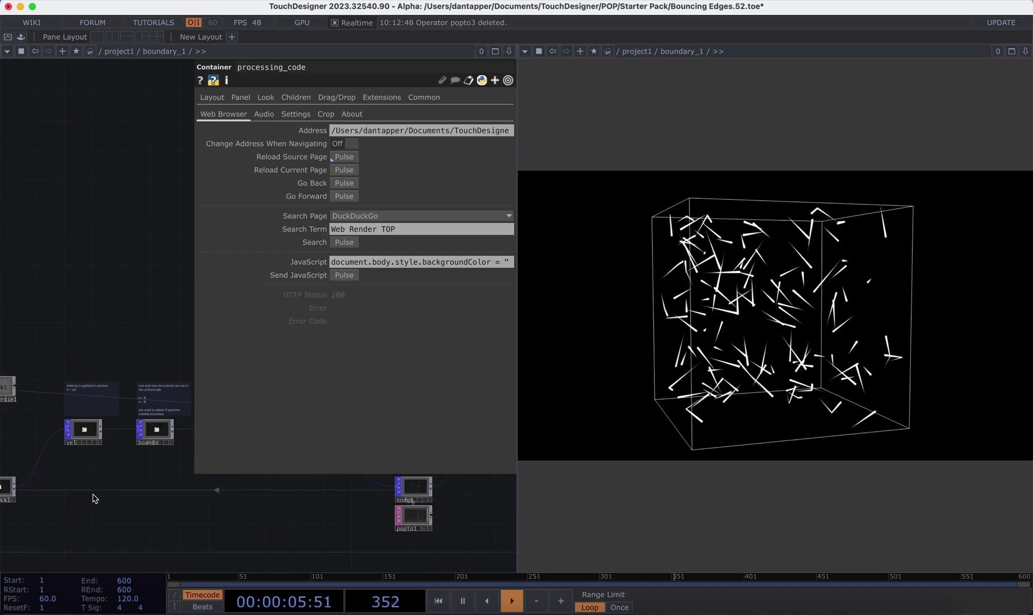
pyautogui.moveTo(97, 488); pyautogui.dragTo(96, 542)
pyautogui.scroll(5, 88, 510)
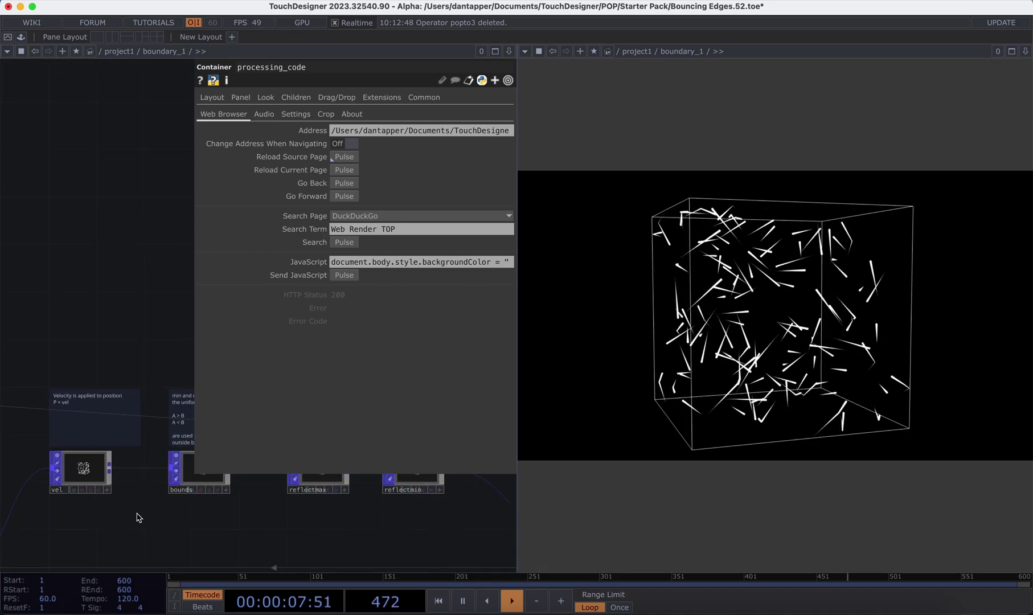
pyautogui.moveTo(147, 519); pyautogui.dragTo(146, 535)
pyautogui.press('p')
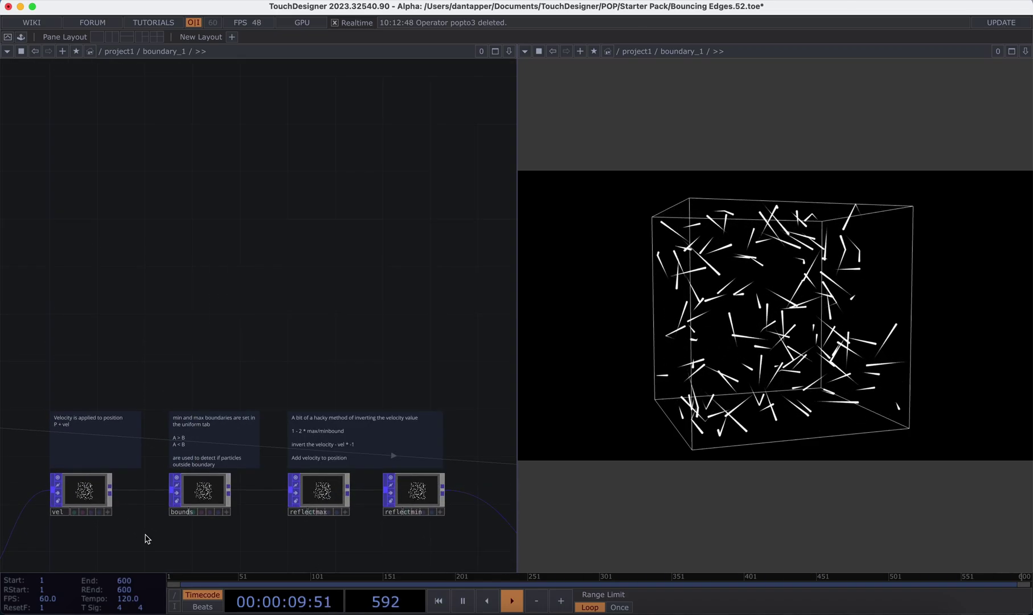
pyautogui.moveTo(190, 349); pyautogui.dragTo(219, 226)
pyautogui.scroll(2, 131, 307)
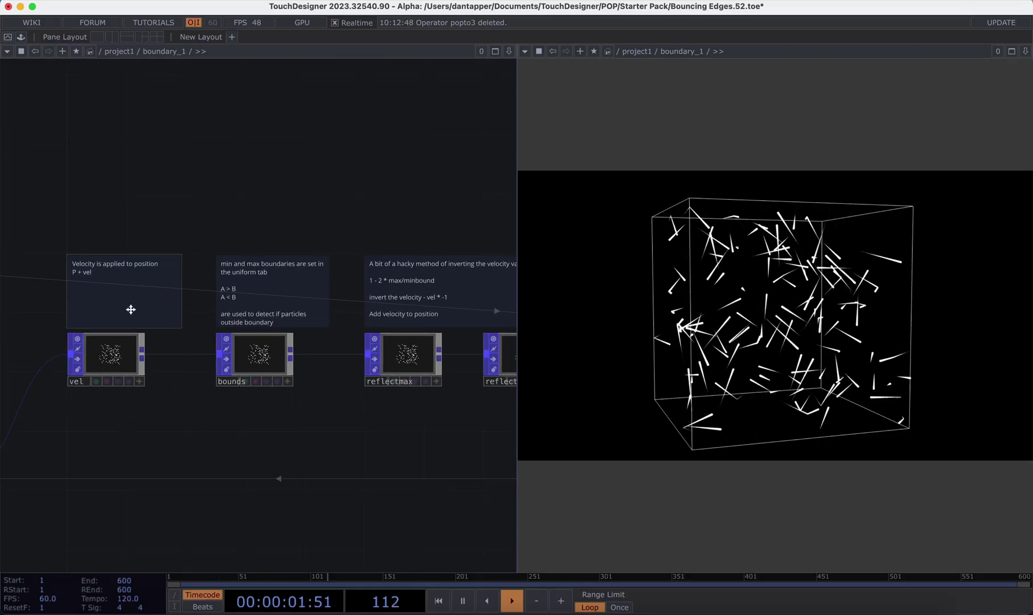
pyautogui.moveTo(308, 205); pyautogui.dragTo(277, 196)
pyautogui.moveTo(340, 133); pyautogui.dragTo(331, 125)
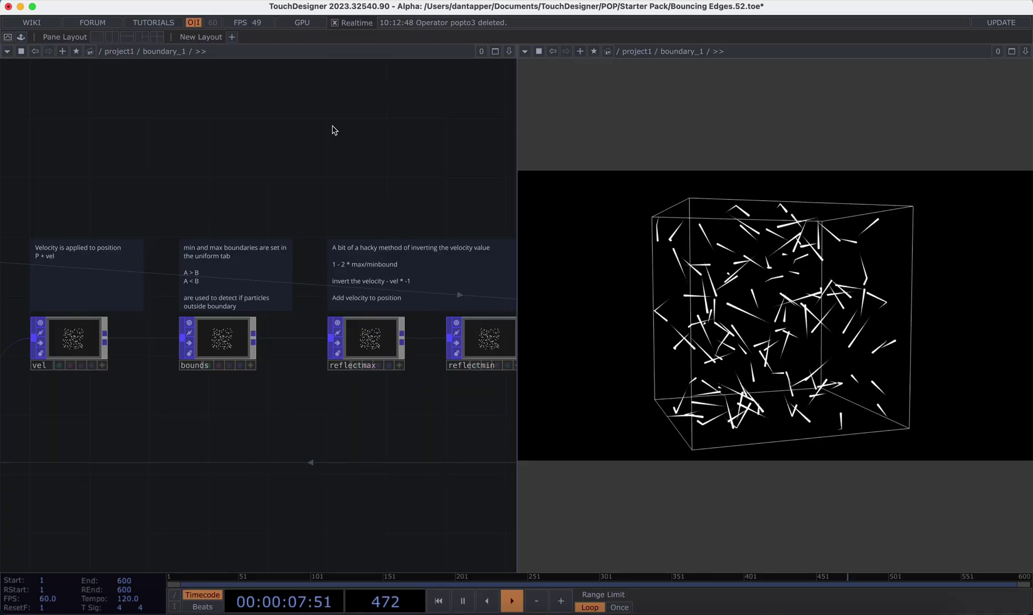
# Open the parameters of vel and review how its Combine operation adds velocity to position
pyautogui.click(83, 329)
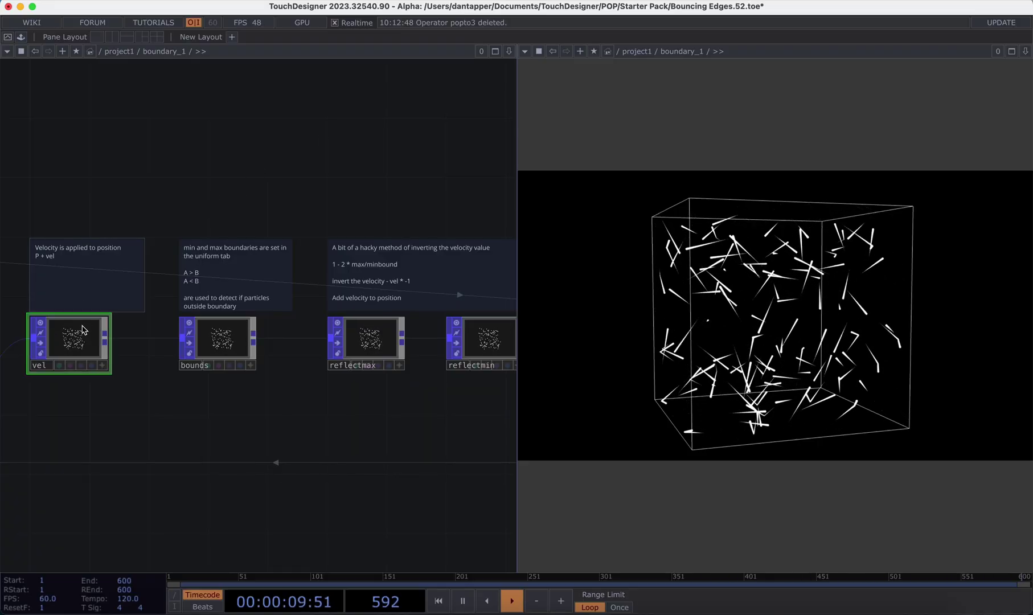
pyautogui.press('p')
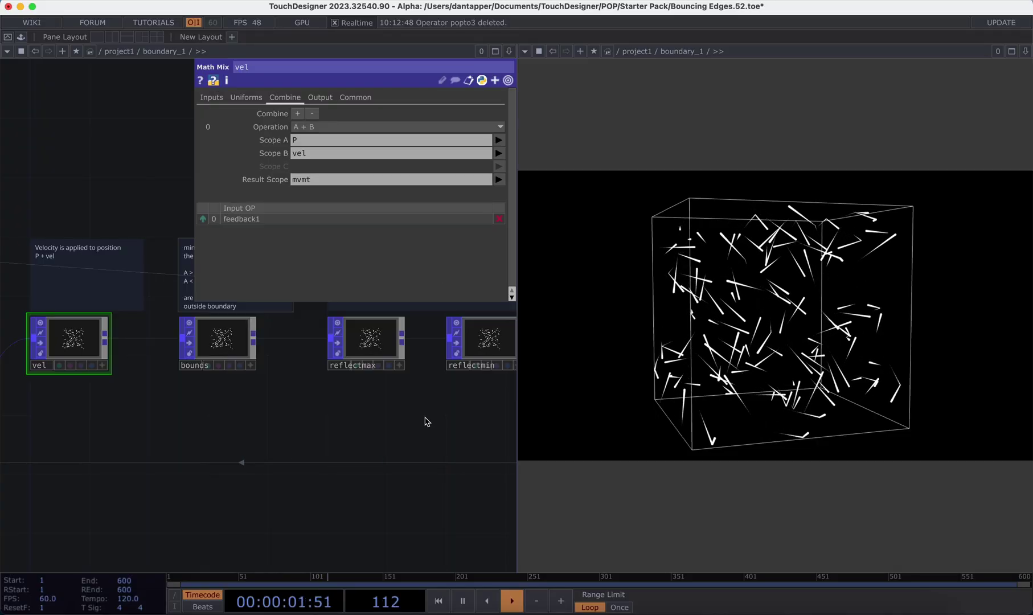
pyautogui.scroll(-3, 288, 526)
pyautogui.moveTo(368, 459); pyautogui.dragTo(314, 472)
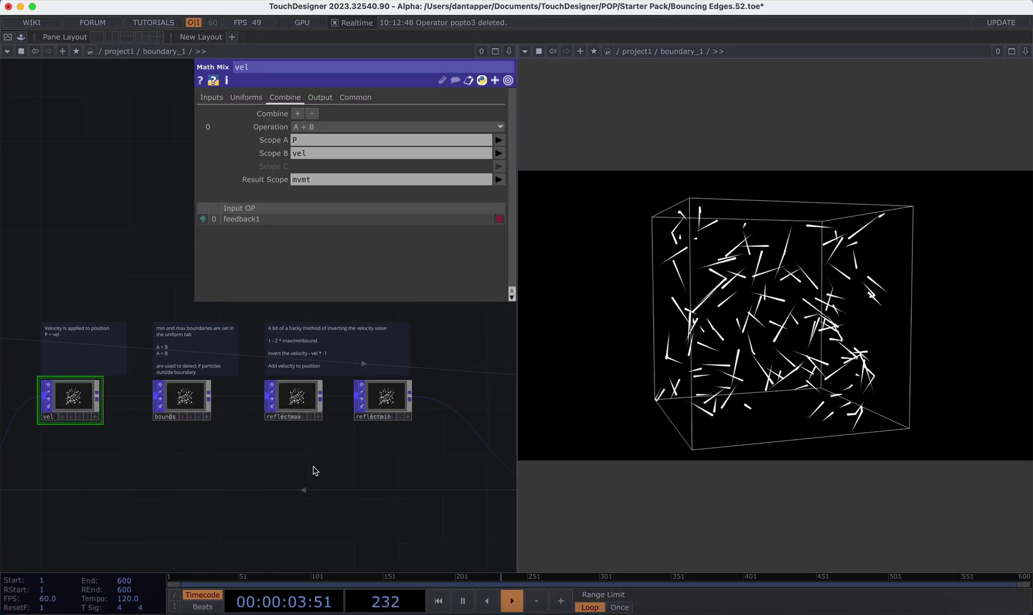
# Add five empty Combine operations to the vel node as a demonstration, and remove them again
pyautogui.click(300, 115)
pyautogui.click(299, 117)
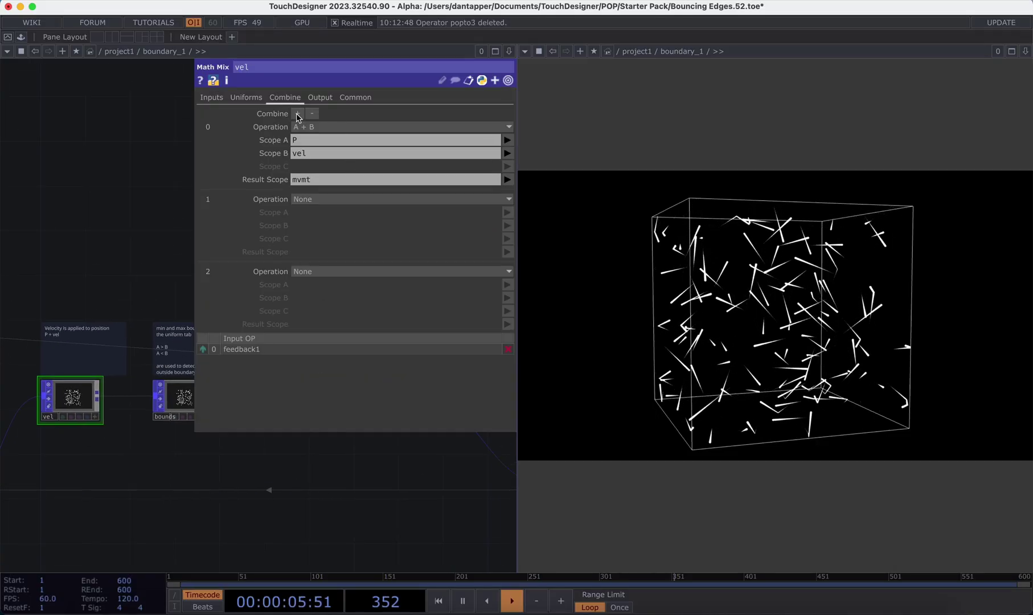
pyautogui.click(298, 117)
pyautogui.click(298, 118)
pyautogui.click(298, 117)
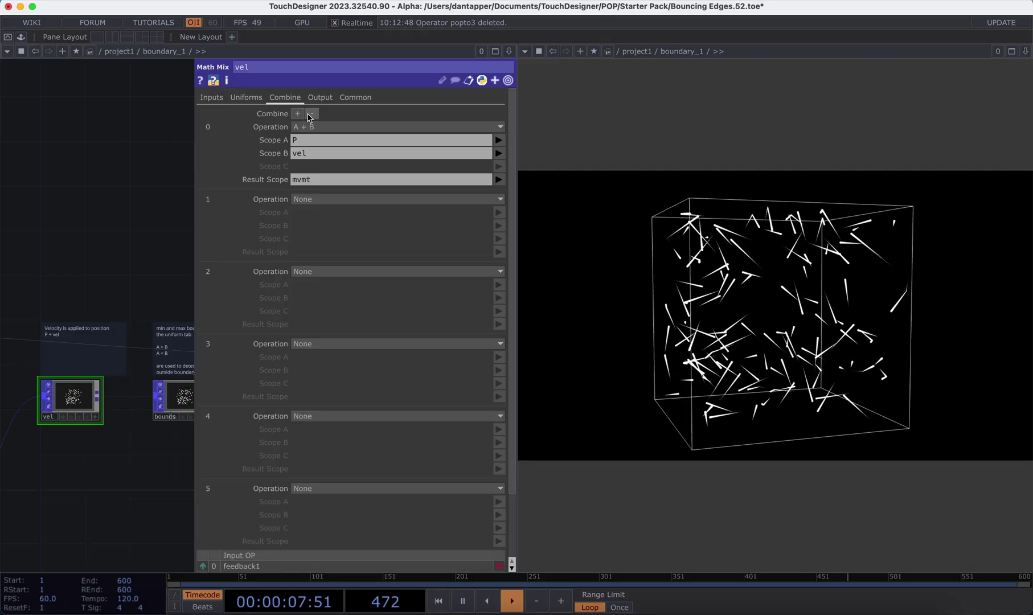
pyautogui.click(309, 116)
pyautogui.click(309, 116)
pyautogui.click(309, 117)
pyautogui.click(309, 116)
pyautogui.click(309, 116)
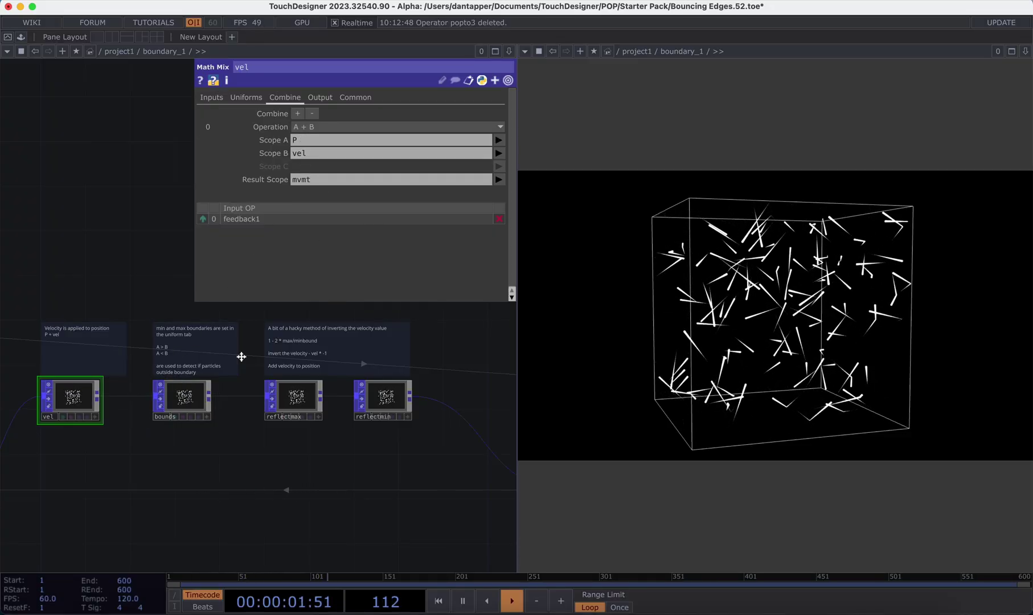
# Review the Combine comparisons of the bounds node and its min and max uniform vectors
pyautogui.click(183, 403)
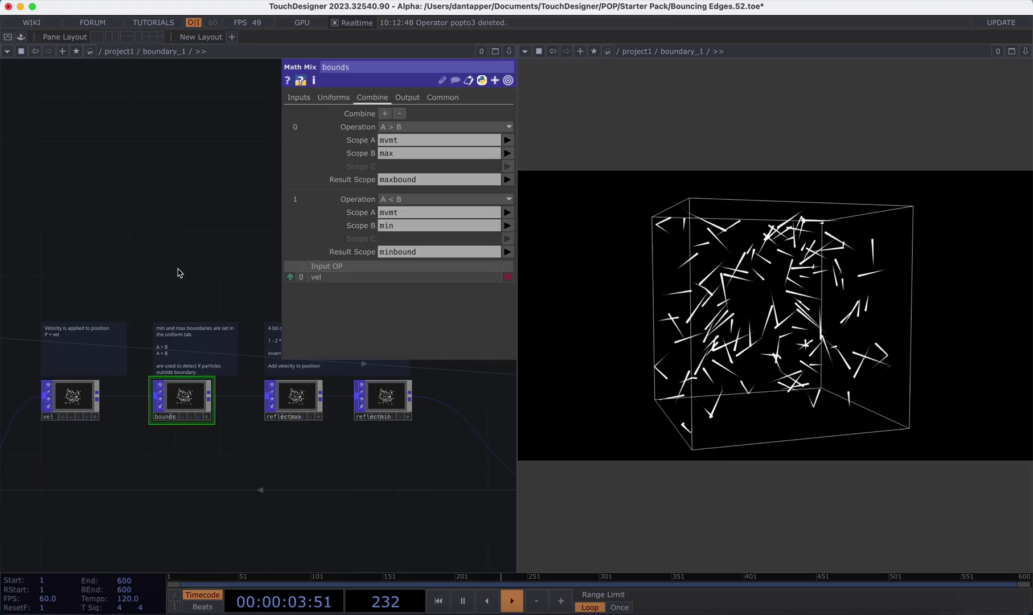
pyautogui.moveTo(180, 272); pyautogui.dragTo(181, 371)
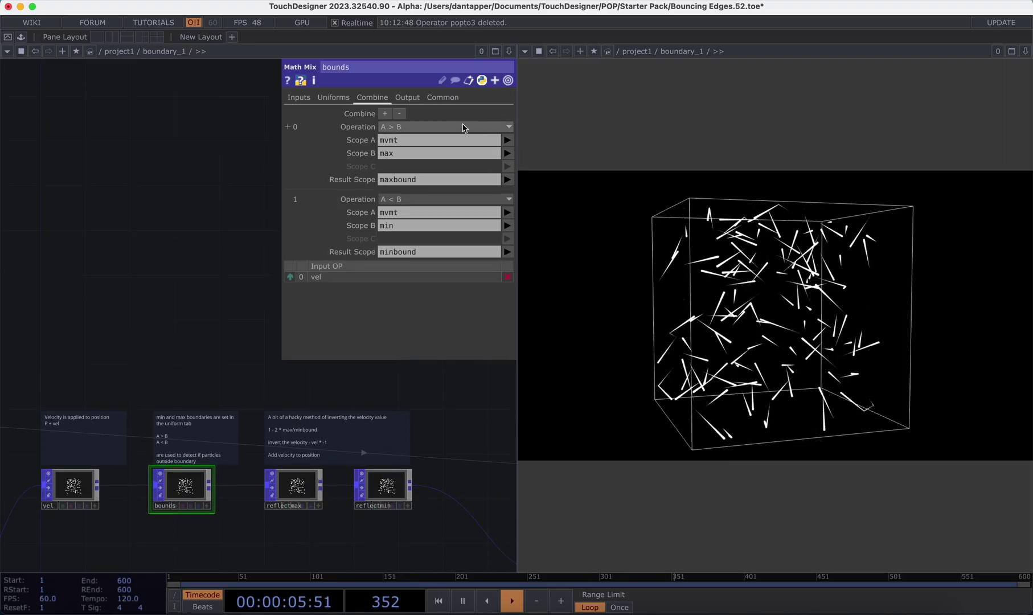
pyautogui.click(328, 98)
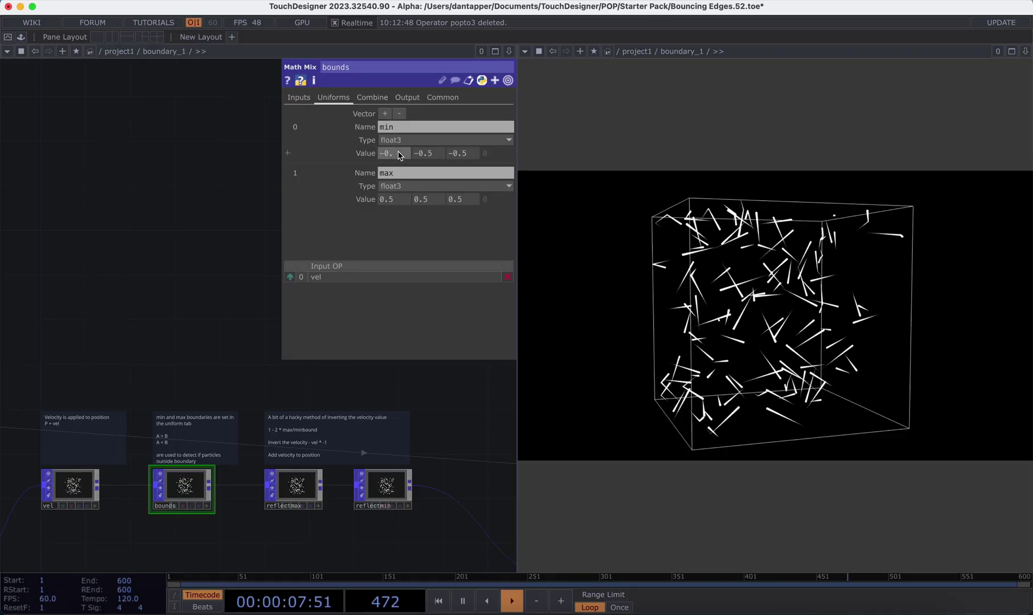
# Widen the bounds node's limits to -0.9 for min and 0.9 for max on all three axes as a demonstration
pyautogui.press('super+z')
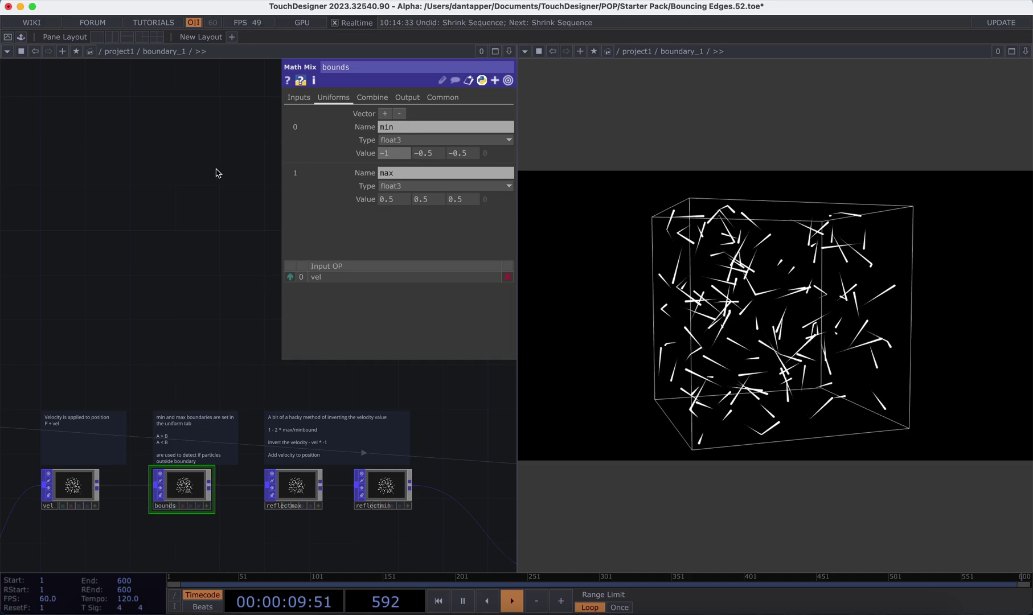
pyautogui.moveTo(377, 153); pyautogui.dragTo(370, 201, button='middle')
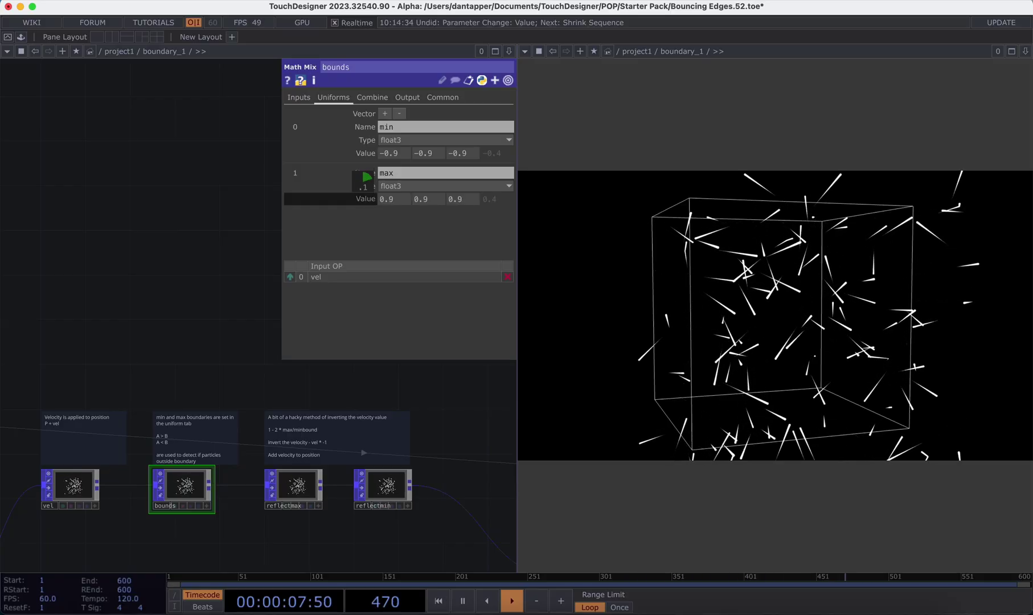
pyautogui.press('1')
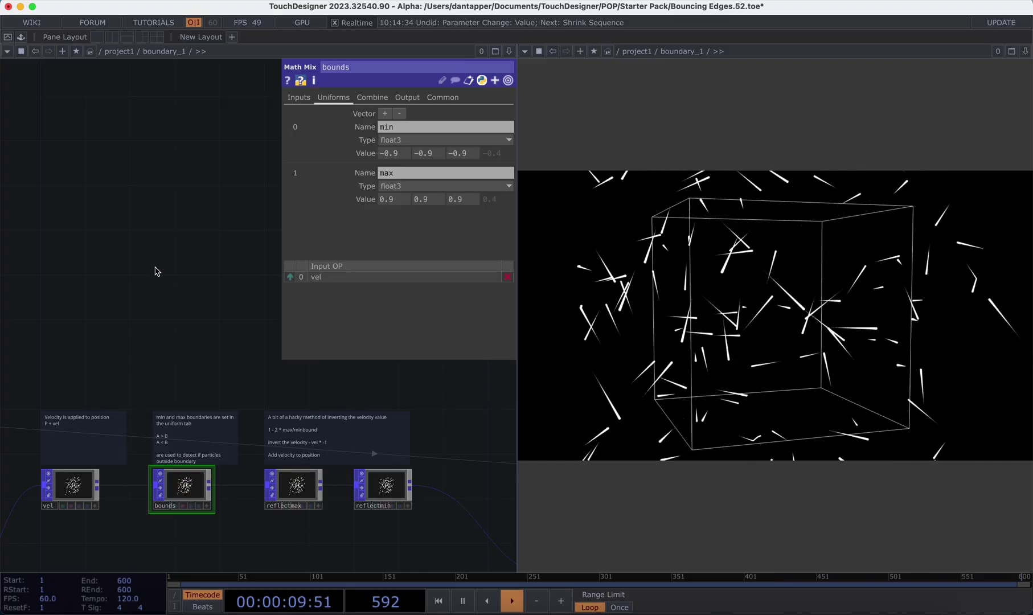
pyautogui.press('super+z')
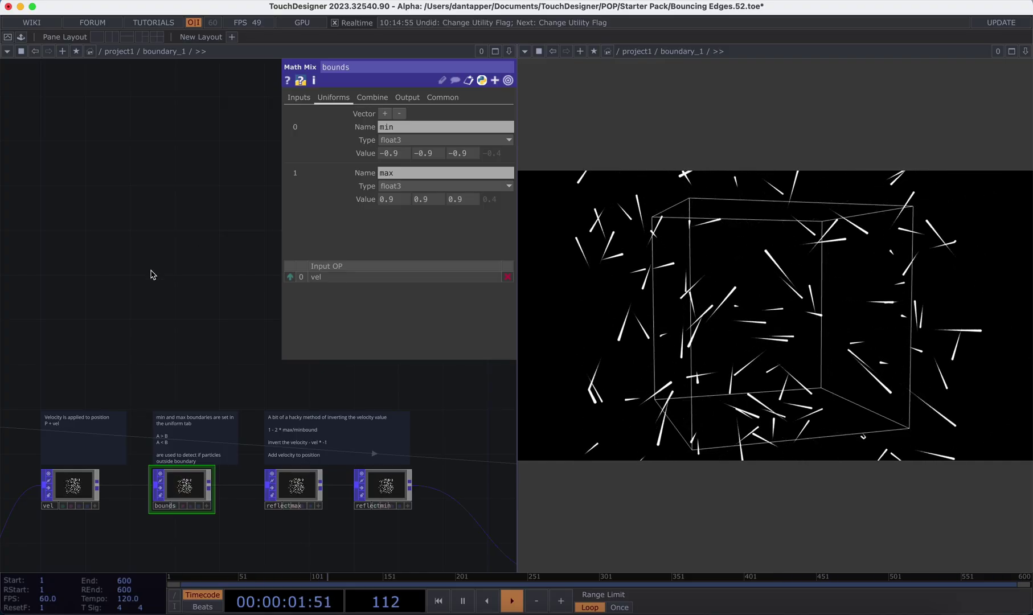
# Set all three components of the bounds node's min vector to -0.5 and of its max vector to 0.5
pyautogui.click(407, 153)
pyautogui.write('-0.5')
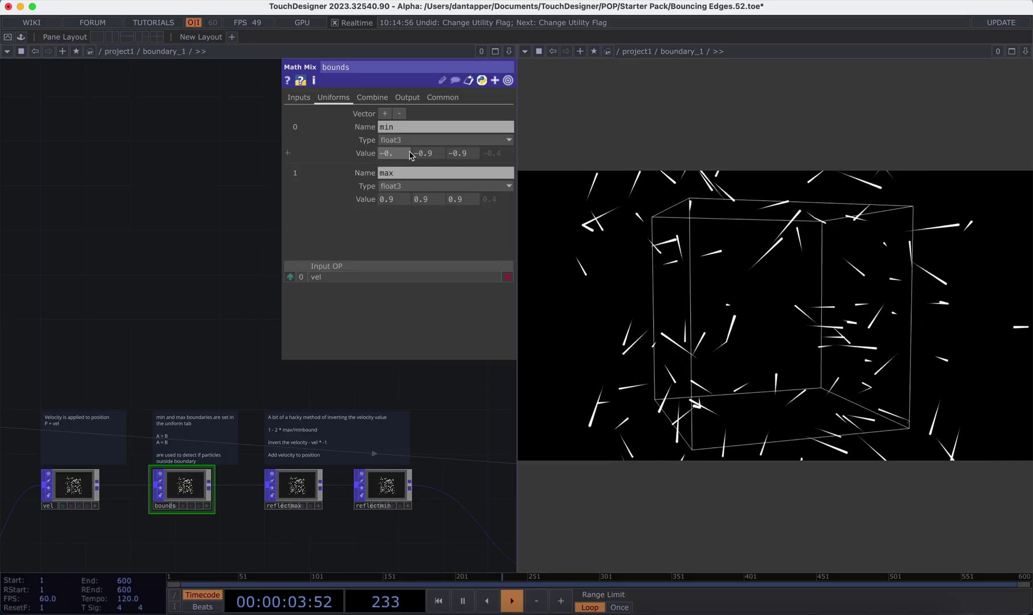
pyautogui.click(439, 154)
pyautogui.write('-0.5')
pyautogui.click(453, 154)
pyautogui.write('-0.5')
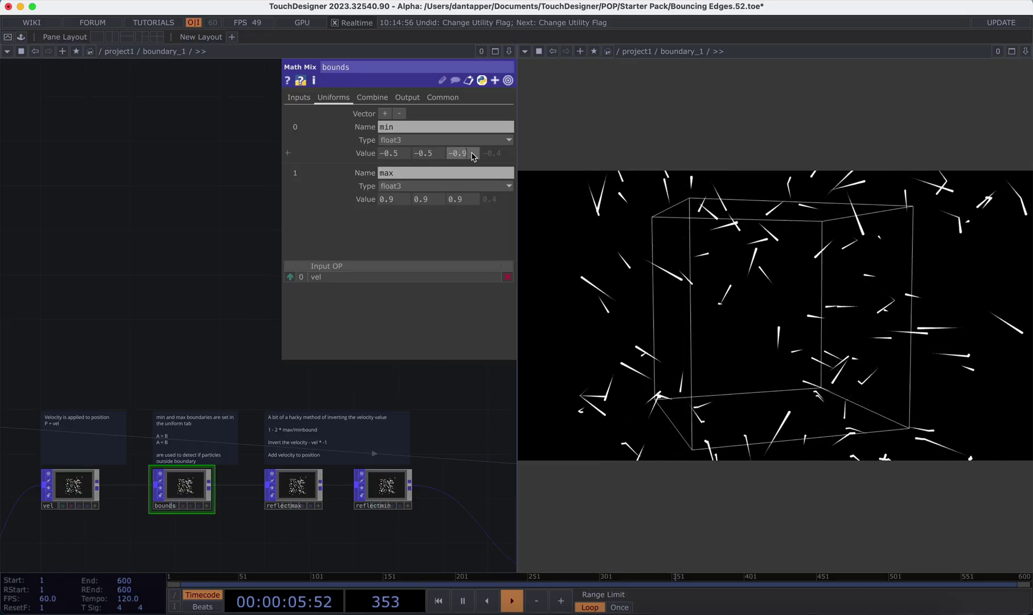
pyautogui.moveTo(364, 199); pyautogui.dragTo(333, 191)
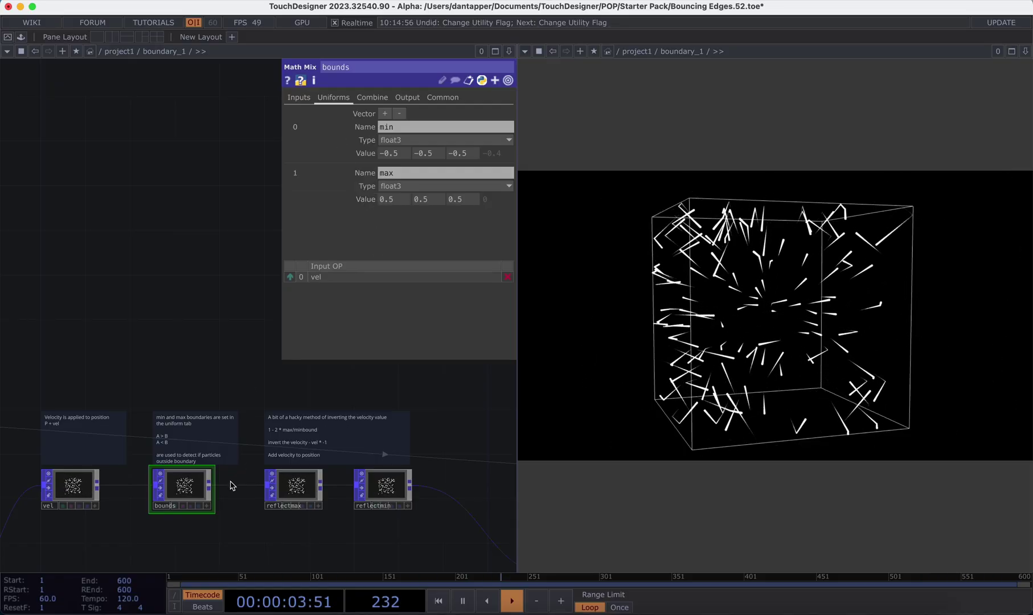
# Create a POP to DAT from the output of the bounds node and place it above the network
pyautogui.moveTo(209, 485); pyautogui.dragTo(233, 341)
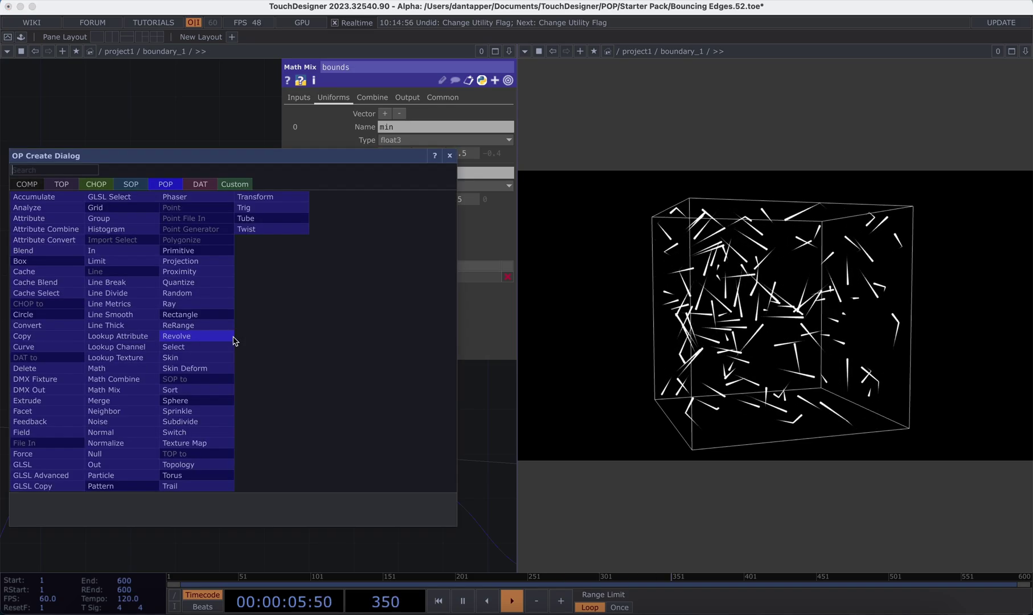
pyautogui.click(195, 184)
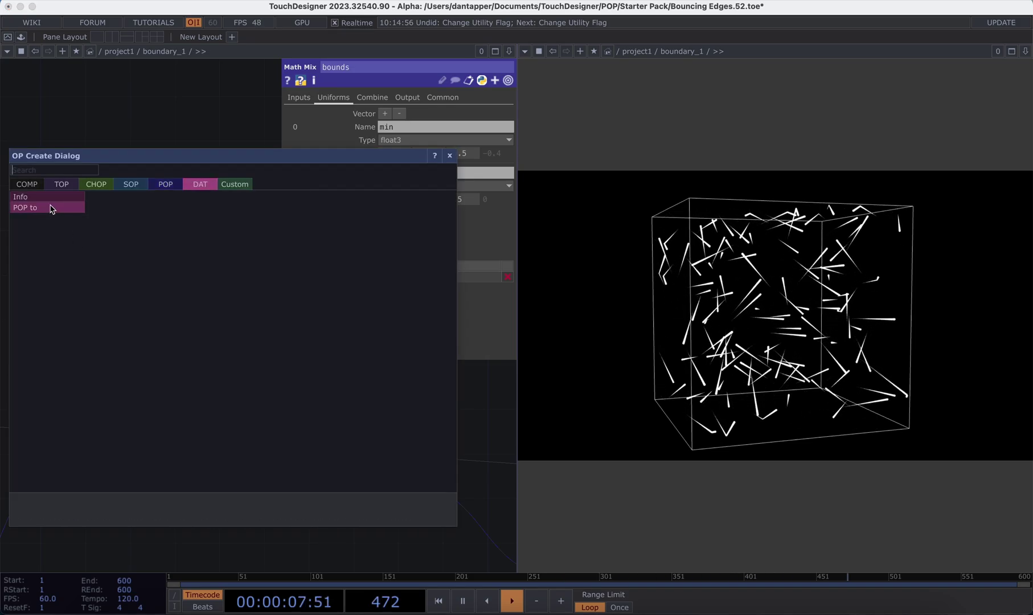
pyautogui.click(52, 209)
pyautogui.click(181, 292)
# Examine the invert, maxbound and minbound columns of the new POP to table, and delete that node
pyautogui.scroll(5, 210, 250)
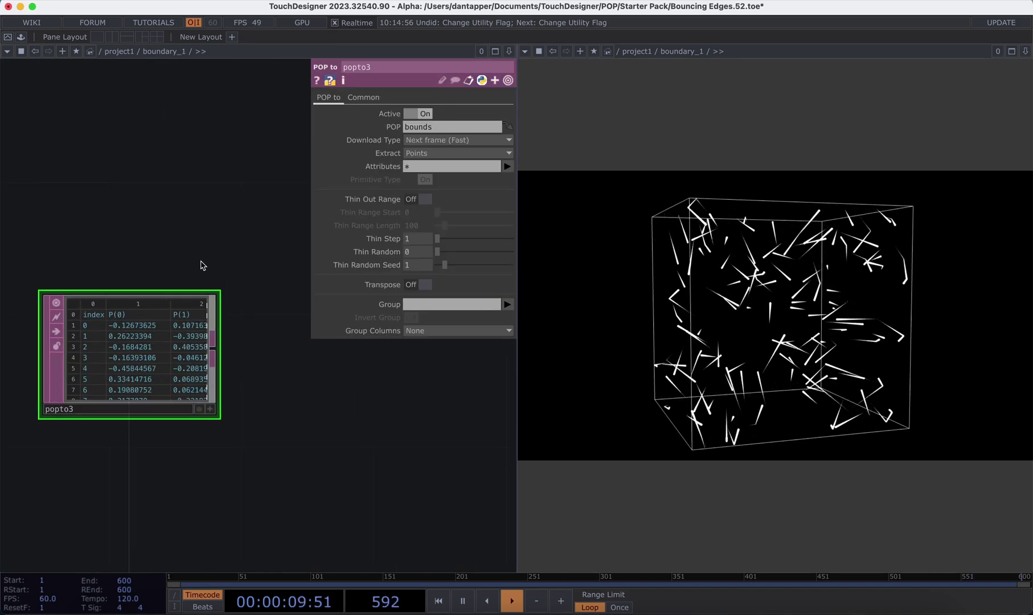
pyautogui.scroll(5, 180, 301)
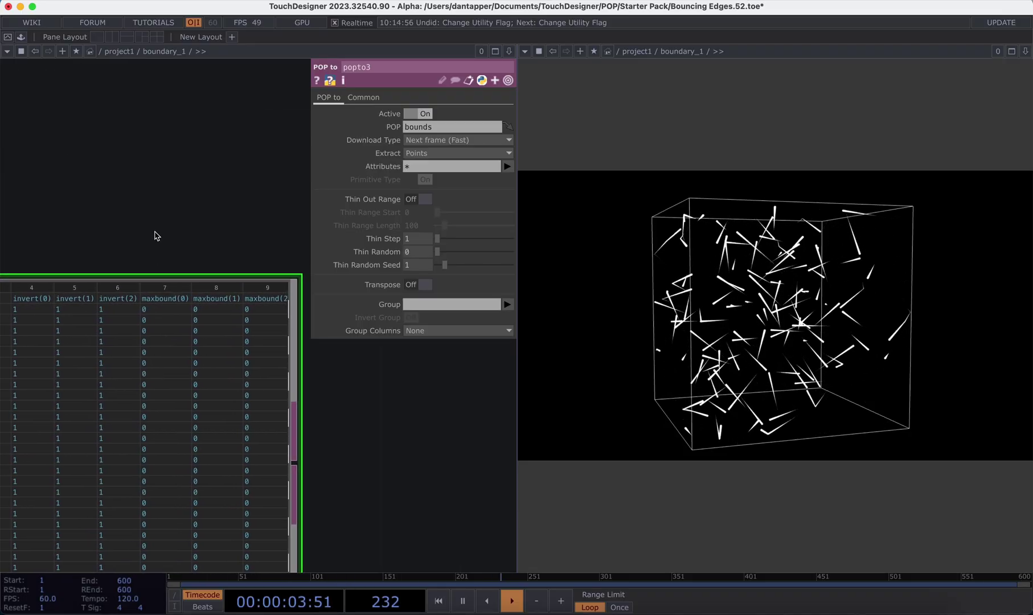
pyautogui.moveTo(142, 210); pyautogui.dragTo(55, 139)
pyautogui.scroll(3, 73, 250)
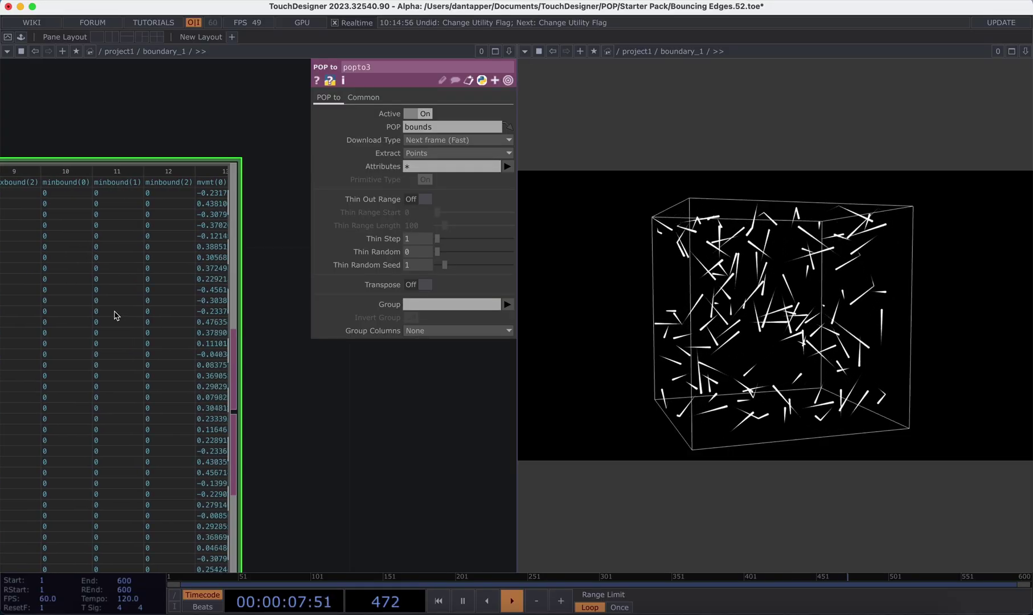
pyautogui.scroll(-3, 114, 311)
pyautogui.scroll(-1, 114, 311)
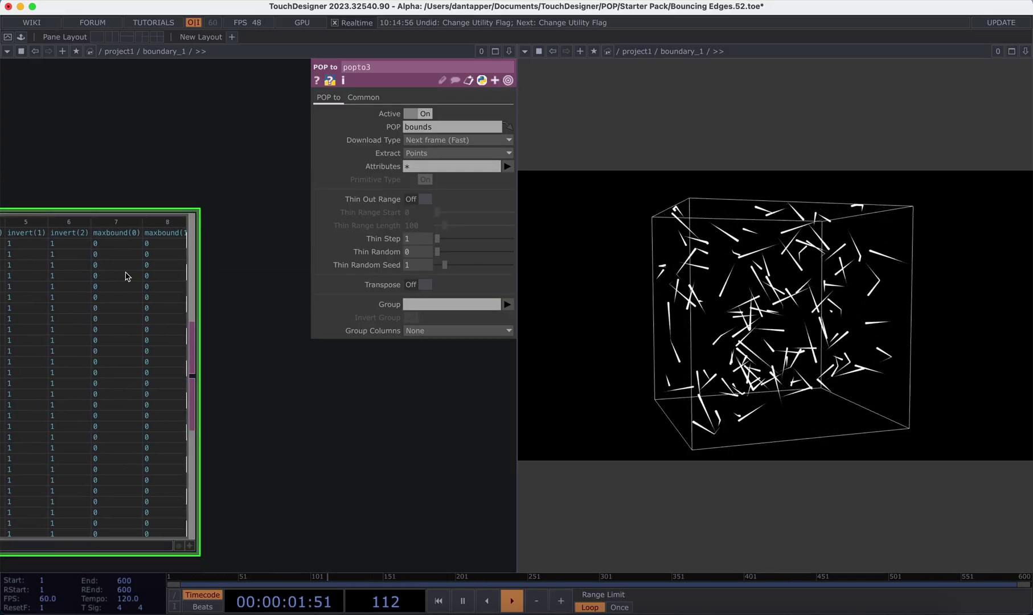
pyautogui.press('Delete')
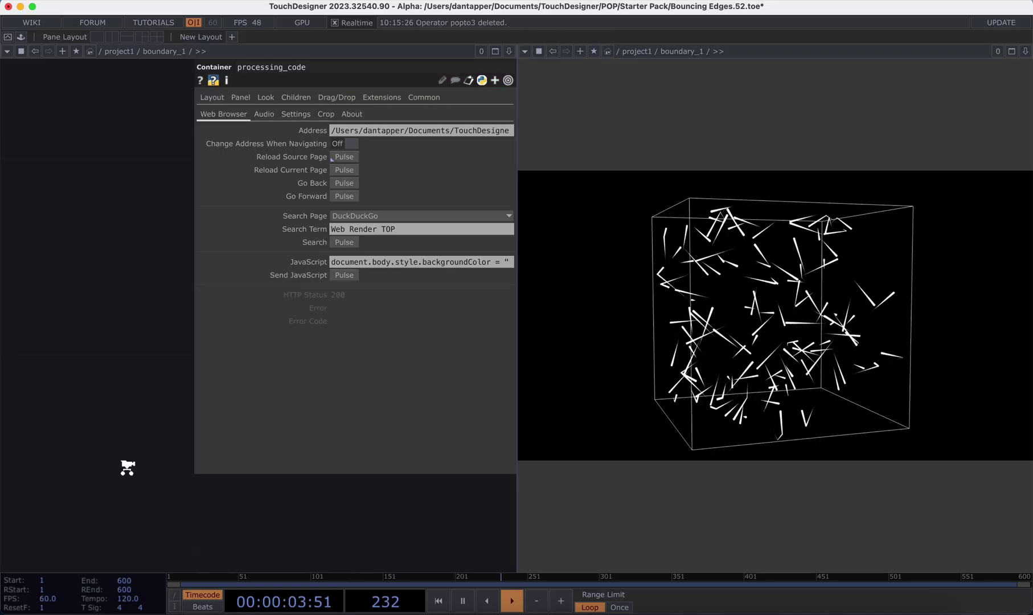
# Return to the bounds node and compare its two Combine comparisons with the min and max uniform vectors
pyautogui.press('h')
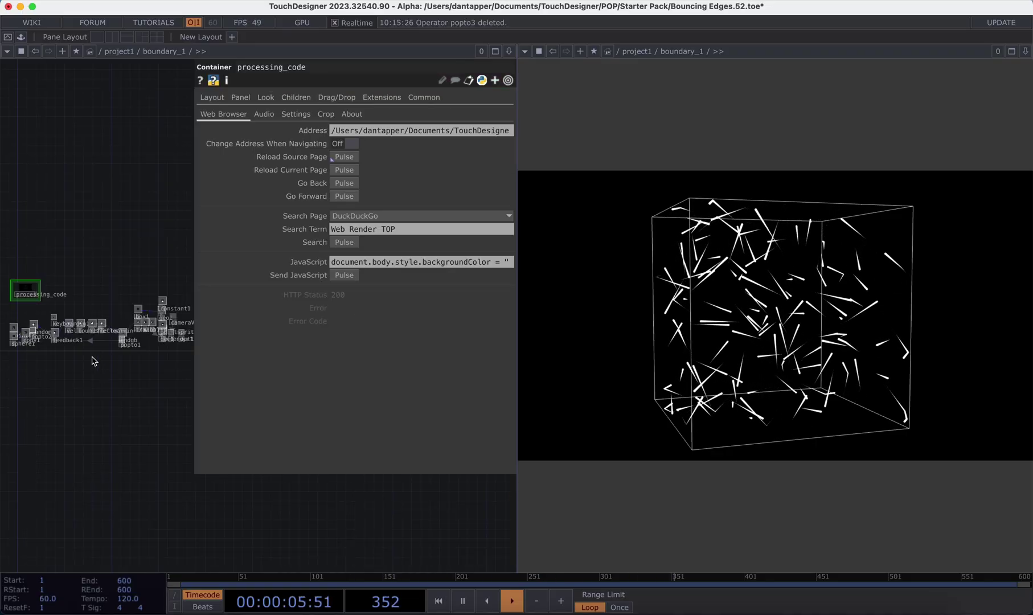
pyautogui.scroll(5, 90, 325)
pyautogui.press('p')
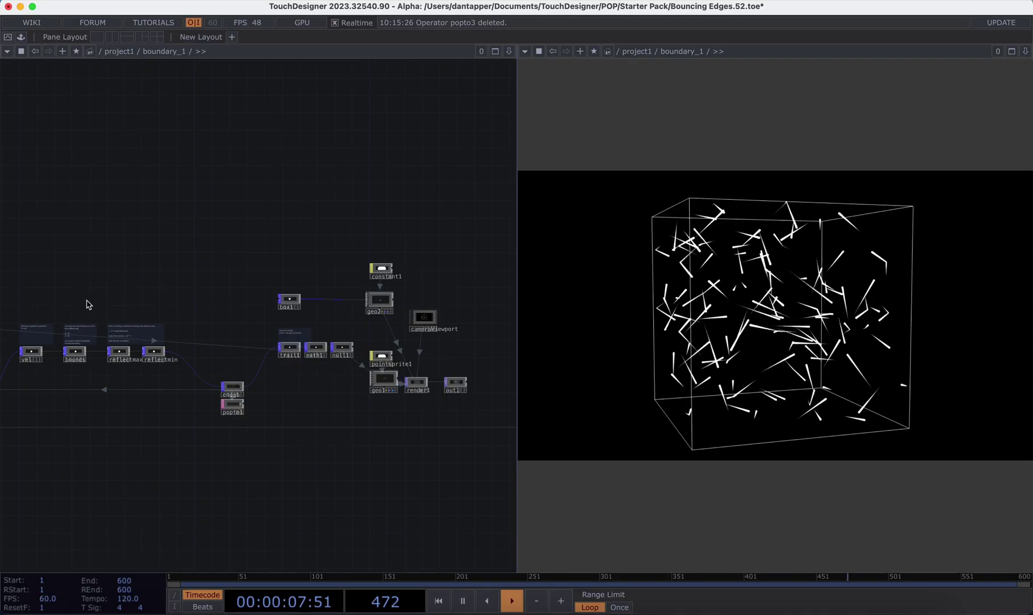
pyautogui.hscroll(-2, 134, 353)
pyautogui.scroll(3, 133, 353)
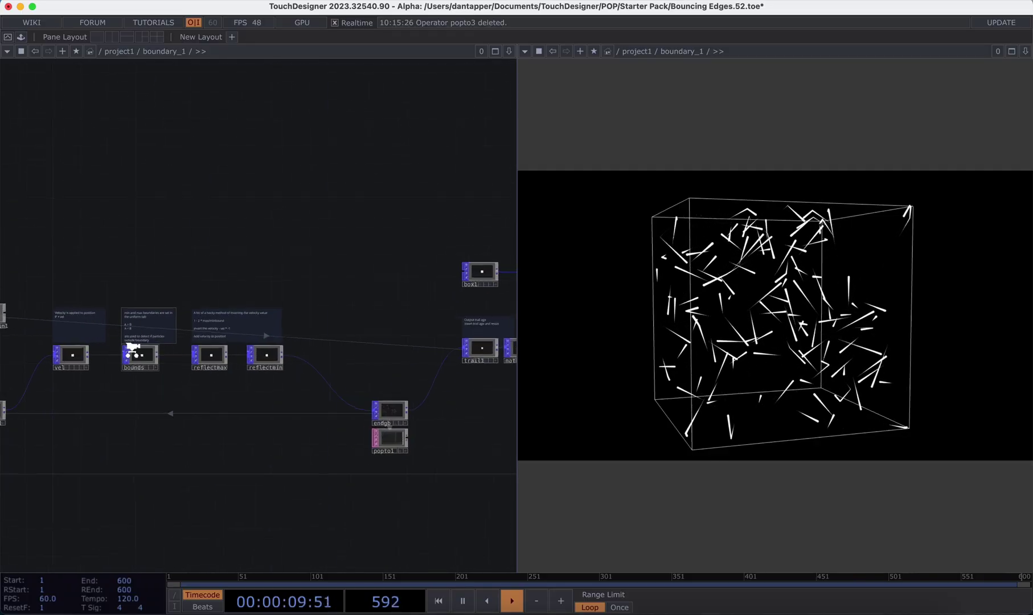
pyautogui.click(152, 358)
pyautogui.press('p')
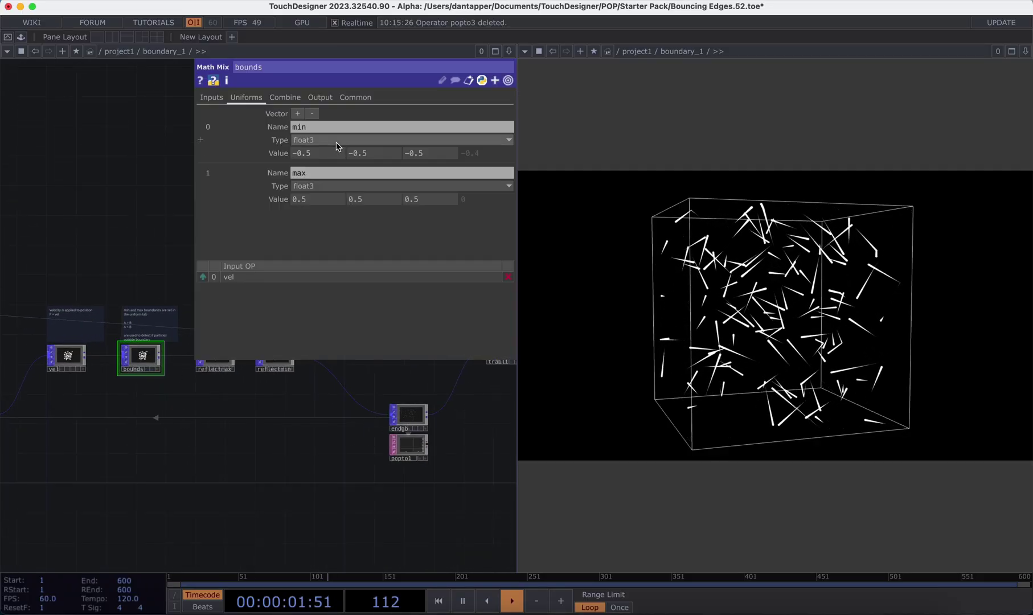
pyautogui.click(282, 97)
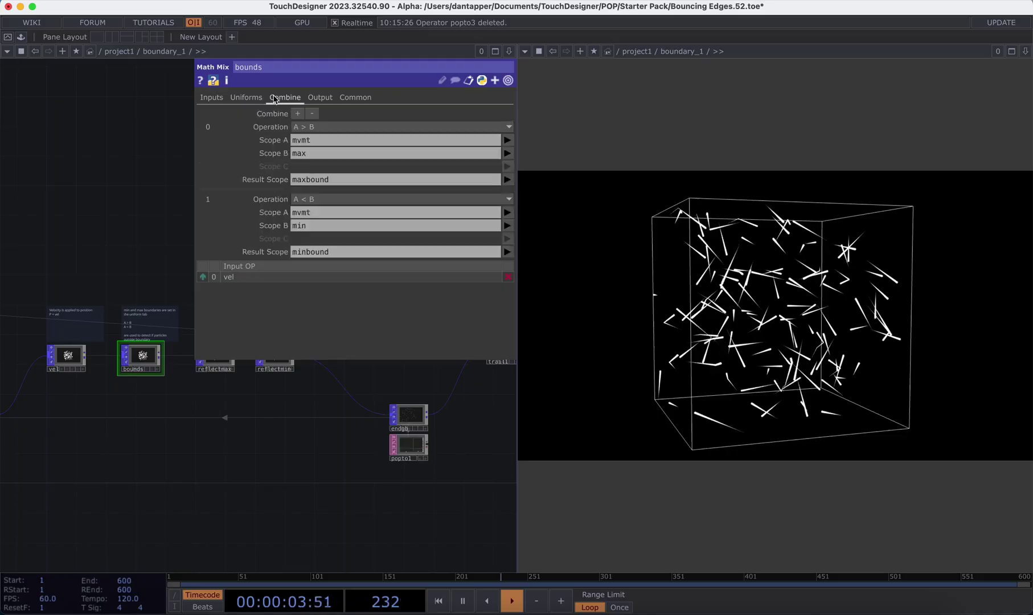
pyautogui.click(251, 98)
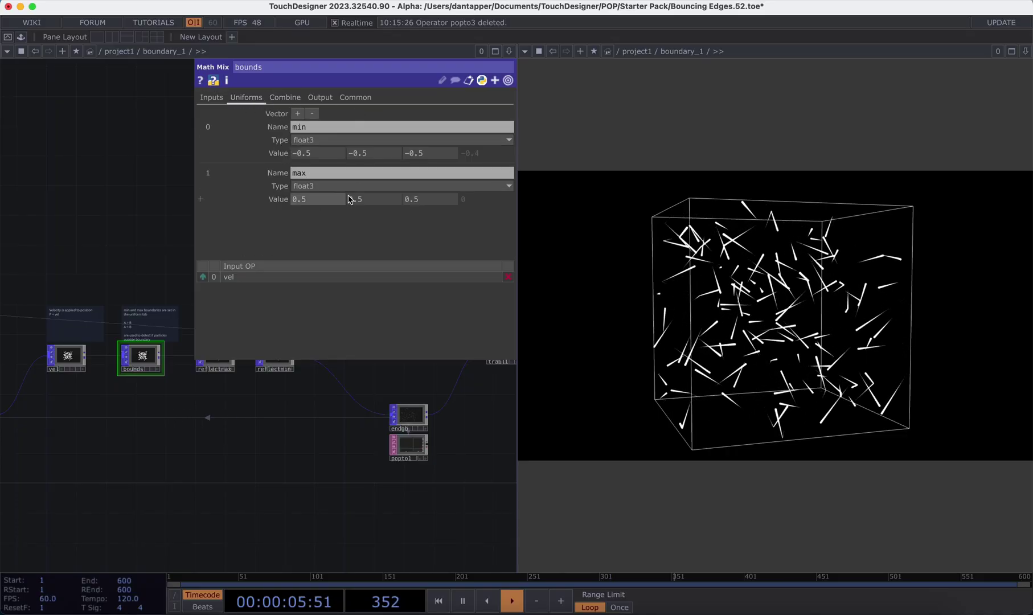
pyautogui.click(283, 100)
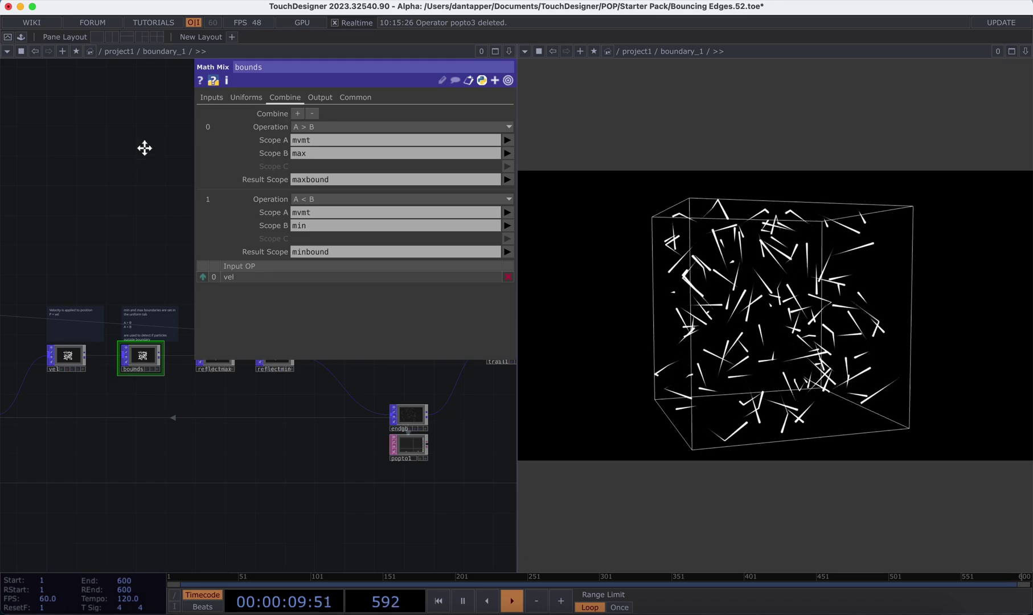
# Read the note about inverting the velocity value and show the Combine operations of the reflectmax node
pyautogui.moveTo(143, 147); pyautogui.dragTo(88, 254)
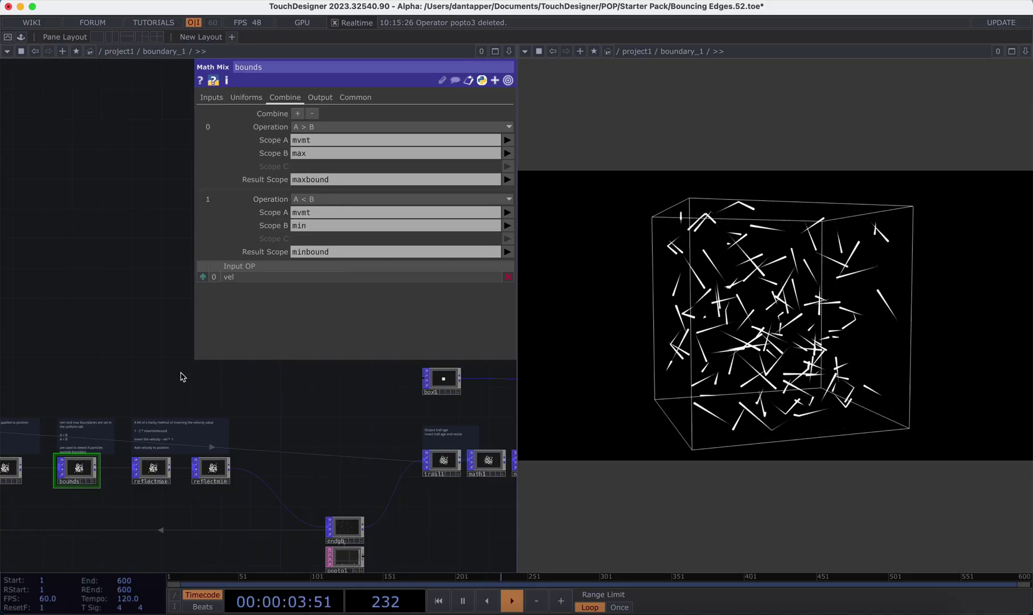
pyautogui.moveTo(176, 386); pyautogui.dragTo(100, 376, button='middle')
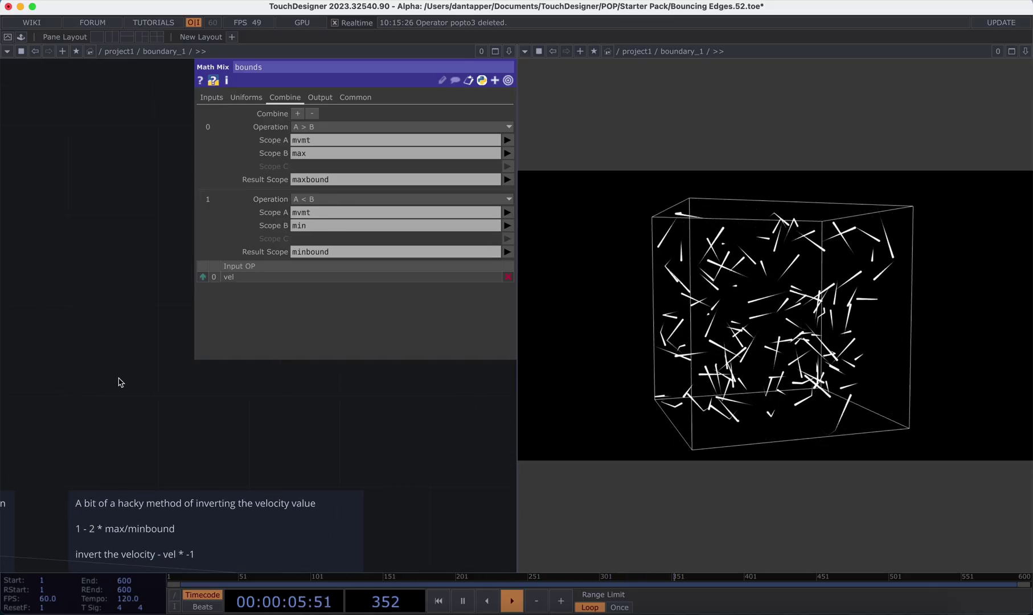
pyautogui.moveTo(120, 378); pyautogui.dragTo(107, 221)
pyautogui.moveTo(106, 220); pyautogui.dragTo(112, 253, button='middle')
pyautogui.scroll(-3, 112, 254)
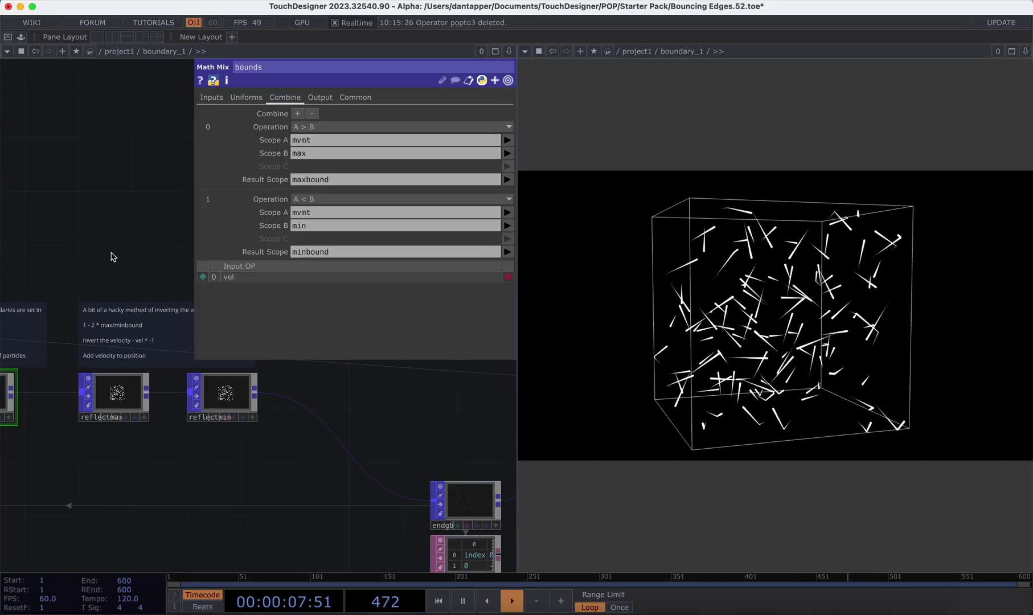
pyautogui.click(117, 391)
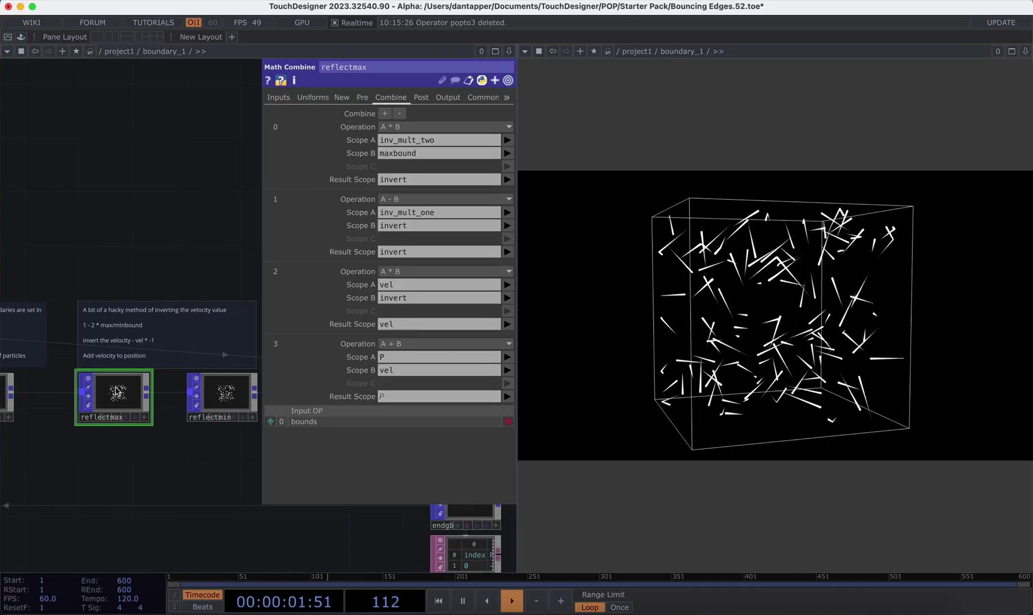
# Preview sketch.js in Finder, highlight the boundary if-statements in its update function, and return to TouchDesigner
pyautogui.hotkey('ctrl', 'Up')
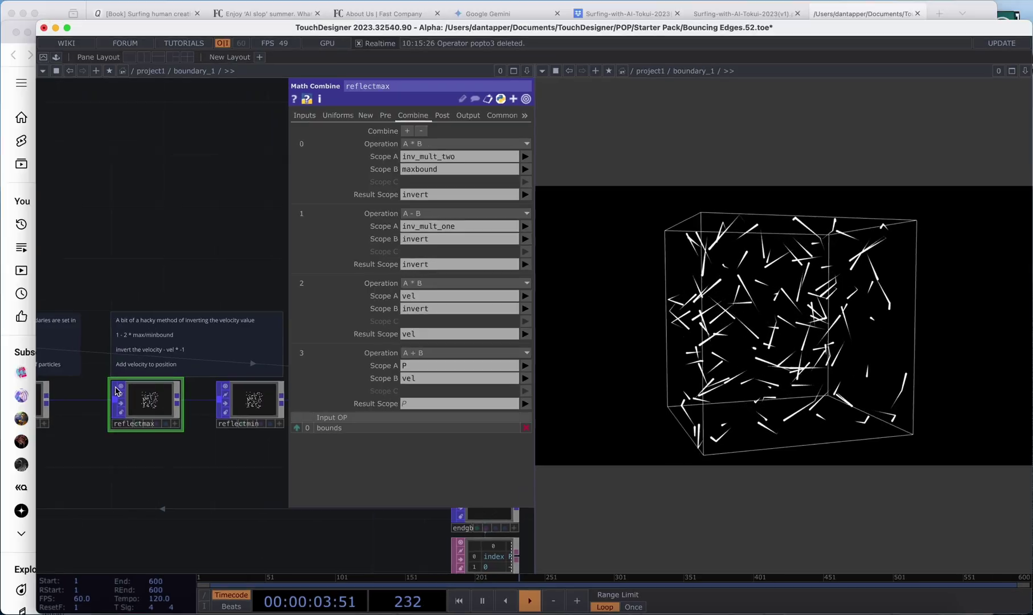
pyautogui.click(820, 160)
pyautogui.press('space')
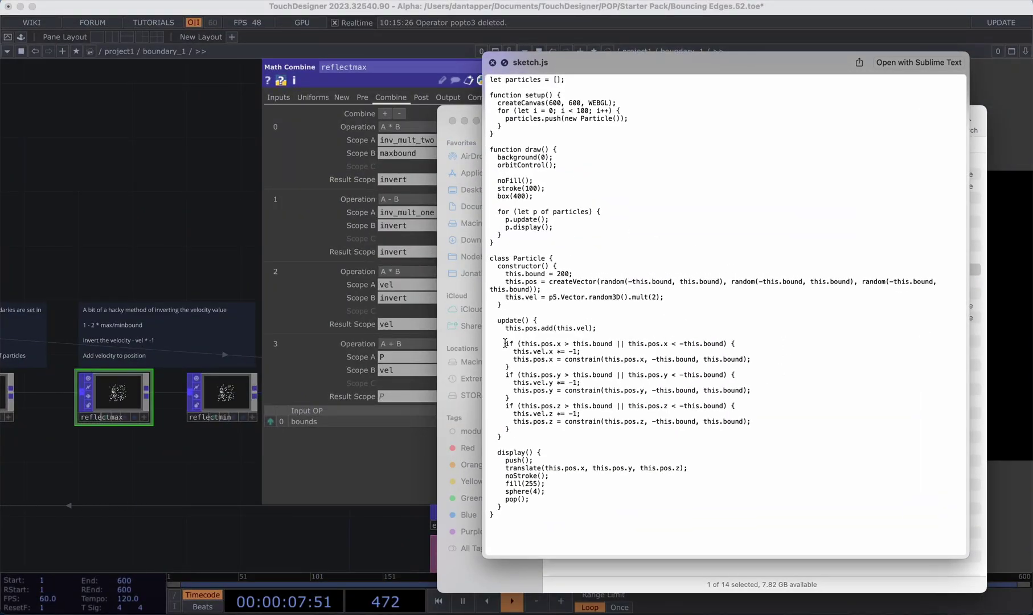
pyautogui.moveTo(505, 343); pyautogui.dragTo(611, 434)
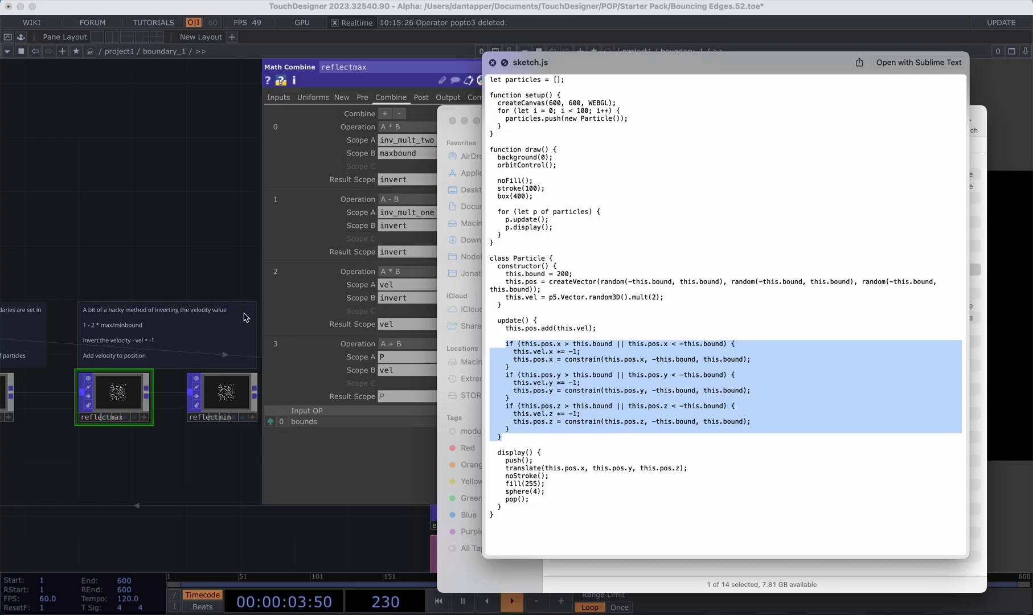
pyautogui.click(605, 169)
pyautogui.press('space')
pyautogui.click(152, 233)
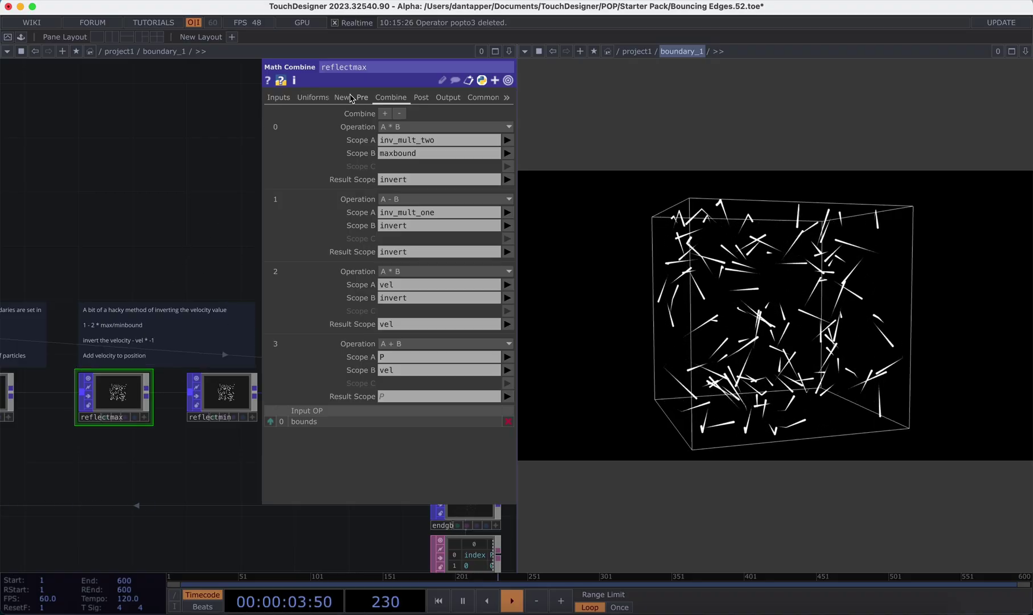
# Review the inv_mult_one and inv_mult_two uniforms of reflectmax and how its Combine operations use them
pyautogui.click(313, 97)
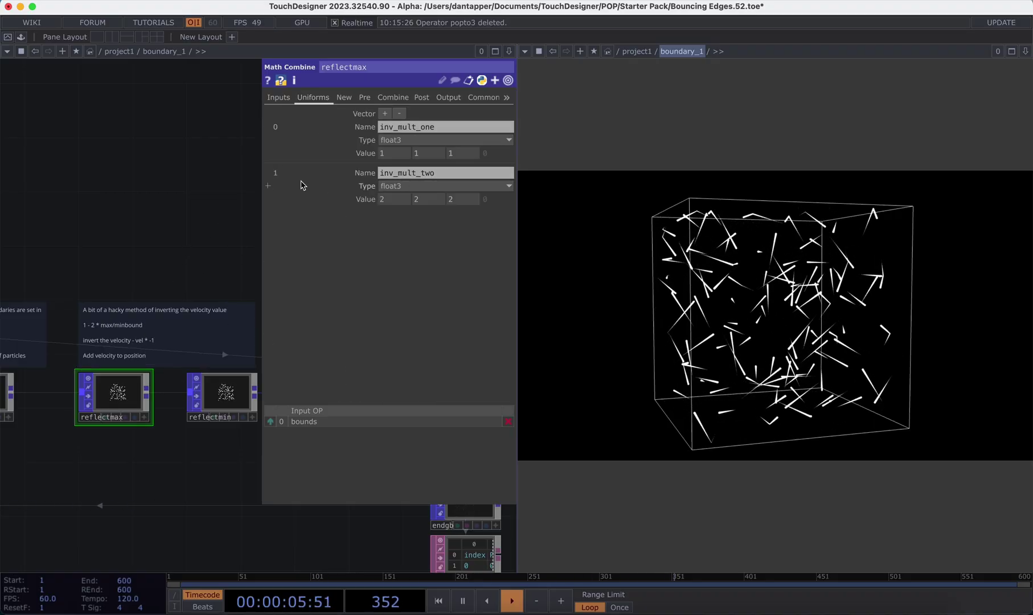
pyautogui.click(392, 98)
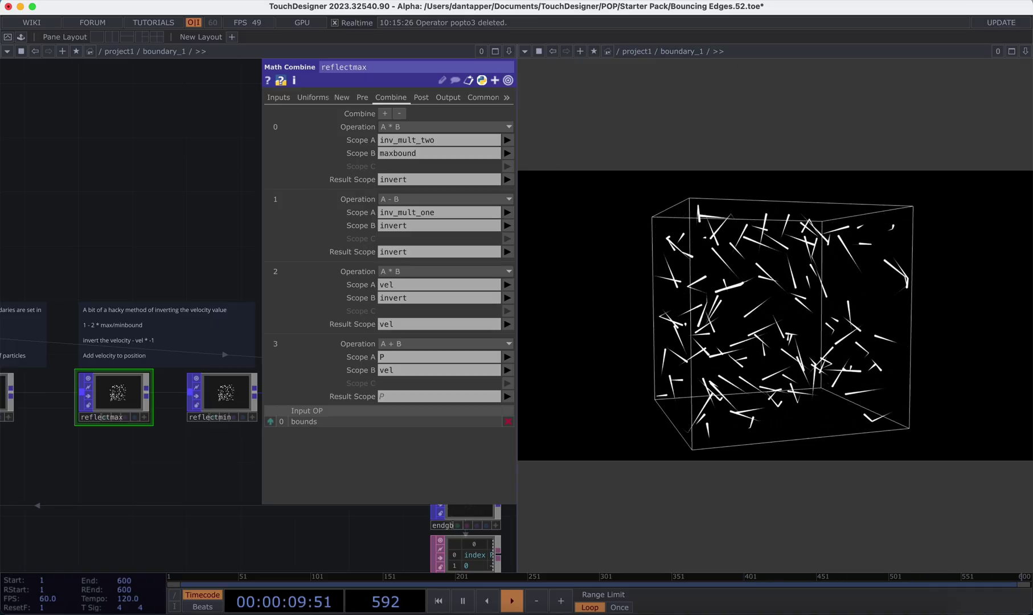
# Calculate 9.9 *-1 in Spotlight, clear the expression and close the search
pyautogui.press('super+space')
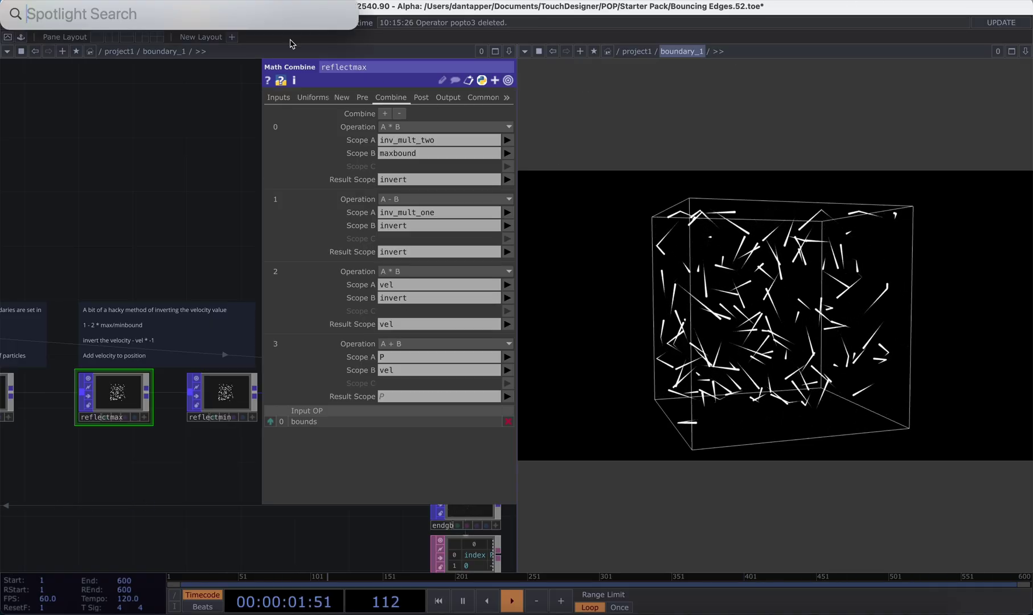
pyautogui.moveTo(293, 44); pyautogui.dragTo(295, 163)
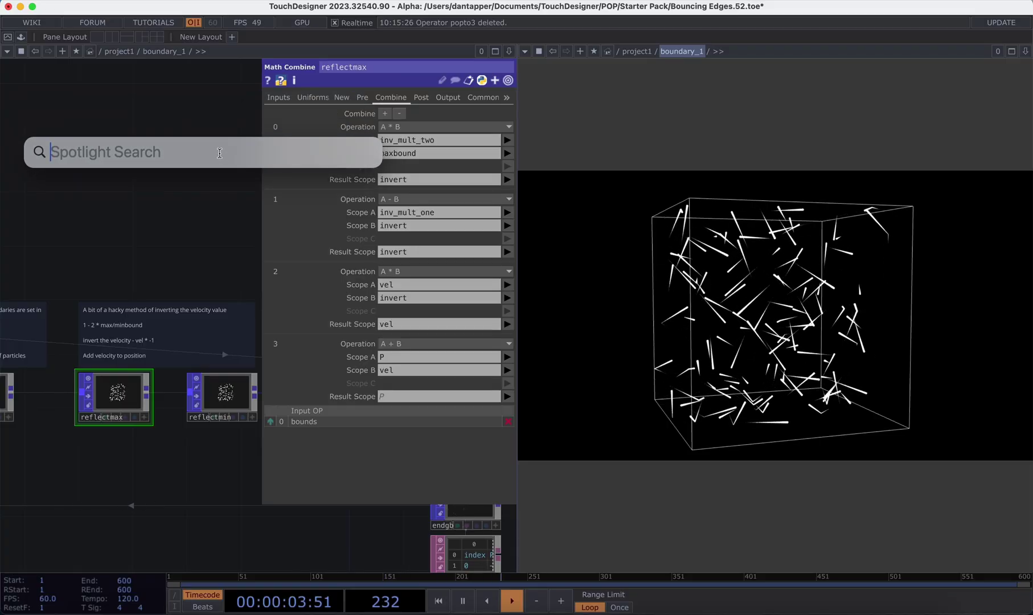
pyautogui.write('9.9')
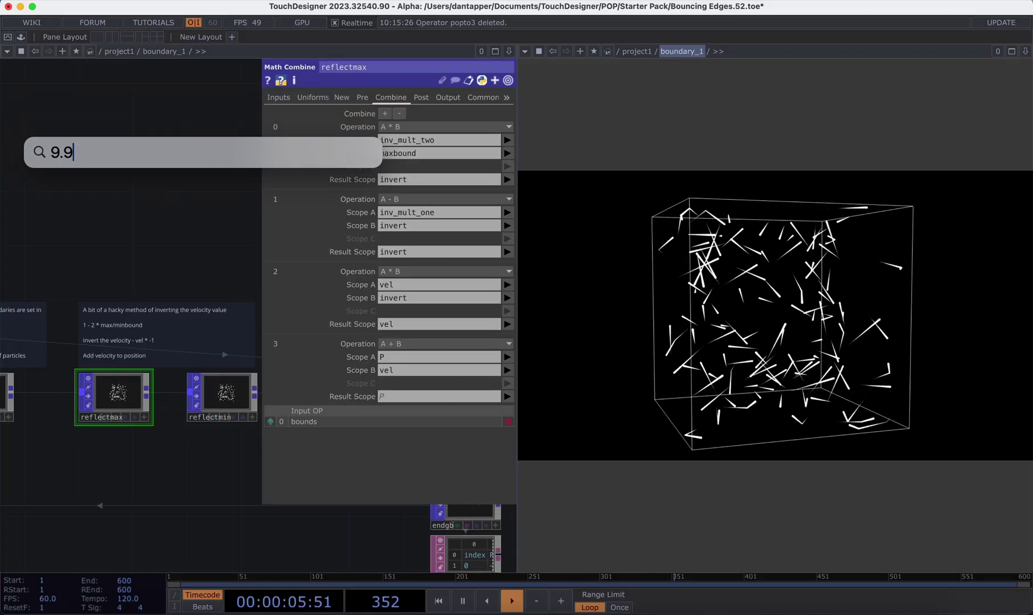
pyautogui.write(' *')
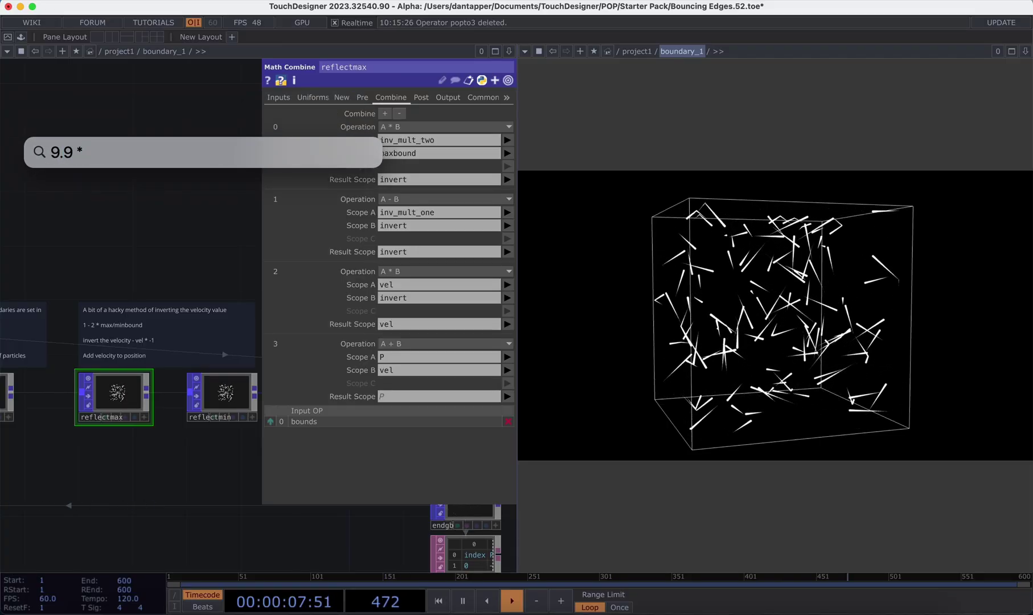
pyautogui.write('-1')
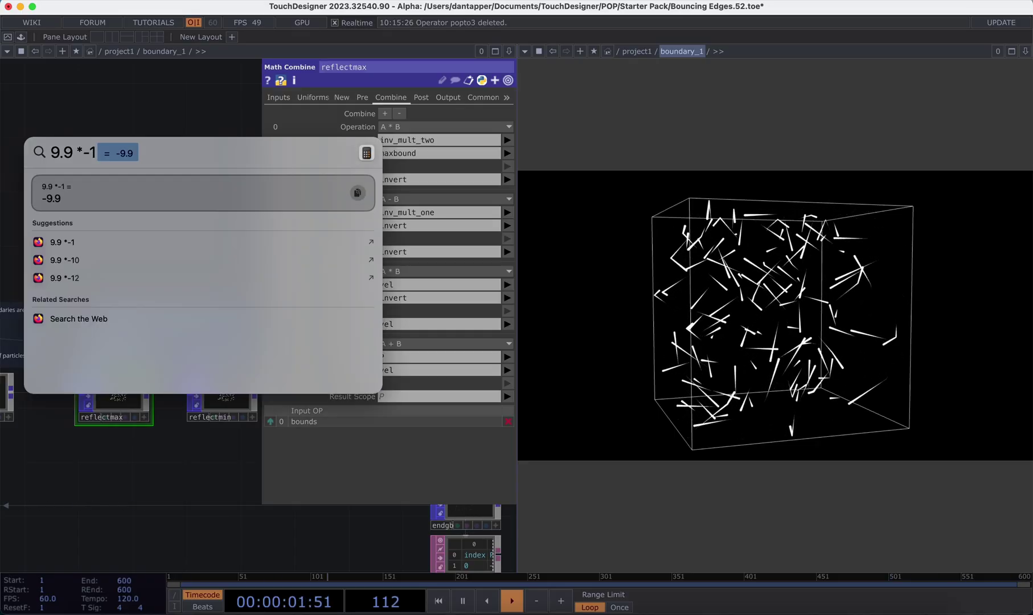
pyautogui.press('BackSpace')
pyautogui.press('BackSpace')
pyautogui.press('BackSpace')
pyautogui.press('BackSpace')
pyautogui.press('BackSpace')
pyautogui.press('BackSpace')
pyautogui.press('BackSpace')
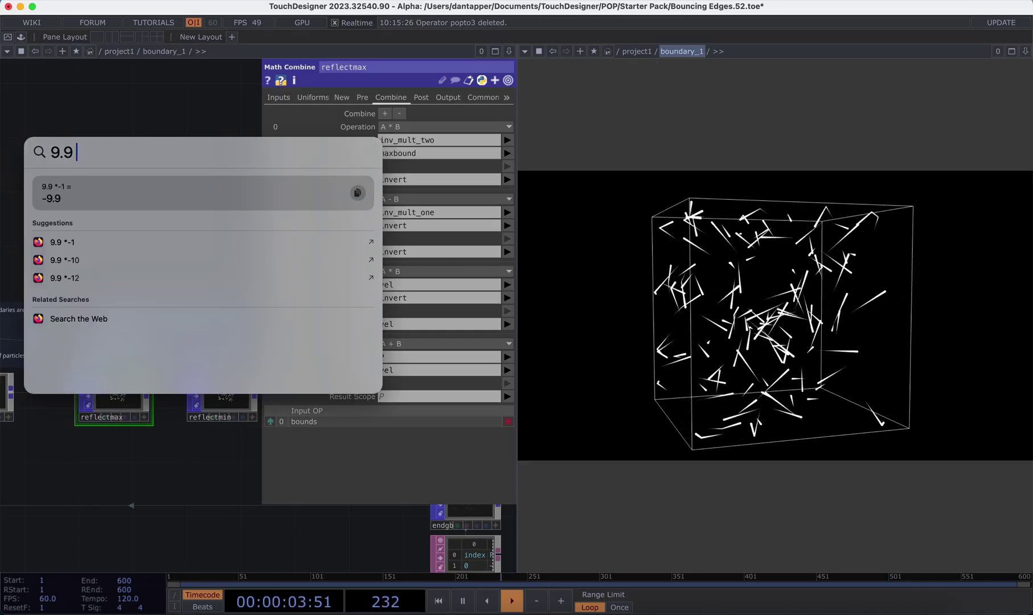
pyautogui.press('Escape')
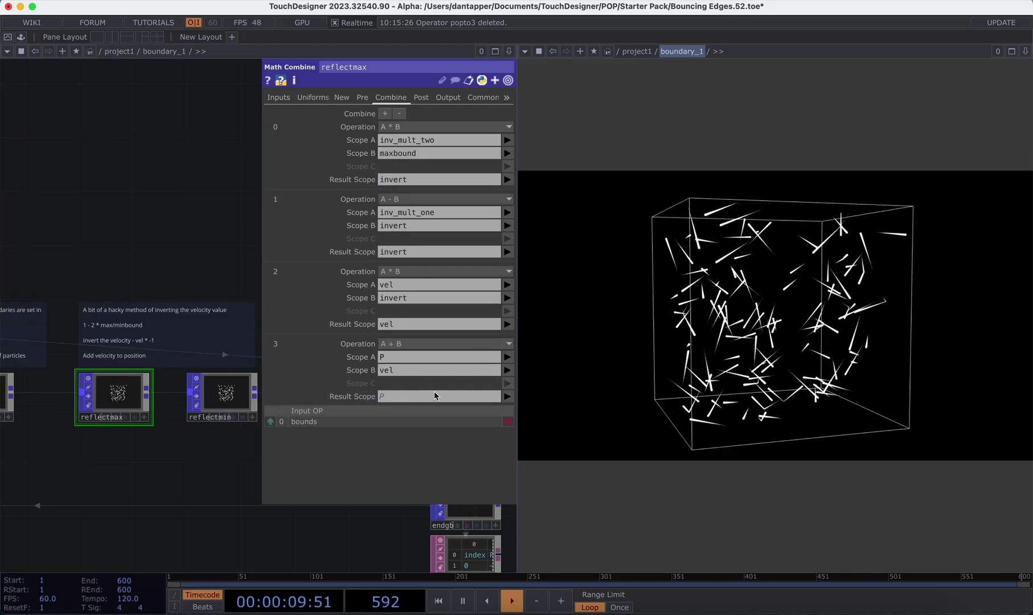
# Show the Combine operations of the reflectmin node beside reflectmax
pyautogui.moveTo(206, 471); pyautogui.dragTo(155, 491)
pyautogui.scroll(-5, 156, 492)
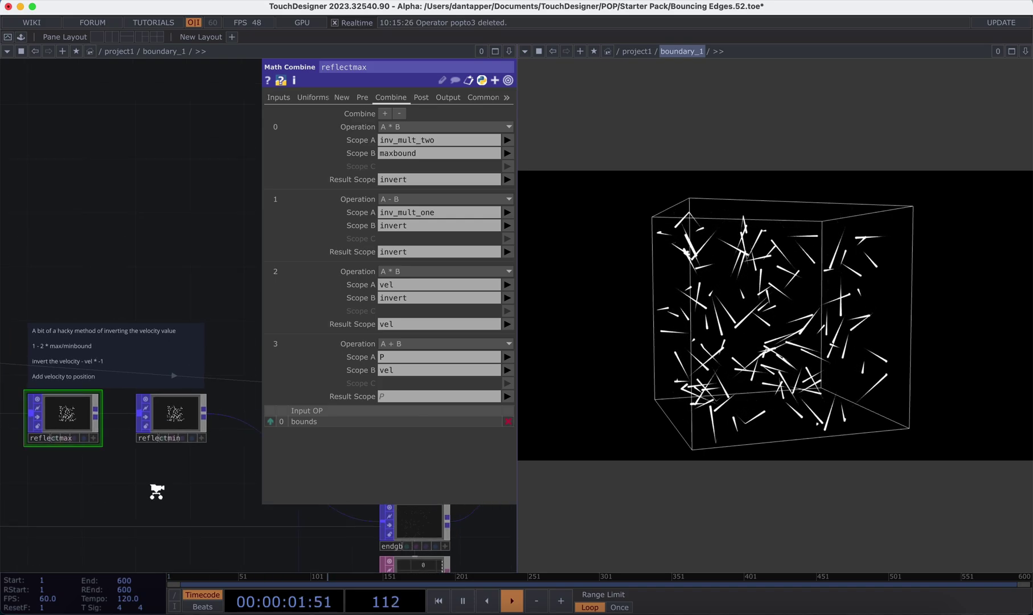
pyautogui.click(165, 443)
pyautogui.click(105, 451)
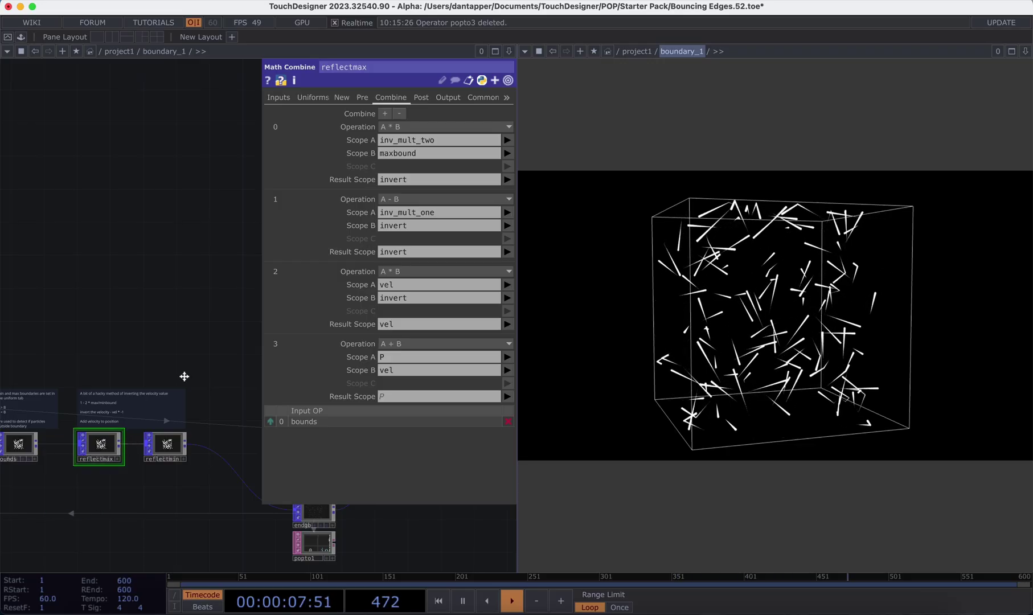
pyautogui.click(169, 439)
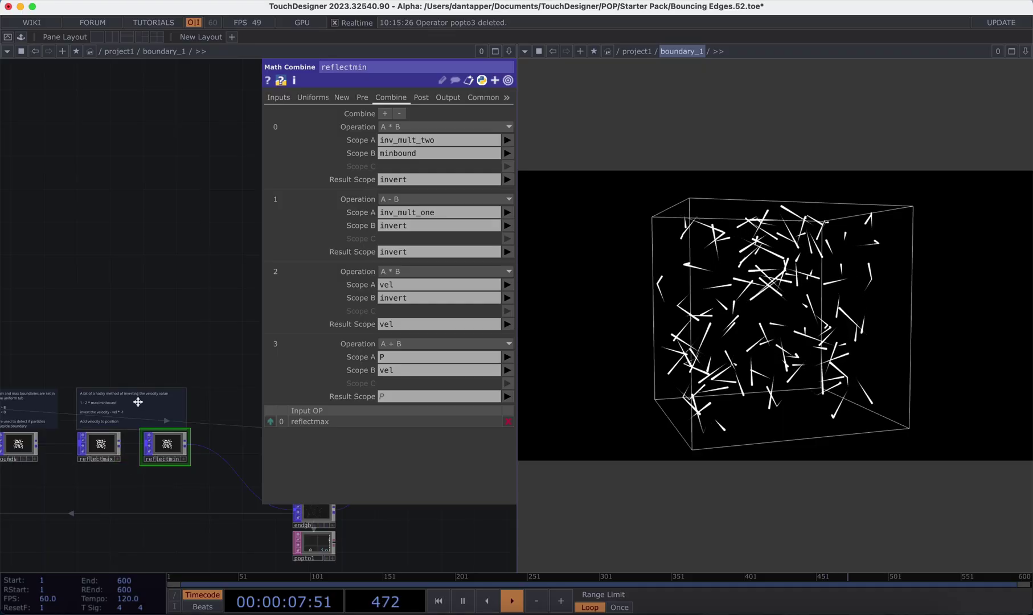
# Follow the network from reflectmin through endgb to the trail1, math1 and null1 nodes and the render setup
pyautogui.scroll(-5, 145, 360)
pyautogui.scroll(-3, 140, 338)
pyautogui.moveTo(171, 331); pyautogui.dragTo(327, 331)
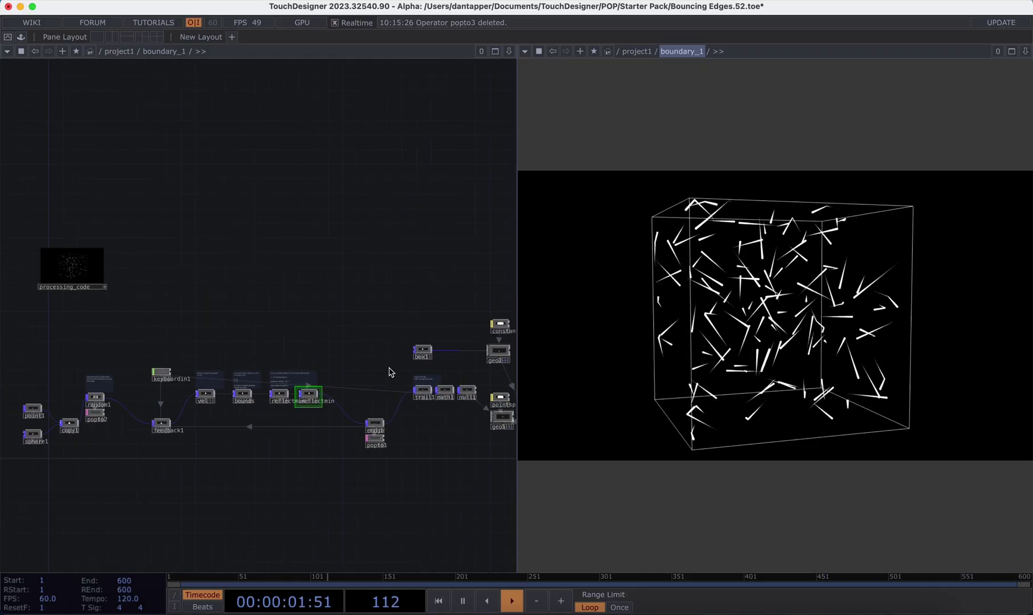
pyautogui.scroll(3, 333, 403)
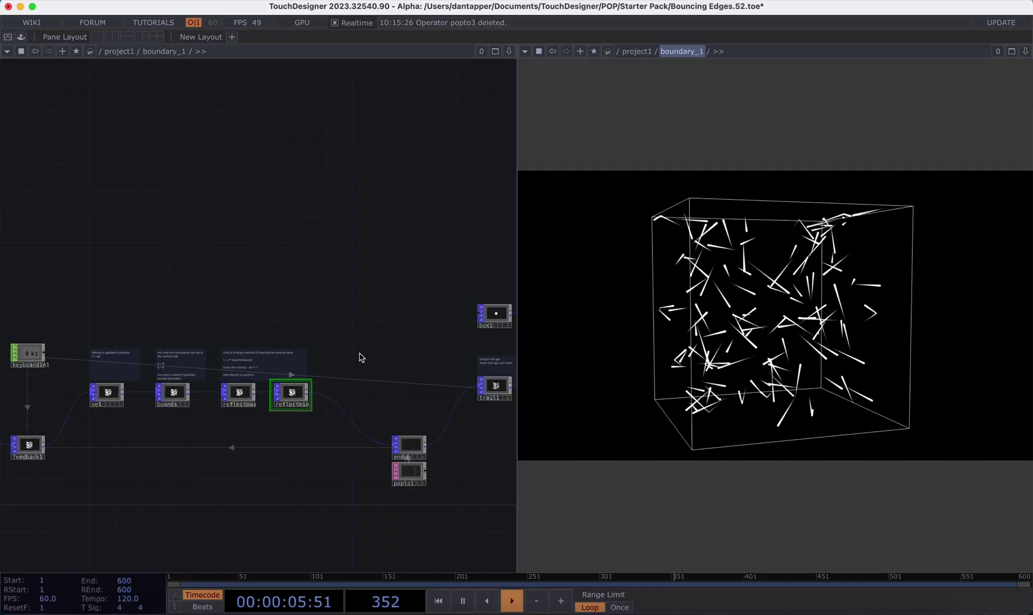
pyautogui.moveTo(373, 344); pyautogui.dragTo(258, 320)
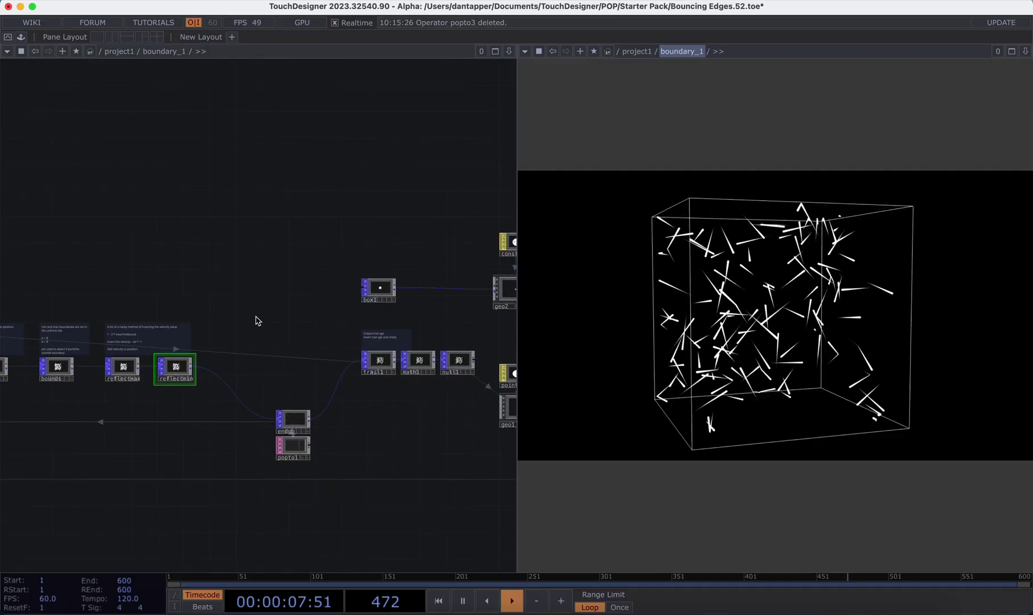
pyautogui.scroll(4, 400, 346)
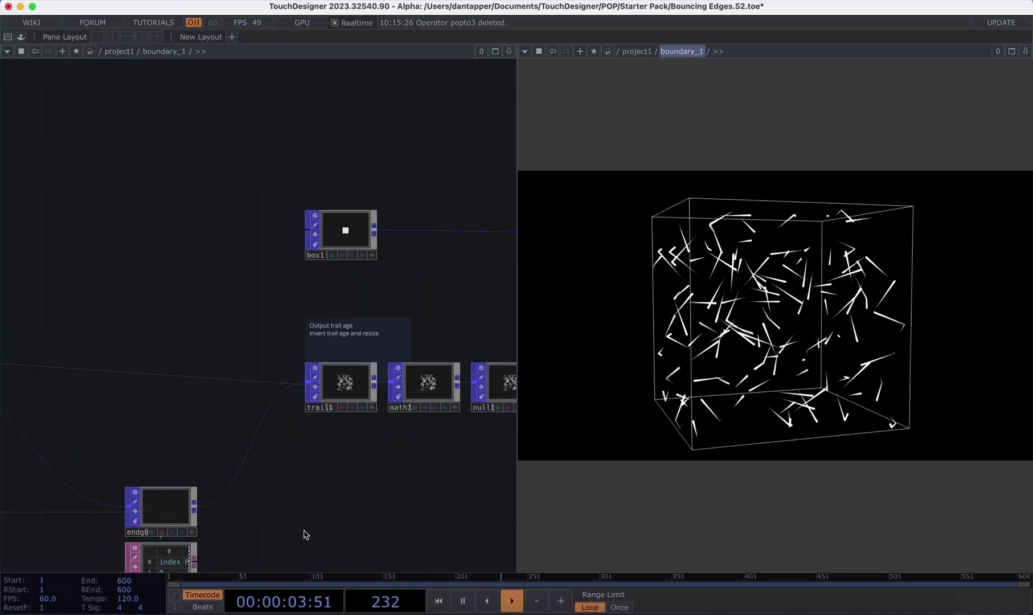
pyautogui.scroll(-1, 287, 531)
pyautogui.scroll(-2, 286, 531)
pyautogui.moveTo(181, 454); pyautogui.dragTo(44, 362)
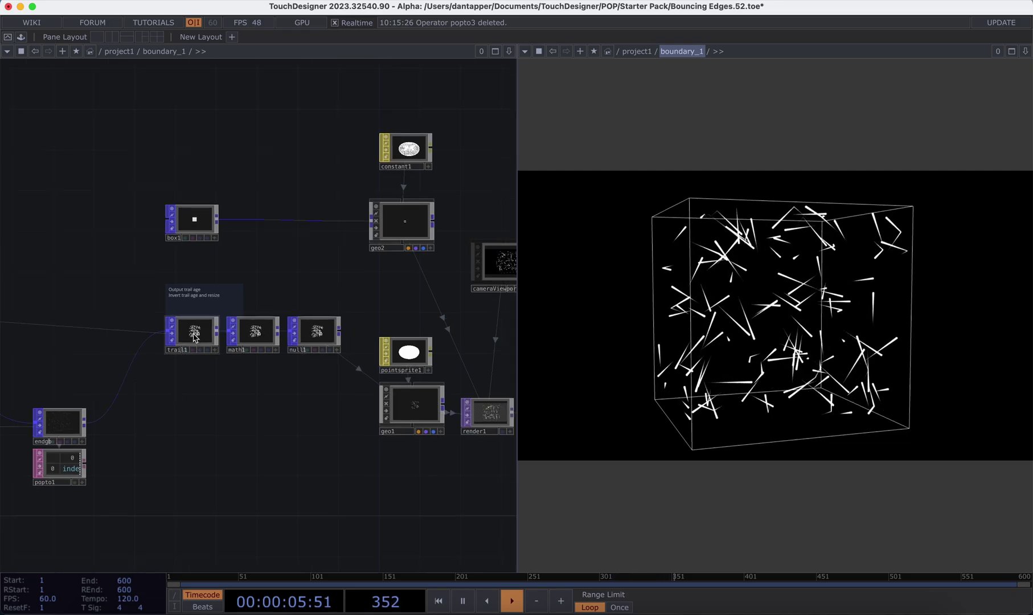
# Bypass the trail1 and math1 nodes to compare the render, and re-enable both
pyautogui.scroll(3, 189, 341)
pyautogui.scroll(1, 189, 341)
pyautogui.click(163, 335)
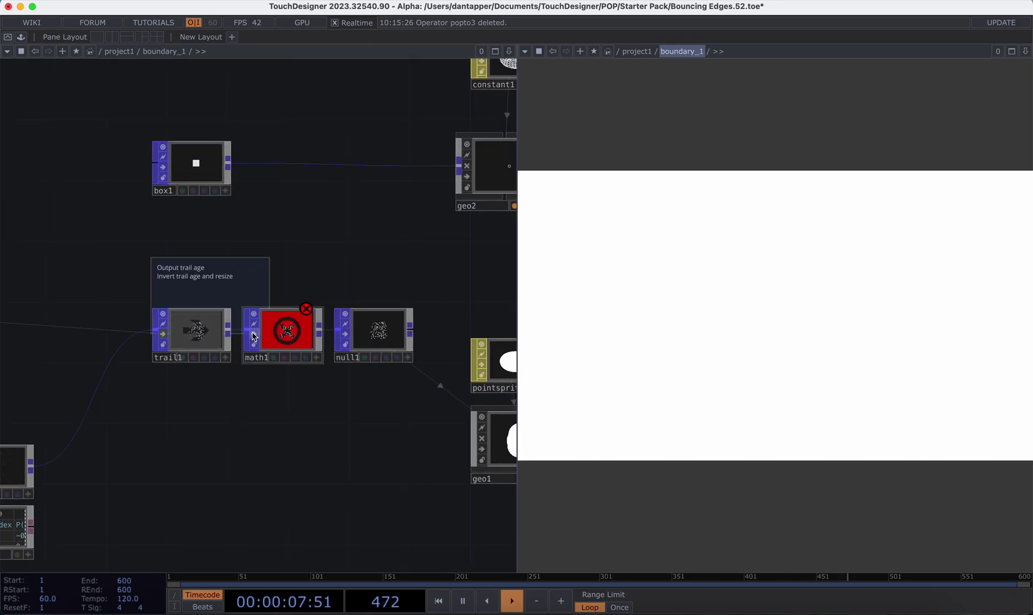
pyautogui.click(254, 335)
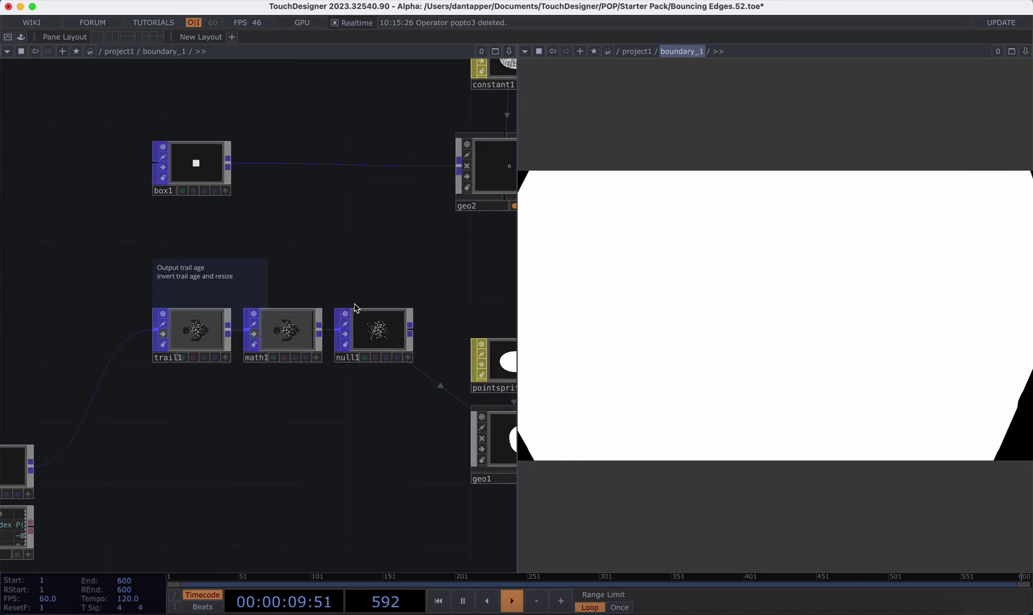
pyautogui.click(163, 335)
pyautogui.click(253, 335)
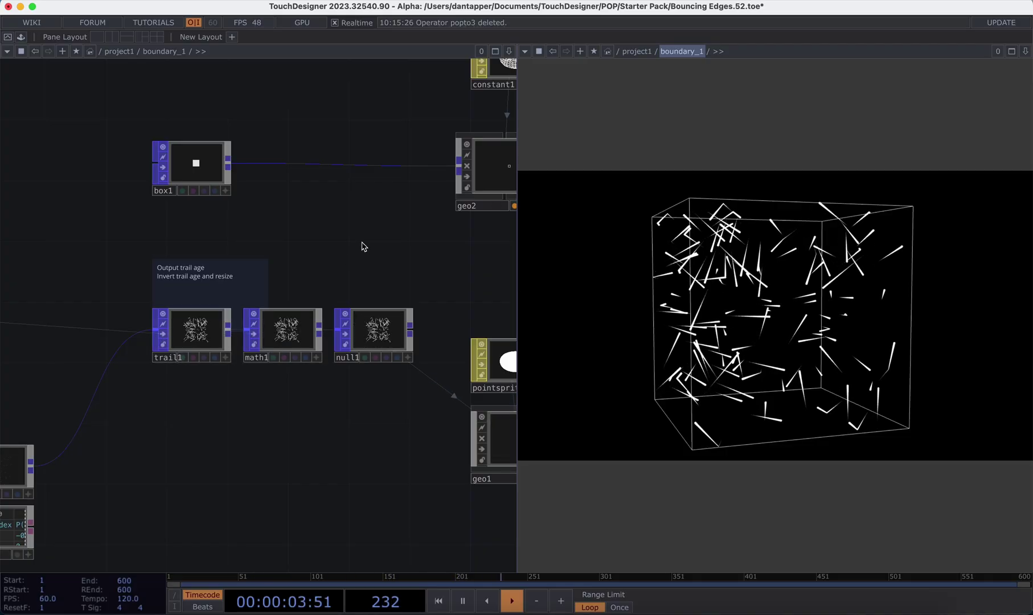
# Review trail1's parameters, including its Trail Length and the Seconds and Frames unit choices
pyautogui.click(187, 338)
pyautogui.press('p')
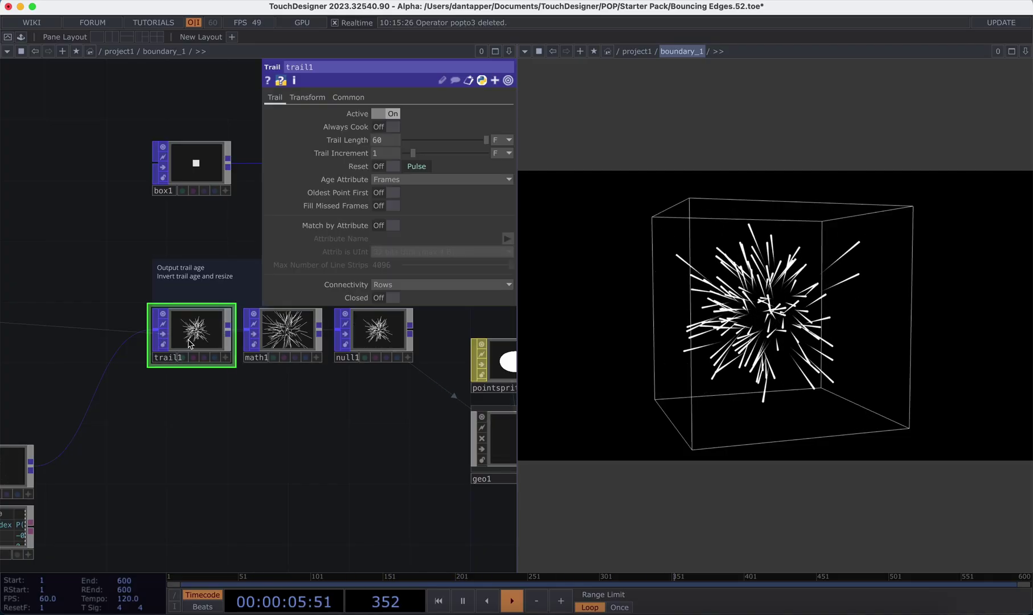
pyautogui.moveTo(270, 434); pyautogui.dragTo(203, 468, button='middle')
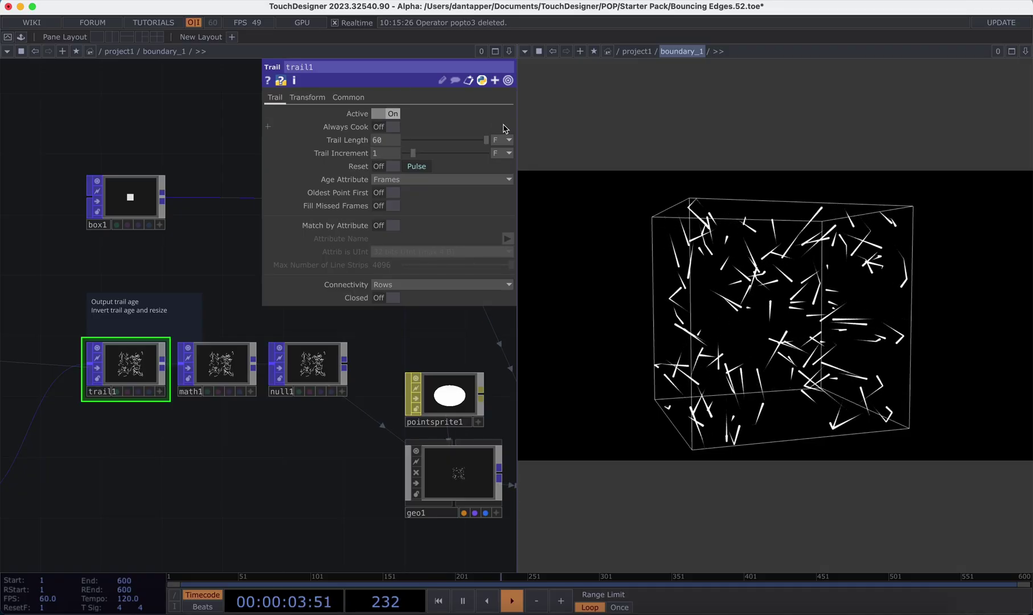
pyautogui.click(503, 153)
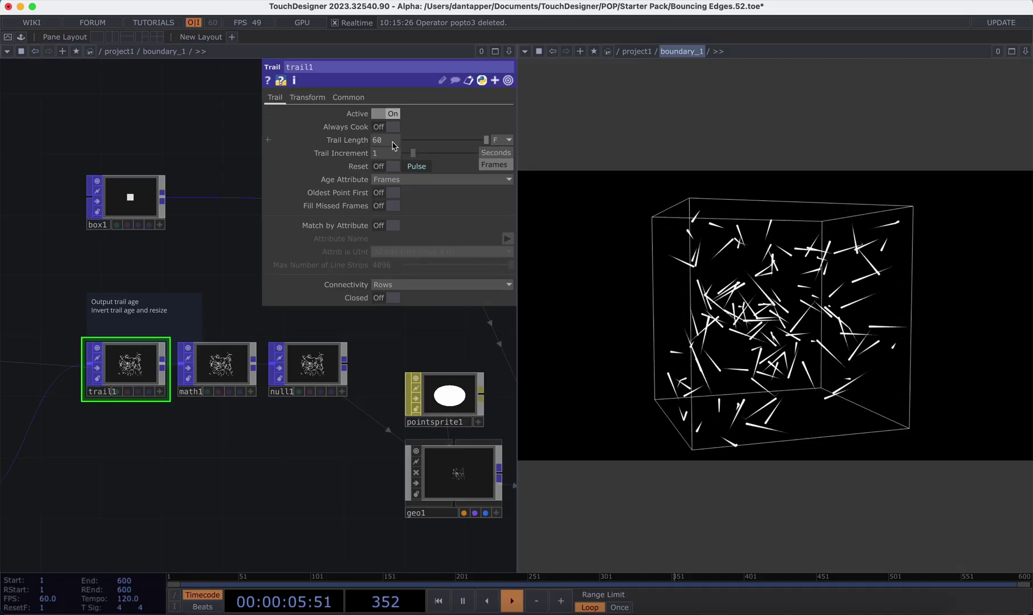
pyautogui.click(249, 153)
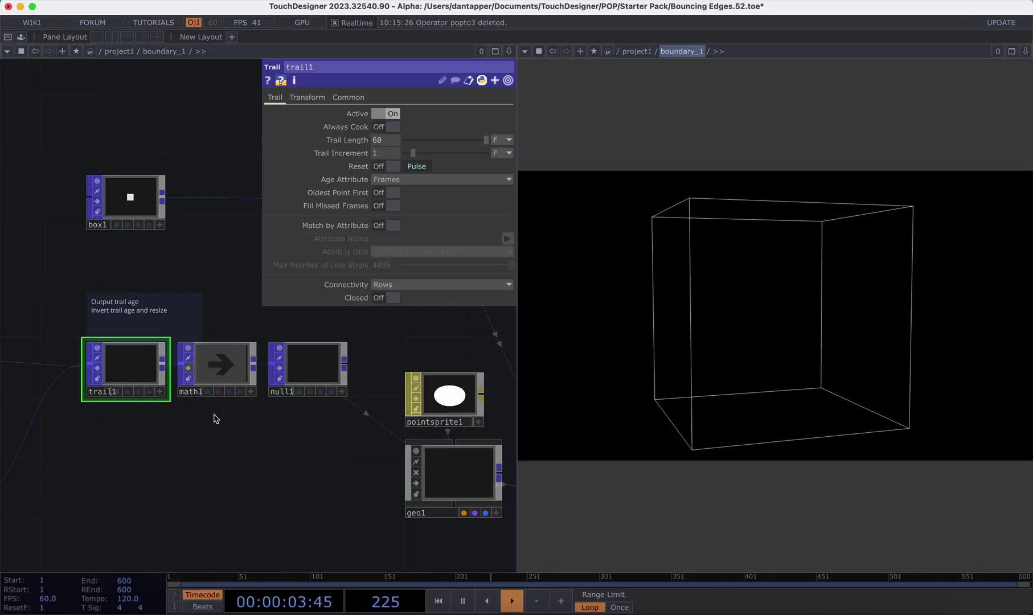
# Show math1's Age mapping parameters and turn off the node's bypass
pyautogui.click(241, 345)
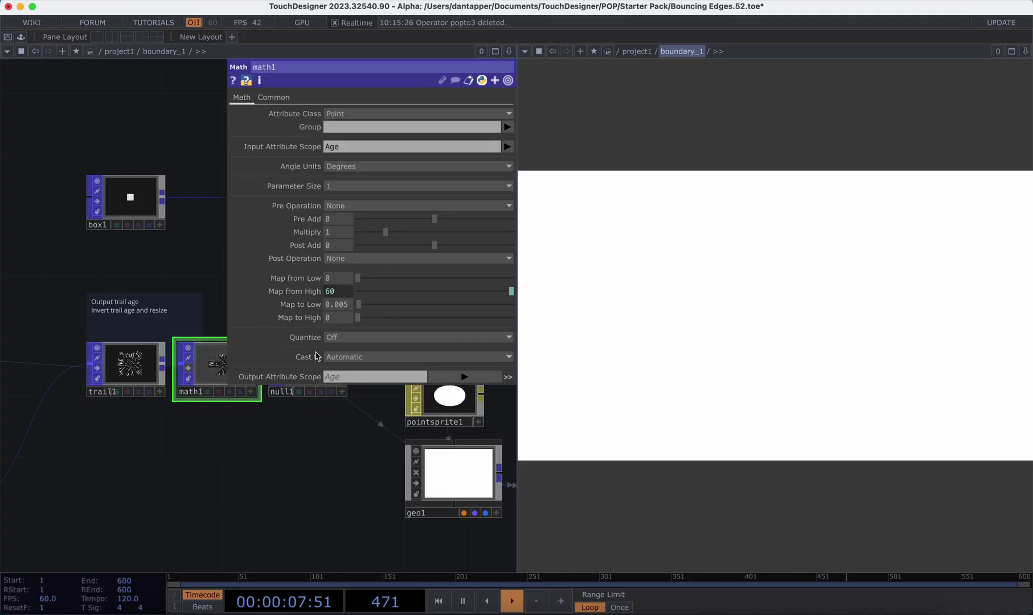
pyautogui.click(187, 369)
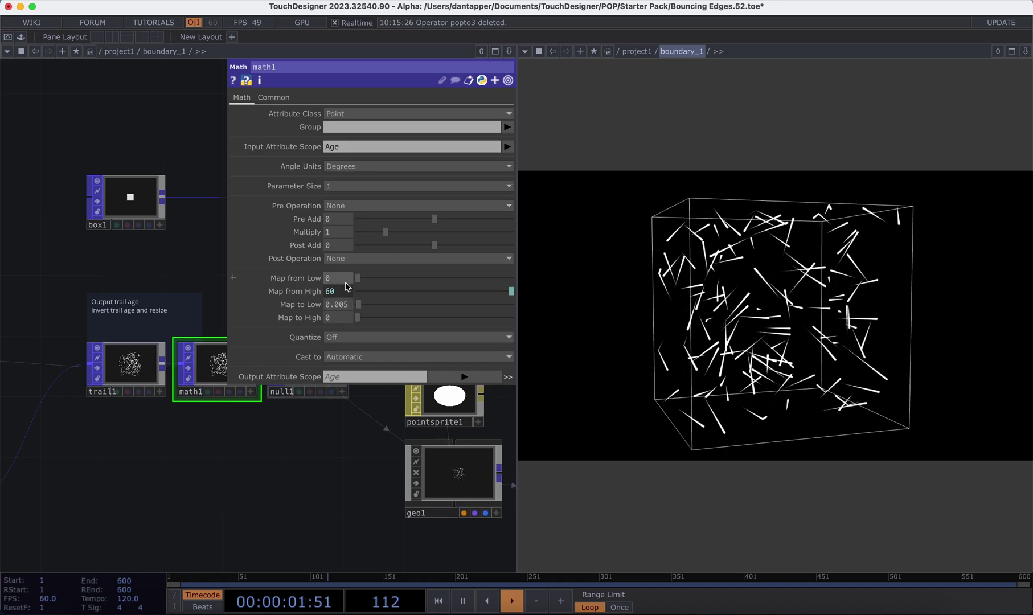
# Set math1's Map to Low to 0 and try Map to High values of 1, 0.1 and 0.01
pyautogui.moveTo(349, 305); pyautogui.dragTo(260, 304)
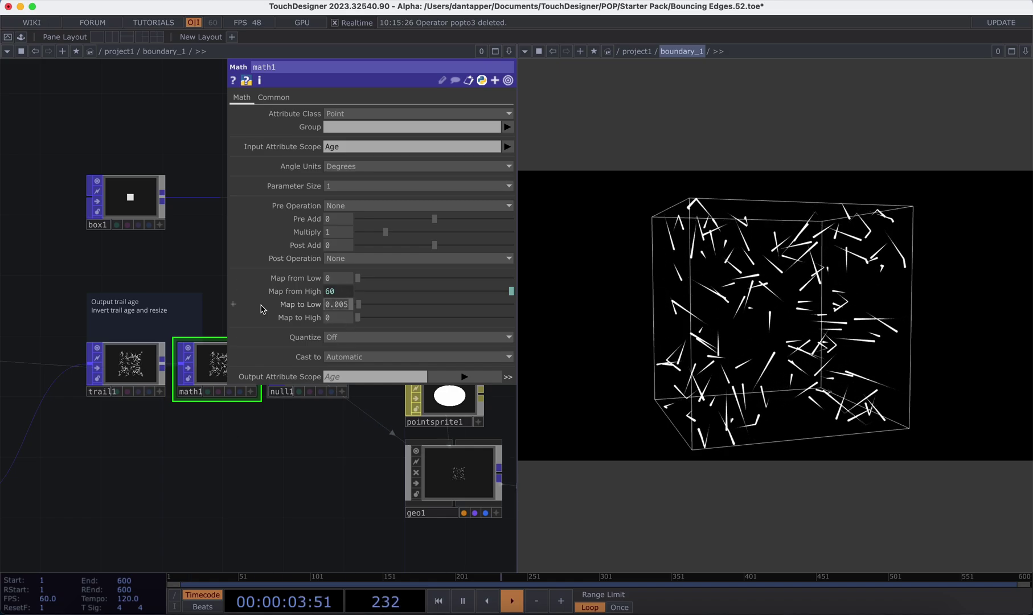
pyautogui.write('0')
pyautogui.press('Return')
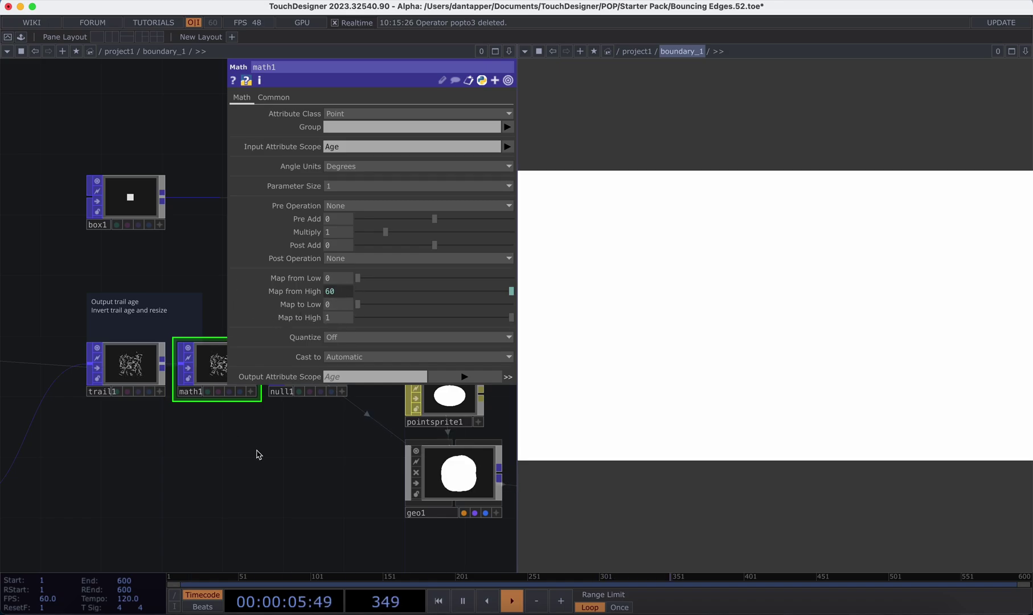
pyautogui.click(346, 319)
pyautogui.write('0.')
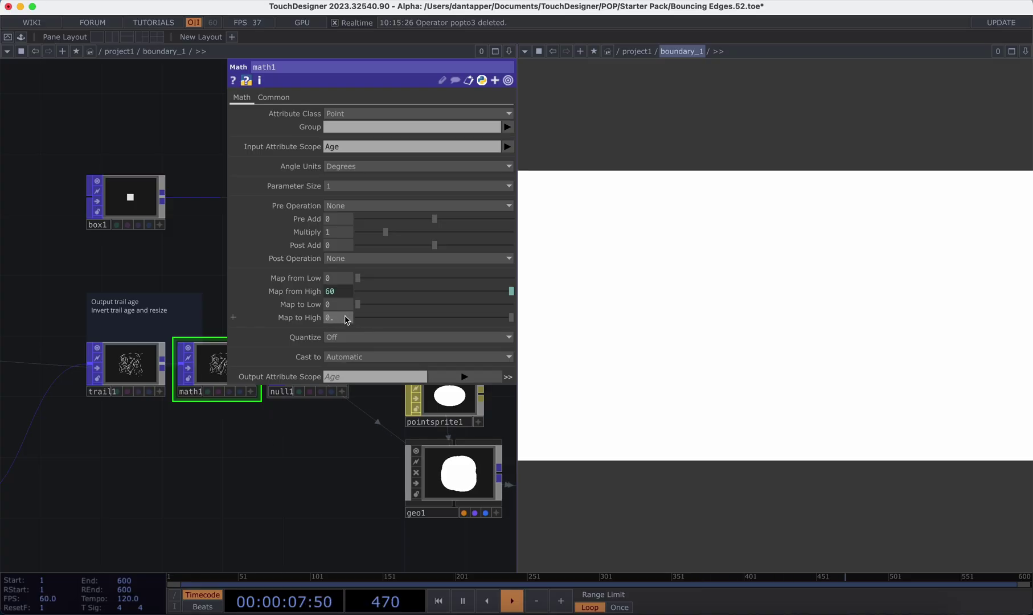
pyautogui.write('1')
pyautogui.press('Return')
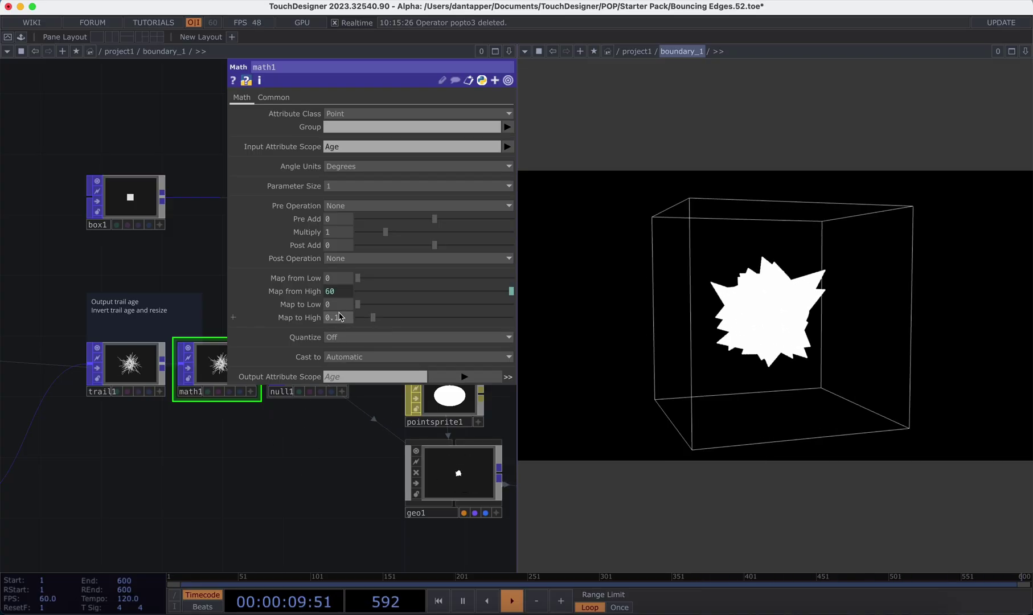
pyautogui.write('1')
pyautogui.press('Return')
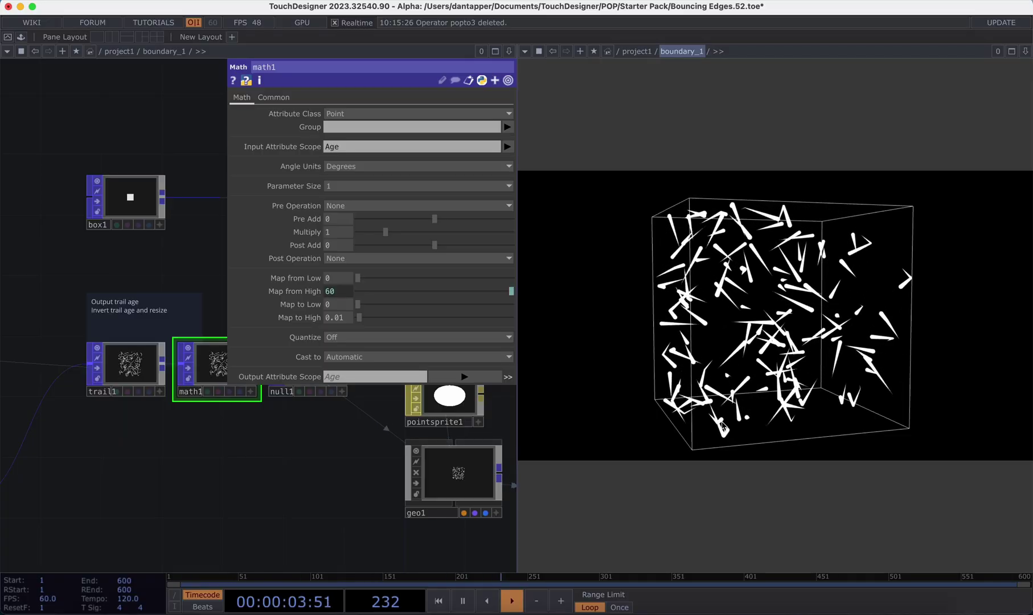
# Invert math1's age mapping by setting Map to Low to 0.01 and Map to High to 0
pyautogui.click(338, 318)
pyautogui.write('0')
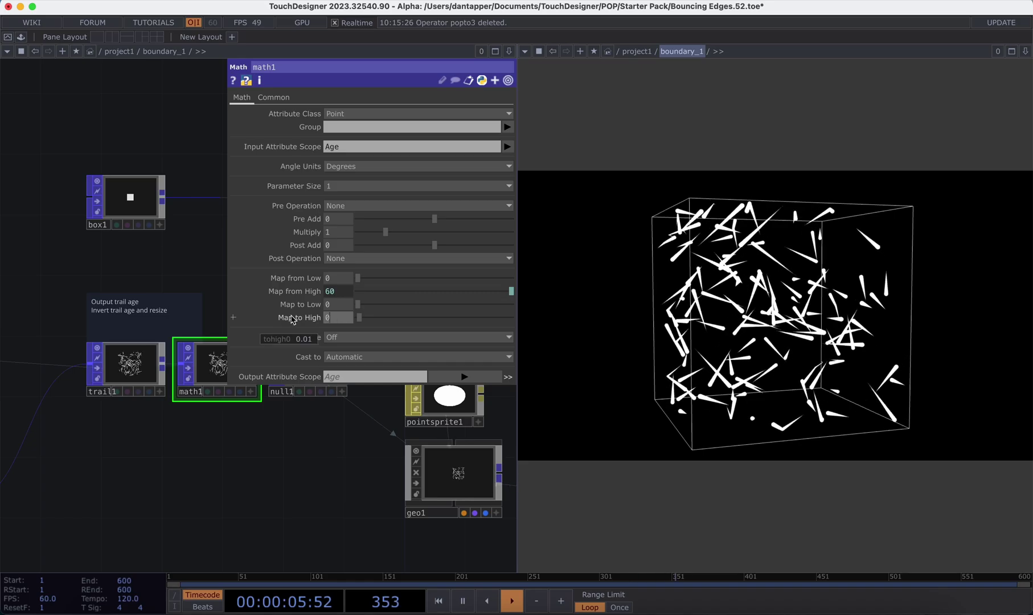
pyautogui.press('Return')
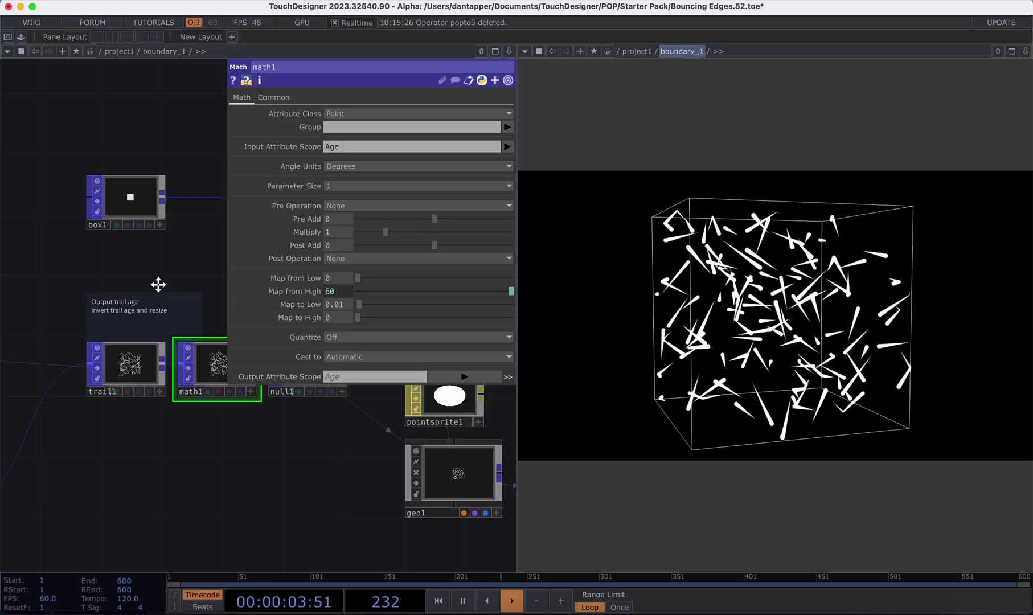
# Compare trail1's trail and age parameters with math1's mapping range
pyautogui.moveTo(159, 285); pyautogui.dragTo(93, 318)
pyautogui.click(65, 399)
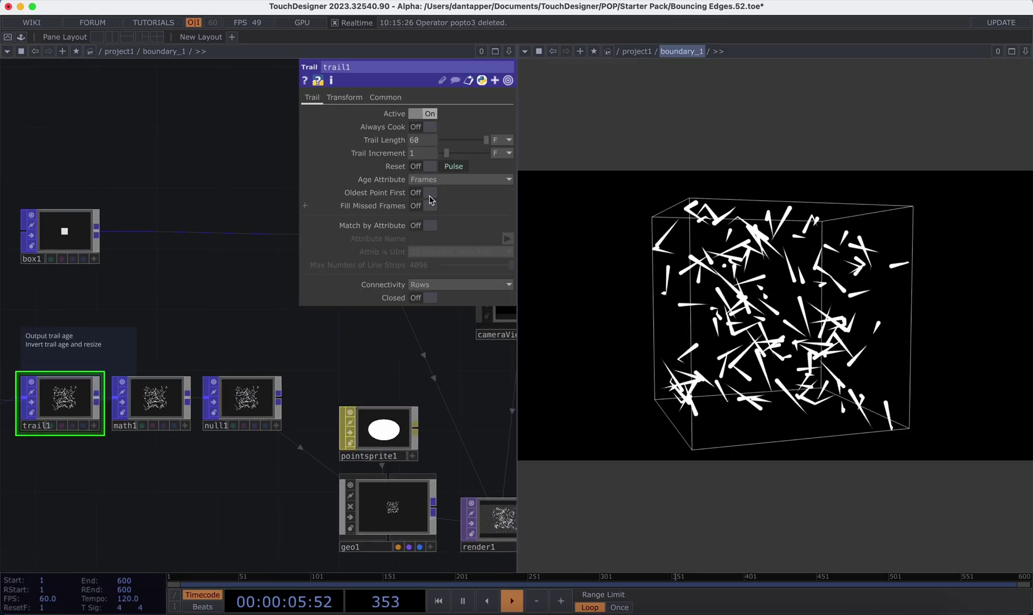
pyautogui.click(155, 398)
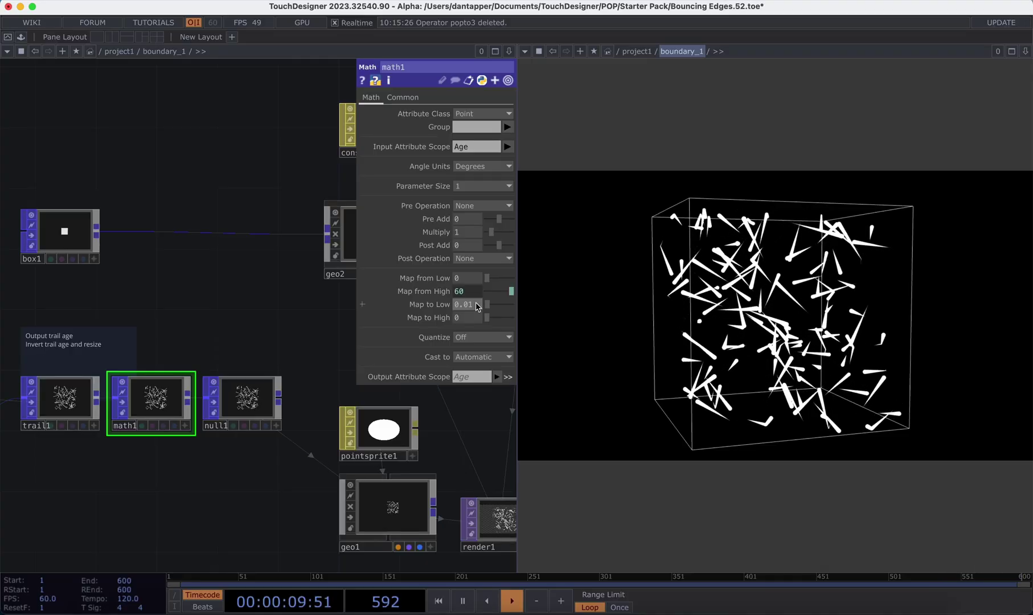
# Enter the geo1 component and examine its sphere1 and out1 nodes
pyautogui.doubleClick(418, 500)
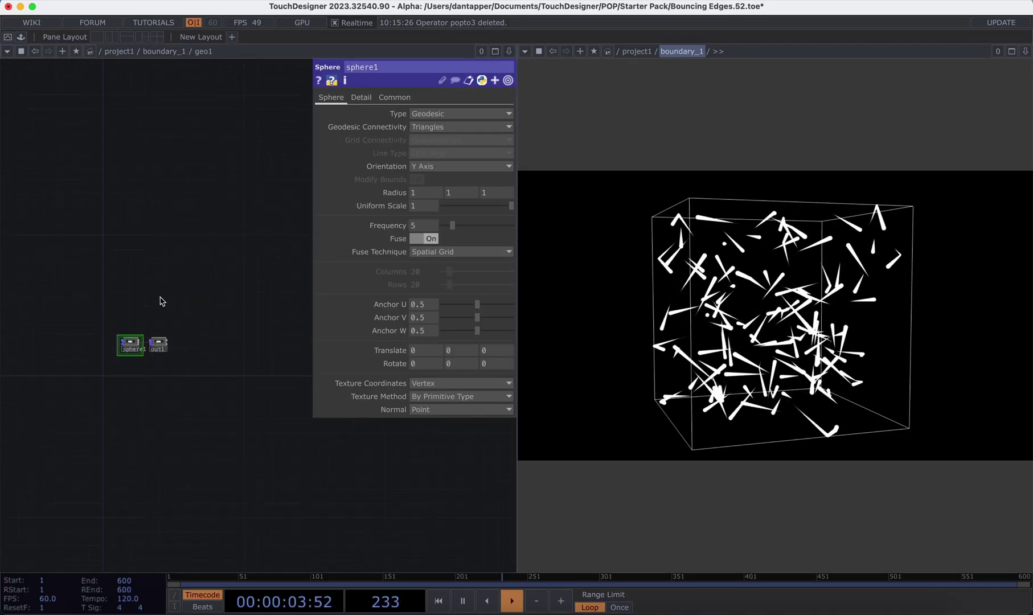
pyautogui.scroll(5, 114, 360)
pyautogui.scroll(3, 161, 326)
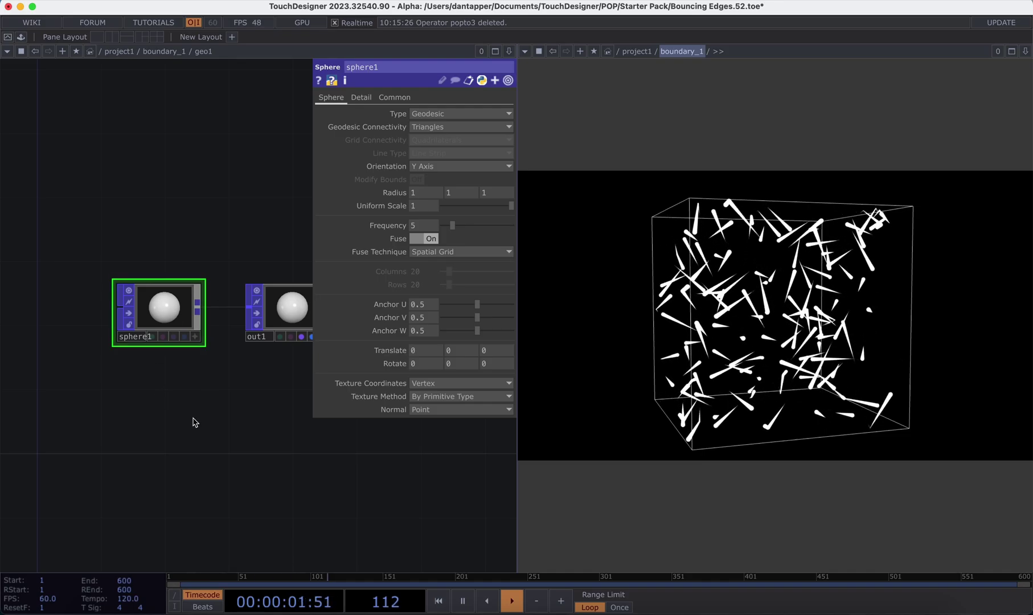
# Return from geo1 to the boundary_1 network and review its box, trail, geometry and render nodes
pyautogui.press('u')
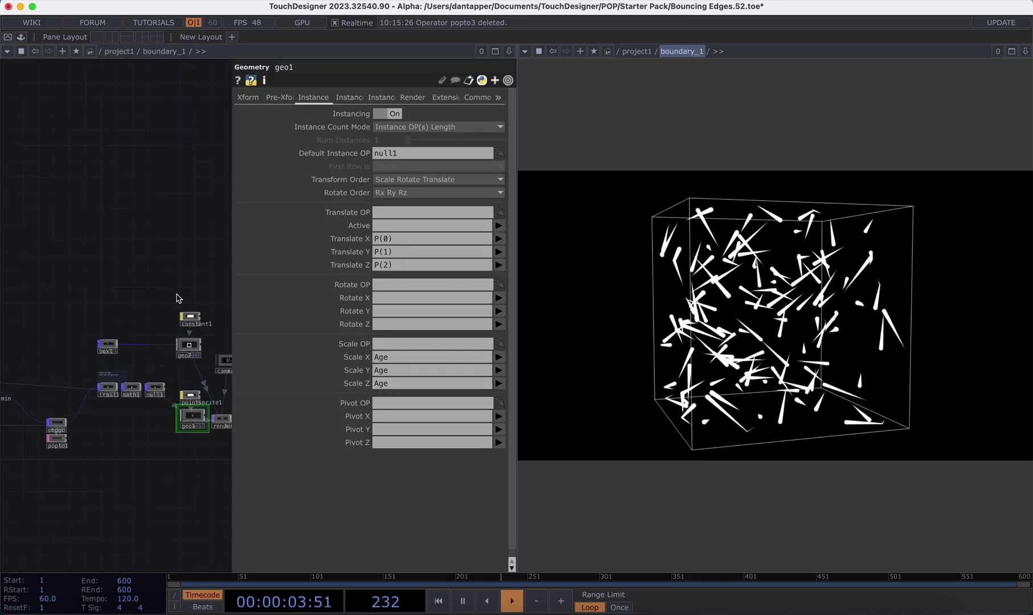
pyautogui.press('p')
pyautogui.scroll(5, 176, 422)
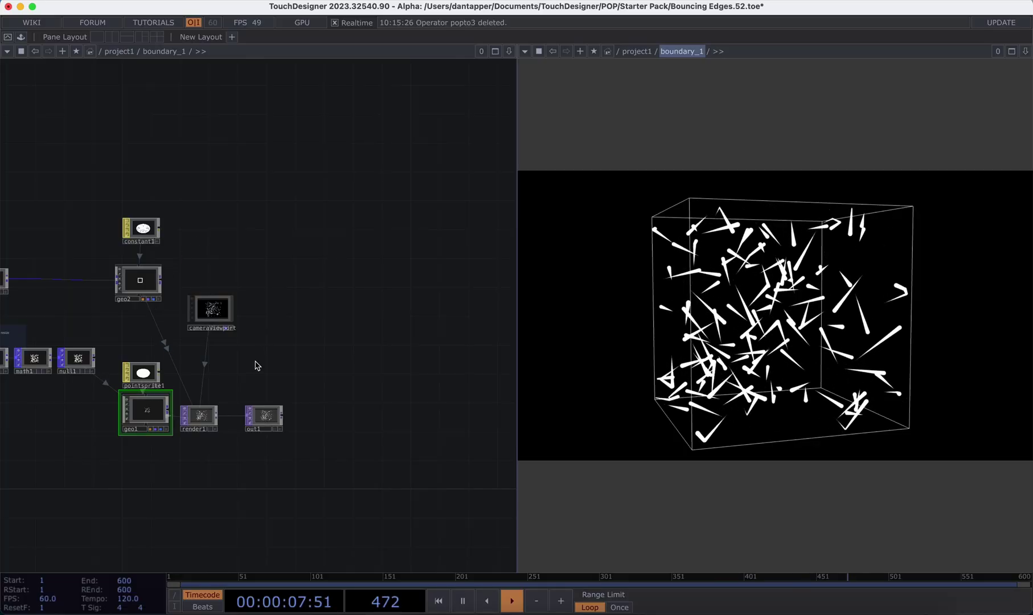
pyautogui.moveTo(239, 270); pyautogui.dragTo(273, 246)
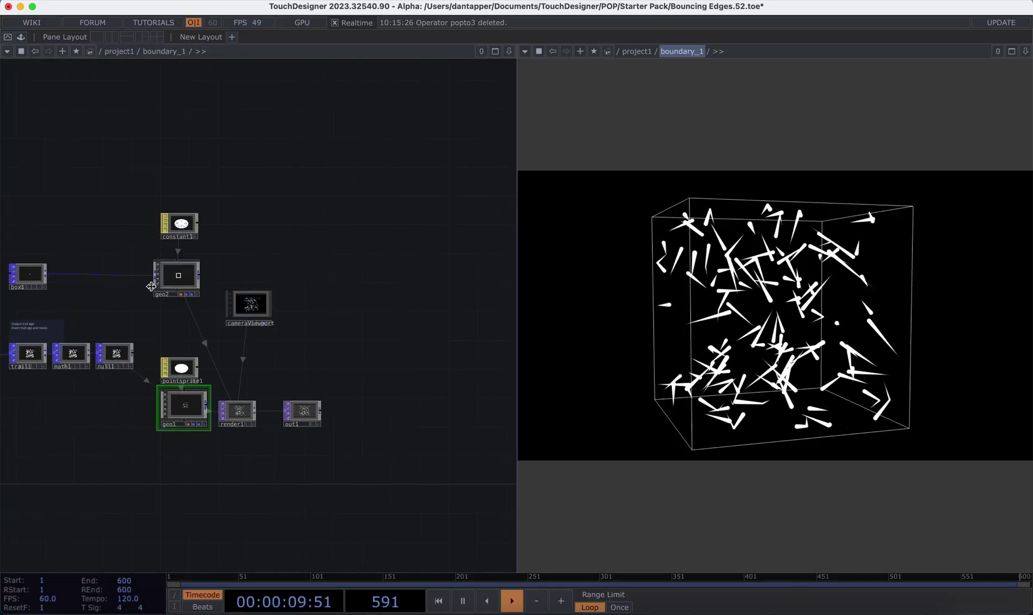
pyautogui.moveTo(88, 237); pyautogui.dragTo(281, 233)
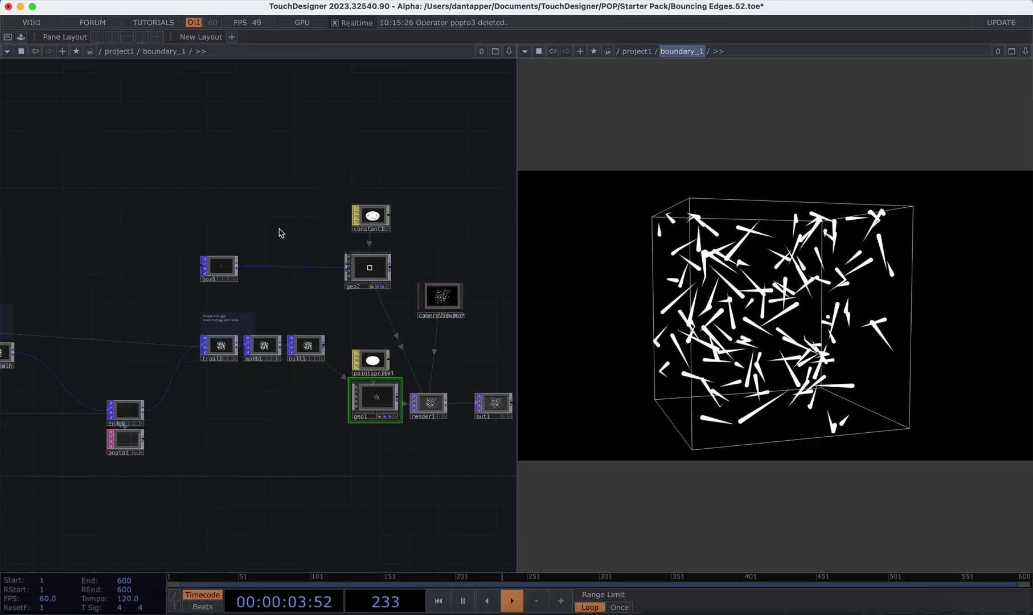
pyautogui.hscroll(-5, 371, 307)
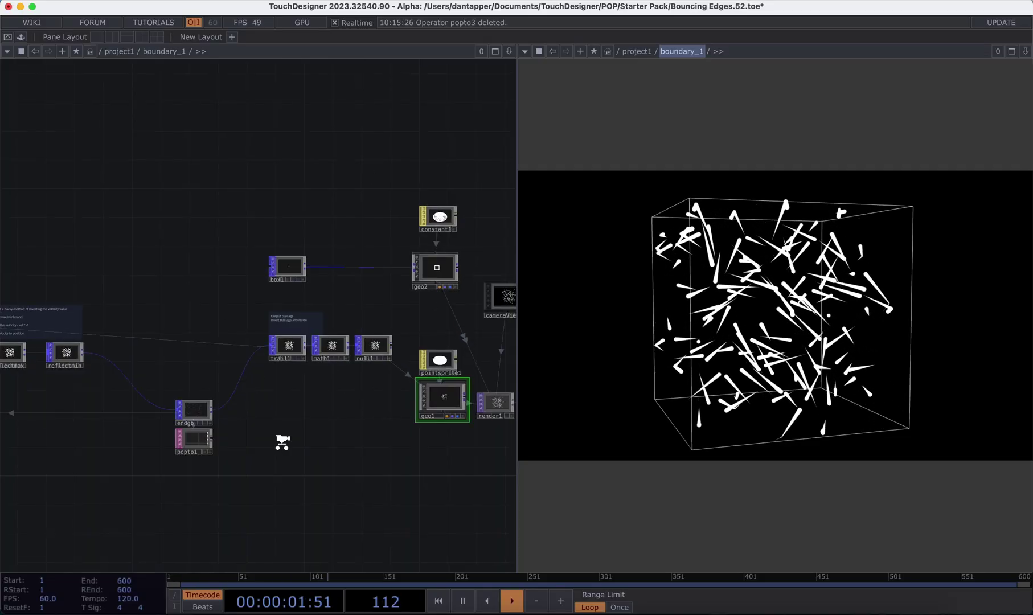
# Leave boundary_1, enter the boundary_2 component and show its output in the viewer
pyautogui.press('u')
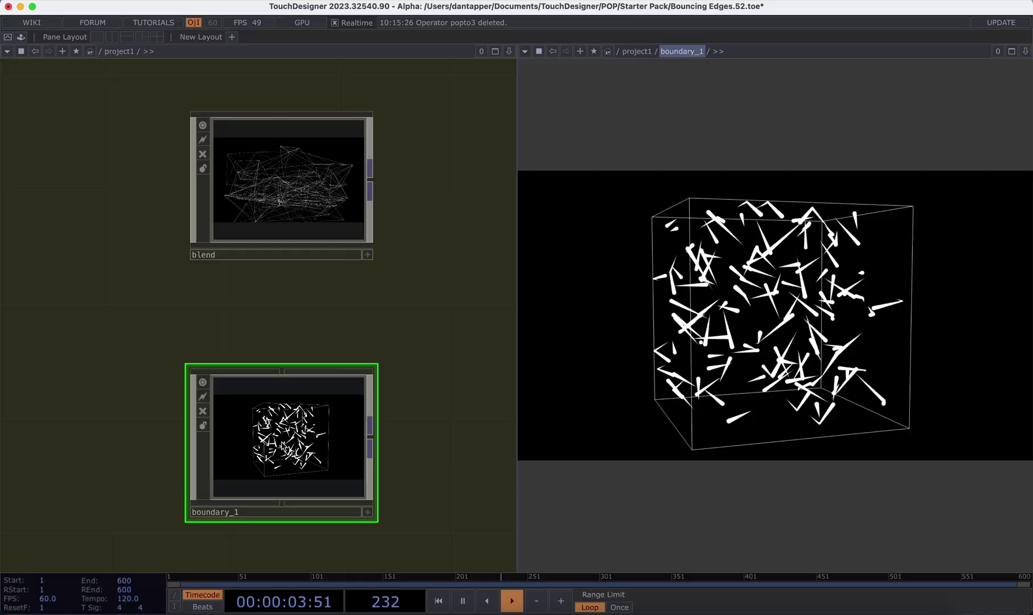
pyautogui.scroll(-6, 307, 459)
pyautogui.moveTo(186, 438); pyautogui.dragTo(159, 385)
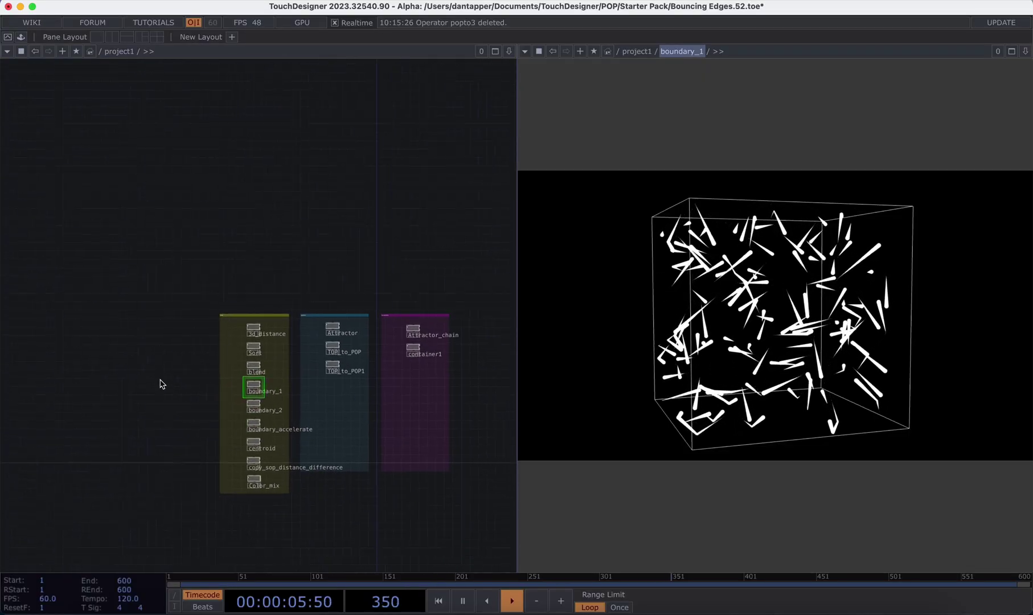
pyautogui.scroll(8, 226, 391)
pyautogui.scroll(1, 226, 389)
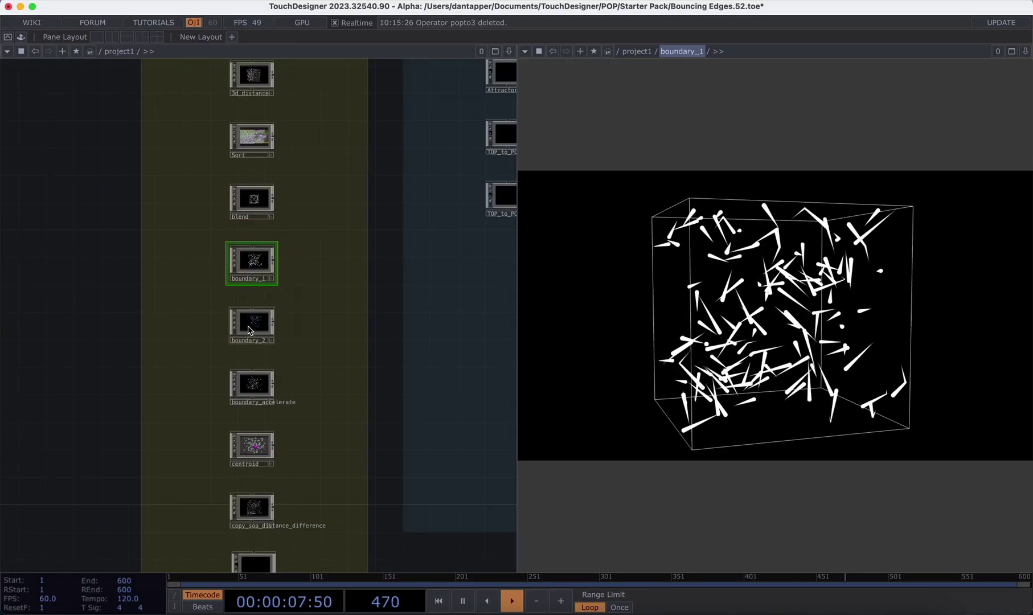
pyautogui.press('i')
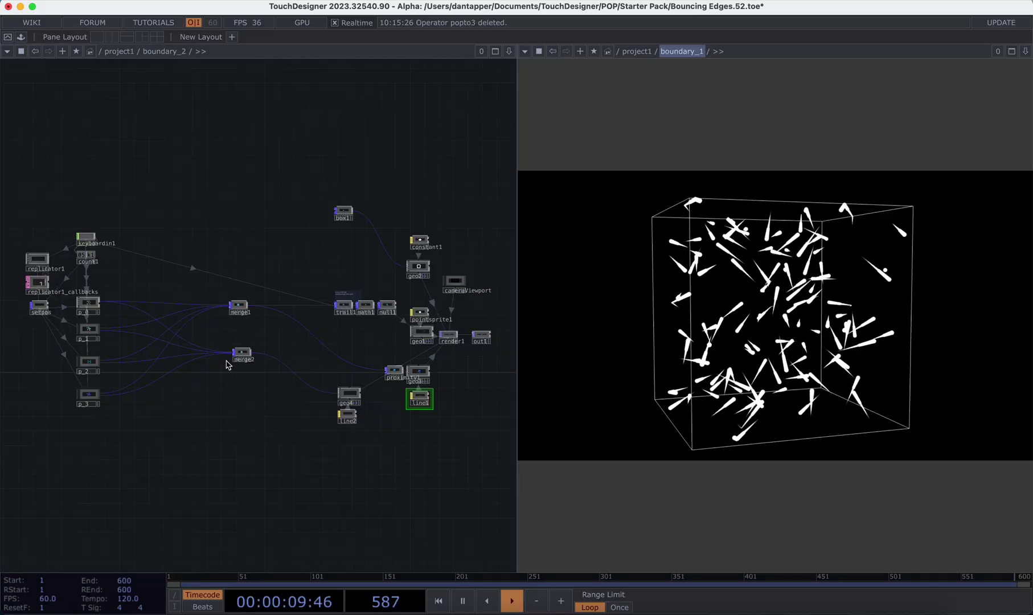
pyautogui.press('u')
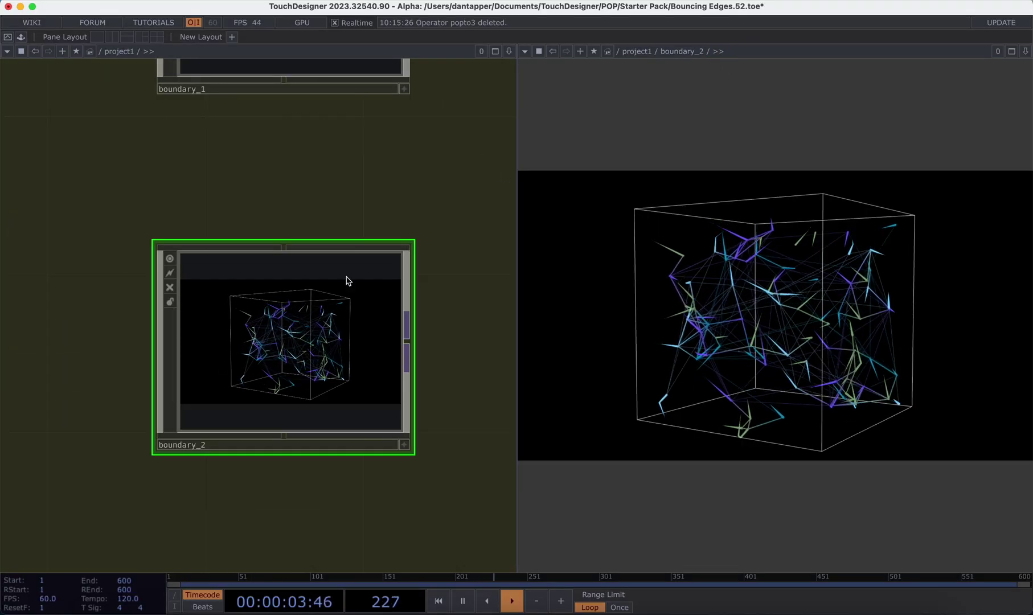
pyautogui.press('i')
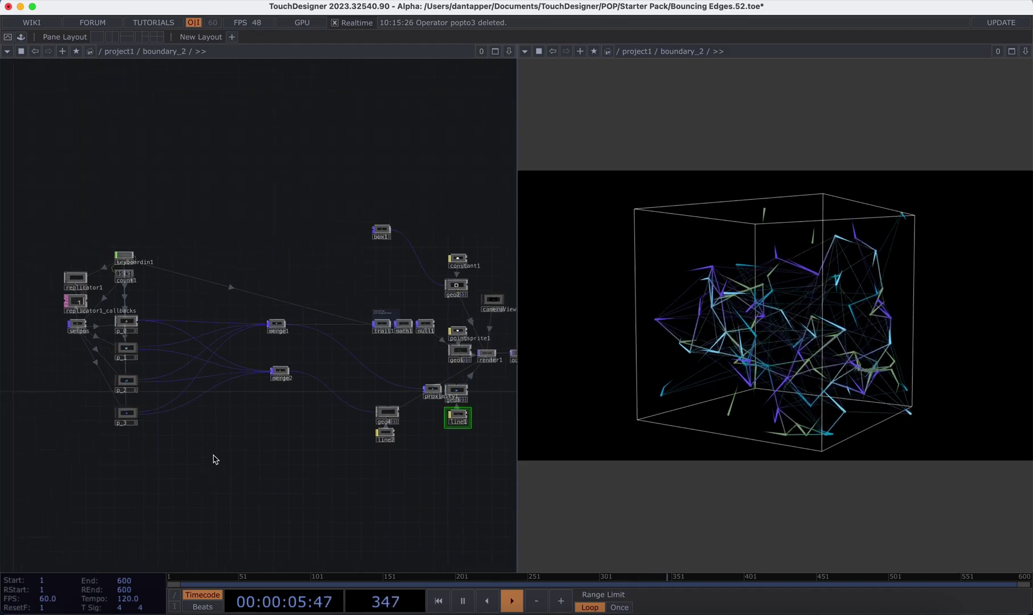
# Trigger keyboardin1 repeatedly to restart boundary_2's four particle groups with new positions and colours
pyautogui.scroll(3, 193, 397)
pyautogui.press('1')
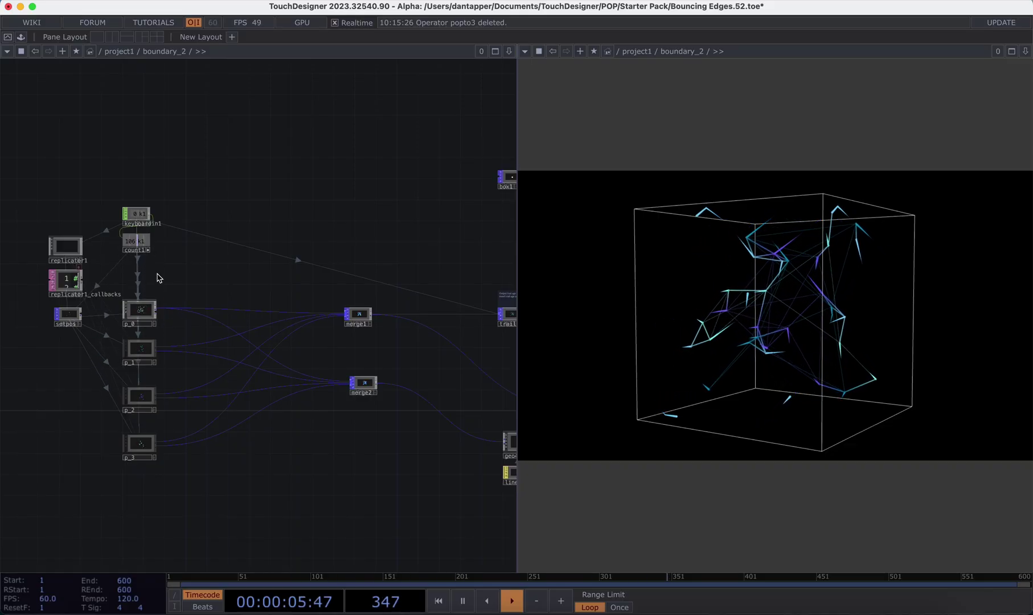
pyautogui.scroll(5, 160, 275)
pyautogui.press('1')
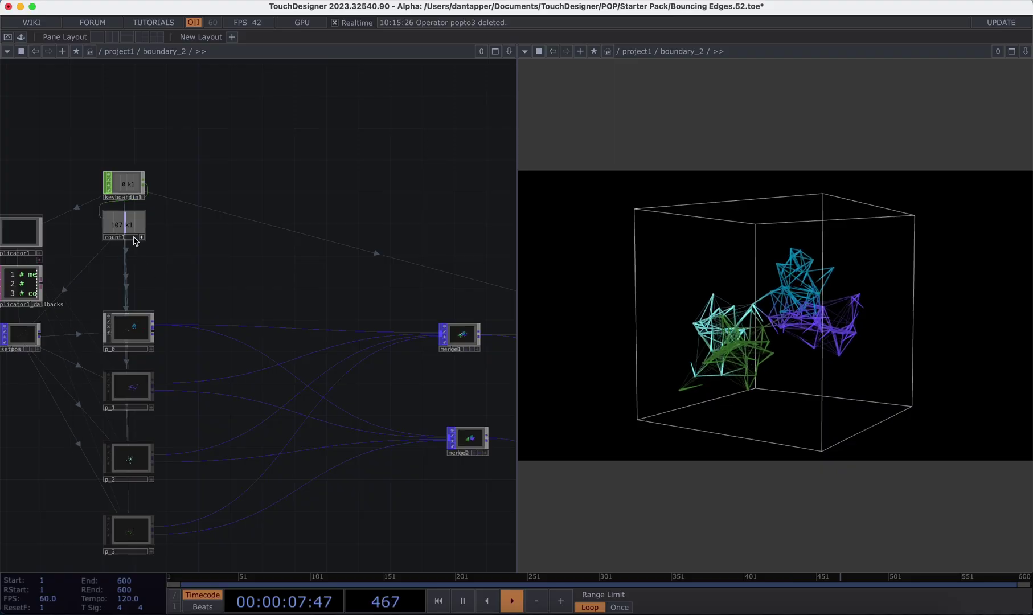
pyautogui.press('1')
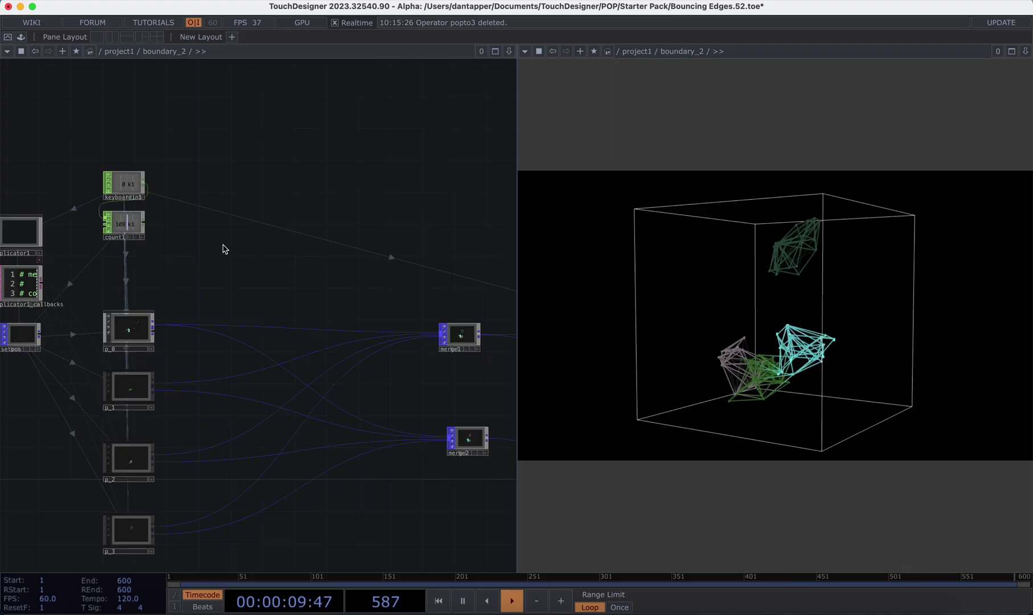
pyautogui.press('1')
pyautogui.press('1')
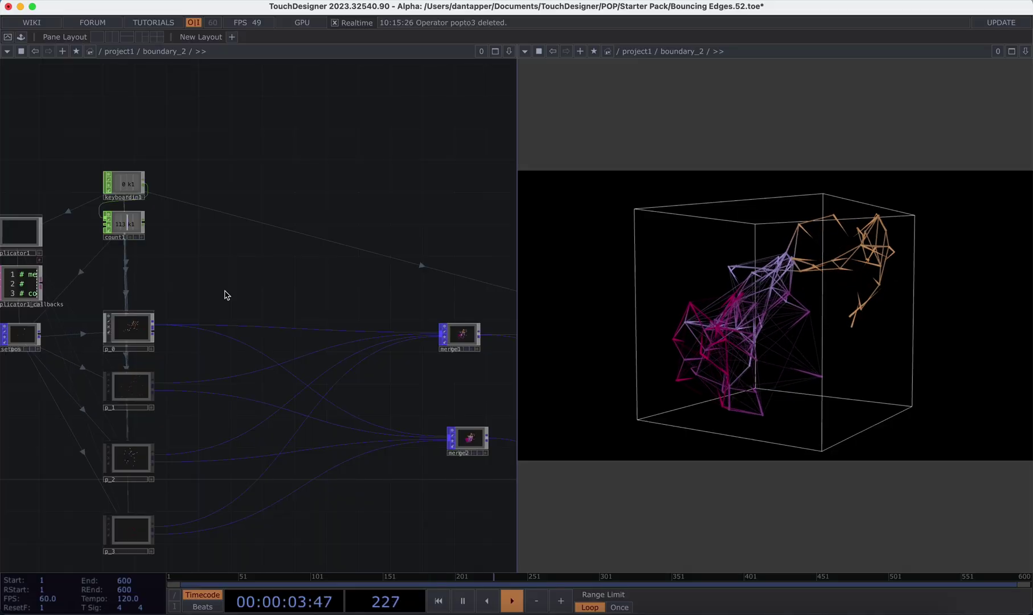
# Enter the p_0 component, look through its node chain and examine attribute1's Color attribute settings
pyautogui.click(137, 333)
pyautogui.press('i')
pyautogui.scroll(10, 287, 382)
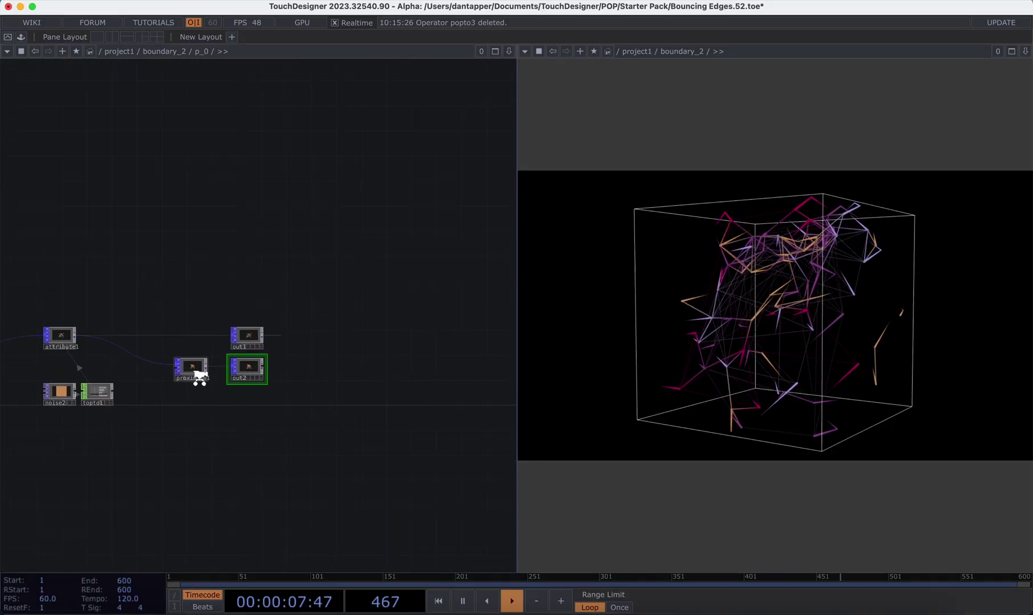
pyautogui.scroll(-5, 163, 287)
pyautogui.moveTo(145, 246); pyautogui.dragTo(477, 253)
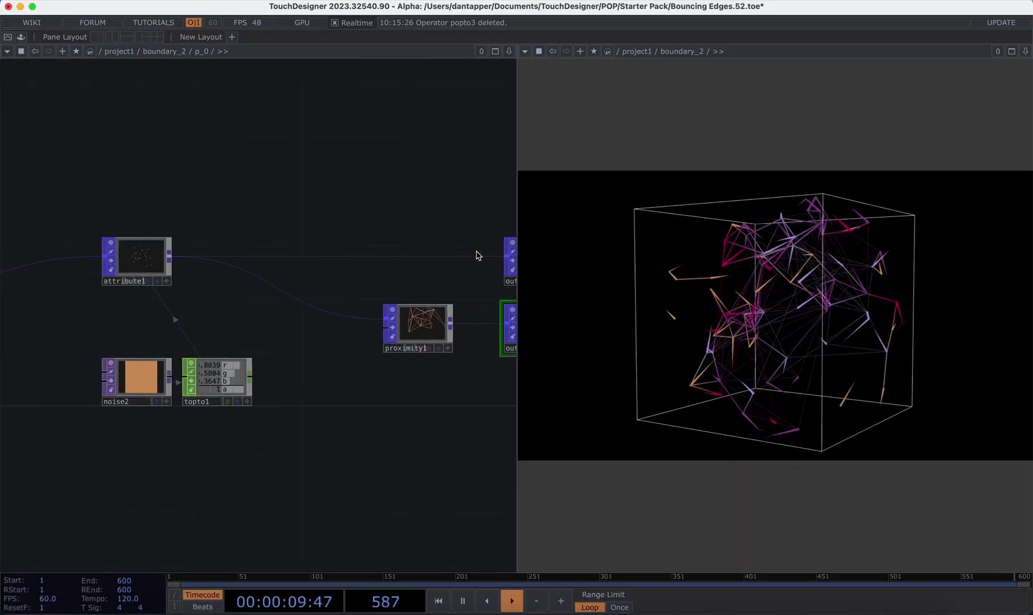
pyautogui.scroll(-5, 198, 379)
pyautogui.click(208, 310)
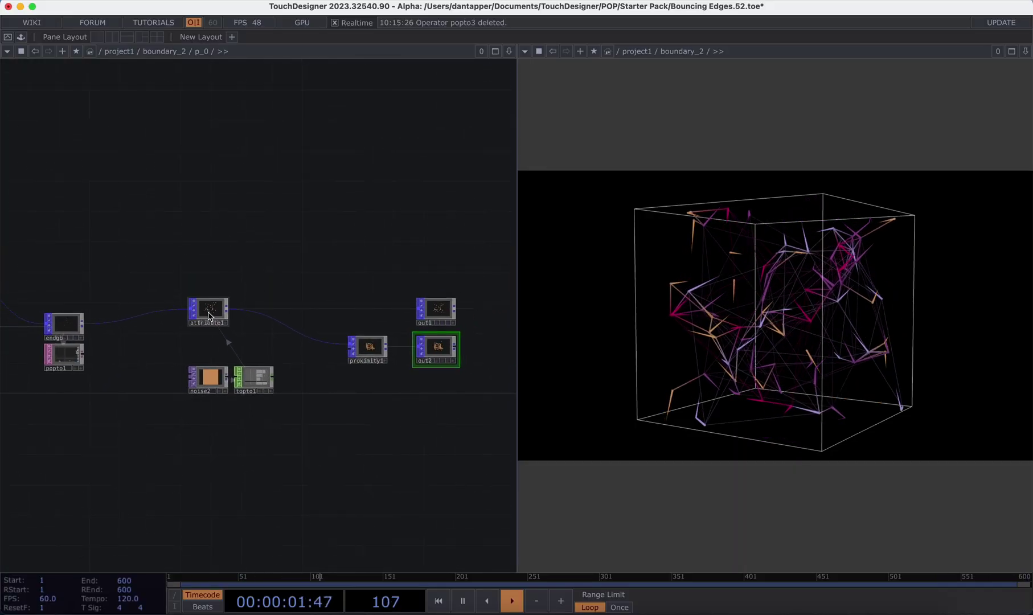
pyautogui.press('p')
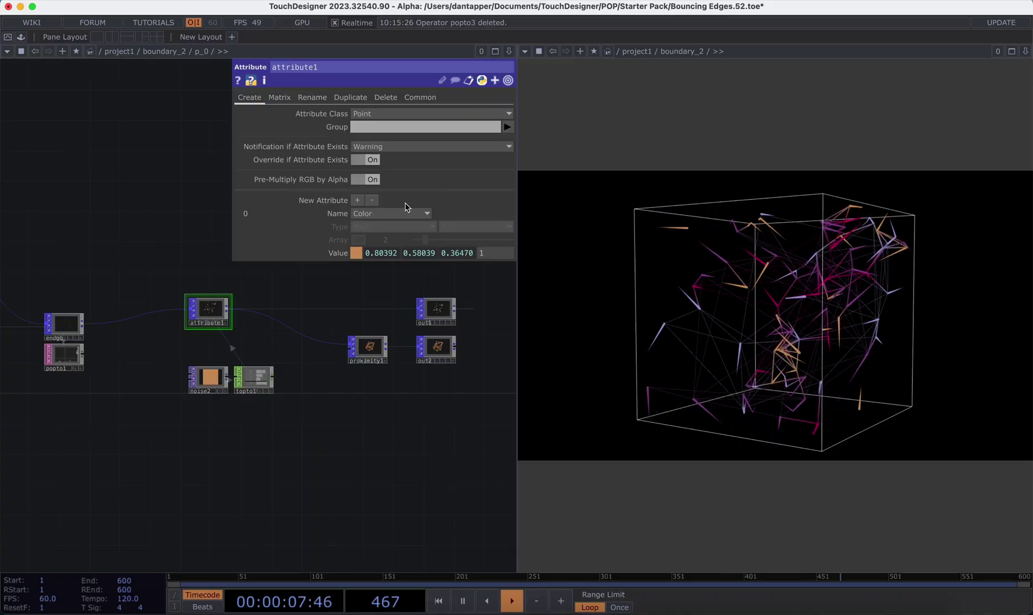
# Try out a custom attribute named ca on attribute1, checking its type and size options, and remove it again
pyautogui.click(358, 201)
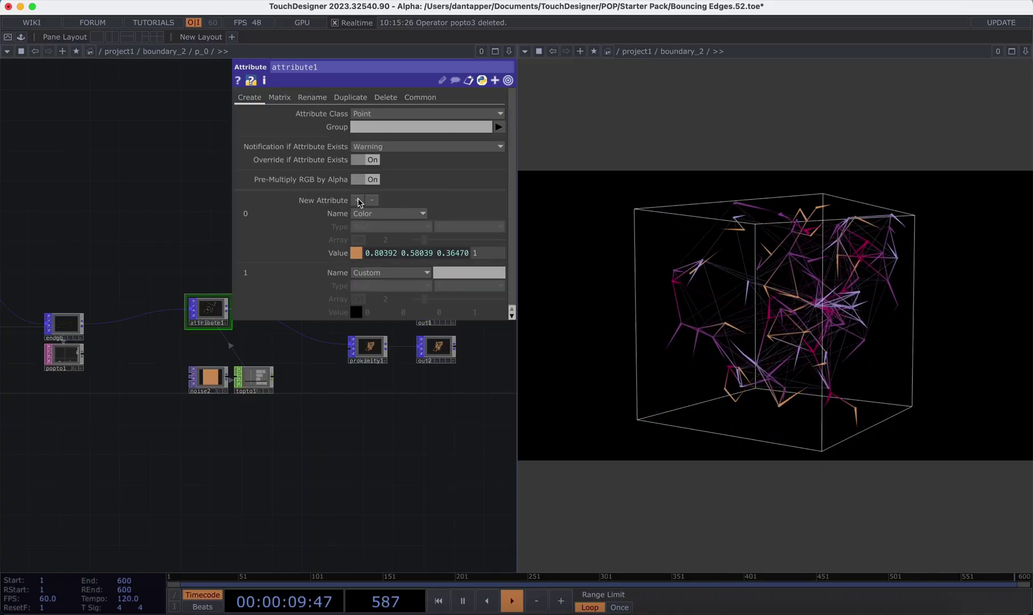
pyautogui.click(389, 273)
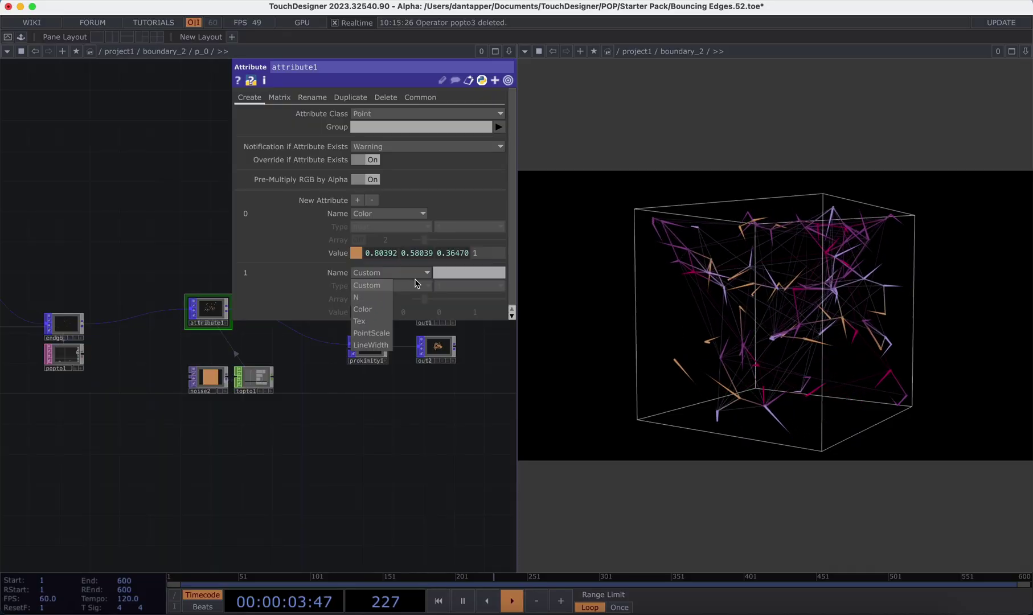
pyautogui.click(448, 275)
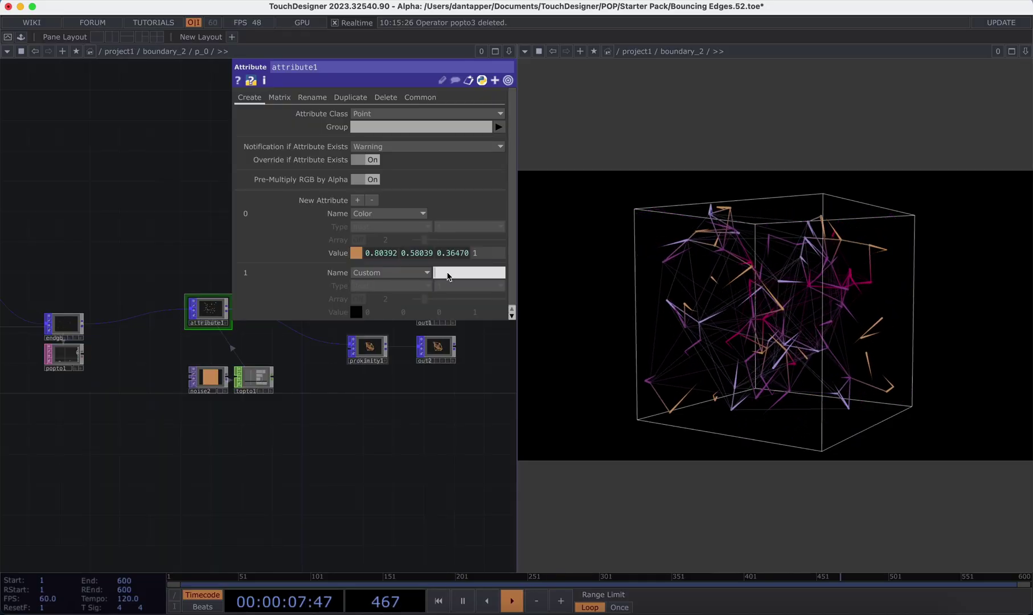
pyautogui.write('ca')
pyautogui.press('Return')
pyautogui.click(376, 285)
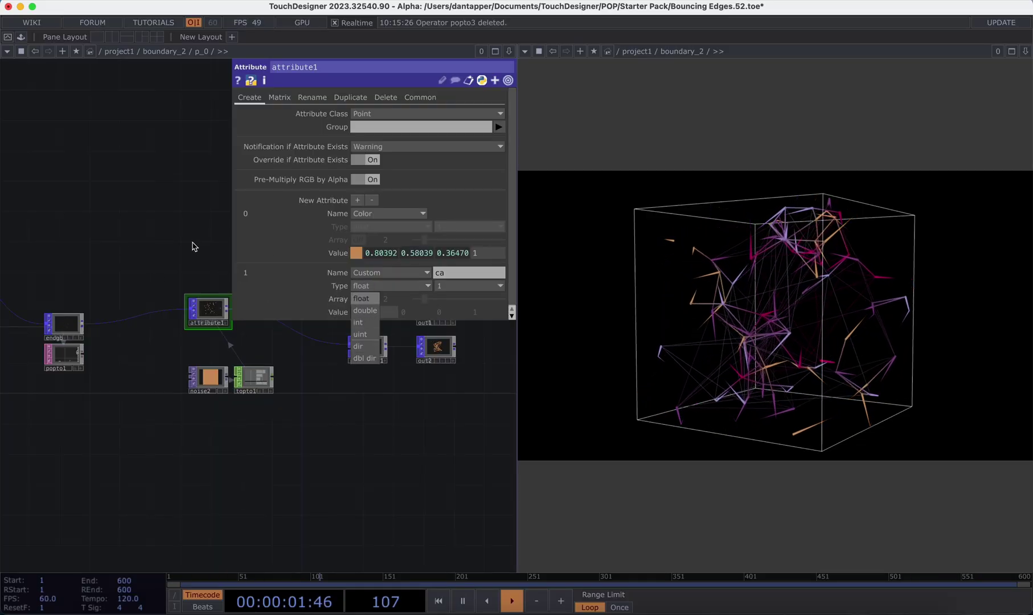
pyautogui.click(191, 242)
pyautogui.click(440, 286)
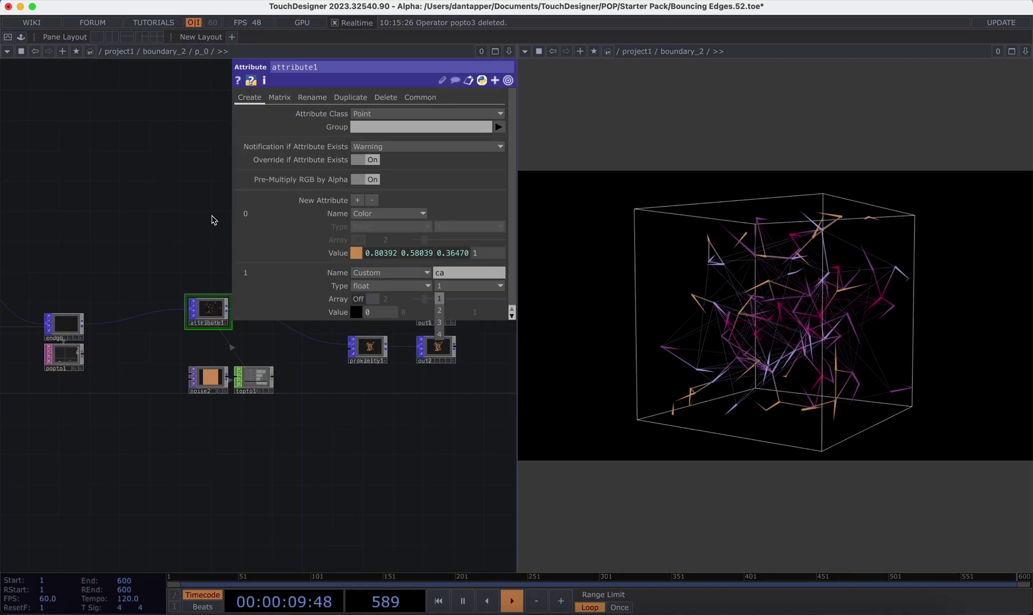
pyautogui.click(160, 211)
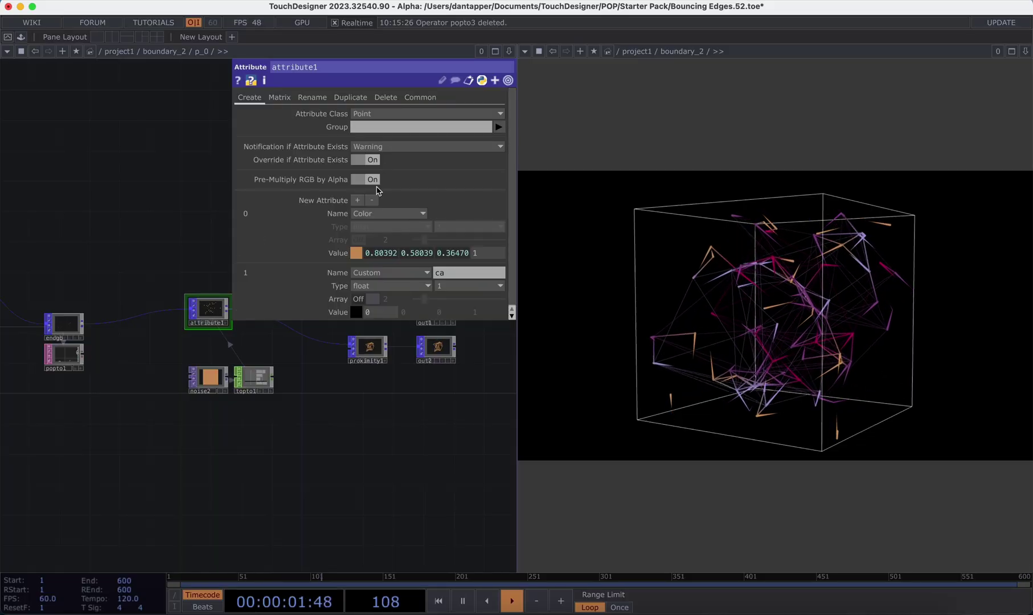
pyautogui.click(374, 199)
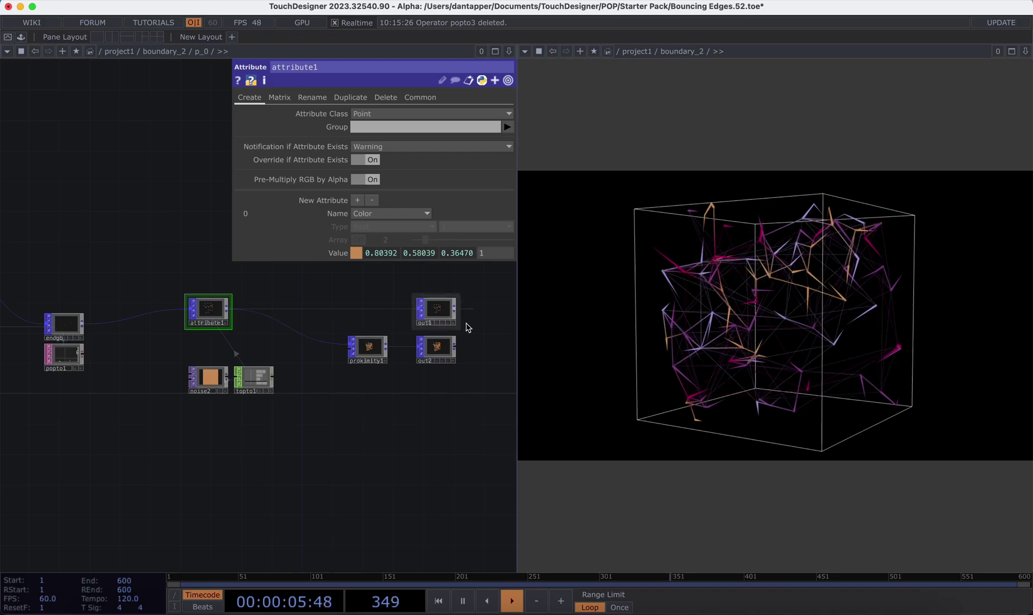
# Inspect the proximity lines at p_0's out2 output and return to the boundary_2 network
pyautogui.scroll(3, 440, 305)
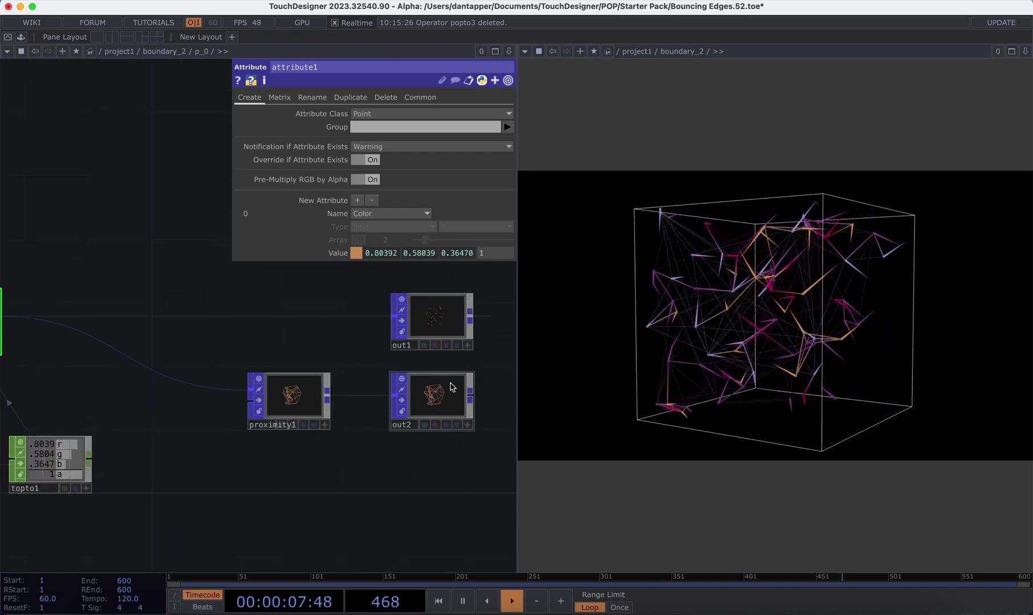
pyautogui.scroll(5, 428, 407)
pyautogui.scroll(-10, 430, 415)
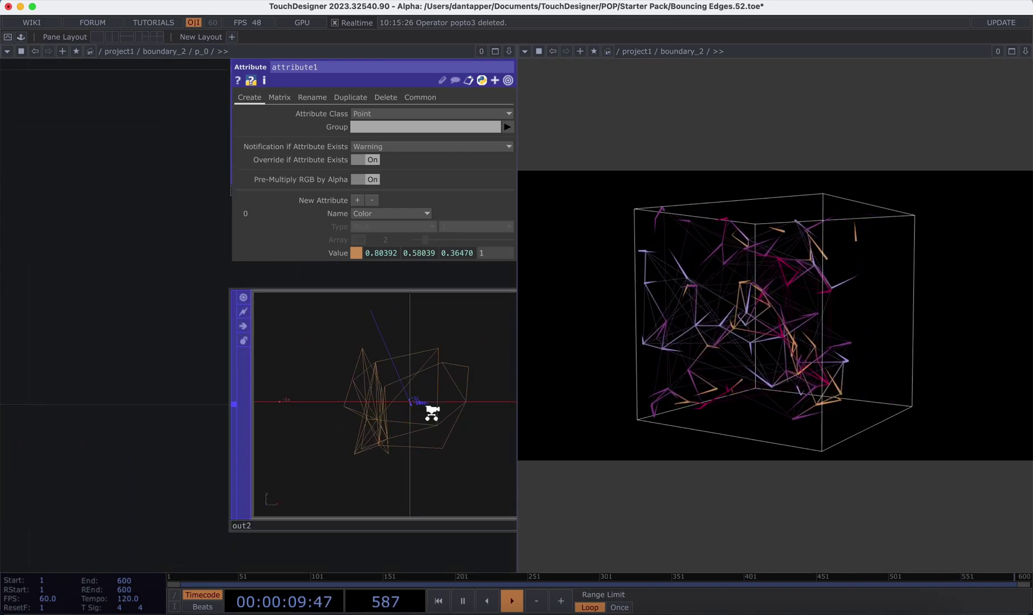
pyautogui.scroll(-2, 433, 417)
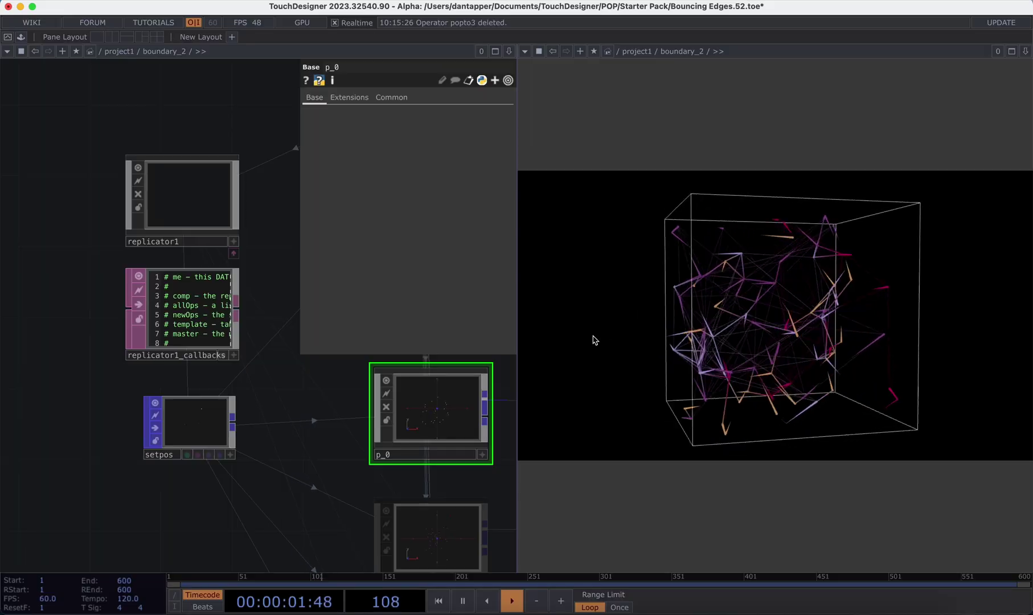
# Set the line1 material's Width Near to 11.3 and inspect the thicker lines in the render from another angle
pyautogui.moveTo(756, 329)
pyautogui.mouseDown()
pyautogui.moveTo(694, 311)
pyautogui.moveTo(761, 315)
pyautogui.mouseUp()
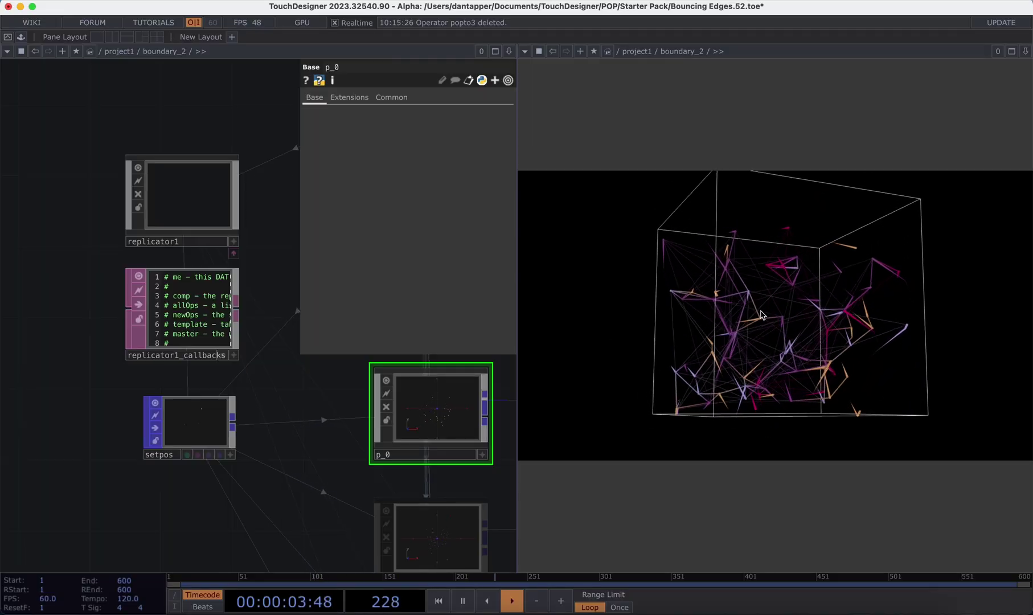
pyautogui.scroll(-6, 362, 428)
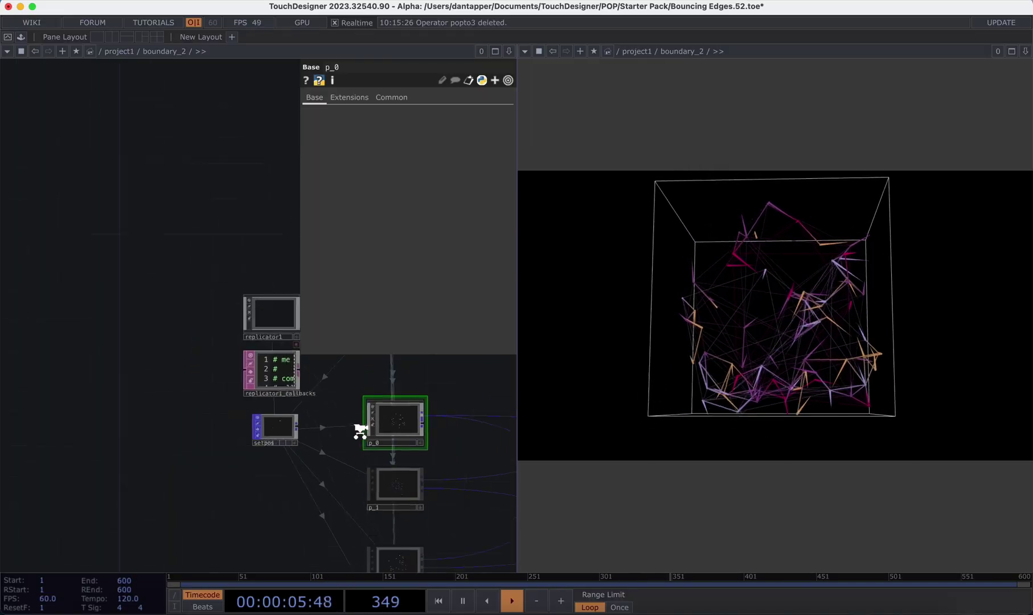
pyautogui.scroll(6, 288, 489)
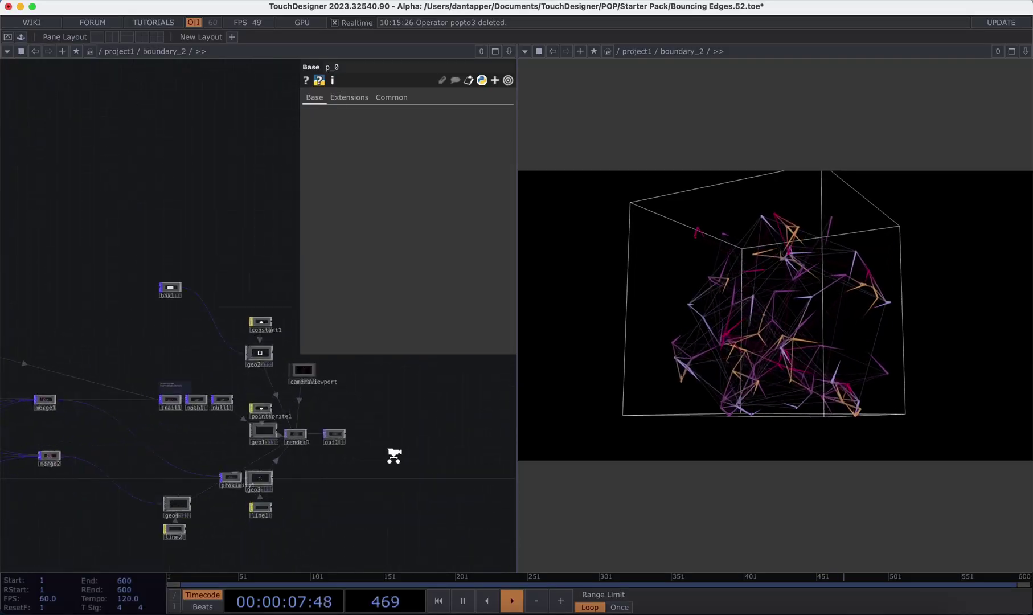
pyautogui.scroll(-3, 223, 456)
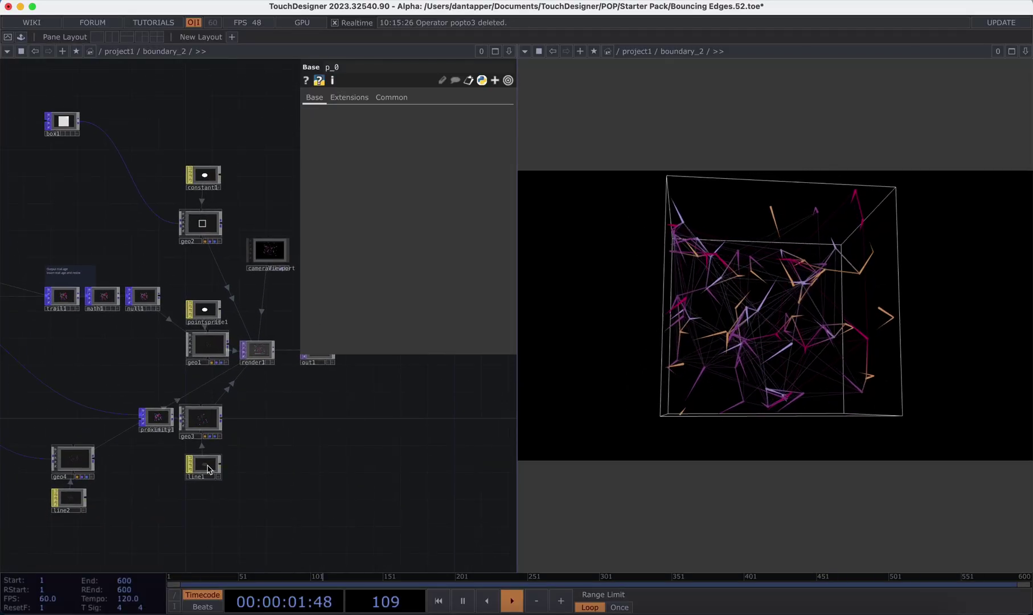
pyautogui.click(207, 468)
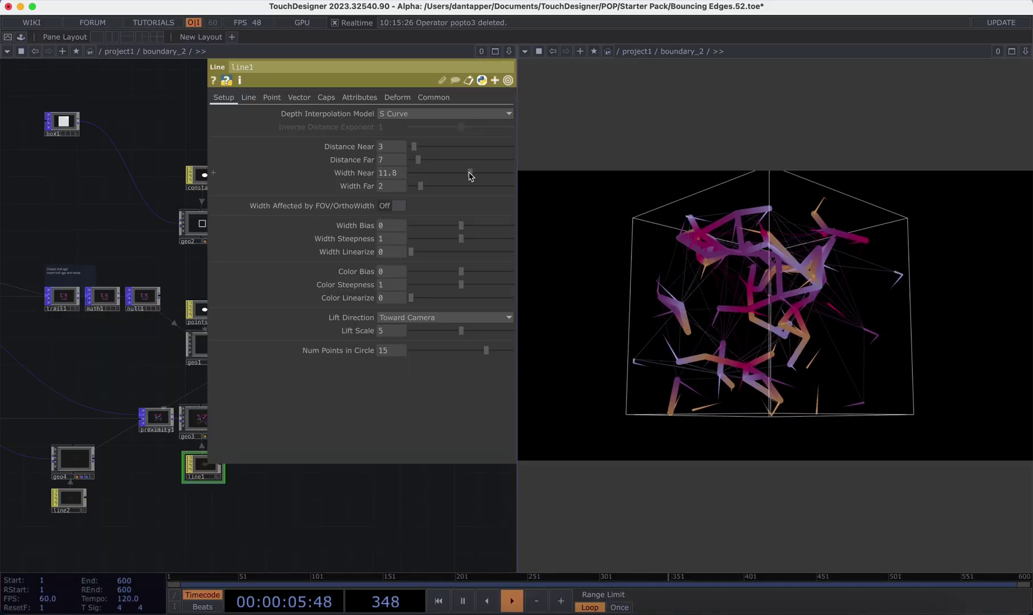
pyautogui.moveTo(470, 175); pyautogui.dragTo(468, 174)
pyautogui.moveTo(792, 248); pyautogui.dragTo(740, 275)
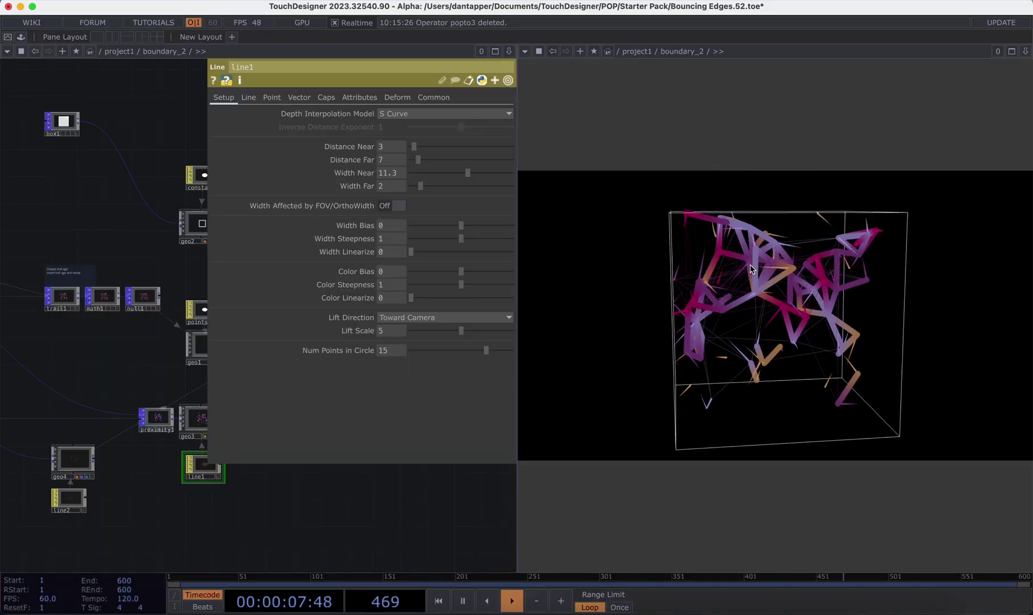
# Inspect the thickened proximity lines close up in the render and undo the last change to line1's Width Near
pyautogui.moveTo(706, 395); pyautogui.dragTo(869, 189, button='middle')
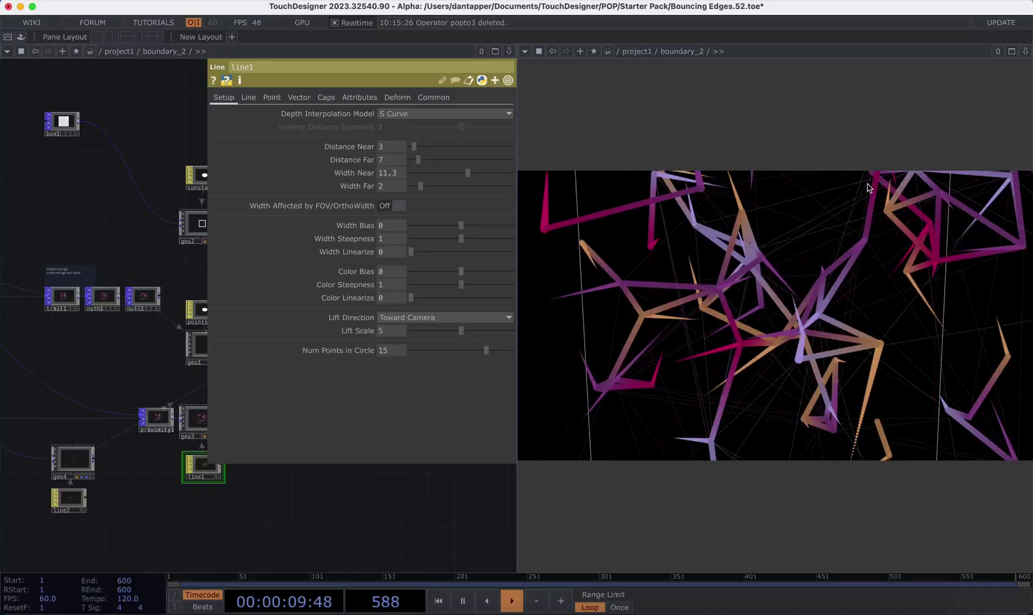
pyautogui.moveTo(962, 257); pyautogui.dragTo(772, 273)
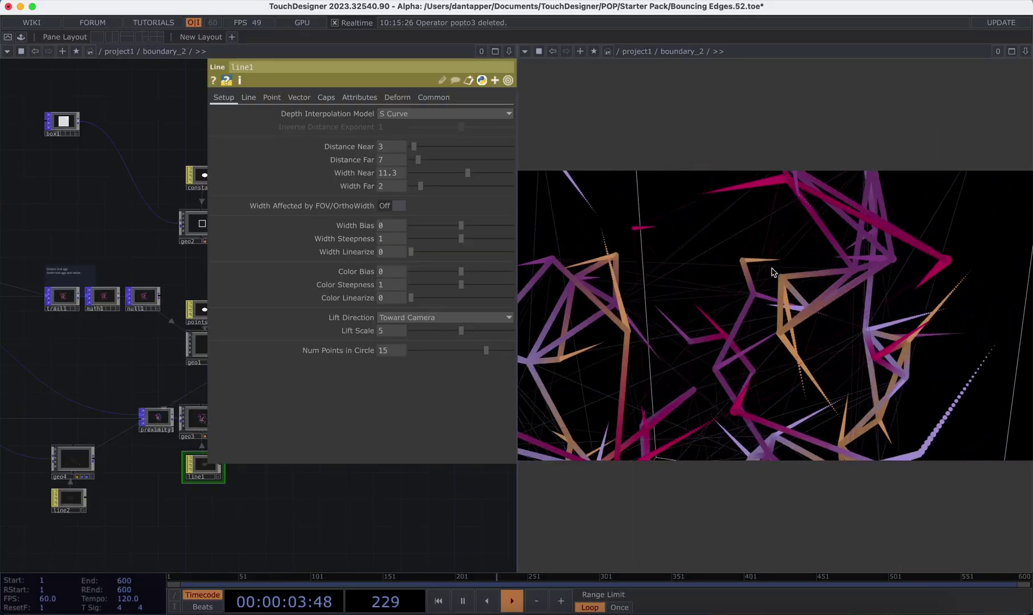
pyautogui.moveTo(774, 272); pyautogui.dragTo(836, 221, button='right')
pyautogui.moveTo(835, 221); pyautogui.dragTo(731, 416, button='middle')
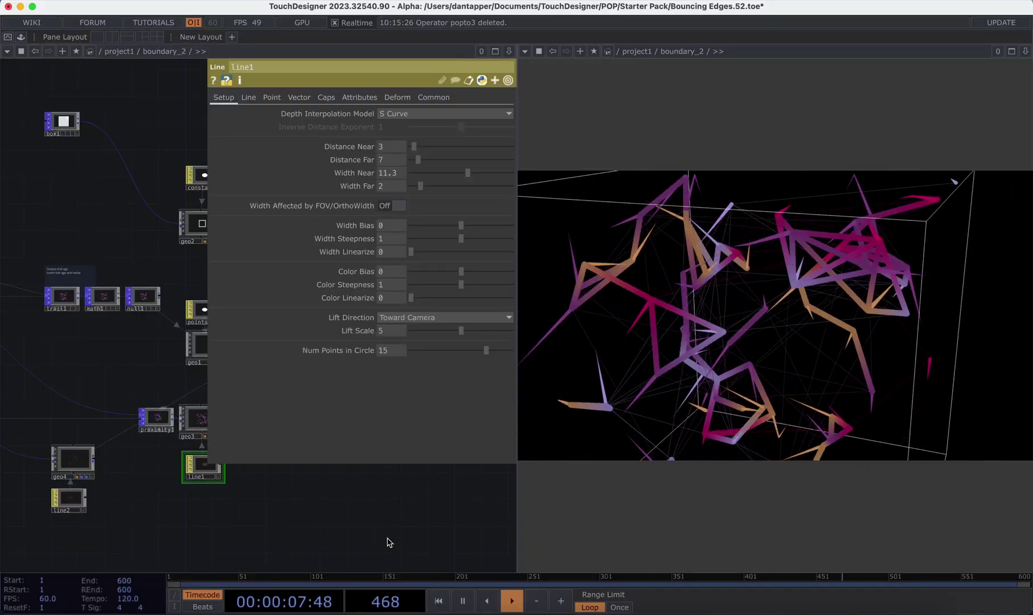
pyautogui.press('p')
pyautogui.press('u')
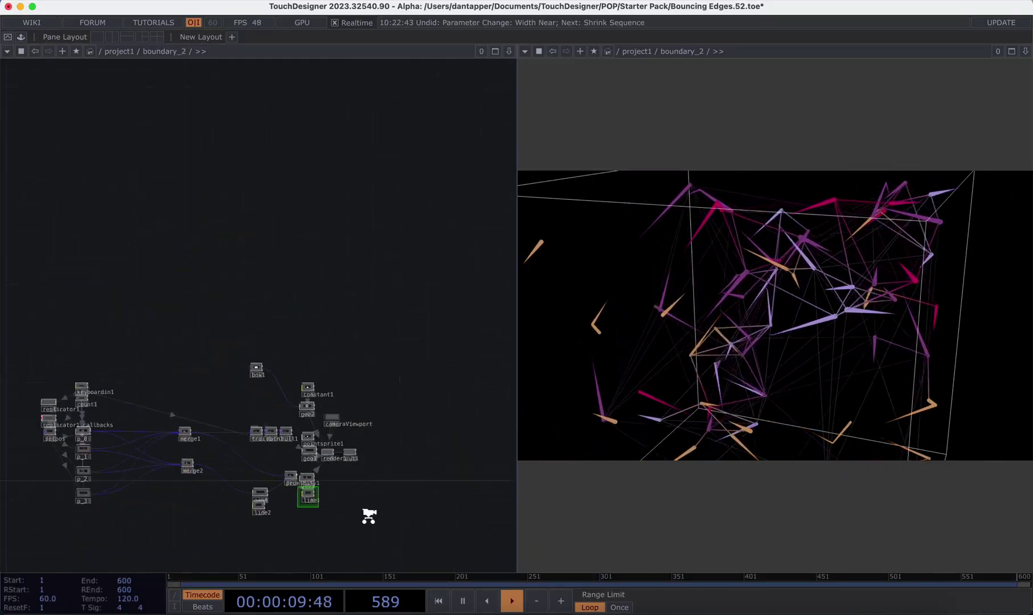
# Leave boundary_2, enter the boundary_accelerate component and show its render in the second pane
pyautogui.scroll(-6, 369, 516)
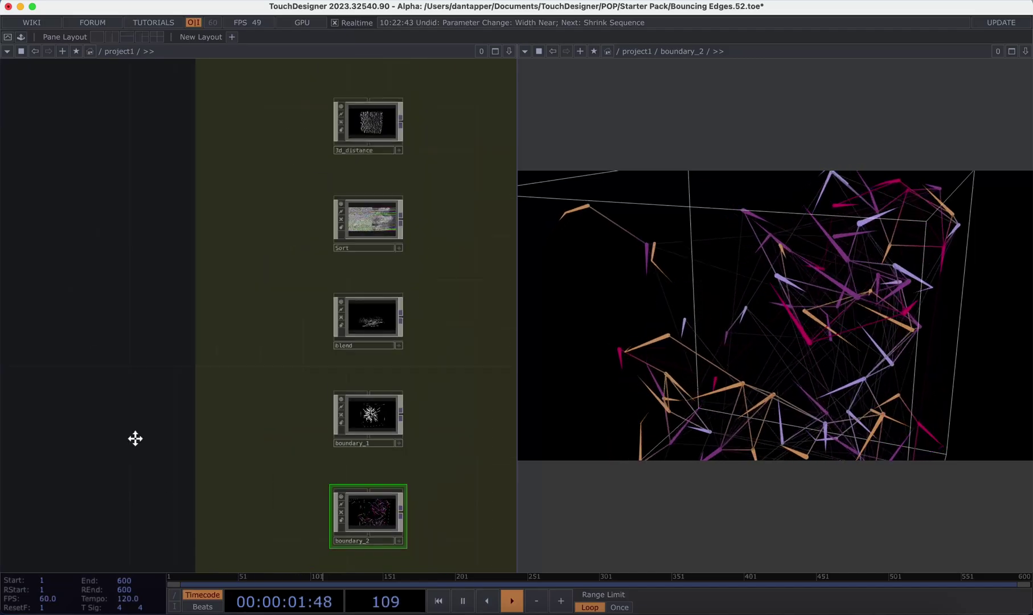
pyautogui.moveTo(134, 438); pyautogui.dragTo(51, 253)
pyautogui.doubleClick(282, 421)
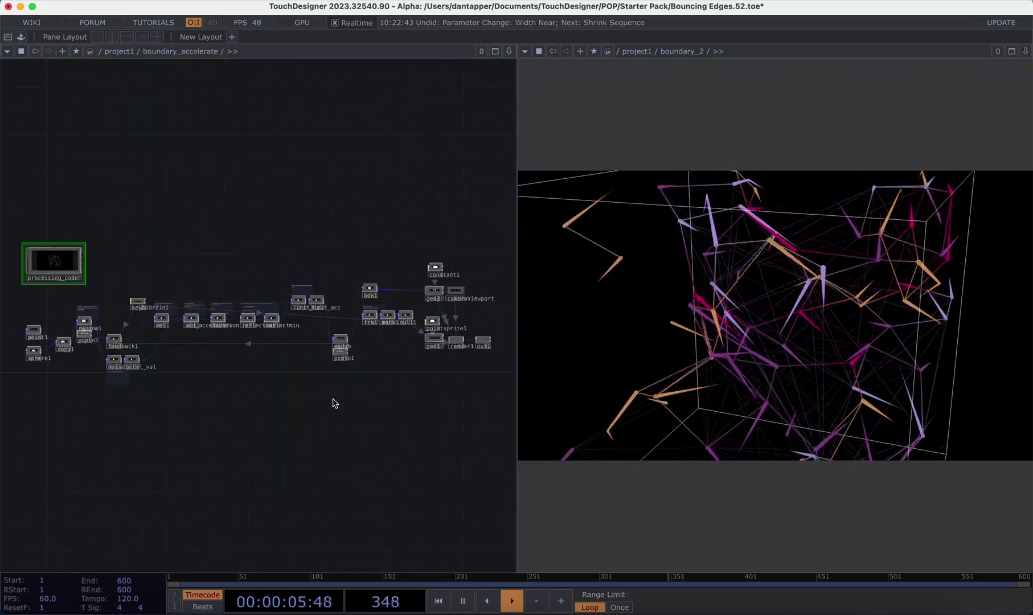
pyautogui.scroll(-5, 334, 399)
pyautogui.moveTo(333, 399); pyautogui.dragTo(738, 56)
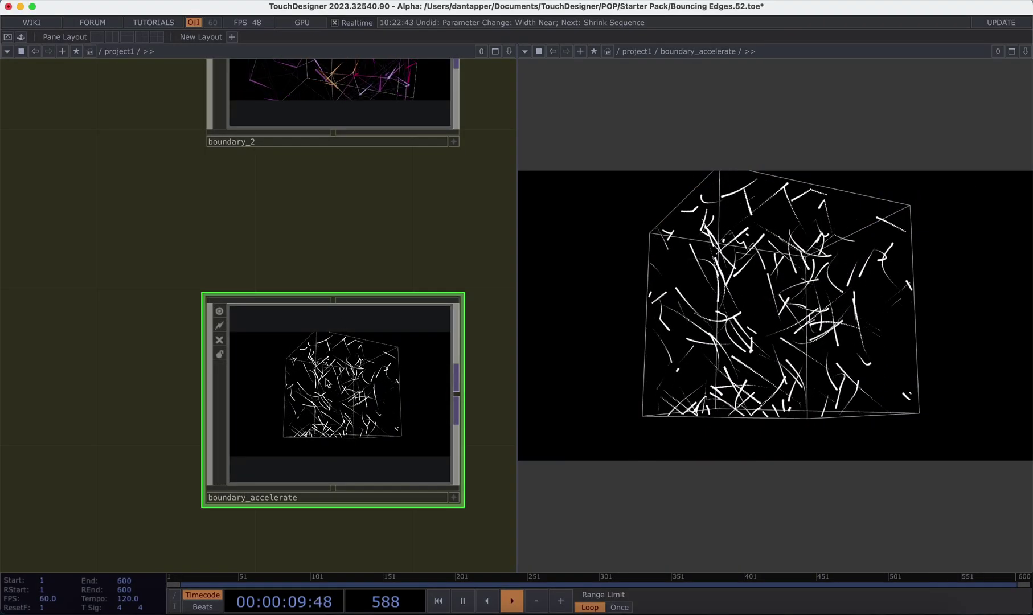
# Enter boundary_accelerate, look over its node chain and view the particle box from another angle
pyautogui.press('i')
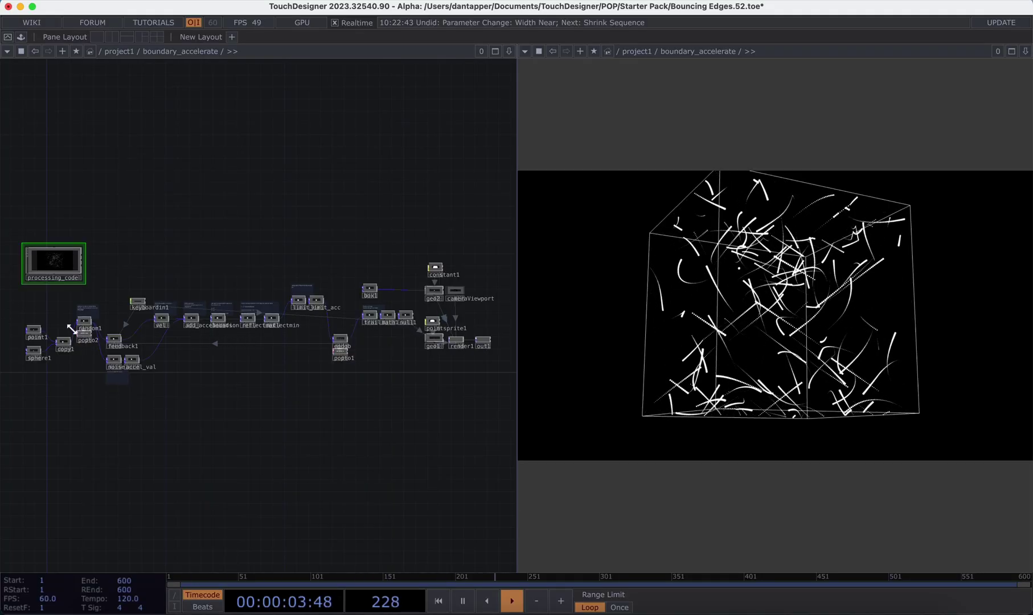
pyautogui.scroll(5, 196, 298)
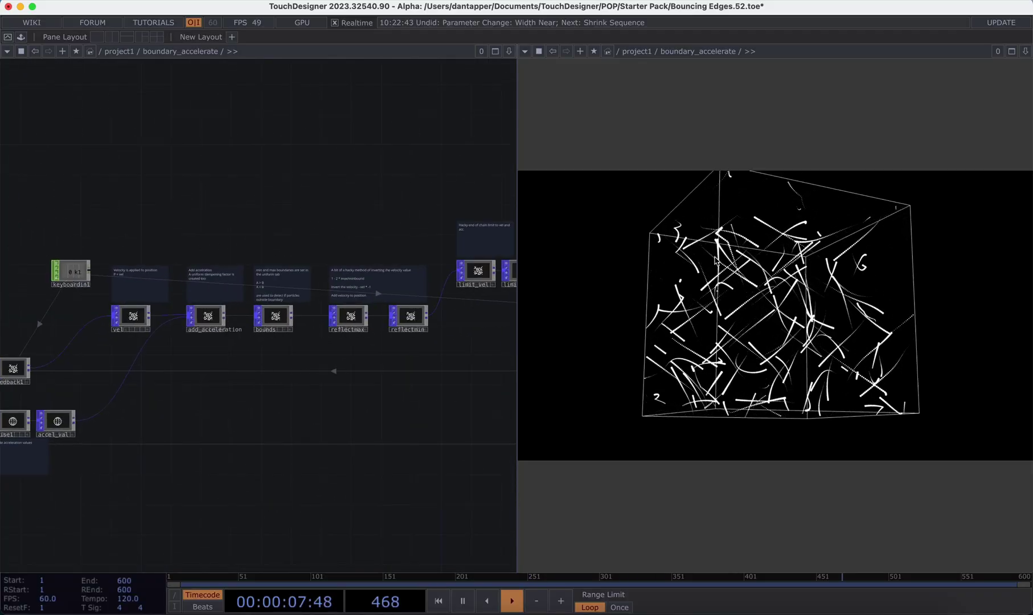
pyautogui.moveTo(746, 287); pyautogui.dragTo(654, 329)
# In Finder, open index.html from the second simple_3d_vector_movement folder (ending 04_53_06) and inspect the accelerating particles in the browser
pyautogui.hotkey('ctrl', 'Up')
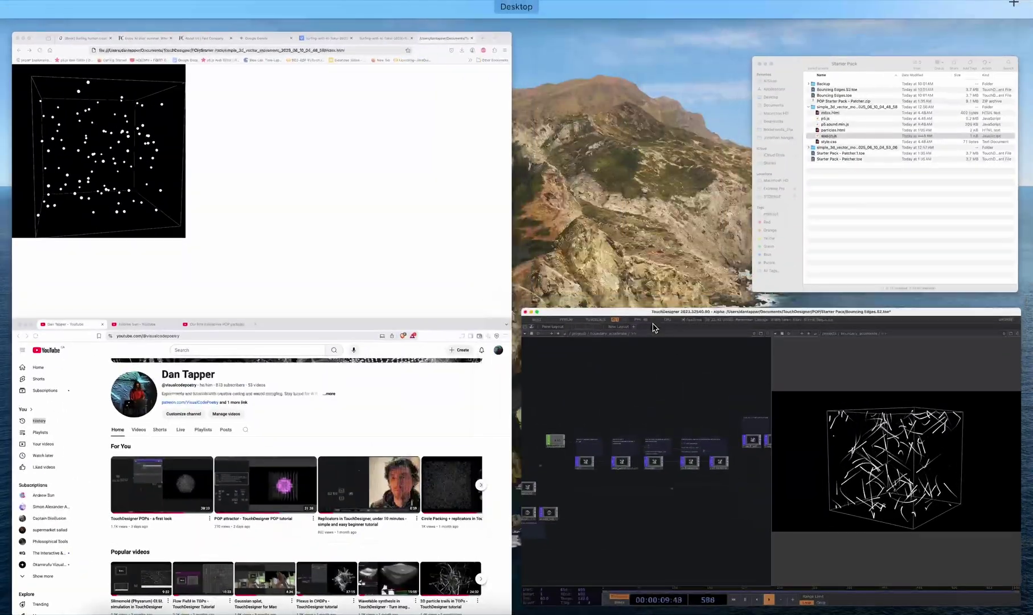
pyautogui.click(818, 190)
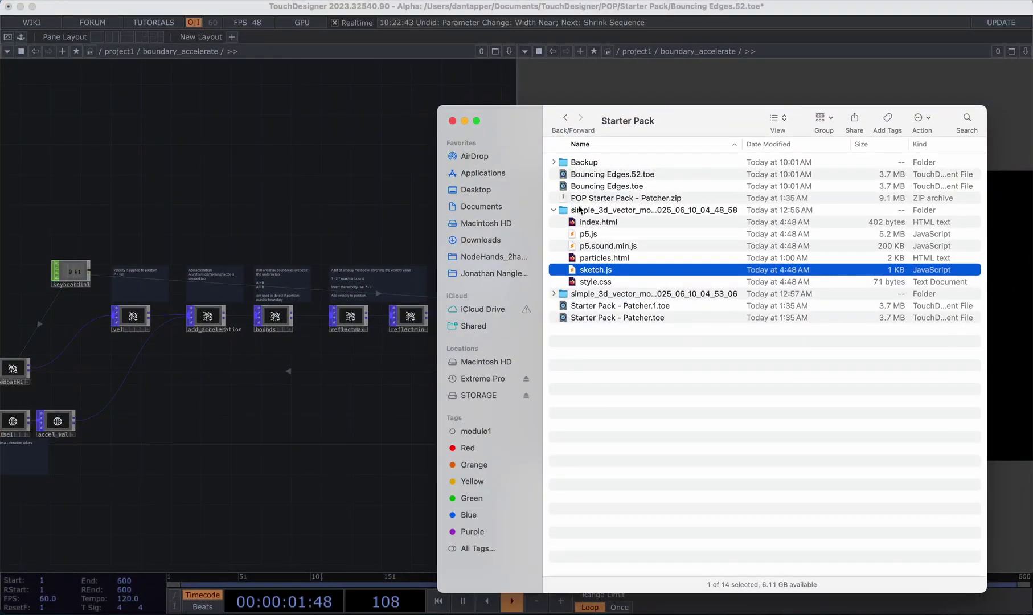
pyautogui.click(554, 210)
pyautogui.click(554, 222)
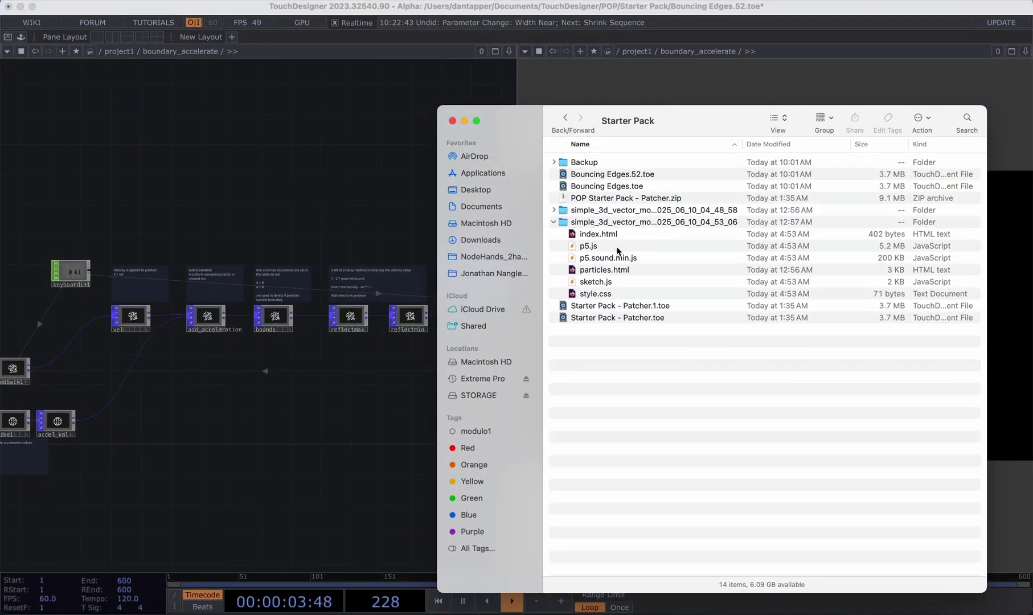
pyautogui.doubleClick(592, 235)
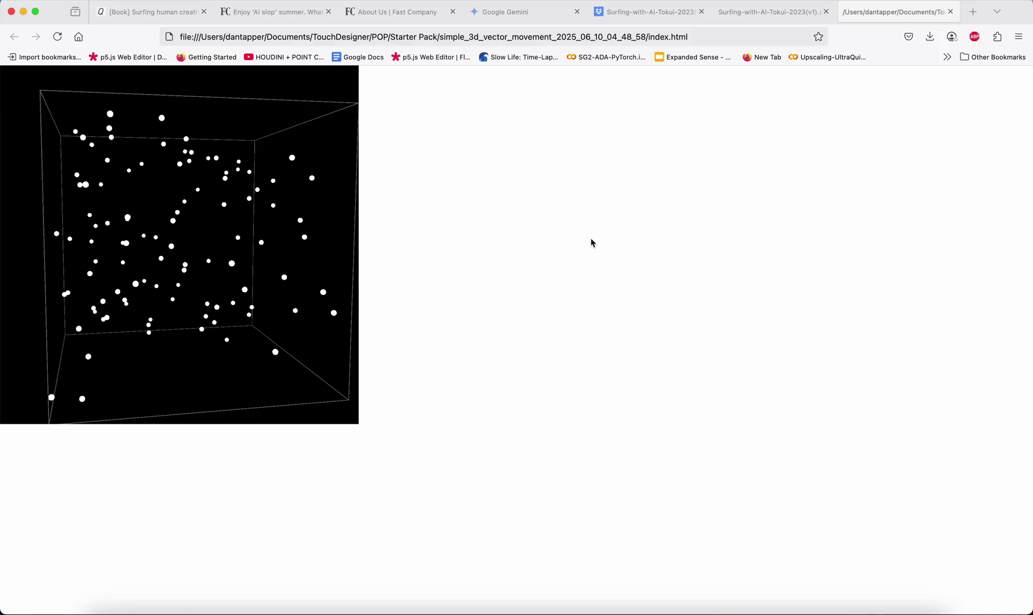
pyautogui.moveTo(222, 262); pyautogui.dragTo(4, 246)
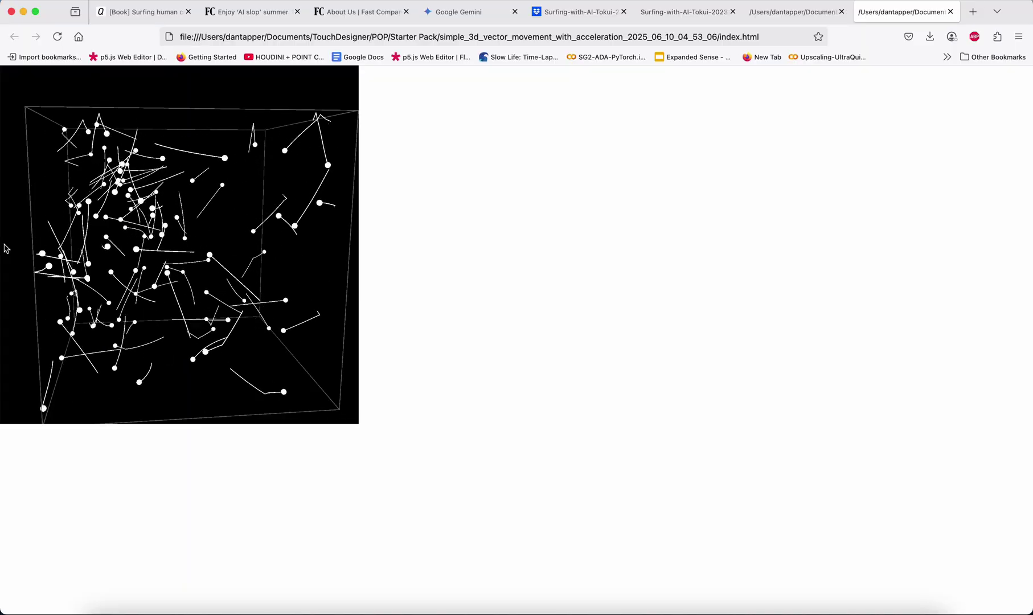
pyautogui.scroll(-5, 4, 249)
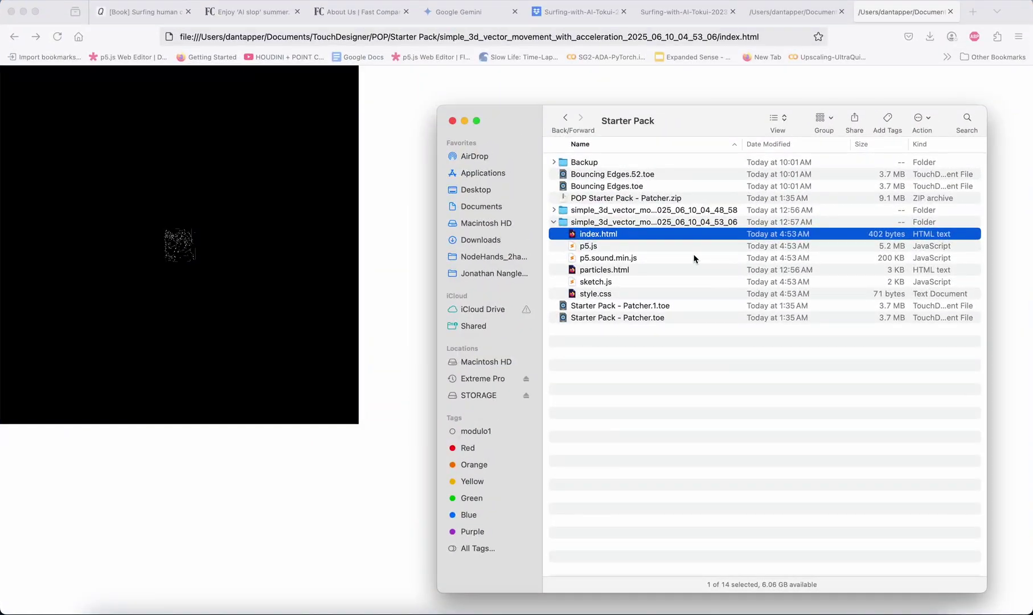
# Preview sketch.js from the acceleration folder and read how the Particle class updates acceleration, velocity, position and trail history
pyautogui.click(694, 257)
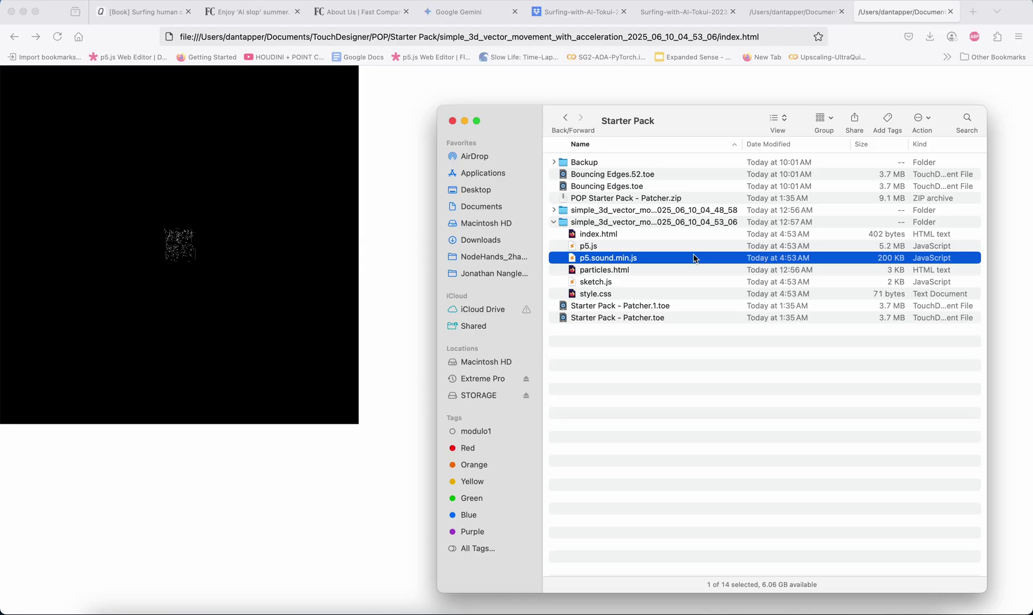
pyautogui.press('Down')
pyautogui.press('Down')
pyautogui.press('space')
pyautogui.scroll(-8, 689, 270)
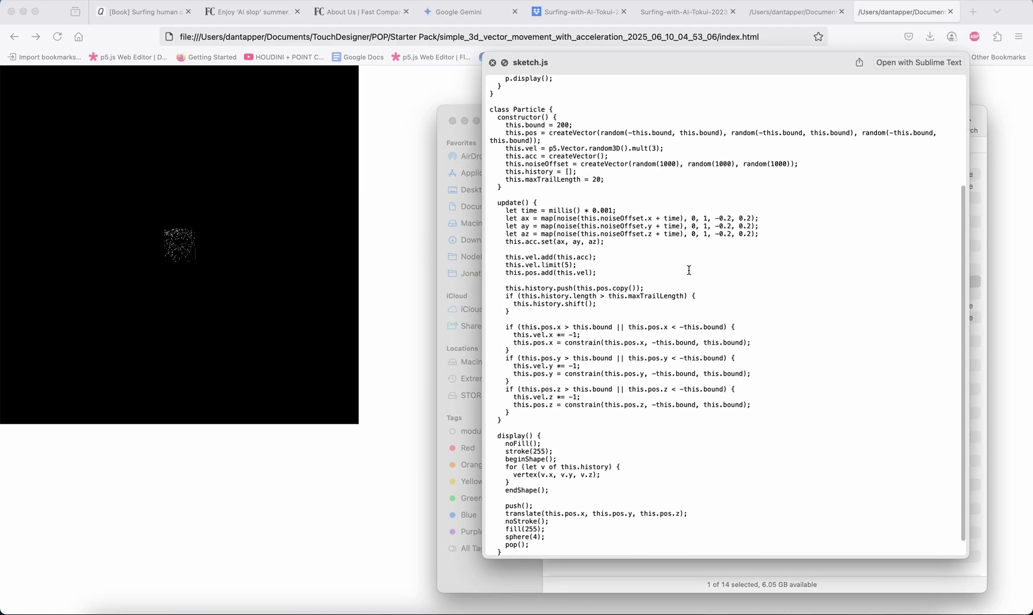
pyautogui.scroll(-1, 688, 270)
pyautogui.scroll(3, 554, 216)
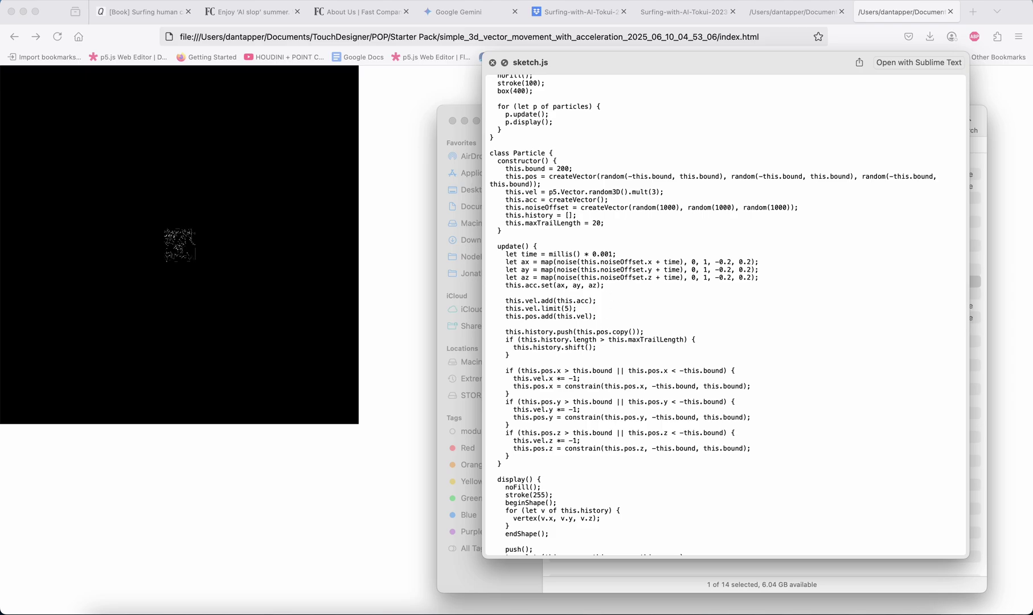
pyautogui.scroll(-2, 537, 352)
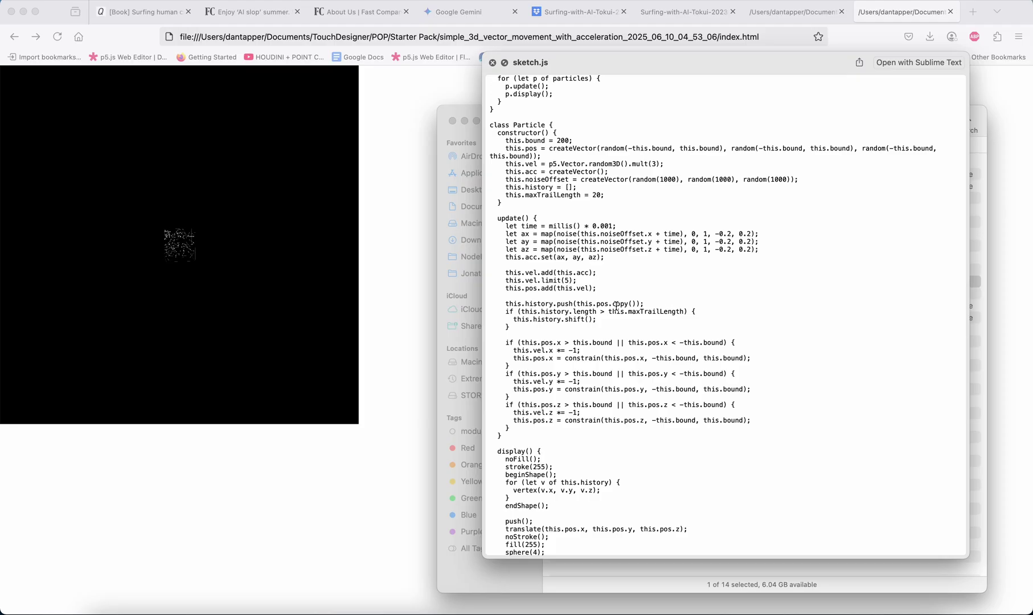
pyautogui.press('space')
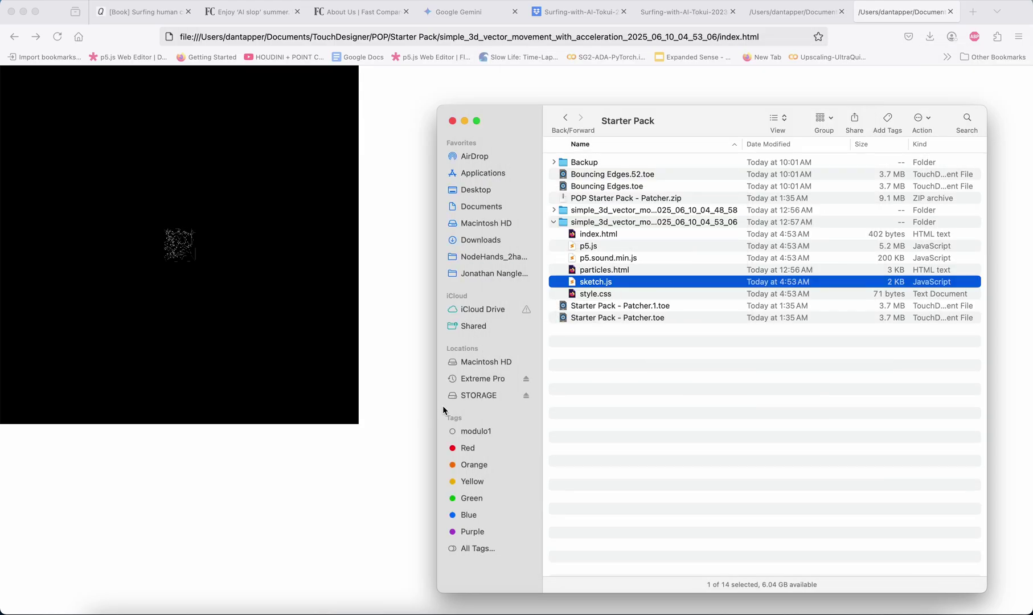
pyautogui.press('space')
# Switch back to TouchDesigner and look through the boundary_accelerate nodes from random1 and feedback1 to noise1, accel_val and vel
pyautogui.hotkey('ctrl', 'Up')
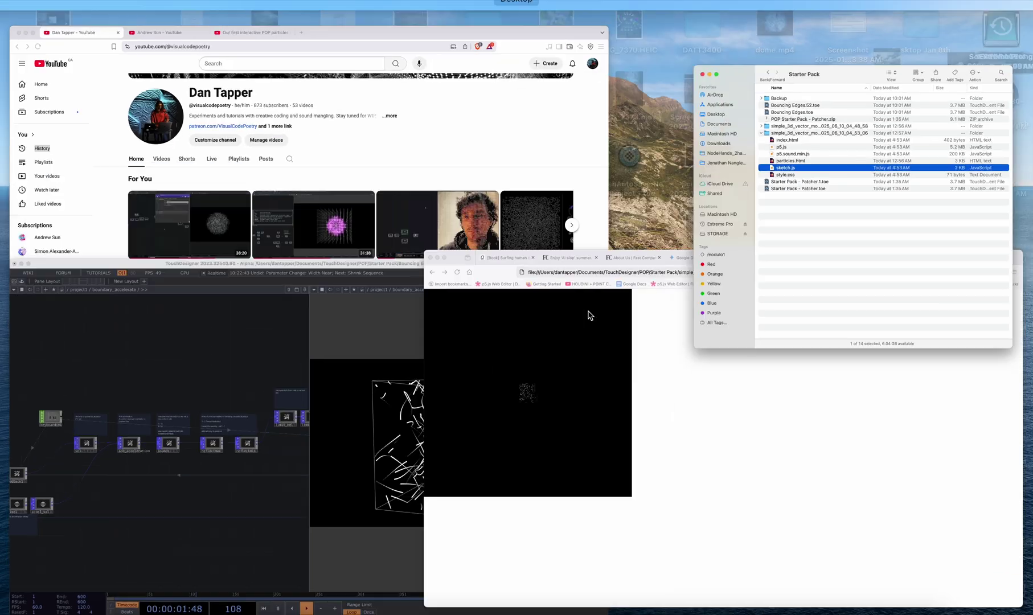
pyautogui.click(222, 515)
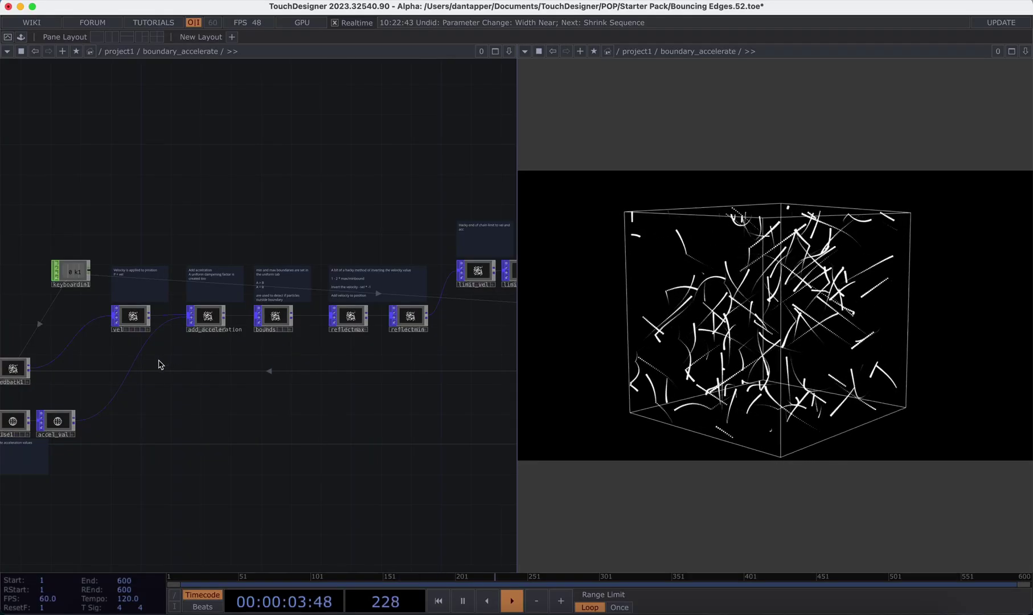
pyautogui.moveTo(244, 339); pyautogui.dragTo(267, 337)
pyautogui.scroll(3, 267, 337)
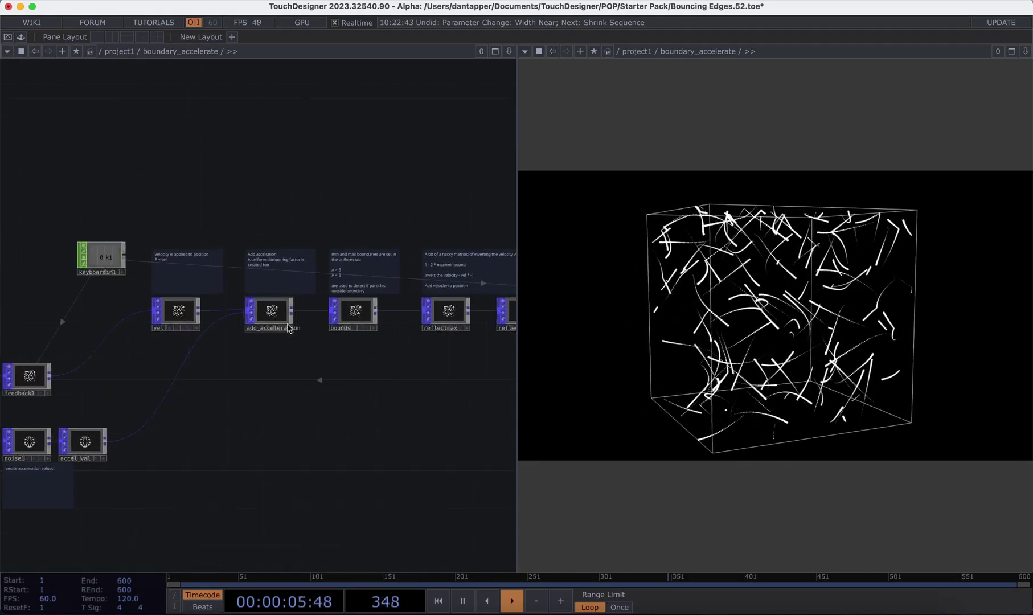
pyautogui.hscroll(-5, 87, 486)
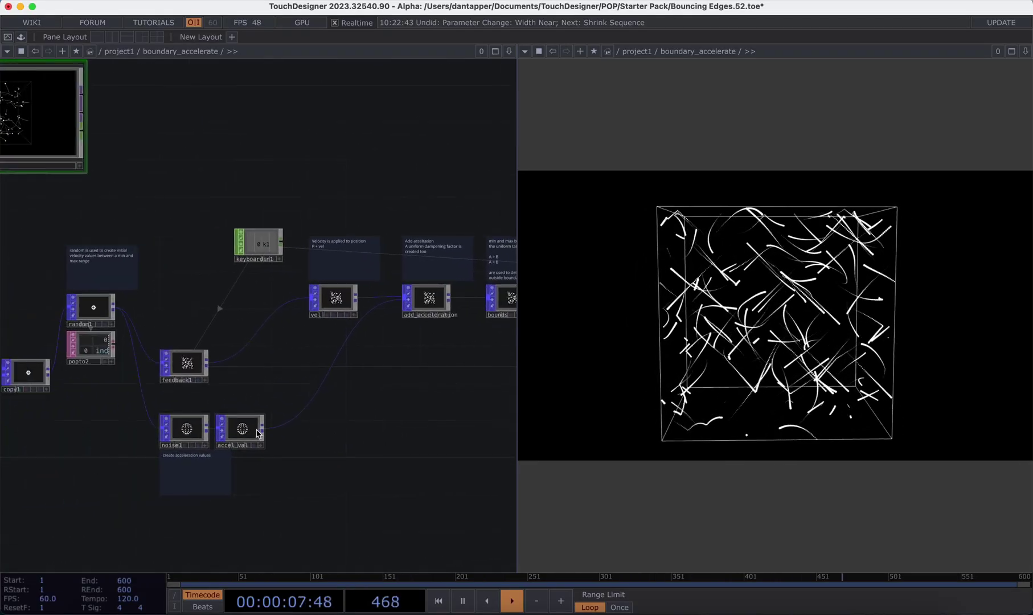
pyautogui.scroll(2, 243, 428)
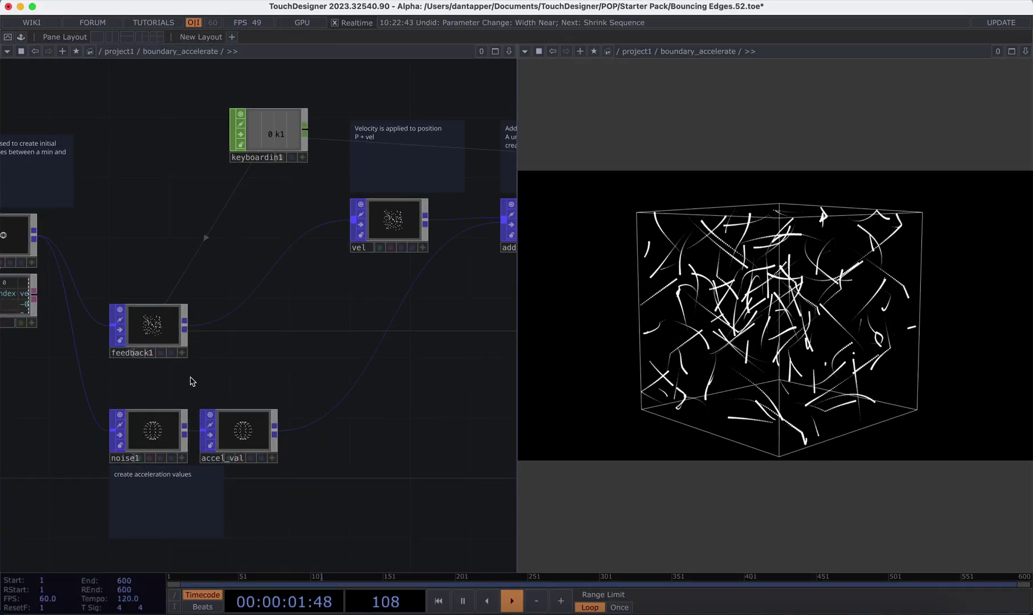
pyautogui.moveTo(192, 380); pyautogui.dragTo(377, 367)
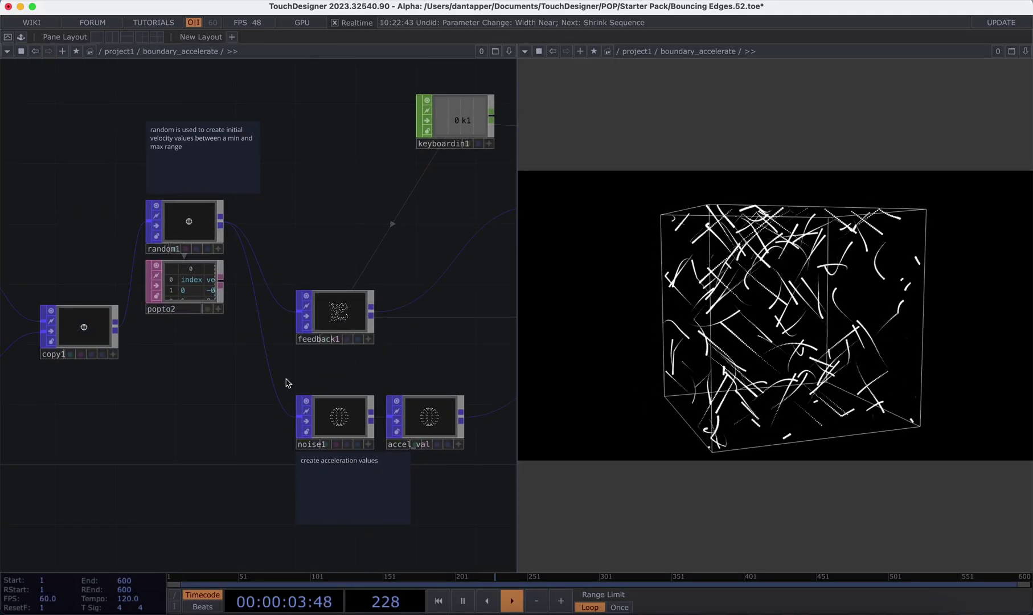
pyautogui.moveTo(295, 362); pyautogui.dragTo(72, 364)
# Examine noise1's Transform and Noise settings, including its Translate 4D and vel lookup attribute, and check the accel_val null
pyautogui.click(119, 420)
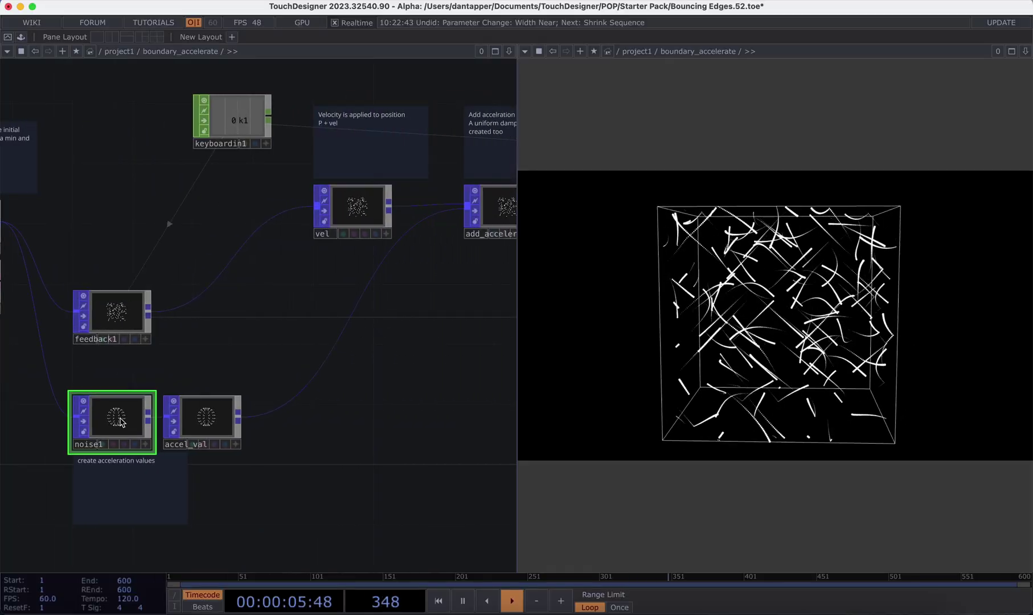
pyautogui.press('p')
pyautogui.click(259, 97)
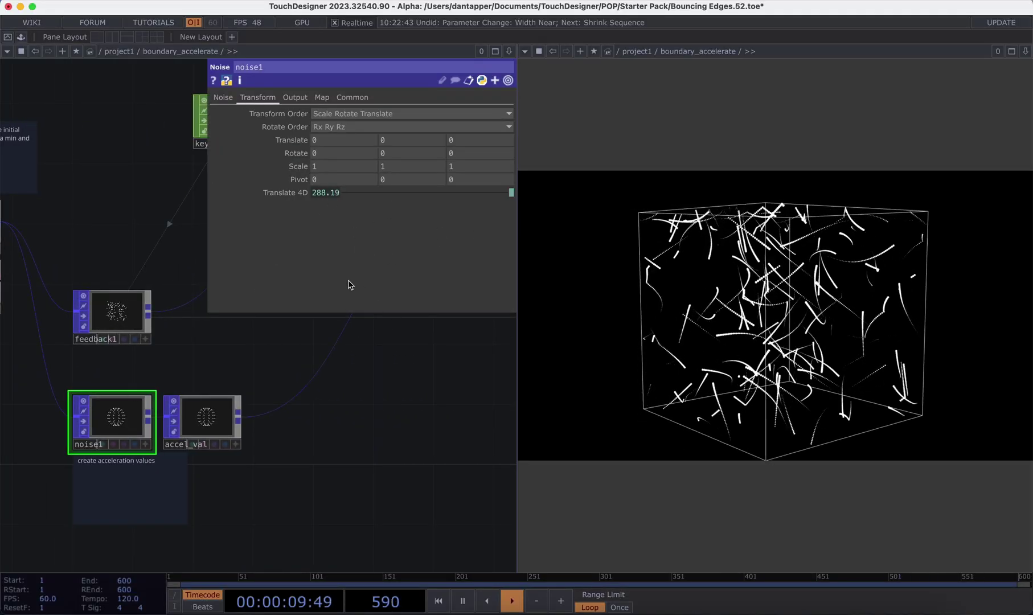
pyautogui.click(224, 98)
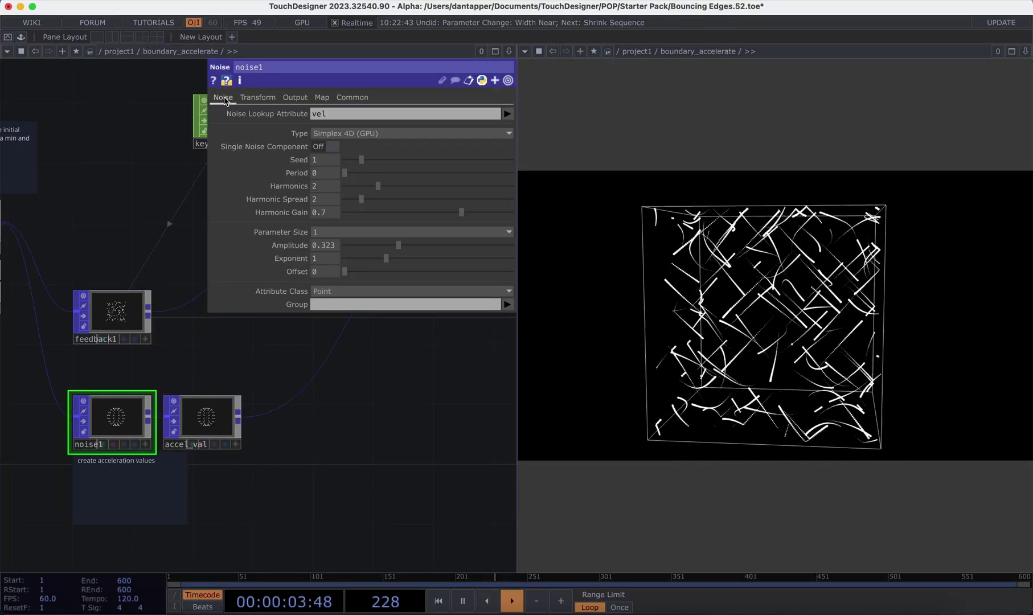
pyautogui.click(204, 411)
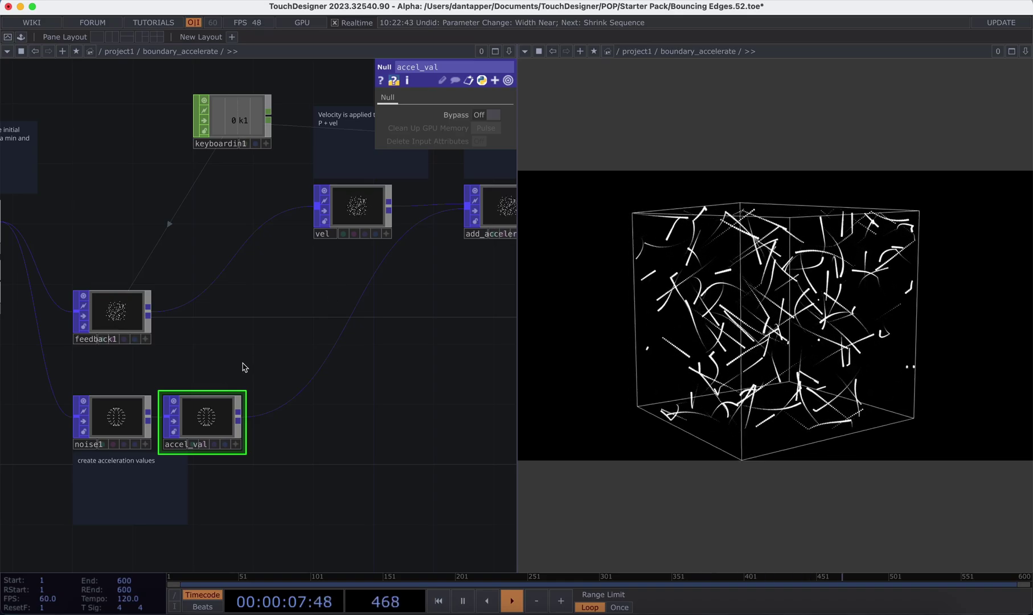
# Examine add_acceleration's Combine operations, which damp the acceleration and add it to the velocity
pyautogui.moveTo(229, 357); pyautogui.dragTo(206, 358)
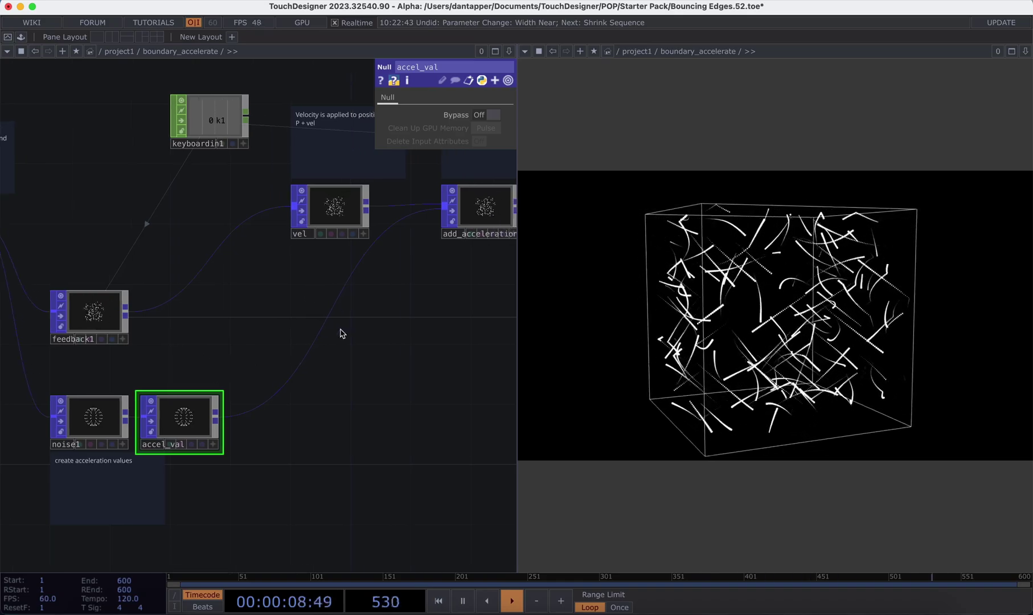
pyautogui.click(487, 216)
pyautogui.click(372, 97)
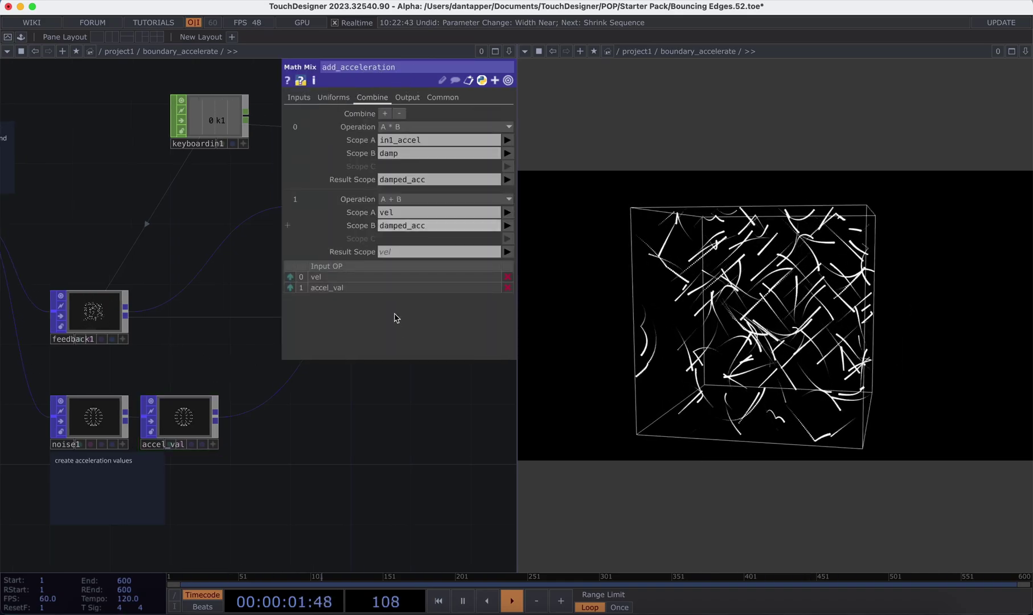
pyautogui.moveTo(339, 428); pyautogui.dragTo(261, 471)
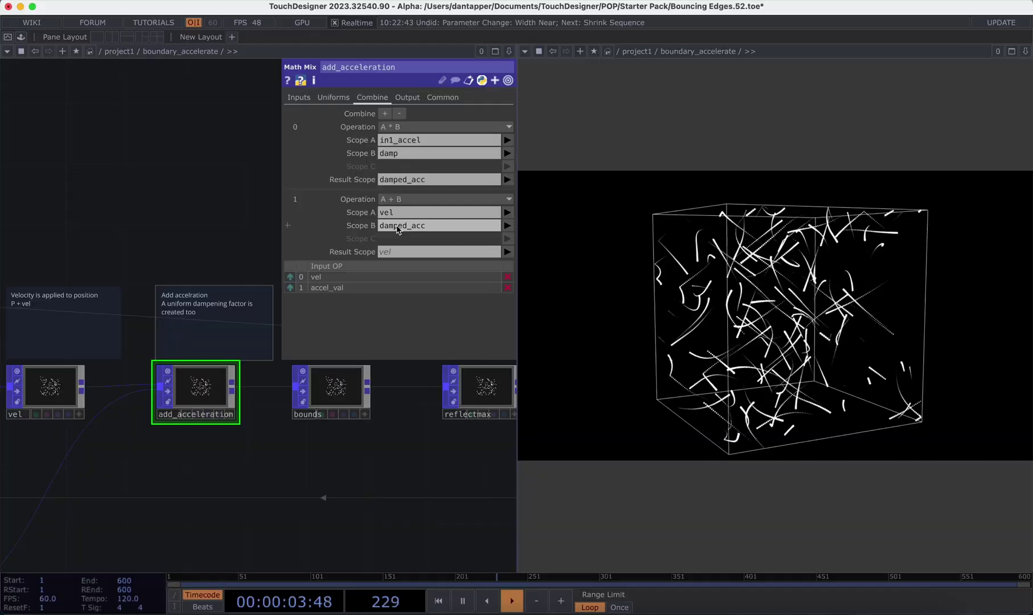
# Switch to the Starter Pack folder in Finder and preview sketch.js again beside the add_acceleration settings
pyautogui.hotkey('ctrl', 'Up')
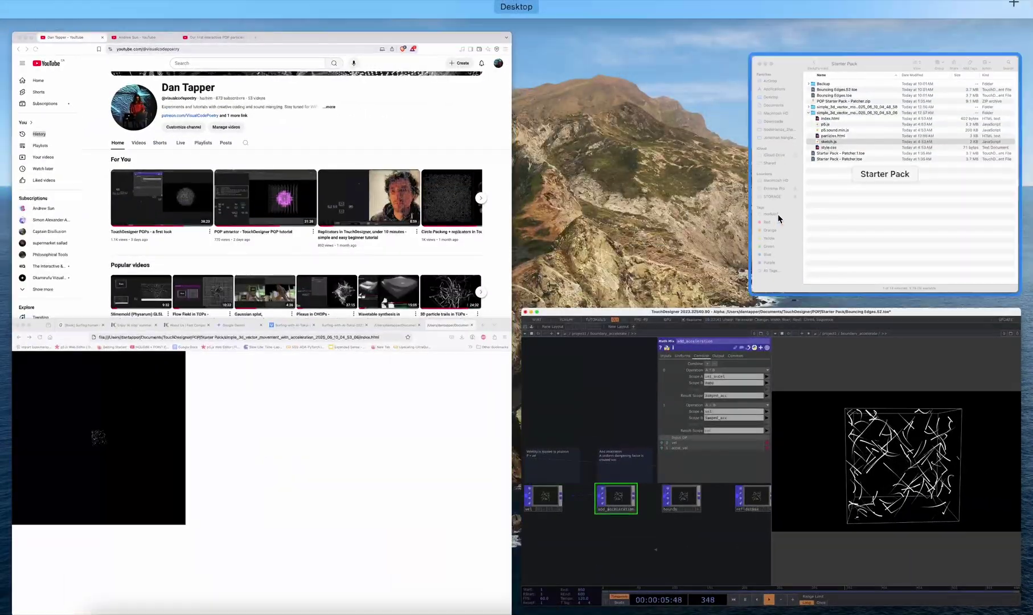
pyautogui.click(778, 218)
pyautogui.press('space')
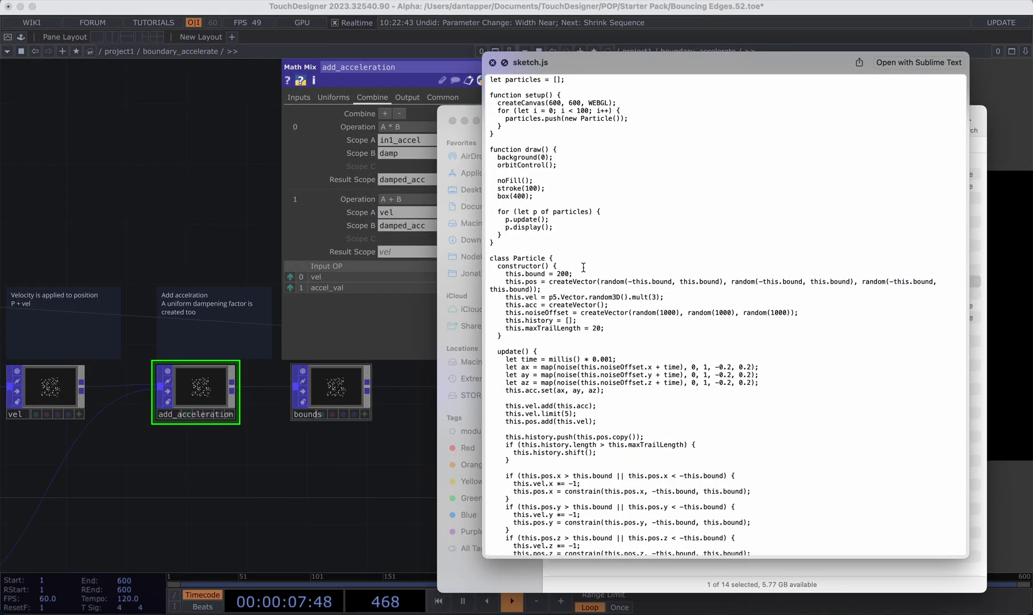
# Close the sketch.js preview, switch to the browser, and view the running p5.js acceleration sketch zoomed and rotated from different angles
pyautogui.press('space')
pyautogui.hotkey('ctrl', 'Up')
pyautogui.click(236, 464)
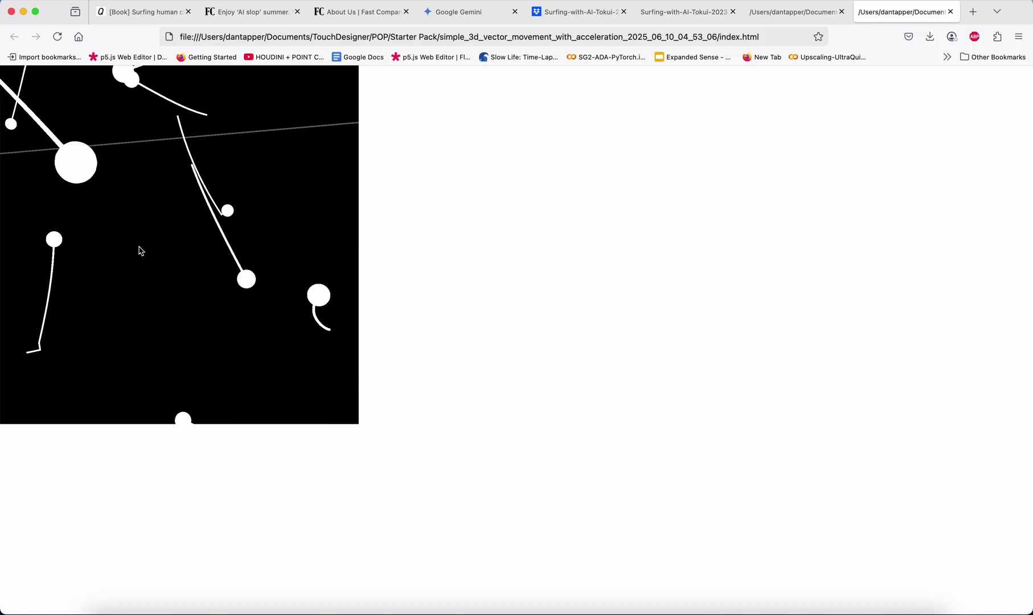
pyautogui.scroll(-10, 138, 246)
pyautogui.scroll(5, 137, 245)
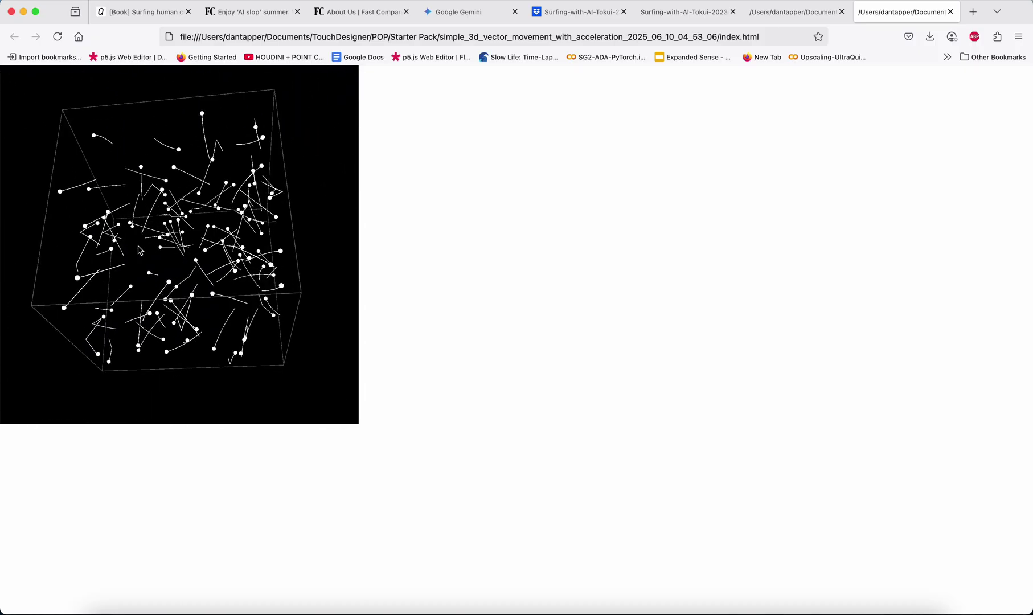
pyautogui.scroll(5, 138, 250)
pyautogui.moveTo(138, 250); pyautogui.dragTo(94, 230)
# Switch back to TouchDesigner and examine add_acceleration's damp uniform and the Combine operations that use it
pyautogui.hotkey('ctrl', 'Up')
pyautogui.click(256, 441)
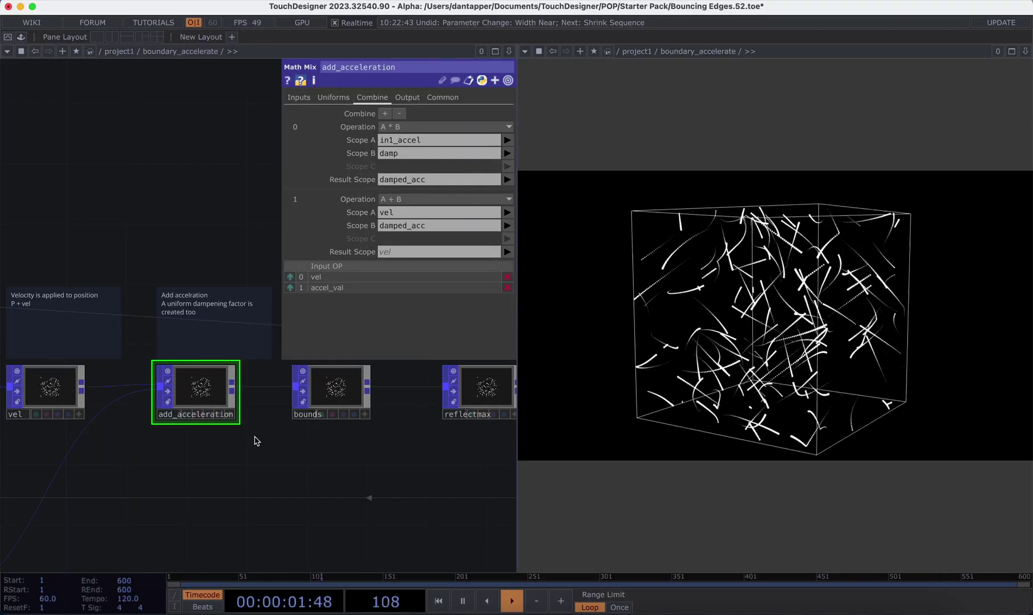
pyautogui.click(328, 100)
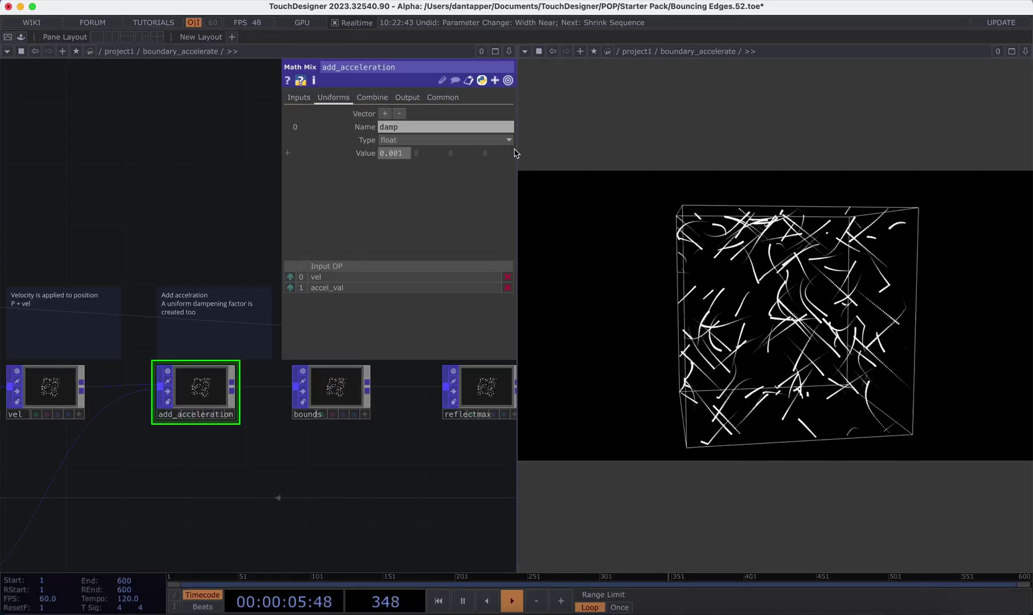
pyautogui.click(376, 99)
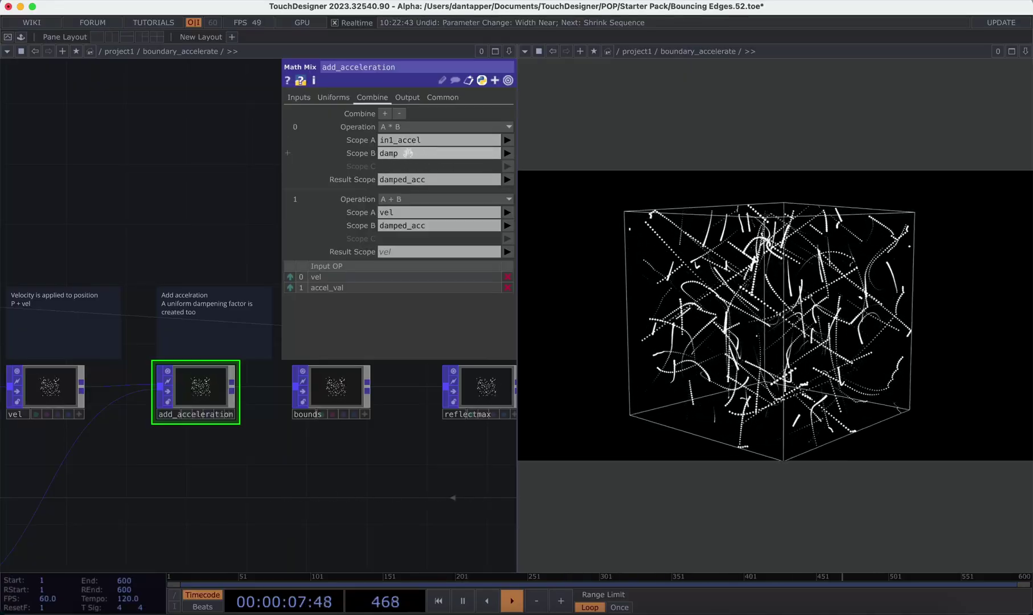
# Set add_acceleration's damp uniform to 1 to compare the particle motion, and restore it to 0.001
pyautogui.click(342, 97)
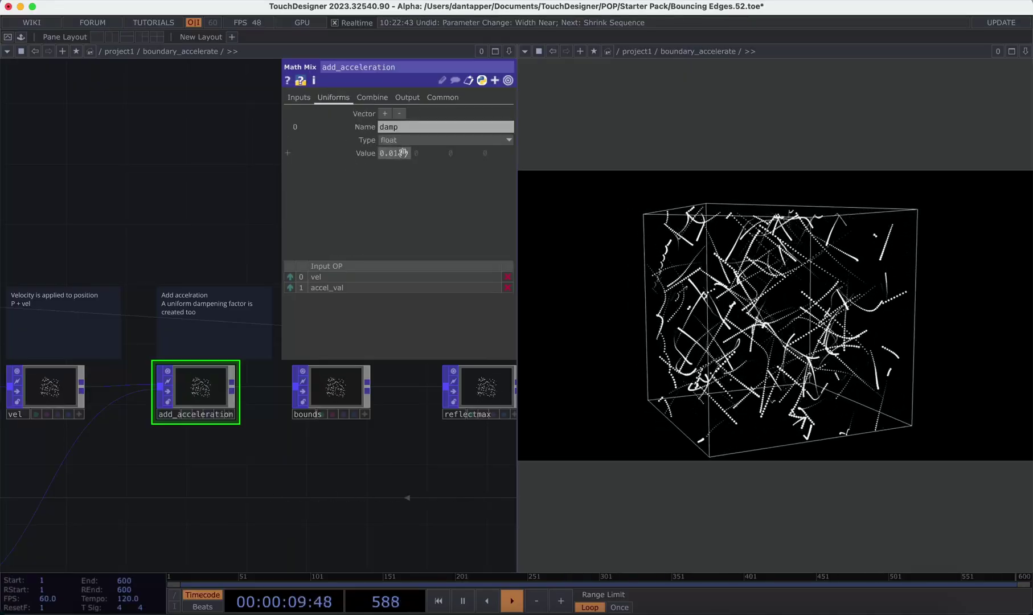
pyautogui.moveTo(212, 147); pyautogui.dragTo(197, 156)
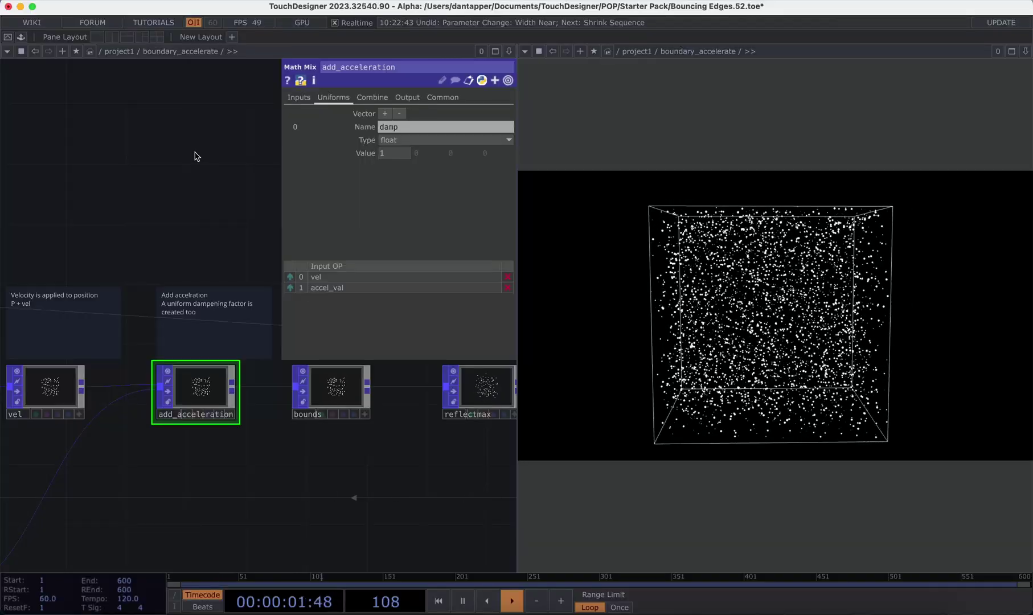
pyautogui.click(372, 99)
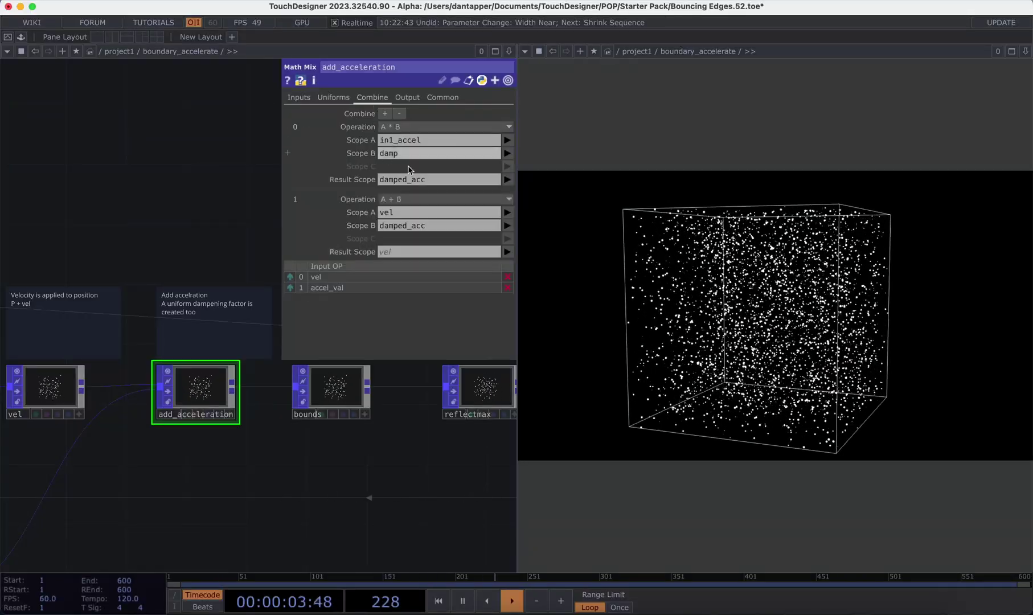
pyautogui.click(336, 99)
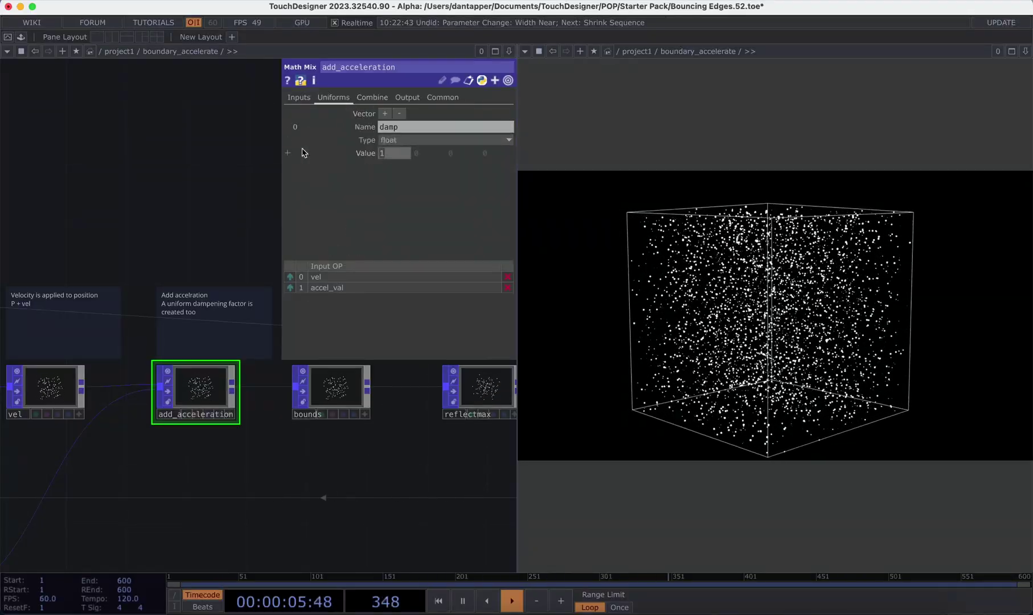
pyautogui.write('0.001')
pyautogui.press('Return')
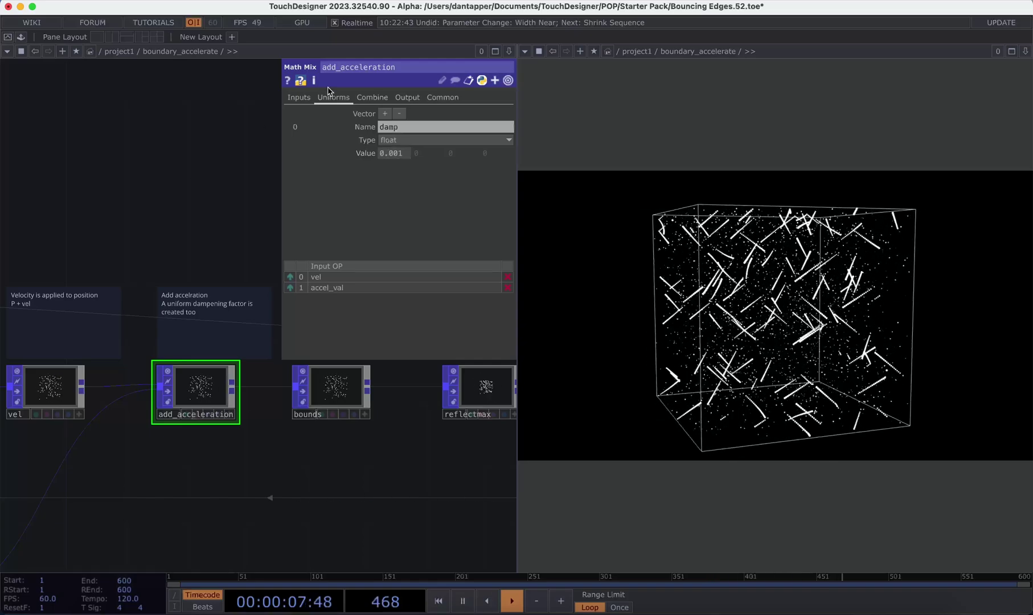
pyautogui.click(370, 99)
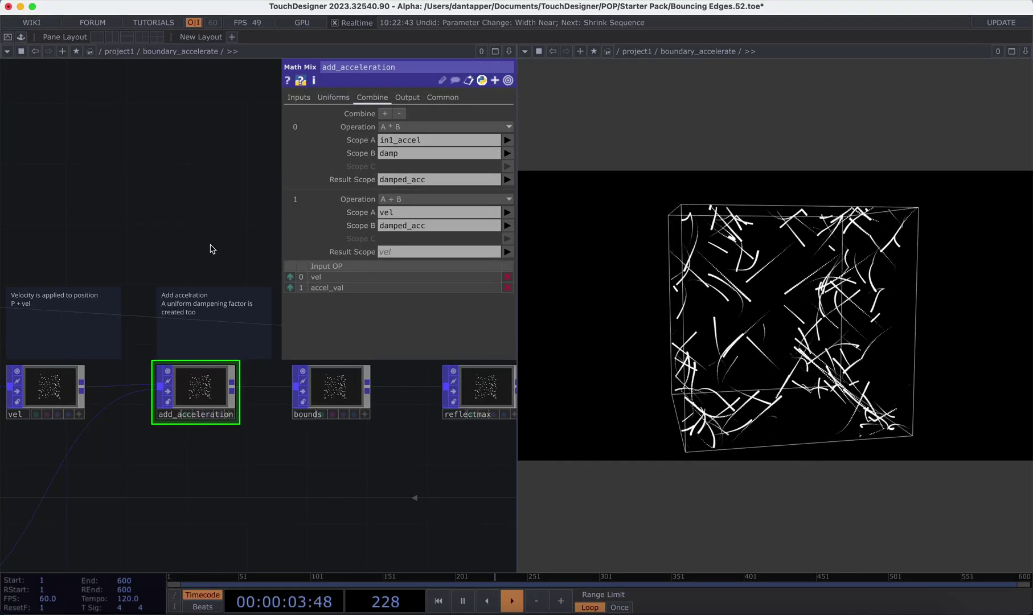
# Leave boundary_accelerate for project1 and open boundary_2's output in a floating viewer beside the network
pyautogui.scroll(-6, 208, 252)
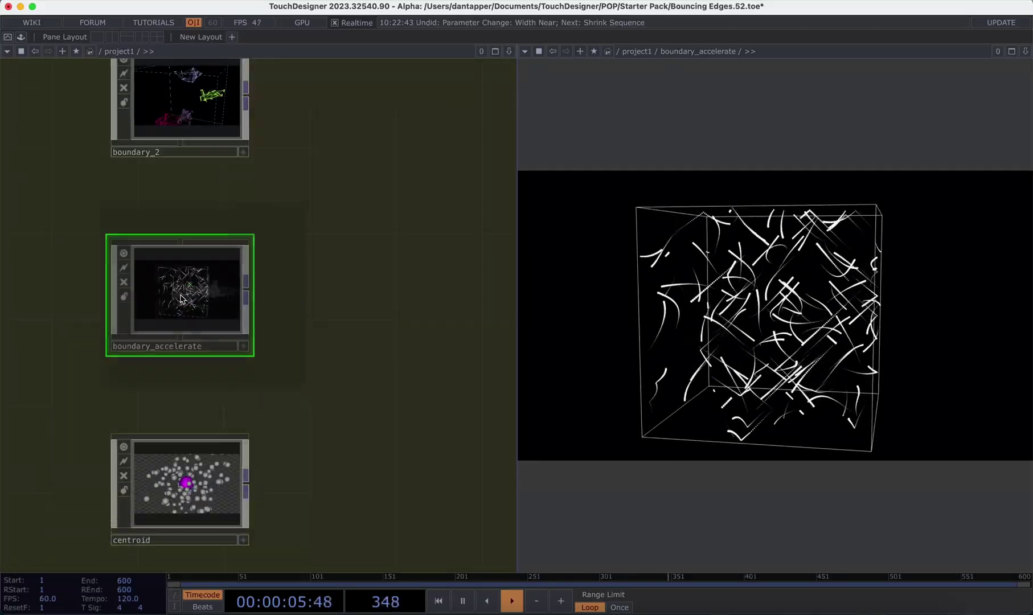
pyautogui.doubleClick(185, 234)
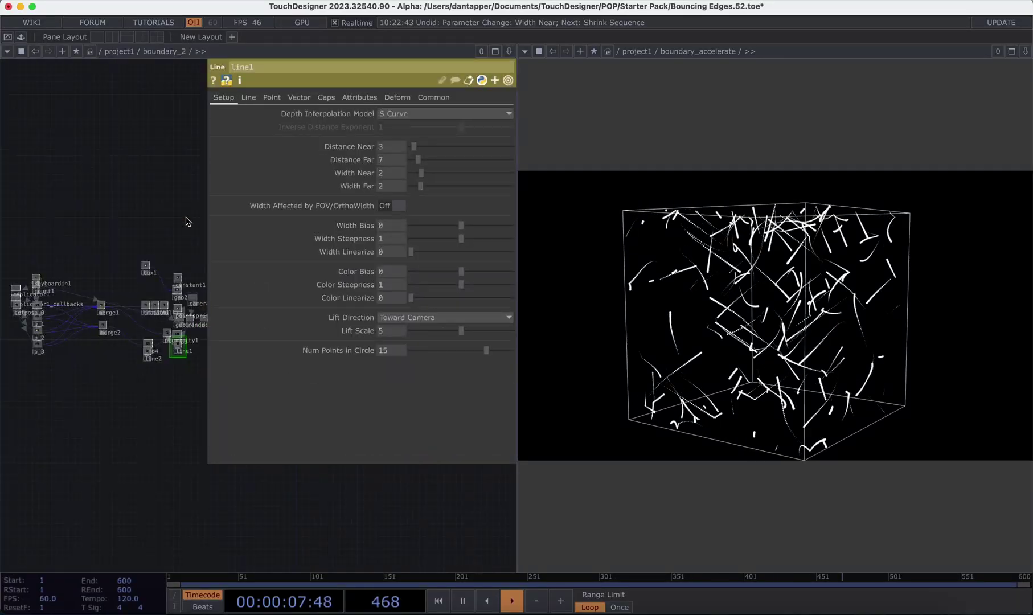
pyautogui.scroll(-6, 55, 367)
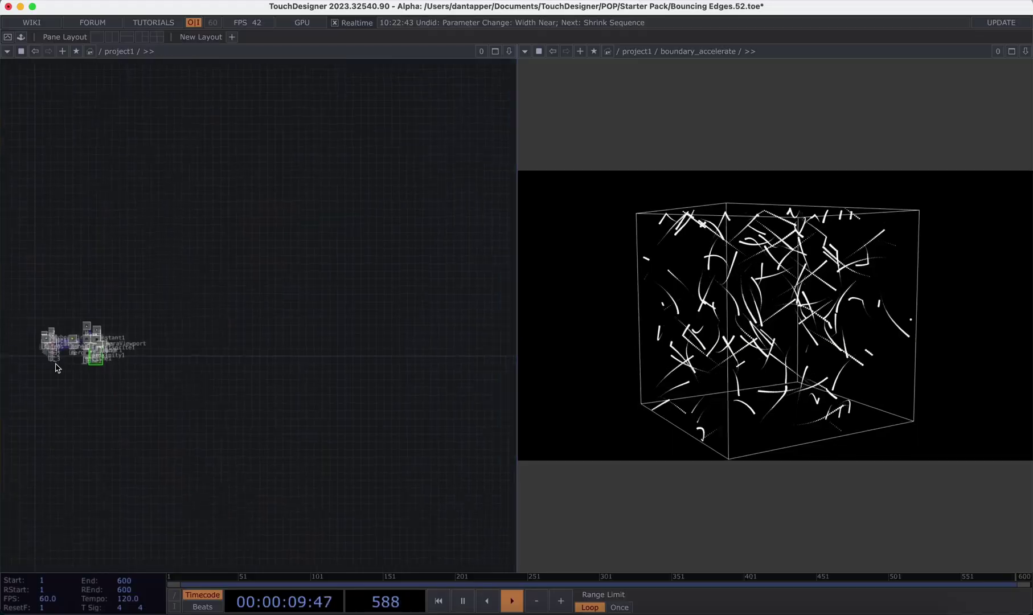
pyautogui.rightClick(54, 369)
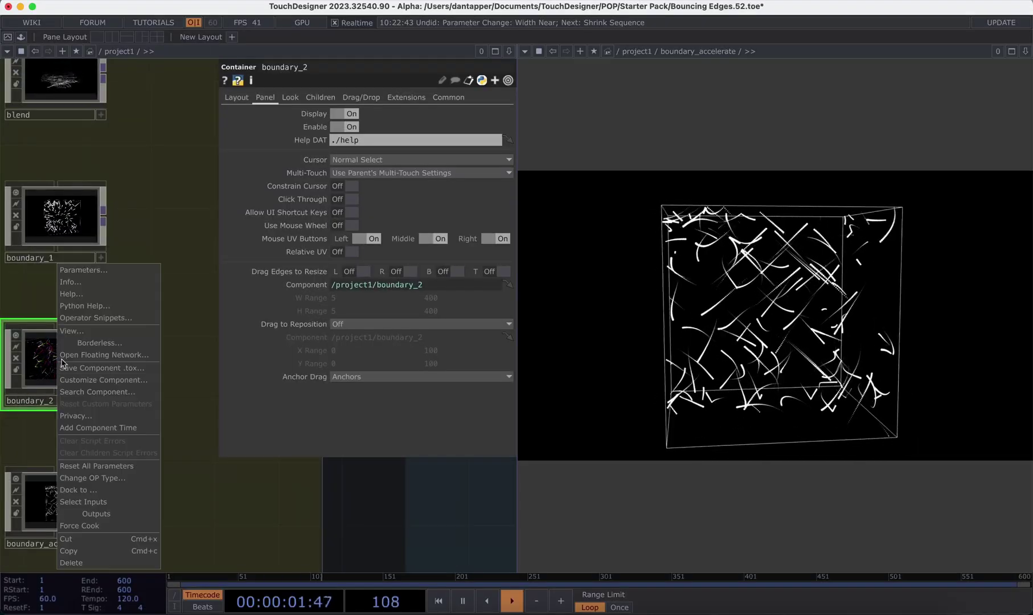
pyautogui.click(74, 333)
pyautogui.moveTo(234, 122); pyautogui.dragTo(633, 64)
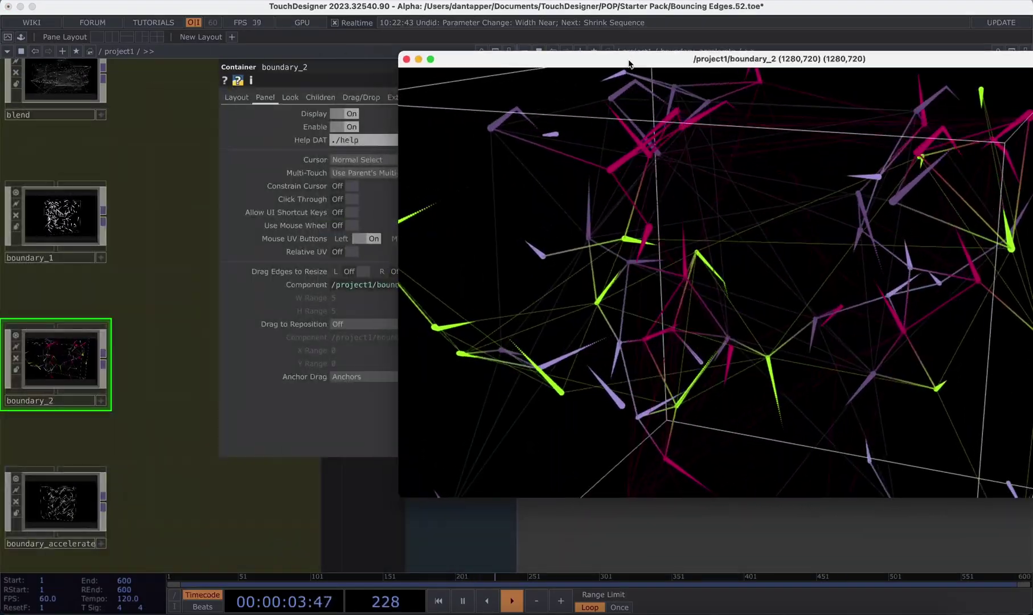
# Enter the boundary_2 network, hide the parameters, and inspect the p_0 to p_3 components and the output from another angle
pyautogui.doubleClick(32, 336)
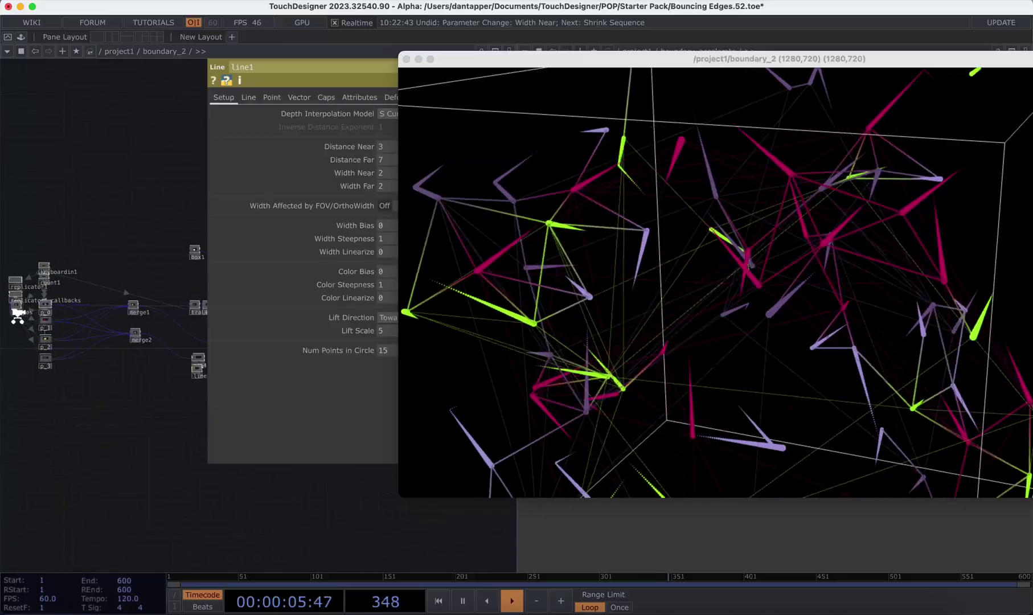
pyautogui.scroll(4, 18, 316)
pyautogui.press('p')
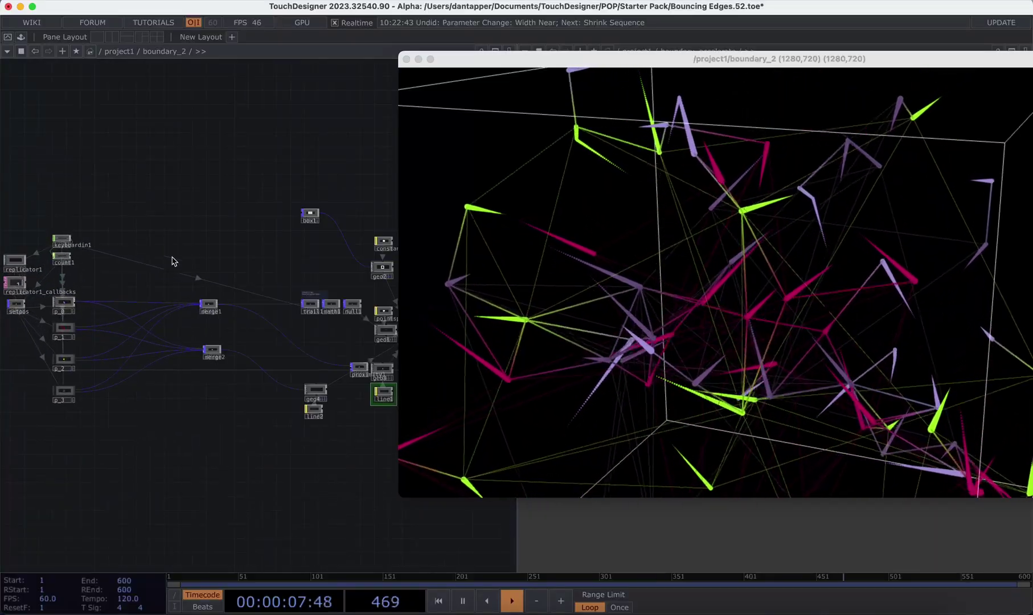
pyautogui.moveTo(208, 227); pyautogui.dragTo(270, 226)
pyautogui.click(400, 153)
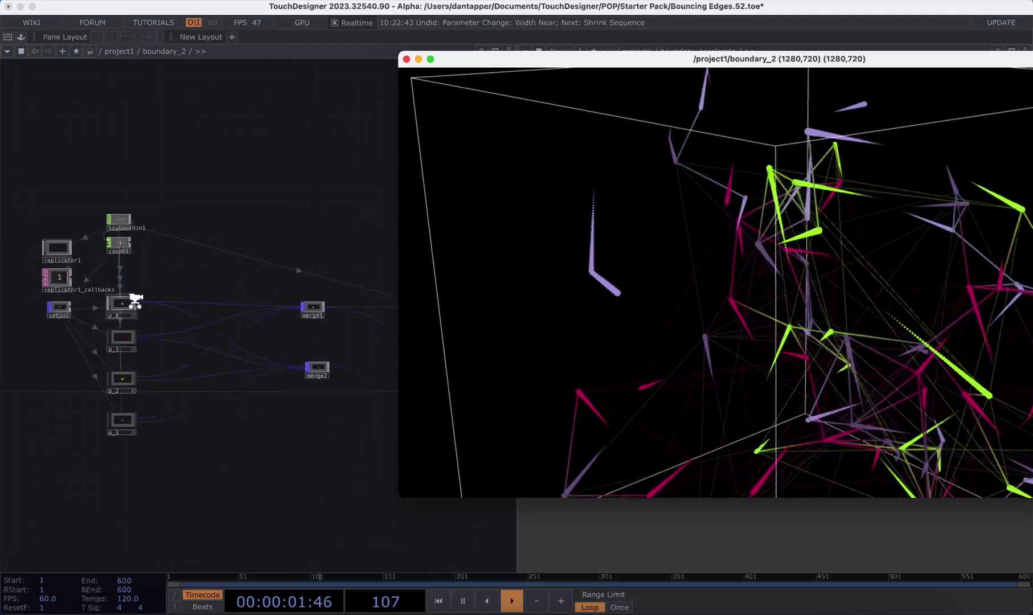
pyautogui.scroll(6, 133, 300)
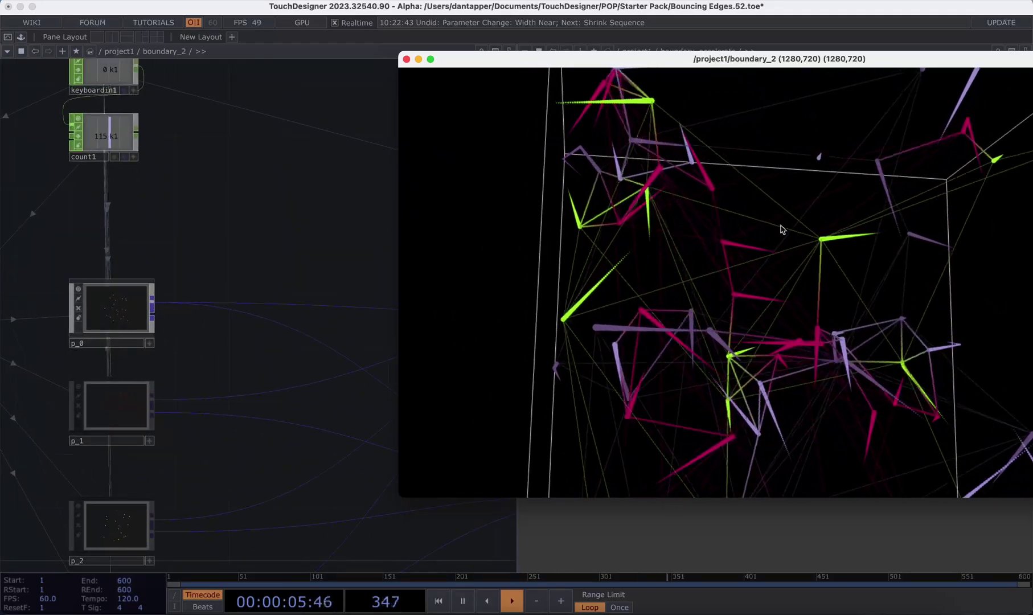
# Trigger the keyboardin1 reset repeatedly to restart the boundary_2 particle groups while watching the floating viewer
pyautogui.click(279, 238)
pyautogui.press('space')
pyautogui.press('space')
pyautogui.press('space')
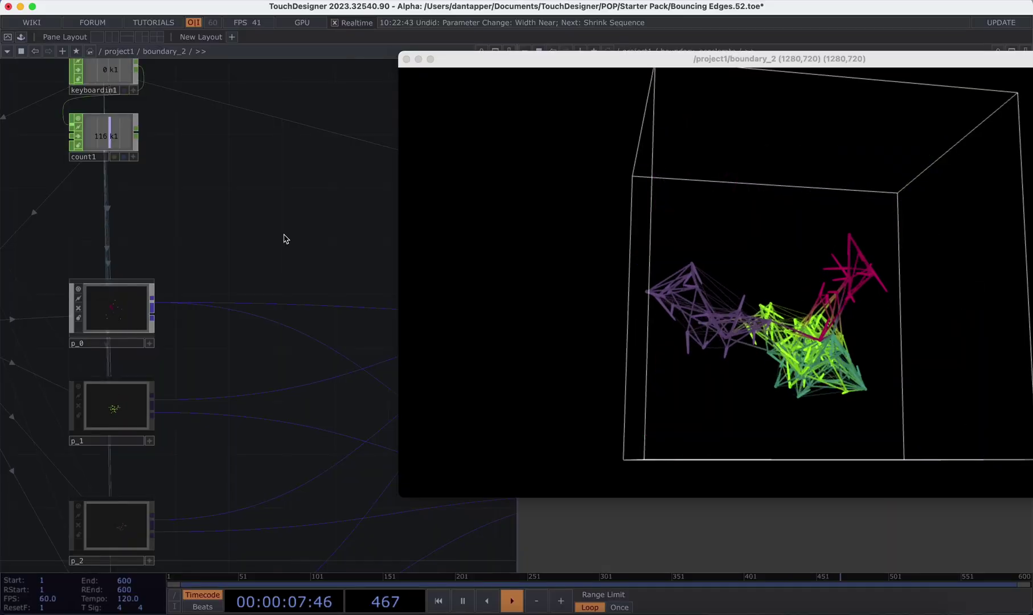
pyautogui.press('space')
pyautogui.press('space')
pyautogui.press('space')
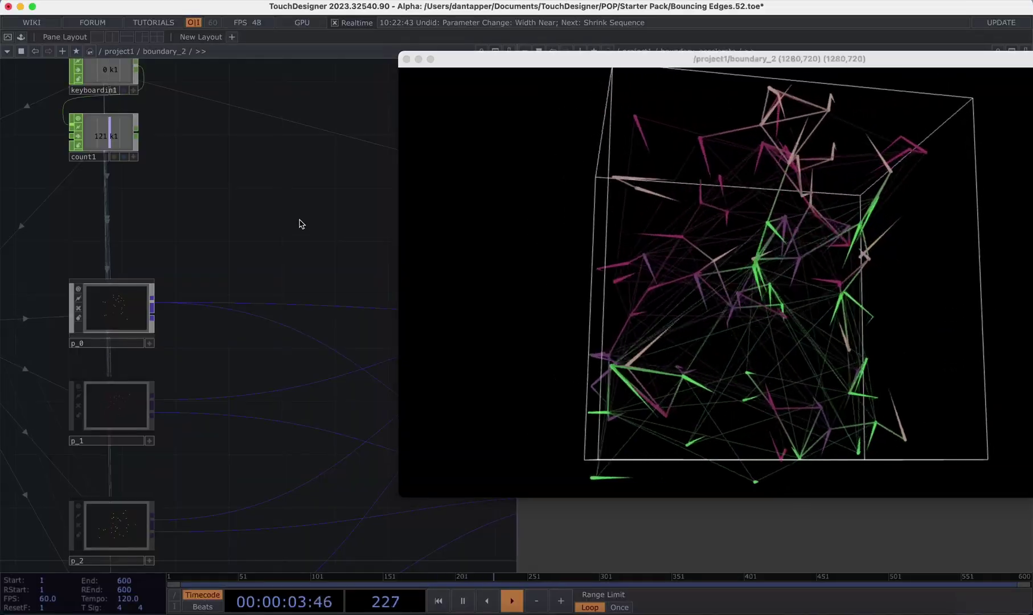
pyautogui.press('space')
pyautogui.press('space')
pyautogui.press('space')
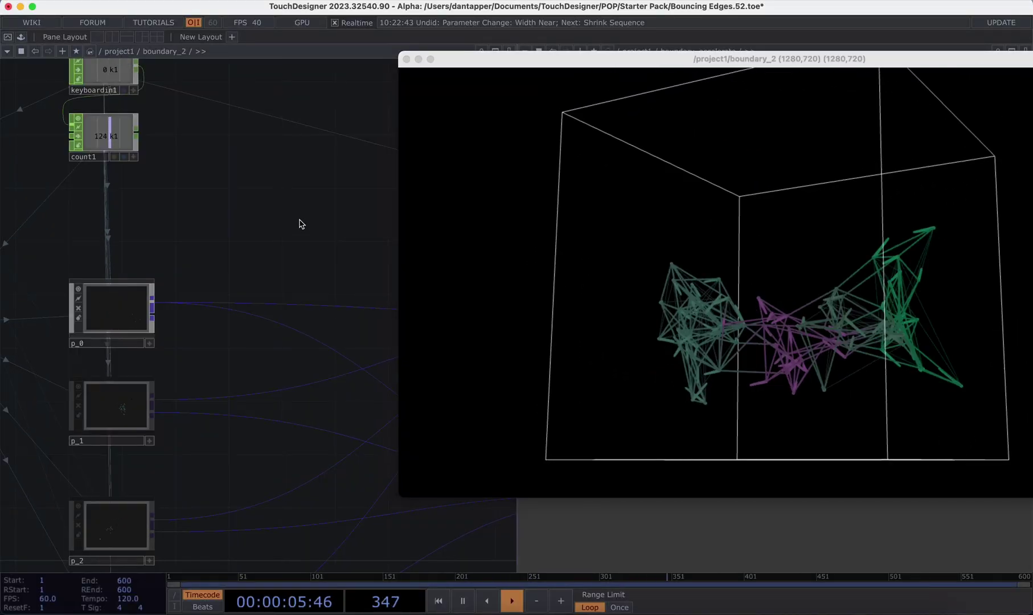
# Enter the p_0 component, close the floating boundary_2 viewer, and show the network in a single full-width pane
pyautogui.click(109, 320)
pyautogui.doubleClick(106, 311)
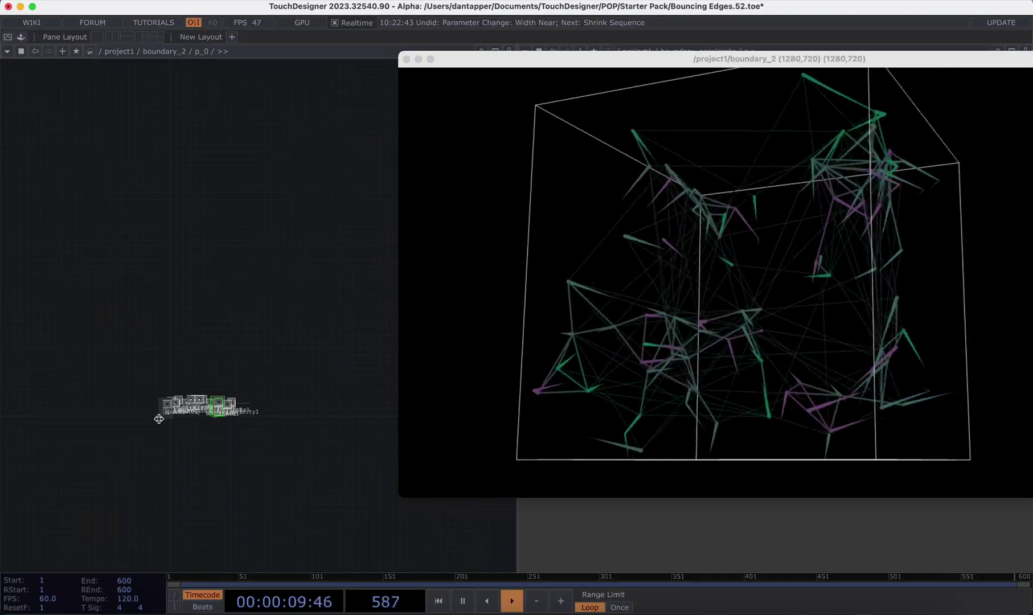
pyautogui.scroll(5, 169, 427)
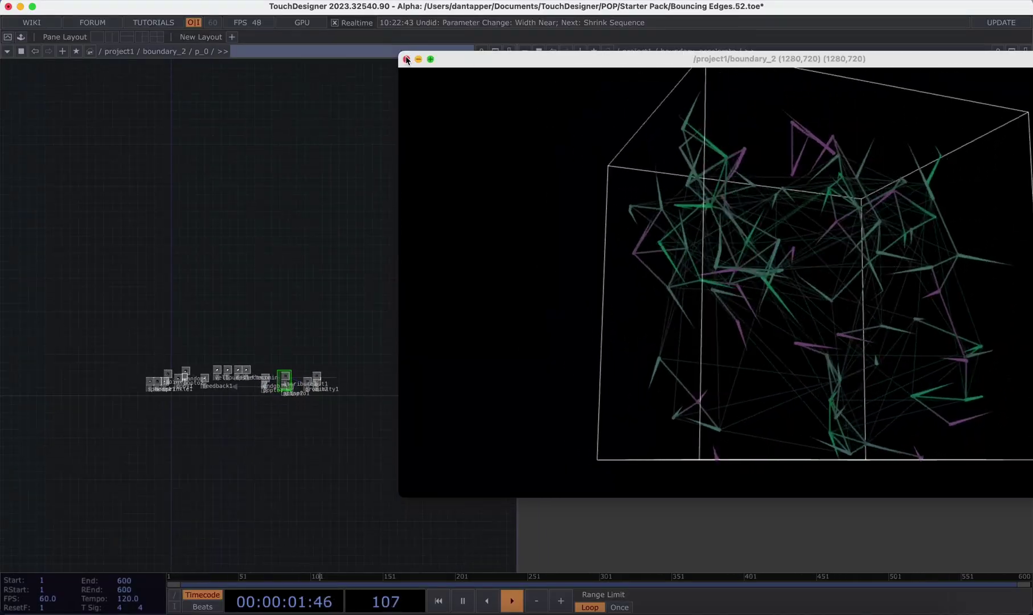
pyautogui.click(406, 59)
pyautogui.hotkey('alt', 'w')
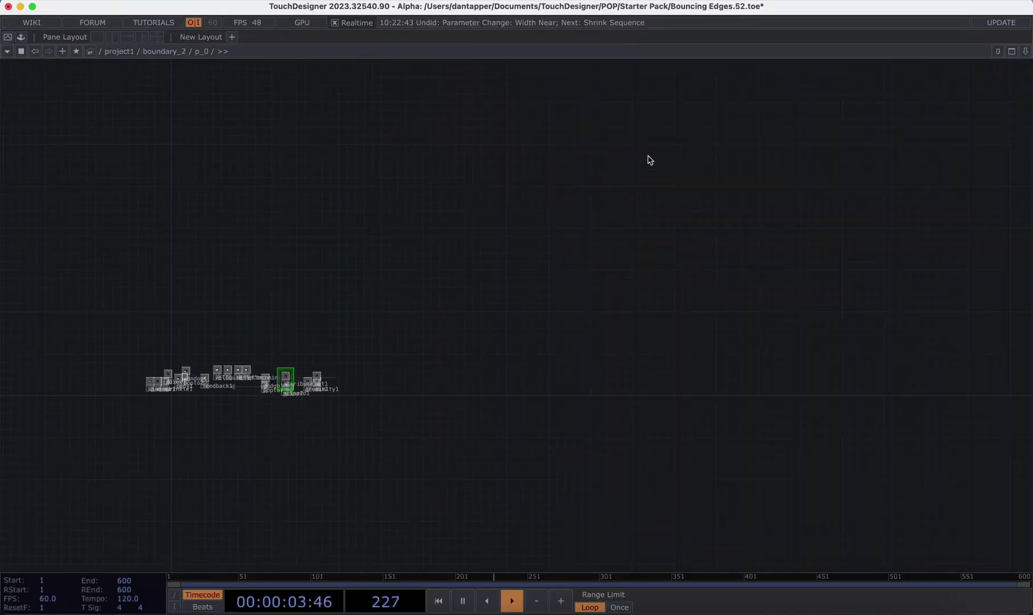
# Examine sphere1's Translate expressions in p_0, which read point positions from setpos using the parent's digits
pyautogui.scroll(10, 126, 391)
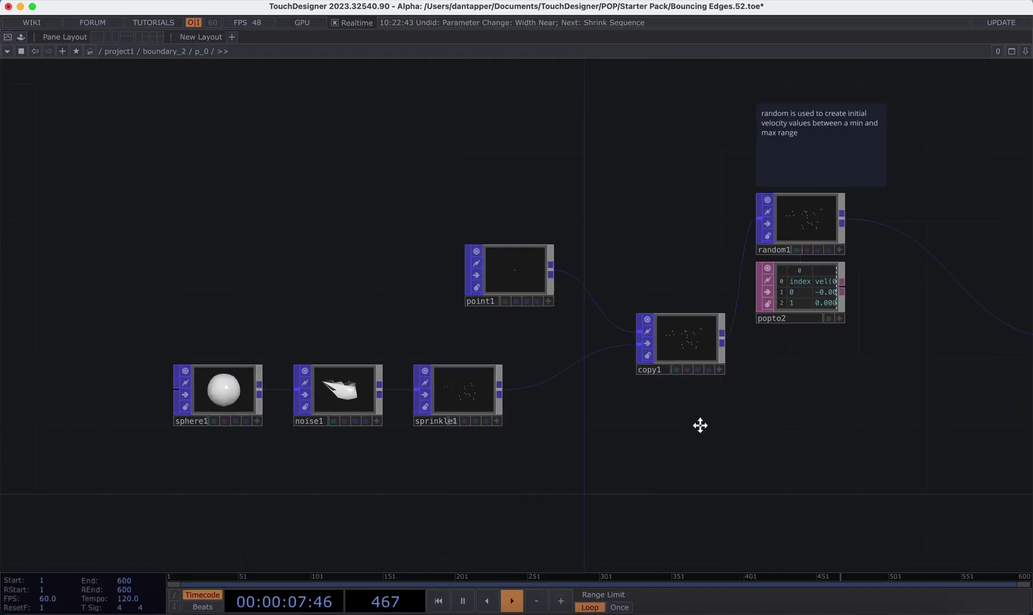
pyautogui.hscroll(4, 175, 374)
pyautogui.click(175, 374)
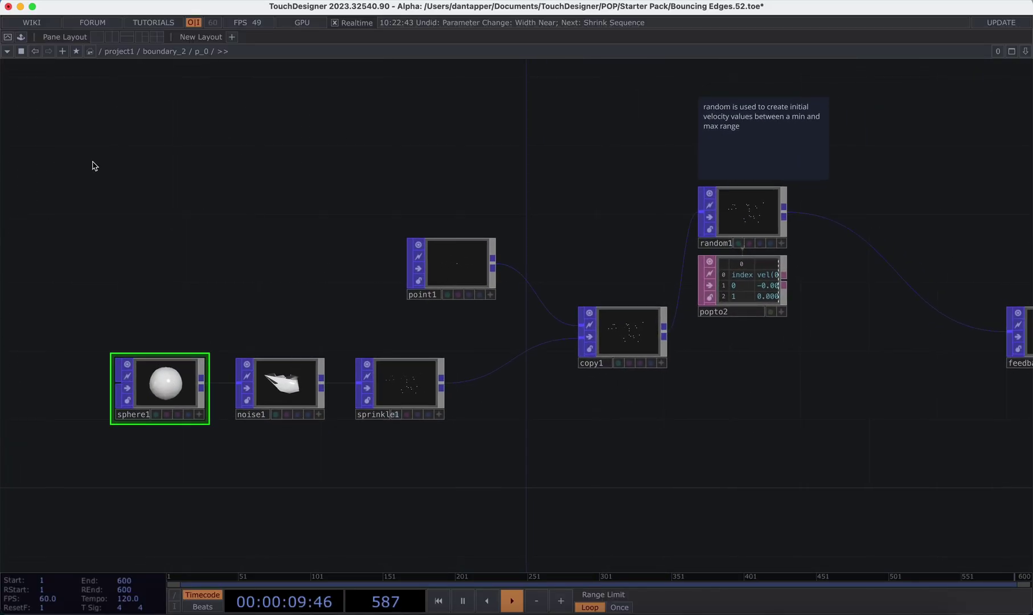
pyautogui.press('p')
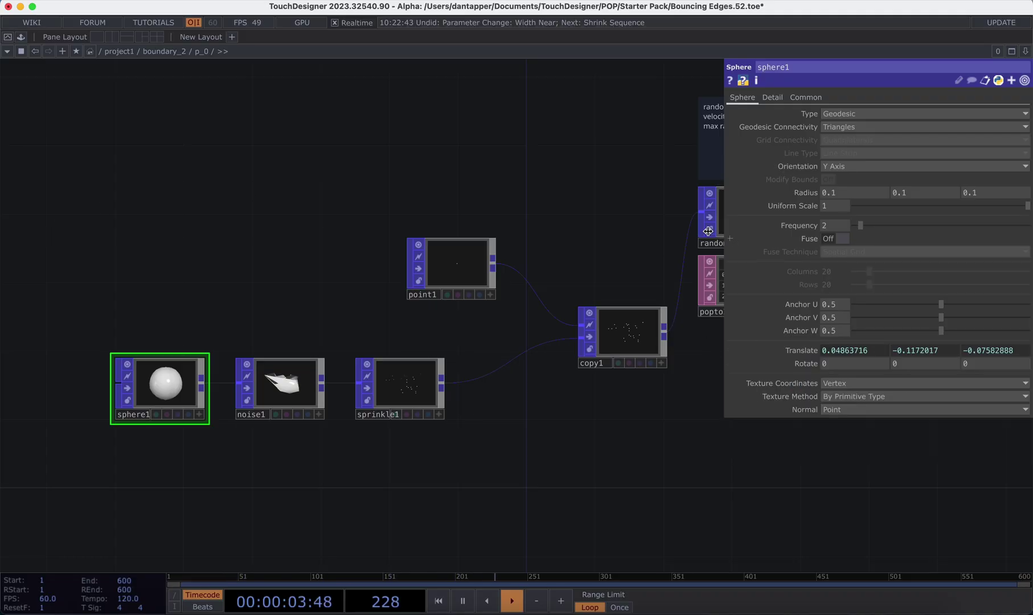
pyautogui.moveTo(707, 231); pyautogui.dragTo(53, 320)
pyautogui.click(194, 350)
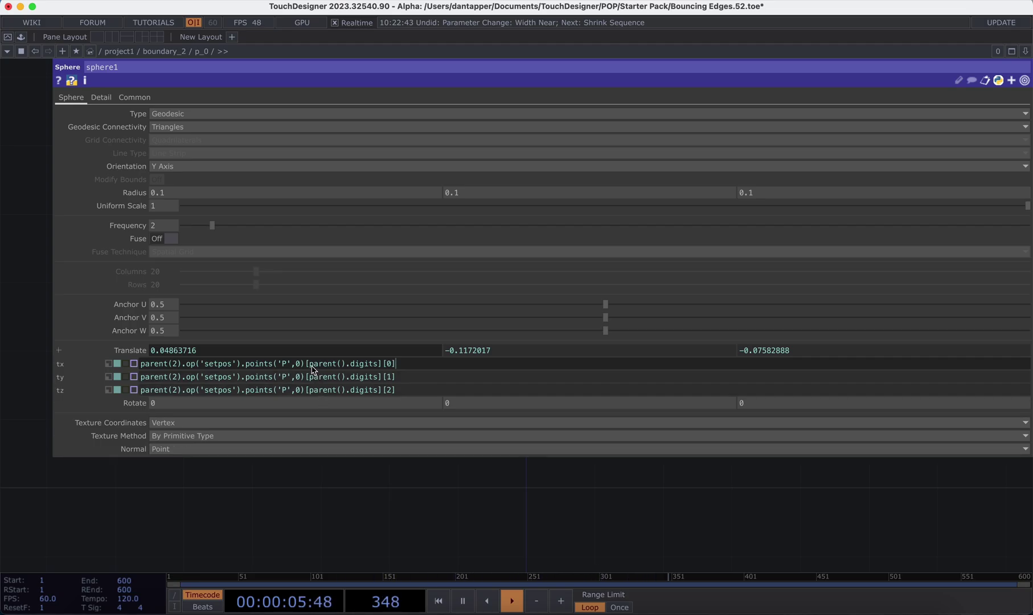
pyautogui.moveTo(339, 380)
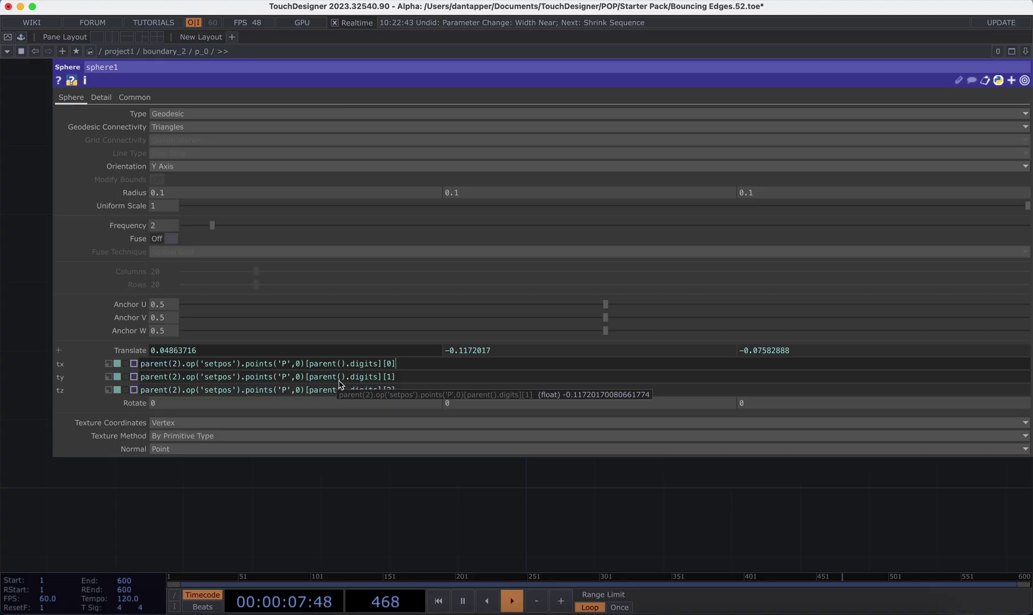
pyautogui.moveTo(391, 367)
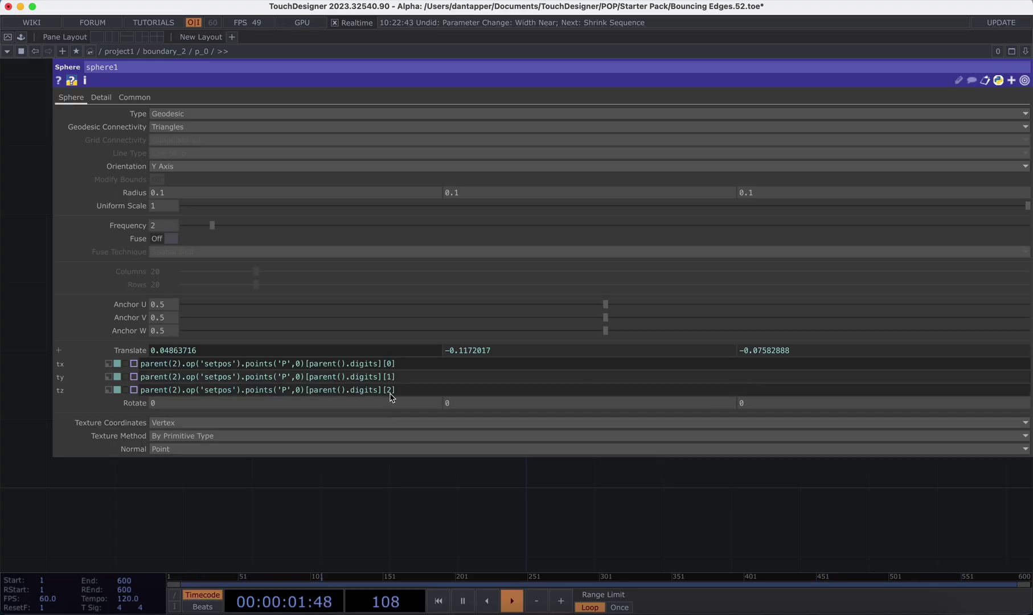
pyautogui.click(367, 485)
pyautogui.press('p')
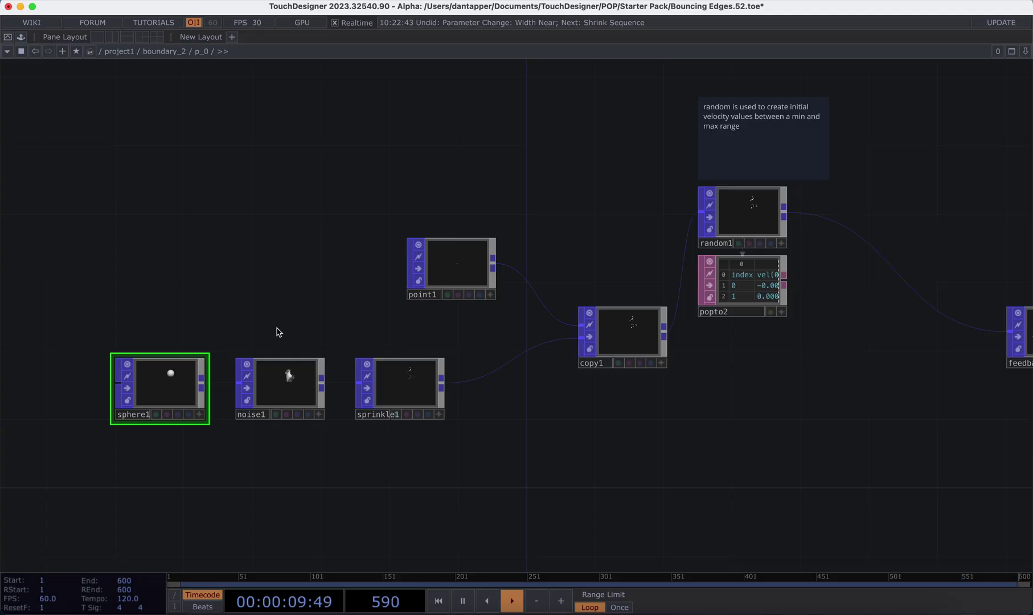
# Leave p_0 and boundary_2 for the project1 network, deactivate boundary_2's viewer, and show the full column of components
pyautogui.scroll(-10, 277, 332)
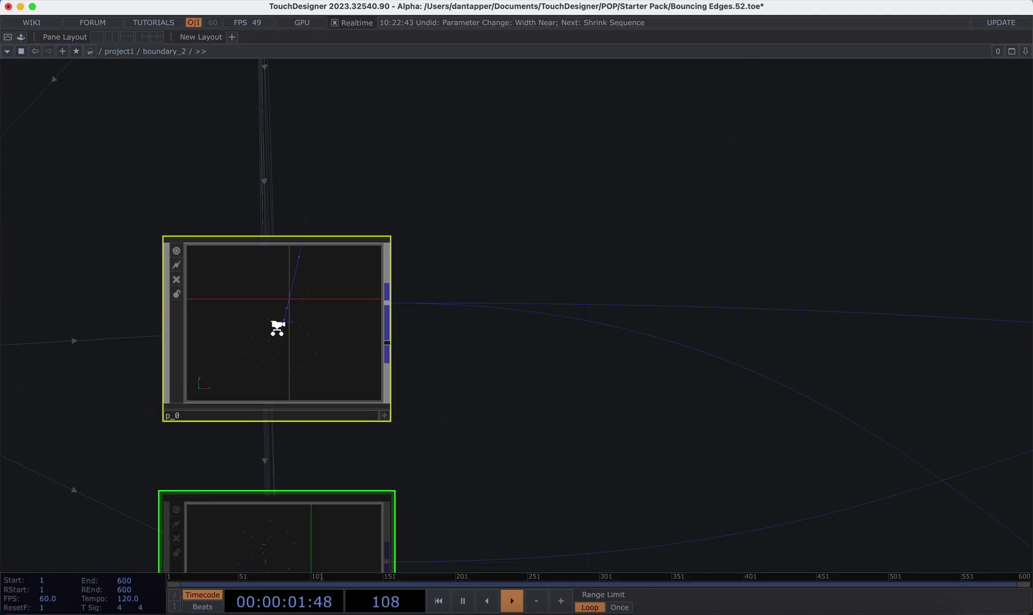
pyautogui.scroll(5, 238, 335)
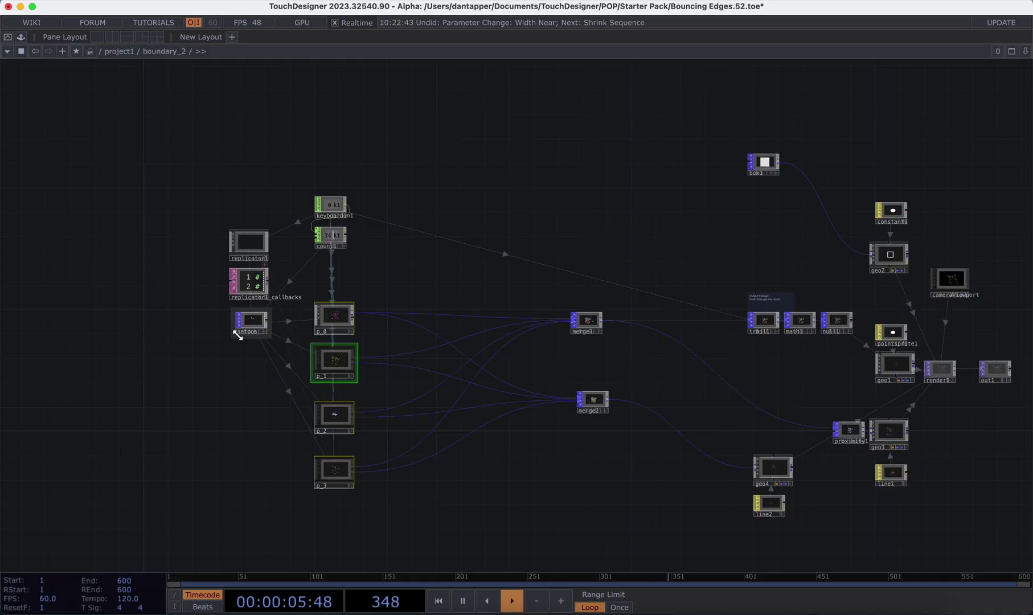
pyautogui.scroll(-10, 288, 468)
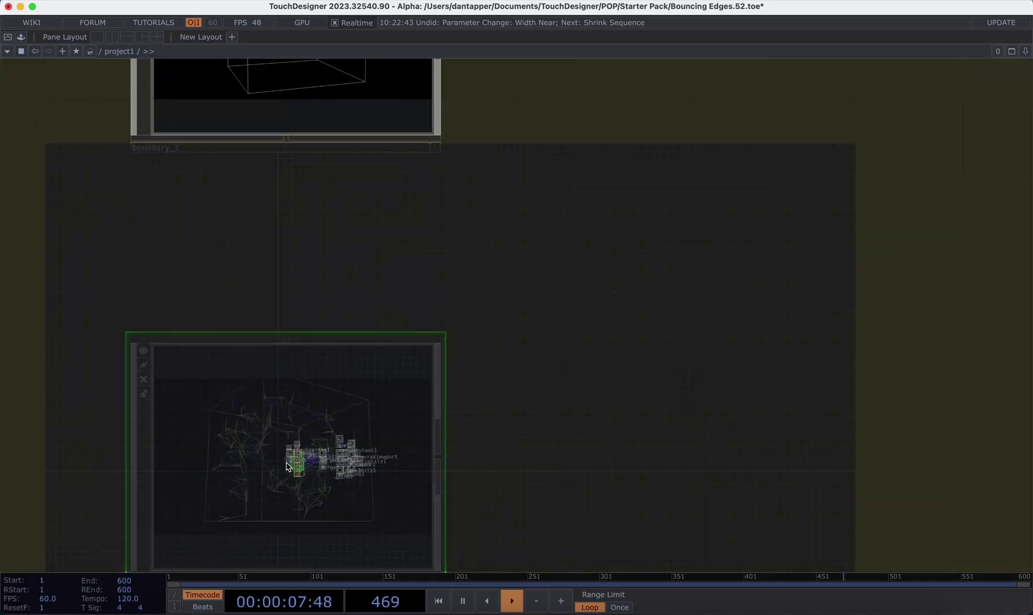
pyautogui.scroll(-5, 287, 466)
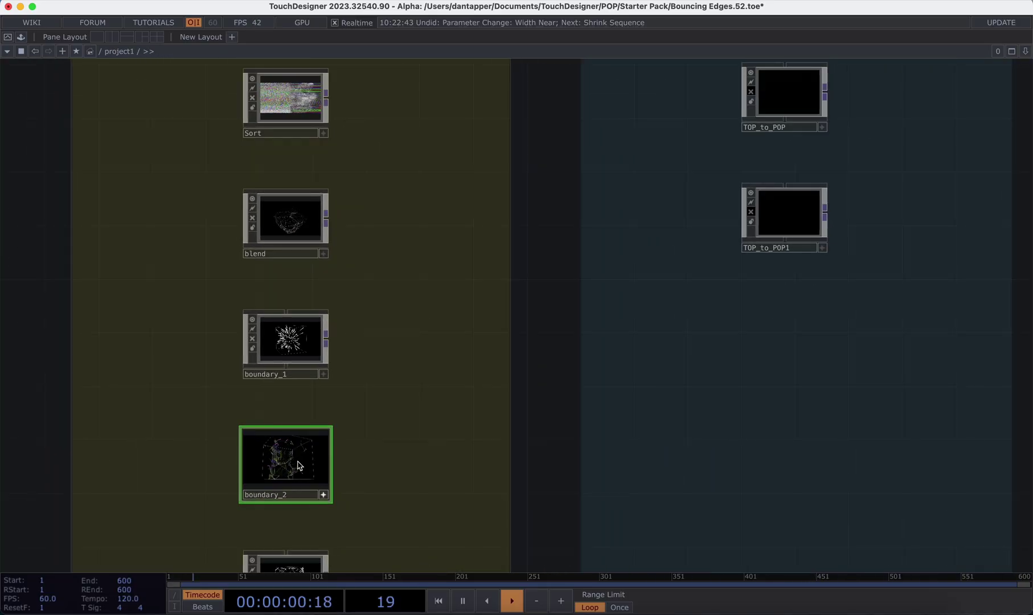
pyautogui.click(324, 495)
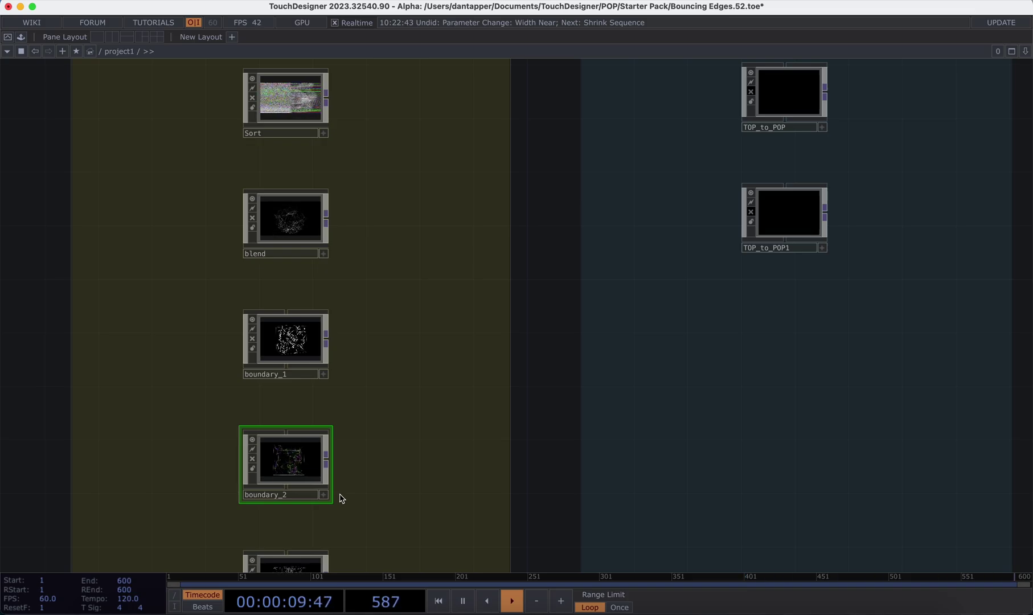
pyautogui.scroll(-3, 344, 493)
pyautogui.moveTo(445, 454); pyautogui.dragTo(445, 288)
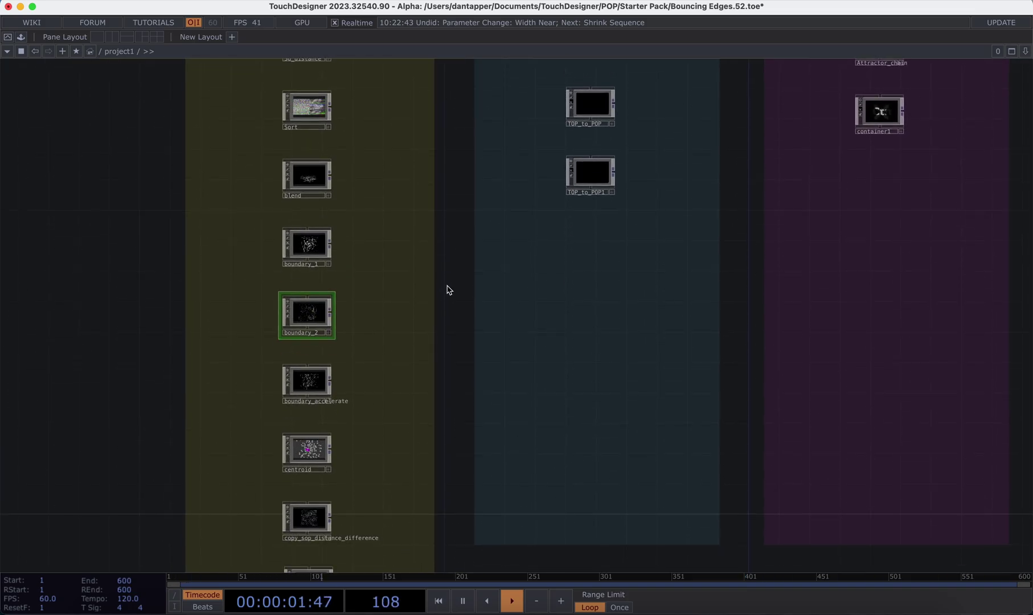
# Split the workspace into two panes, showing the rendered output in one and the project1 network down to Color_mix in the other
pyautogui.hotkey('alt', '[')
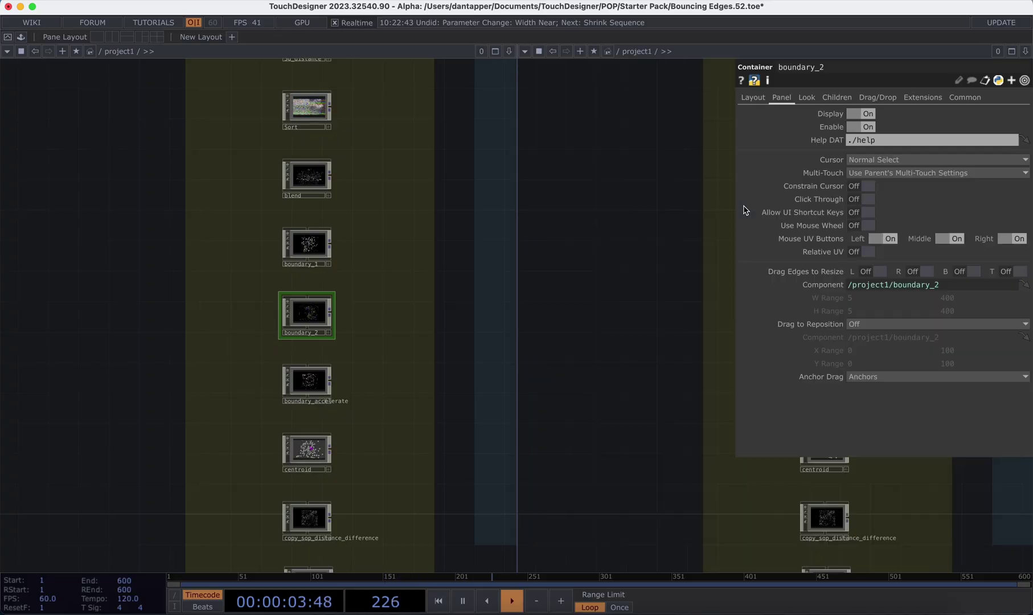
pyautogui.click(524, 51)
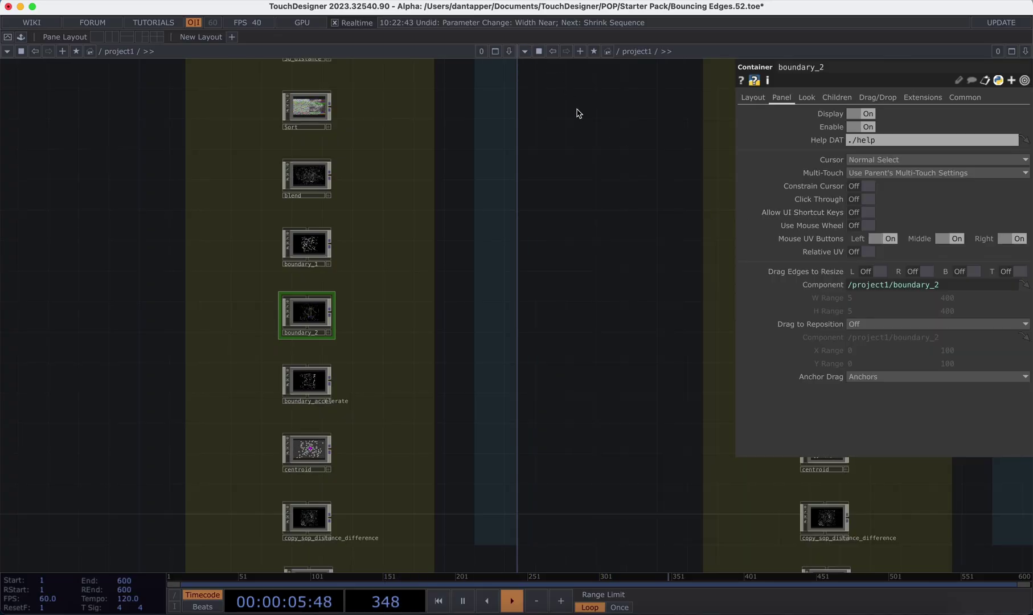
pyautogui.click(577, 112)
pyautogui.scroll(-5, 452, 170)
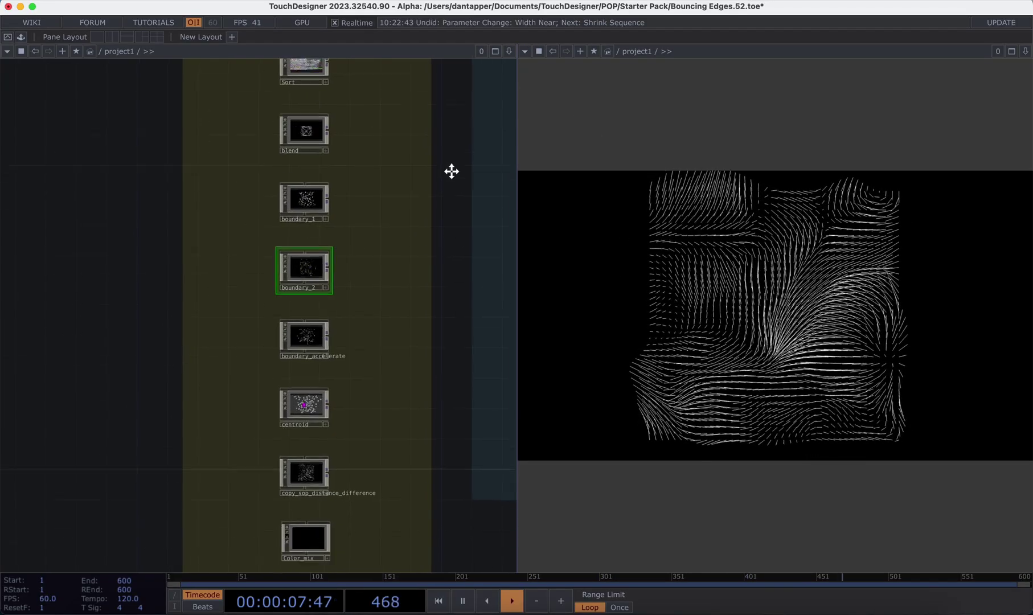
pyautogui.hscroll(3, 386, 178)
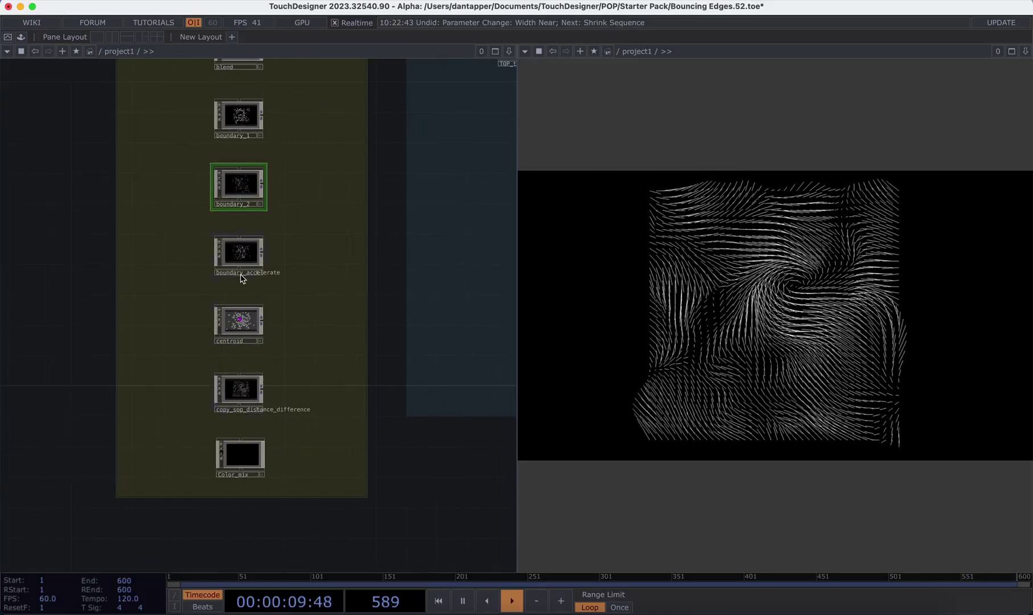
# Enter the copy_sop_distance_difference component and turn off its Backdrop TOPs display
pyautogui.click(236, 386)
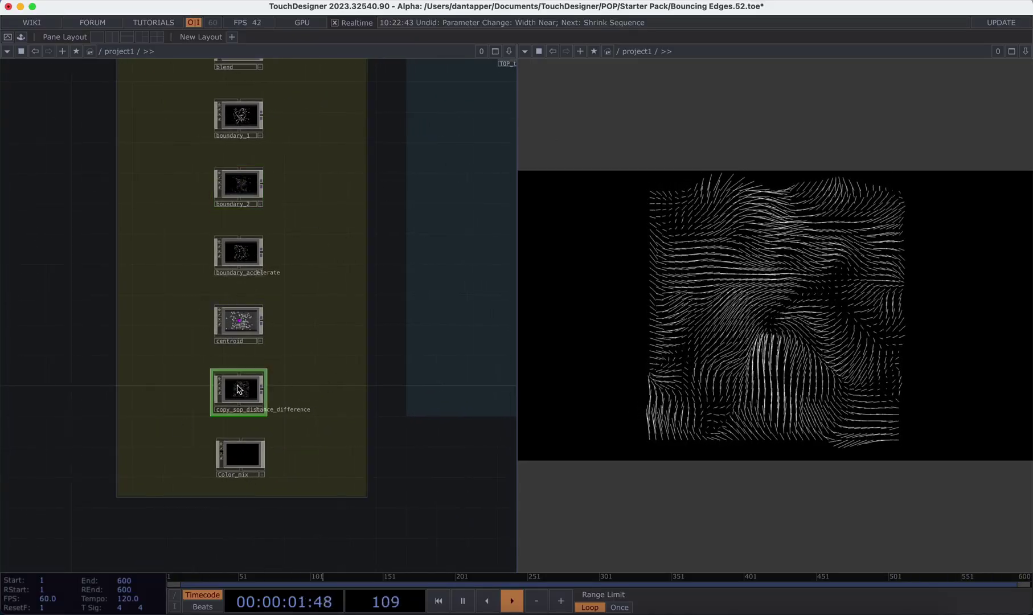
pyautogui.press('i')
pyautogui.scroll(4, 156, 498)
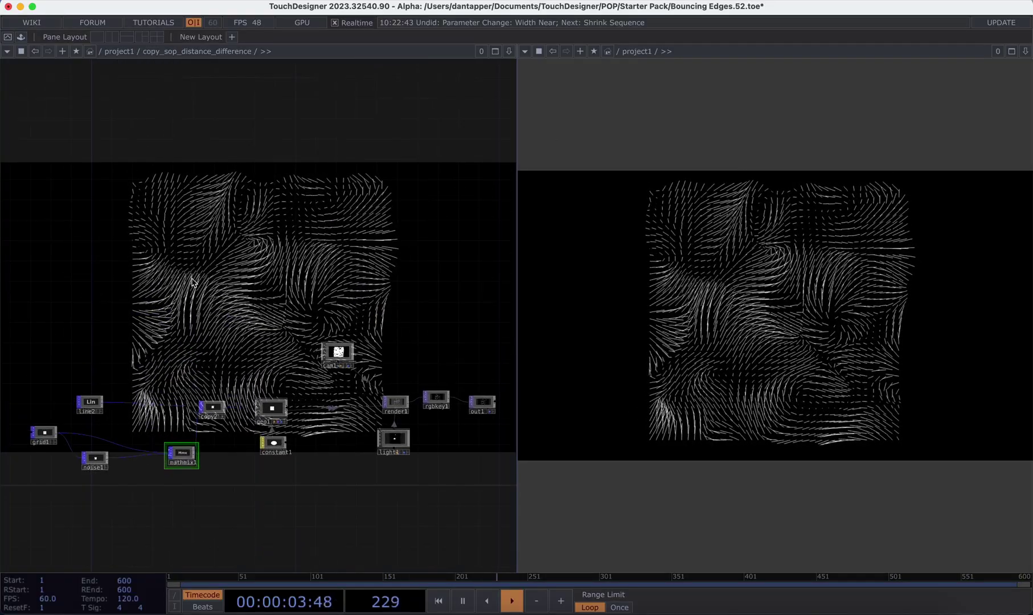
pyautogui.rightClick(212, 333)
pyautogui.moveTo(290, 337)
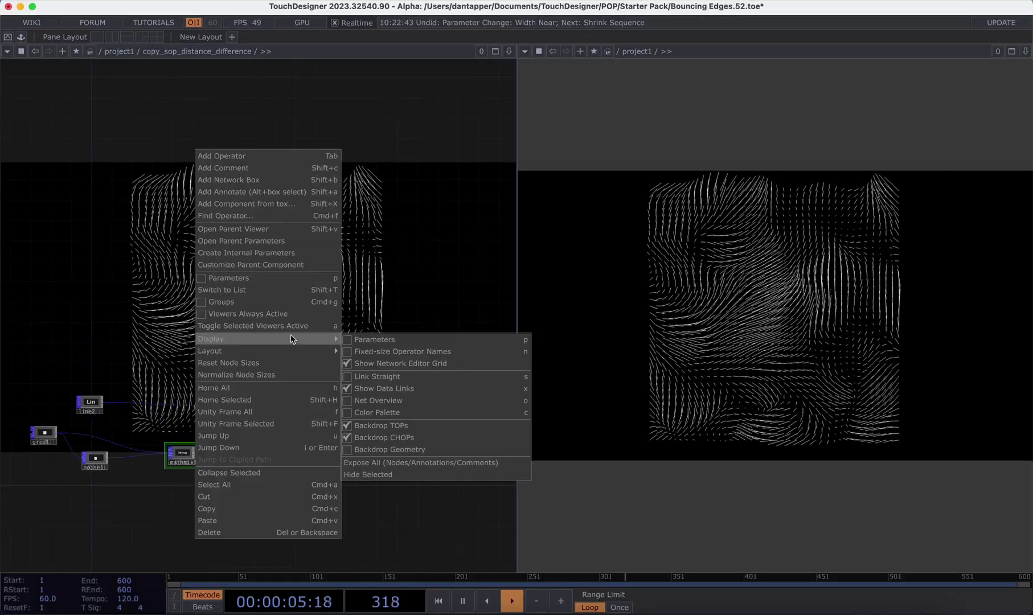
pyautogui.click(345, 422)
pyautogui.scroll(-5, 238, 228)
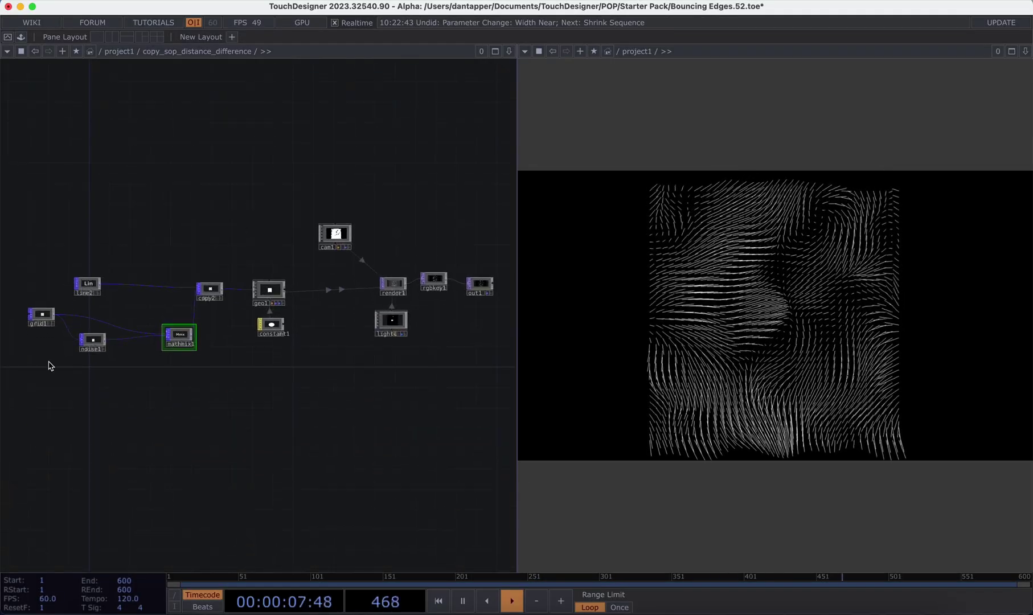
# Move grid1 slightly lower in the network and examine line2's point positions
pyautogui.moveTo(38, 323); pyautogui.dragTo(38, 338)
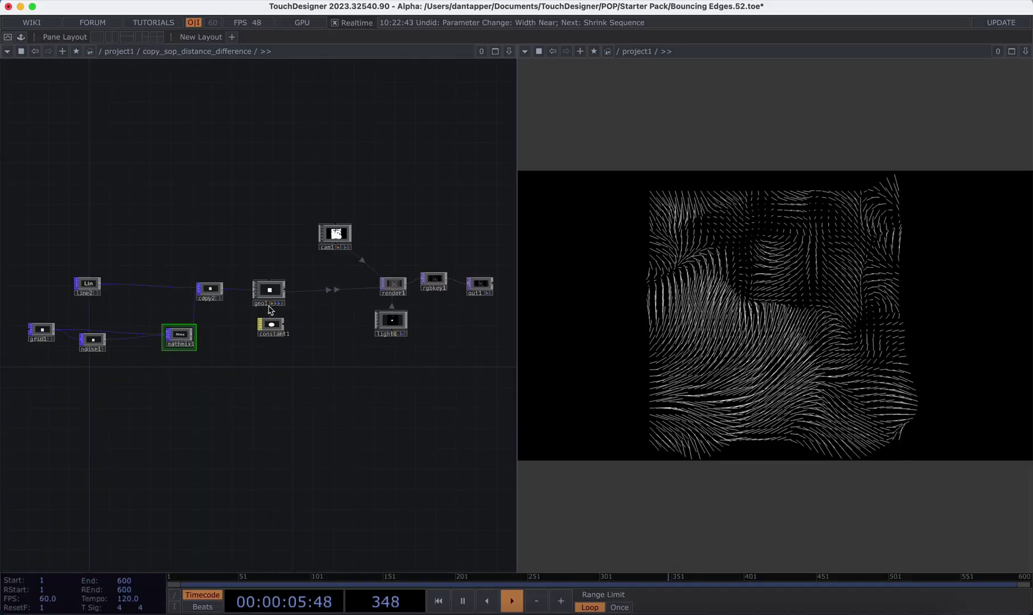
pyautogui.scroll(6, 165, 265)
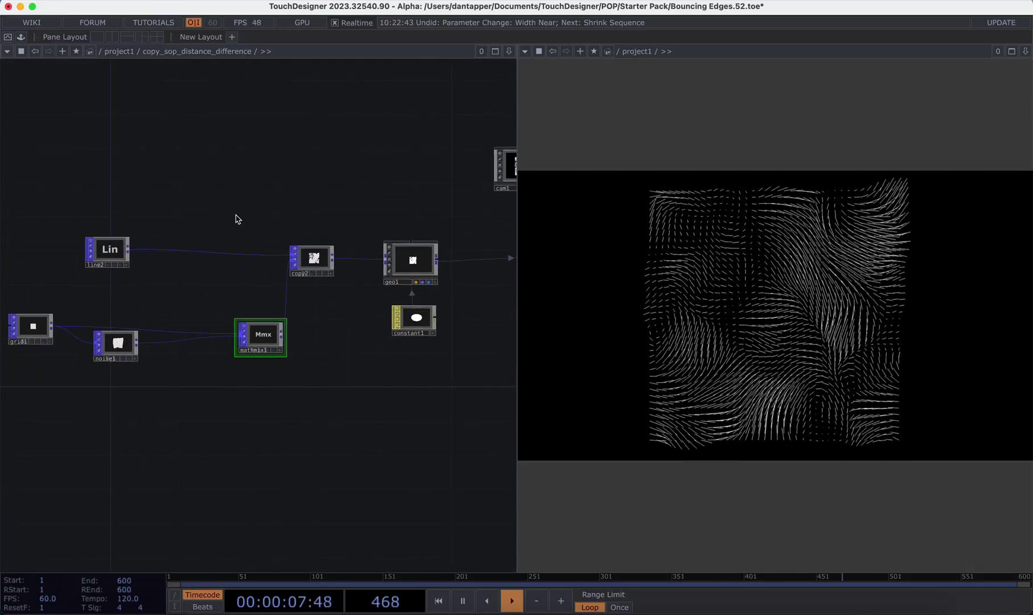
pyautogui.click(108, 254)
pyautogui.press('p')
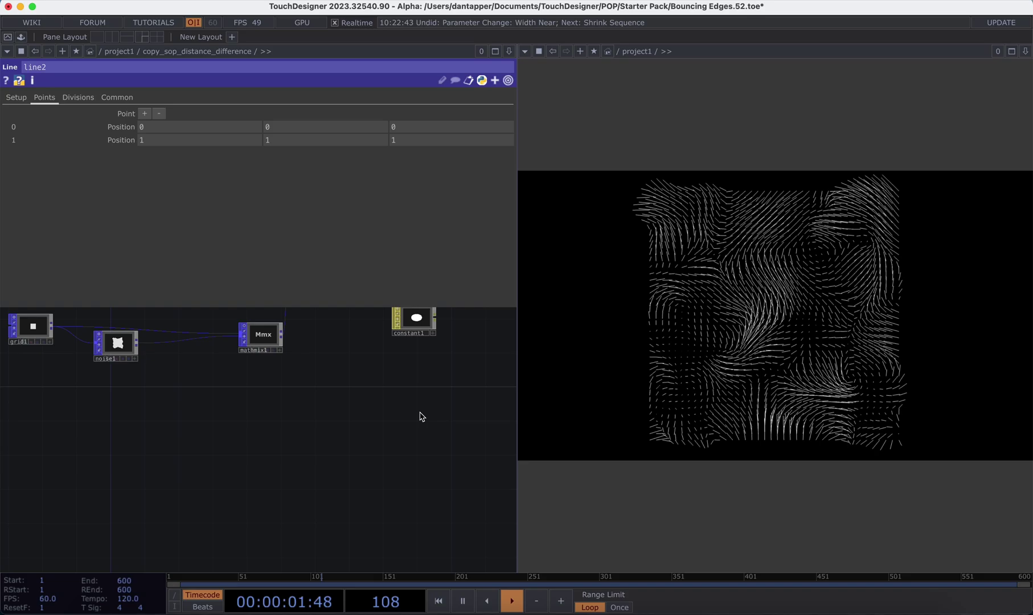
pyautogui.press('p')
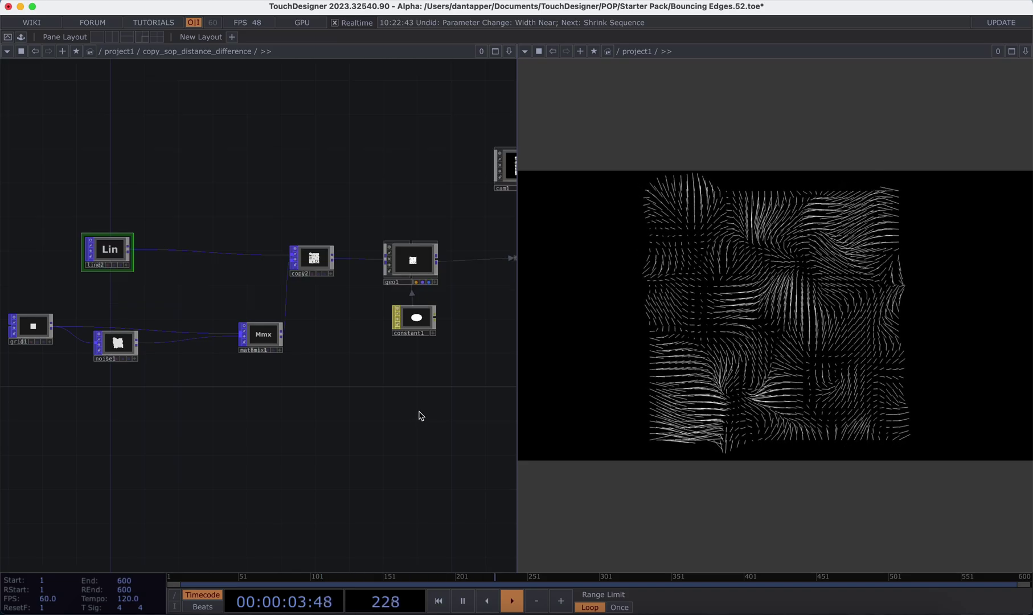
# Move noise1 below the link between grid1 and mathmix1, and check its parameters
pyautogui.click(118, 349)
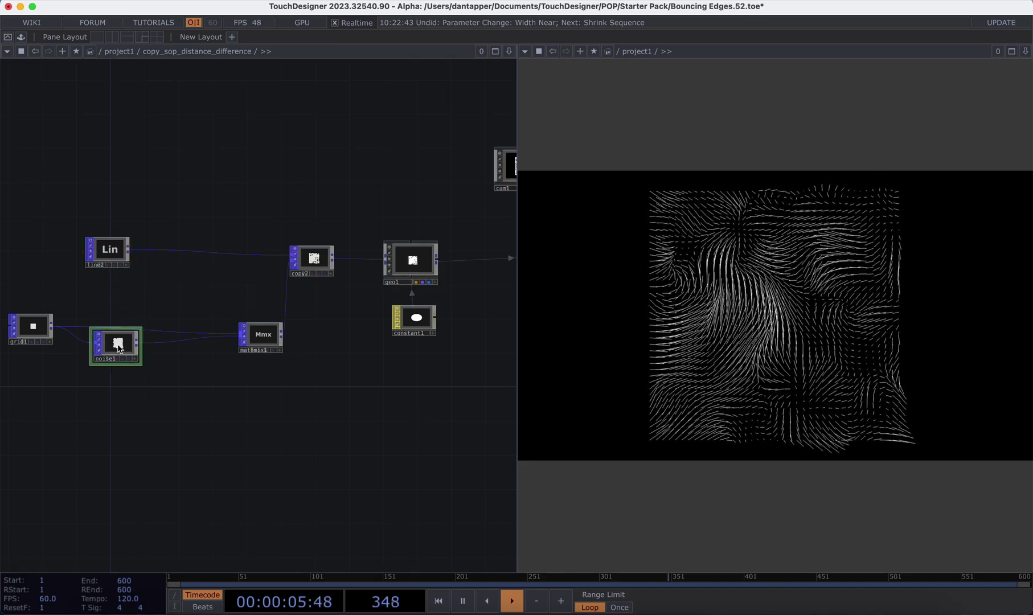
pyautogui.scroll(4, 118, 349)
pyautogui.hscroll(-3, 169, 239)
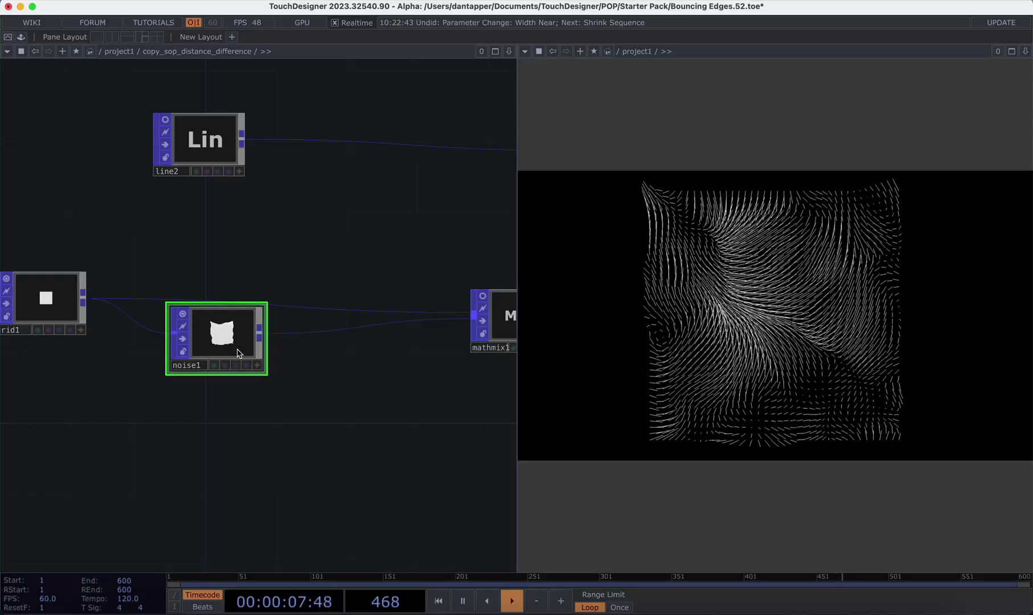
pyautogui.moveTo(237, 352); pyautogui.dragTo(239, 383)
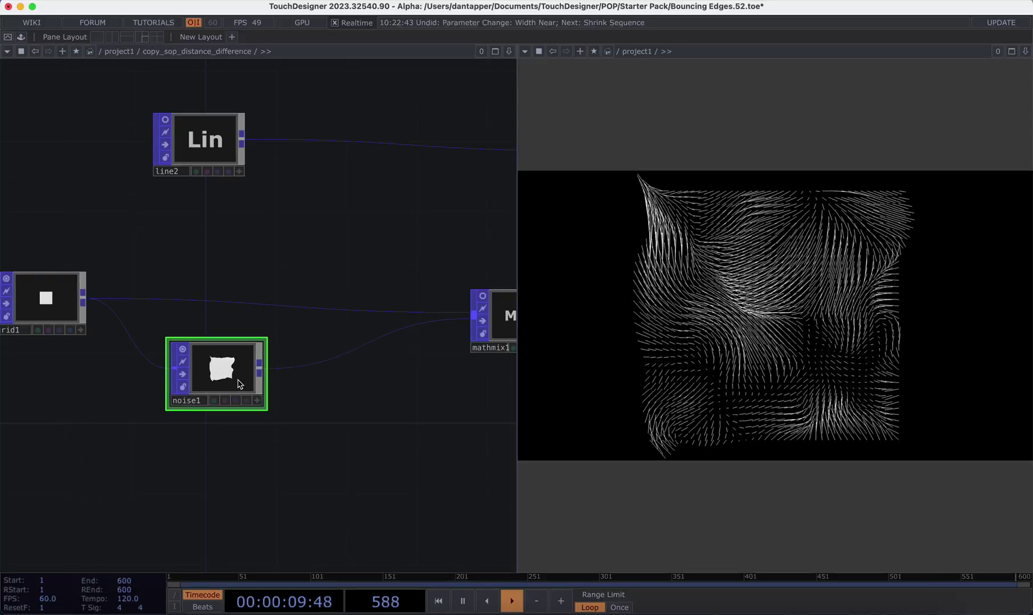
pyautogui.press('p')
pyautogui.press('p')
pyautogui.moveTo(217, 258); pyautogui.dragTo(280, 259)
pyautogui.scroll(4, 71, 310)
pyautogui.moveTo(471, 296); pyautogui.dragTo(240, 299)
pyautogui.scroll(-5, 402, 302)
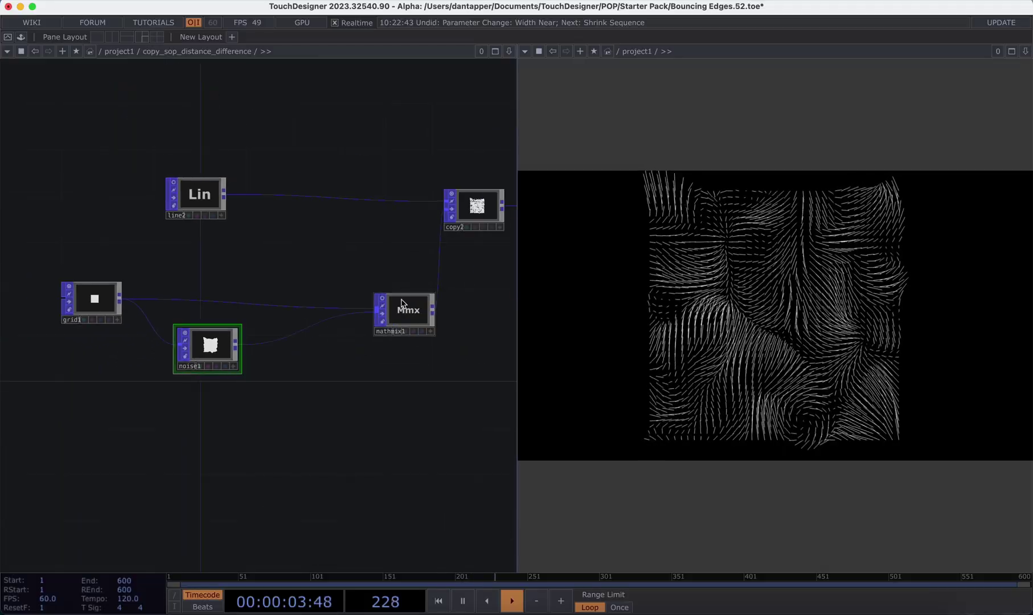
# Line mathmix1 up with grid1 and examine its Combine operation, scopes and result scope
pyautogui.moveTo(395, 298); pyautogui.dragTo(372, 287)
pyautogui.press('p')
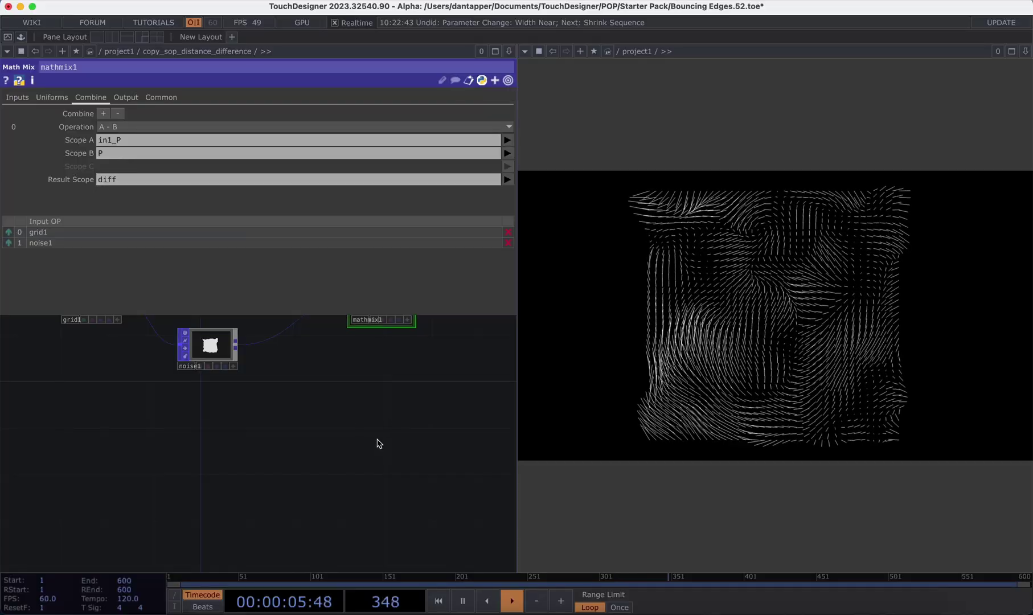
pyautogui.press('h')
pyautogui.press('p')
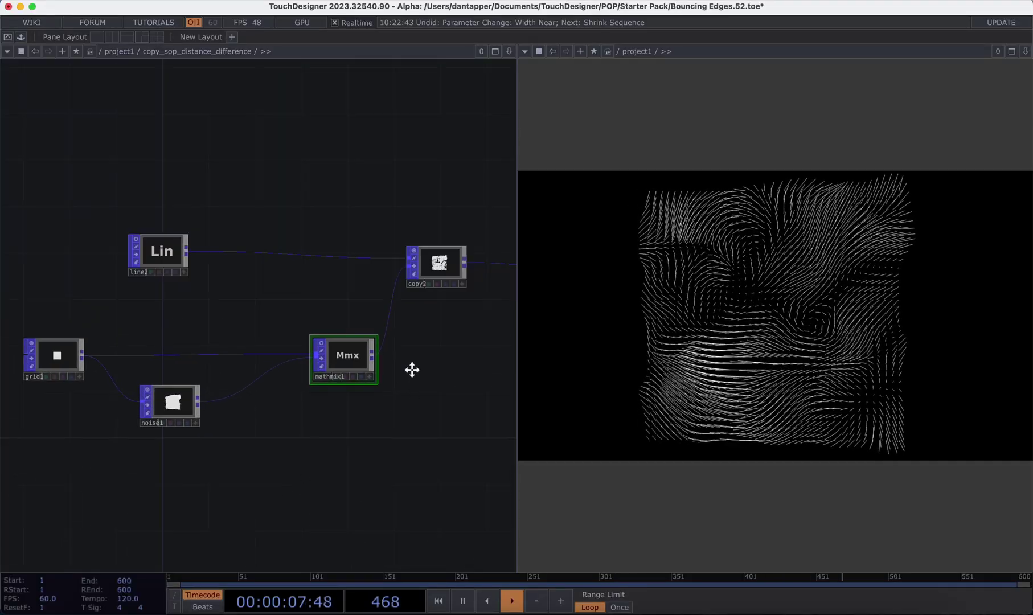
# Examine copy2's Template attribute mappings for translate and scale, as well as its Copy settings
pyautogui.moveTo(412, 370); pyautogui.dragTo(332, 374)
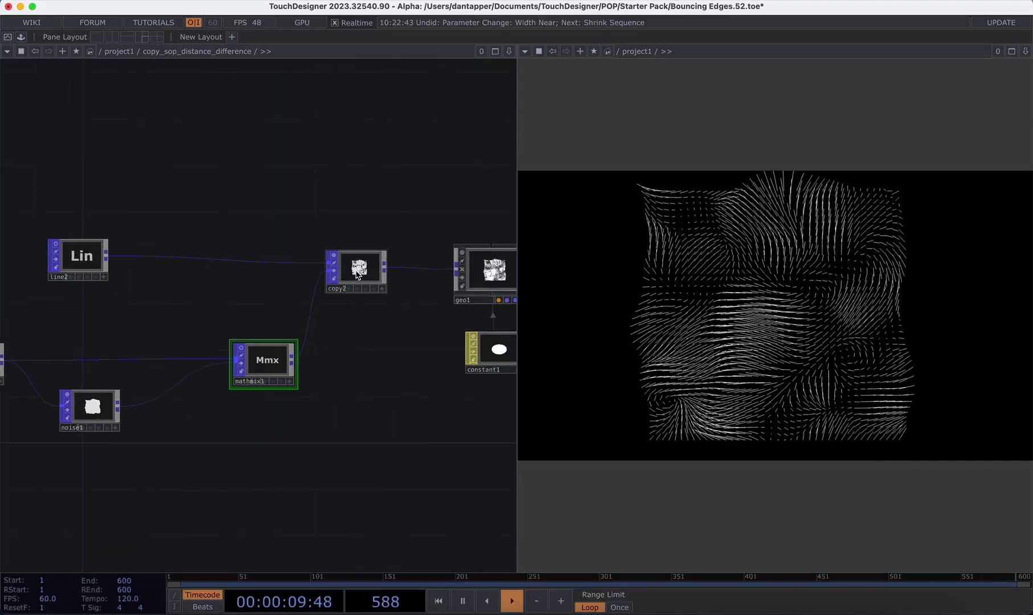
pyautogui.click(358, 274)
pyautogui.press('p')
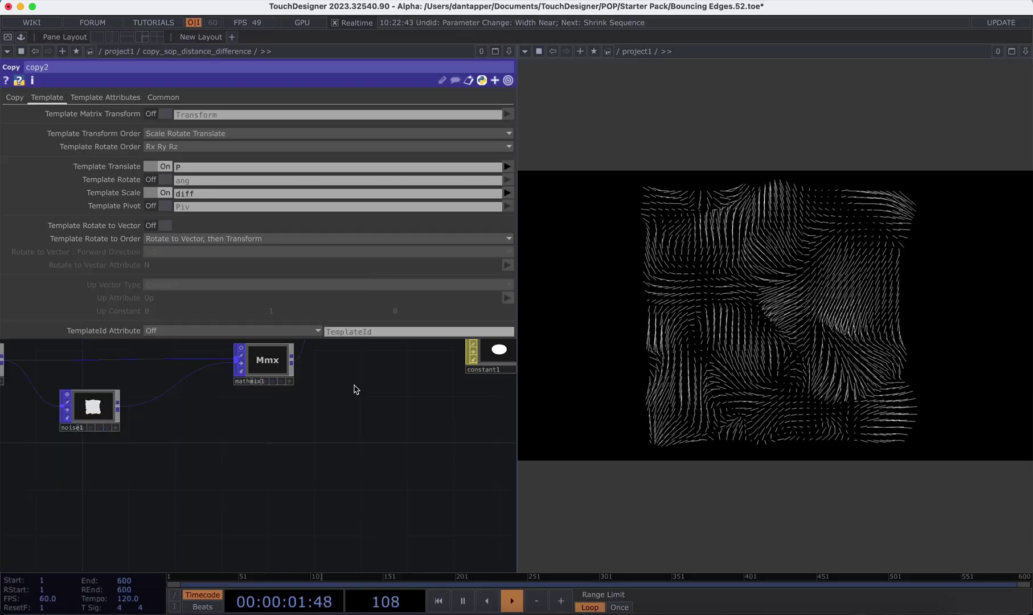
pyautogui.moveTo(354, 389); pyautogui.dragTo(370, 452)
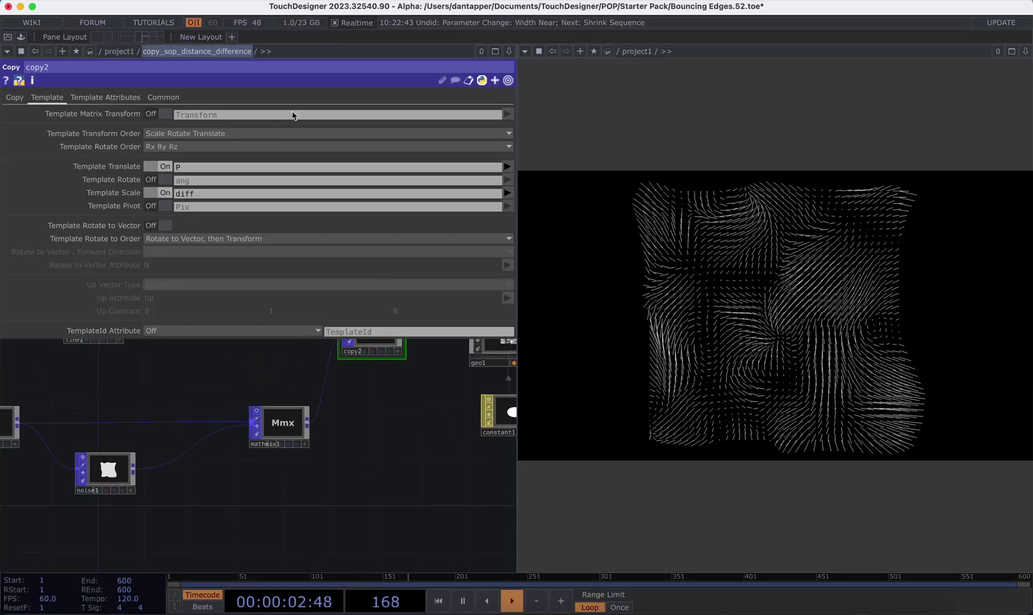
pyautogui.click(15, 98)
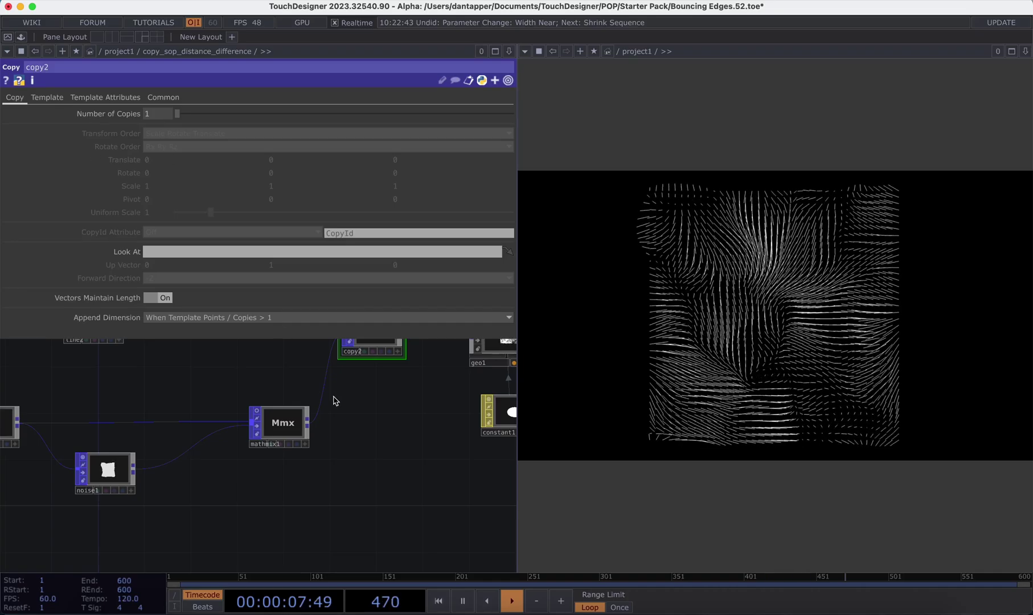
# Add a new Copy POP to the network just below copy2
pyautogui.scroll(5, 345, 471)
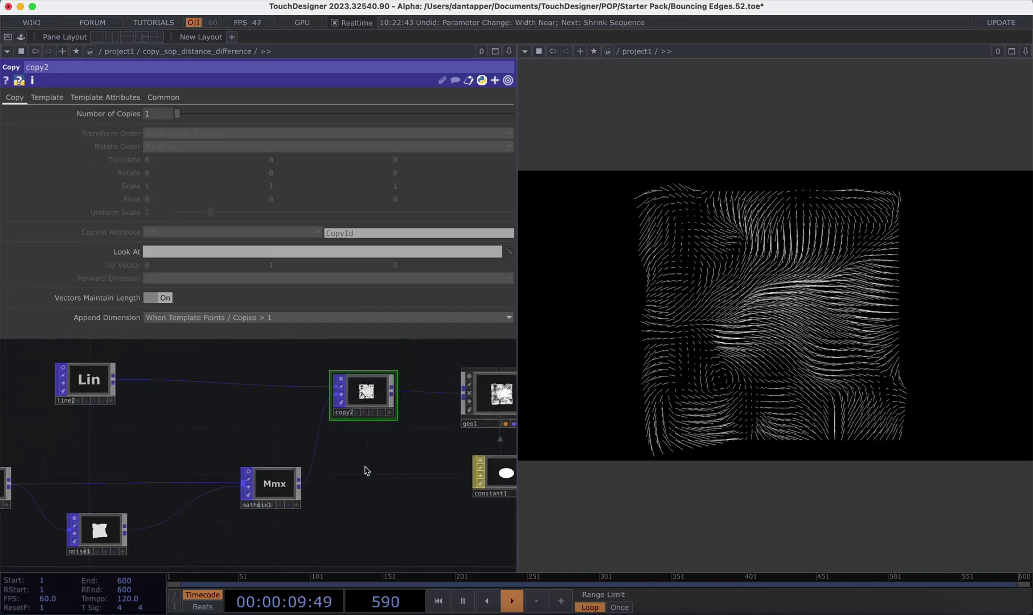
pyautogui.press('Tab')
pyautogui.write('co')
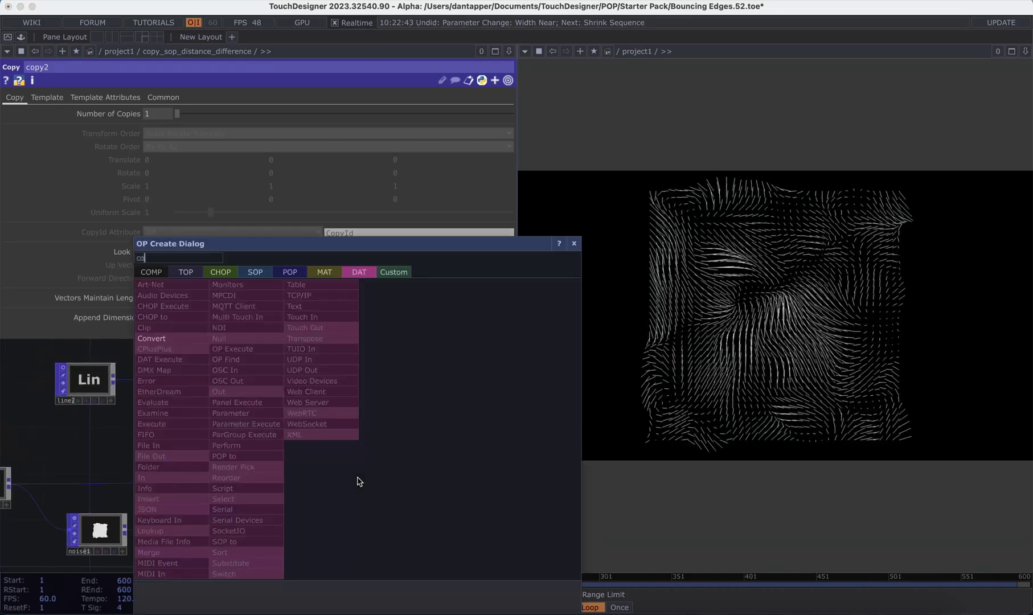
pyautogui.click(289, 272)
pyautogui.click(171, 433)
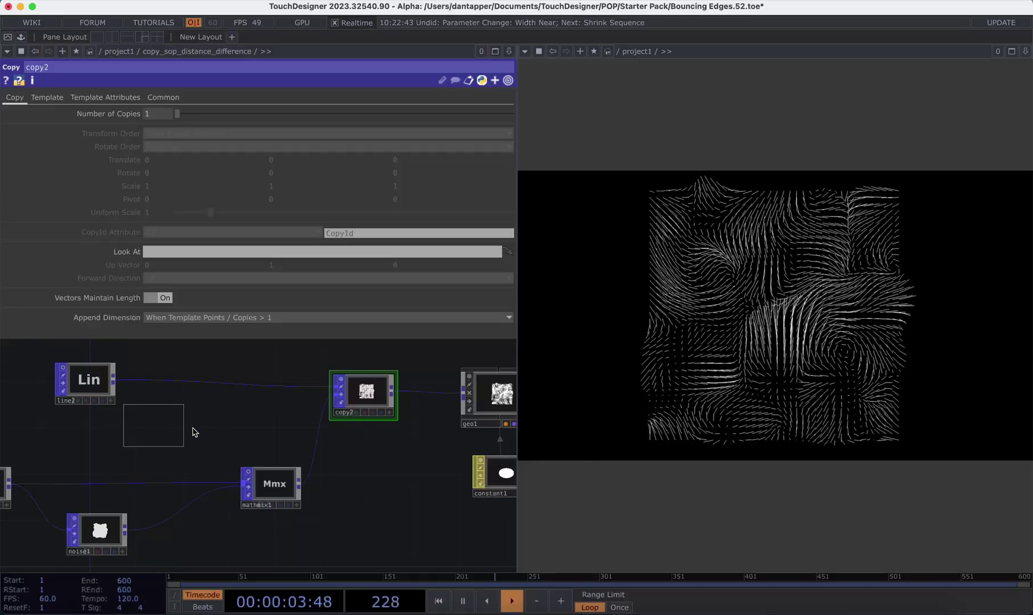
pyautogui.click(384, 480)
# Wire line2 and mathmix1 into copy1, connect its output to geo1 in place of copy2, and align it under copy2
pyautogui.moveTo(299, 485); pyautogui.dragTo(115, 381)
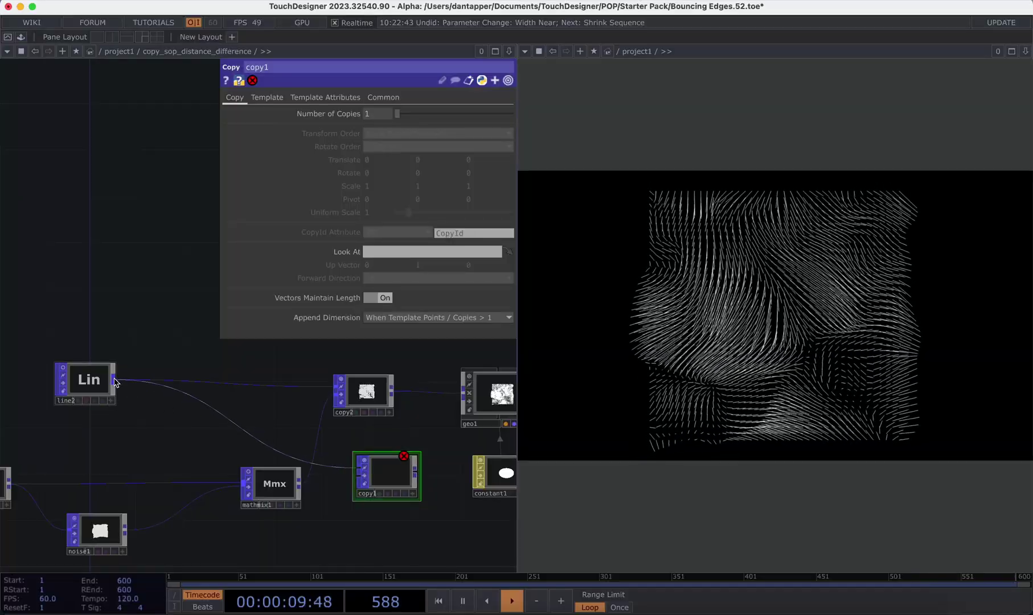
pyautogui.moveTo(300, 488); pyautogui.dragTo(360, 480)
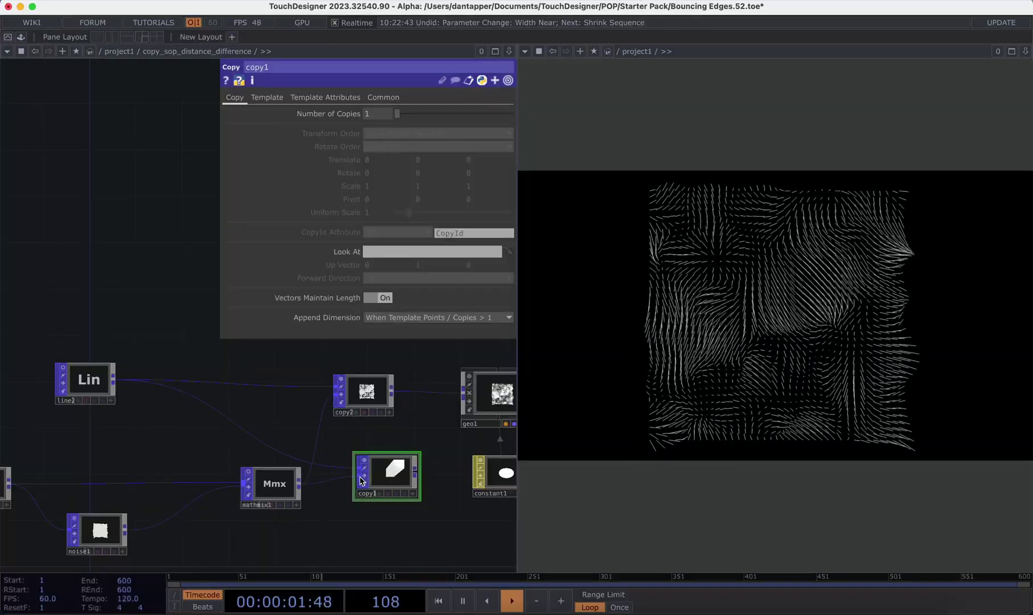
pyautogui.moveTo(422, 473); pyautogui.dragTo(463, 393)
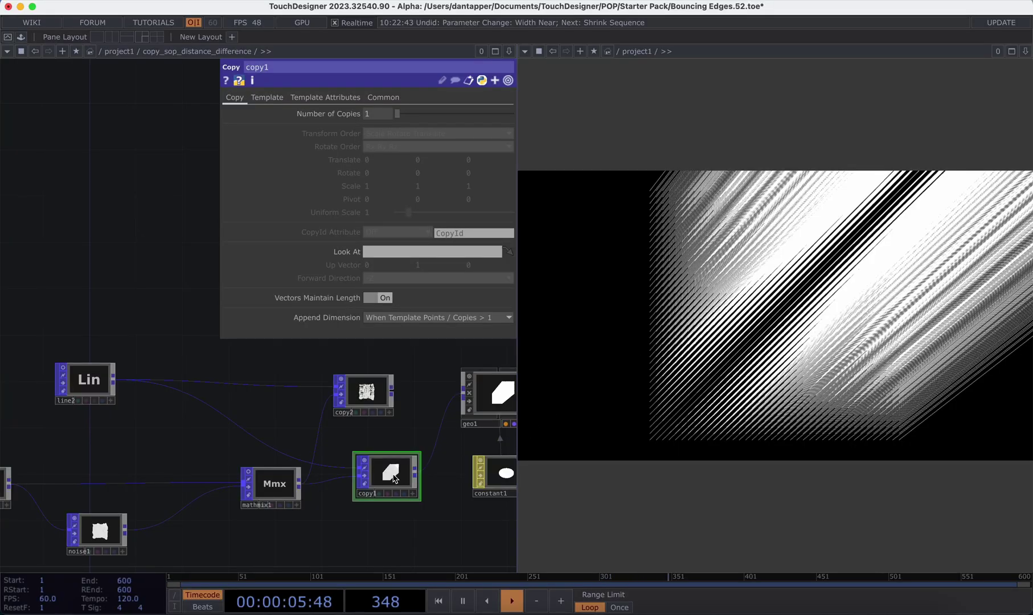
pyautogui.moveTo(393, 477); pyautogui.dragTo(380, 477)
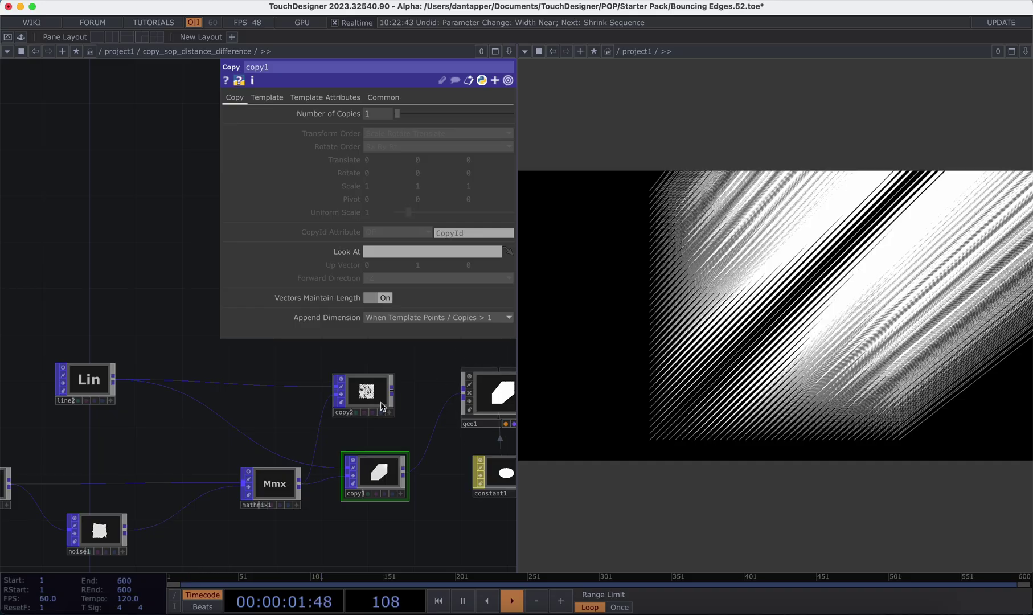
# Enable Template Scale on copy1 and map it to the diff attribute
pyautogui.click(282, 99)
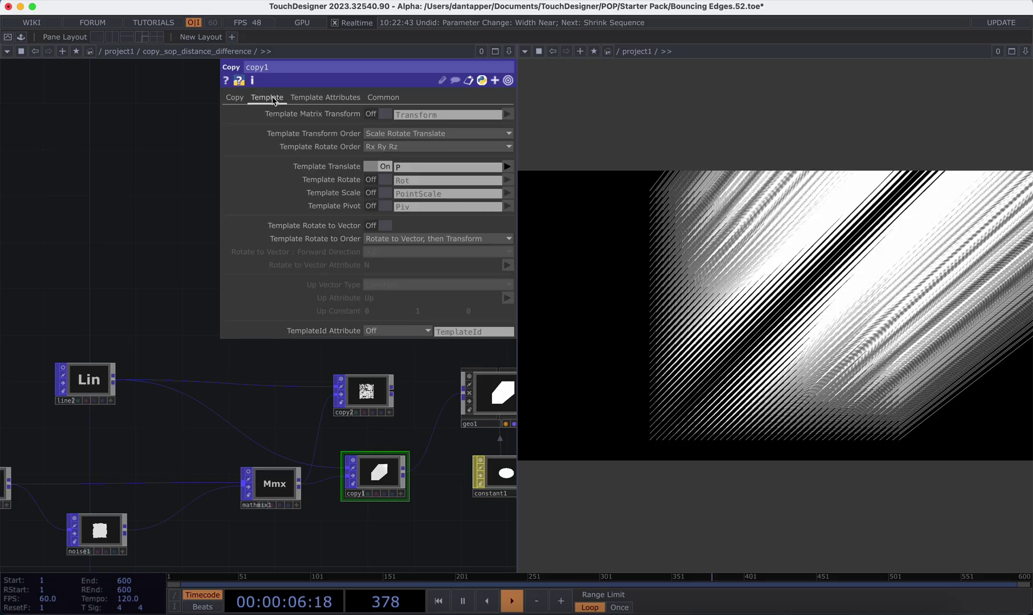
pyautogui.click(384, 194)
pyautogui.click(506, 193)
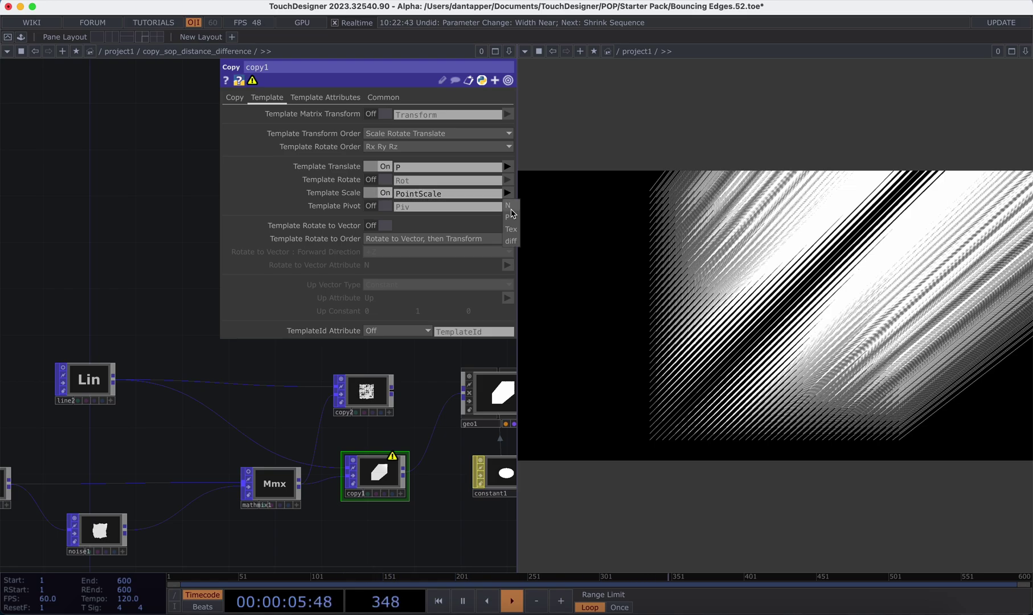
pyautogui.click(510, 241)
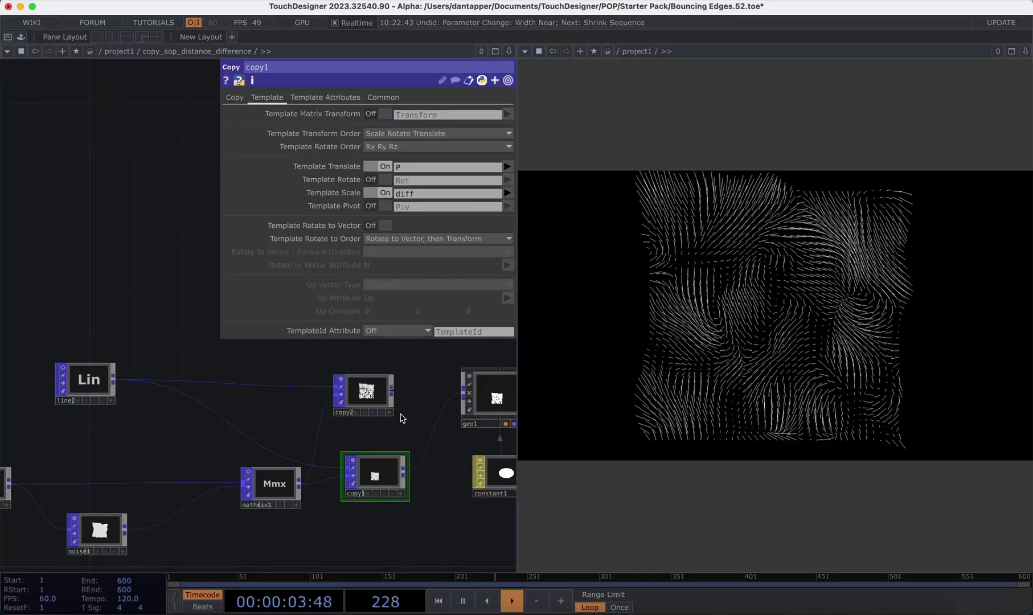
# Reconnect copy2 to geo1 in place of copy1 and shift mathmix1 and copy1 slightly closer to noise1
pyautogui.moveTo(392, 390); pyautogui.dragTo(456, 393)
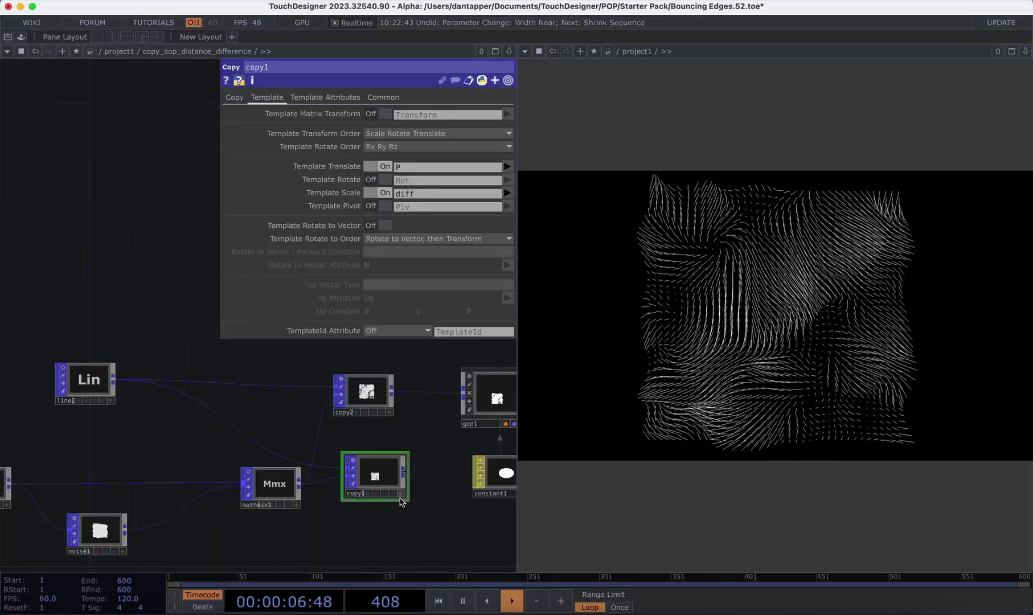
pyautogui.keyDown('ctrl'); pyautogui.click(280, 477); pyautogui.keyUp('ctrl')
pyautogui.press('Delete')
pyautogui.hotkey('ctrl', 'z')
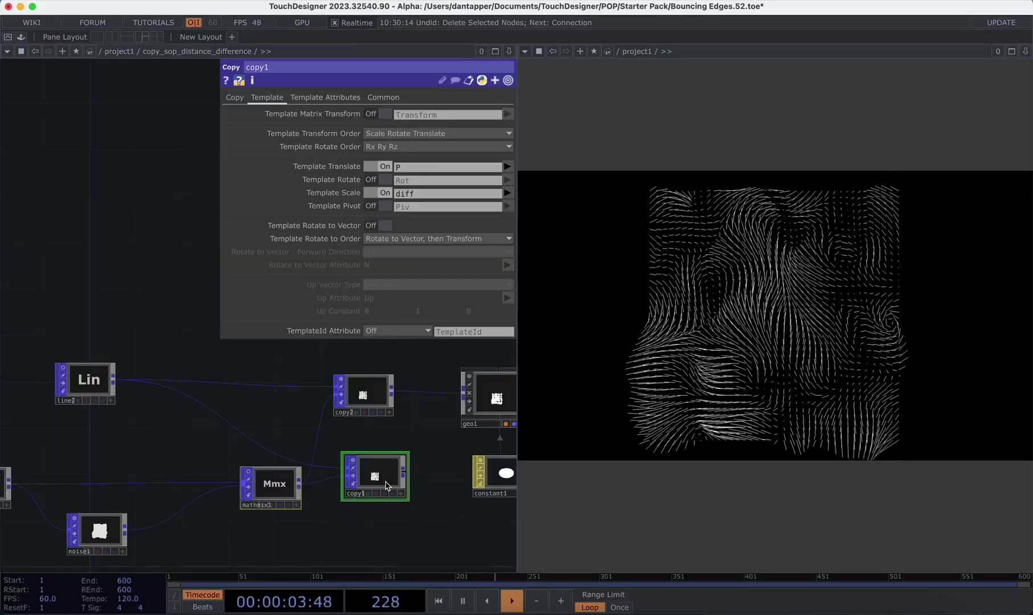
pyautogui.moveTo(386, 485); pyautogui.dragTo(374, 485)
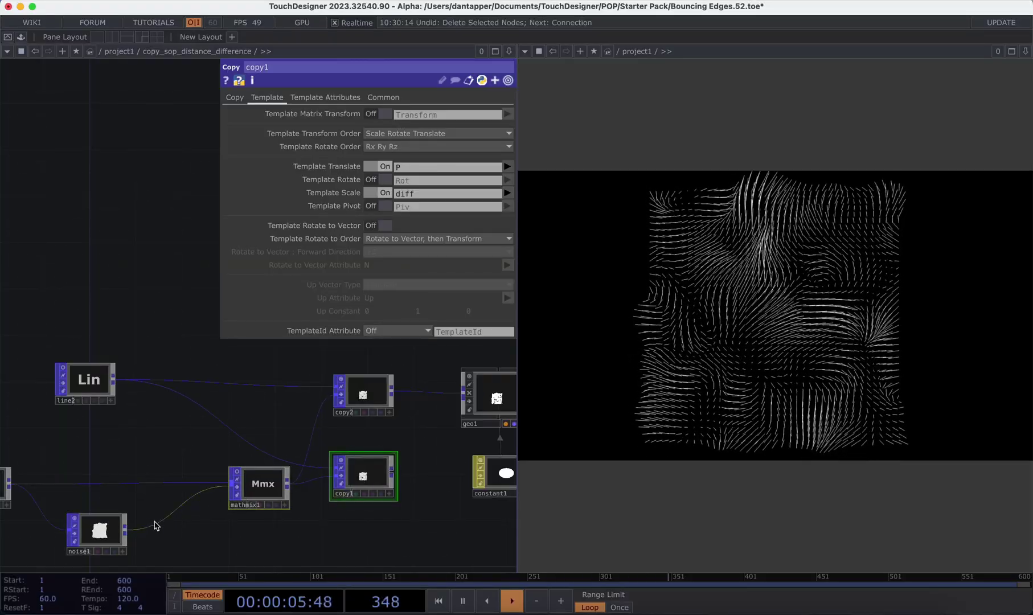
# Try feeding copy2's template input directly from noise1 instead of mathmix1
pyautogui.click(125, 529)
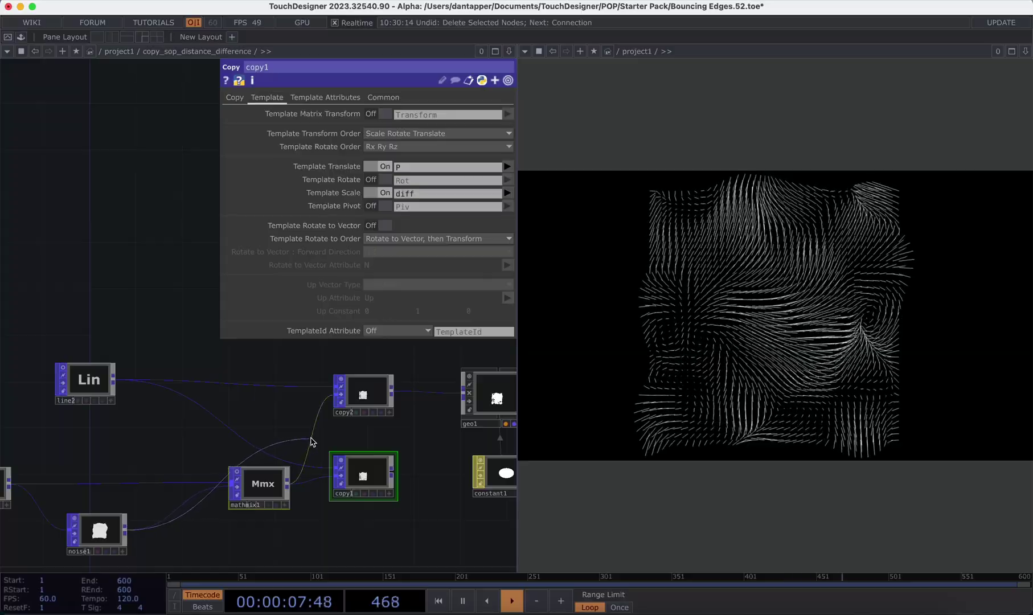
pyautogui.click(336, 398)
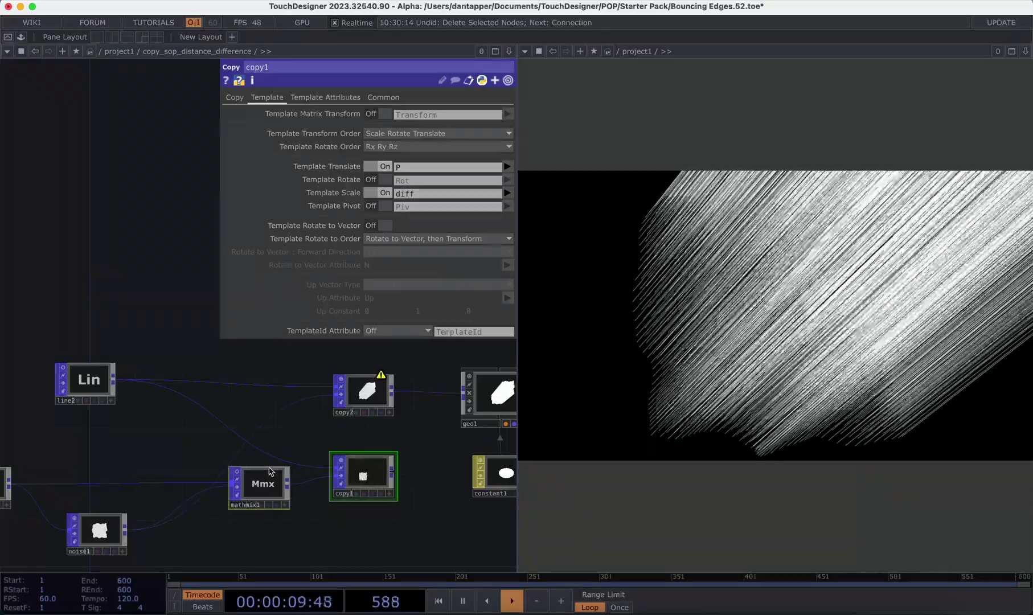
# Undo the rewiring, the diff scale mapping and the creation of copy1, back to the network with only copy2
pyautogui.press('super+z')
pyautogui.press('super+z')
pyautogui.press('super+z')
pyautogui.press('super+z')
pyautogui.press('super+z')
pyautogui.press('super+z')
pyautogui.press('super+z')
pyautogui.press('super+z')
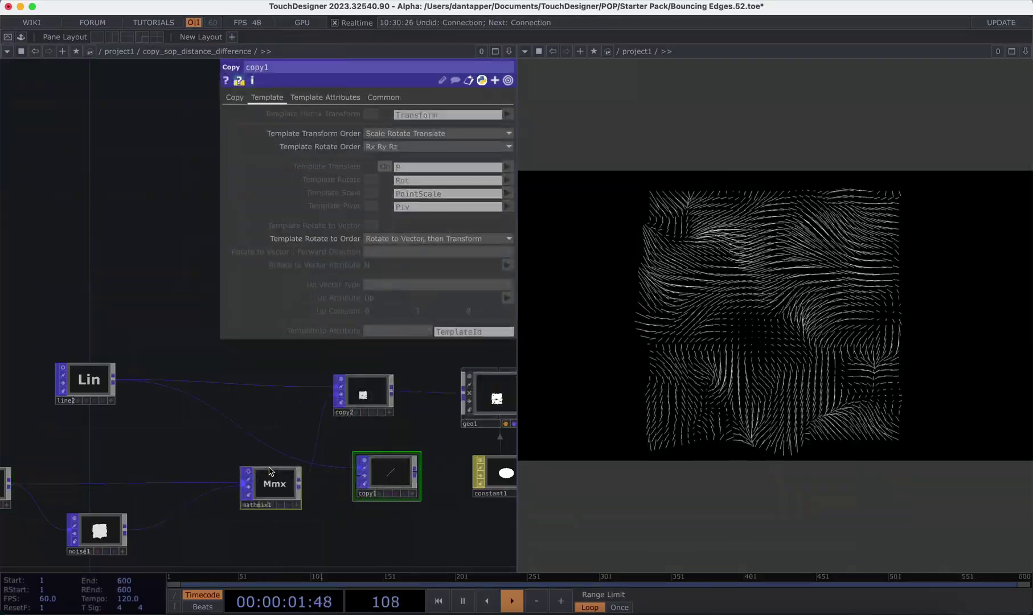
pyautogui.press('super+z')
pyautogui.press('super+z')
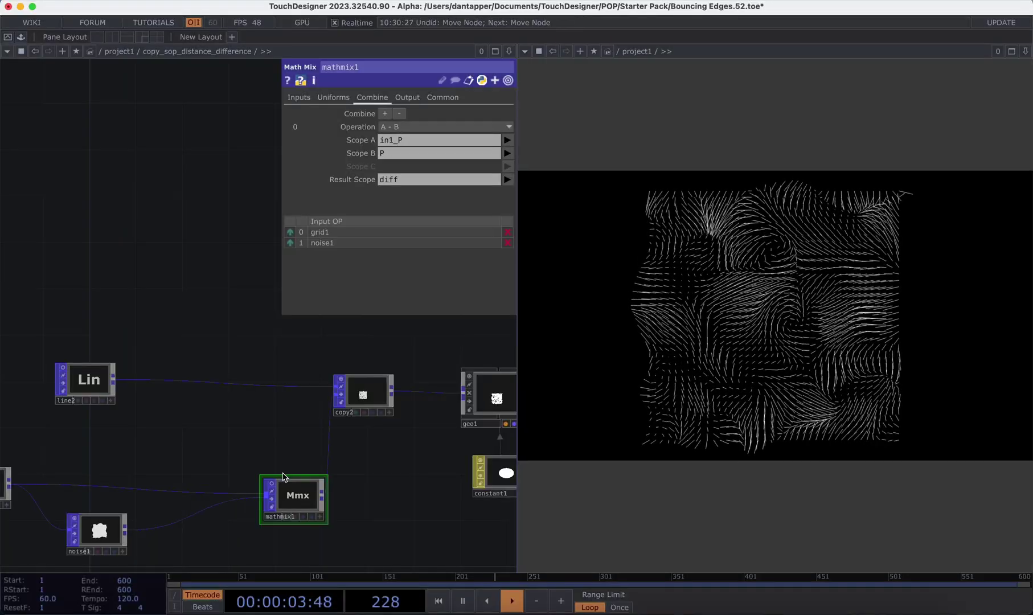
# Leave copy_sop_distance_difference and open the centroid network with all its operators in view
pyautogui.scroll(-2, 260, 450)
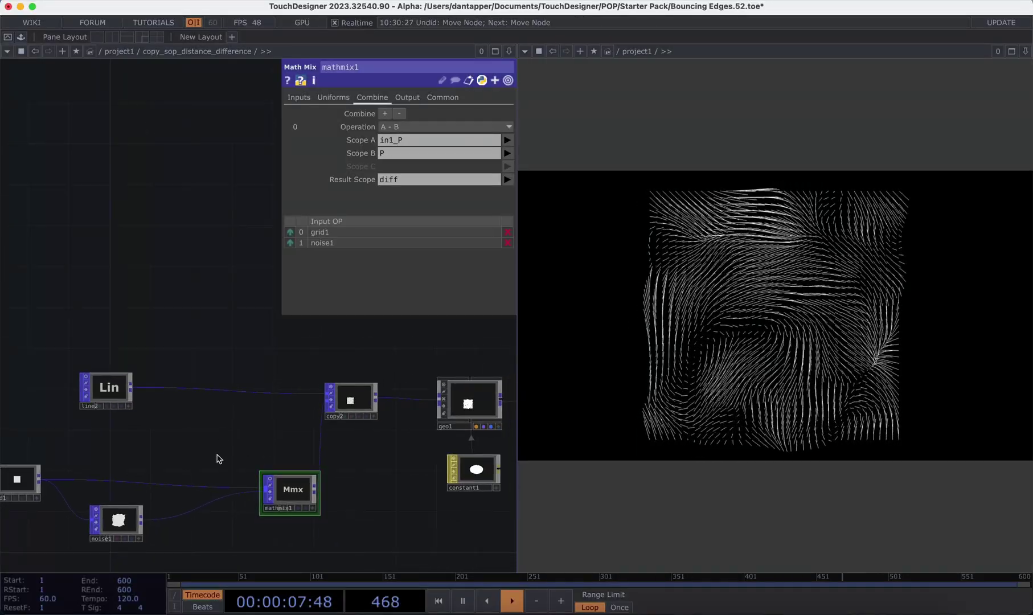
pyautogui.scroll(-5, 217, 454)
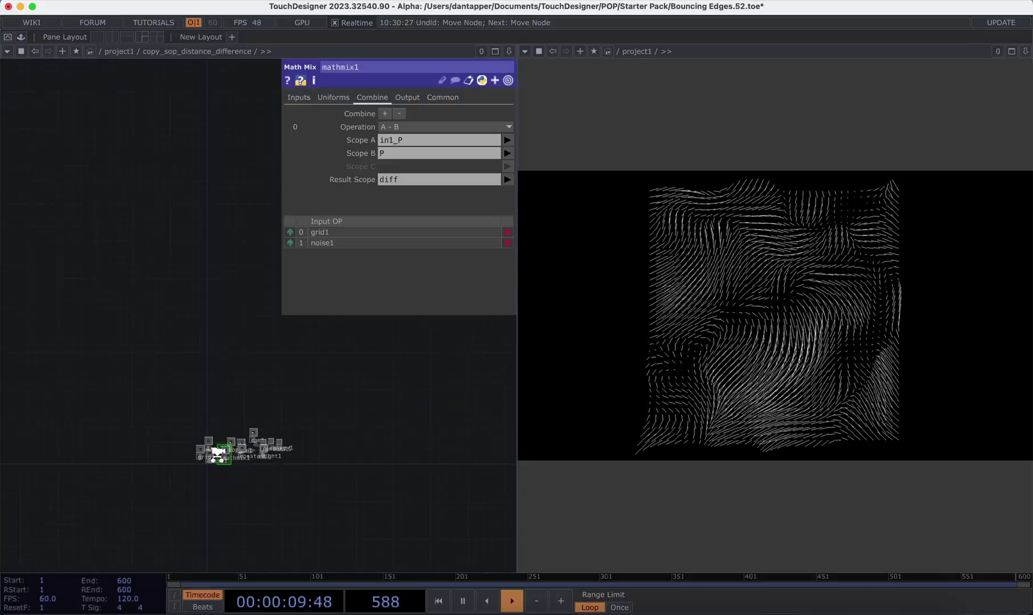
pyautogui.scroll(6, 217, 455)
pyautogui.press('super+z')
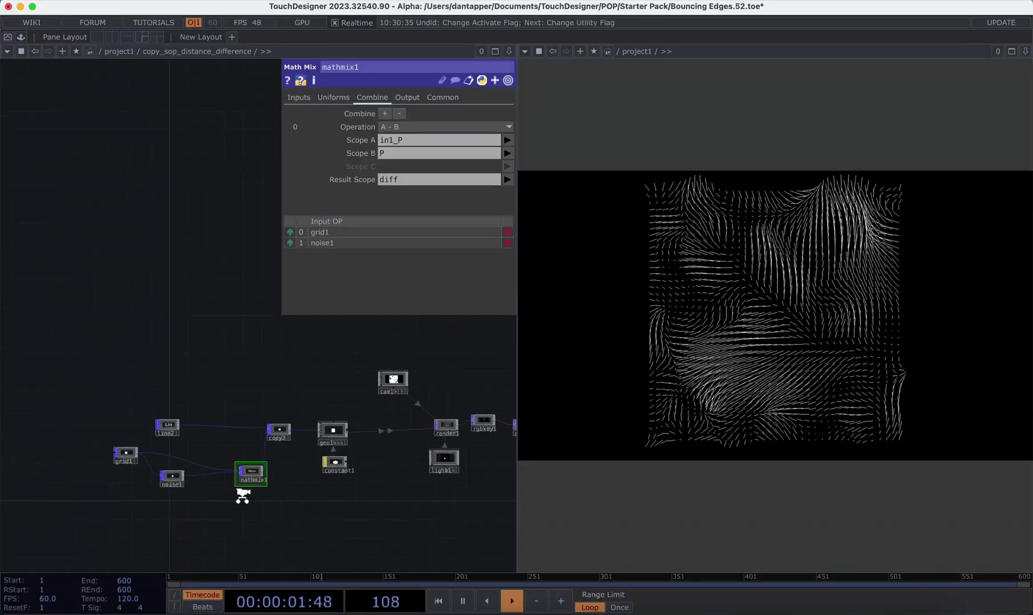
pyautogui.scroll(-5, 243, 496)
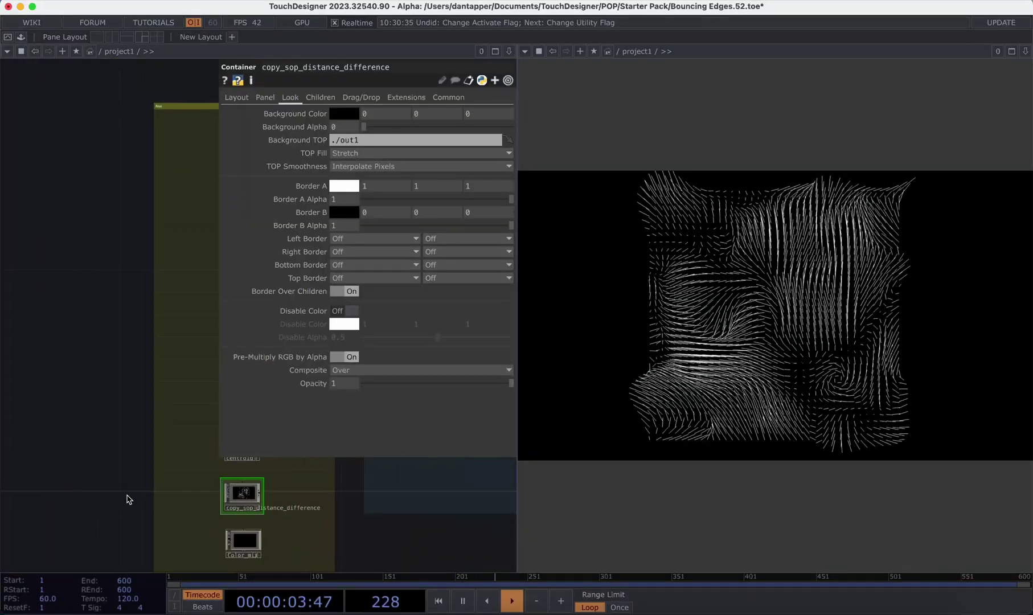
pyautogui.scroll(3, 199, 450)
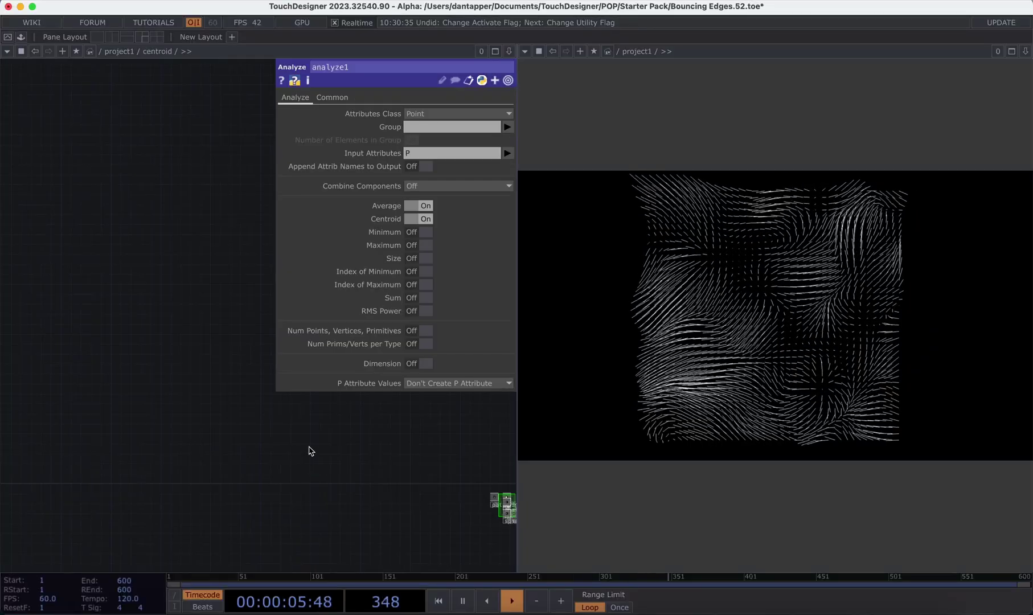
pyautogui.moveTo(309, 447); pyautogui.dragTo(88, 471)
pyautogui.press('h')
pyautogui.moveTo(108, 412); pyautogui.dragTo(172, 468)
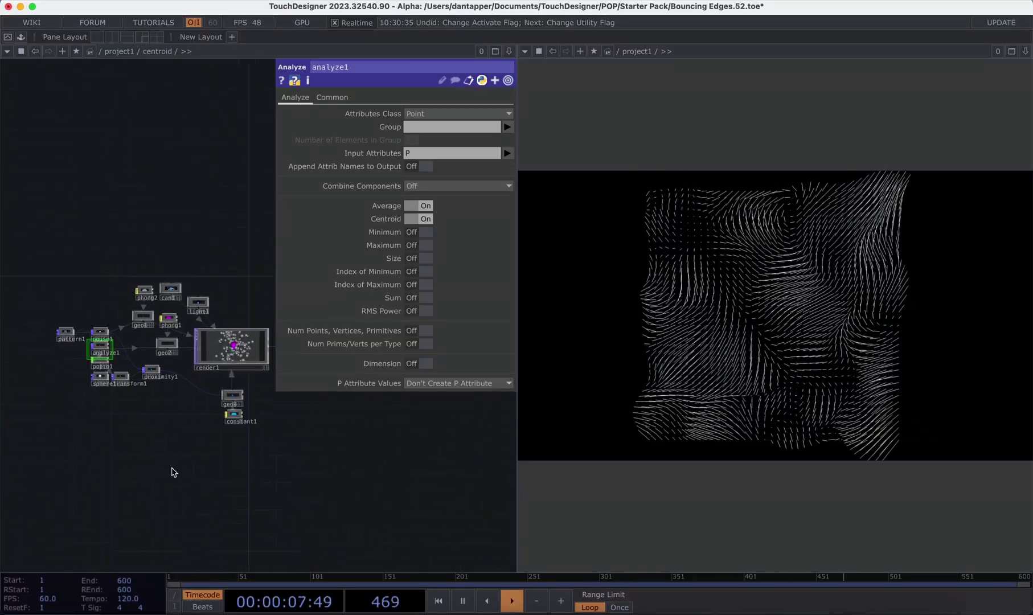
# Change the viewer pane's type and display the centroid network's render1 output in it
pyautogui.scroll(5, 141, 362)
pyautogui.press('p')
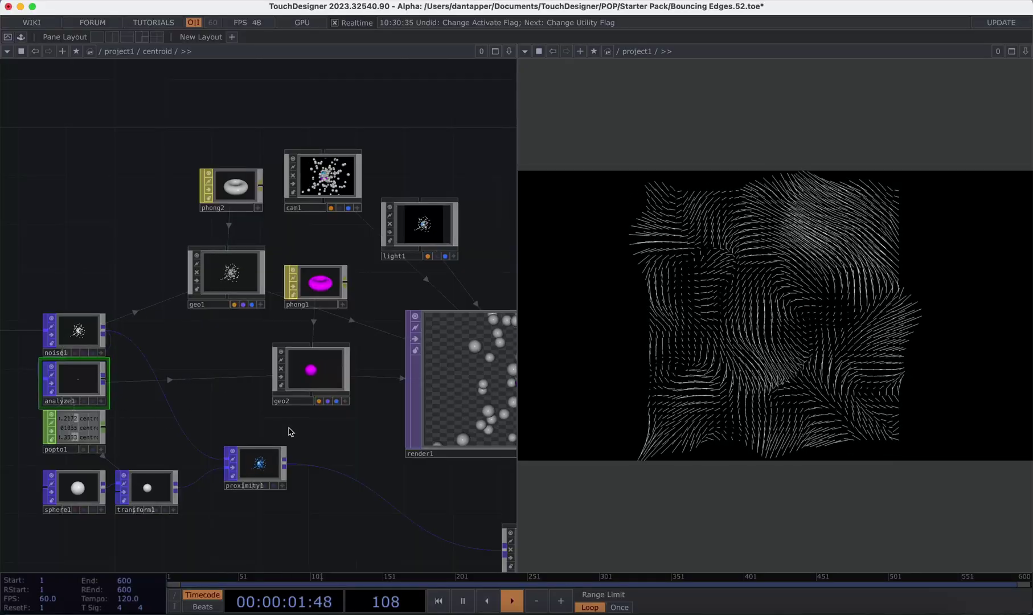
pyautogui.click(524, 52)
pyautogui.click(552, 85)
pyautogui.hscroll(3, 415, 267)
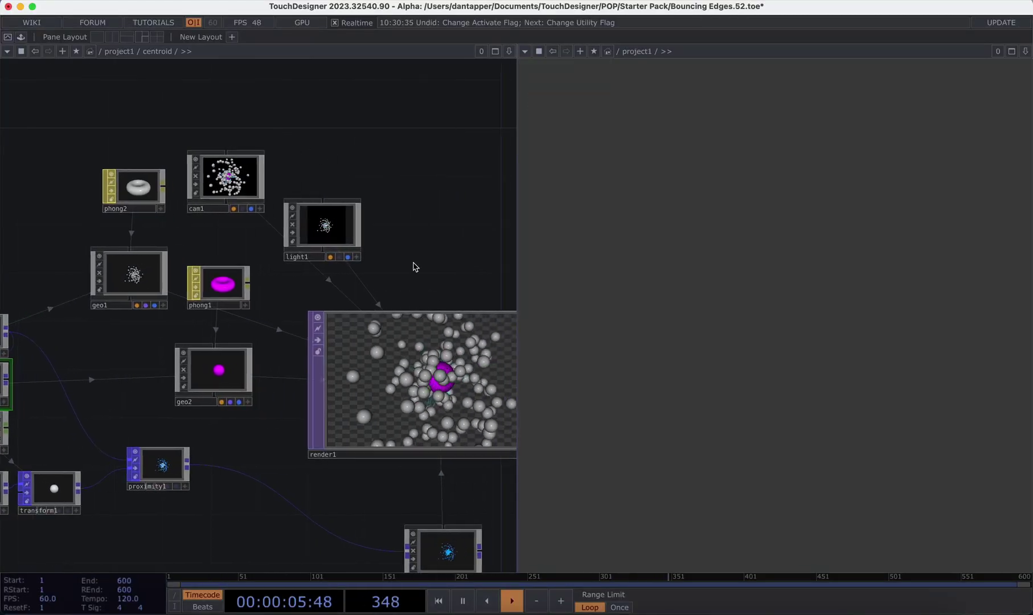
pyautogui.hscroll(1, 455, 364)
pyautogui.hscroll(4, 433, 489)
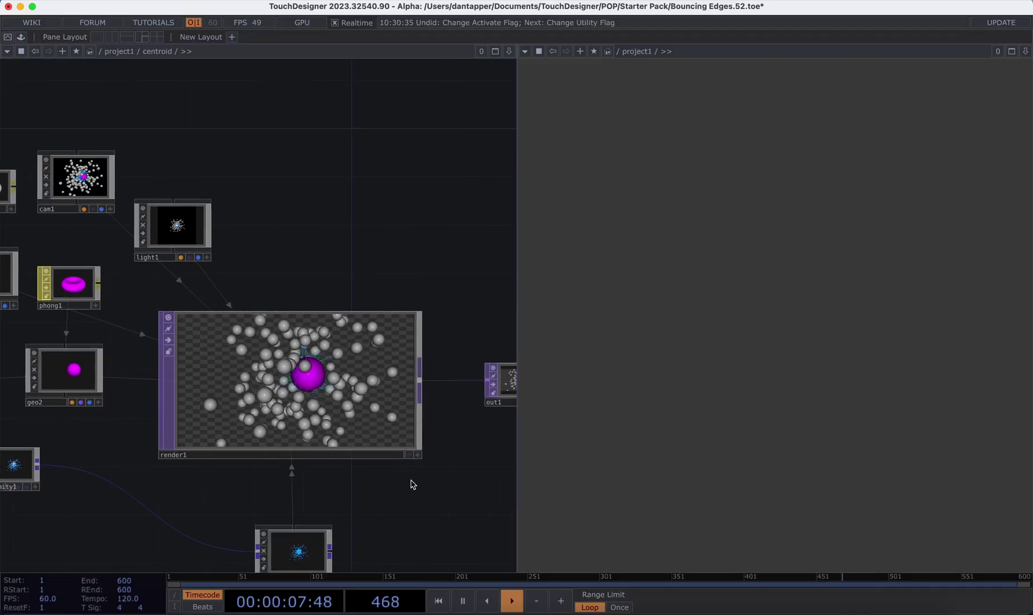
pyautogui.click(408, 455)
pyautogui.moveTo(696, 92); pyautogui.dragTo(691, 48)
pyautogui.scroll(-5, 290, 343)
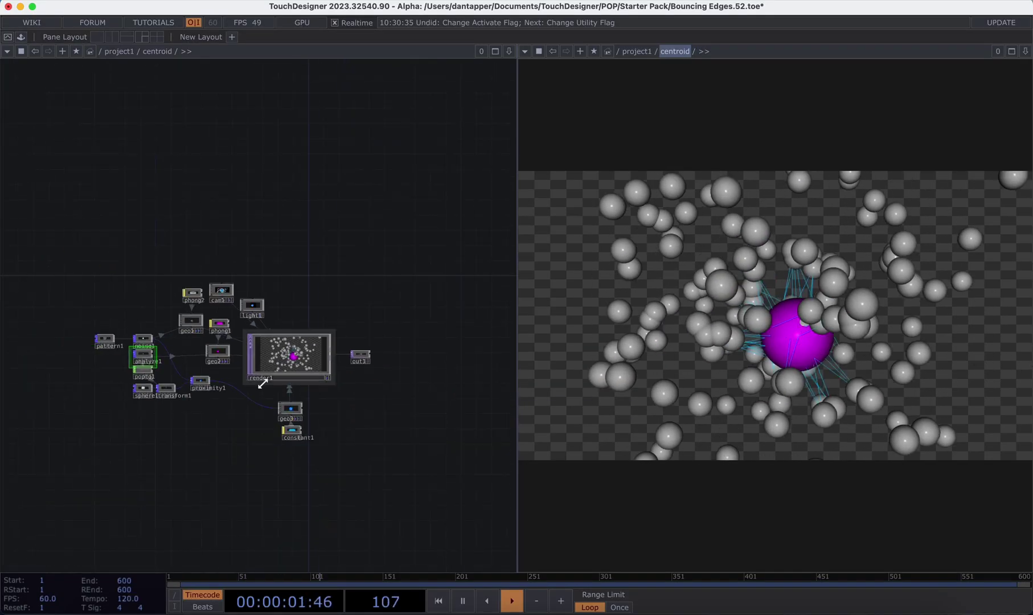
# Examine analyze1's average and centroid settings for the points, and popto1's extraction of that result
pyautogui.scroll(4, 261, 385)
pyautogui.moveTo(228, 453); pyautogui.dragTo(306, 462)
pyautogui.scroll(4, 144, 349)
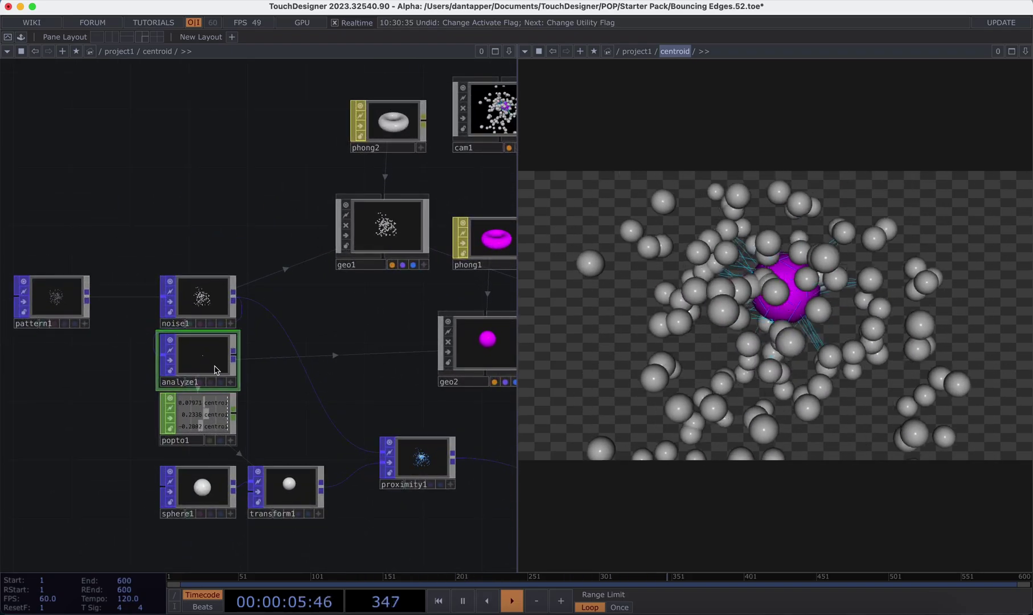
pyautogui.press('p')
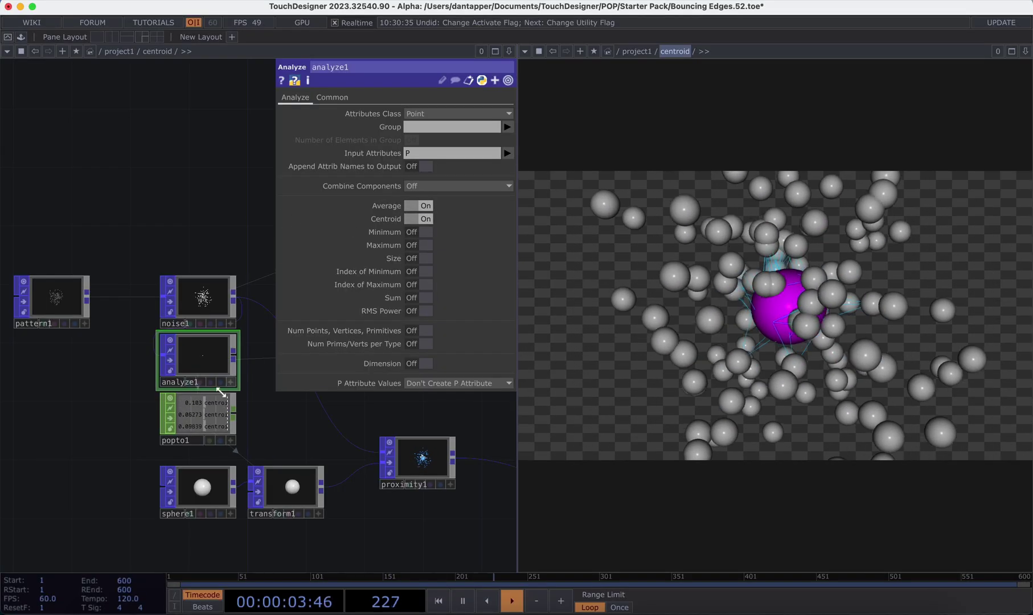
pyautogui.click(203, 406)
pyautogui.scroll(3, 203, 406)
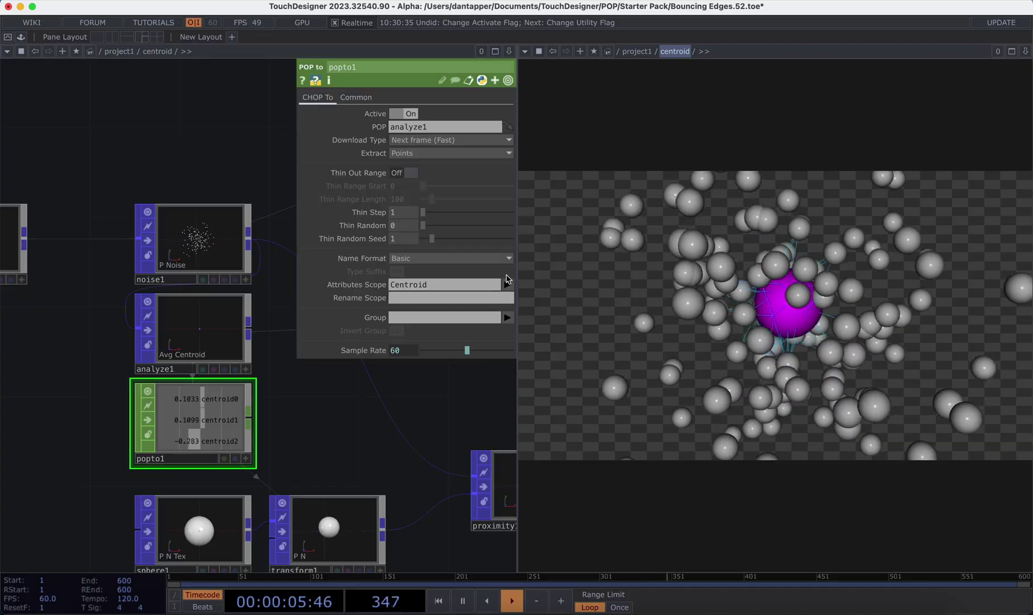
# Add Avg to popto1's Attributes Scope and remove it again, leaving only Centroid
pyautogui.click(507, 284)
pyautogui.click(509, 310)
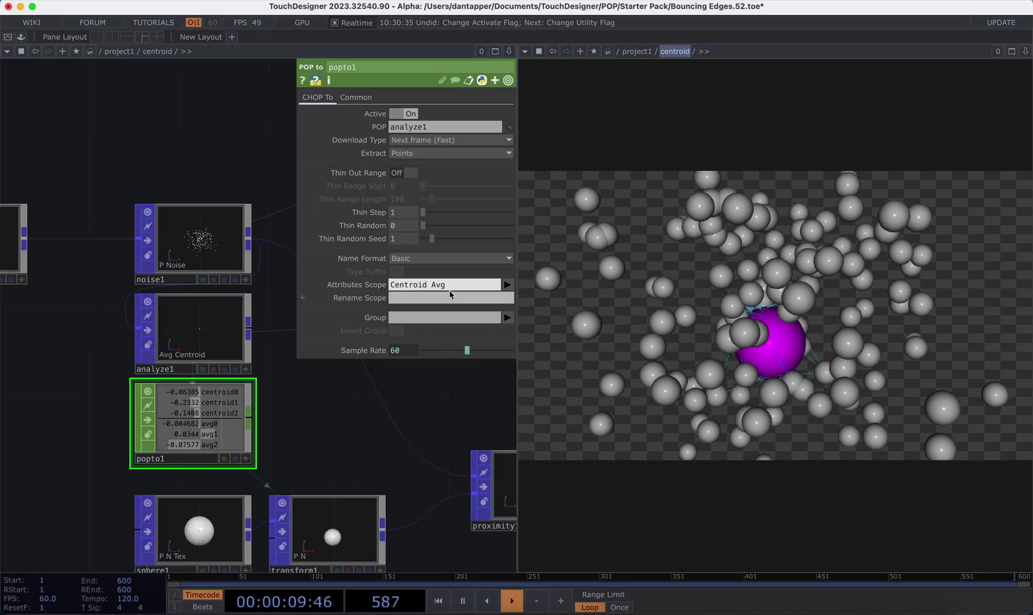
pyautogui.click(451, 288)
pyautogui.press('BackSpace')
pyautogui.press('BackSpace')
pyautogui.press('BackSpace')
pyautogui.press('BackSpace')
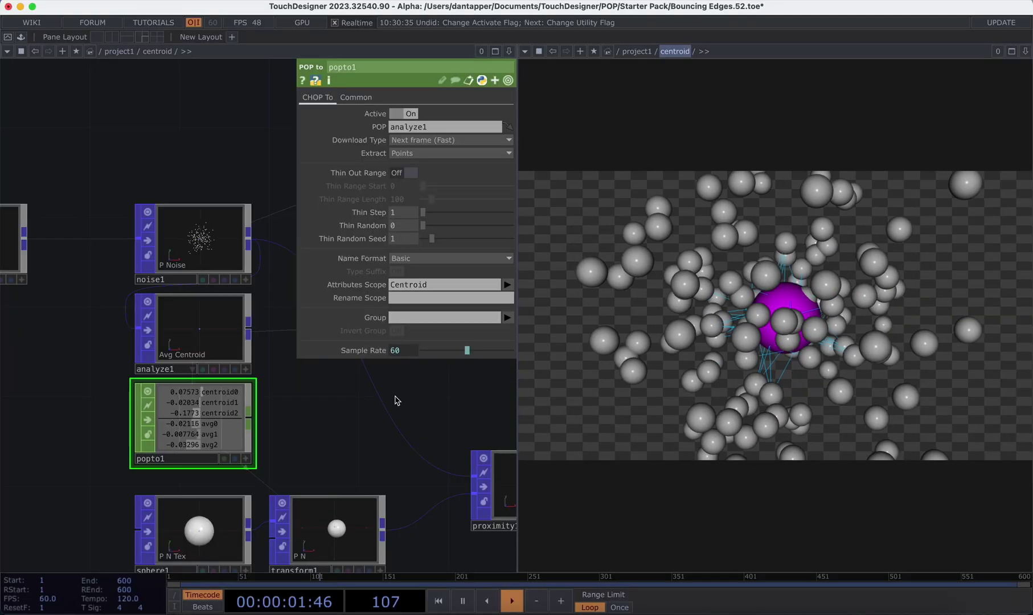
# Try disconnecting transform1 from proximity1's second input
pyautogui.click(396, 397)
pyautogui.press('p')
pyautogui.moveTo(394, 395); pyautogui.dragTo(428, 395, button='middle')
pyautogui.moveTo(428, 395); pyautogui.dragTo(125, 408)
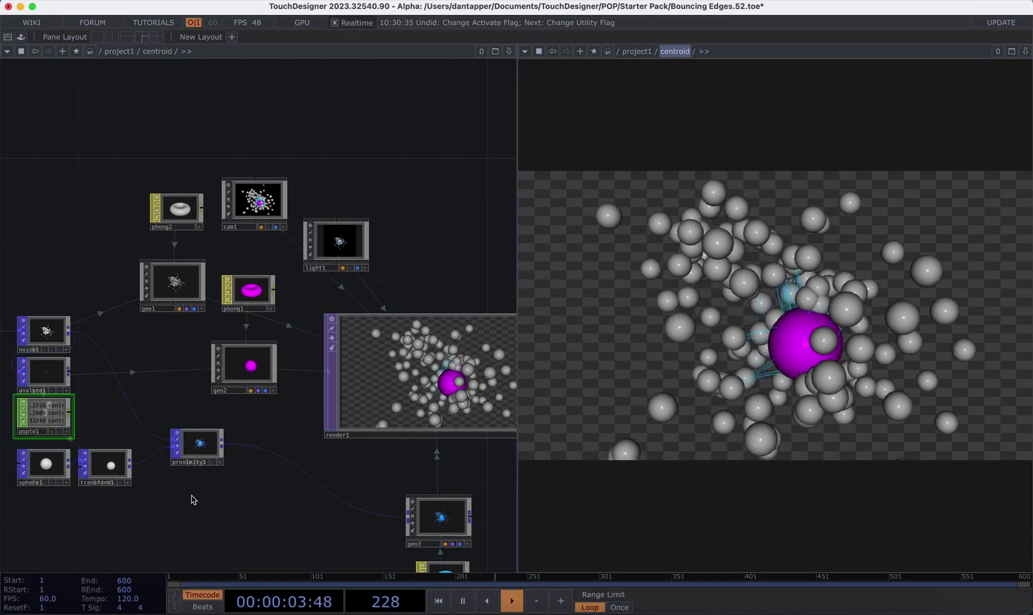
pyautogui.scroll(8, 202, 455)
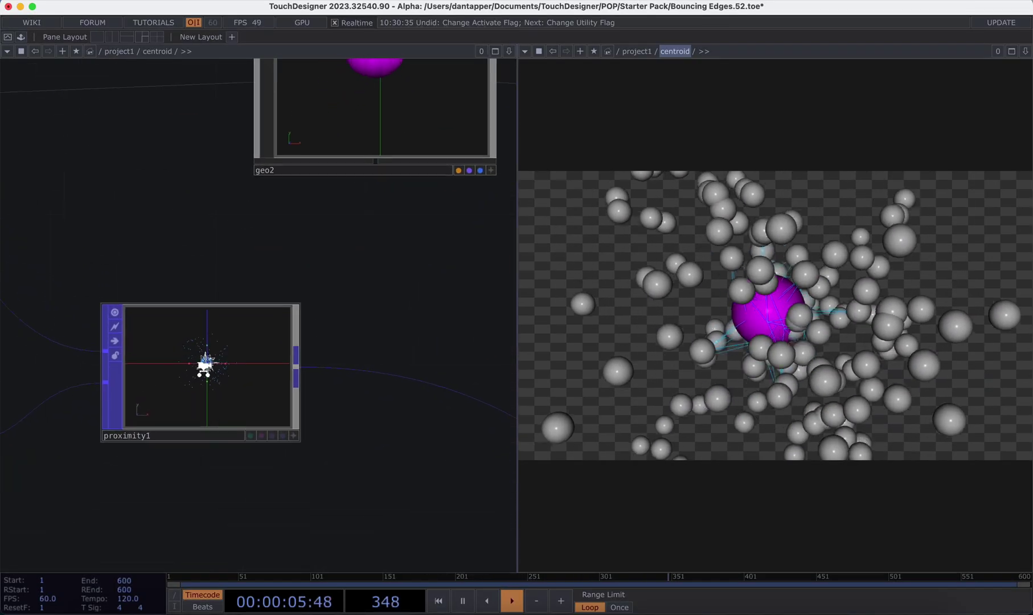
pyautogui.scroll(6, 203, 367)
pyautogui.scroll(-7, 202, 367)
pyautogui.moveTo(210, 275); pyautogui.dragTo(390, 264)
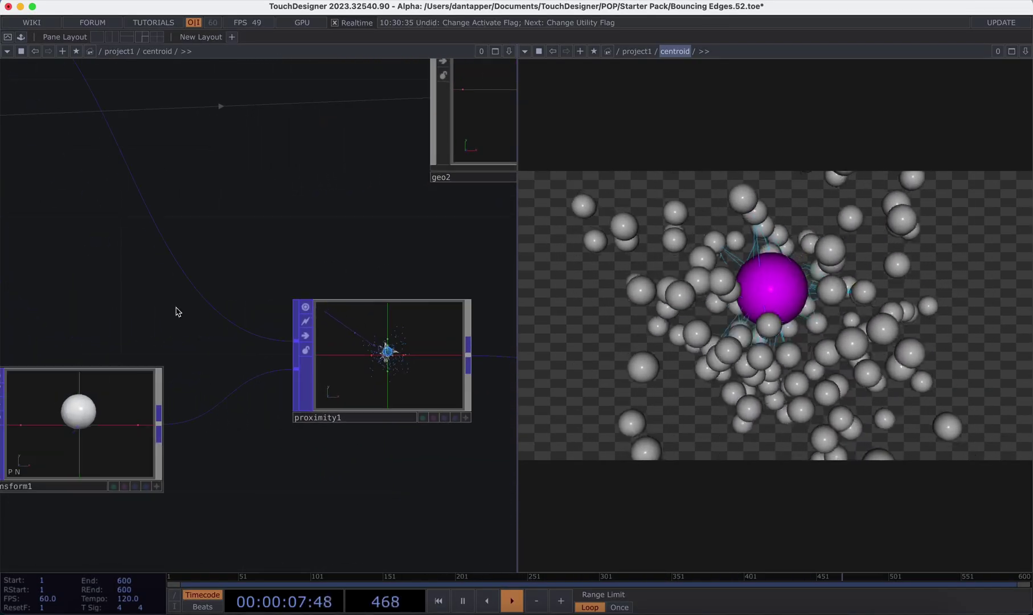
pyautogui.rightClick(206, 414)
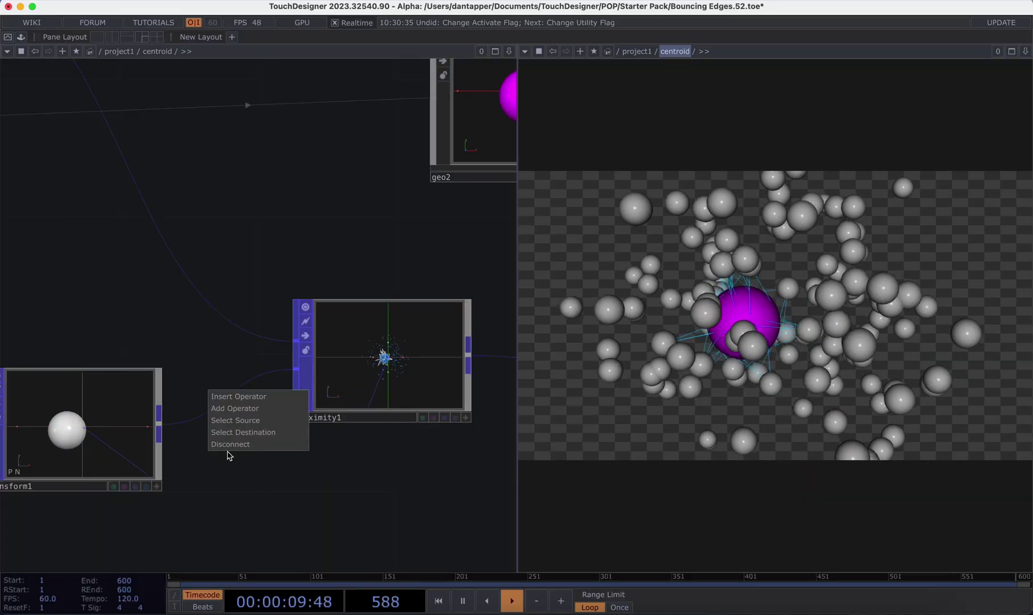
pyautogui.click(230, 444)
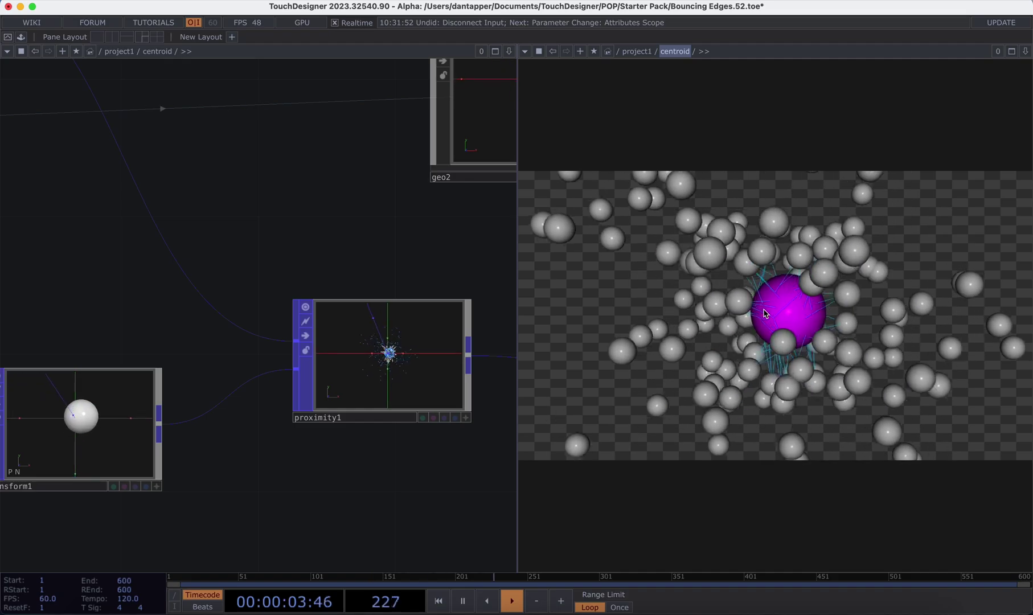
# Try different Maximum Distance values on proximity1, such as 0.731
pyautogui.press('p')
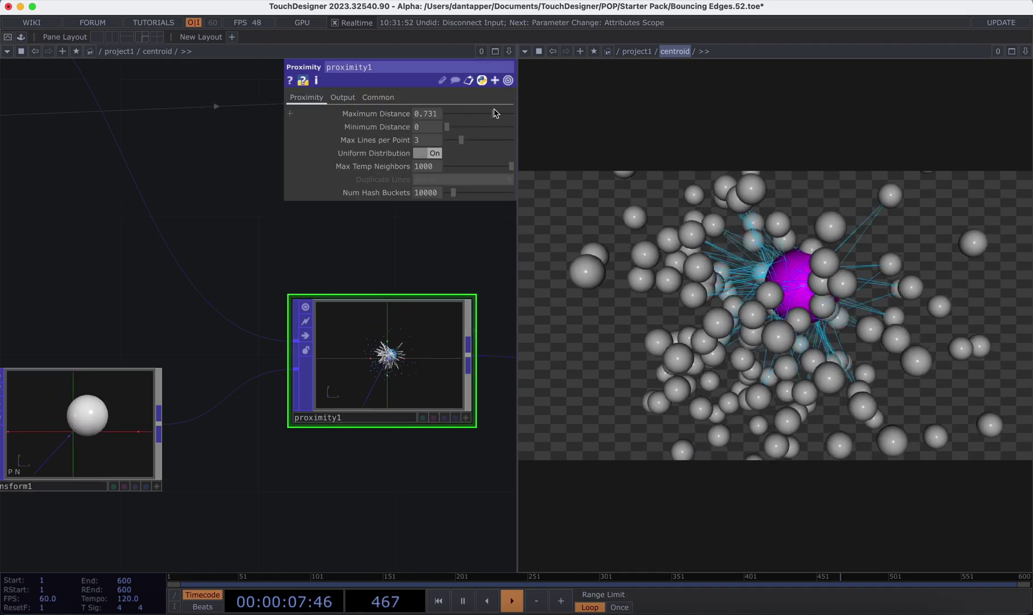
pyautogui.moveTo(495, 113)
pyautogui.mouseDown()
pyautogui.moveTo(516, 108)
pyautogui.moveTo(474, 112)
pyautogui.mouseUp()
# Leave the centroid network and open the blend network from the free examples
pyautogui.scroll(-5, 196, 259)
pyautogui.scroll(-5, 196, 259)
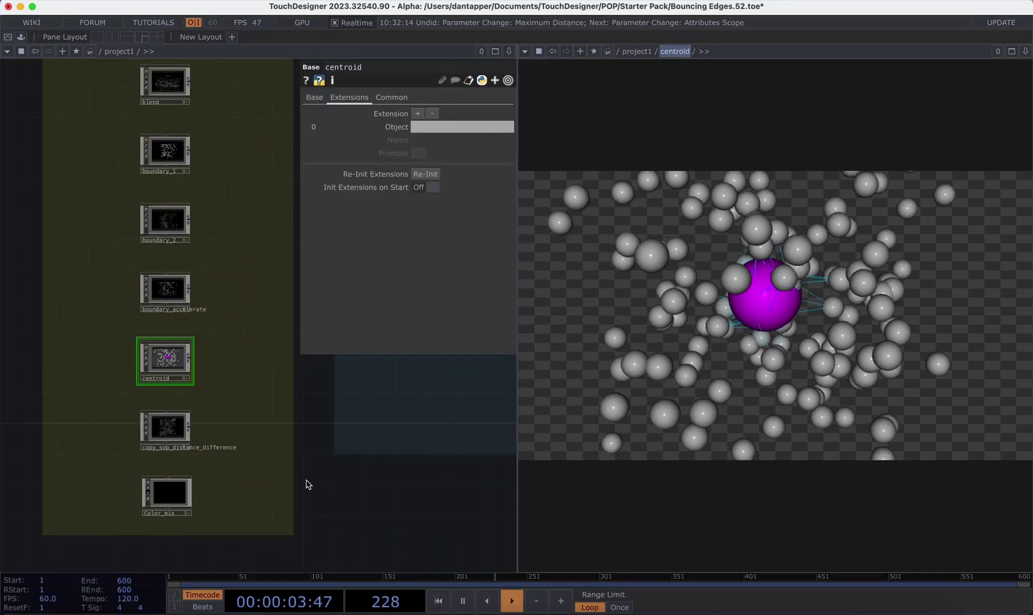
pyautogui.moveTo(307, 500); pyautogui.dragTo(317, 567)
pyautogui.moveTo(17, 251); pyautogui.dragTo(13, 251)
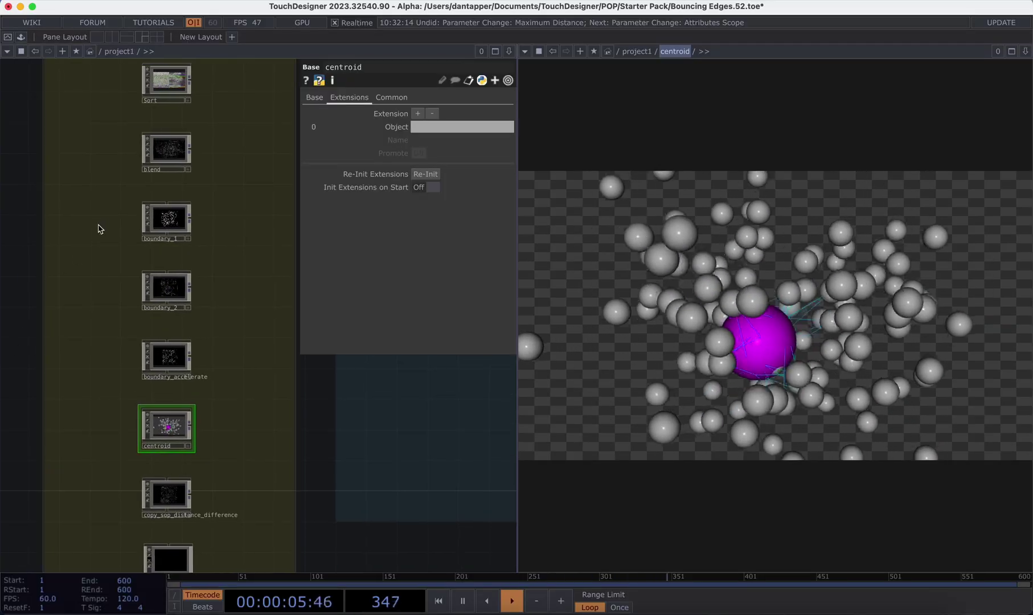
pyautogui.scroll(5, 30, 272)
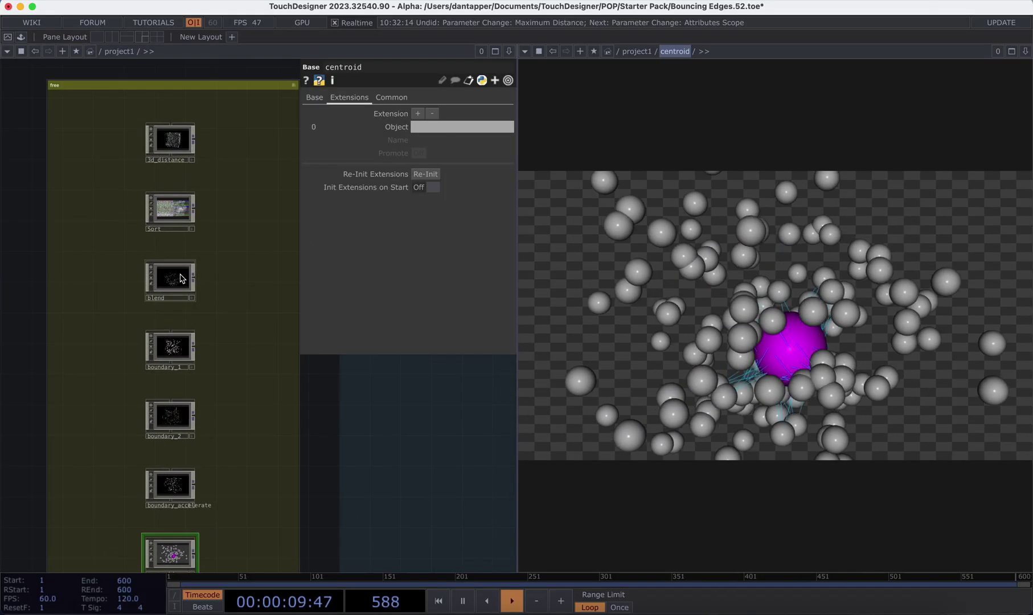
pyautogui.doubleClick(177, 279)
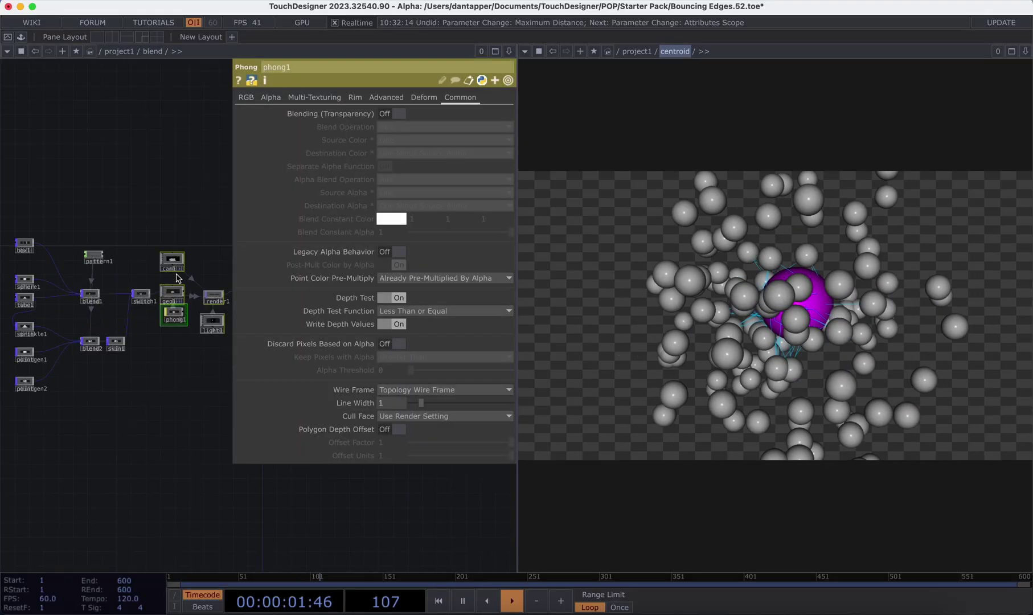
# Show the blend network in the second pane and display render1's output as its background
pyautogui.press('p')
pyautogui.scroll(10, 121, 333)
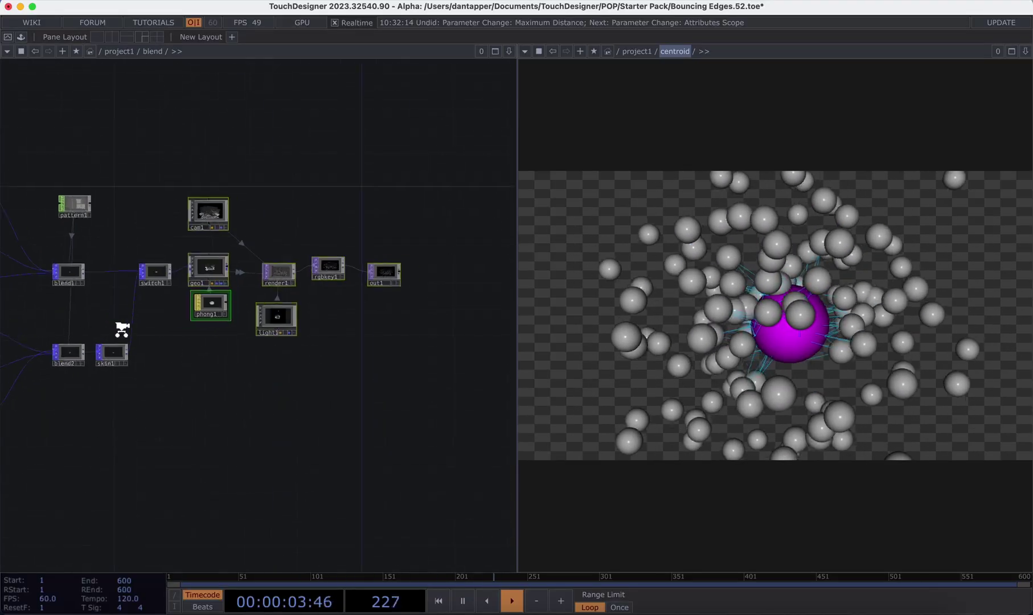
pyautogui.scroll(3, 194, 279)
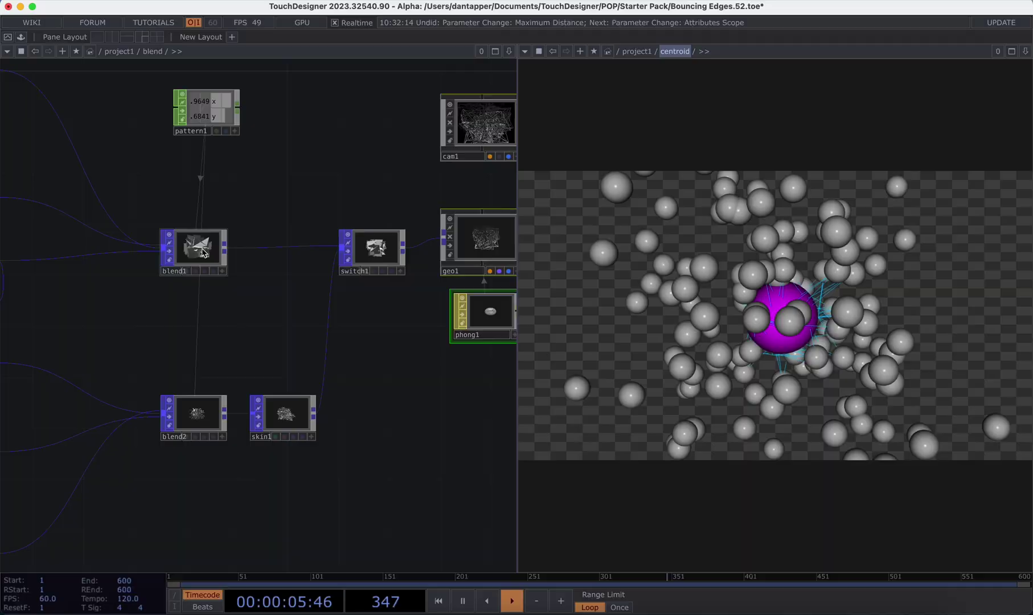
pyautogui.moveTo(264, 202); pyautogui.dragTo(317, 204)
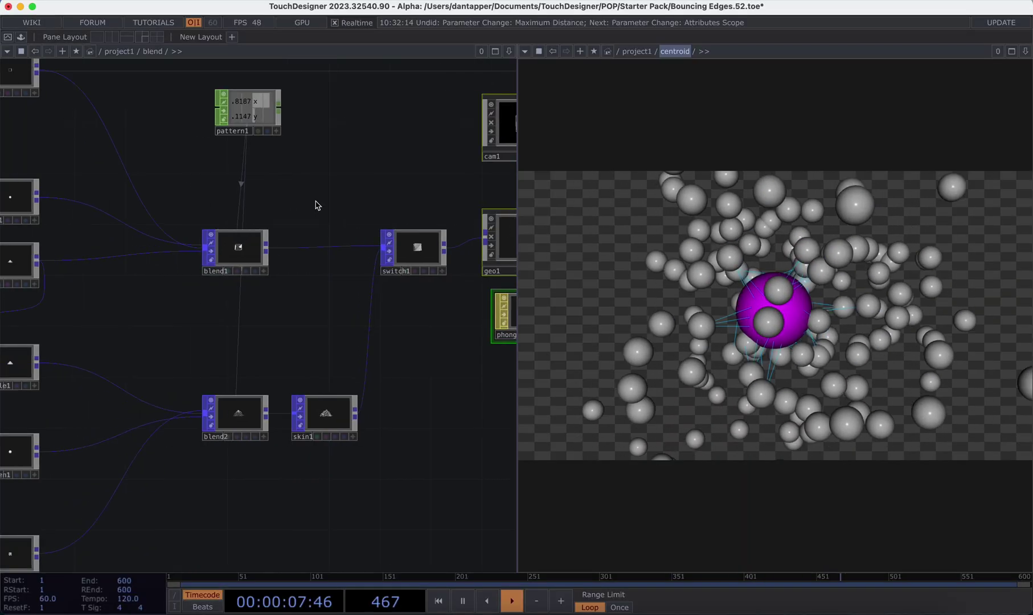
pyautogui.moveTo(411, 352); pyautogui.dragTo(34, 392)
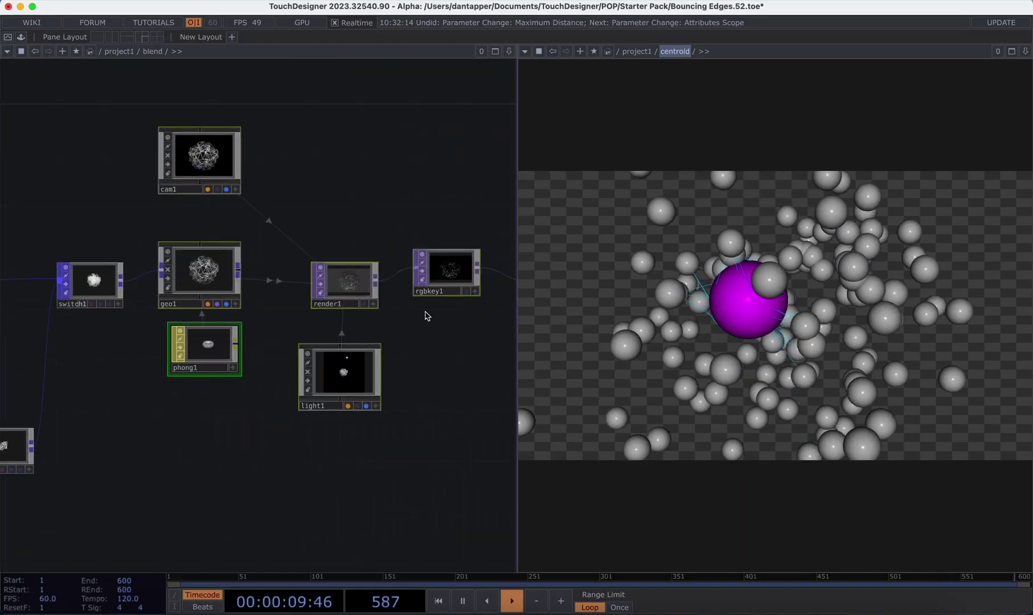
pyautogui.moveTo(345, 292); pyautogui.dragTo(679, 55)
pyautogui.press('super+z')
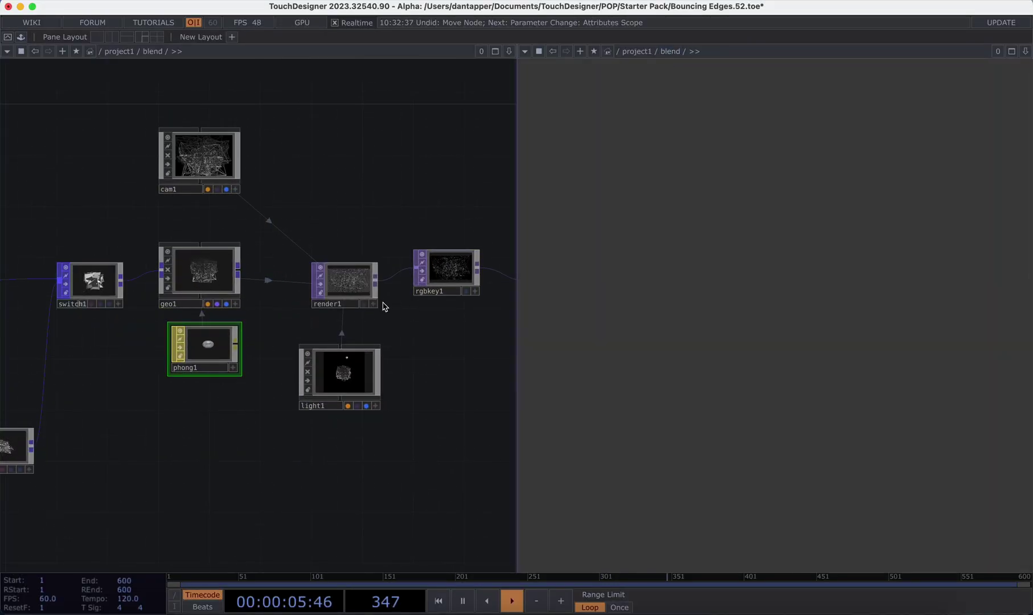
pyautogui.click(365, 304)
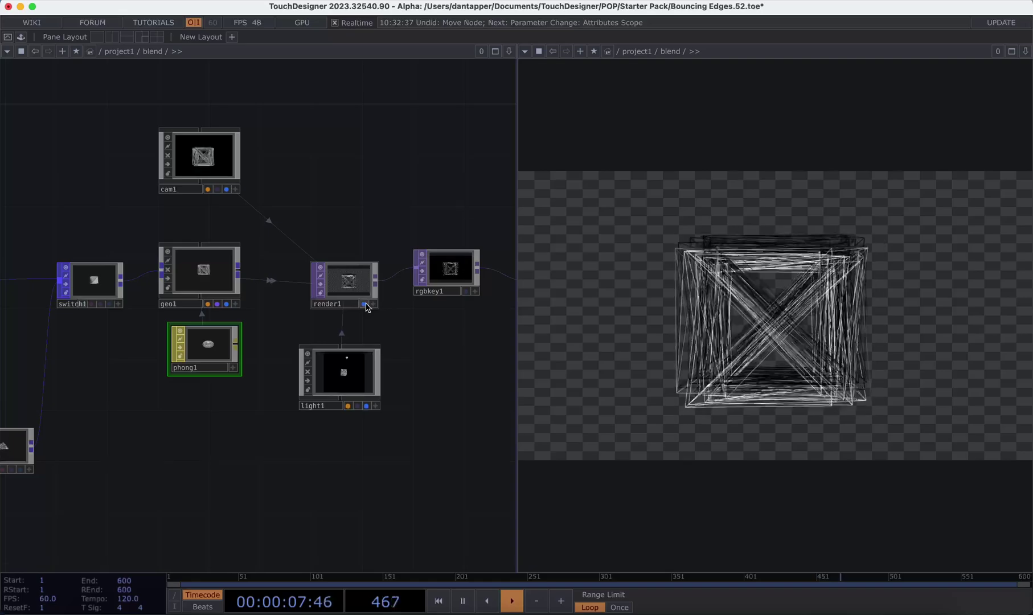
# Try setting switch1's Index to 1 in the blend network, then close its parameters
pyautogui.scroll(-5, 398, 399)
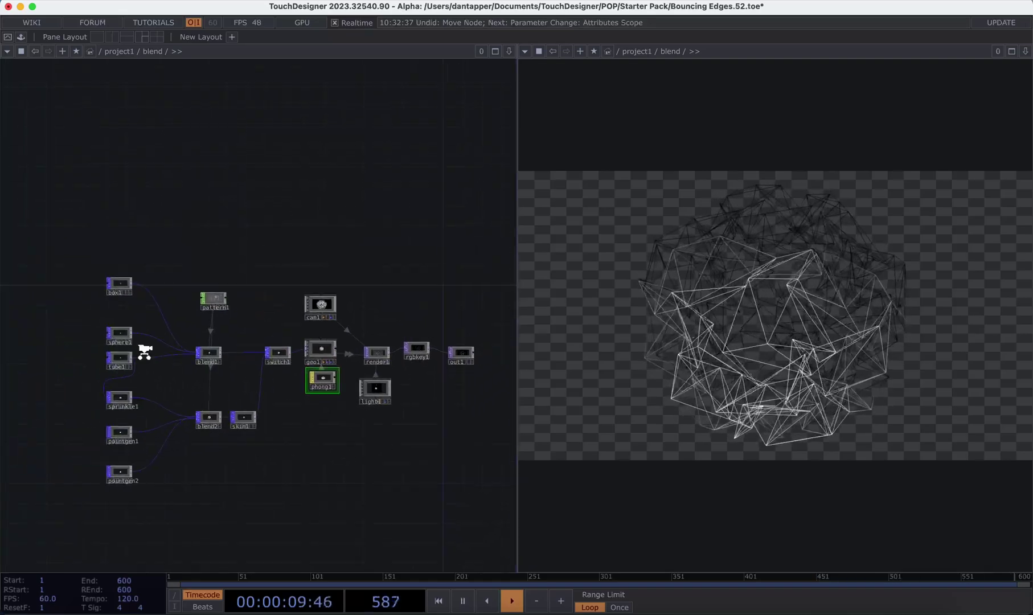
pyautogui.scroll(3, 145, 351)
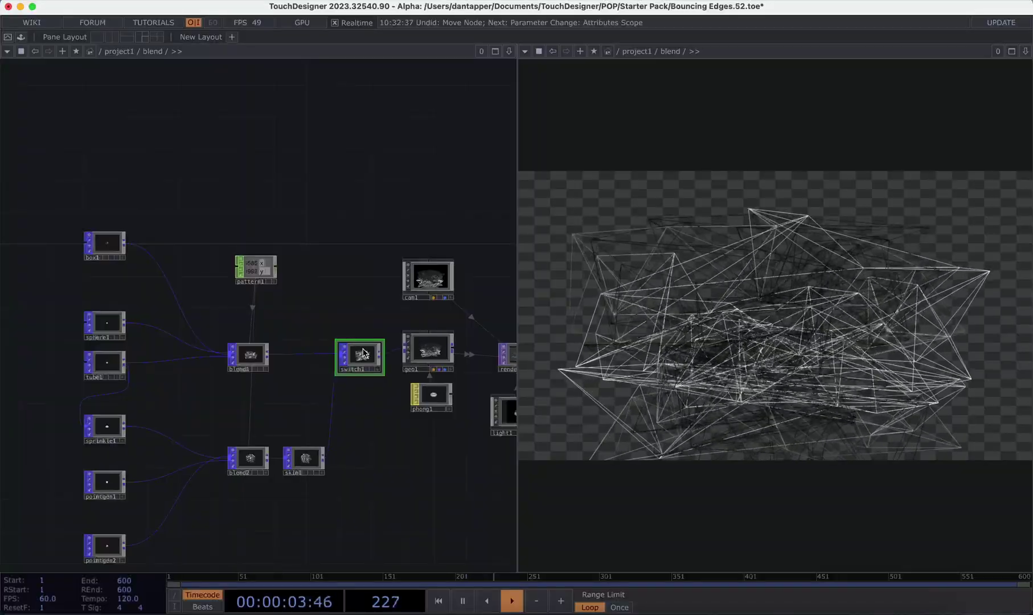
pyautogui.press('p')
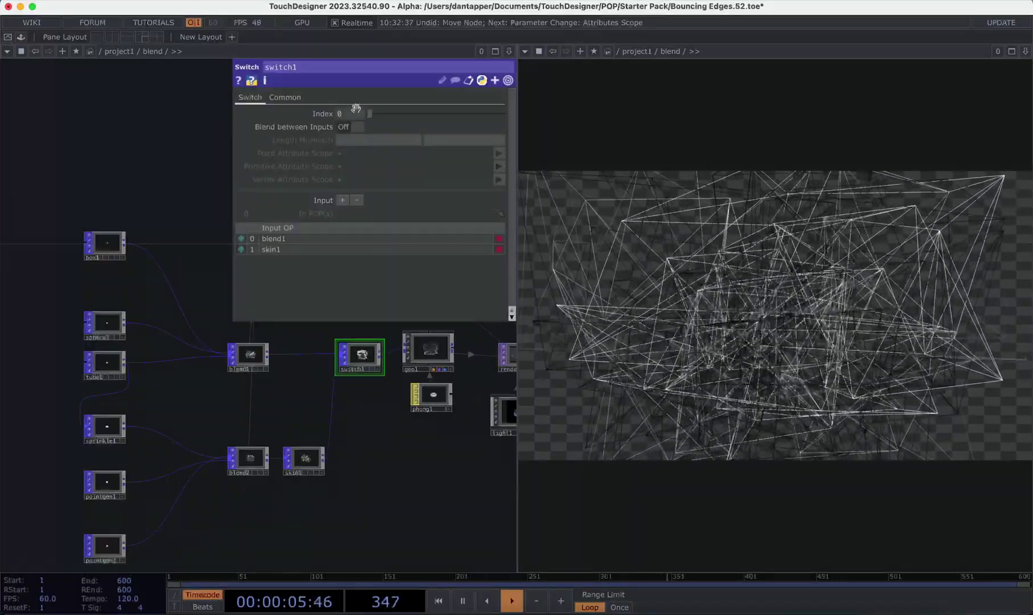
pyautogui.click(354, 114)
pyautogui.write('1')
pyautogui.press('Return')
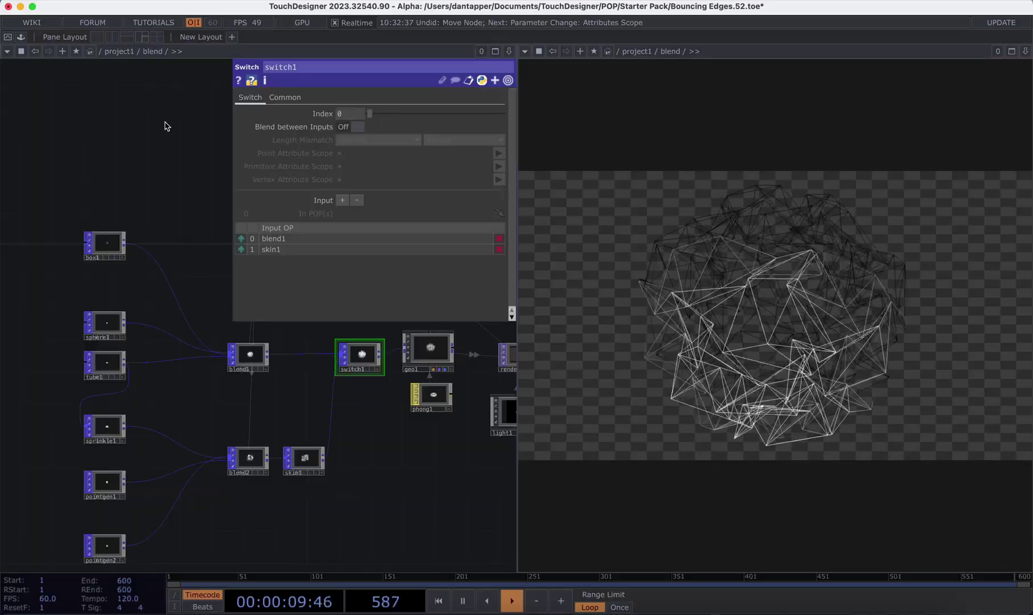
pyautogui.press('p')
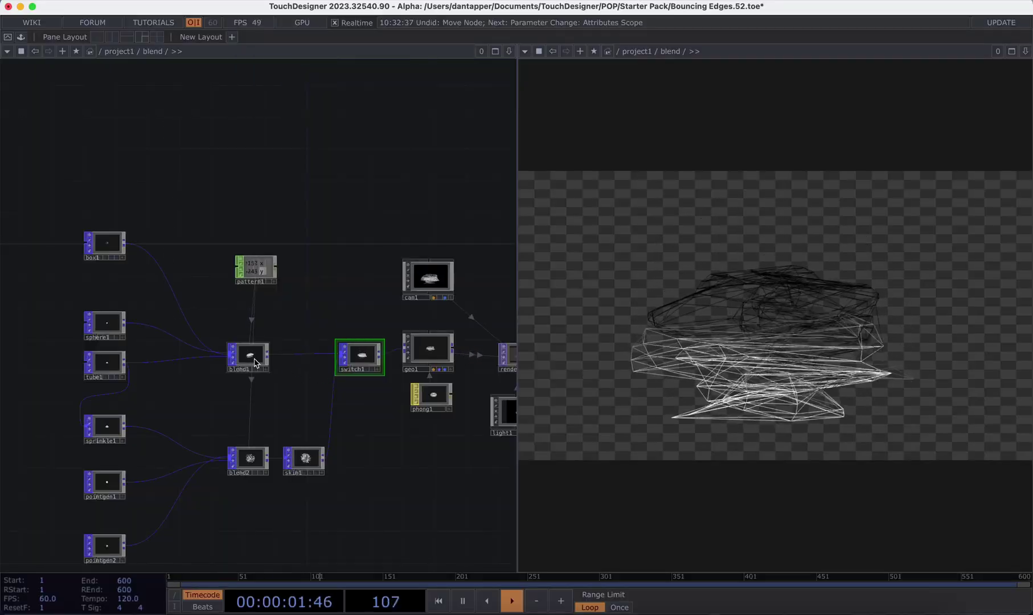
# Open blend1's parameters and examine the available Blend Type options
pyautogui.press('p')
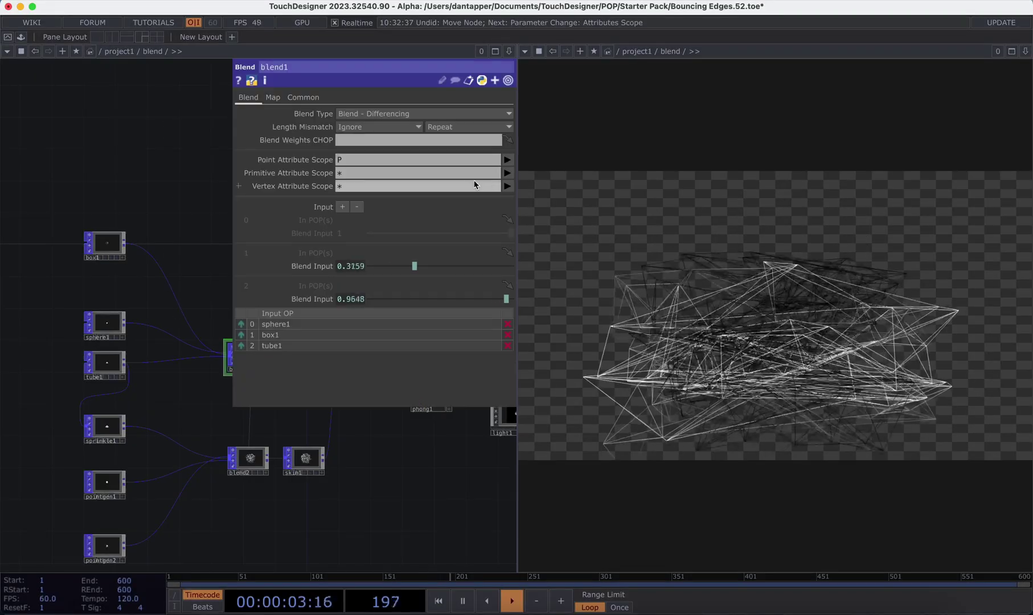
pyautogui.click(404, 113)
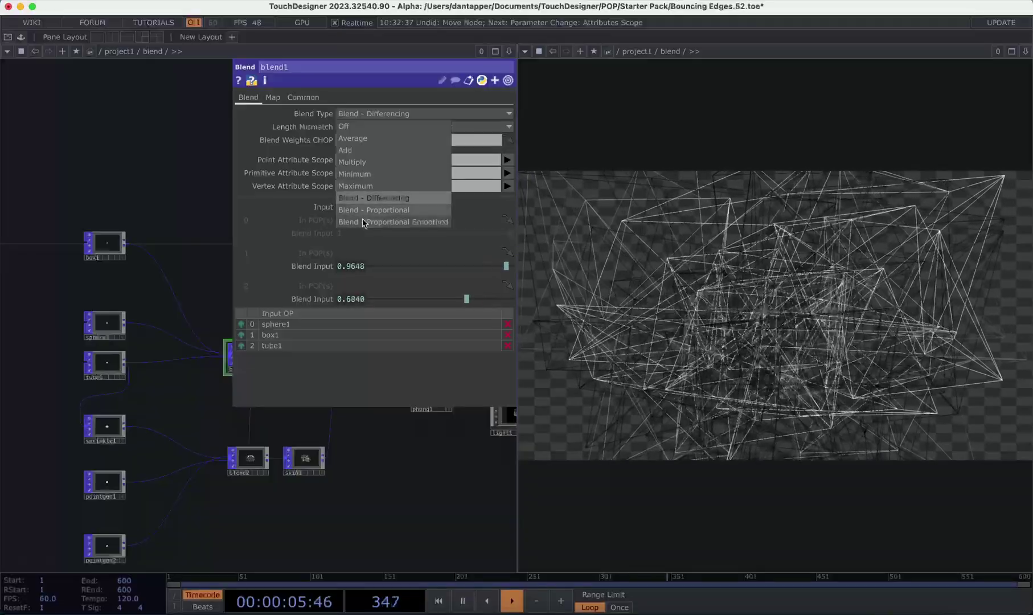
pyautogui.click(185, 171)
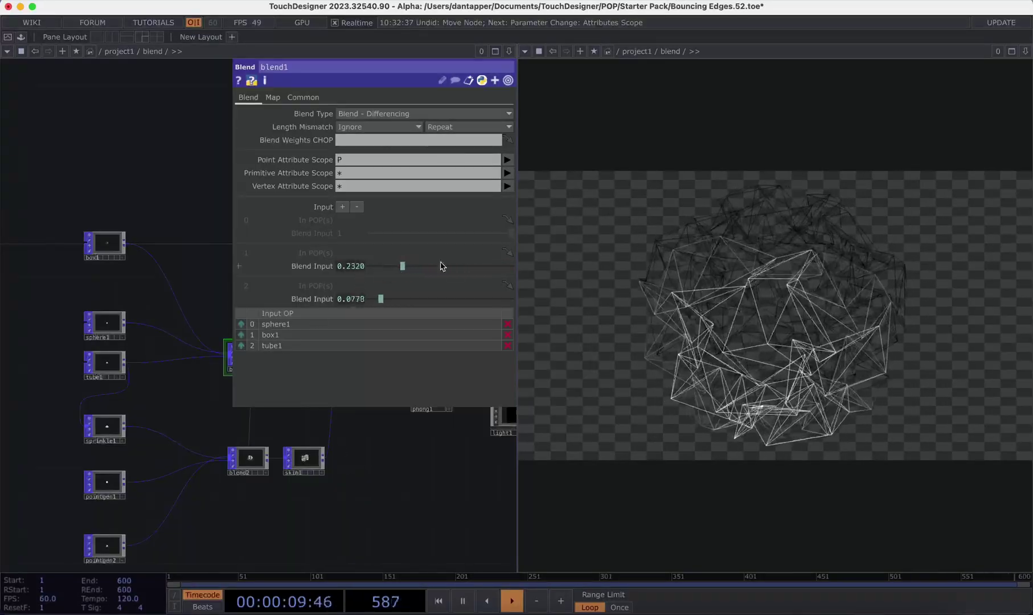
# Try Blend - Proportional and Blend - Proportional Smoothed on blend1, and return its Blend Type to Blend - Differencing
pyautogui.click(401, 113)
pyautogui.click(361, 209)
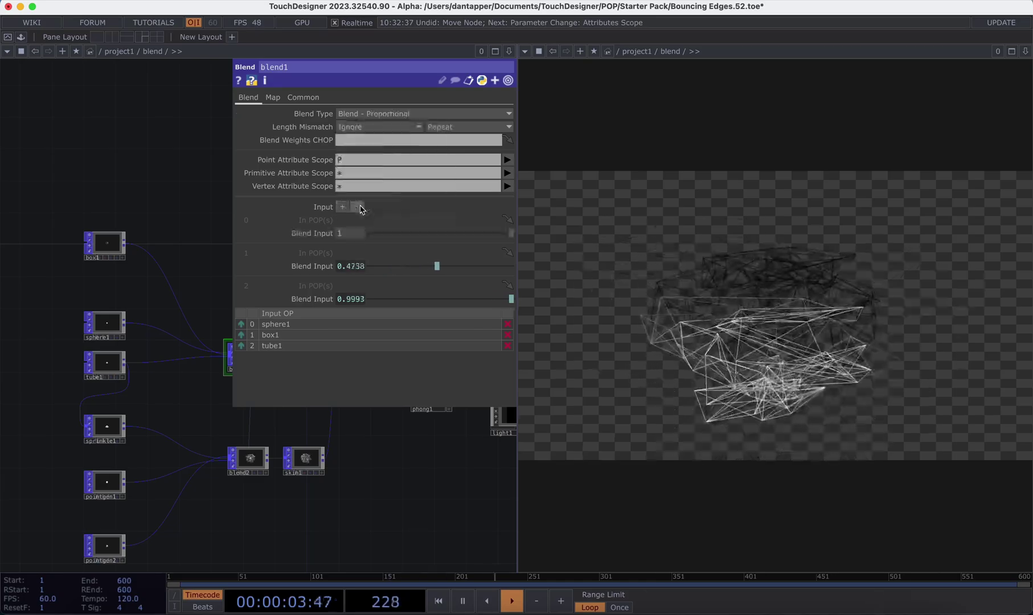
pyautogui.click(418, 113)
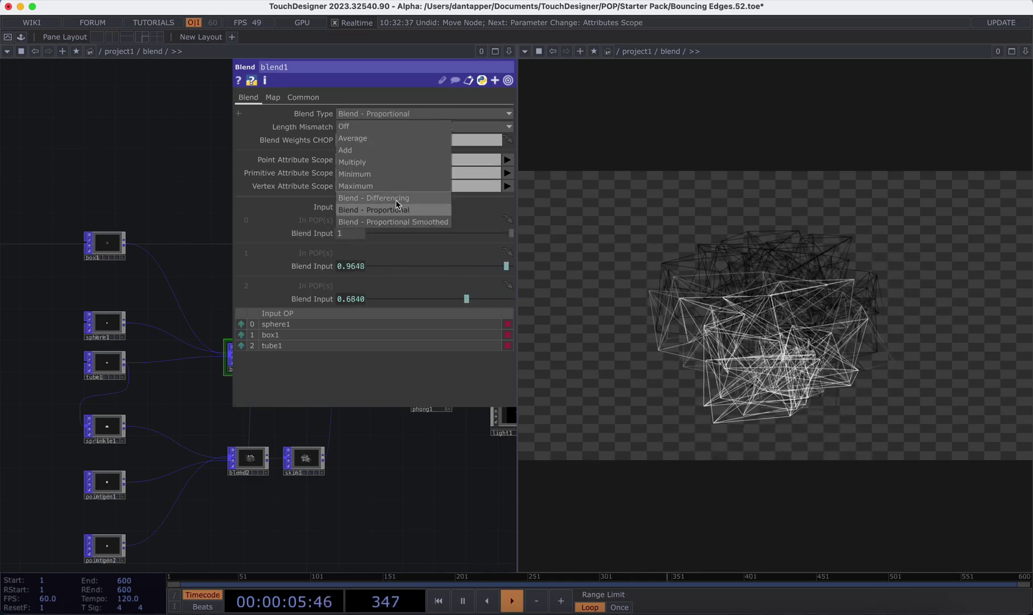
pyautogui.click(376, 221)
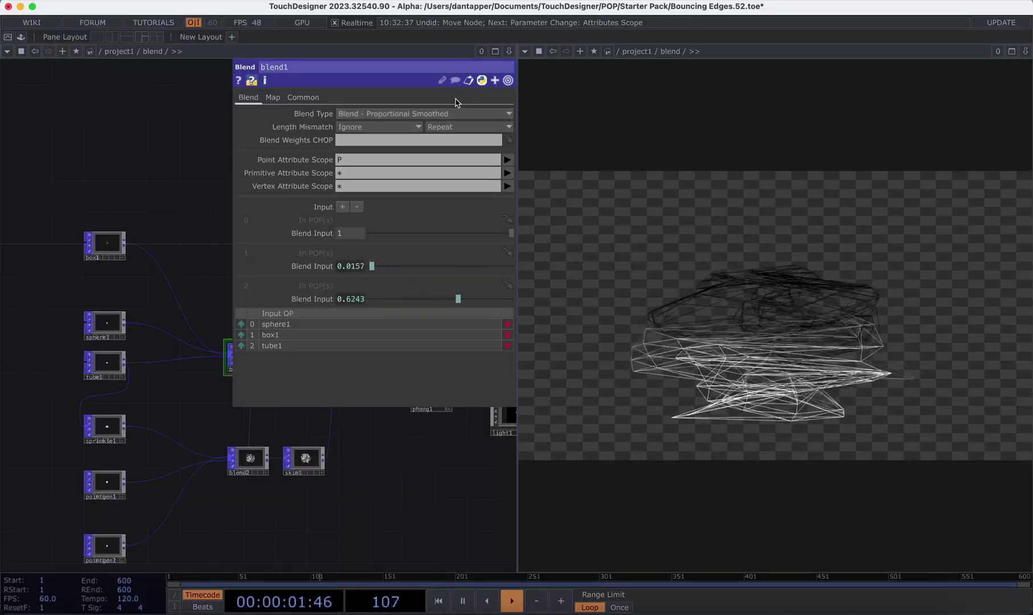
pyautogui.click(441, 112)
pyautogui.click(425, 199)
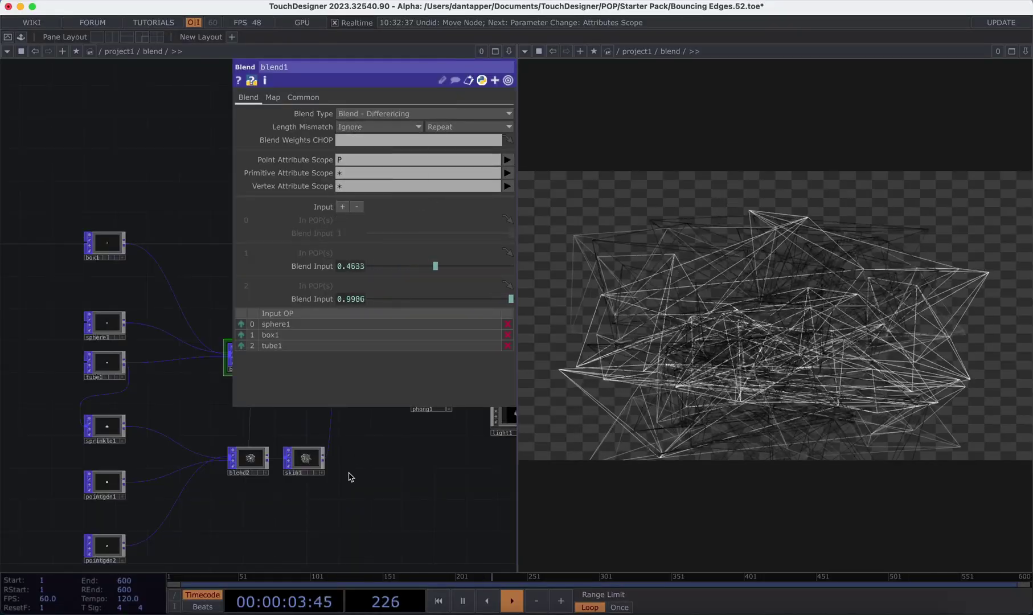
# Add a Math Mix POP with its Combine Operation set to mix(A, B, C), and delete it again
pyautogui.moveTo(351, 476); pyautogui.dragTo(155, 488)
pyautogui.press('Tab')
pyautogui.write('ma')
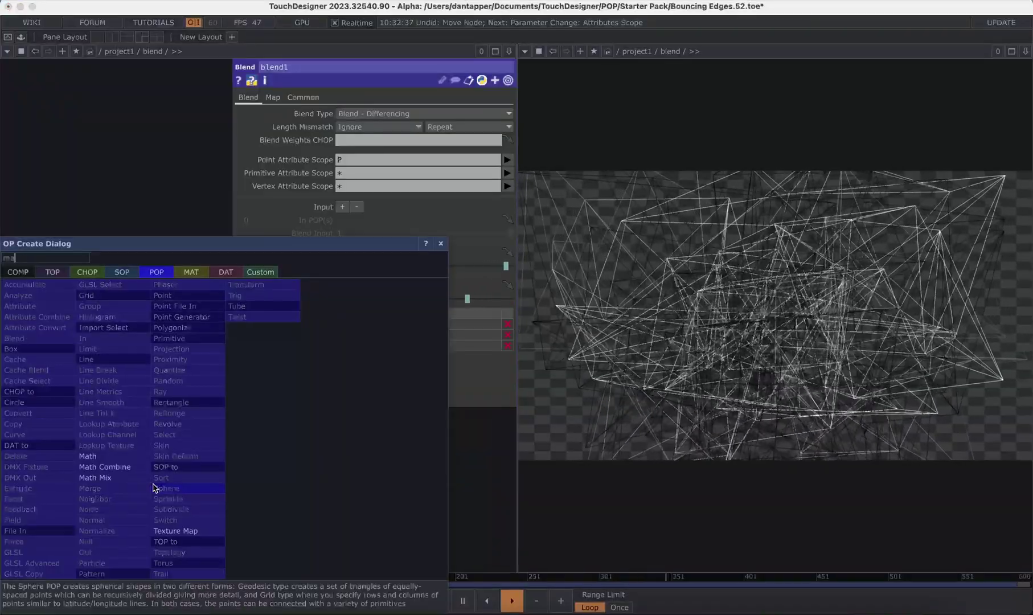
pyautogui.click(113, 479)
pyautogui.click(164, 464)
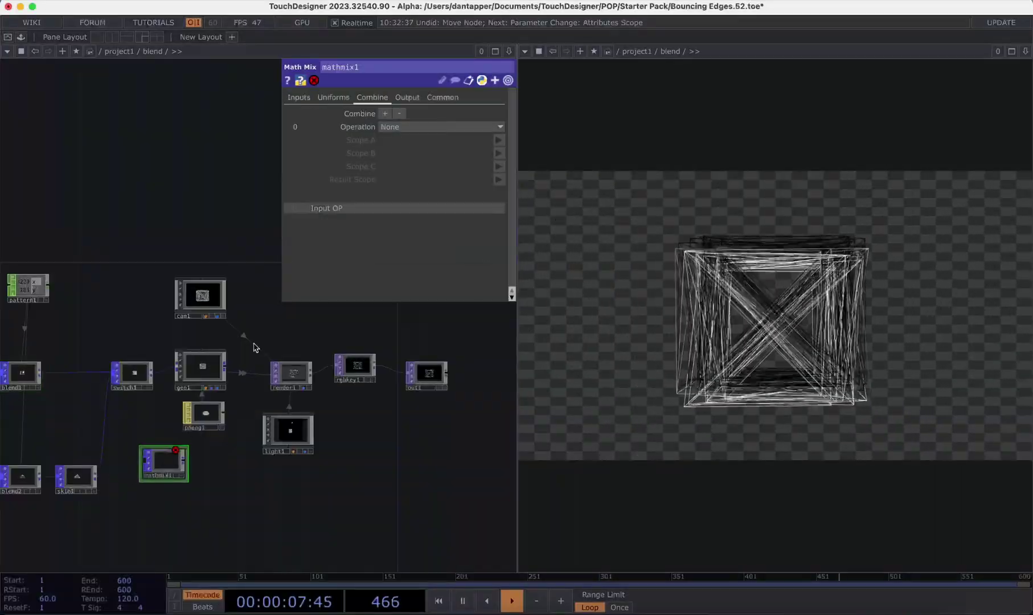
pyautogui.click(392, 127)
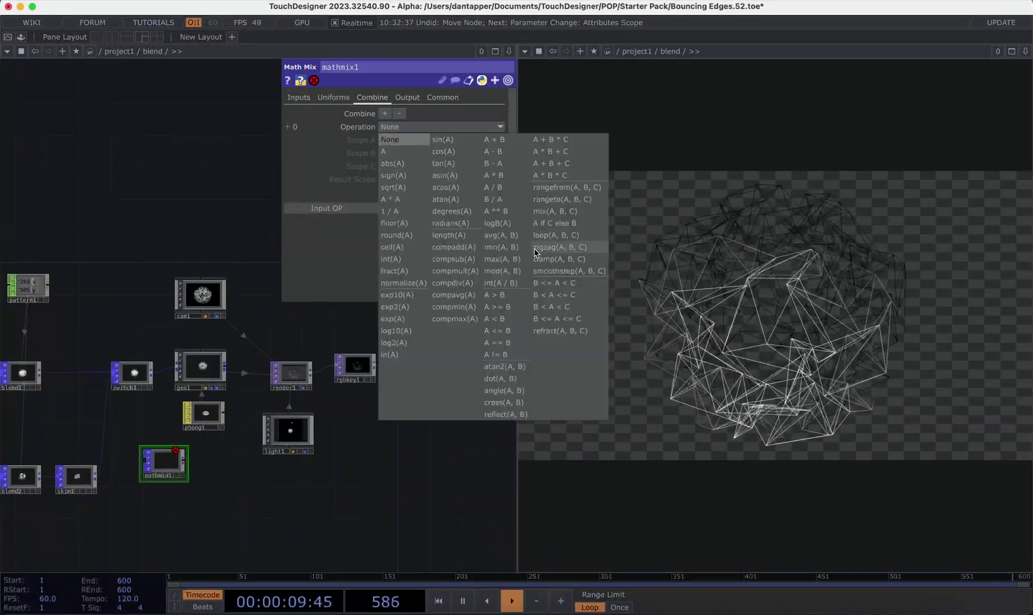
pyautogui.click(544, 212)
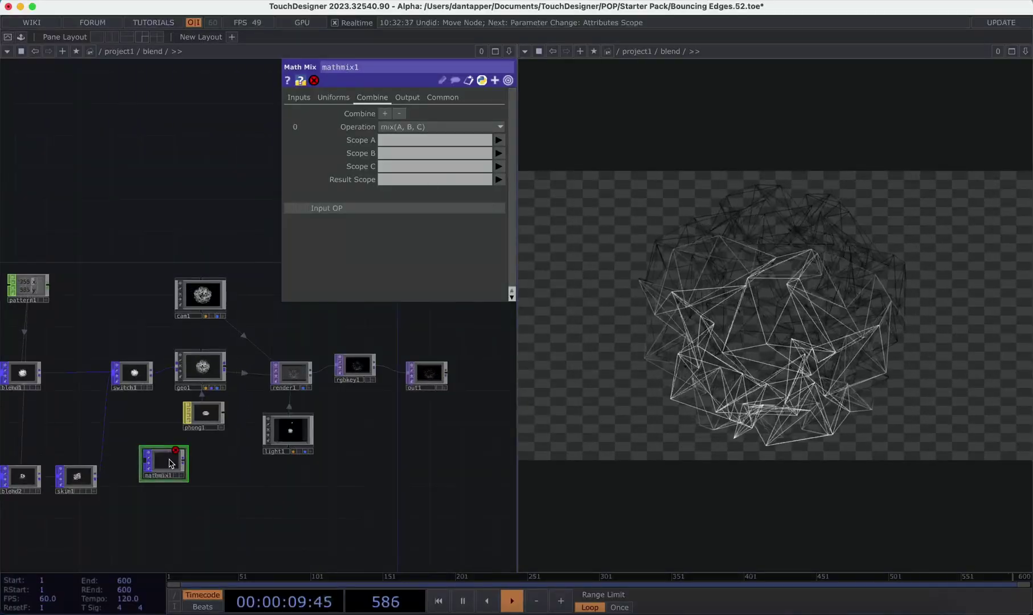
pyautogui.press('Delete')
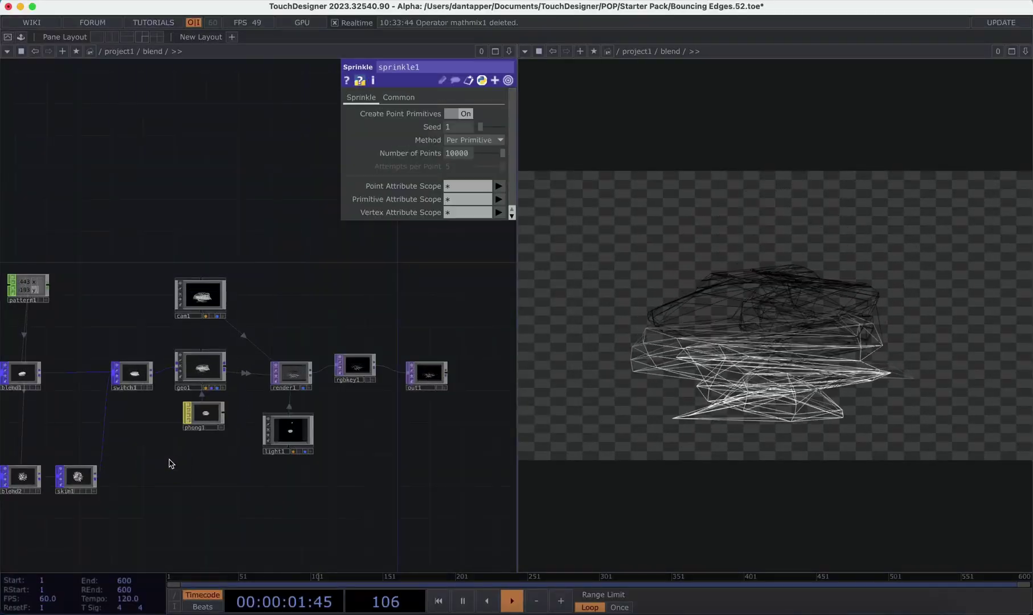
# Leave the blend network and return to the project1 network
pyautogui.scroll(-10, 171, 464)
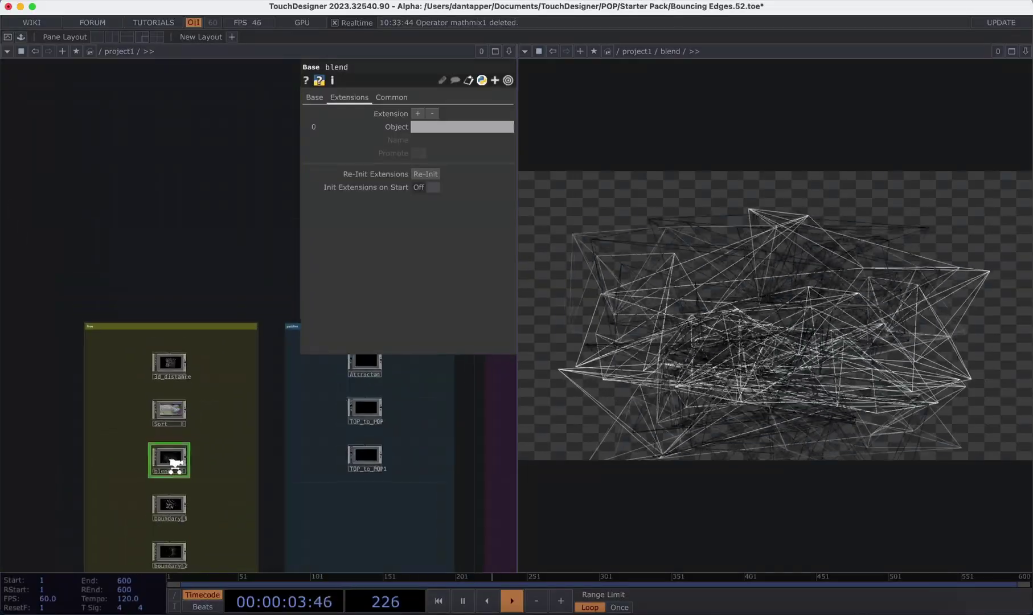
# Find the Color_mix container at the end of the component column and enter its network
pyautogui.scroll(-2, 175, 466)
pyautogui.moveTo(166, 283); pyautogui.dragTo(129, 204)
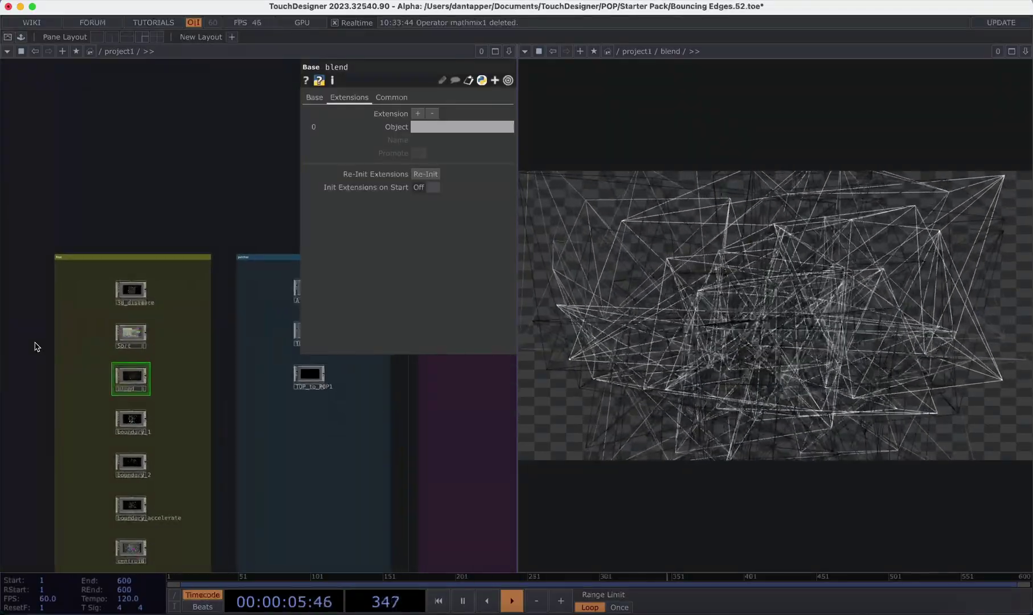
pyautogui.scroll(-5, 35, 334)
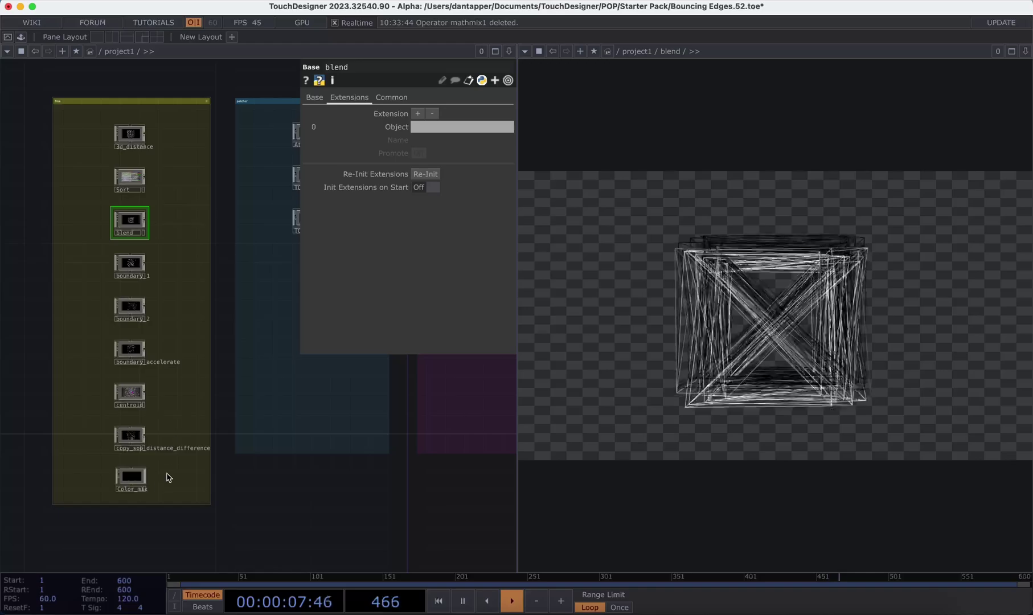
pyautogui.scroll(4, 130, 481)
pyautogui.click(133, 476)
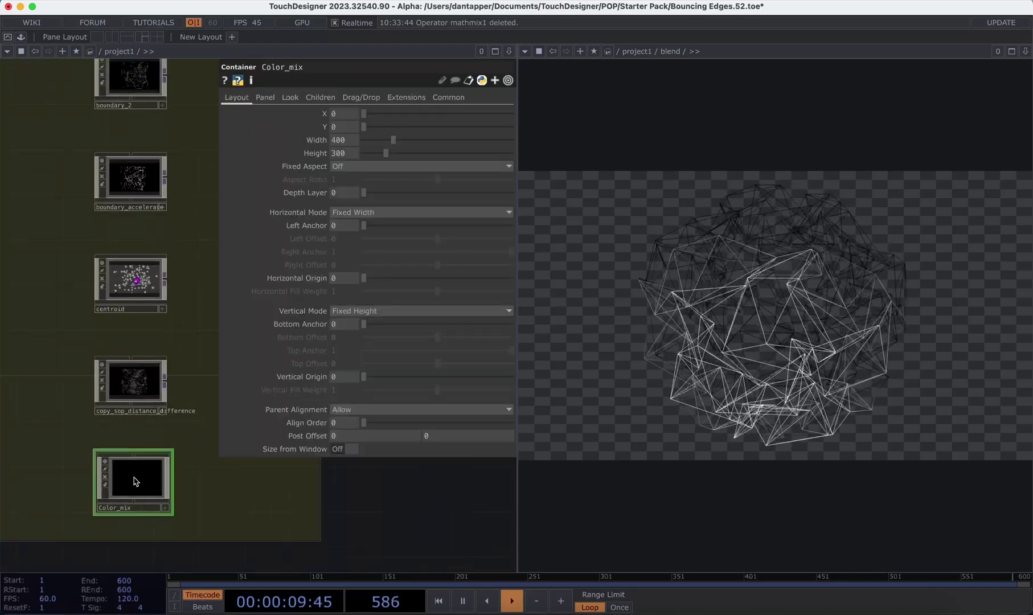
pyautogui.press('i')
# Show the output of the Color_mix network in the second pane
pyautogui.moveTo(266, 415); pyautogui.dragTo(82, 415)
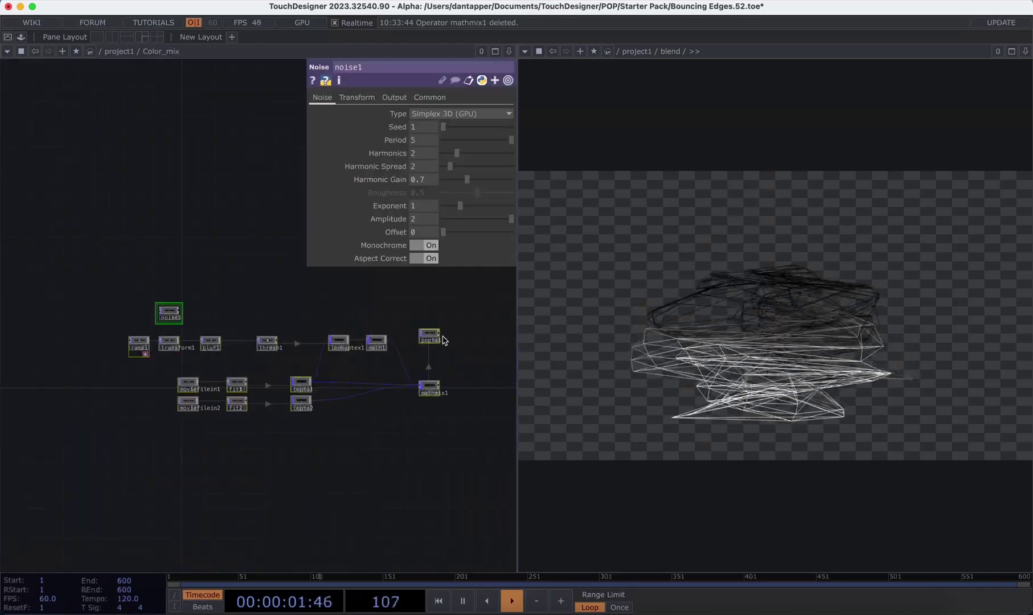
pyautogui.scroll(5, 443, 340)
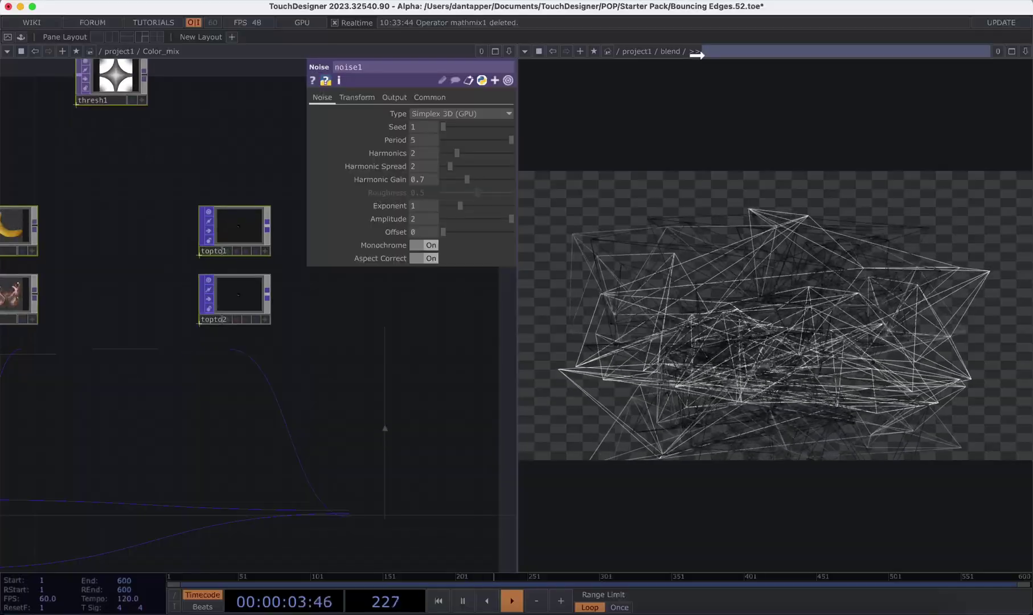
pyautogui.click(694, 52)
pyautogui.scroll(-5, 316, 396)
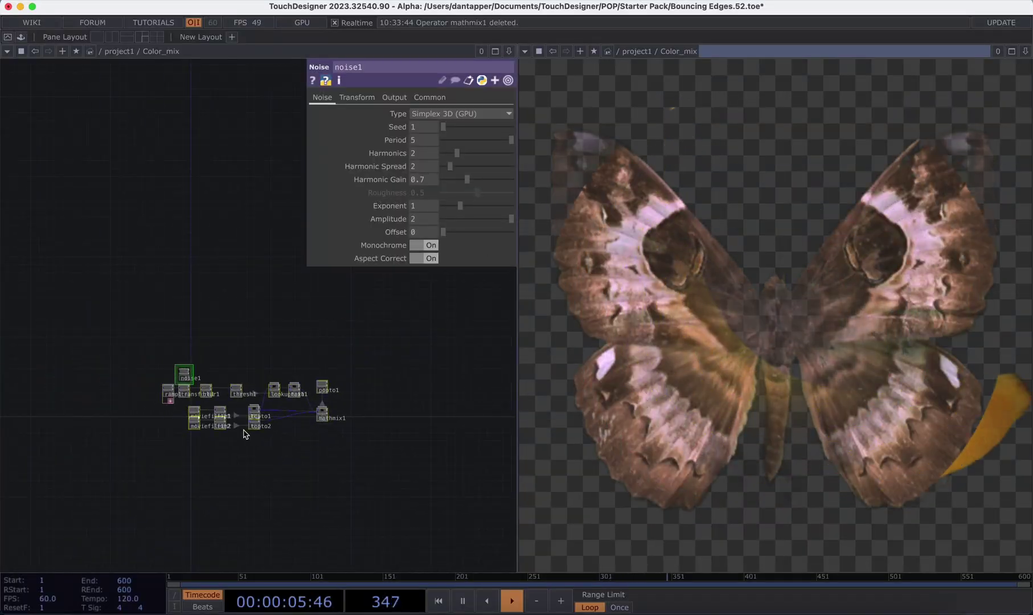
# Examine the Color_mix operator chain and the parameters of lookuptex1
pyautogui.scroll(1, 216, 353)
pyautogui.scroll(5, 197, 422)
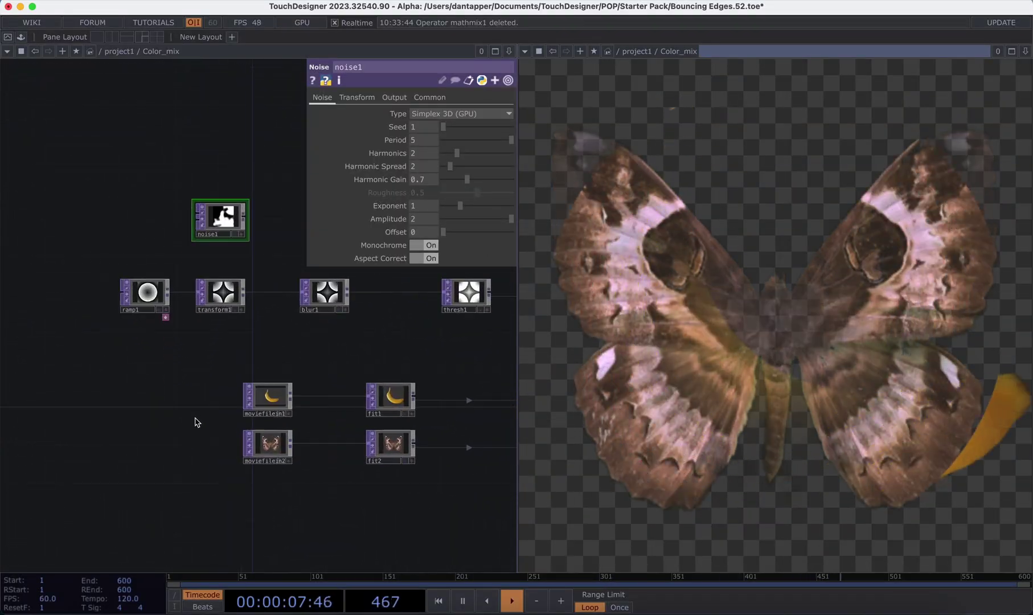
pyautogui.moveTo(196, 422); pyautogui.dragTo(81, 447)
pyautogui.scroll(-1, 149, 422)
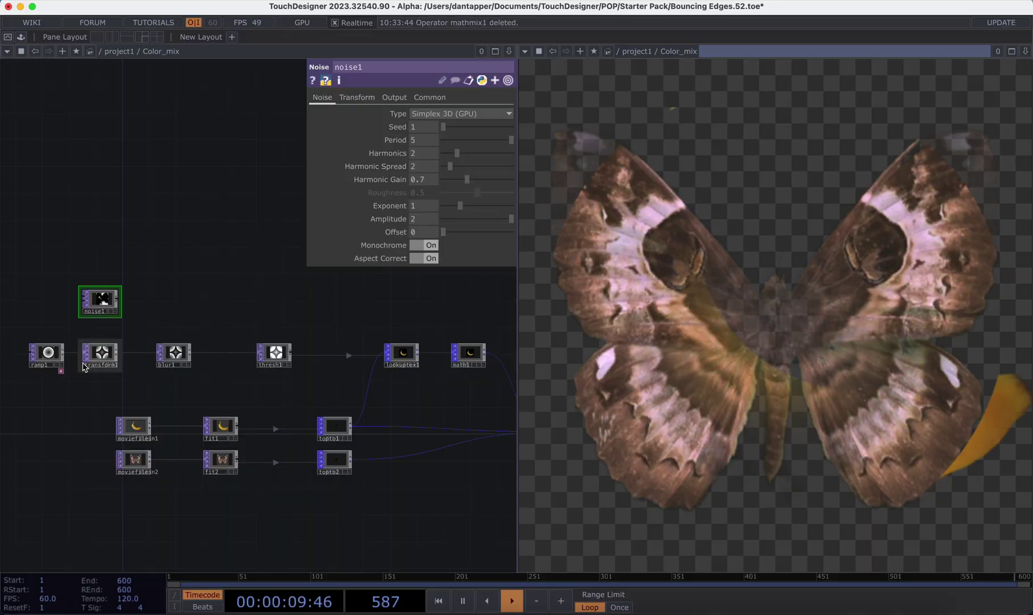
pyautogui.moveTo(314, 319); pyautogui.dragTo(163, 319)
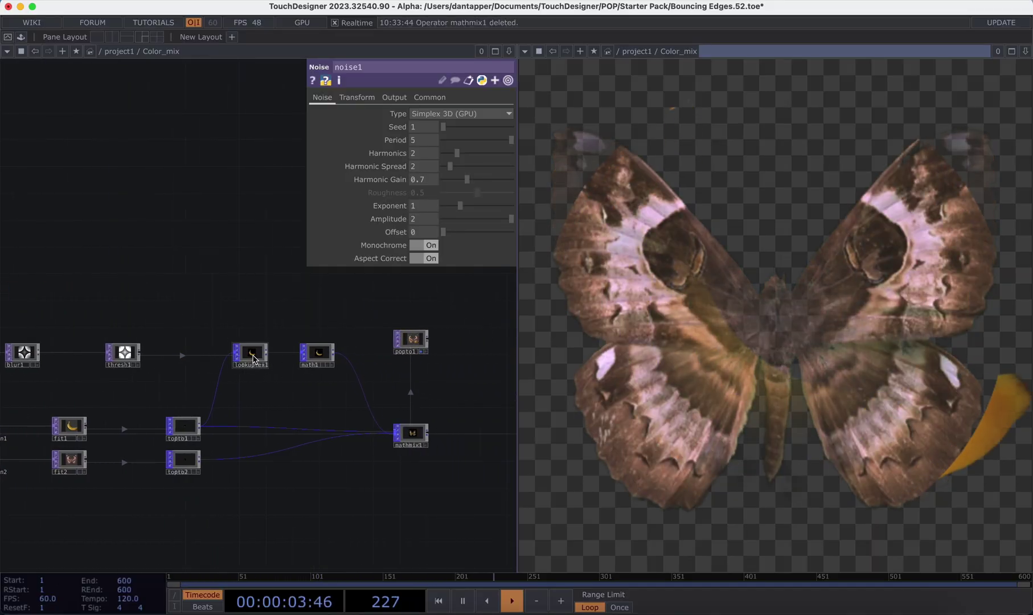
pyautogui.click(253, 359)
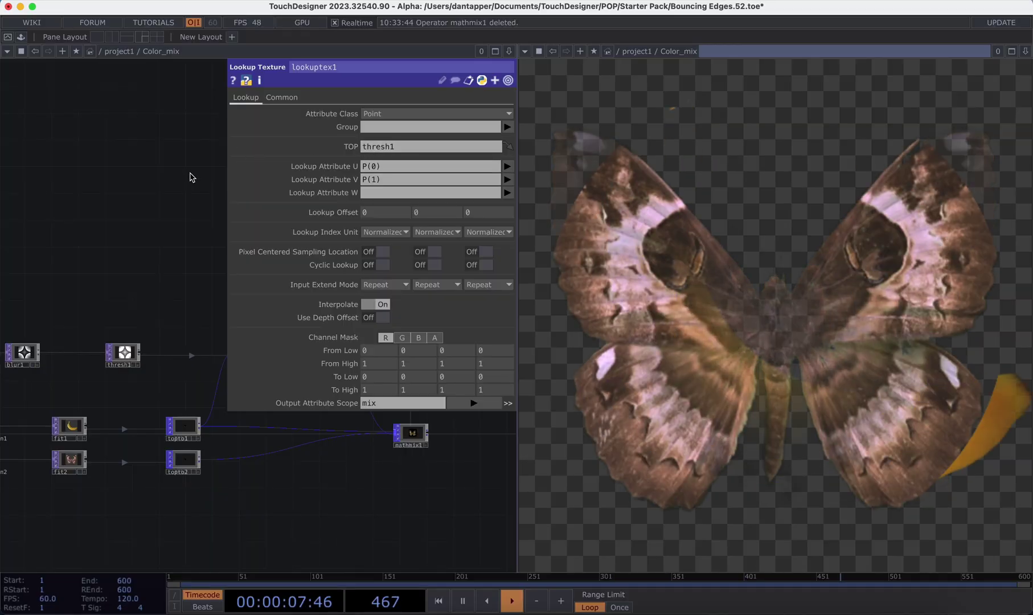
pyautogui.press('p')
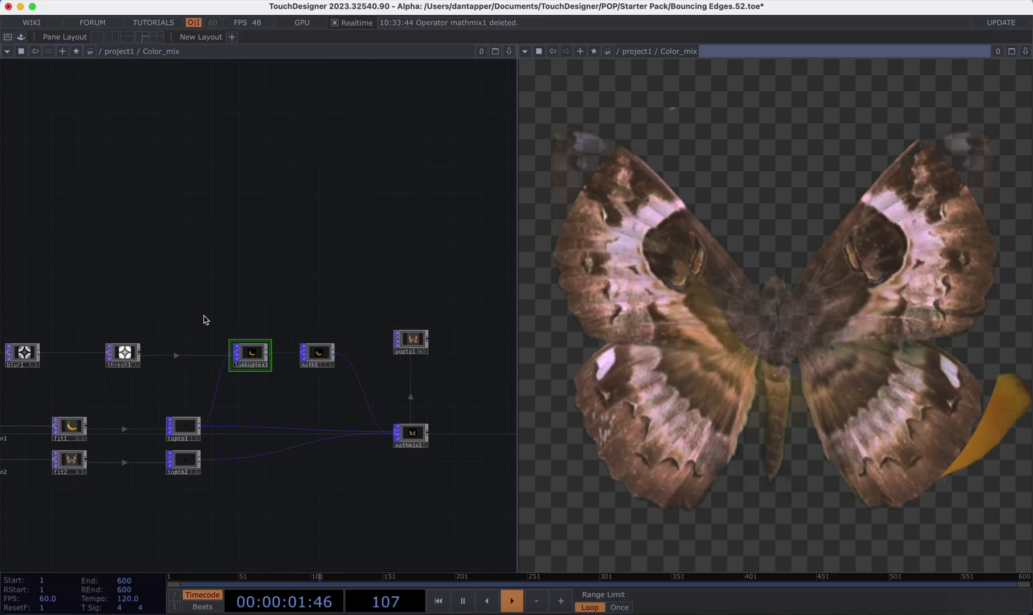
pyautogui.hscroll(-5, 206, 320)
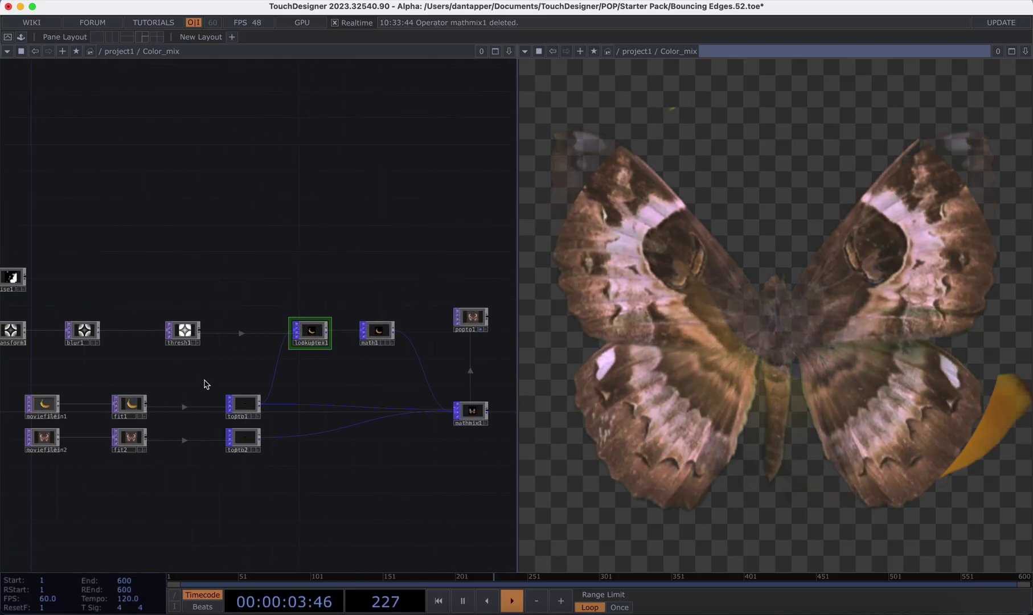
pyautogui.hscroll(1, 206, 384)
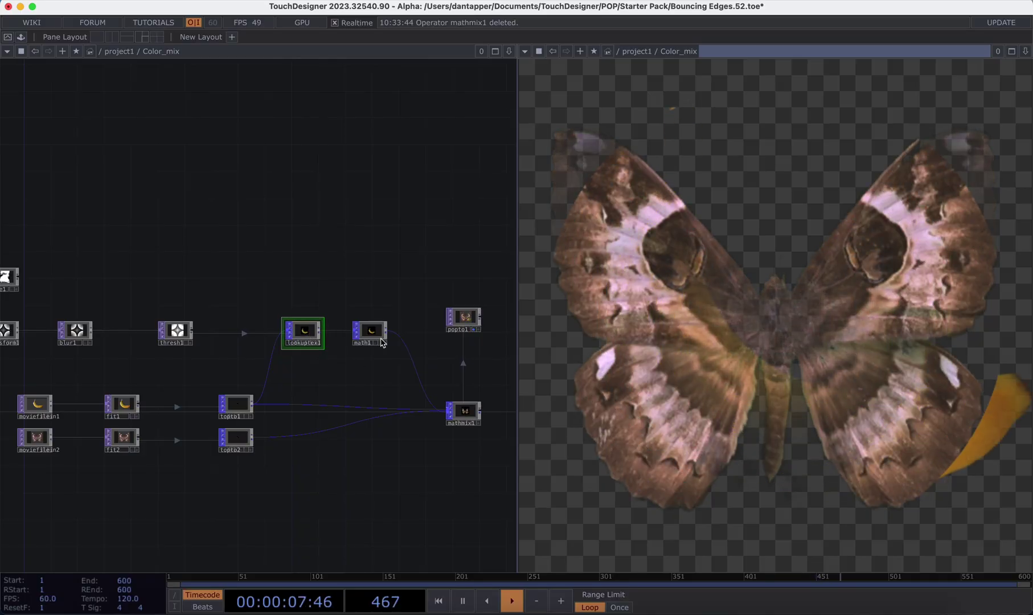
pyautogui.hscroll(3, 376, 361)
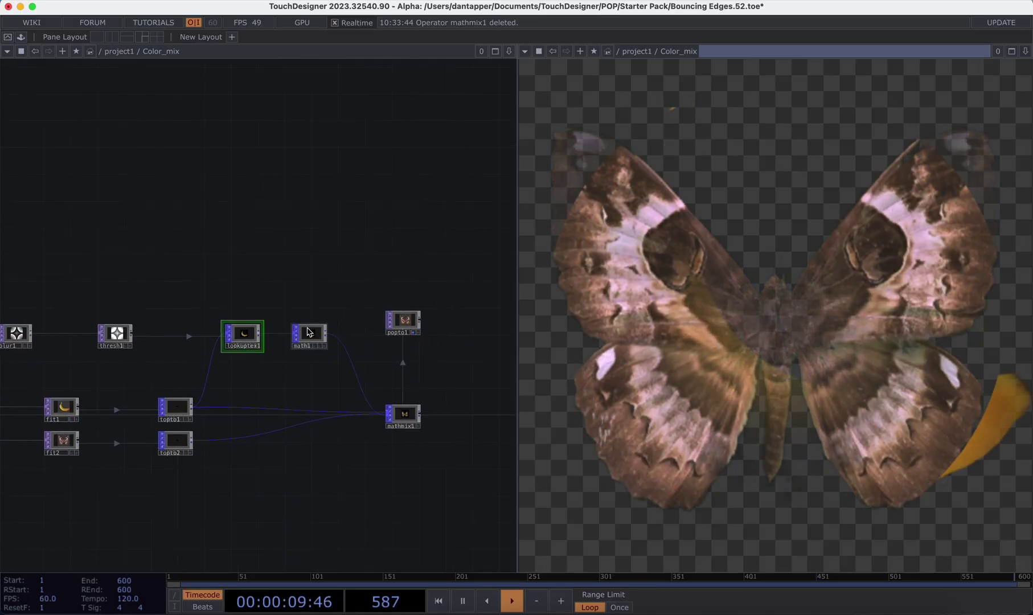
# Inspect the Combine settings of mathmix1
pyautogui.click(403, 417)
pyautogui.press('p')
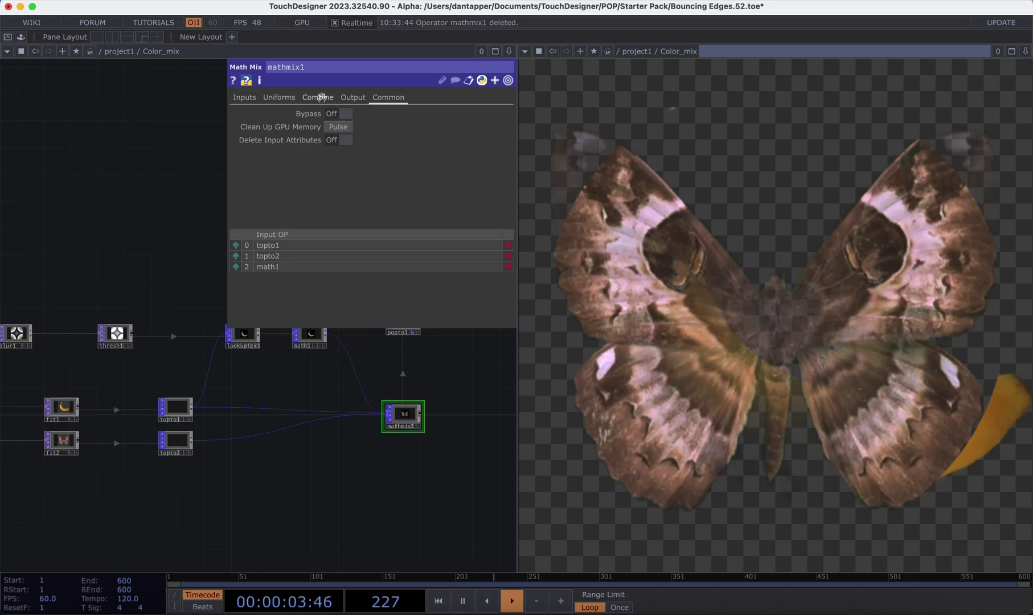
pyautogui.click(319, 98)
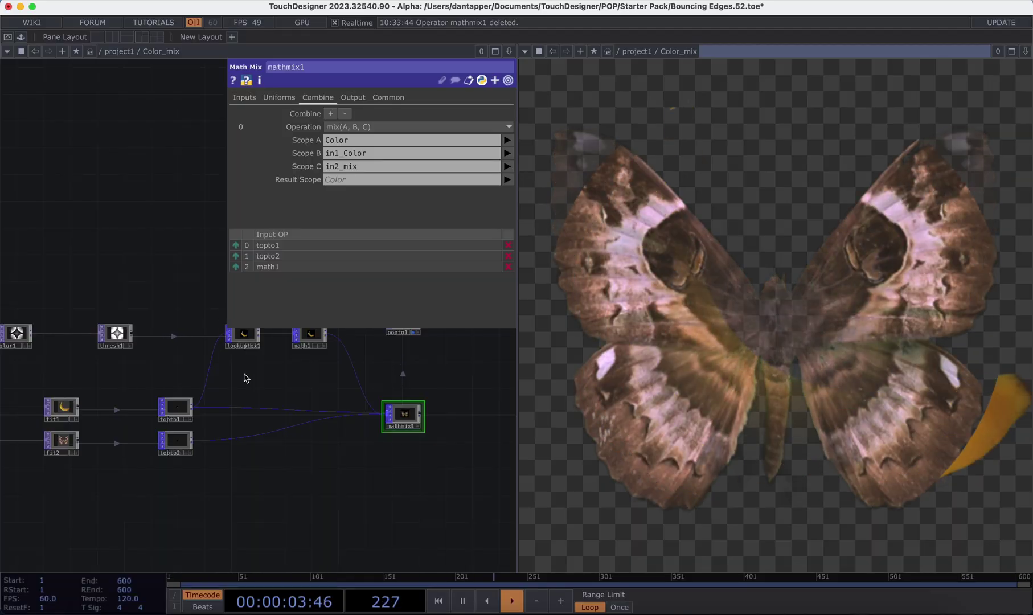
pyautogui.moveTo(263, 395); pyautogui.dragTo(296, 422)
# Try removing the math1 operator between lookuptex1 and mathmix1, and undo the deletion
pyautogui.click(309, 363)
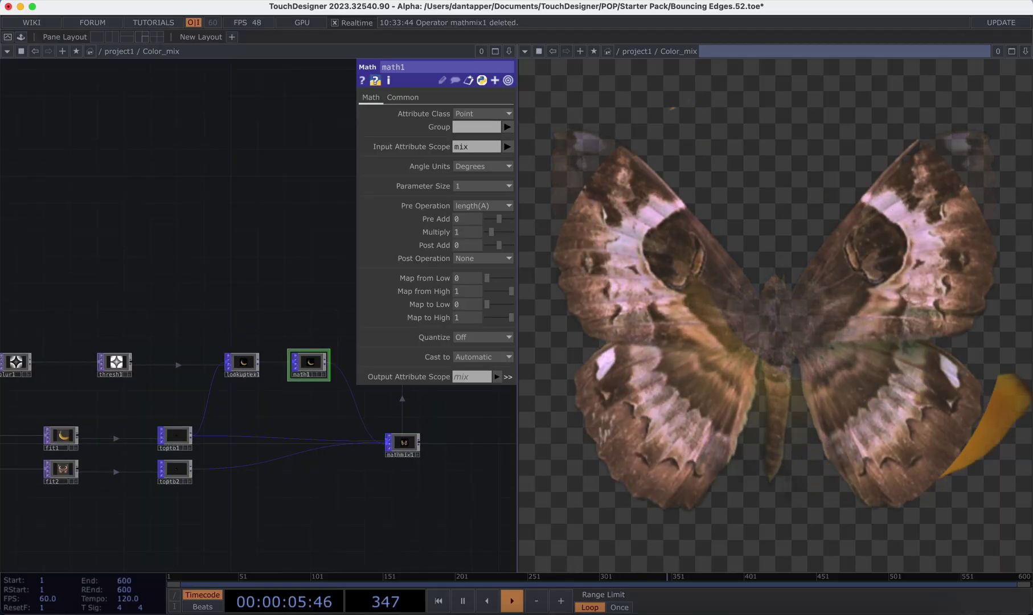
pyautogui.click(484, 205)
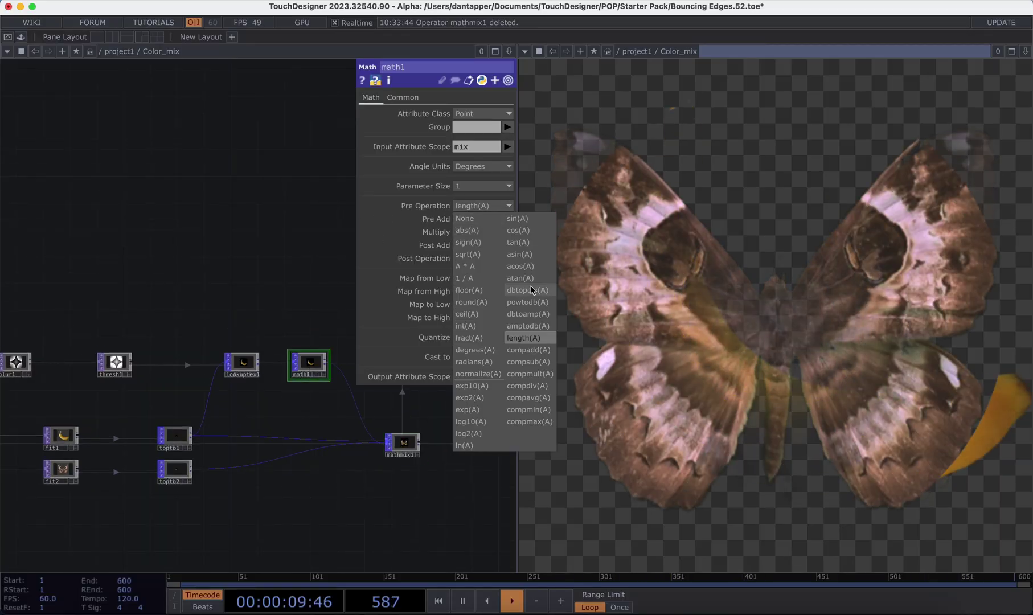
pyautogui.click(302, 378)
pyautogui.press('Delete')
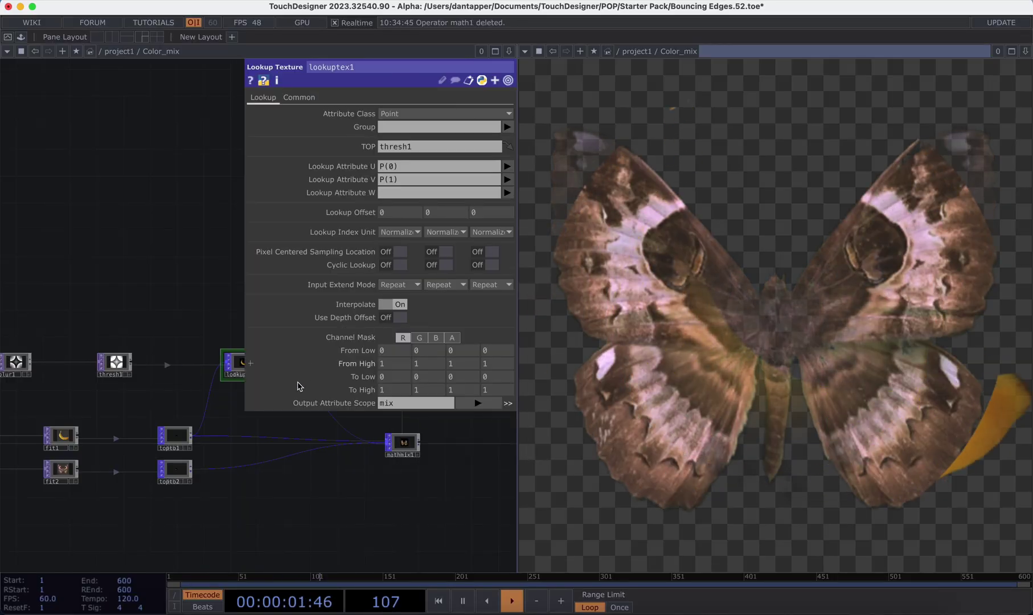
pyautogui.moveTo(283, 422); pyautogui.dragTo(265, 477)
pyautogui.press('super+z')
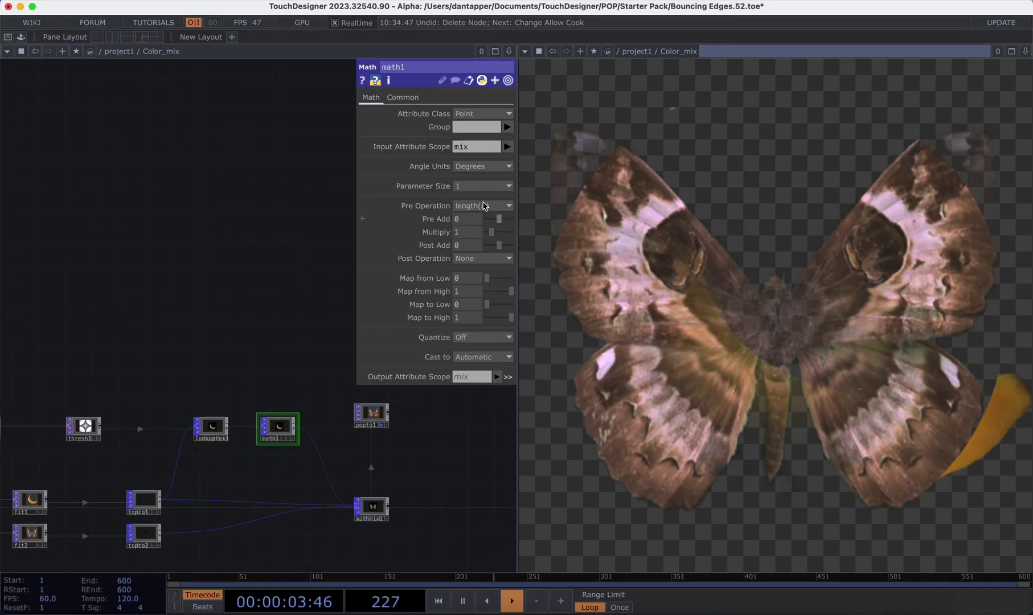
# Try the A * A, floor(A) and round(A) pre operations on math1, raising Multiply to 4.4
pyautogui.click(484, 206)
pyautogui.click(468, 267)
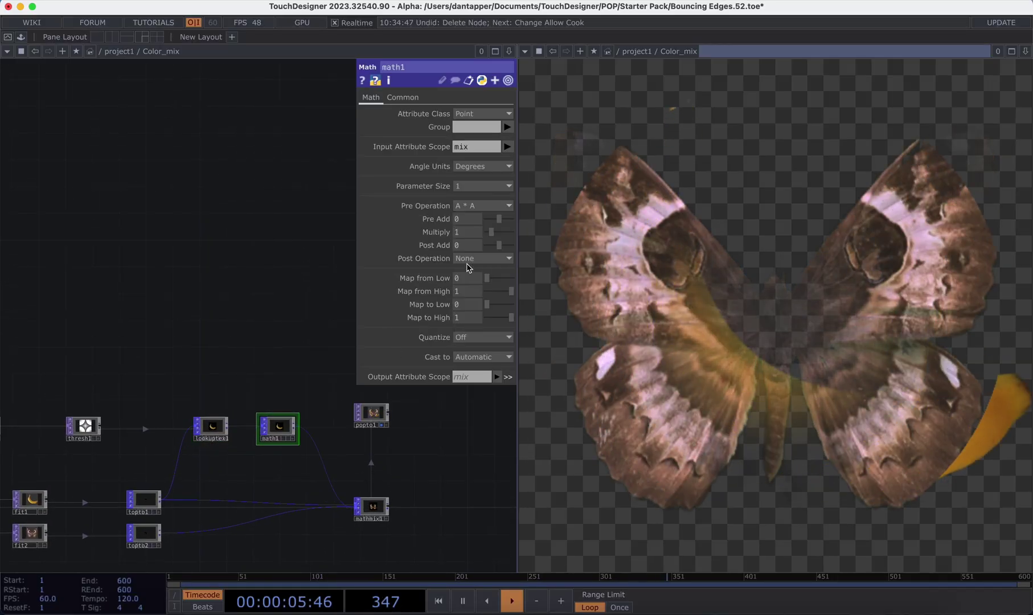
pyautogui.click(476, 206)
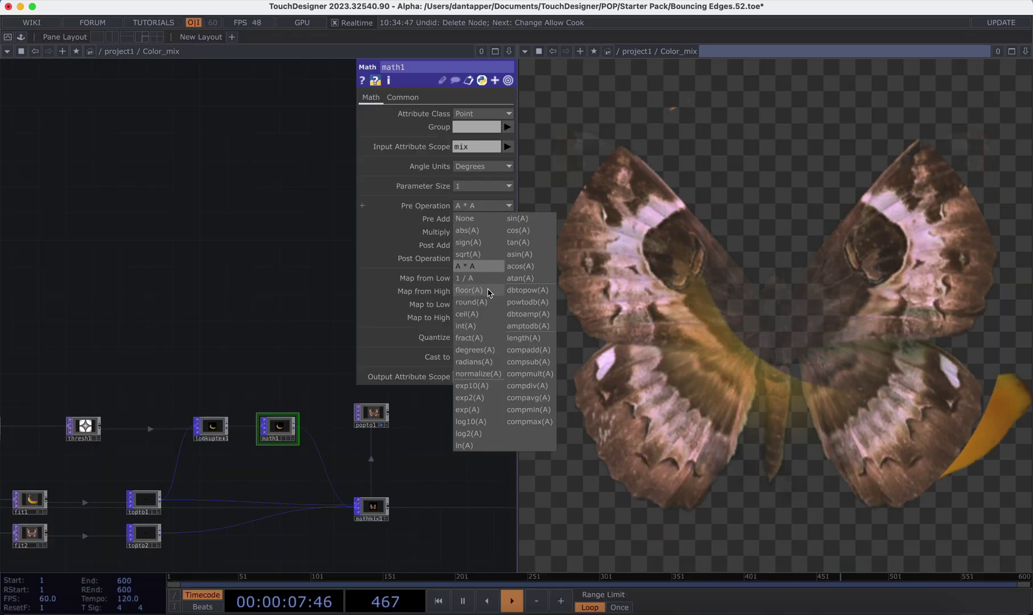
pyautogui.click(474, 290)
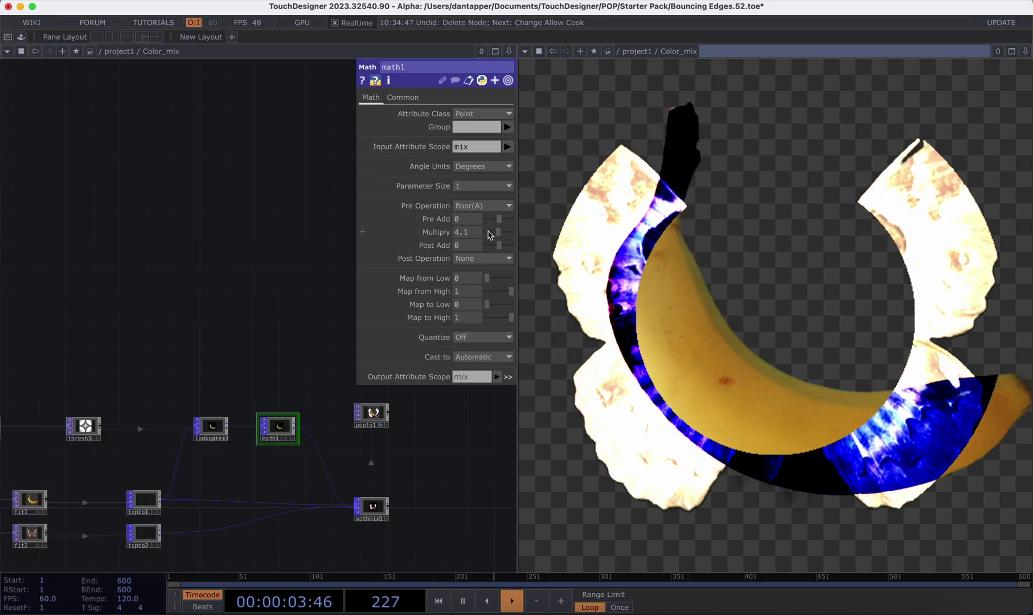
pyautogui.click(483, 206)
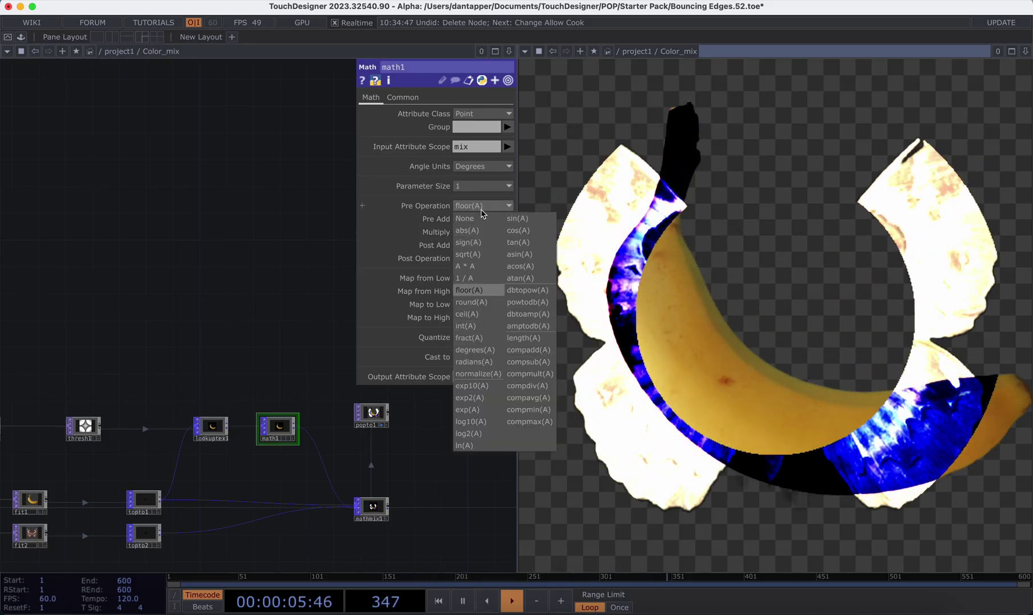
pyautogui.click(470, 301)
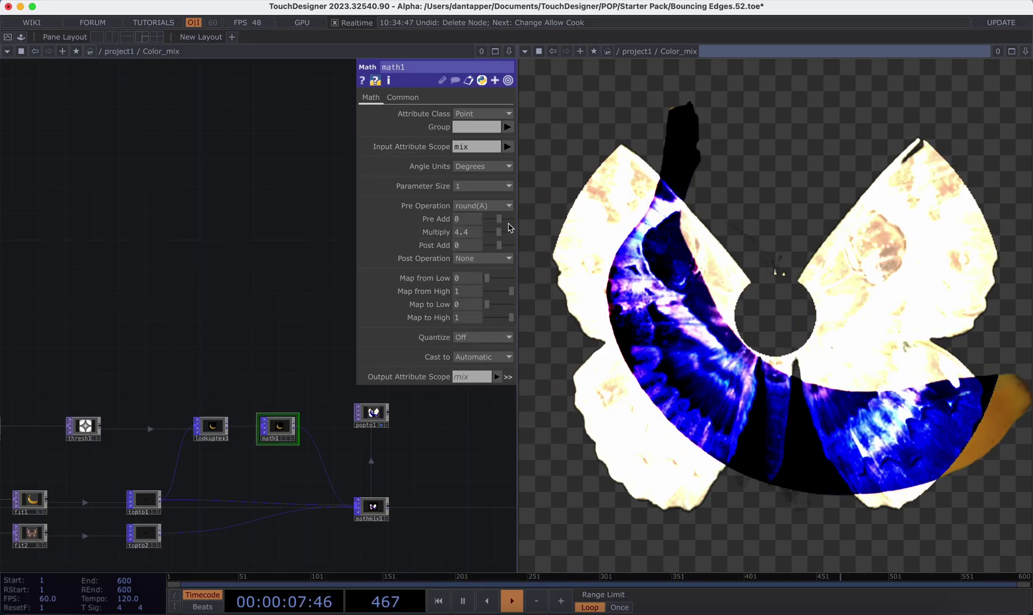
# Try cos(A) as math1's pre operation, followed by normalize(A) with Multiply at 1
pyautogui.click(487, 205)
pyautogui.click(515, 231)
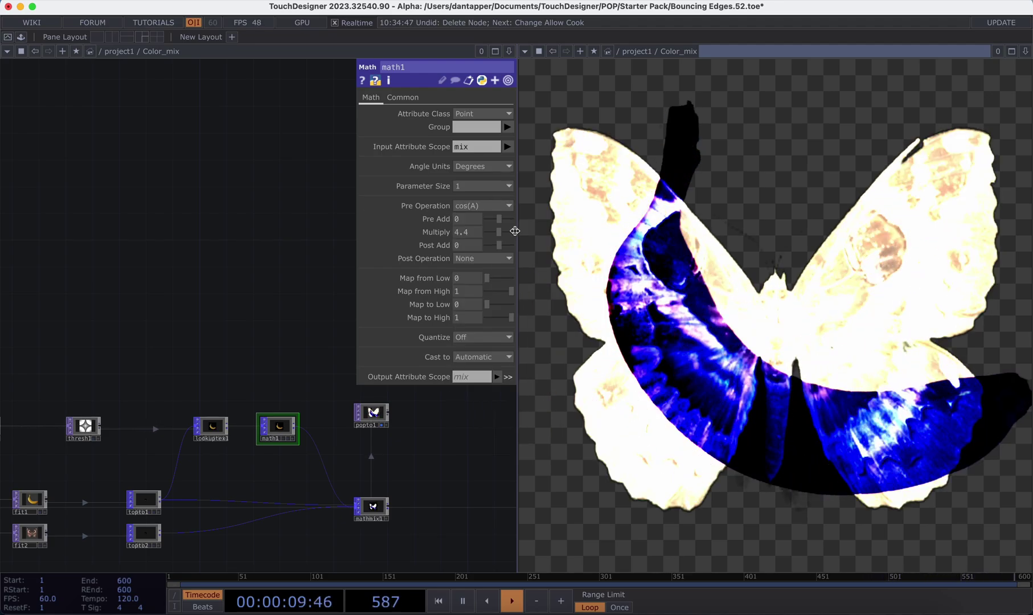
pyautogui.click(488, 206)
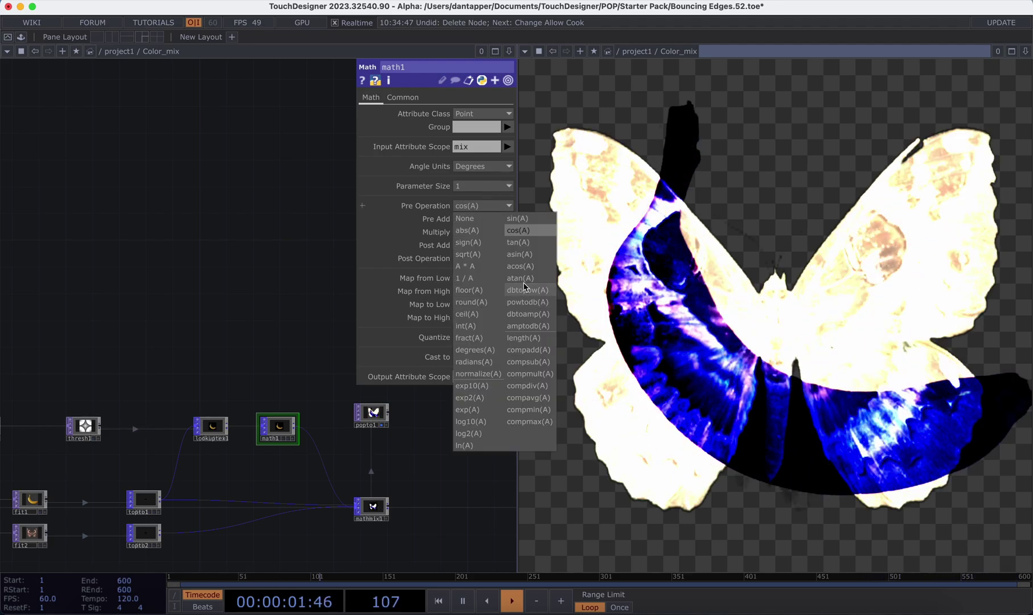
pyautogui.click(472, 374)
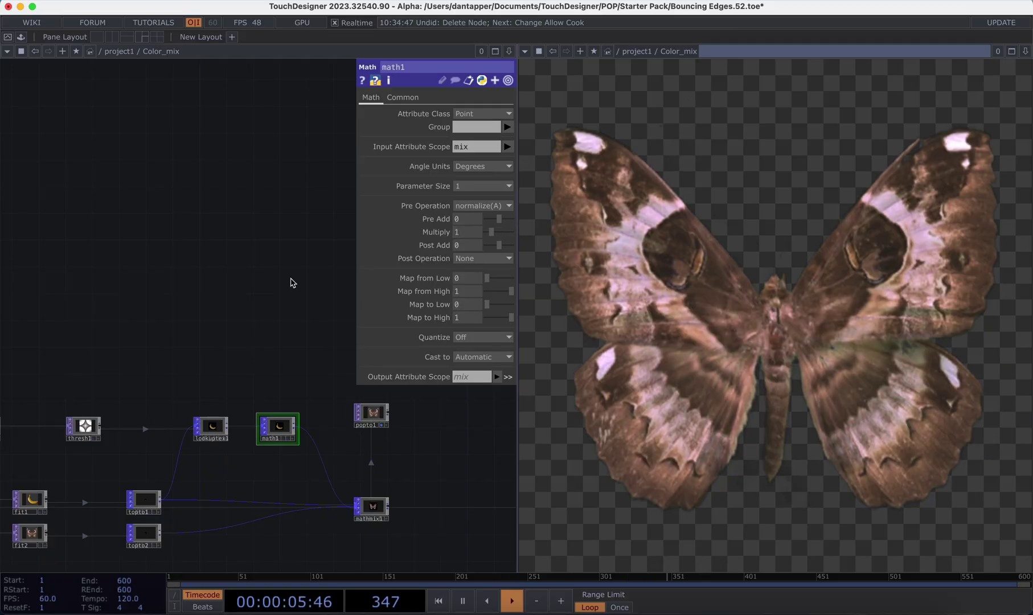
# Set math1's pre operation to length(A) and Multiply to 1.4
pyautogui.click(488, 207)
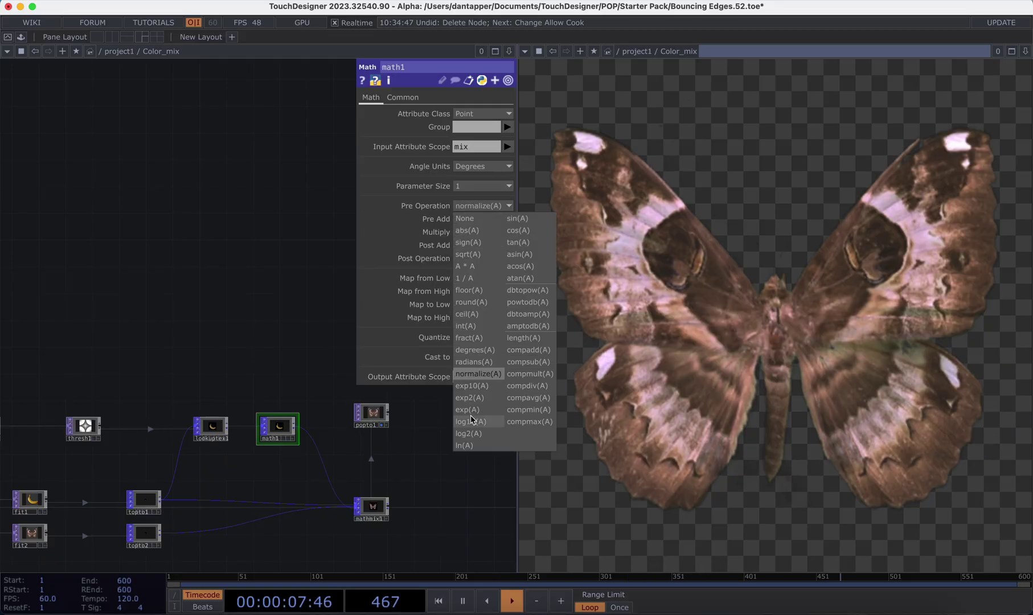
pyautogui.click(522, 337)
pyautogui.moveTo(494, 235); pyautogui.dragTo(488, 258)
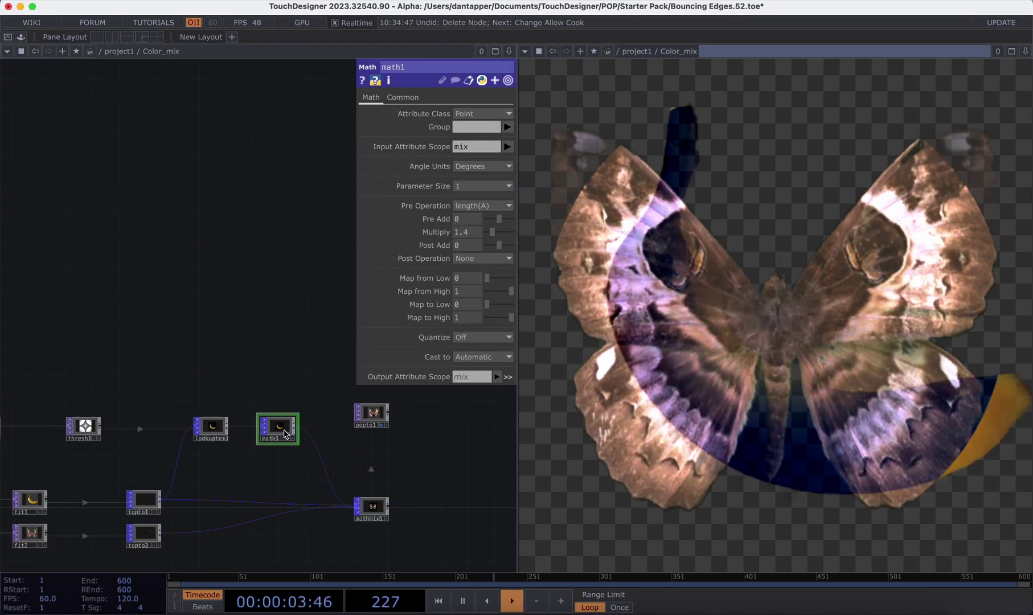
# Delete math1 so that lookuptex1 feeds mathmix1 directly
pyautogui.press('Delete')
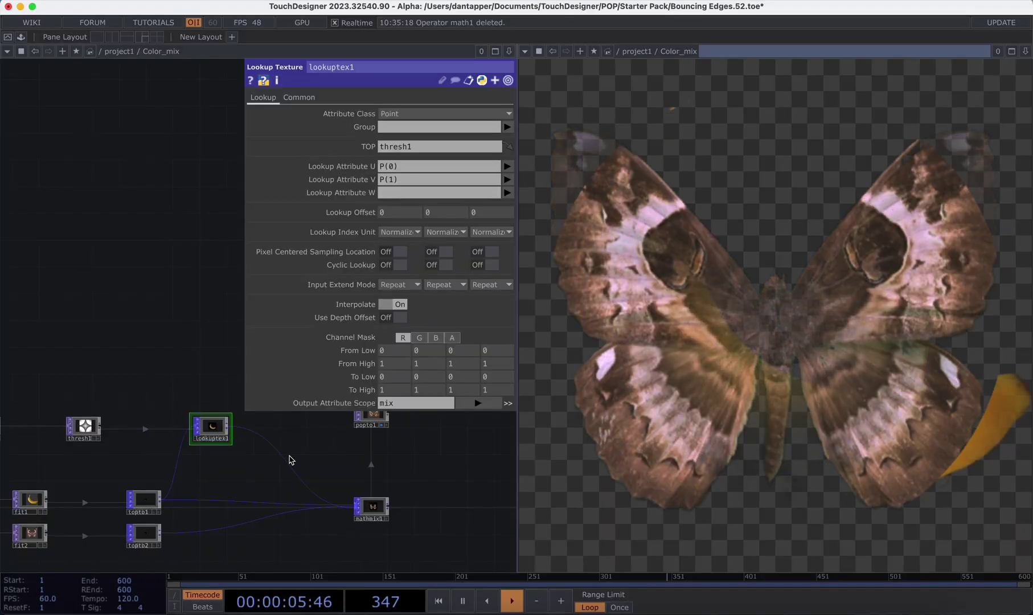
pyautogui.moveTo(289, 456); pyautogui.dragTo(344, 491)
pyautogui.scroll(-2, 343, 492)
pyautogui.moveTo(205, 436); pyautogui.dragTo(212, 405)
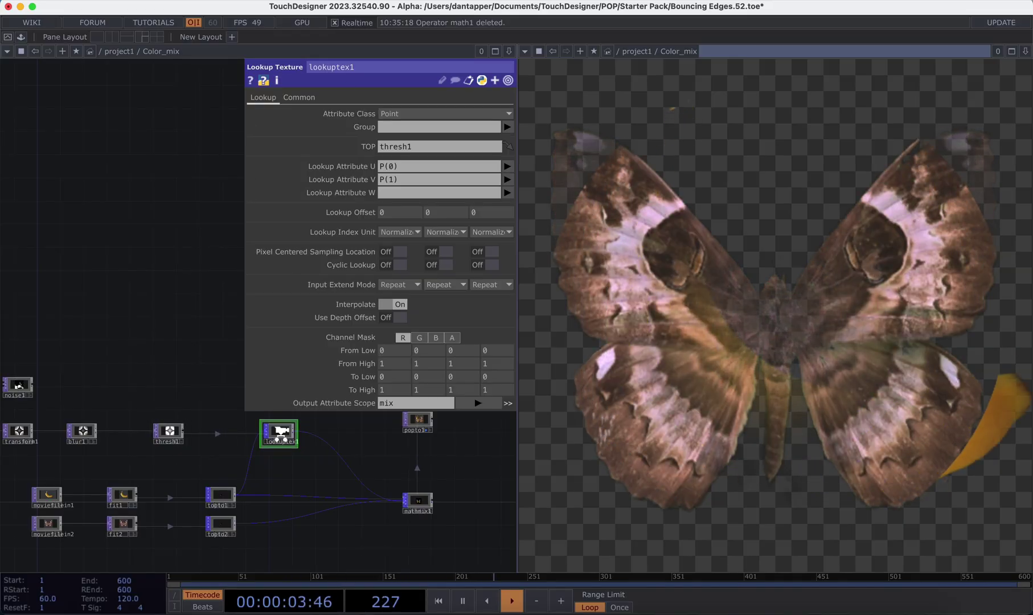
# Connect noise1 to thresh1 in place of blur1
pyautogui.scroll(4, 277, 431)
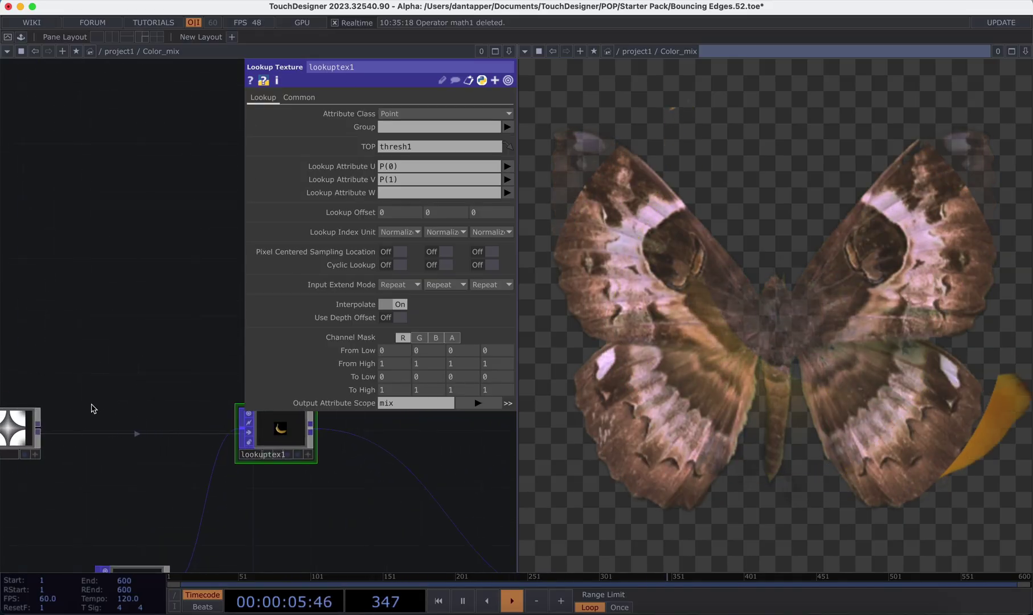
pyautogui.scroll(-5, 81, 387)
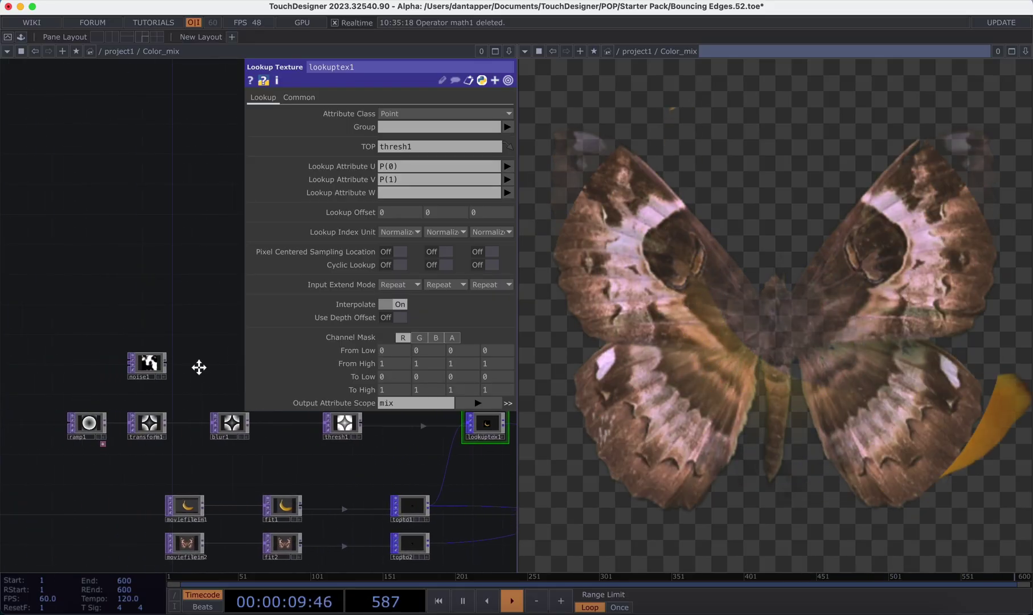
pyautogui.hscroll(2, 171, 366)
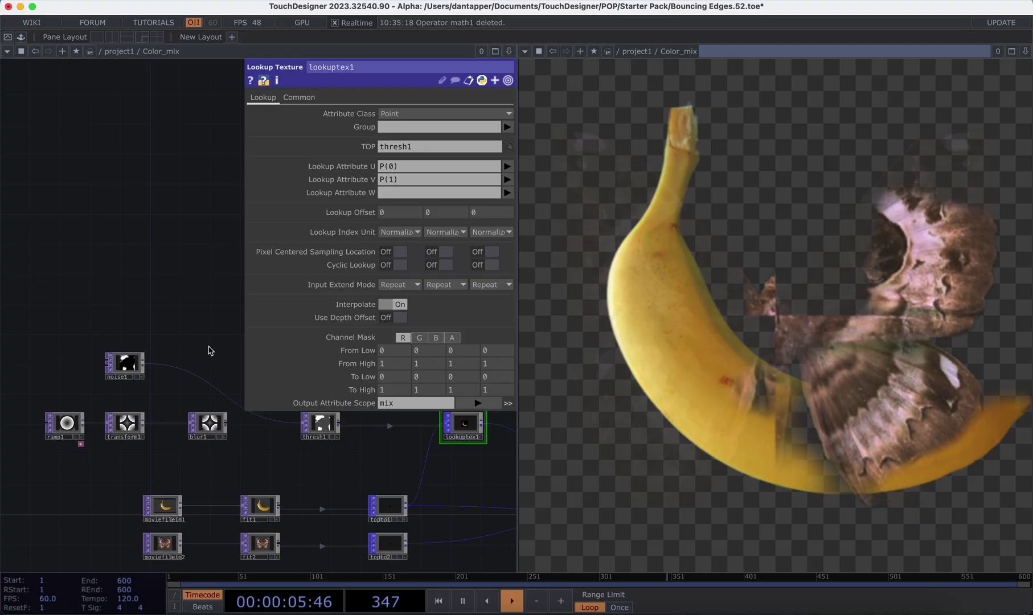
# Undo the noise1-to-thresh1 connection and inspect mathmix1's mix(A, B, C) scopes
pyautogui.press('super+z')
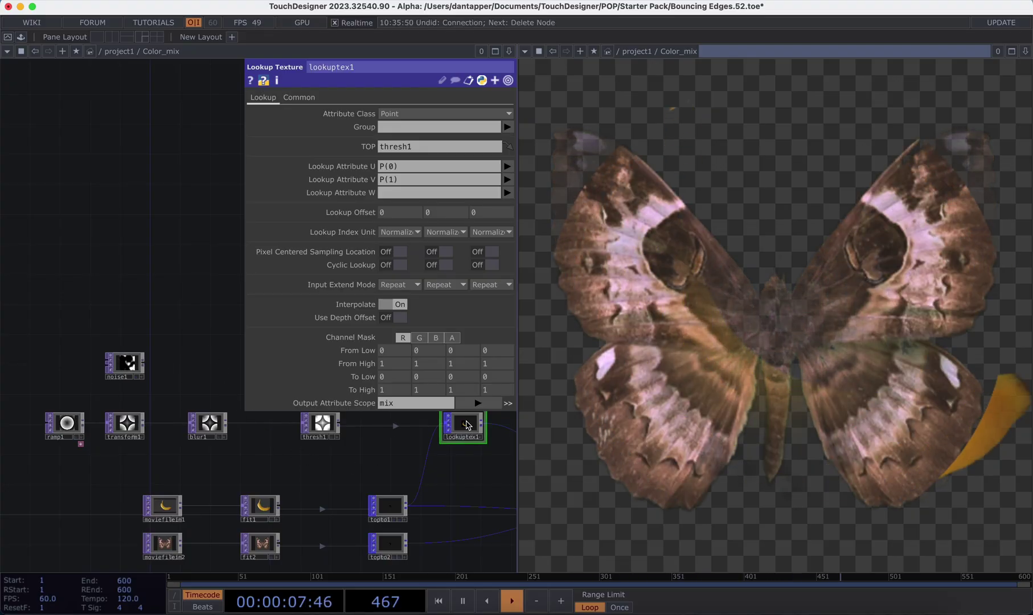
pyautogui.hscroll(5, 427, 469)
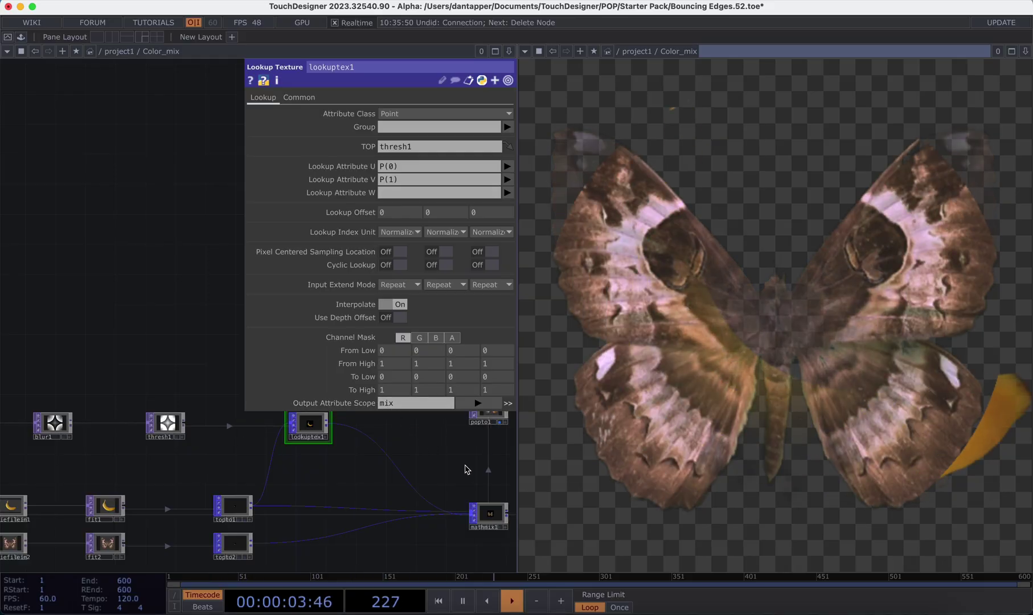
pyautogui.click(489, 513)
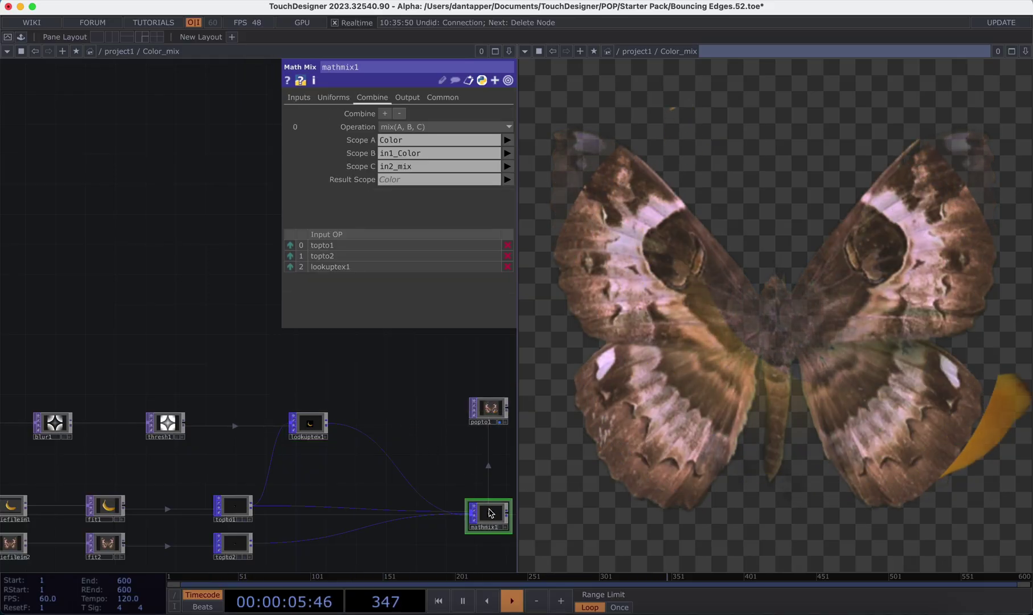
pyautogui.click(422, 166)
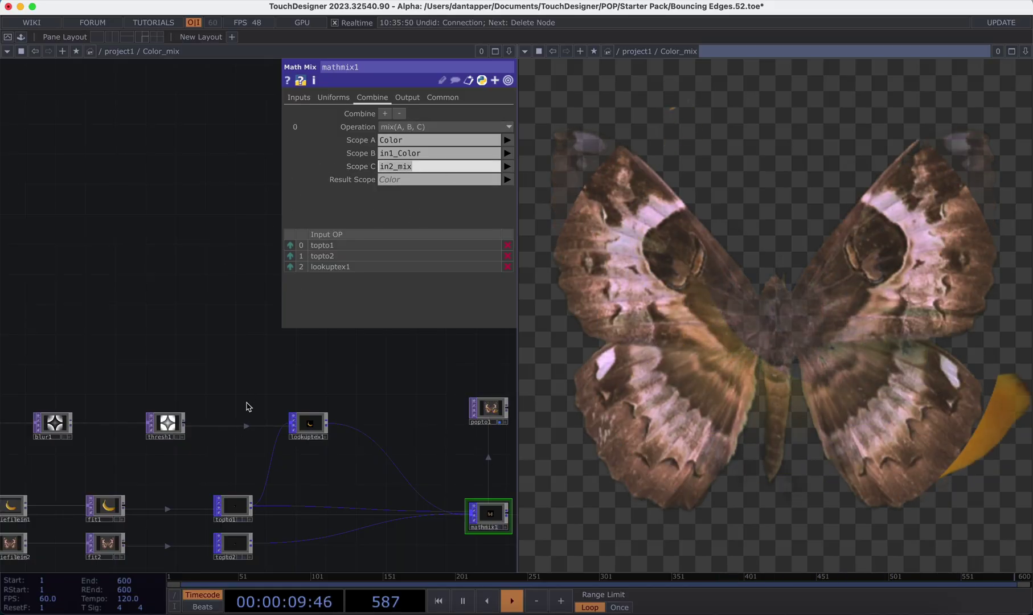
# Leave the Color_mix network, hide the parameters and enter the 3d_distance example
pyautogui.press('u')
pyautogui.press('p')
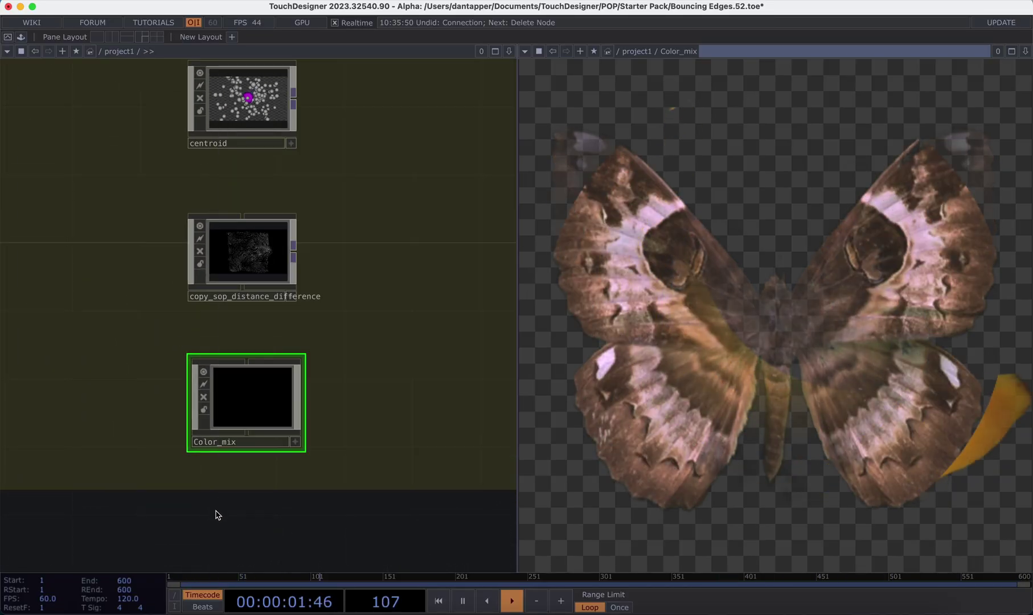
pyautogui.moveTo(256, 466); pyautogui.dragTo(258, 266, button='middle')
pyautogui.moveTo(96, 315); pyautogui.dragTo(98, 423)
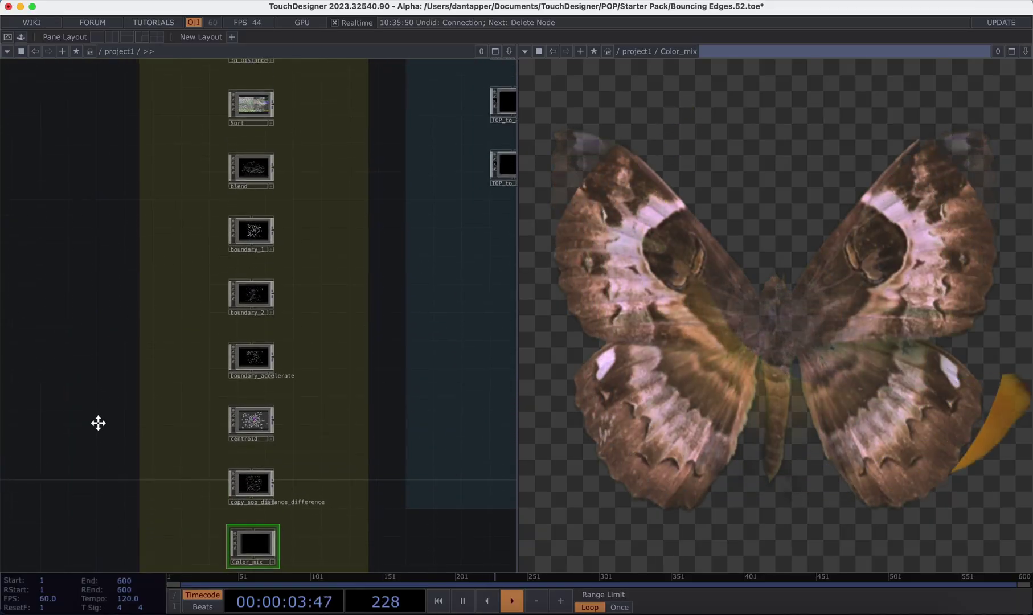
pyautogui.scroll(1, 120, 276)
pyautogui.hscroll(4, 71, 304)
pyautogui.scroll(3, 182, 211)
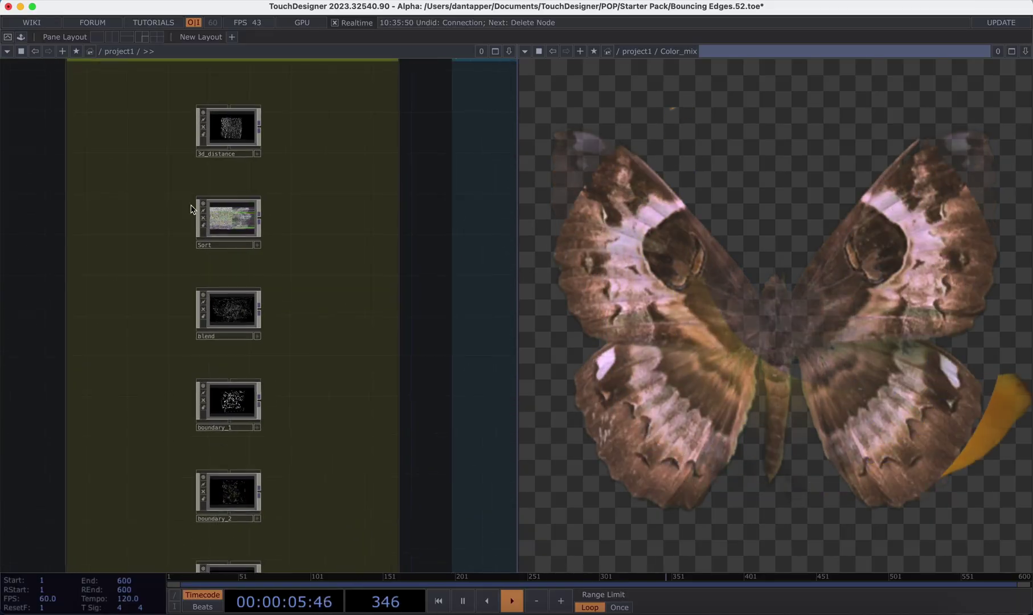
pyautogui.scroll(1, 191, 208)
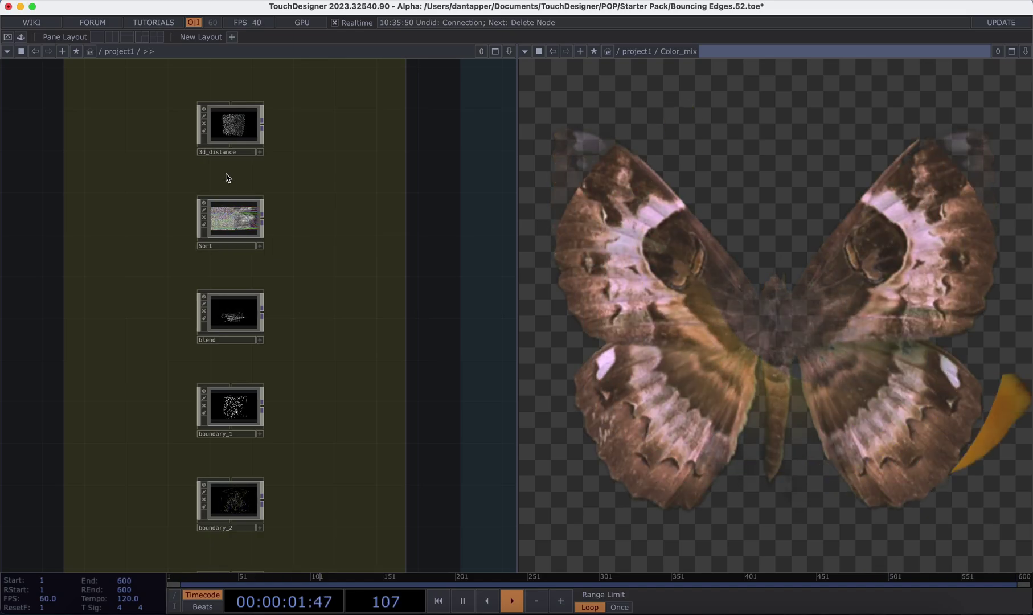
pyautogui.doubleClick(229, 146)
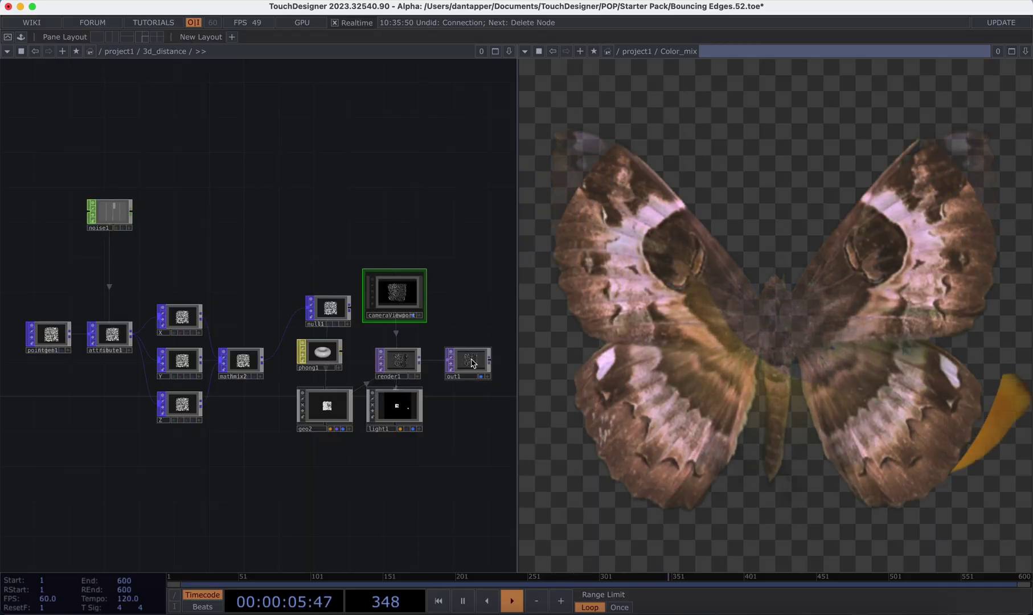
# Show out1 in the viewer pane, then orbit the cube field in a separate cameraViewport window and close it
pyautogui.moveTo(472, 363); pyautogui.dragTo(702, 67)
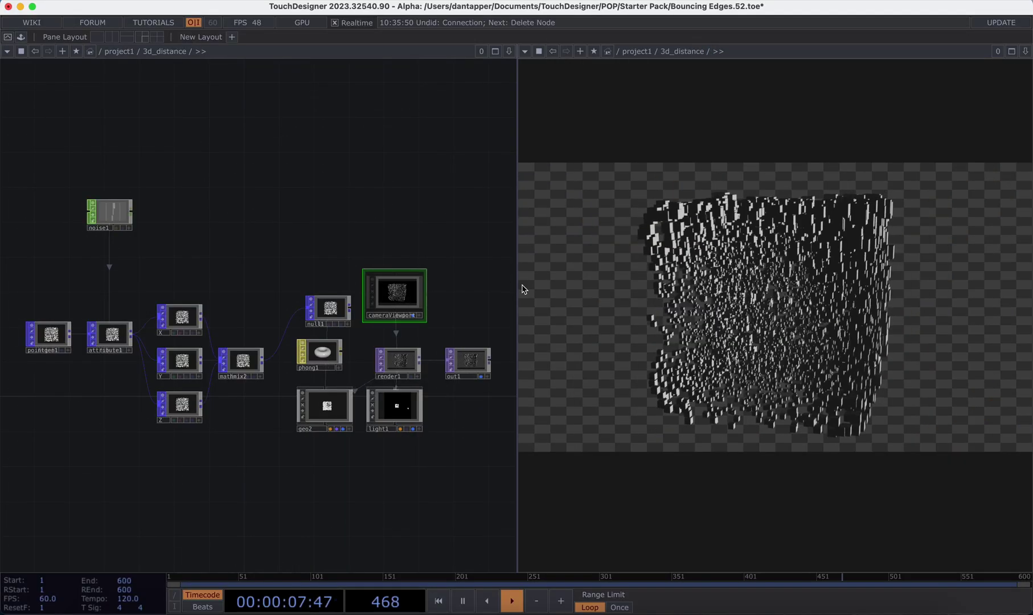
pyautogui.rightClick(412, 273)
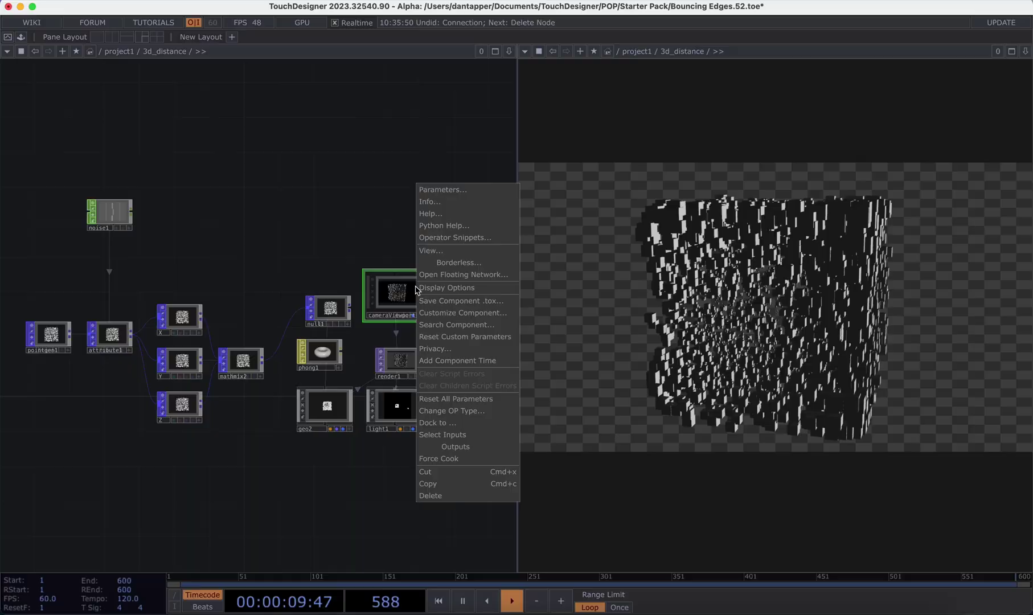
pyautogui.click(421, 251)
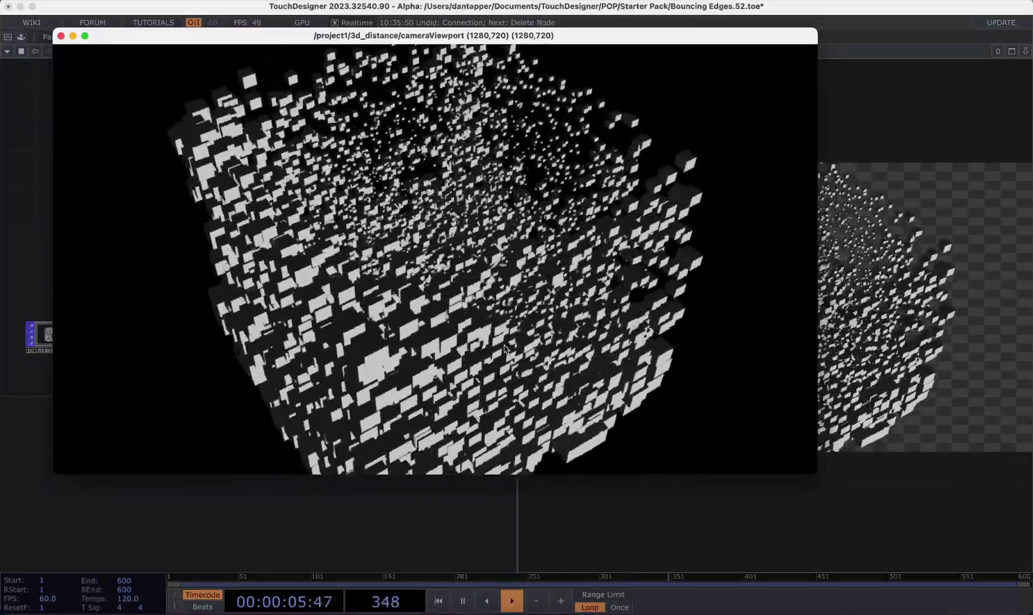
pyautogui.click(61, 36)
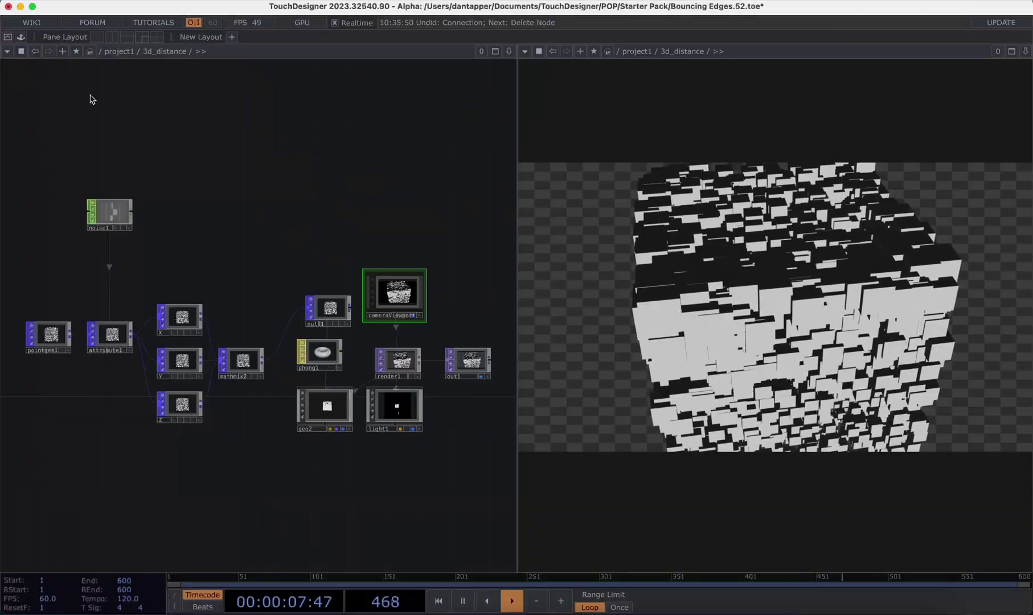
# Show pointgen1's parameters and set its Z size to 1
pyautogui.scroll(4, 286, 156)
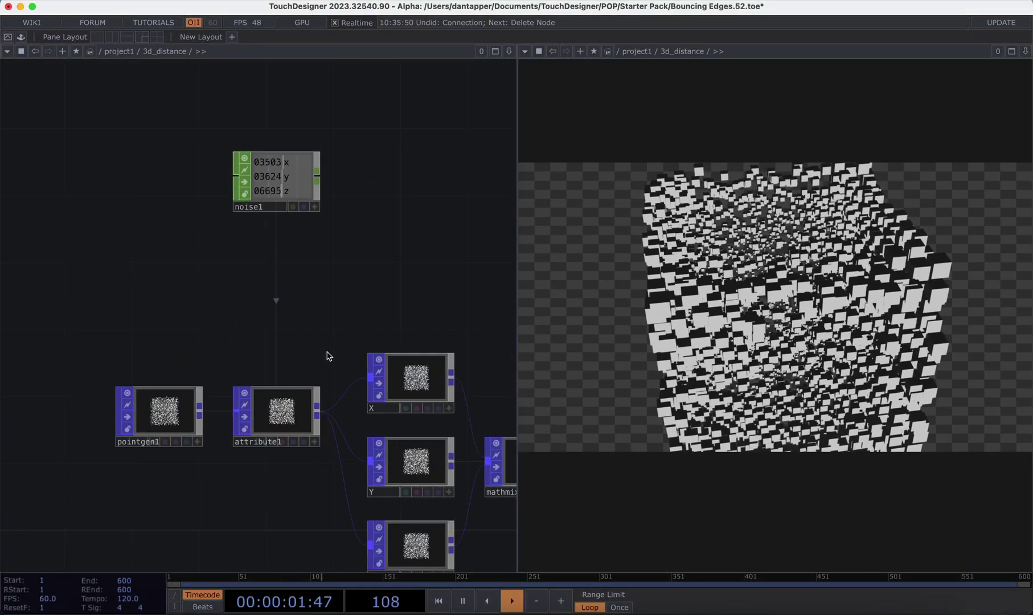
pyautogui.moveTo(318, 329); pyautogui.dragTo(232, 319)
pyautogui.press('p')
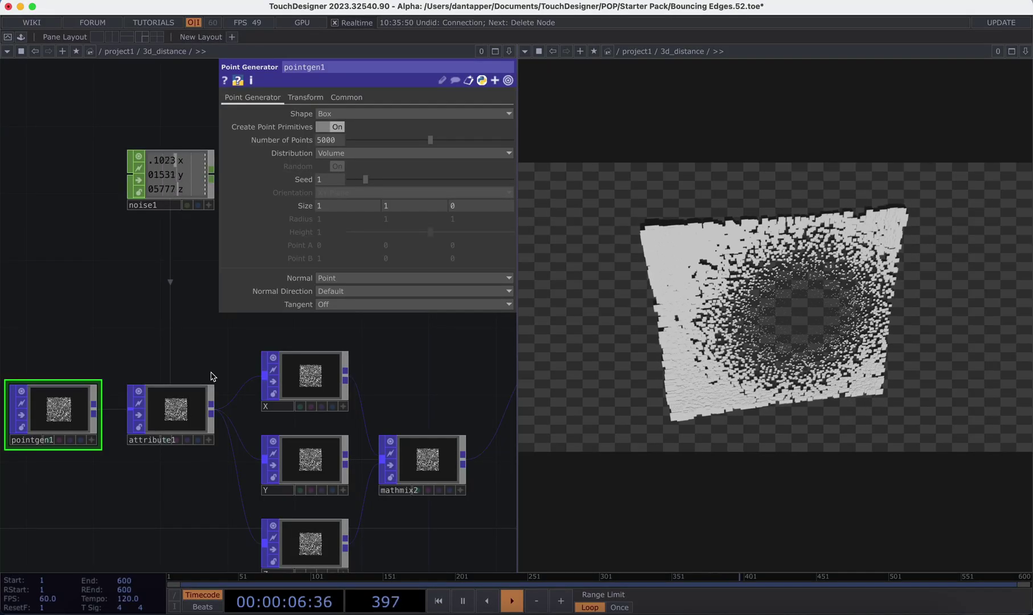
pyautogui.click(472, 206)
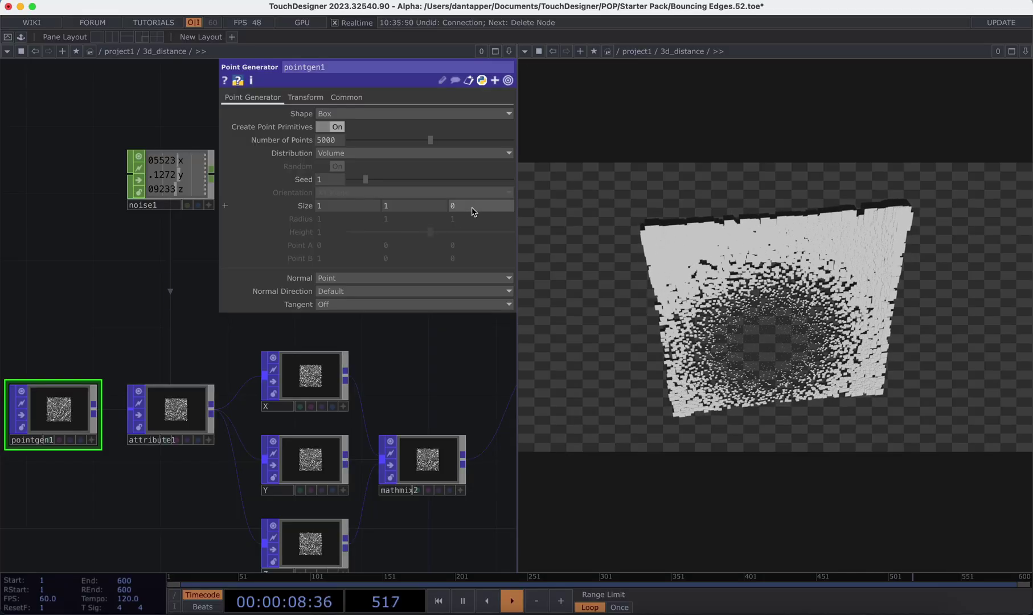
pyautogui.write('1')
pyautogui.press('Return')
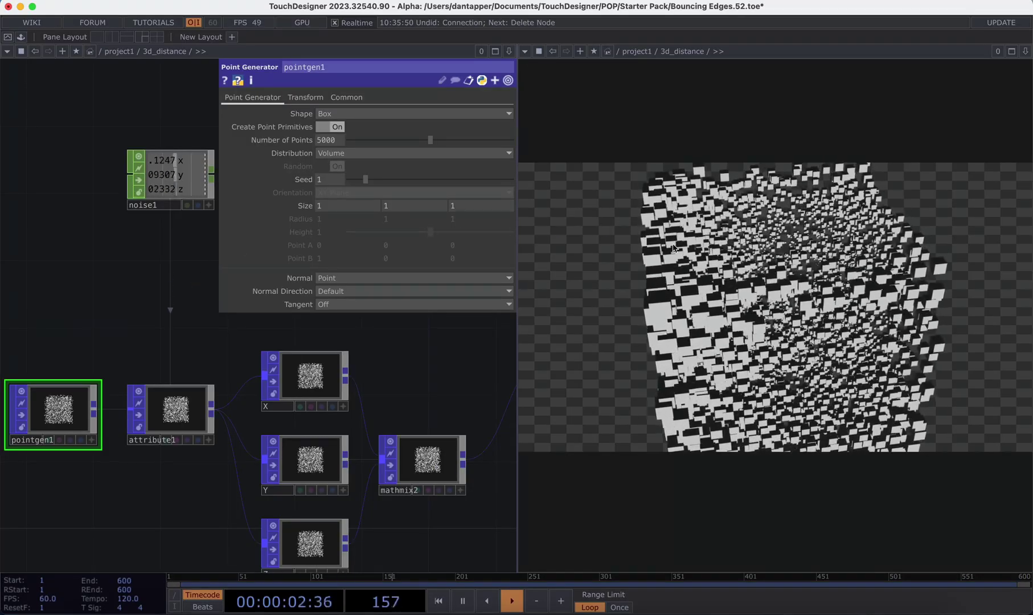
# Set pointgen1's Z size to 0 to flatten the points into a plane
pyautogui.moveTo(463, 354); pyautogui.dragTo(415, 353)
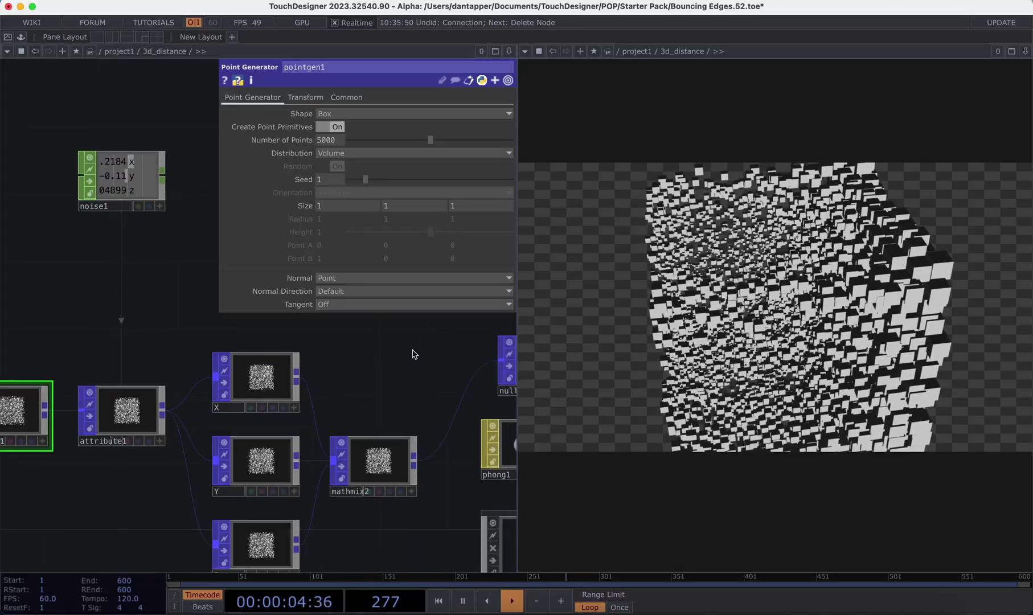
pyautogui.moveTo(455, 206); pyautogui.dragTo(362, 207)
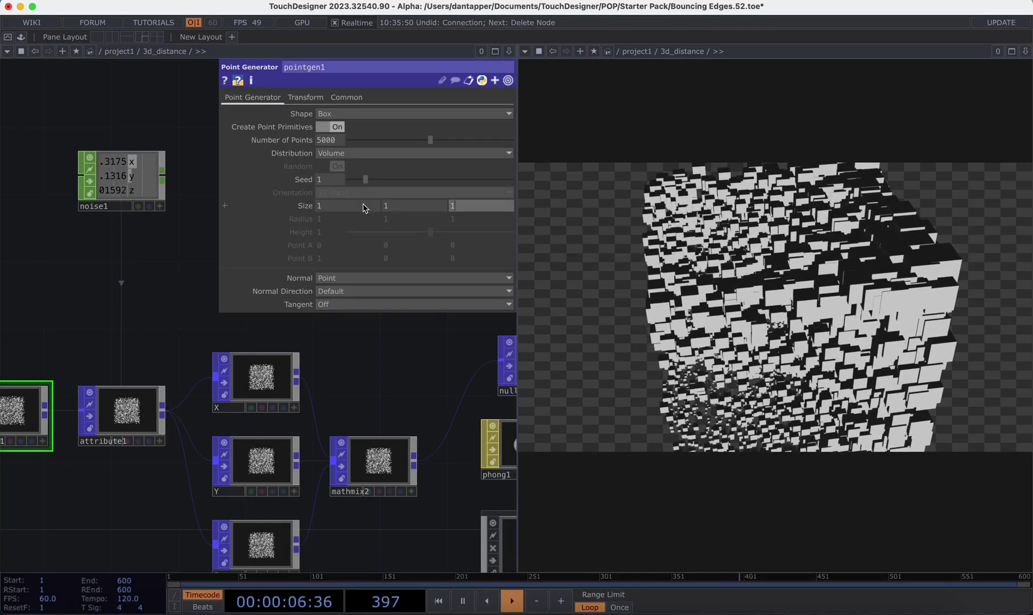
pyautogui.scroll(-3, 342, 365)
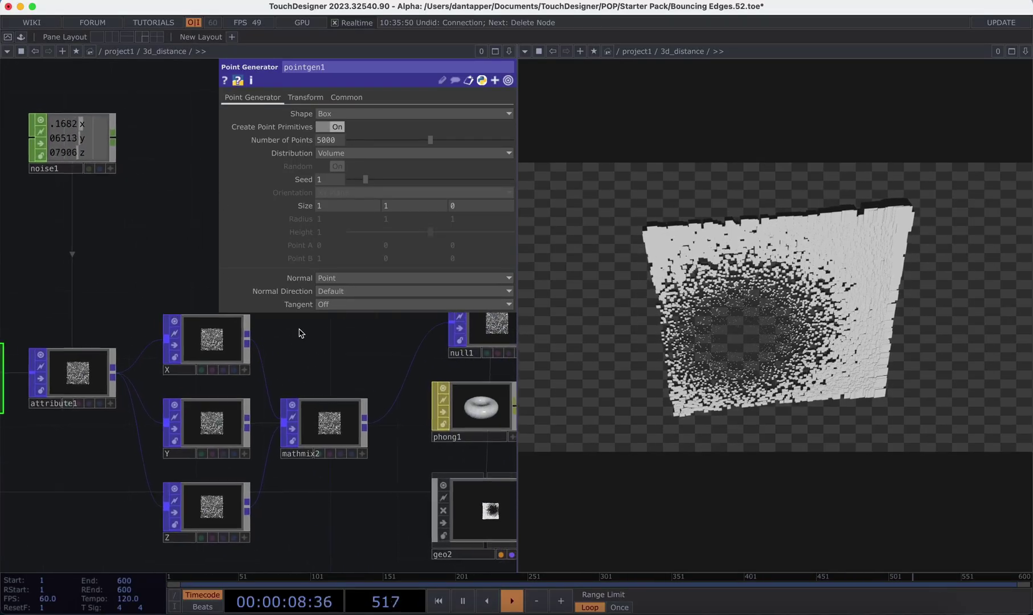
# Examine the combine operations in the X operator and how mathmix2 sums its three inputs into dist
pyautogui.click(191, 341)
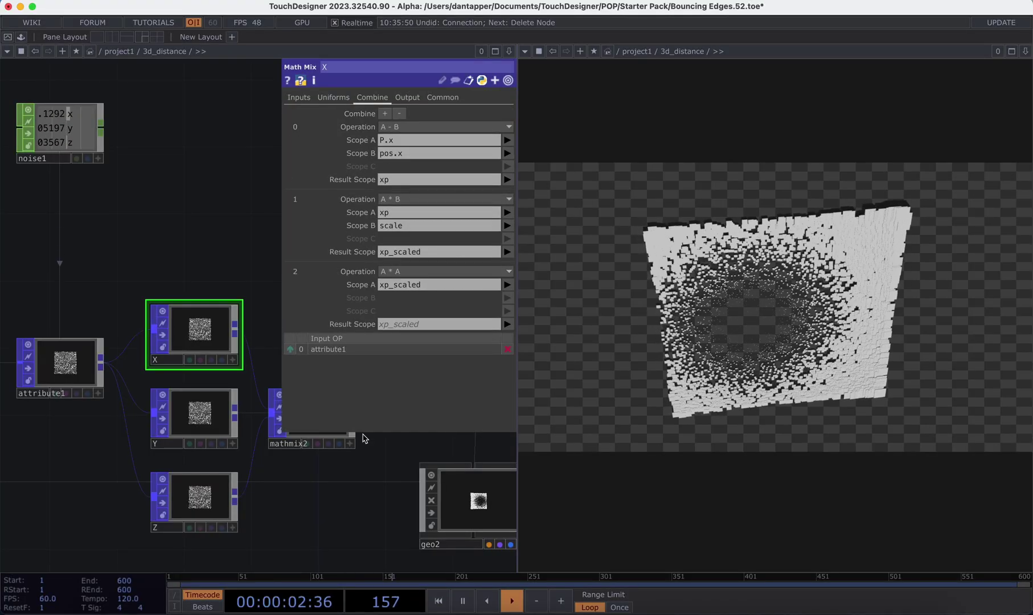
pyautogui.hscroll(4, 341, 491)
pyautogui.click(228, 415)
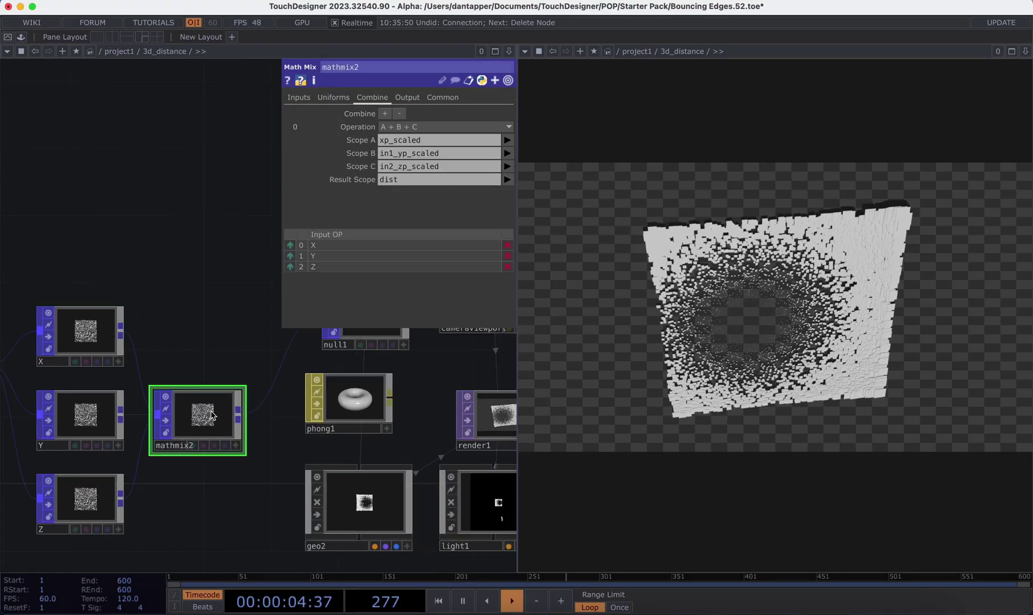
pyautogui.click(351, 97)
pyautogui.click(372, 98)
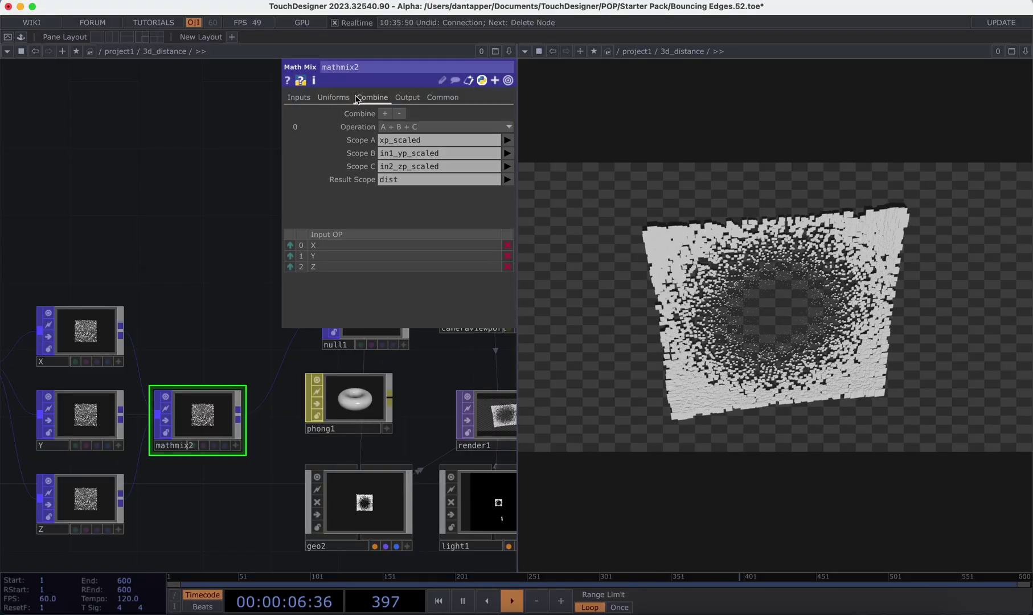
pyautogui.click(402, 98)
pyautogui.click(372, 97)
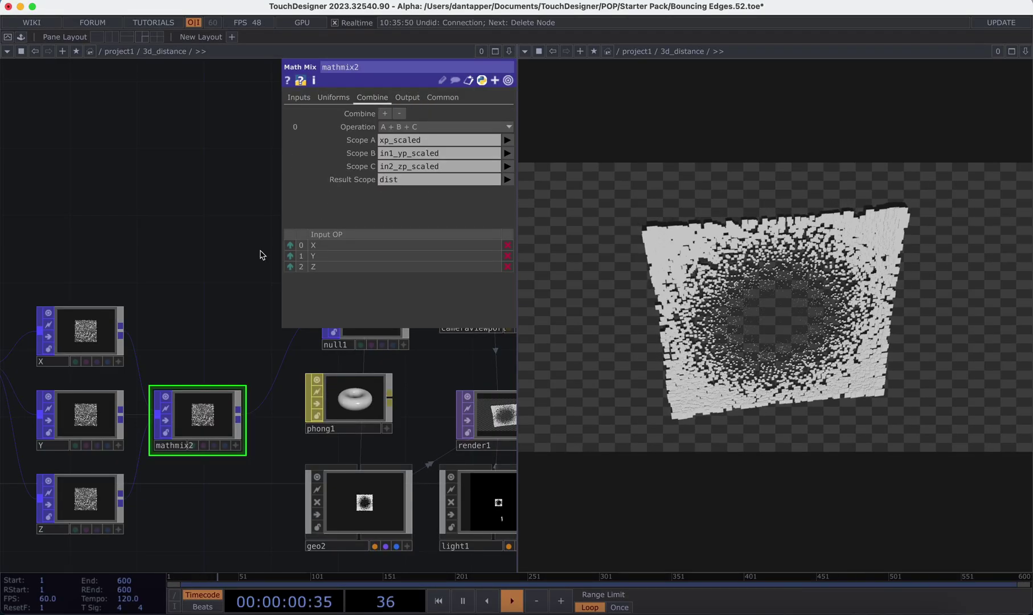
# Examine the X operator's uniforms and its three combine stages that subtract, scale and square the position
pyautogui.scroll(-3, 258, 248)
pyautogui.click(142, 304)
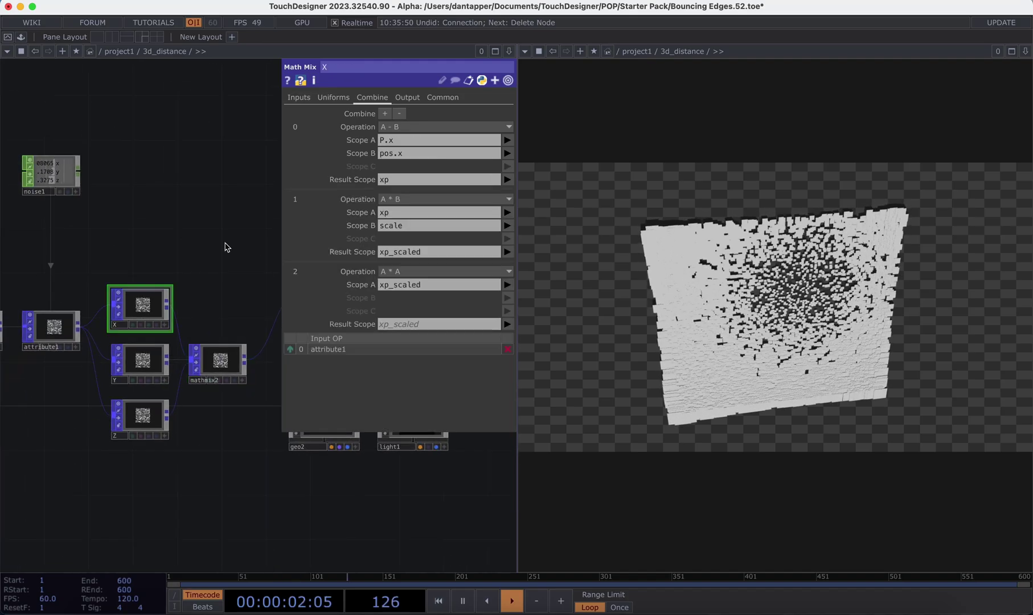
pyautogui.click(336, 103)
pyautogui.scroll(-3, 228, 217)
pyautogui.moveTo(200, 209); pyautogui.dragTo(168, 215)
pyautogui.scroll(2, 227, 219)
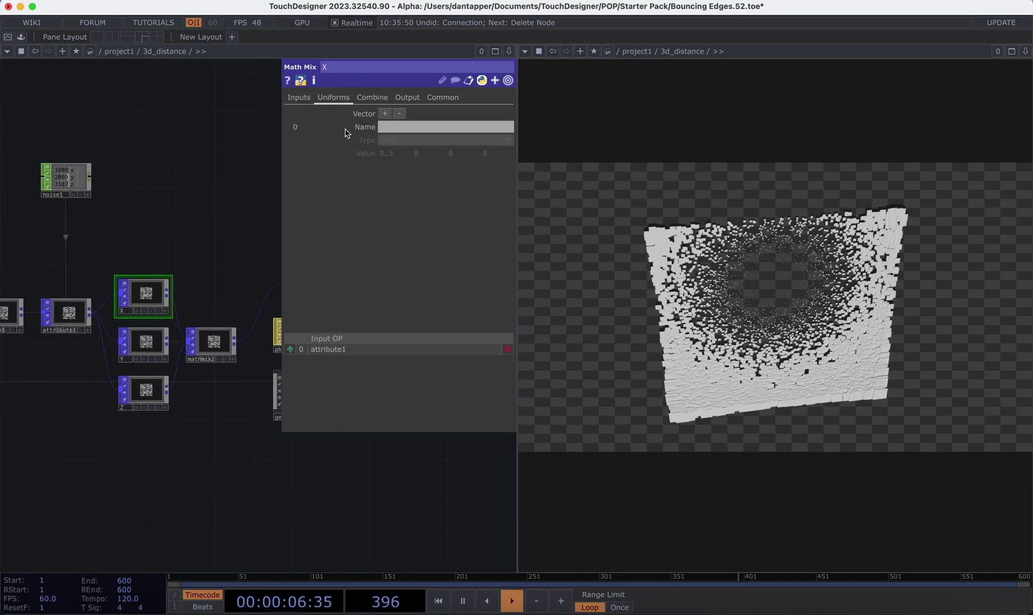
pyautogui.click(372, 97)
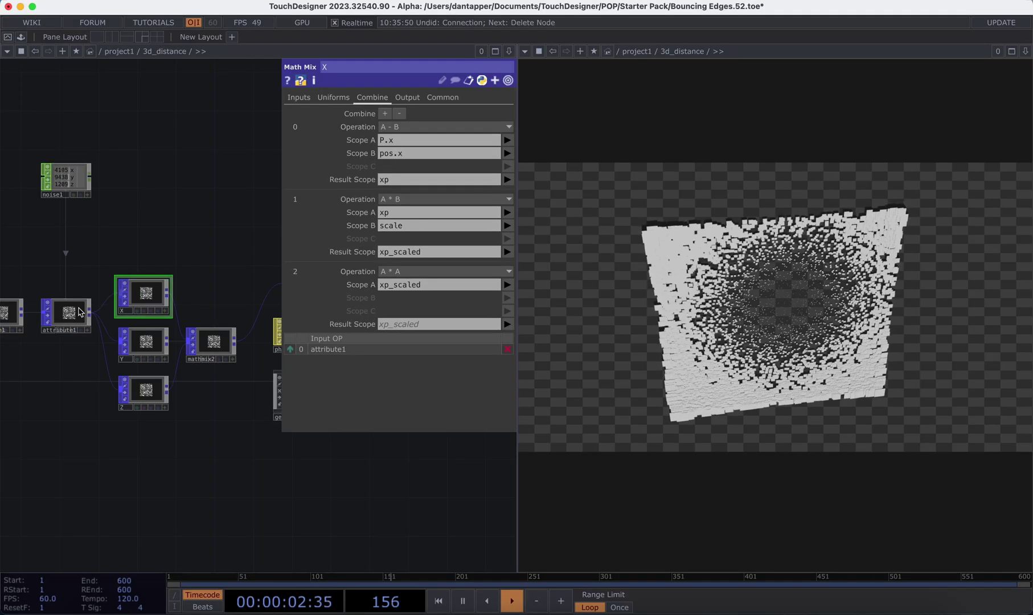
# Set the scale attribute's value in attribute1 to 0.2
pyautogui.click(74, 310)
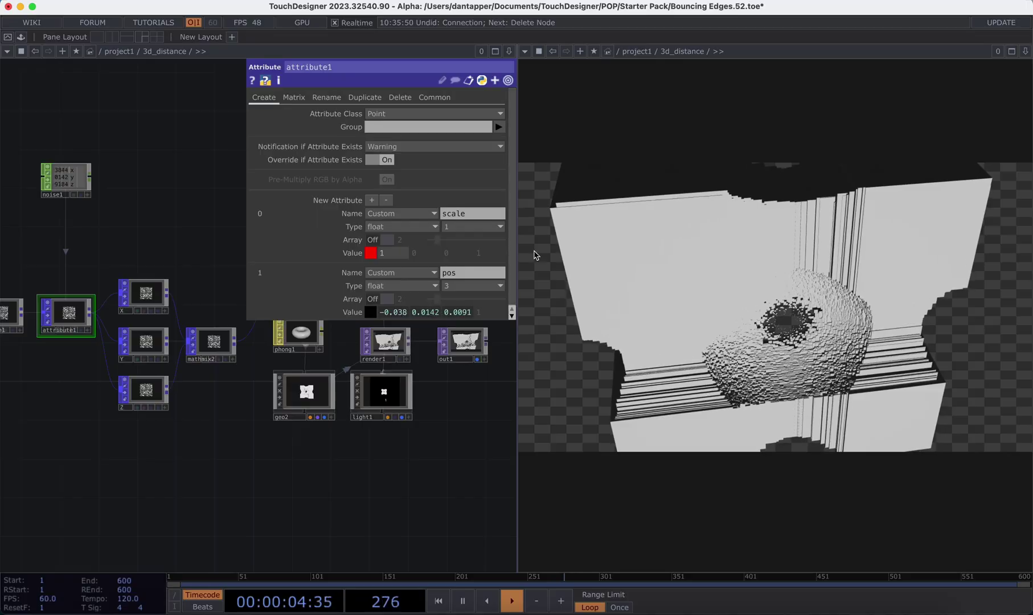
pyautogui.click(393, 252)
pyautogui.write('0.2')
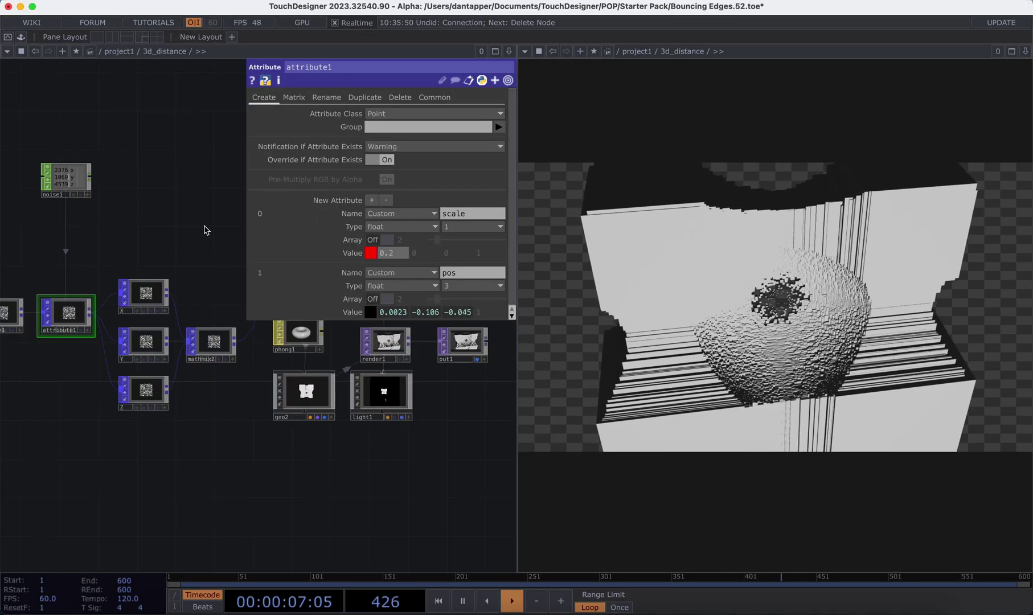
pyautogui.press('Return')
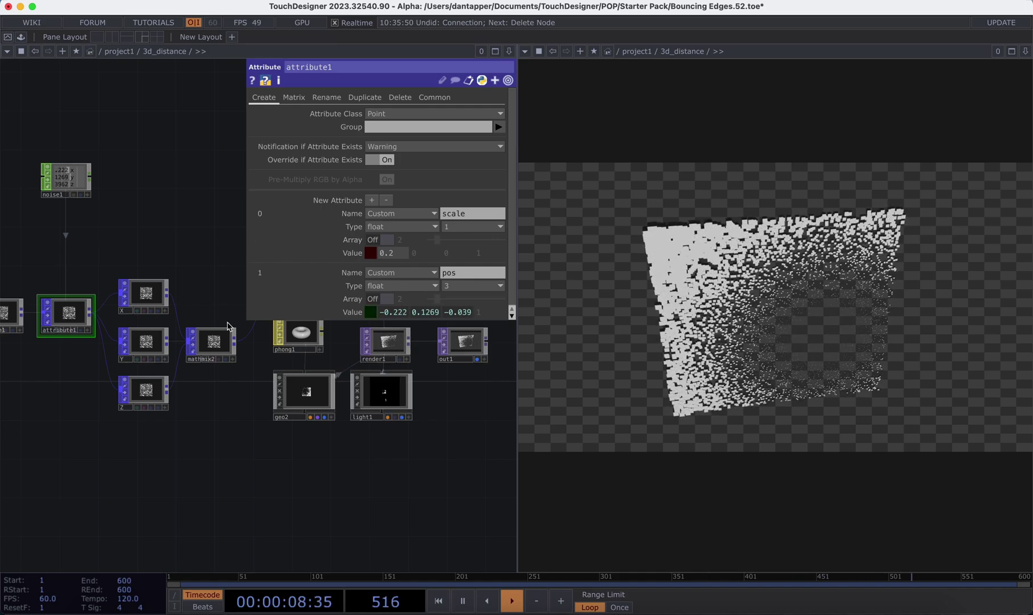
# Restore pointgen1's box depth by setting its Z size to 1
pyautogui.click(6, 313)
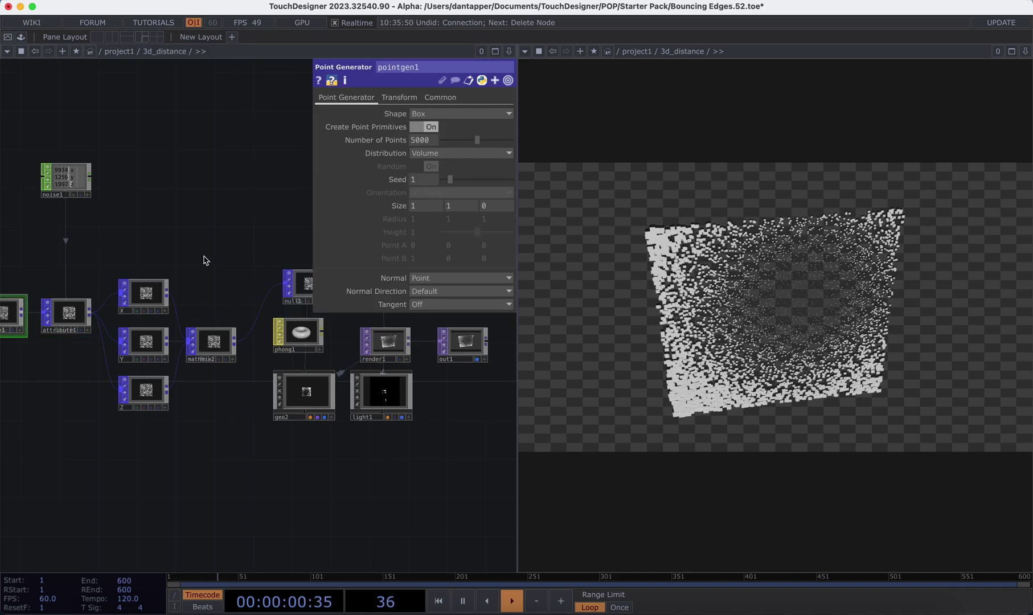
pyautogui.moveTo(496, 205); pyautogui.dragTo(367, 211)
pyautogui.write('1')
pyautogui.press('Return')
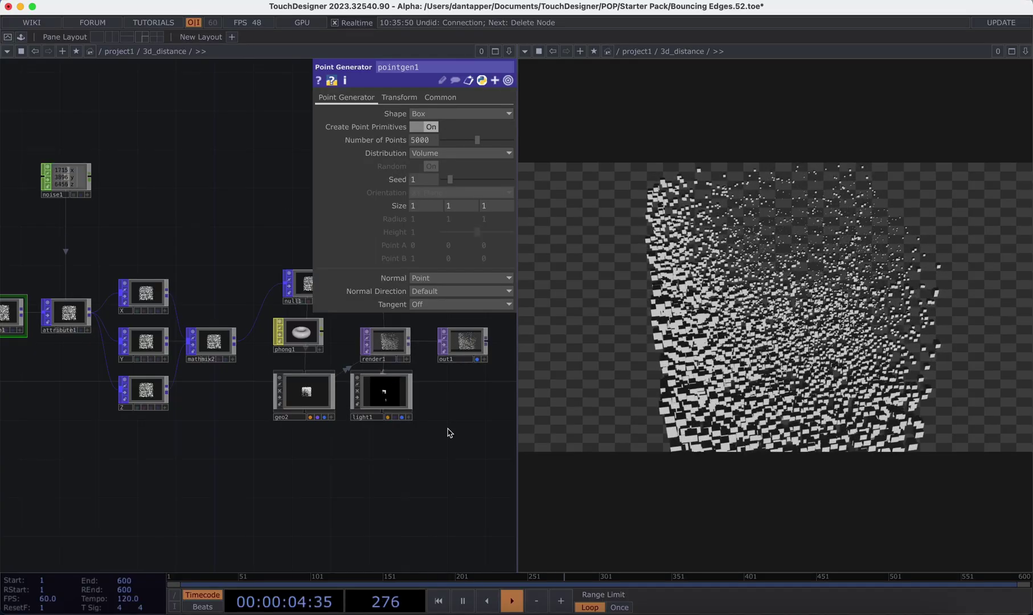
# Exit the 3d_distance network to the project1 level and hide its parameters
pyautogui.scroll(-10, 392, 501)
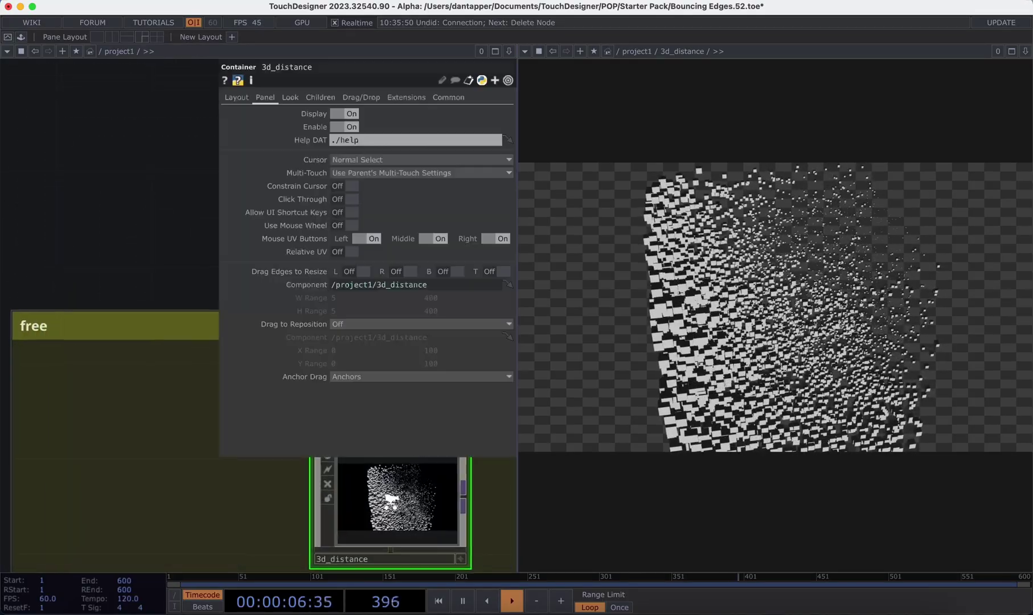
pyautogui.moveTo(149, 266); pyautogui.dragTo(22, 233)
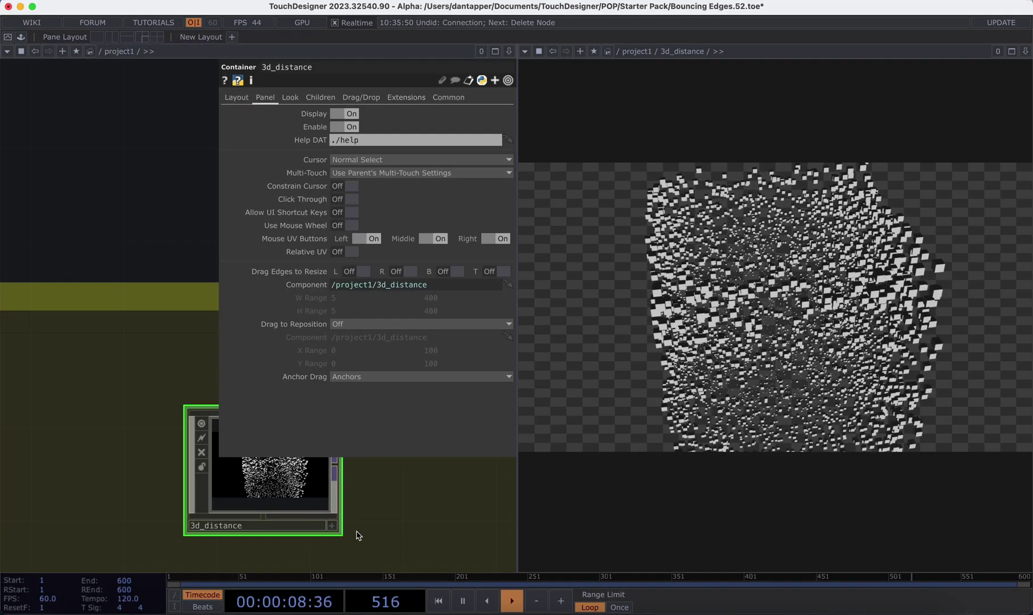
pyautogui.press('p')
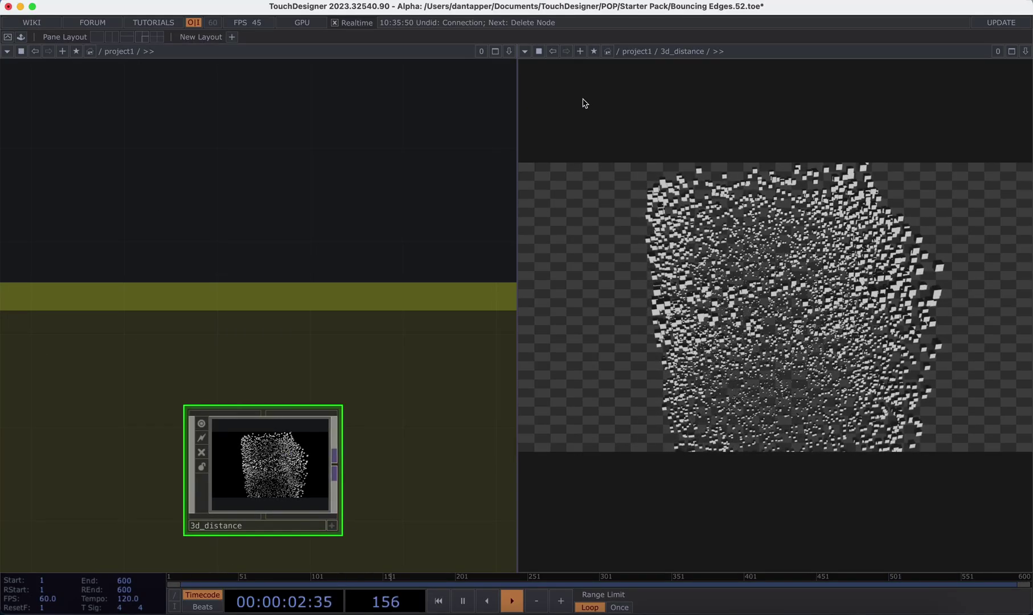
# Switch the viewer pane to a Panel view of 3d_distance and move the interaction point across the cube field
pyautogui.click(525, 52)
pyautogui.click(537, 79)
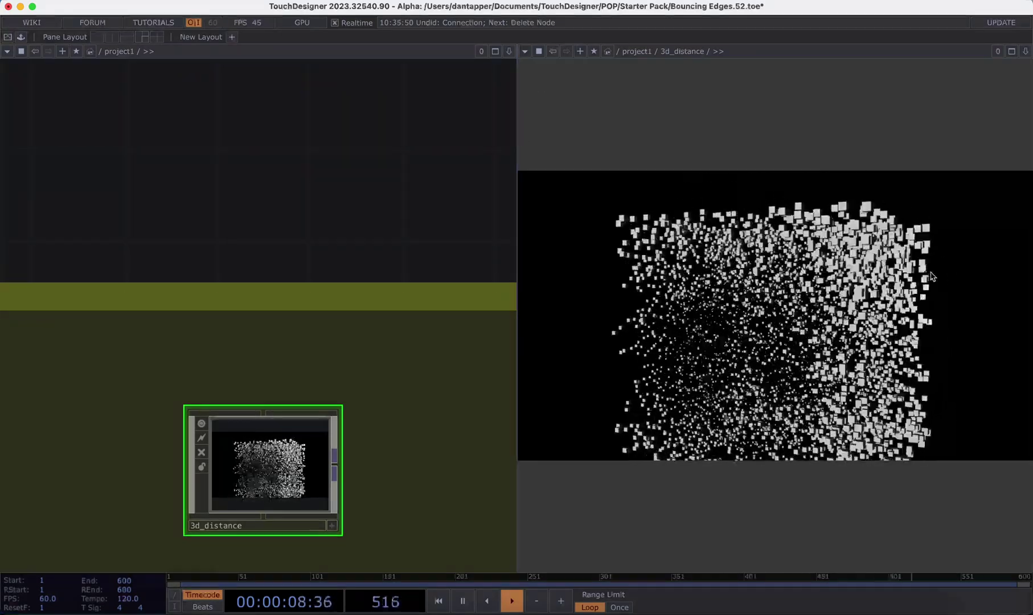
pyautogui.moveTo(940, 416); pyautogui.dragTo(842, 293)
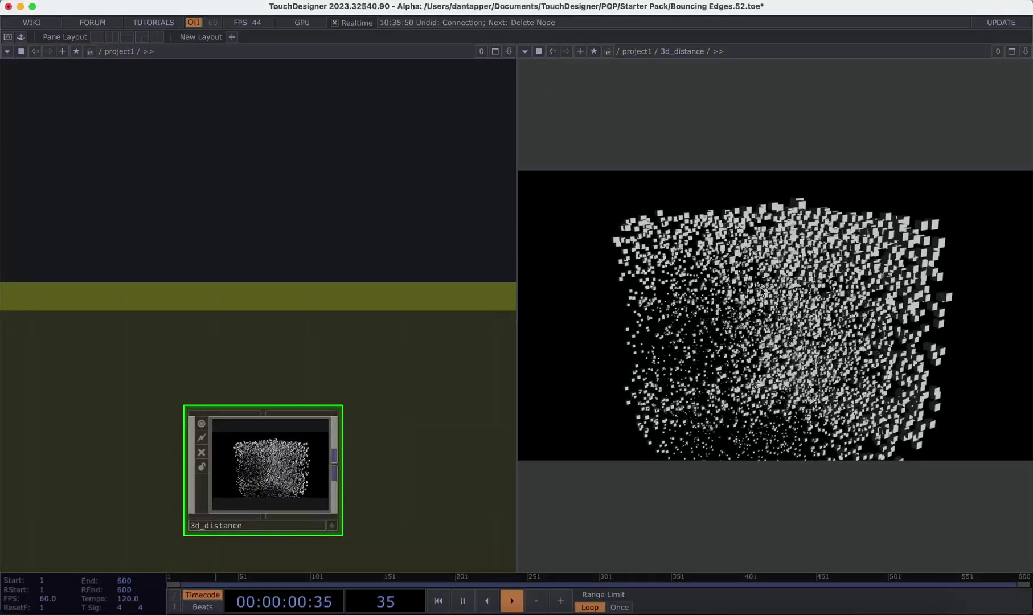
# Enter the Sort example network in project1 and point the viewer pane to that same network
pyautogui.scroll(-6, 384, 272)
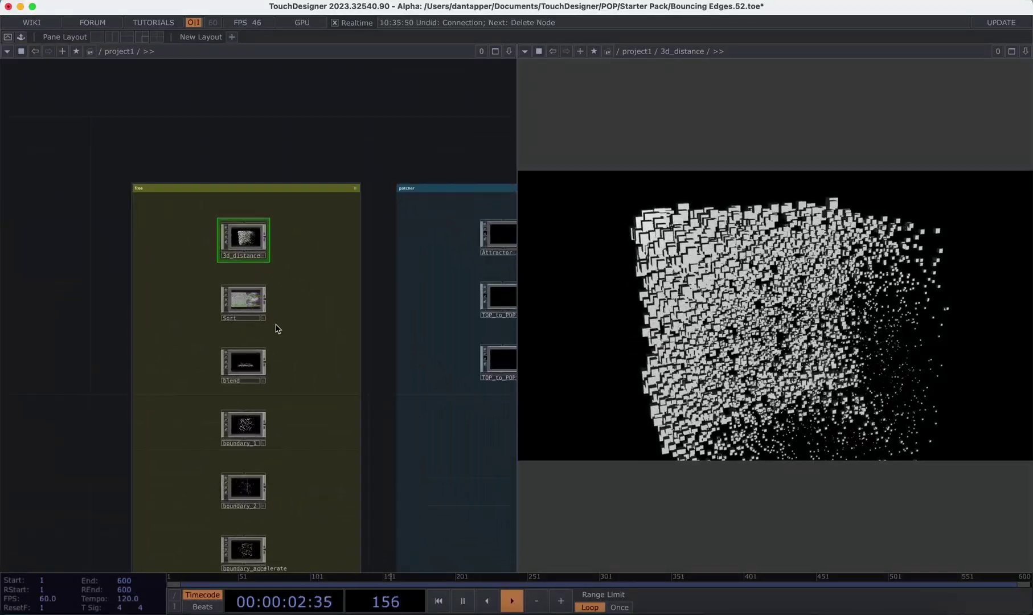
pyautogui.moveTo(242, 304); pyautogui.dragTo(732, 51)
pyautogui.doubleClick(250, 306)
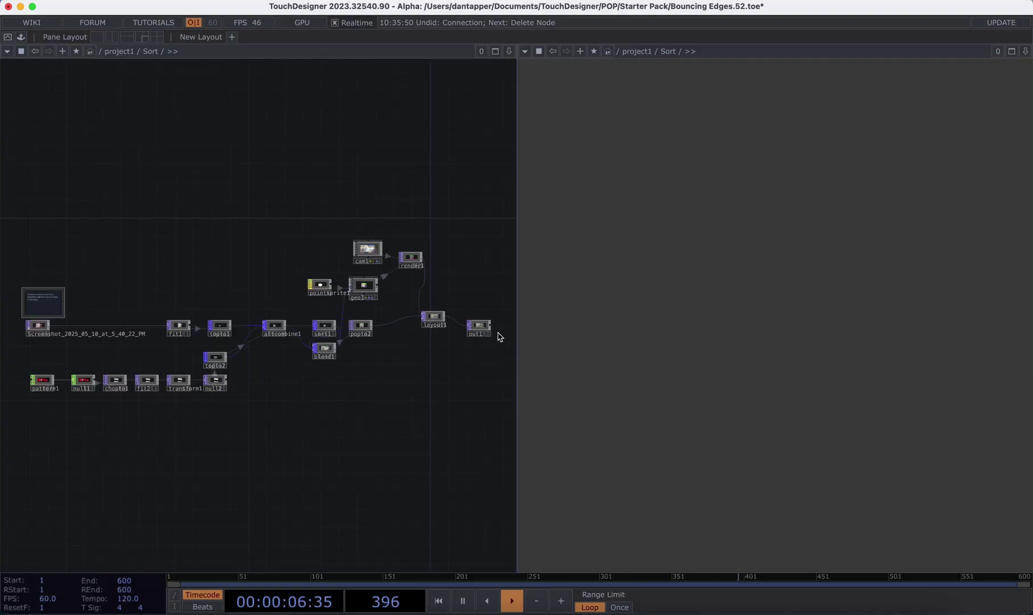
# Show the out1 operator's image in the second pane using a TOP Viewer
pyautogui.click(480, 327)
pyautogui.click(524, 51)
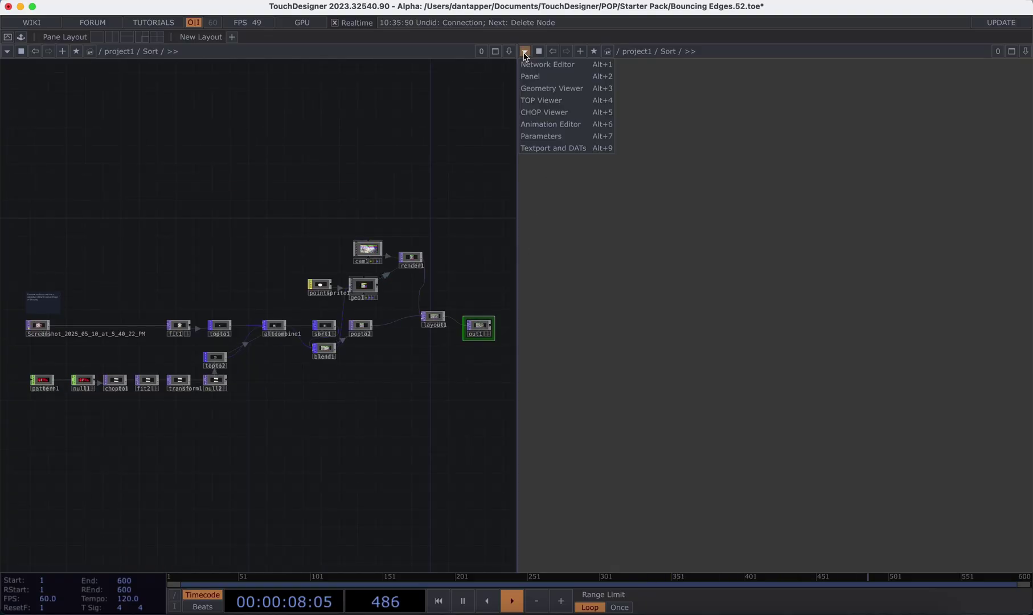
pyautogui.click(532, 102)
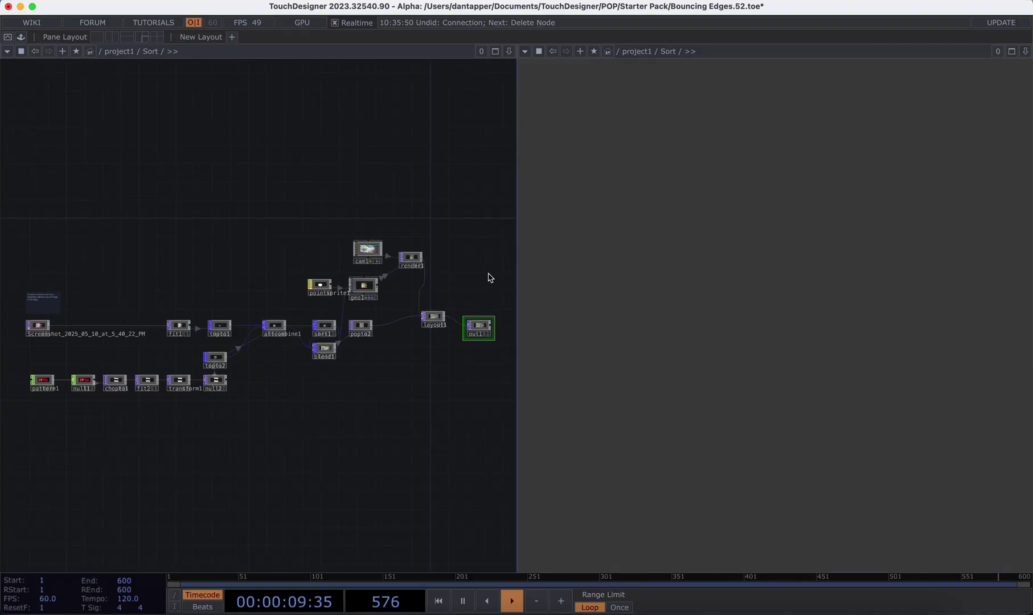
pyautogui.click(481, 325)
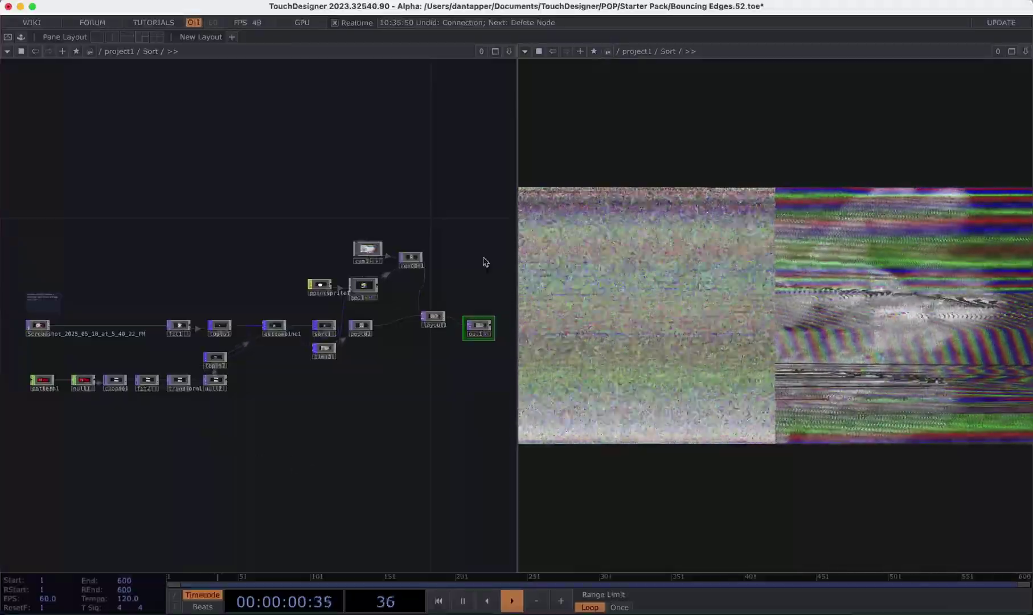
# Examine the Sort network's note, its screenshot image branch and the pattern1 signal branch leading to topto1 and topto2
pyautogui.scroll(3, 288, 330)
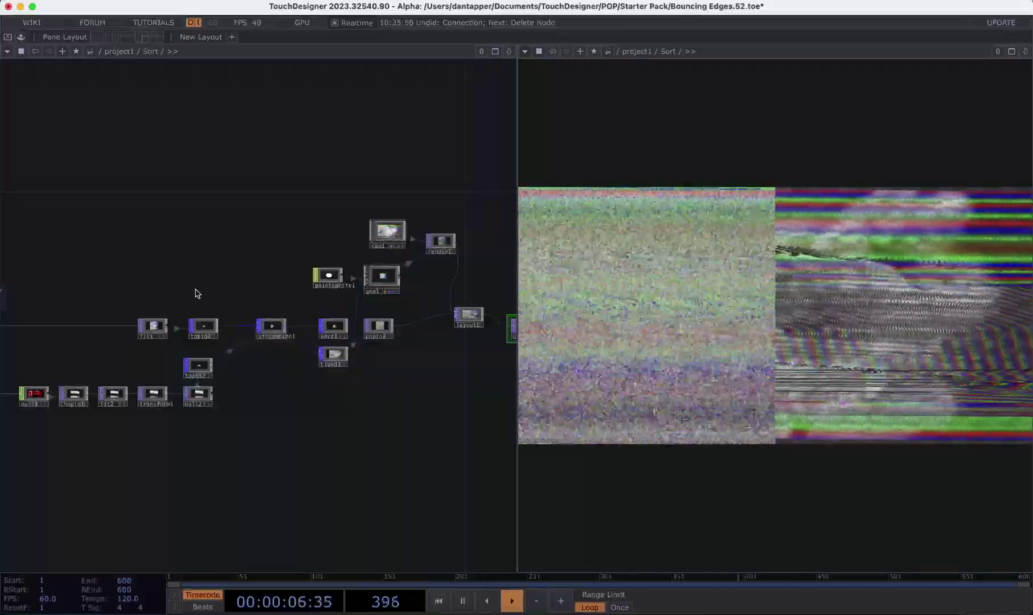
pyautogui.moveTo(164, 274); pyautogui.dragTo(317, 294)
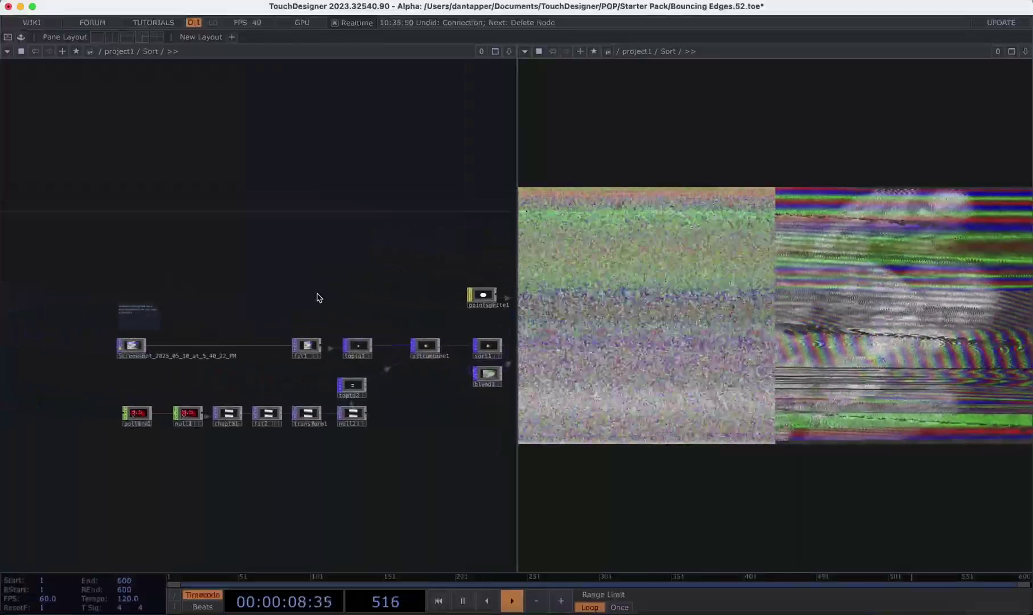
pyautogui.scroll(4, 232, 301)
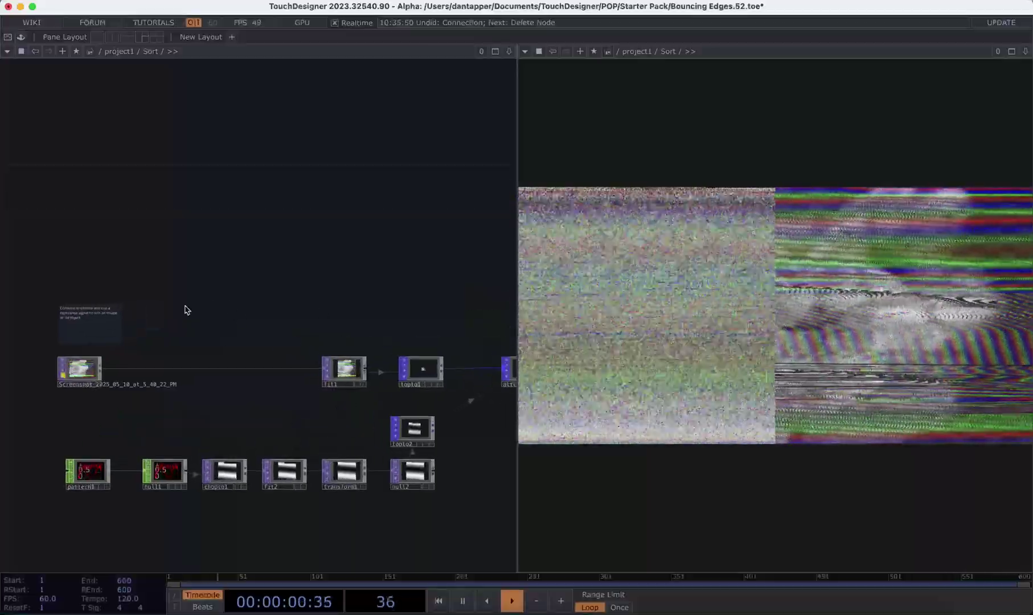
pyautogui.scroll(4, 66, 374)
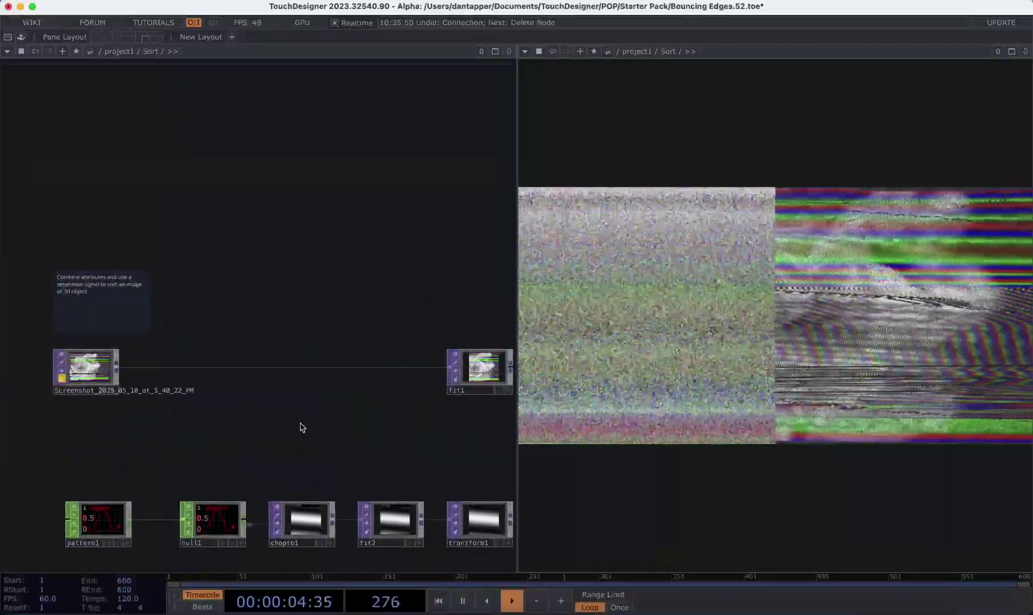
pyautogui.scroll(-4, 265, 387)
pyautogui.hscroll(3, 266, 388)
pyautogui.hscroll(8, 295, 418)
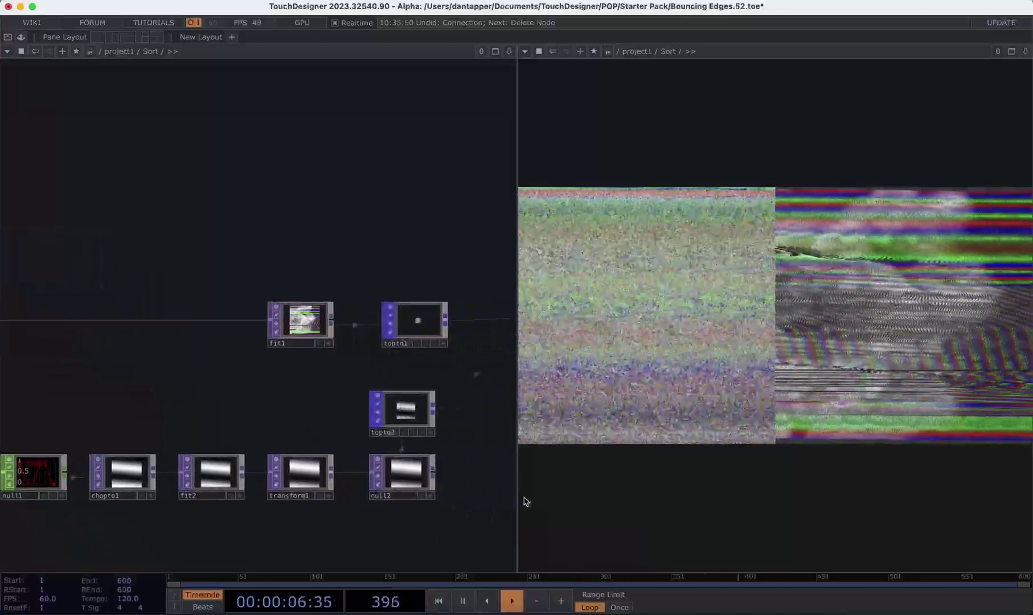
pyautogui.scroll(-5, 435, 536)
pyautogui.hscroll(4, 349, 521)
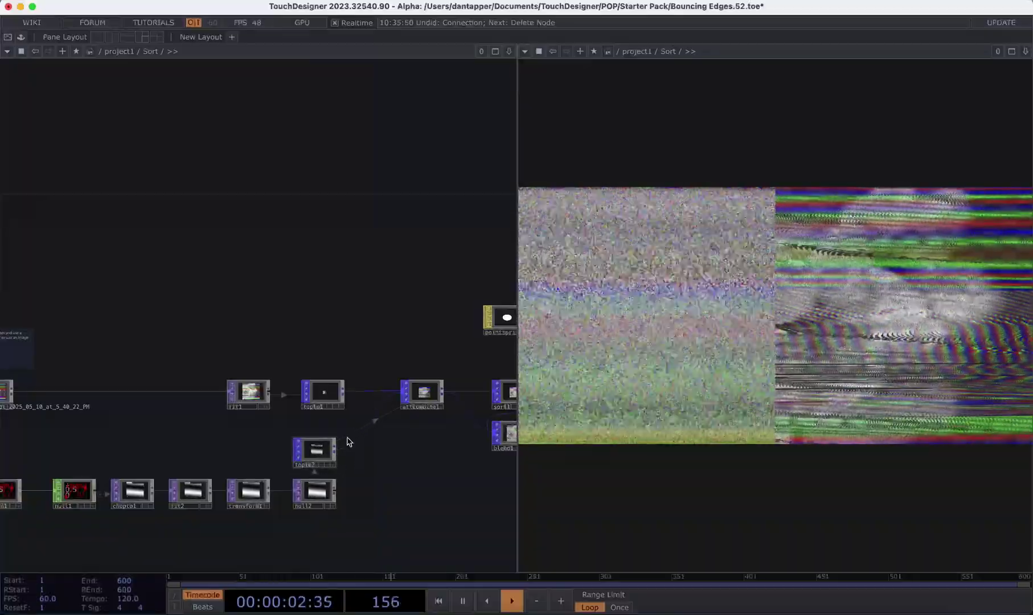
# Show attcombine1's parameters and review how it combines the attributes of topto1 and topto2
pyautogui.click(434, 395)
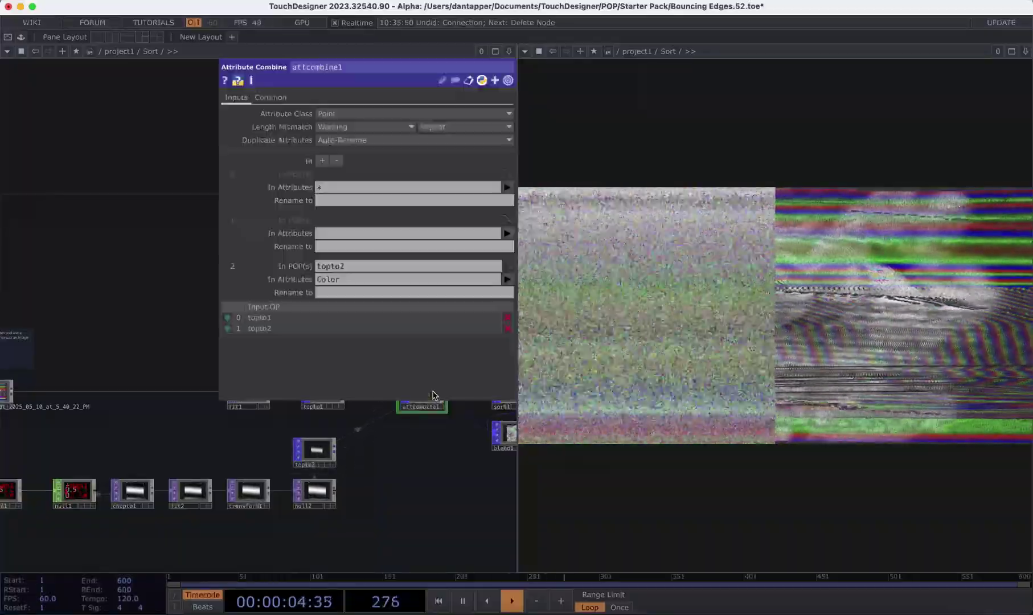
pyautogui.press('p')
pyautogui.moveTo(386, 450); pyautogui.dragTo(313, 492)
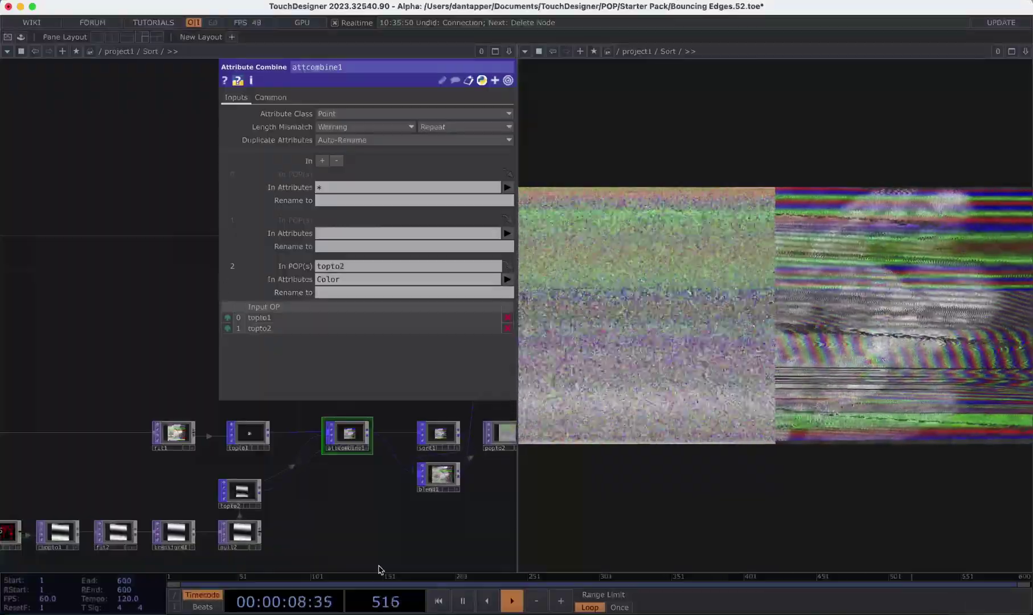
pyautogui.hscroll(5, 268, 472)
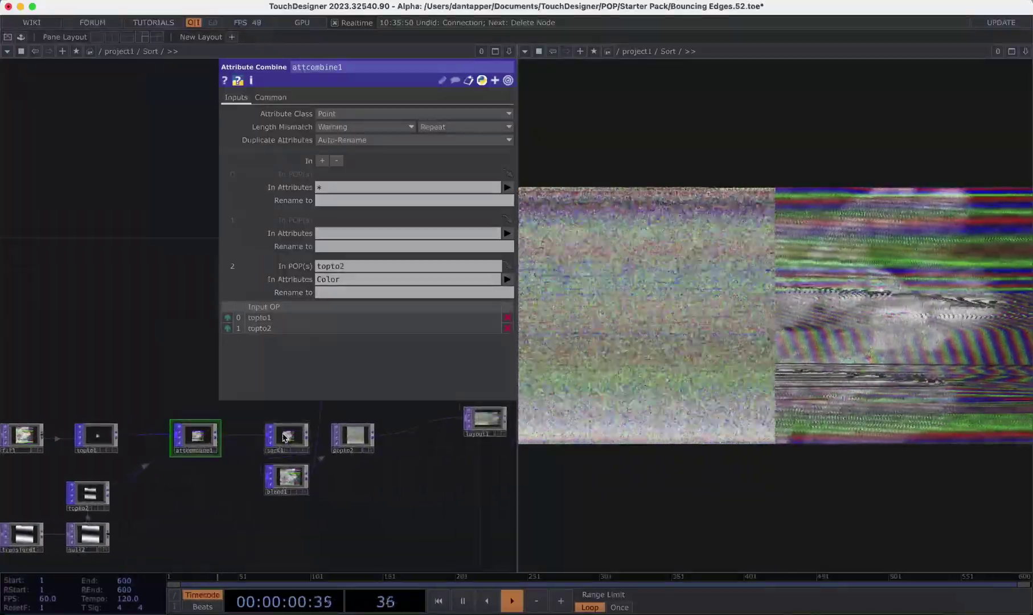
# Try the point methods Random, Along Vector and Proximity to Point on sort1, and return it to By Attribute
pyautogui.click(289, 443)
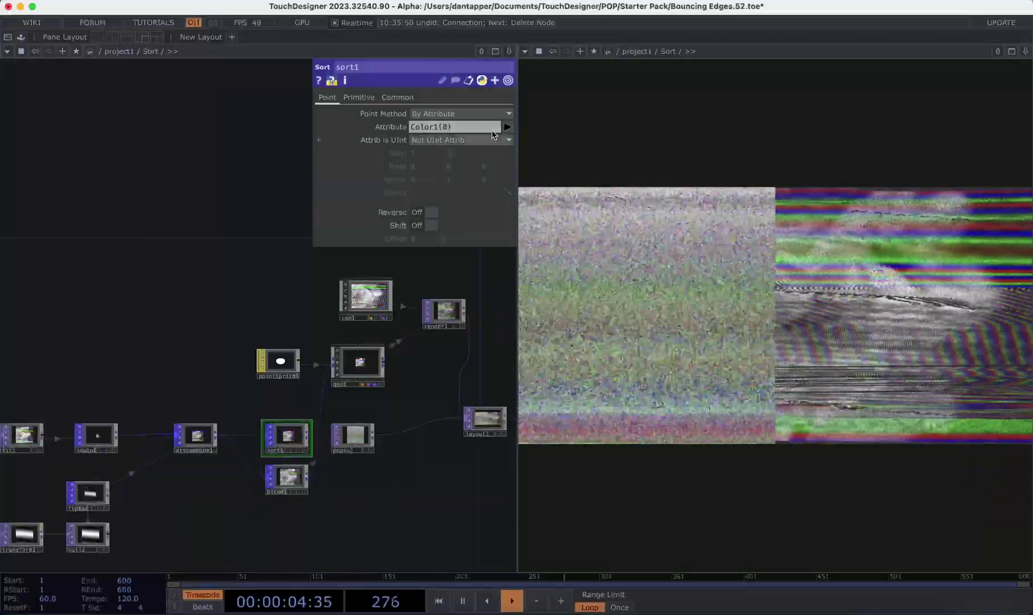
pyautogui.click(507, 126)
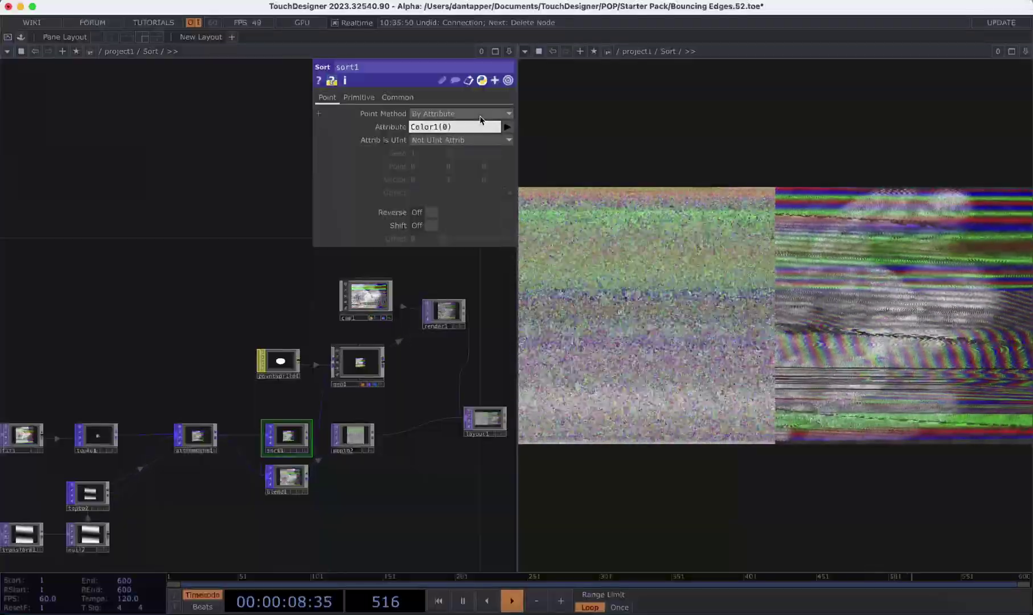
pyautogui.click(490, 113)
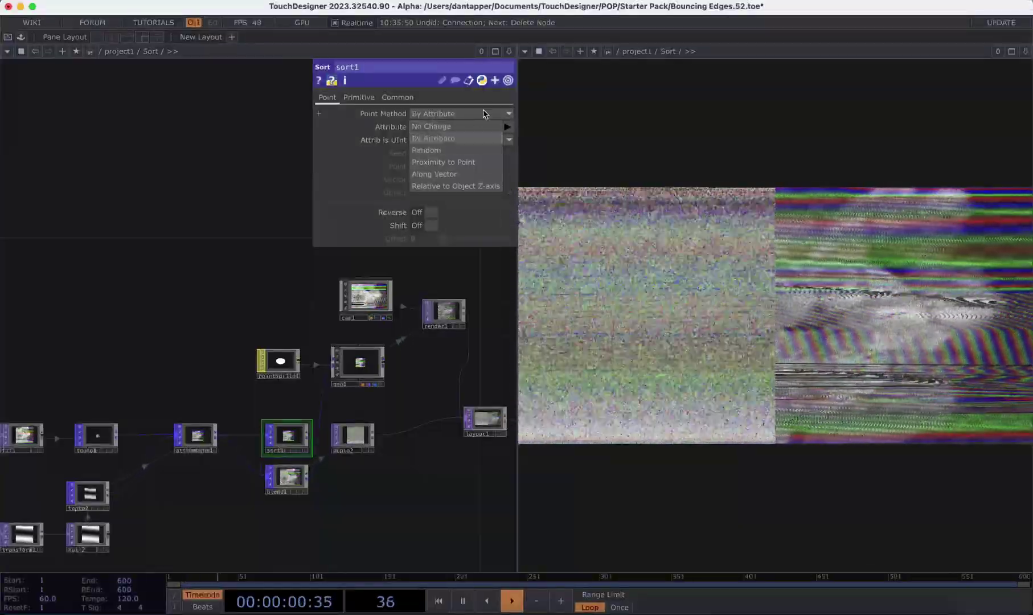
pyautogui.click(446, 151)
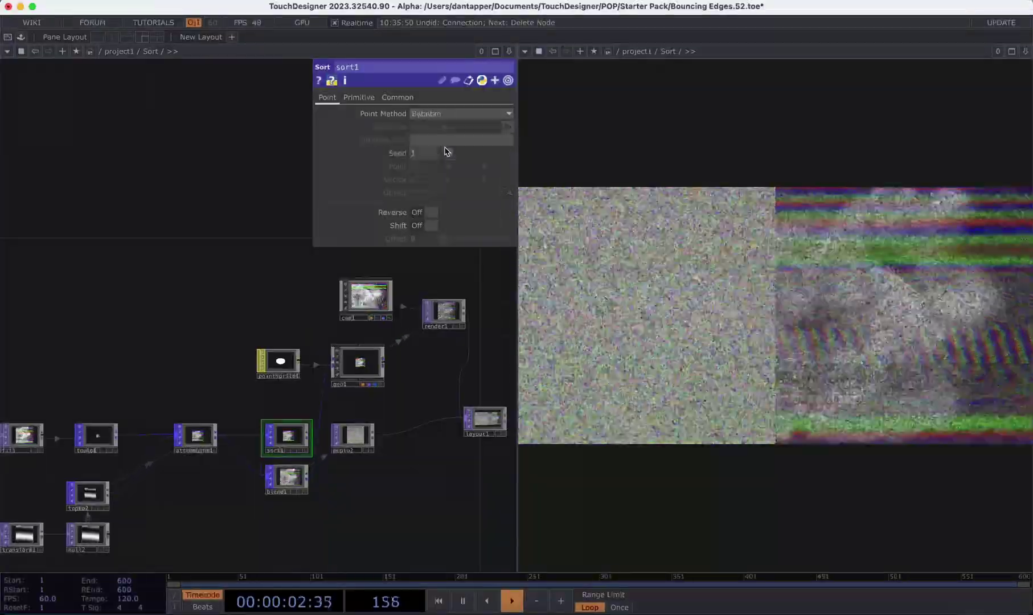
pyautogui.click(445, 113)
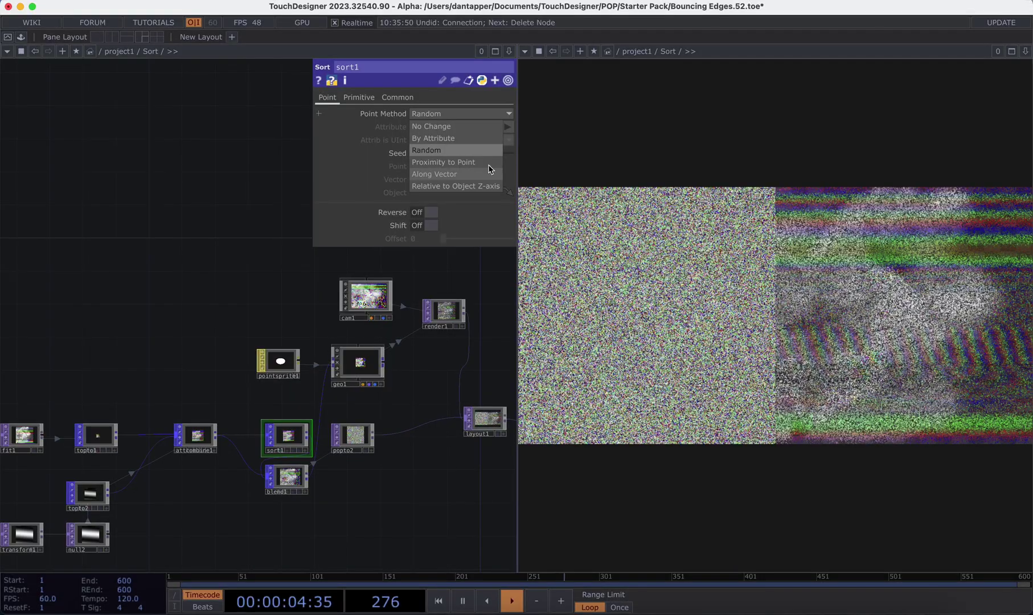
pyautogui.click(471, 174)
pyautogui.click(453, 117)
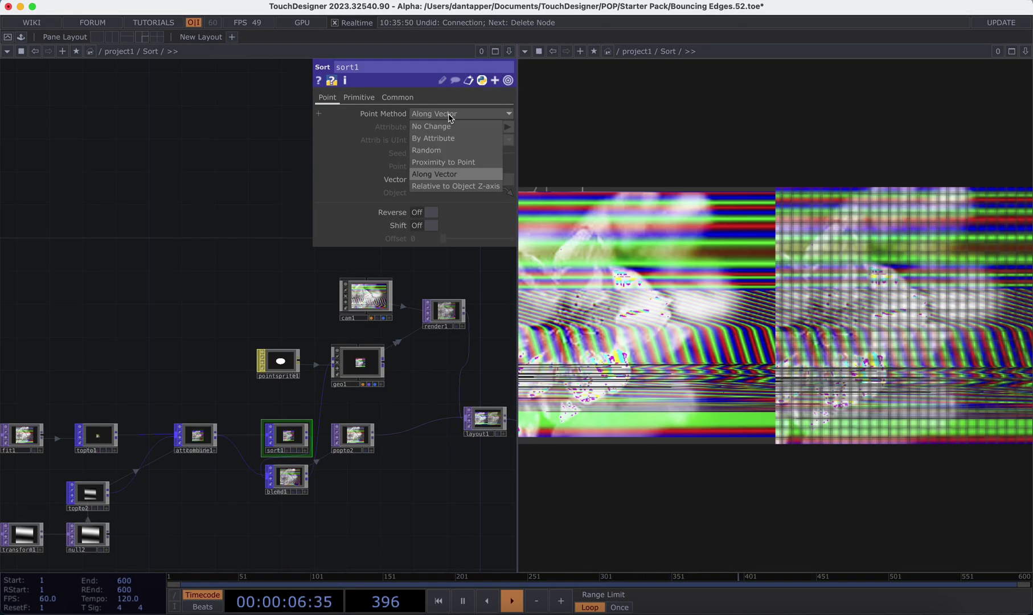
pyautogui.click(436, 162)
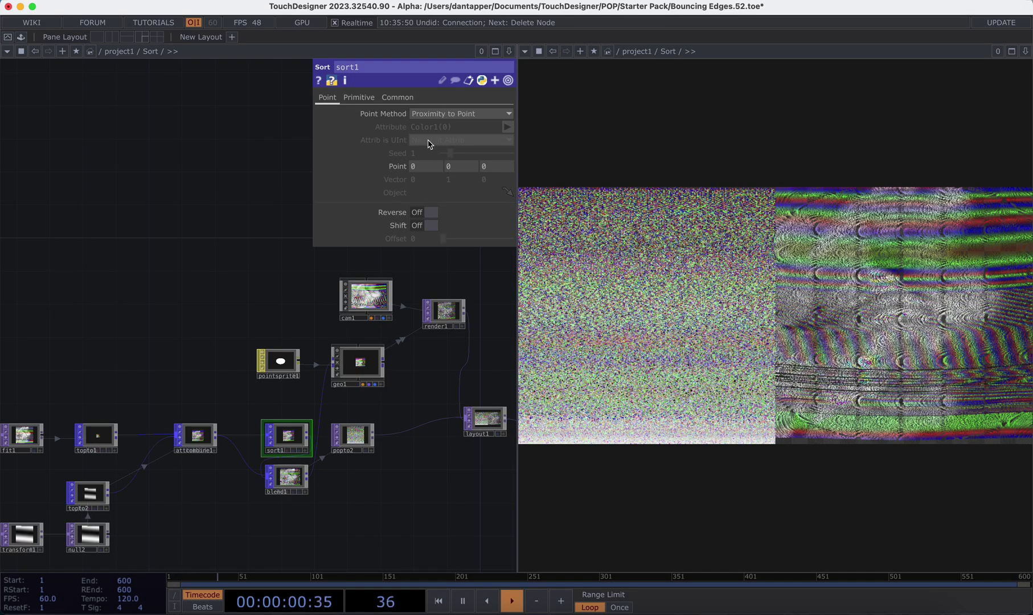
pyautogui.click(458, 114)
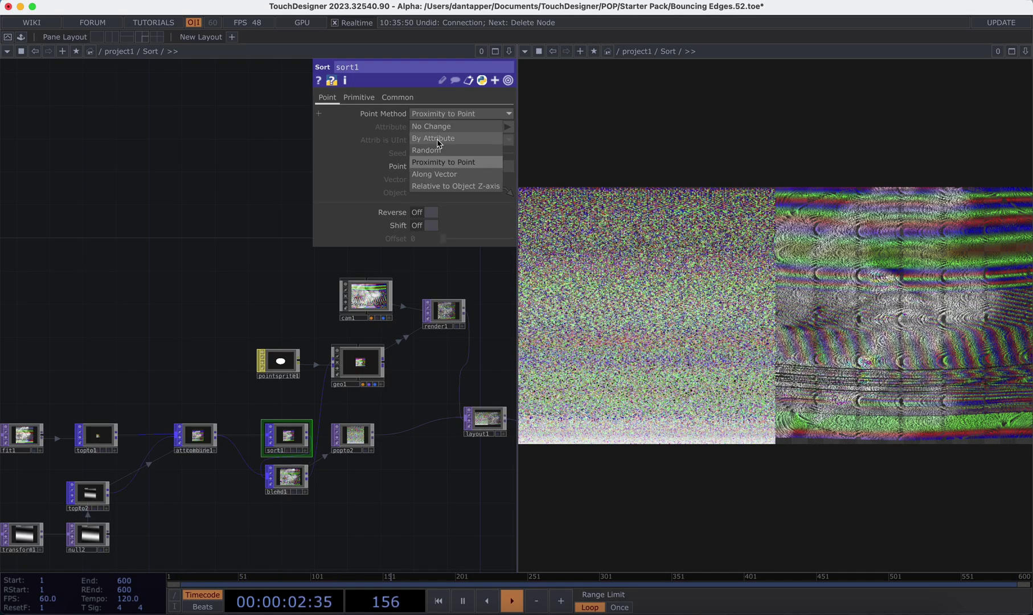
pyautogui.click(439, 140)
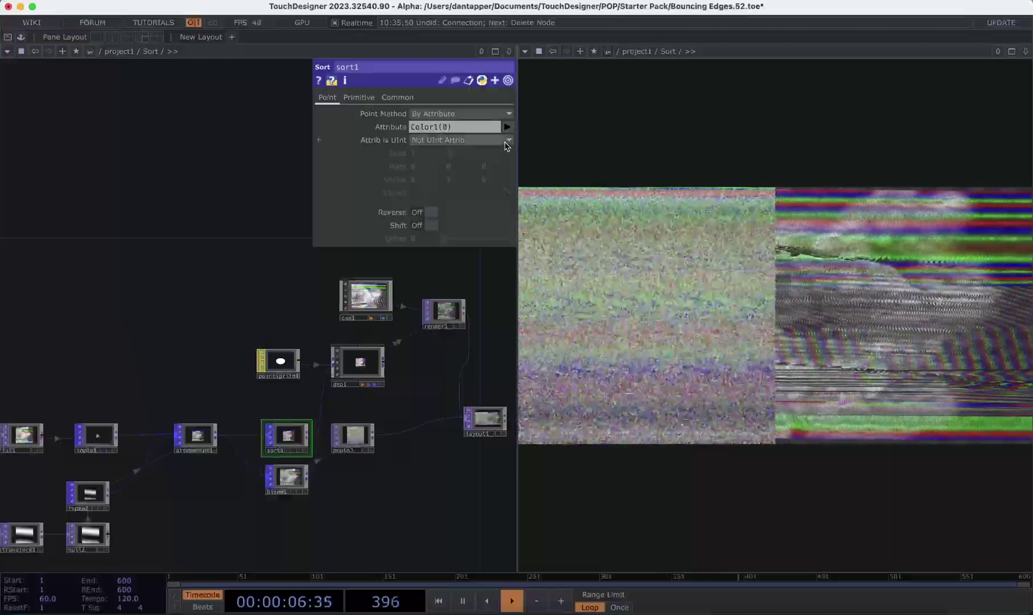
# In attcombine1, rename the Color attribute coming from topto2 to SortCol
pyautogui.click(506, 127)
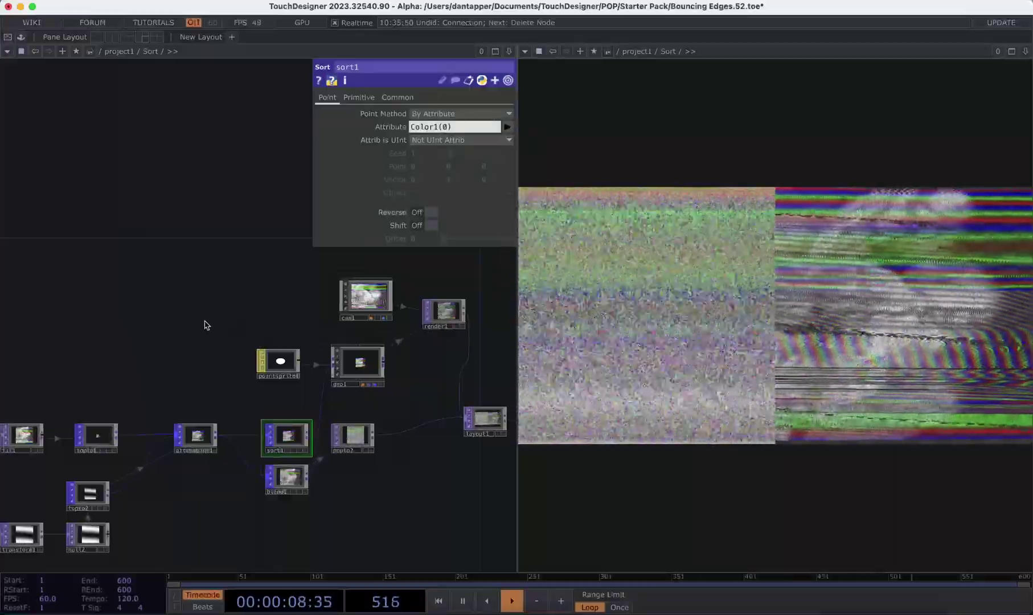
pyautogui.click(87, 493)
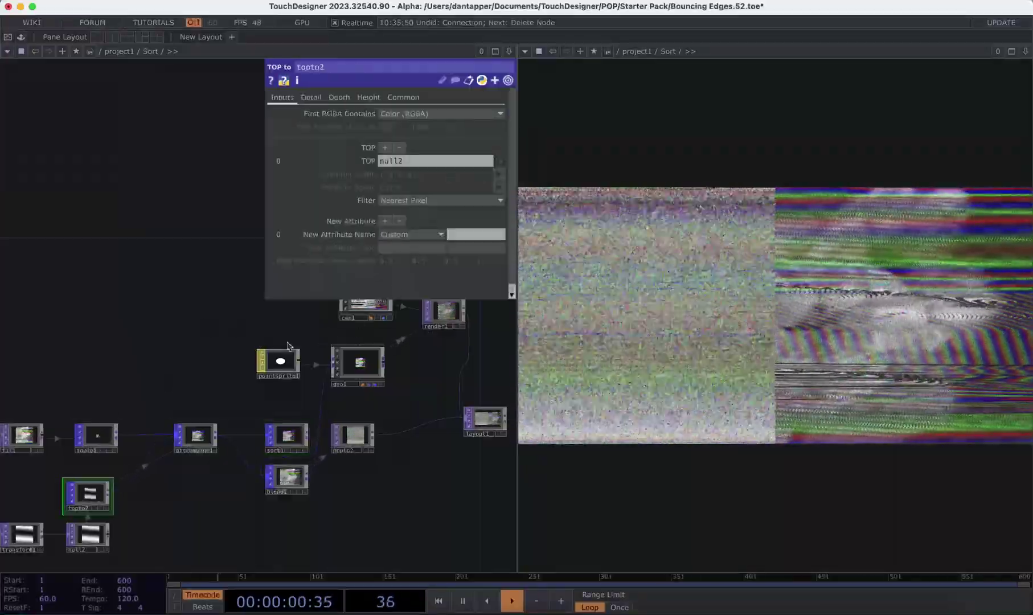
pyautogui.click(196, 436)
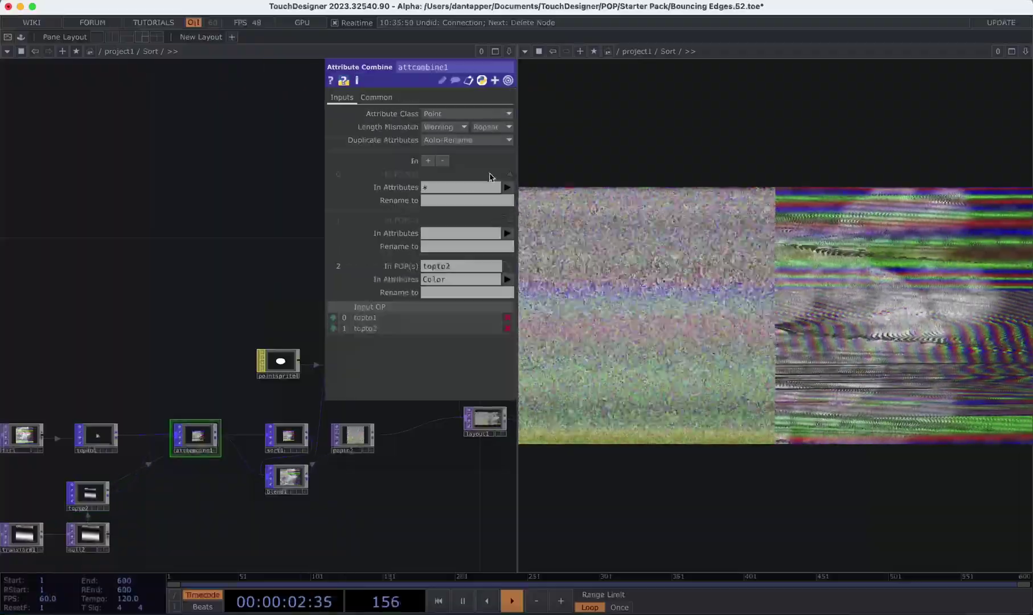
pyautogui.click(435, 295)
pyautogui.write('Sort')
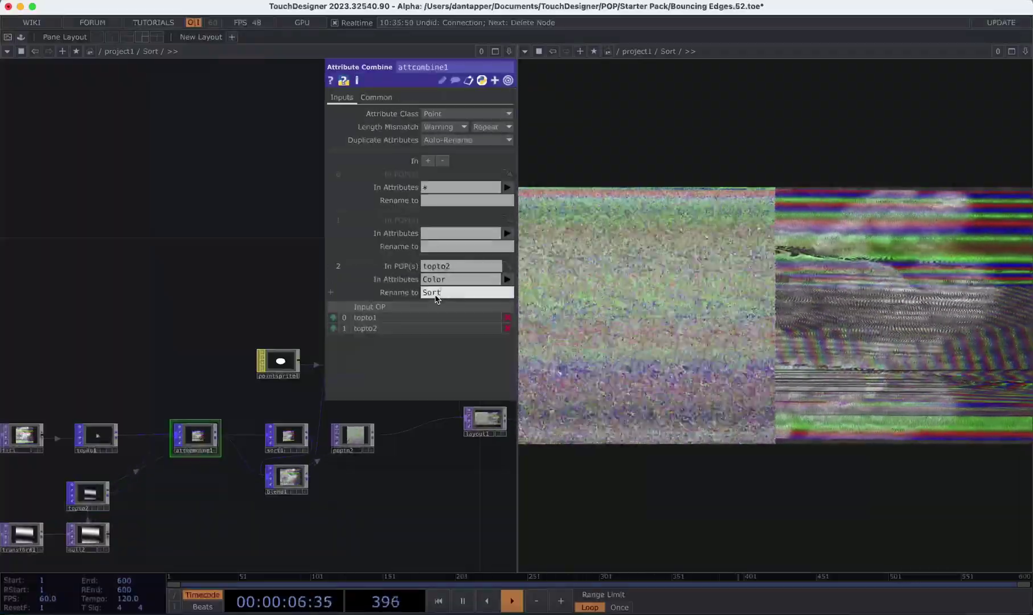
pyautogui.write('COl')
pyautogui.press('Return')
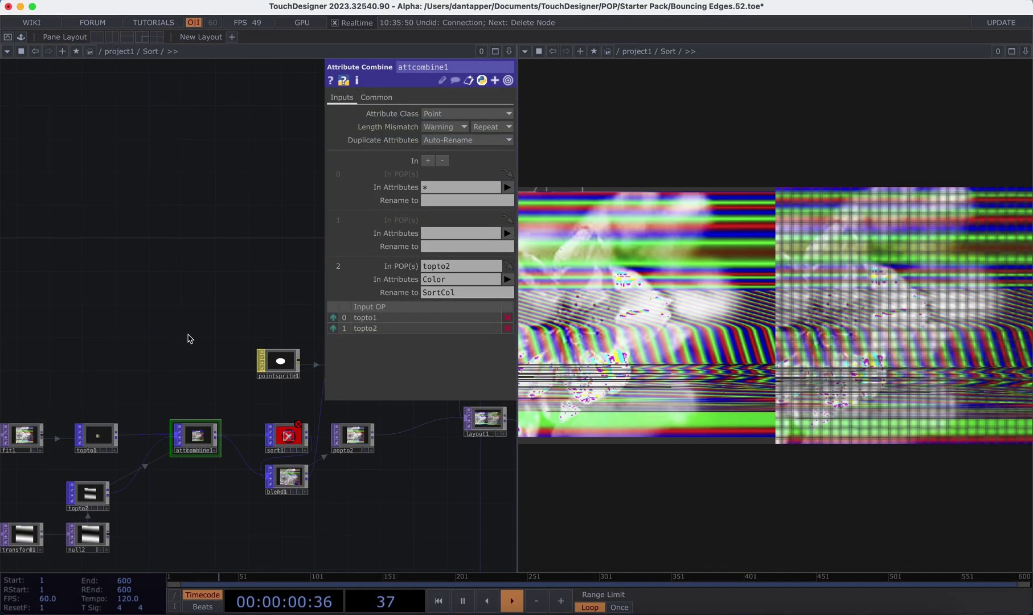
# Sort the points in sort1 by the attribute Color(0), by Color(1), and finally by Color(2)
pyautogui.click(287, 436)
pyautogui.click(507, 126)
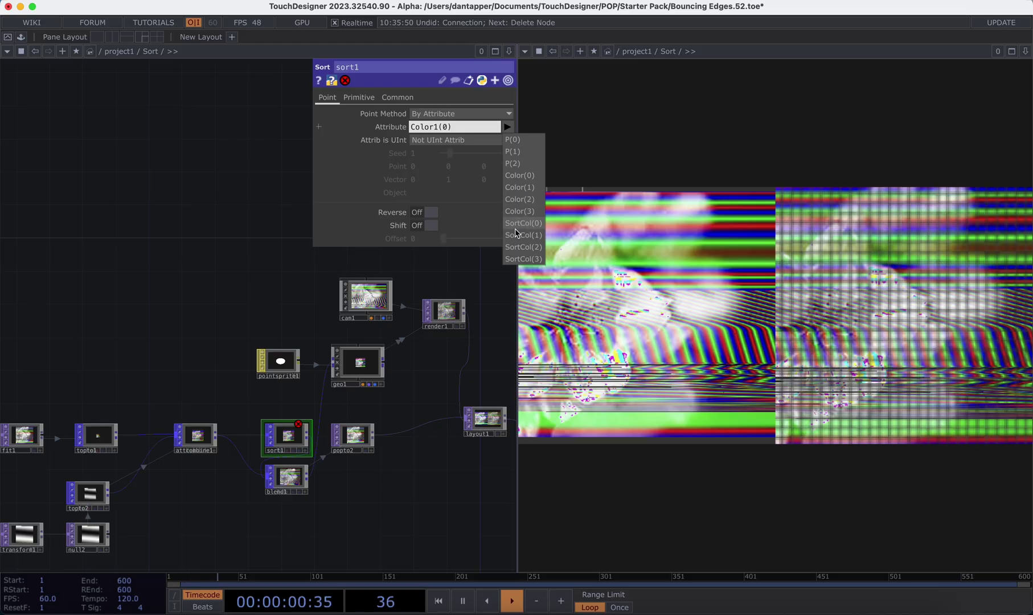
pyautogui.click(519, 176)
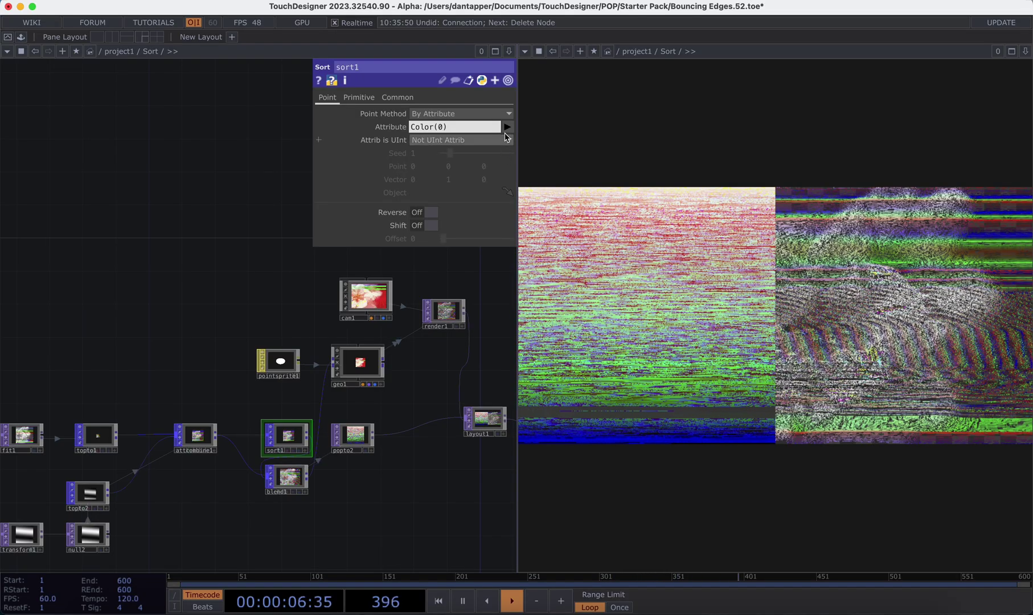
pyautogui.click(506, 128)
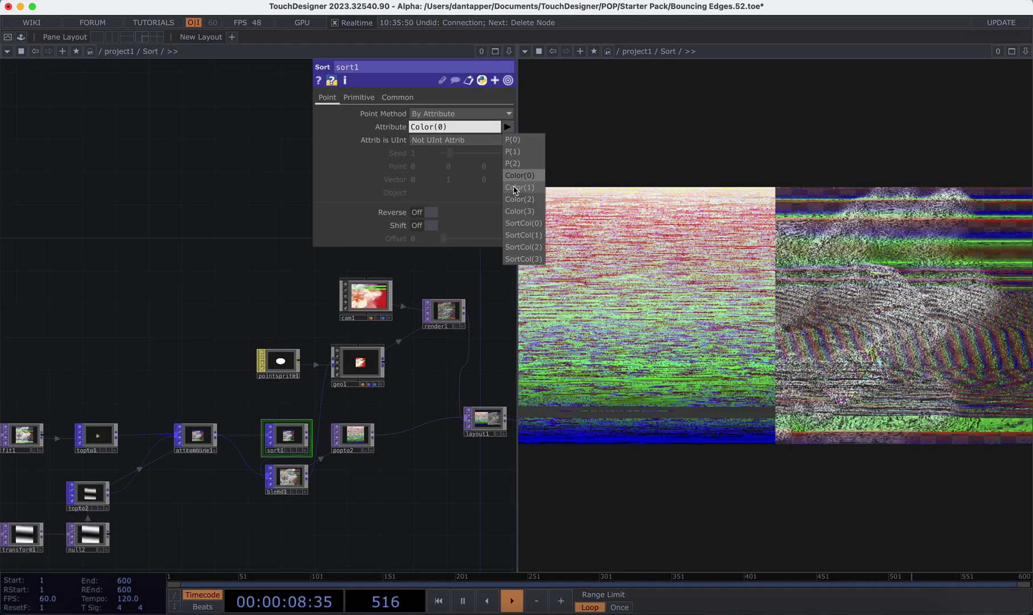
pyautogui.click(514, 187)
pyautogui.click(506, 127)
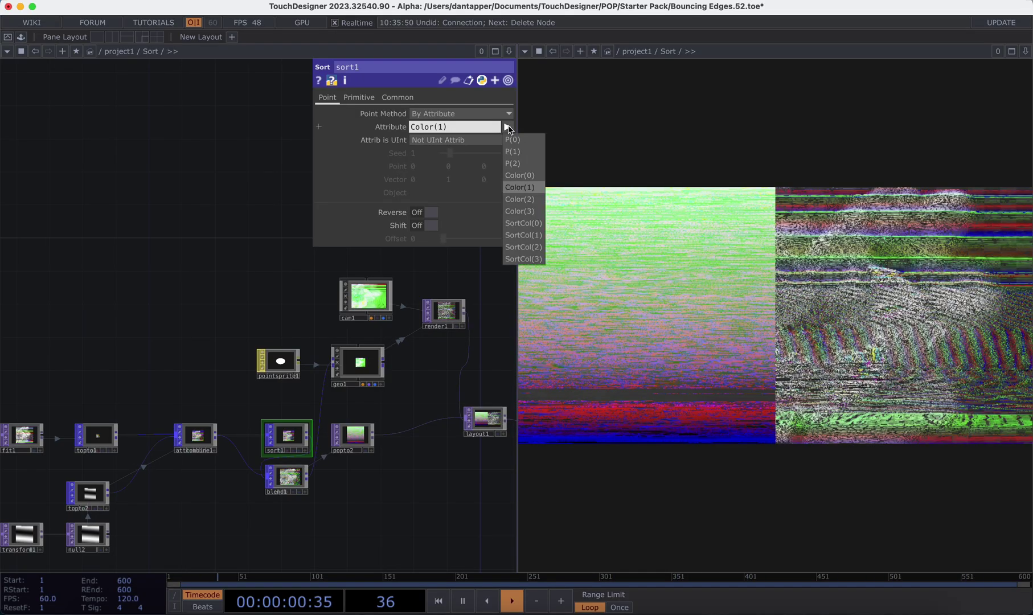
pyautogui.click(510, 201)
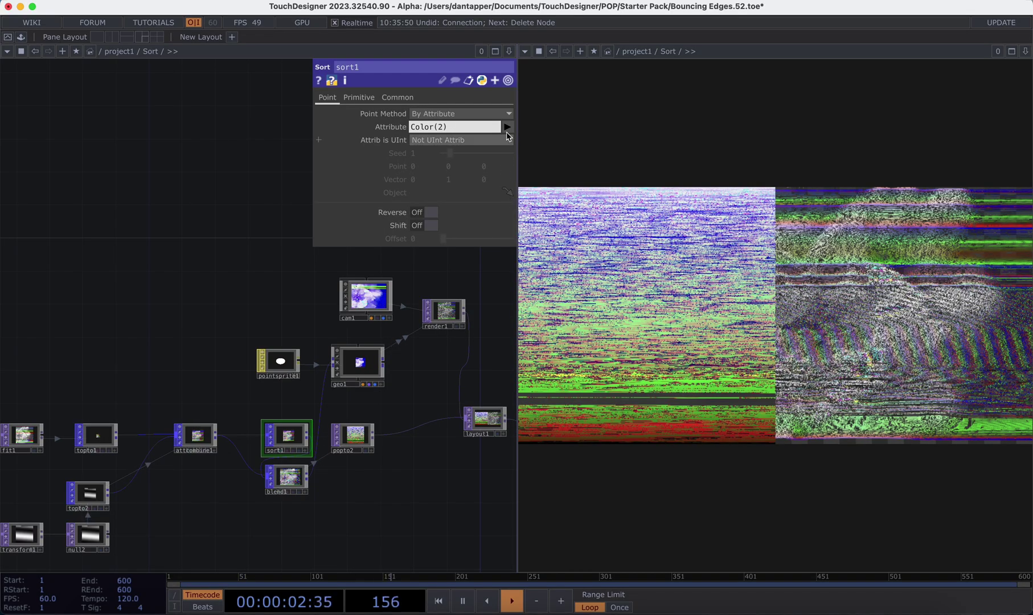
# Sort the points in sort1 by the attribute SortCol(0)
pyautogui.click(506, 127)
pyautogui.click(511, 223)
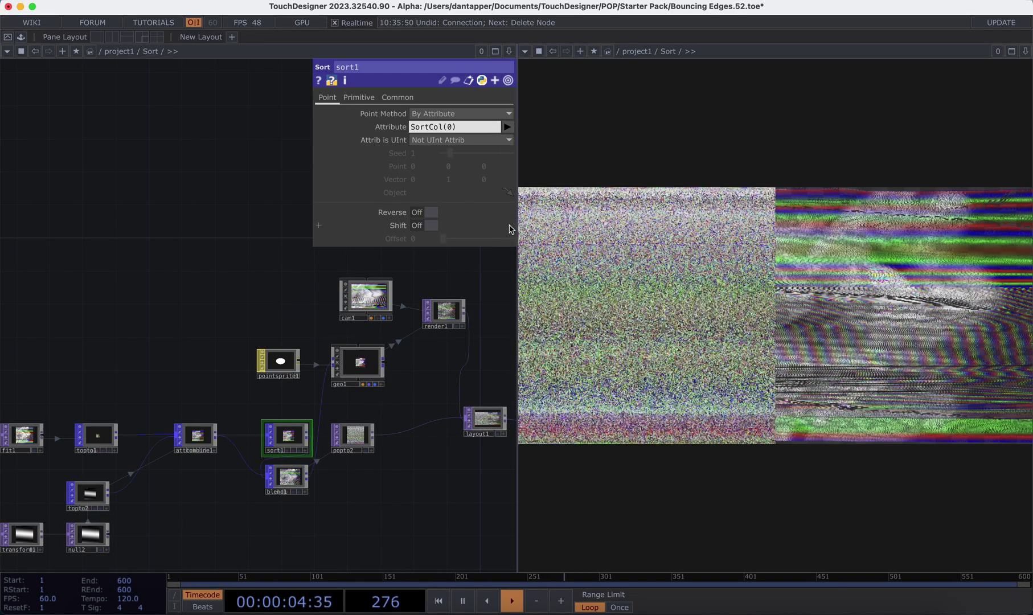
# Try other Length and Number of Cycles values on pattern1, and undo these changes
pyautogui.moveTo(121, 525); pyautogui.dragTo(315, 505)
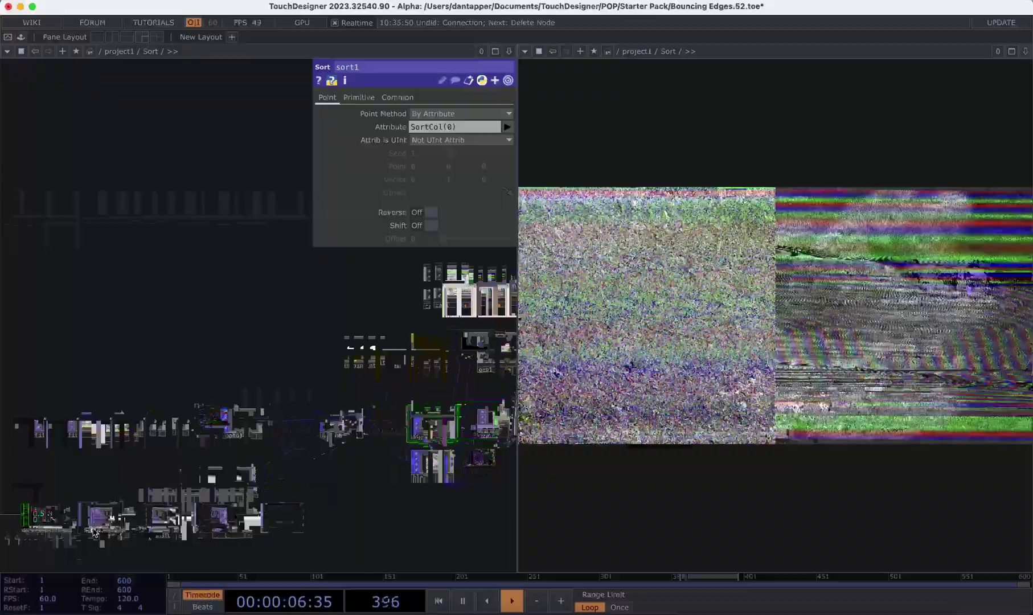
pyautogui.hscroll(-5, 211, 479)
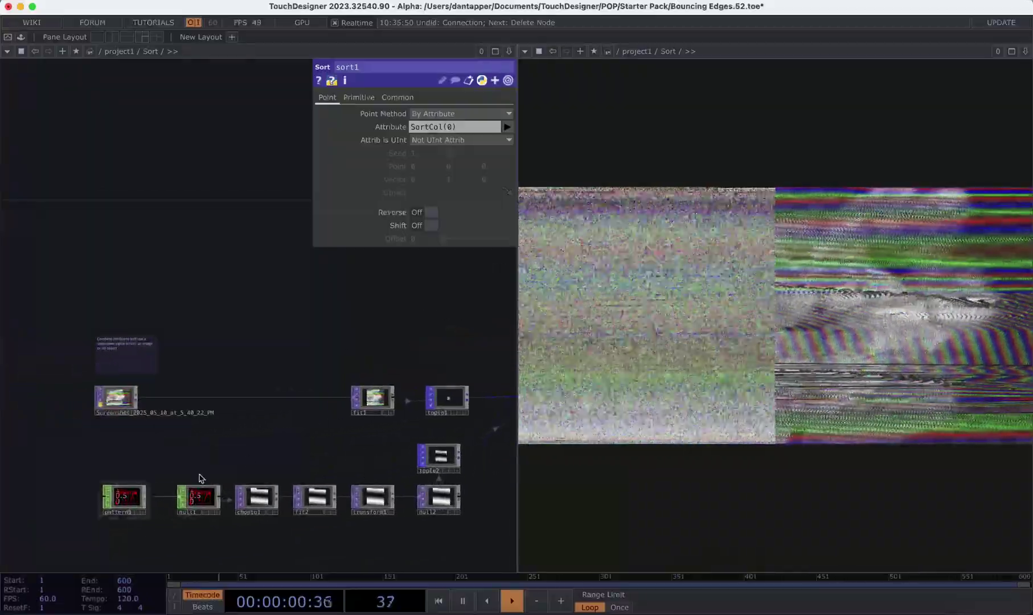
pyautogui.click(123, 501)
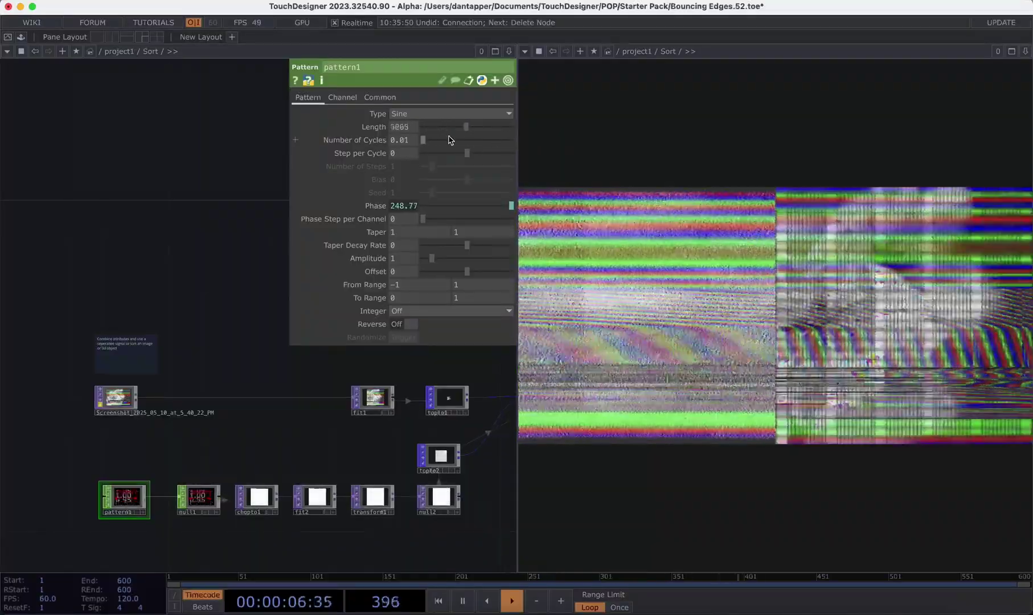
pyautogui.moveTo(466, 126); pyautogui.dragTo(423, 135)
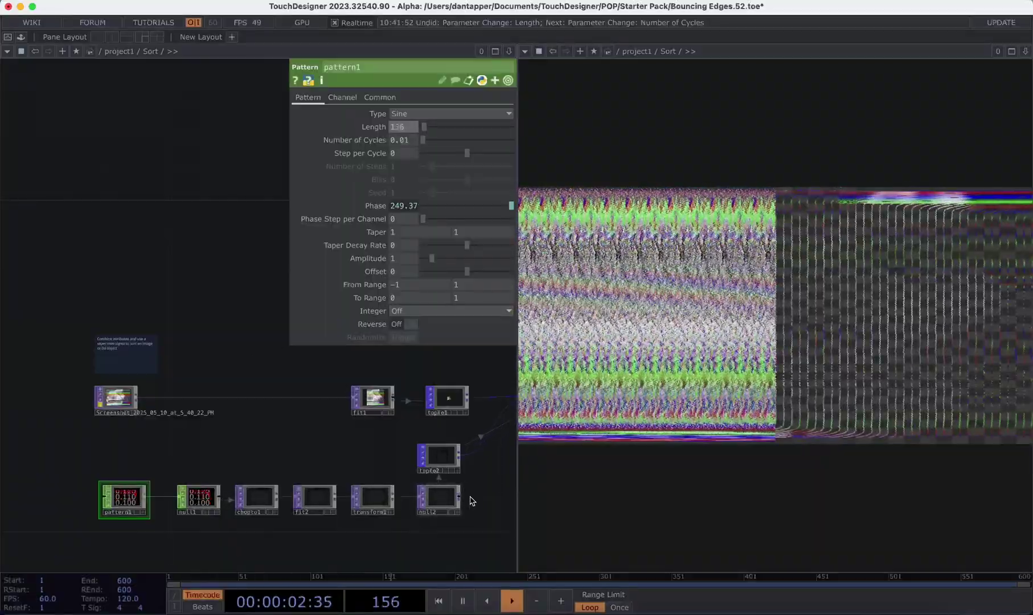
pyautogui.press('super+z')
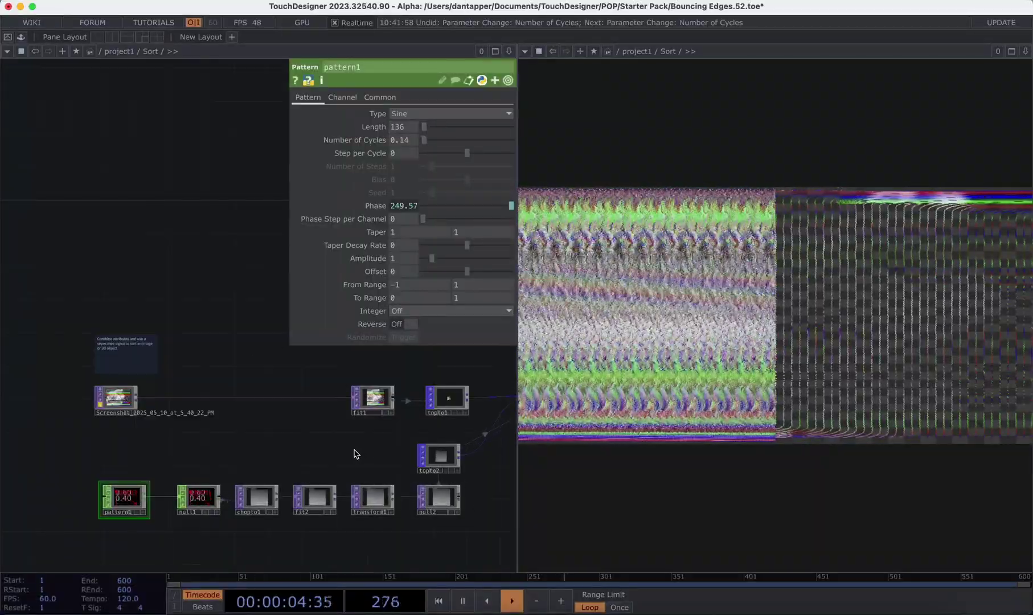
# Examine the sorted image in the viewers of sort1, blend1 and popto2
pyautogui.hscroll(10, 353, 453)
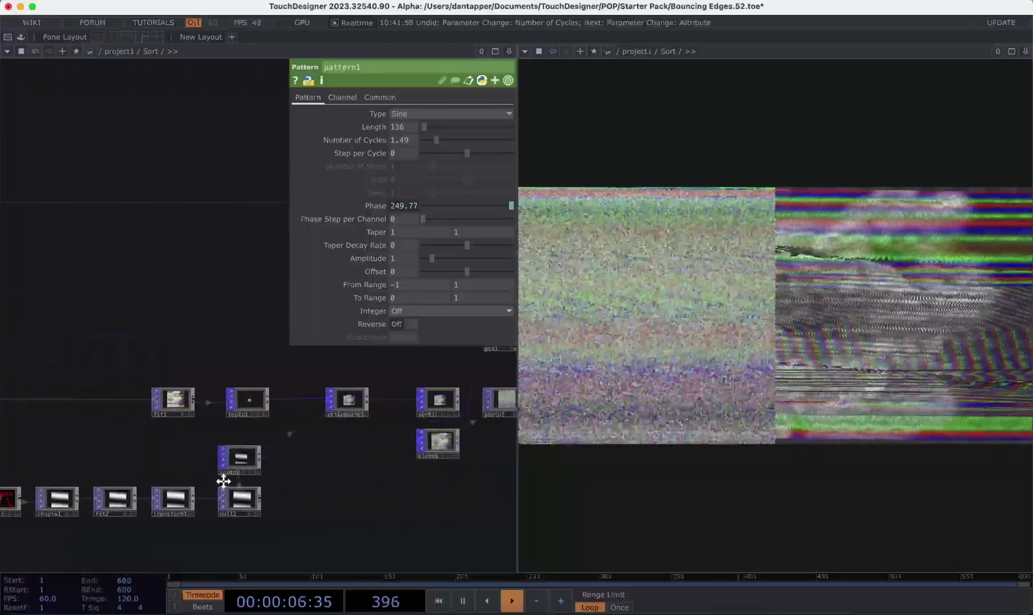
pyautogui.scroll(5, 293, 466)
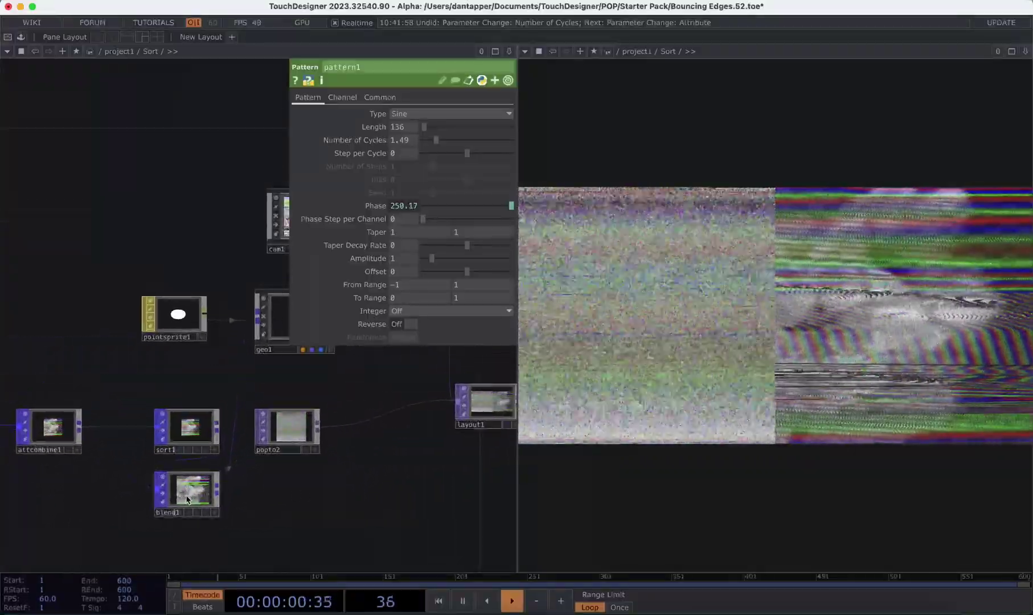
pyautogui.scroll(1, 195, 416)
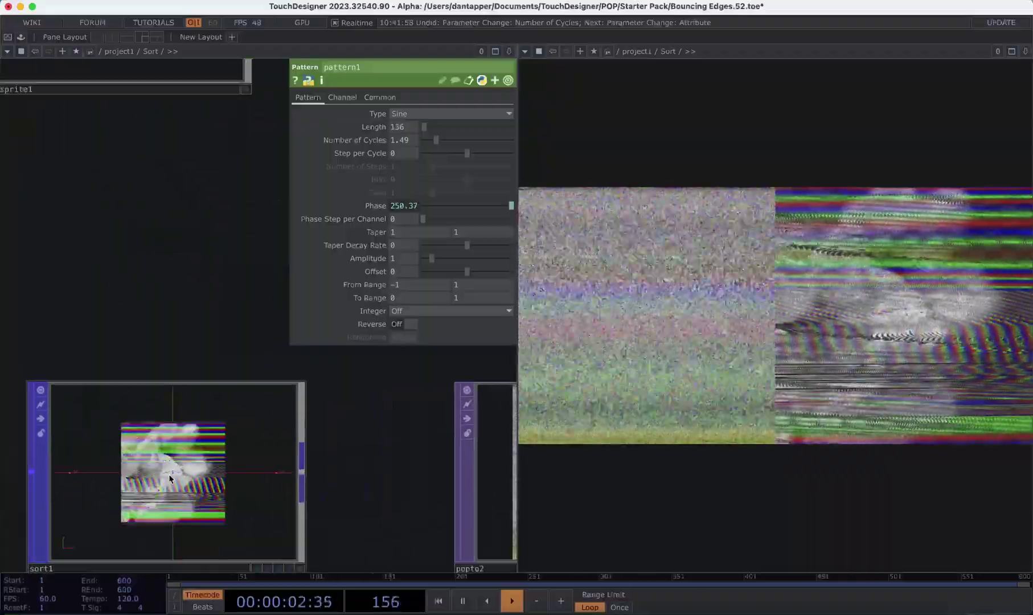
pyautogui.scroll(5, 172, 481)
pyautogui.scroll(-5, 183, 486)
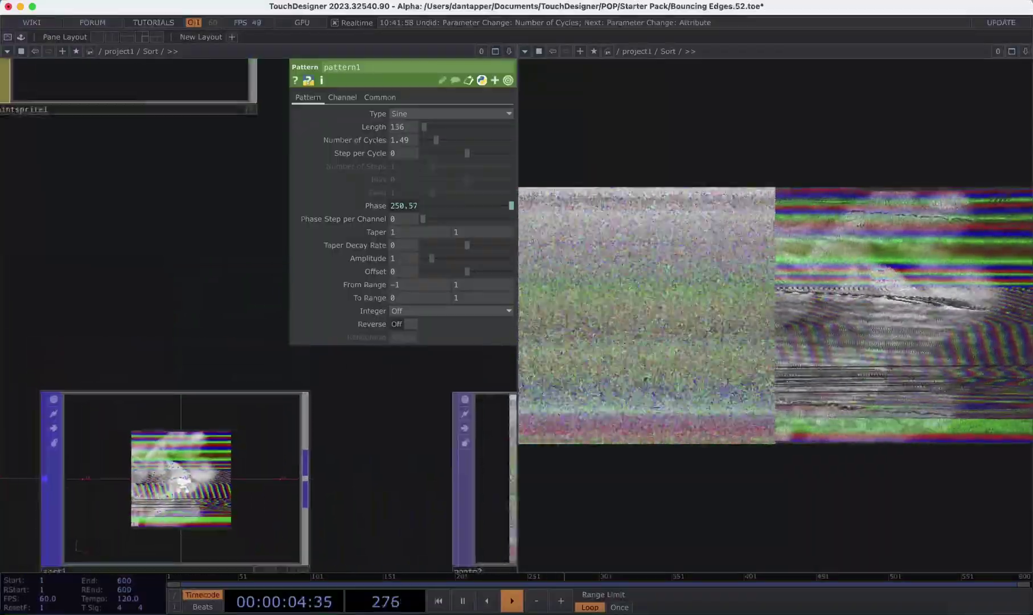
pyautogui.scroll(-4, 245, 515)
pyautogui.scroll(3, 245, 518)
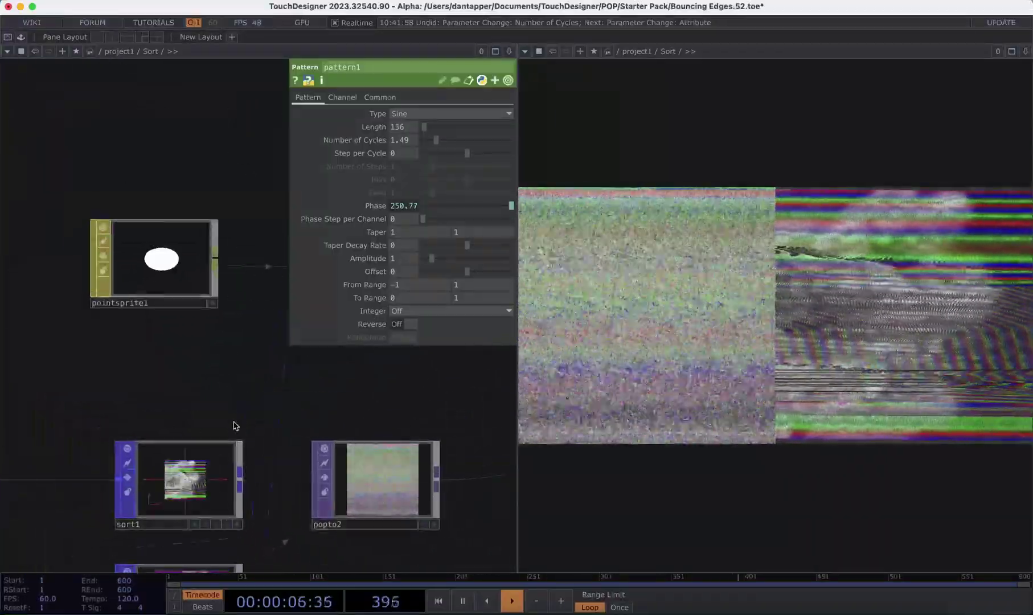
pyautogui.scroll(-4, 169, 418)
pyautogui.scroll(1, 239, 487)
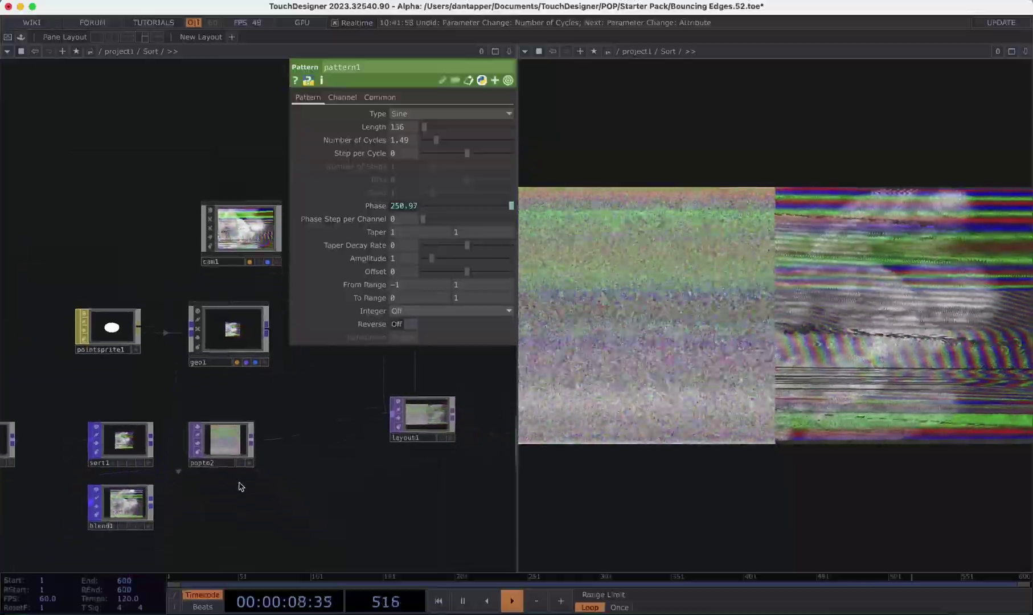
pyautogui.scroll(2, 237, 484)
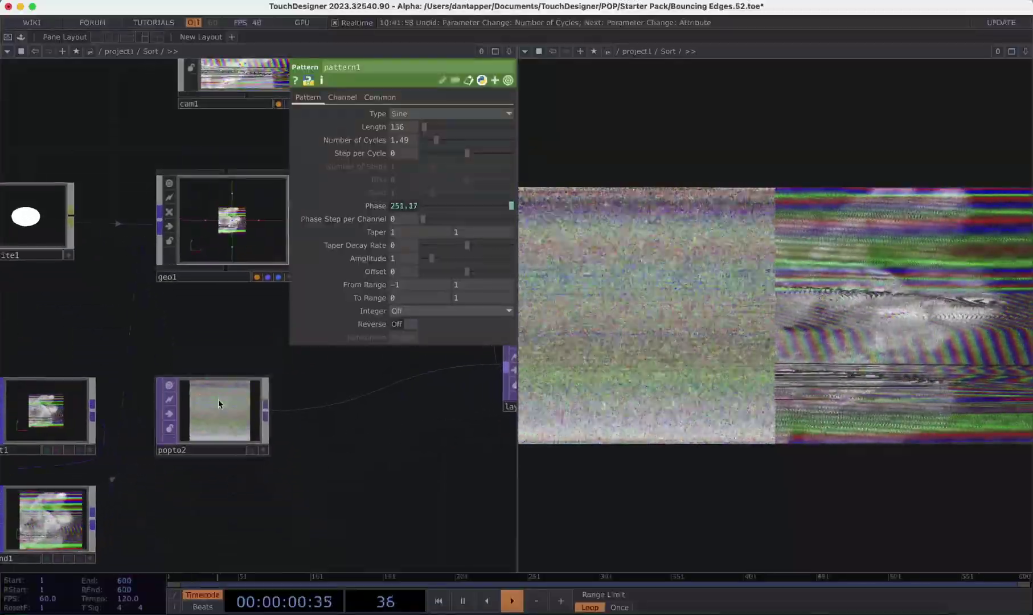
# Delete popto2 and replace it with a new POP to TOP that reads from blend1
pyautogui.click(219, 404)
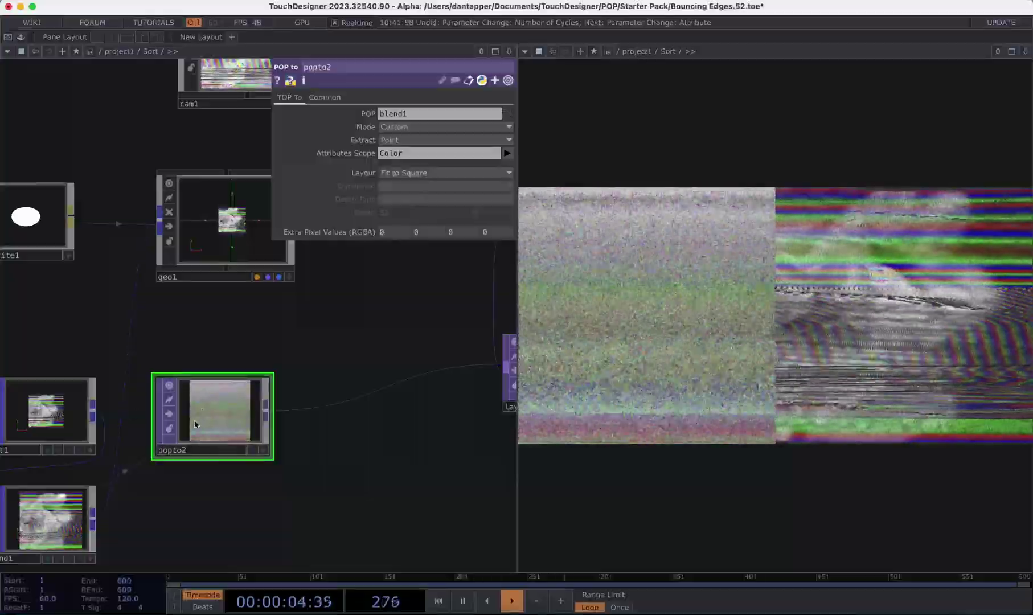
pyautogui.press('Delete')
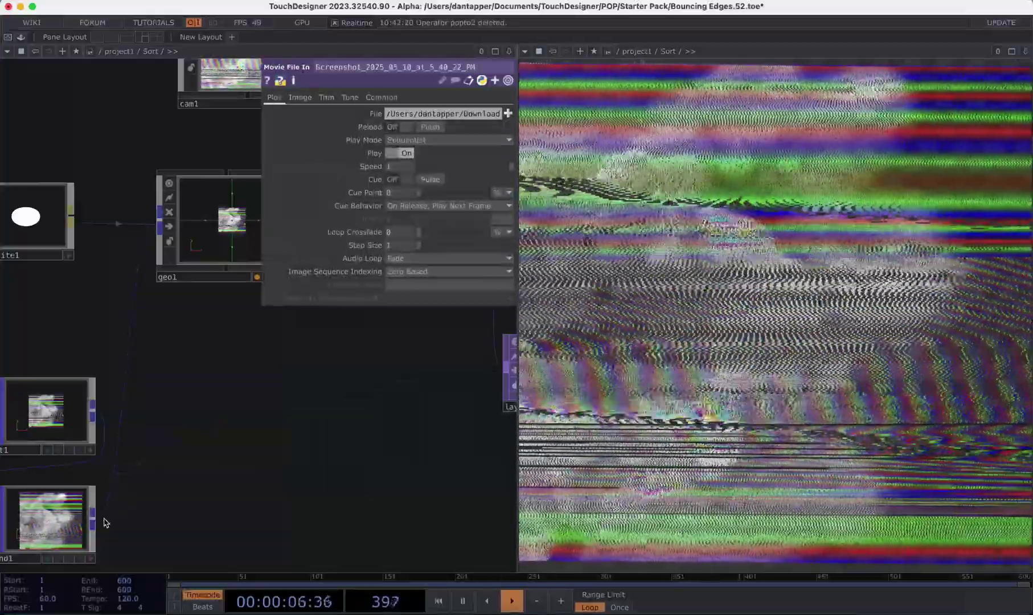
pyautogui.click(263, 409)
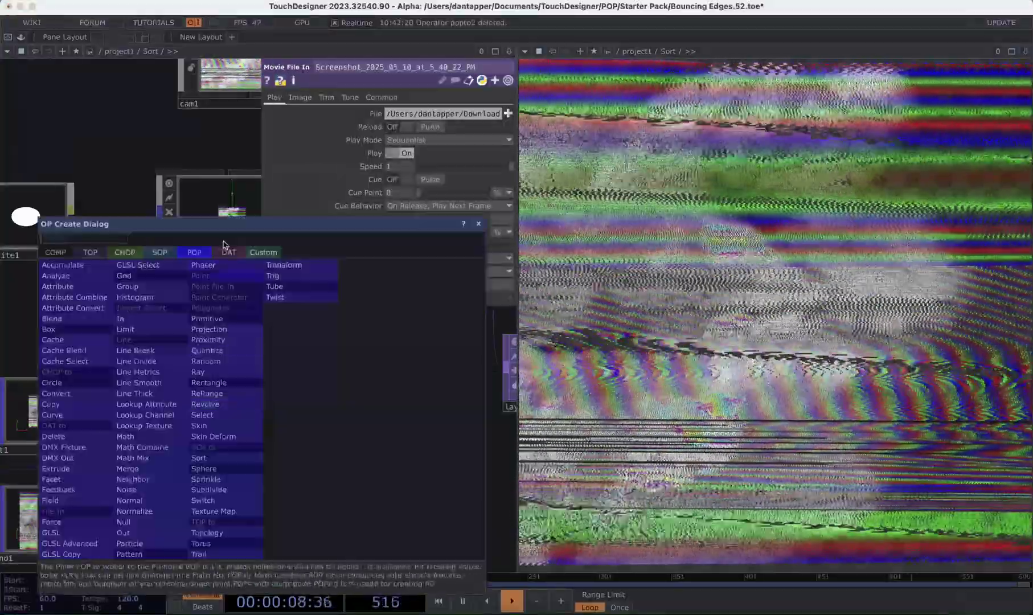
pyautogui.click(91, 251)
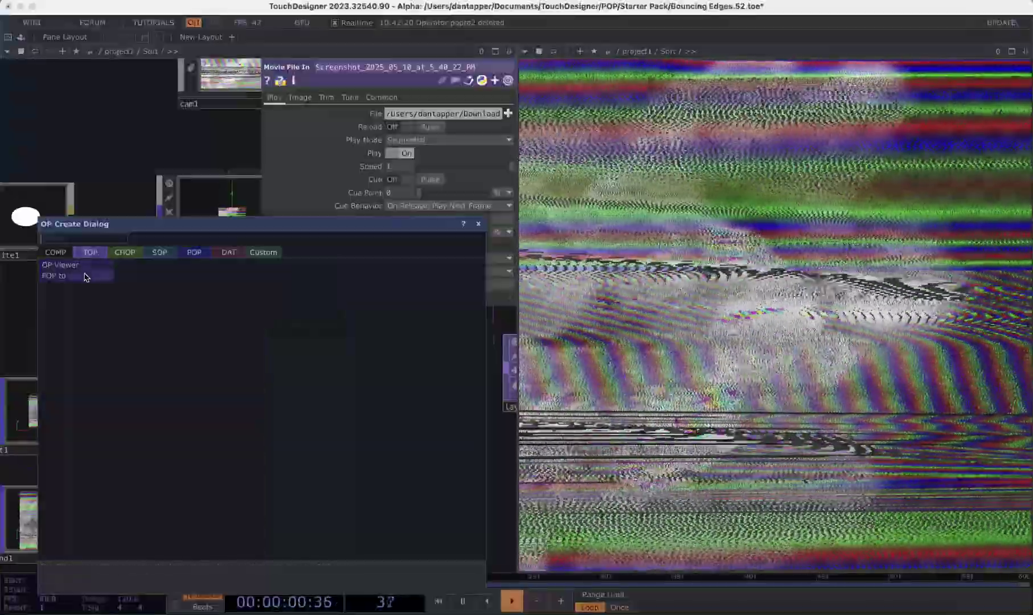
pyautogui.click(82, 278)
pyautogui.click(269, 418)
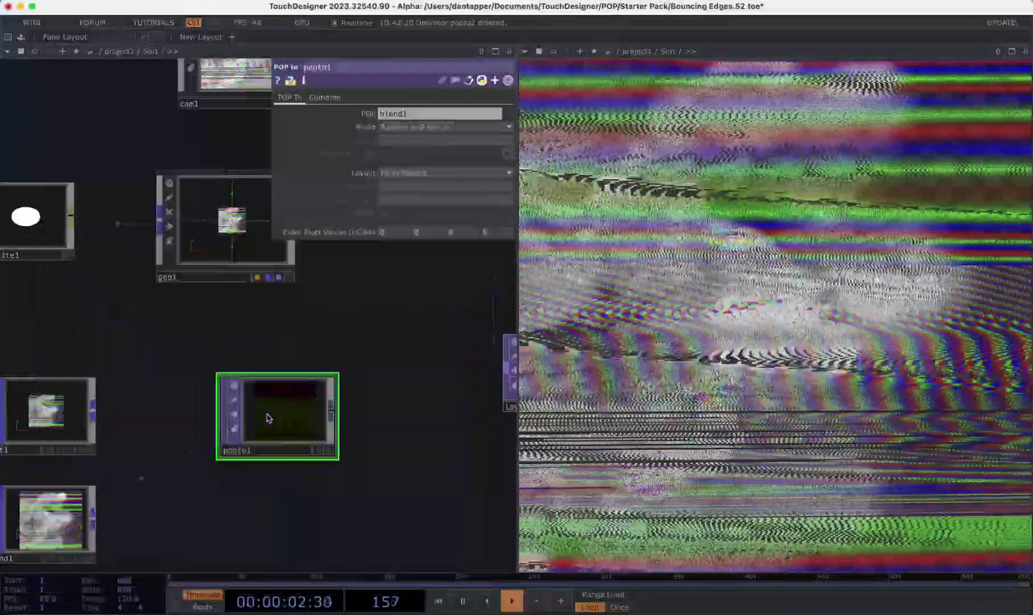
pyautogui.scroll(5, 287, 417)
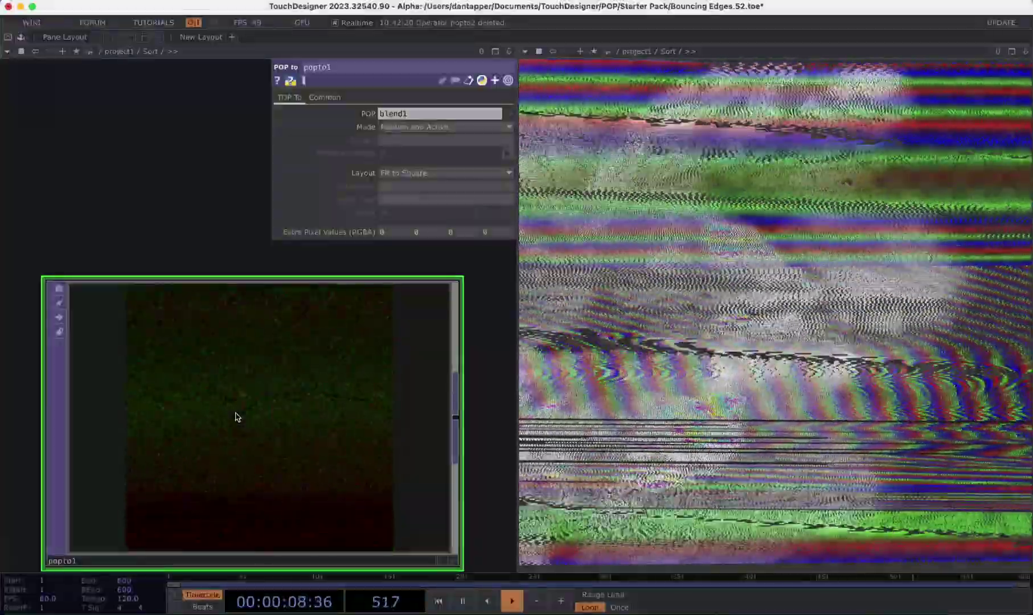
pyautogui.scroll(-5, 238, 416)
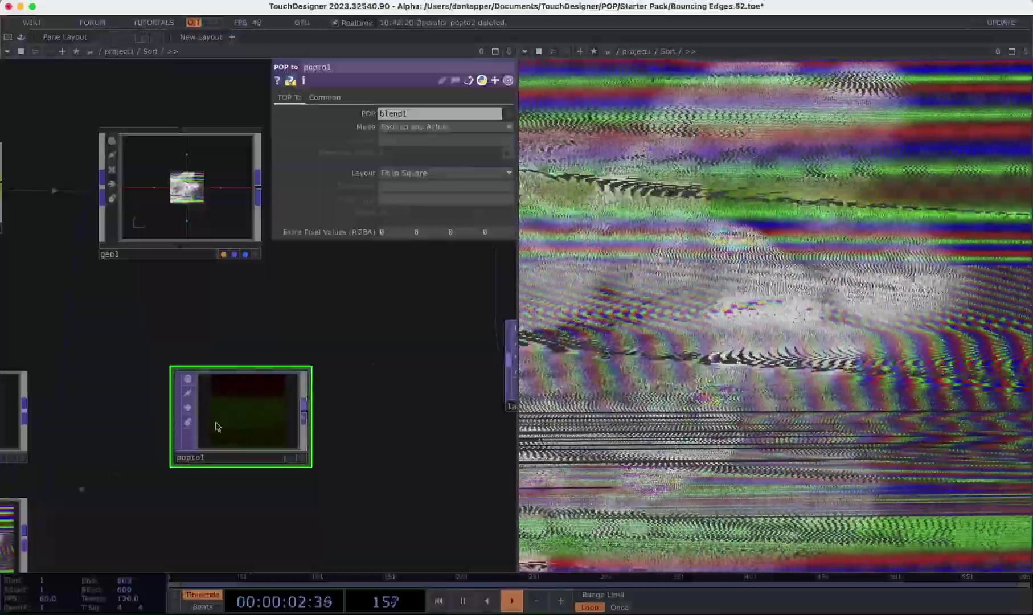
# Set popto1's Mode to Custom with Attributes Scope Color, and connect its output to layout1
pyautogui.click(420, 130)
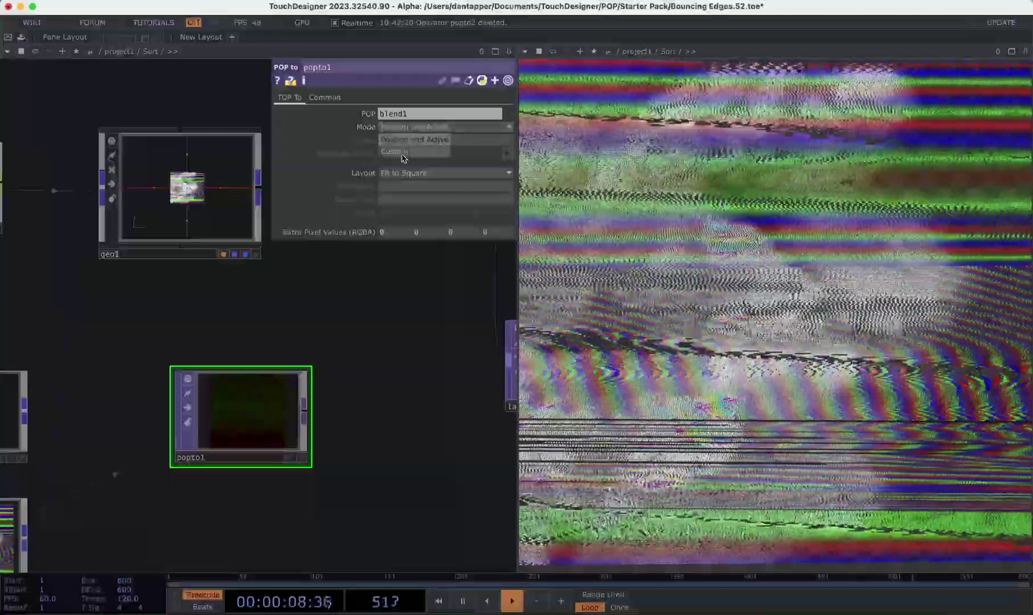
pyautogui.click(396, 152)
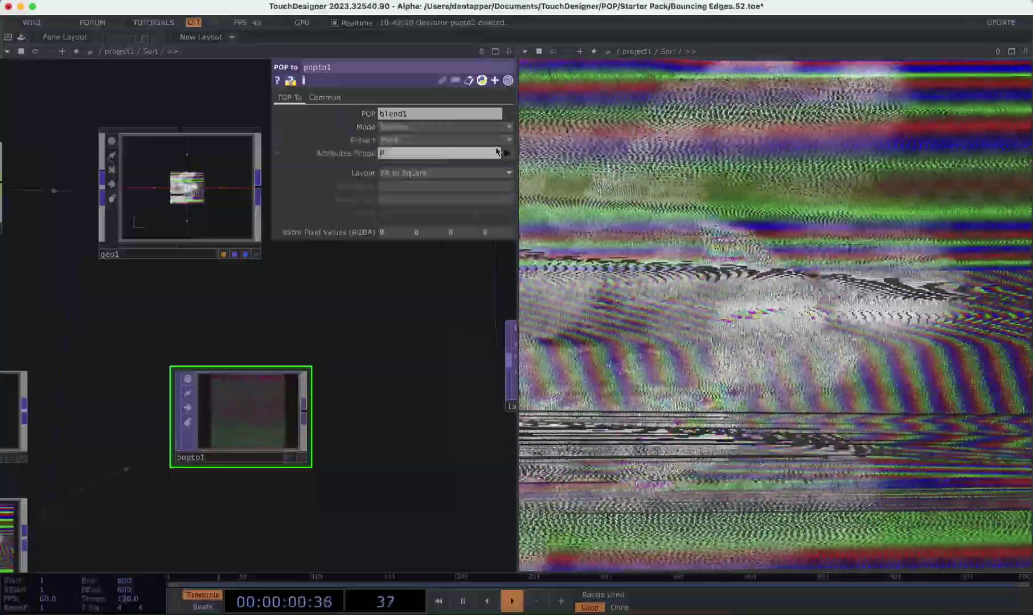
pyautogui.click(463, 154)
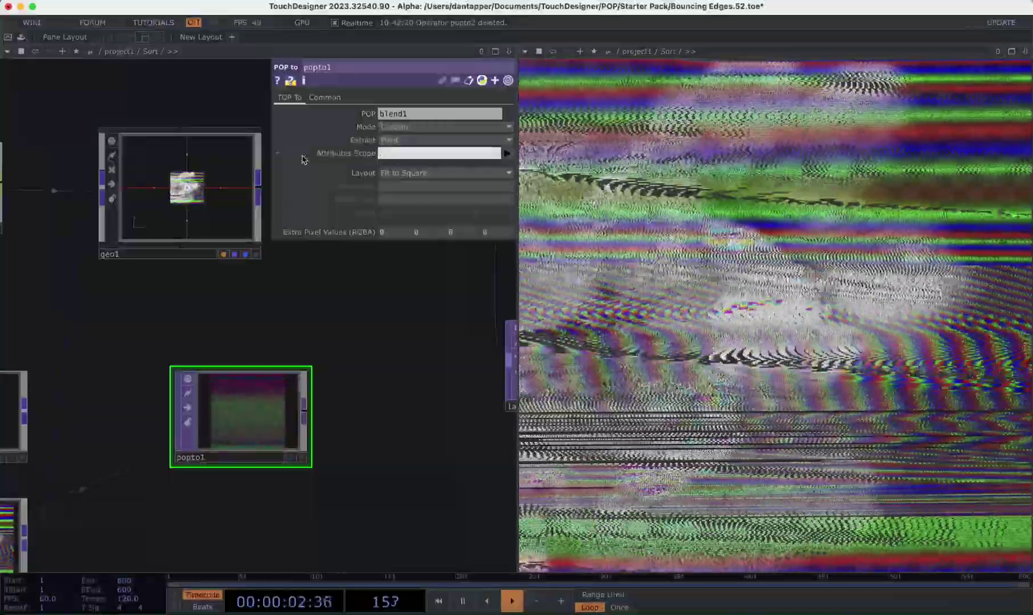
pyautogui.click(506, 153)
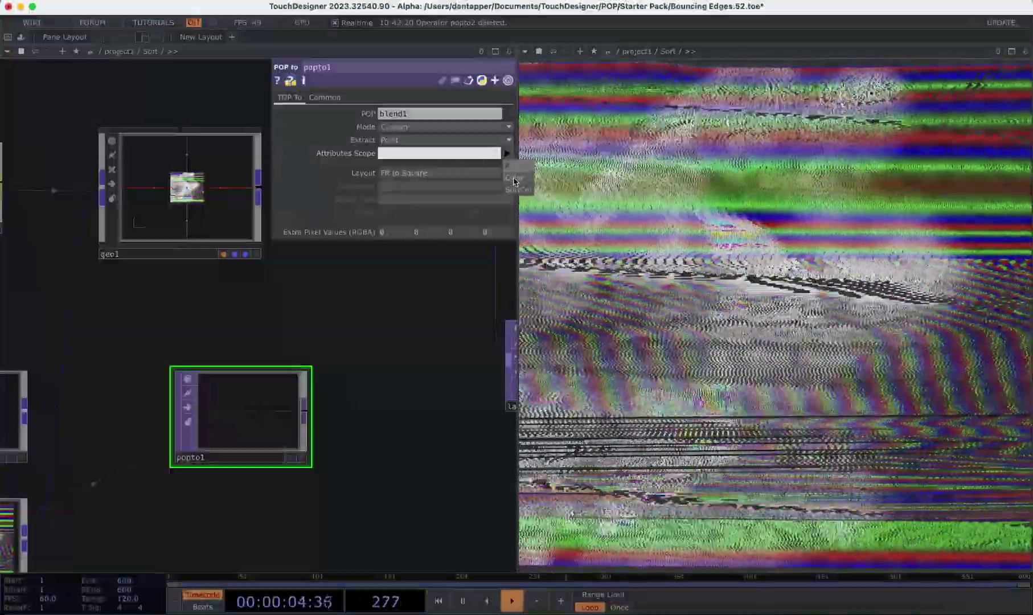
pyautogui.click(513, 180)
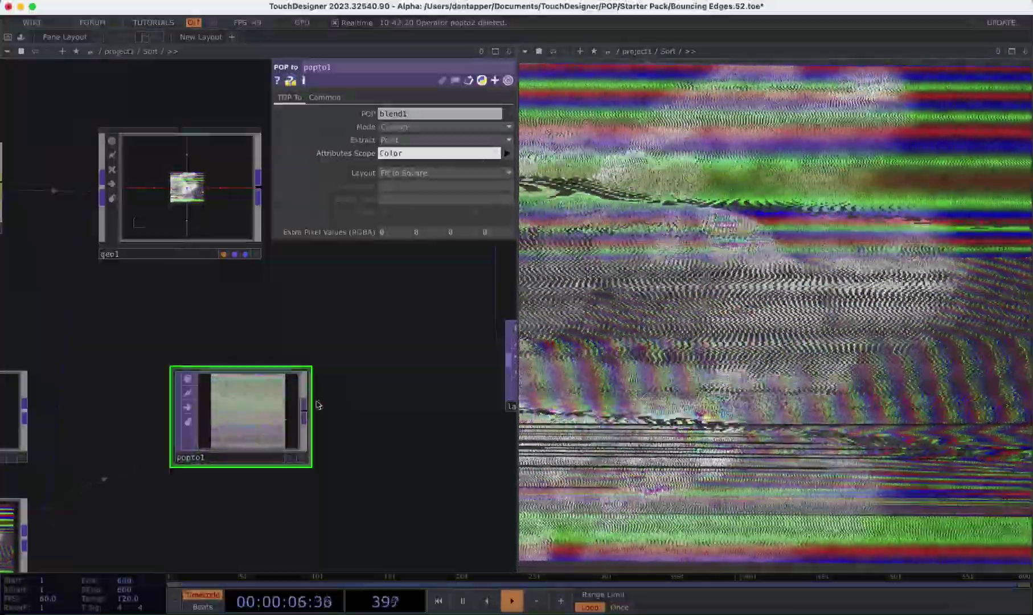
pyautogui.moveTo(306, 409); pyautogui.dragTo(508, 358)
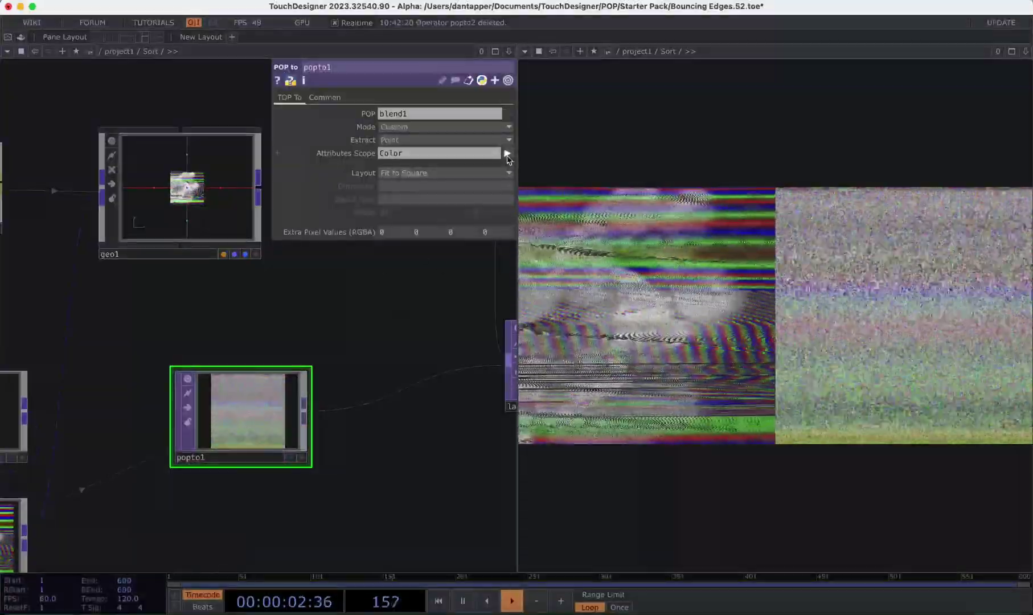
# Replace Color with SortCol as the Attributes Scope of popto1
pyautogui.click(507, 153)
pyautogui.click(511, 168)
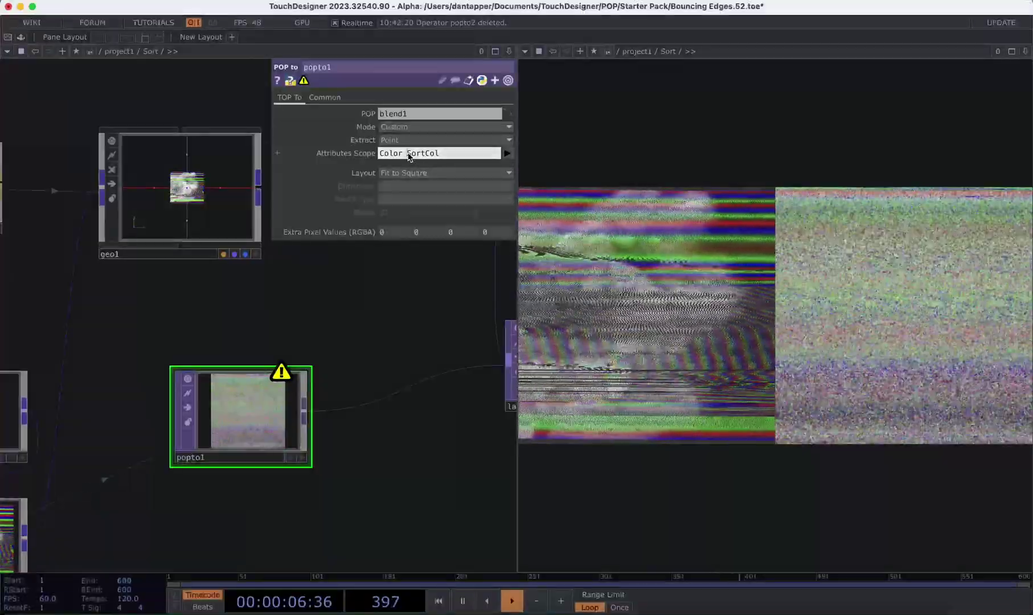
pyautogui.press('BackSpace')
pyautogui.click(400, 293)
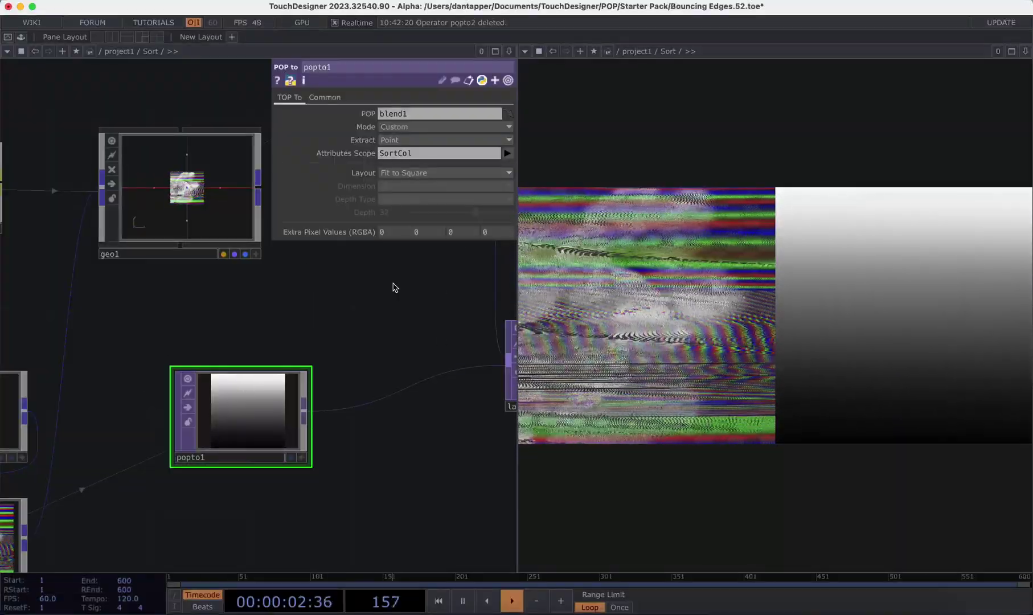
# Try sorting the points in sort1 by Color(1) and Color(3), and return the attribute to SortCol(0)
pyautogui.scroll(-3, 364, 303)
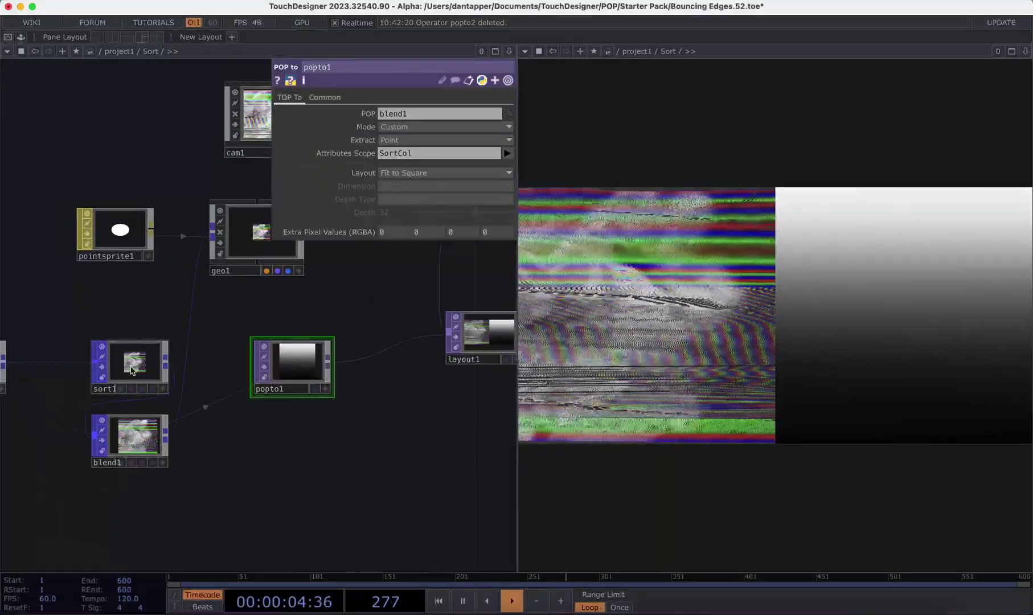
pyautogui.click(133, 362)
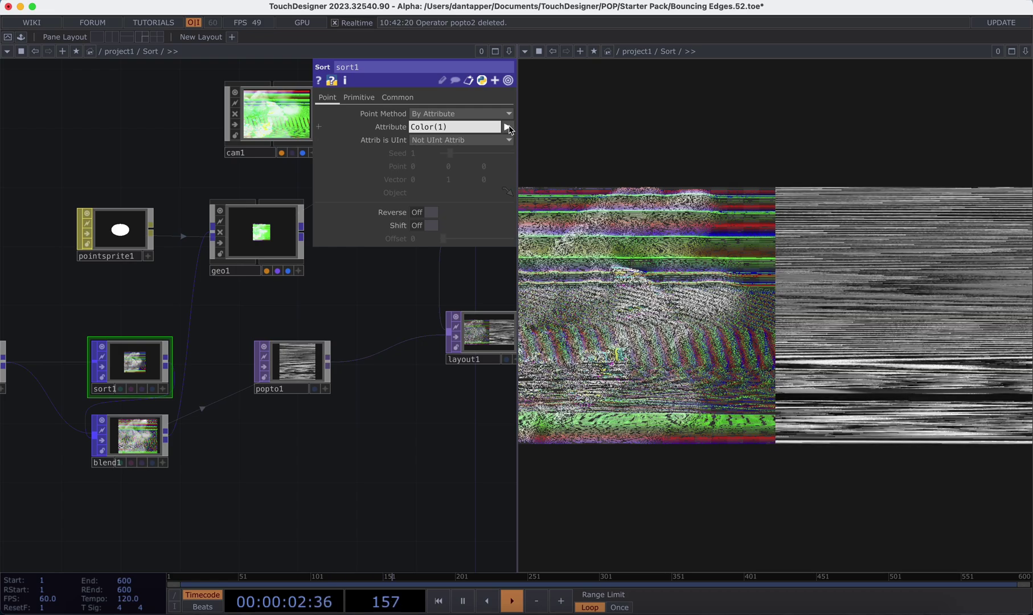
pyautogui.click(510, 212)
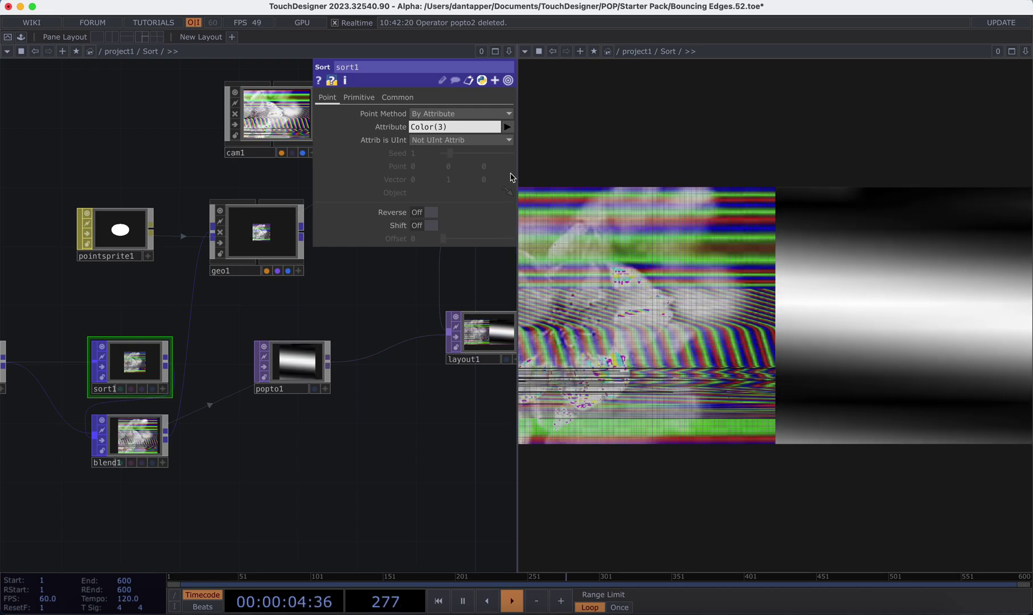
pyautogui.click(506, 128)
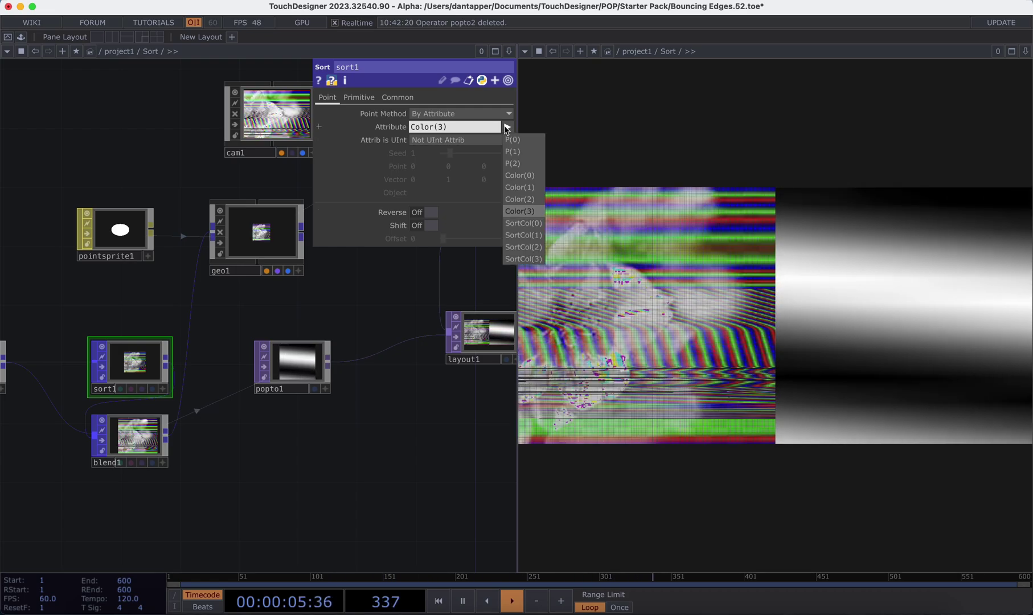
pyautogui.click(514, 188)
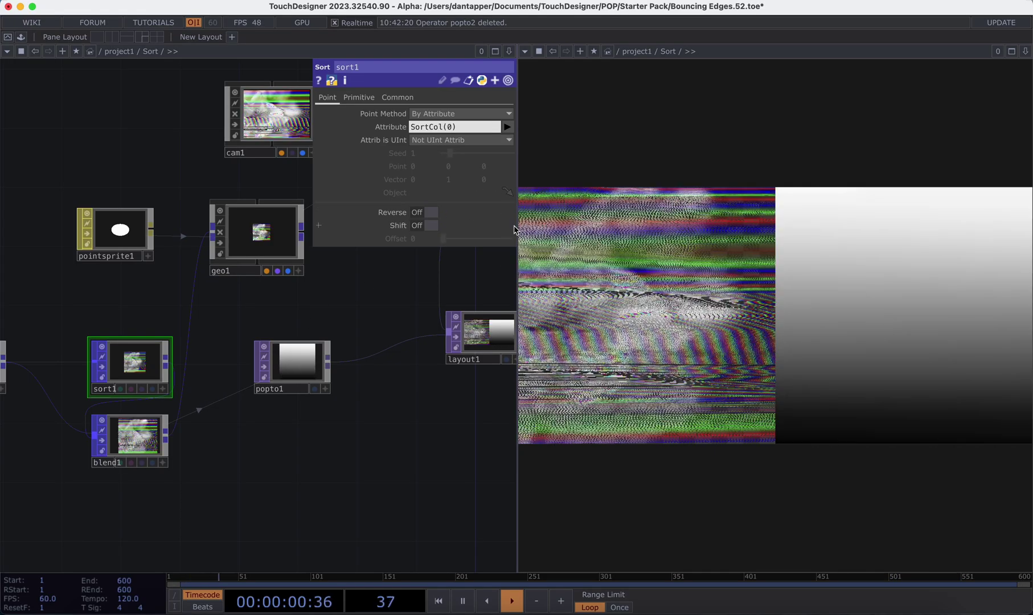
# Set the Attributes Scope of popto1 back to Color
pyautogui.click(287, 371)
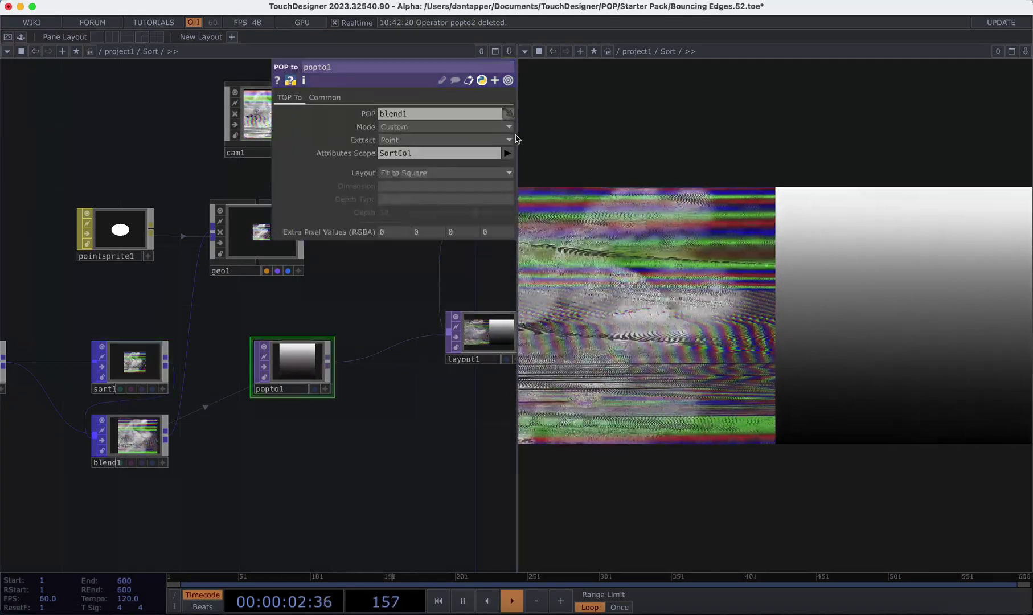
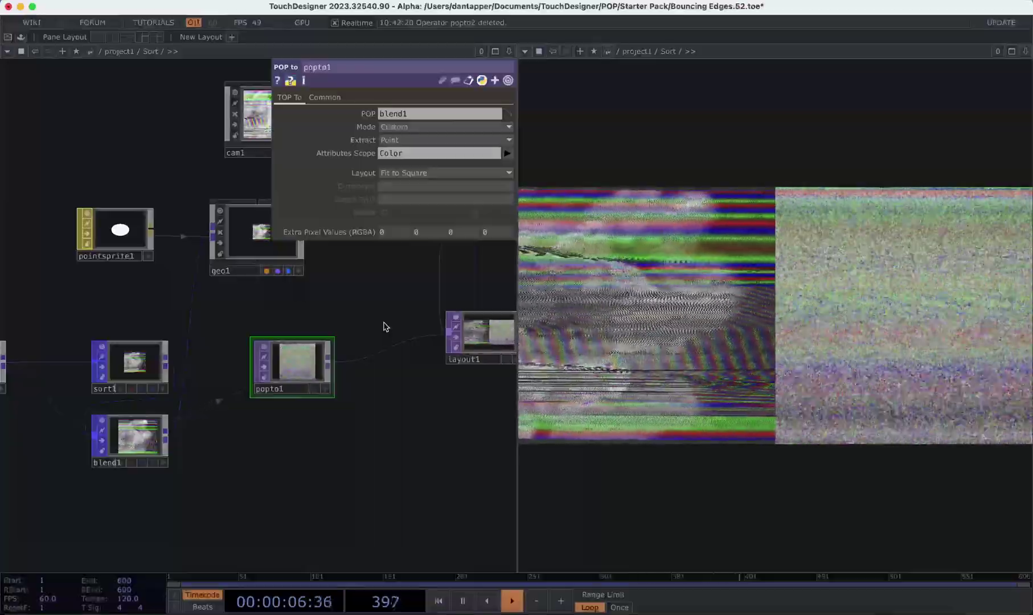
# Examine the blend1 result up close and lower its Blend Input to 0.94
pyautogui.click(142, 436)
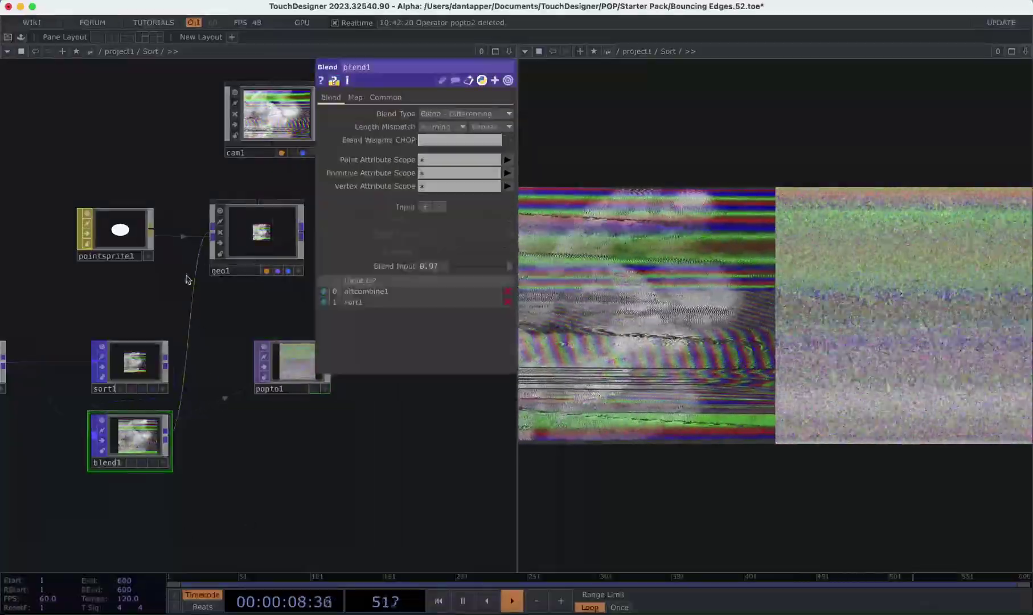
pyautogui.scroll(10, 266, 230)
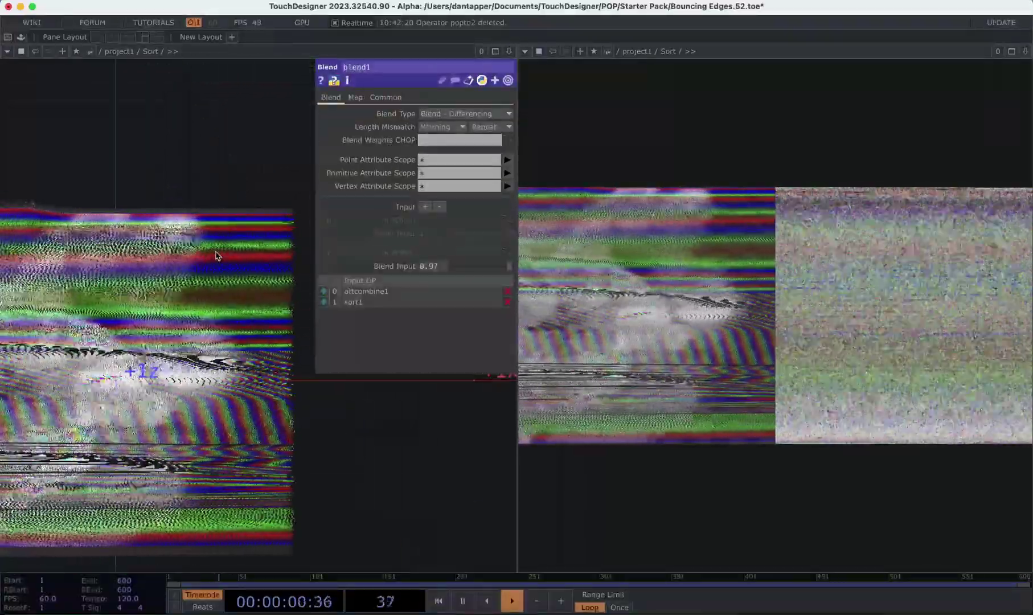
pyautogui.scroll(-8, 215, 268)
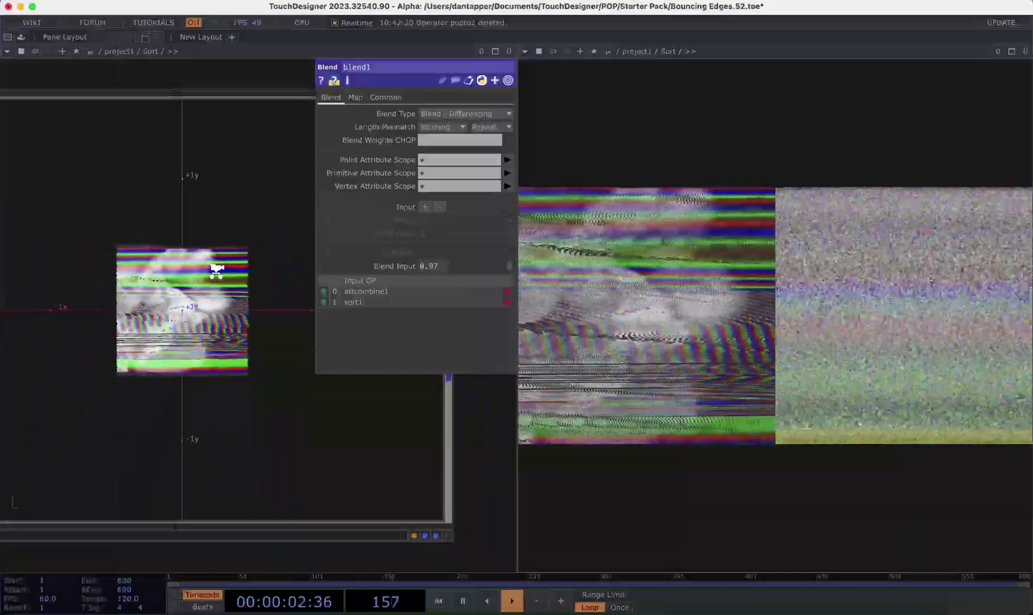
pyautogui.scroll(-5, 216, 271)
pyautogui.scroll(-6, 180, 374)
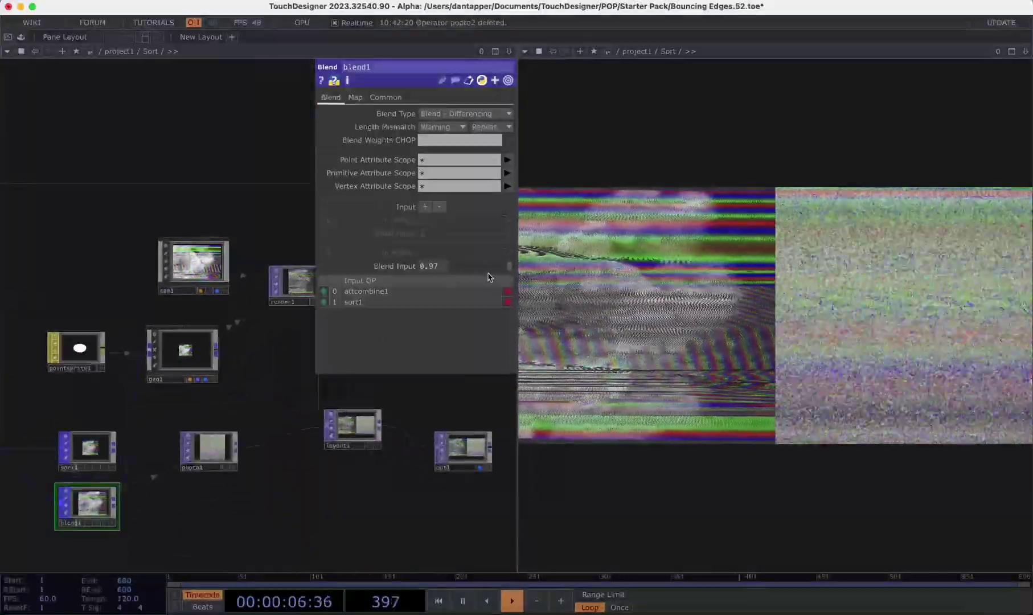
pyautogui.moveTo(512, 265); pyautogui.dragTo(385, 276)
pyautogui.moveTo(309, 286); pyautogui.dragTo(364, 287)
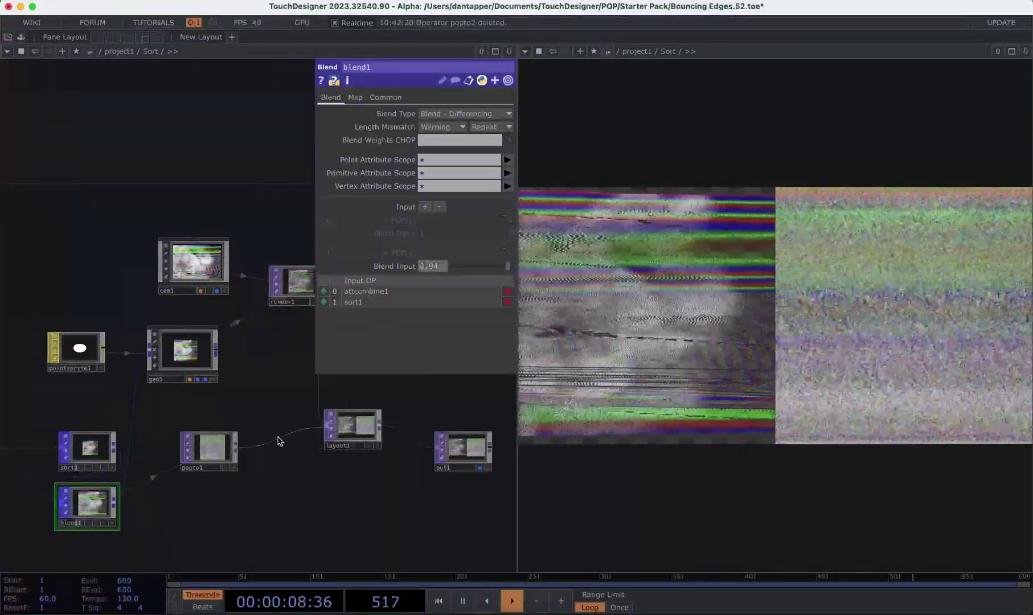
# Disconnect popto1 from layout1 and reduce blend1's Blend Input to 0.58
pyautogui.rightClick(278, 437)
pyautogui.click(289, 475)
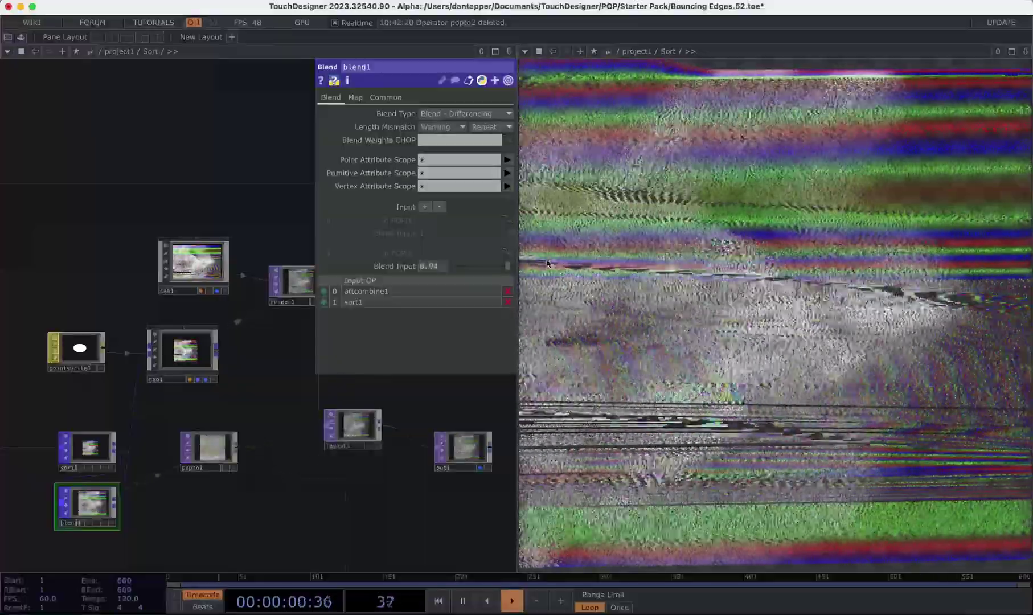
pyautogui.moveTo(506, 264); pyautogui.dragTo(510, 264)
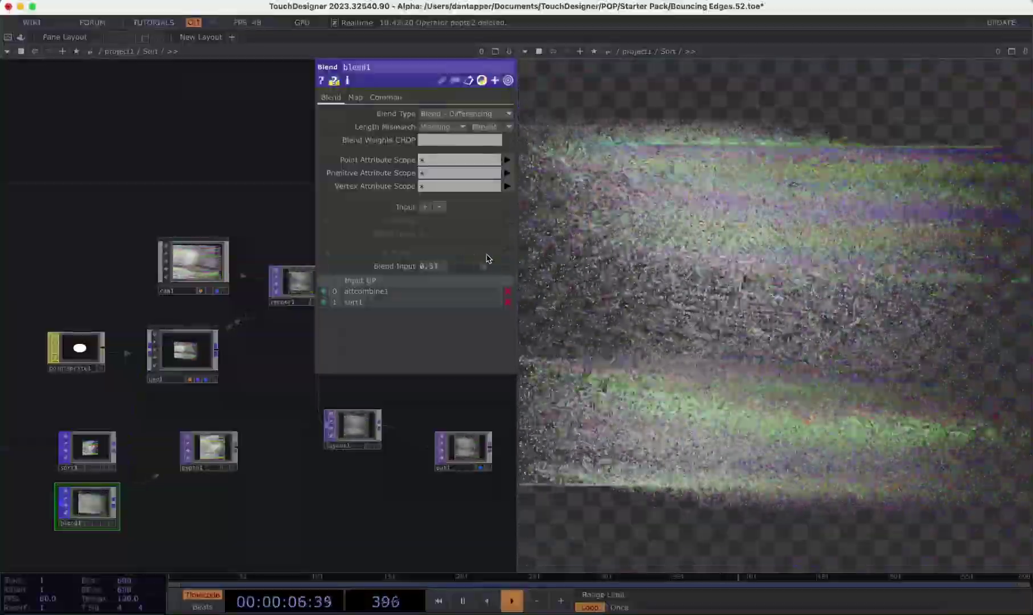
# View geo1 in a separate window while varying blend1's Blend Input, and close that window
pyautogui.rightClick(178, 357)
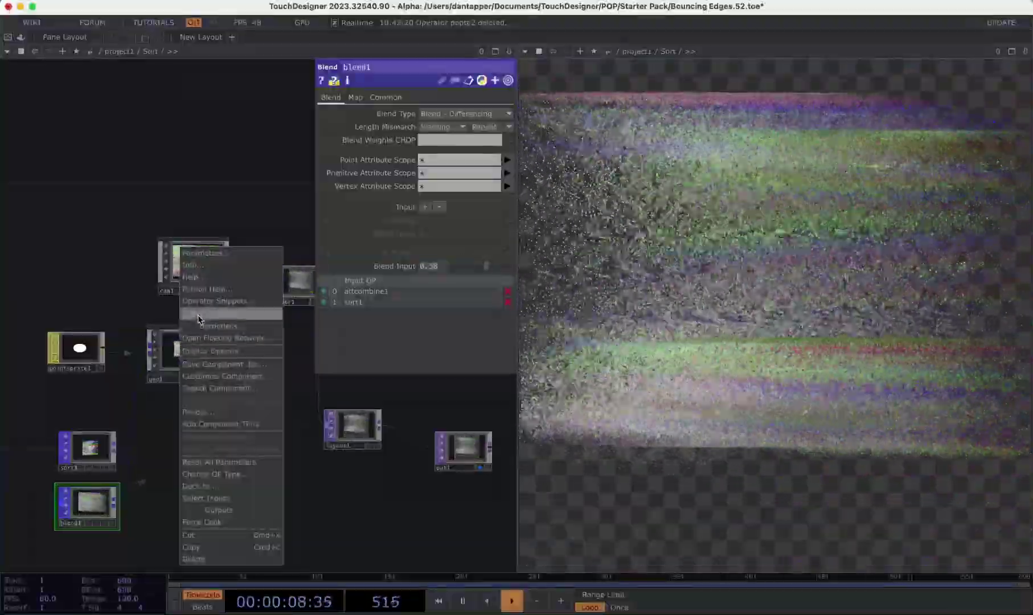
pyautogui.click(197, 302)
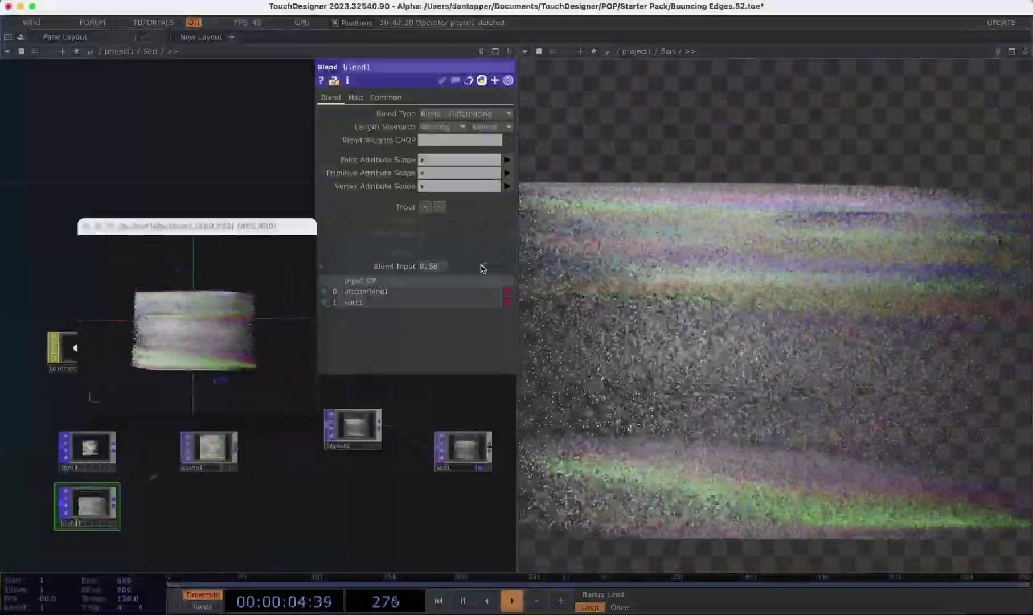
pyautogui.moveTo(481, 268); pyautogui.dragTo(449, 242)
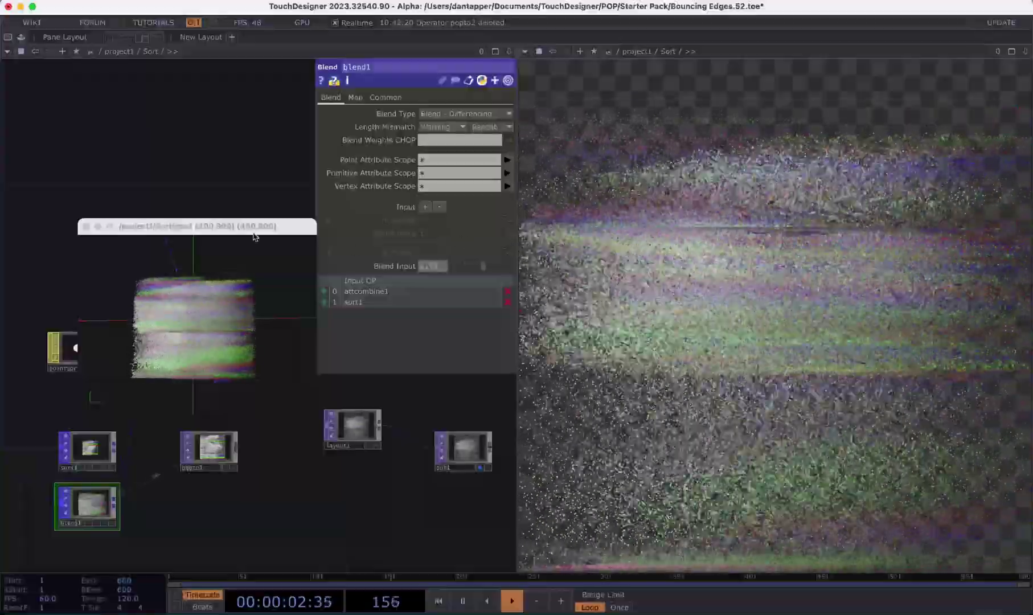
pyautogui.click(86, 226)
# Return to the project1 network and turn off cooking for all components in the olive group, from 3d_distance to Color_mix
pyautogui.press('u')
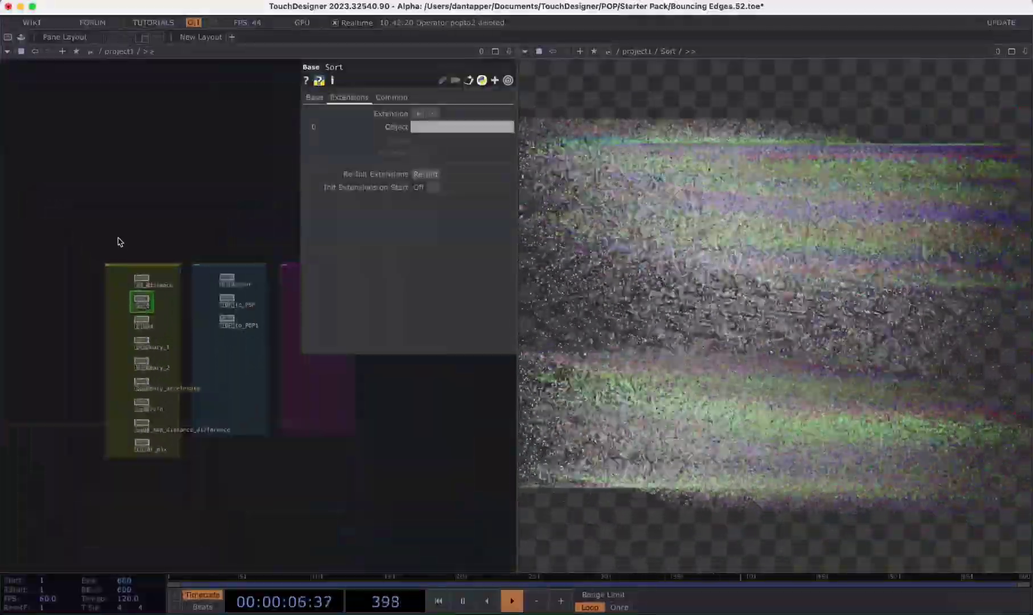
pyautogui.moveTo(118, 242); pyautogui.dragTo(46, 115)
pyautogui.scroll(8, 74, 201)
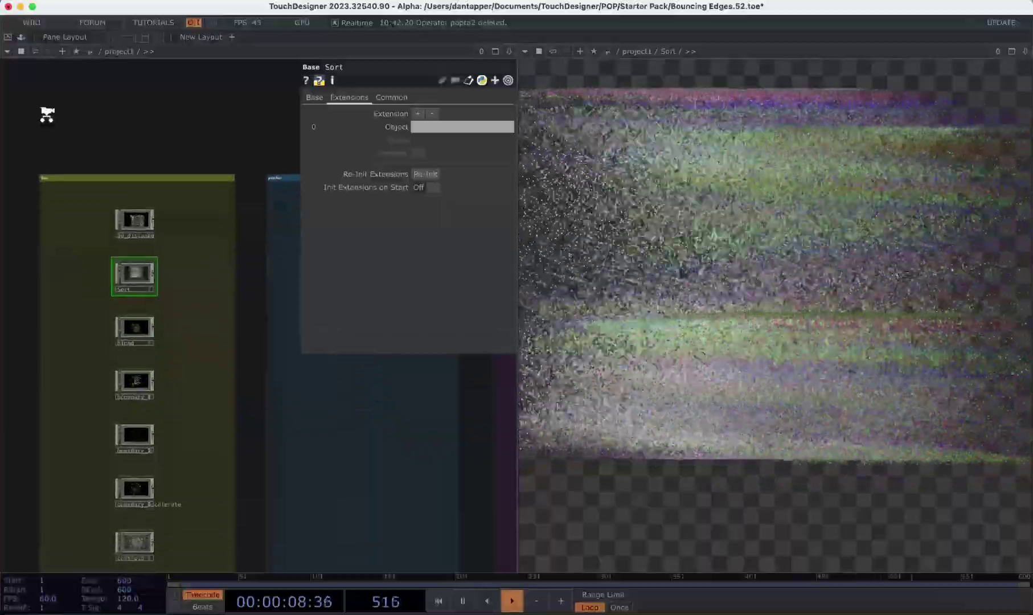
pyautogui.scroll(-5, 30, 111)
pyautogui.moveTo(40, 142); pyautogui.dragTo(139, 446, button='right')
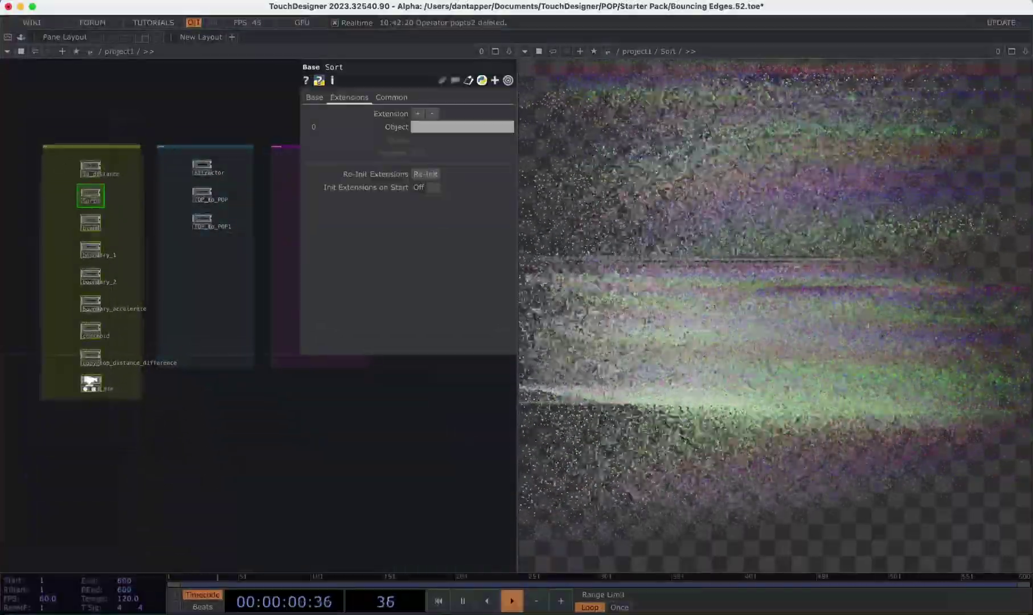
pyautogui.scroll(6, 55, 377)
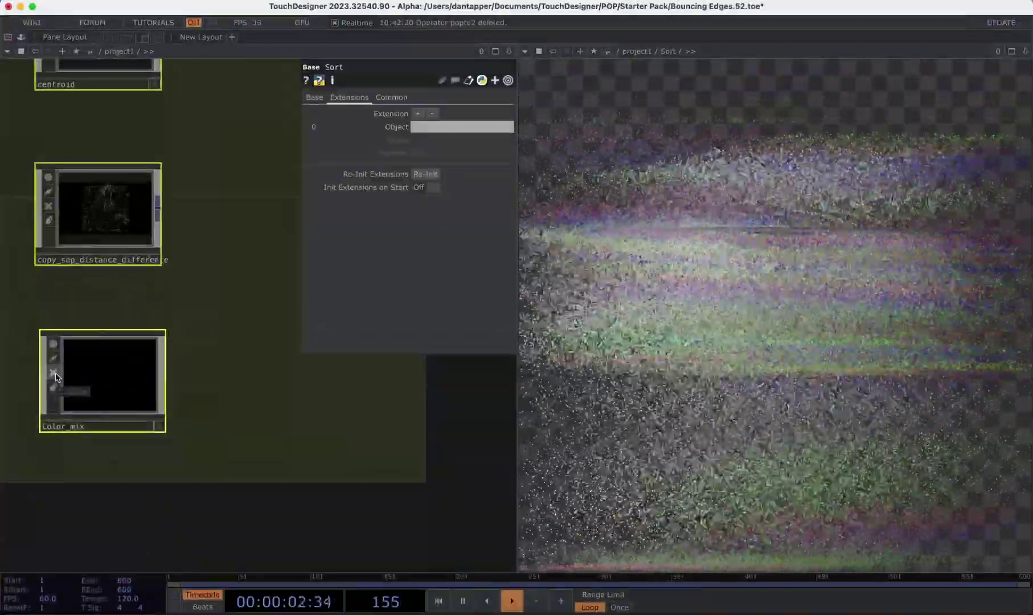
pyautogui.click(54, 374)
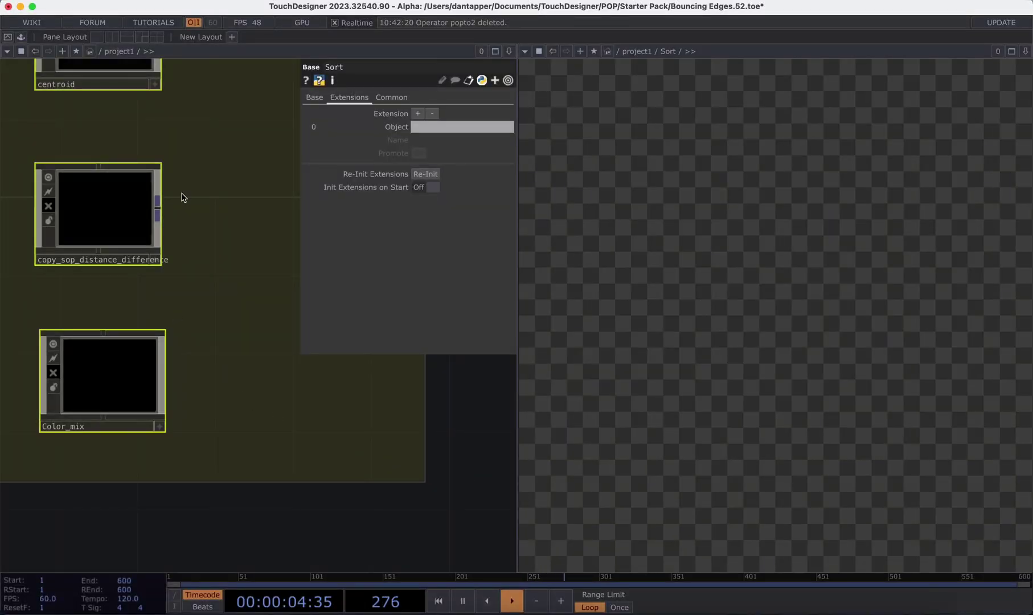
# Find the Attractor component in the blue patcher group, look briefly inside its network and return to project1
pyautogui.scroll(-8, 422, 535)
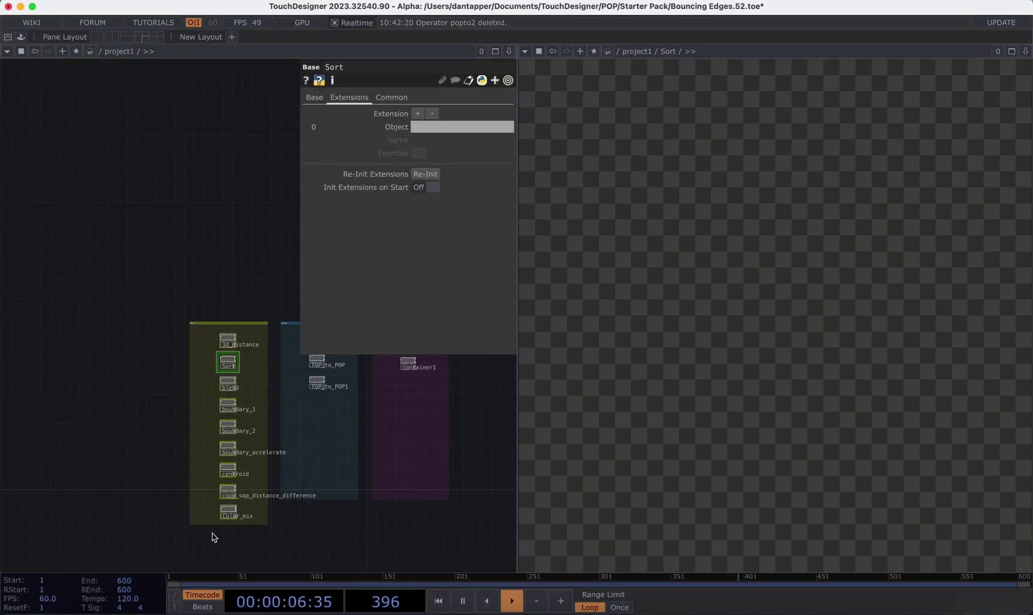
pyautogui.scroll(3, 263, 471)
pyautogui.hscroll(5, 142, 232)
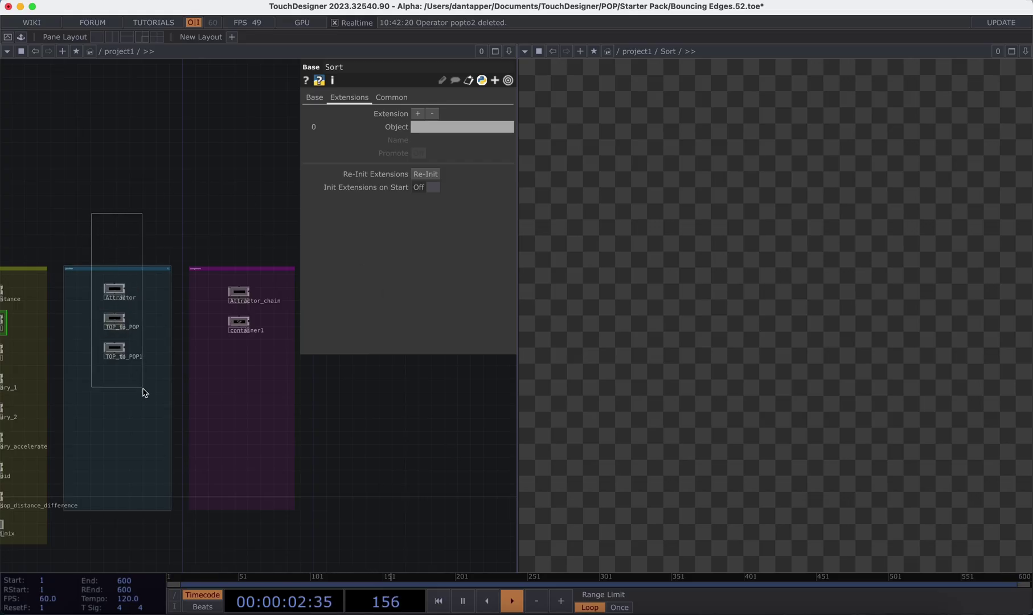
pyautogui.moveTo(142, 391); pyautogui.dragTo(142, 391)
pyautogui.scroll(4, 116, 310)
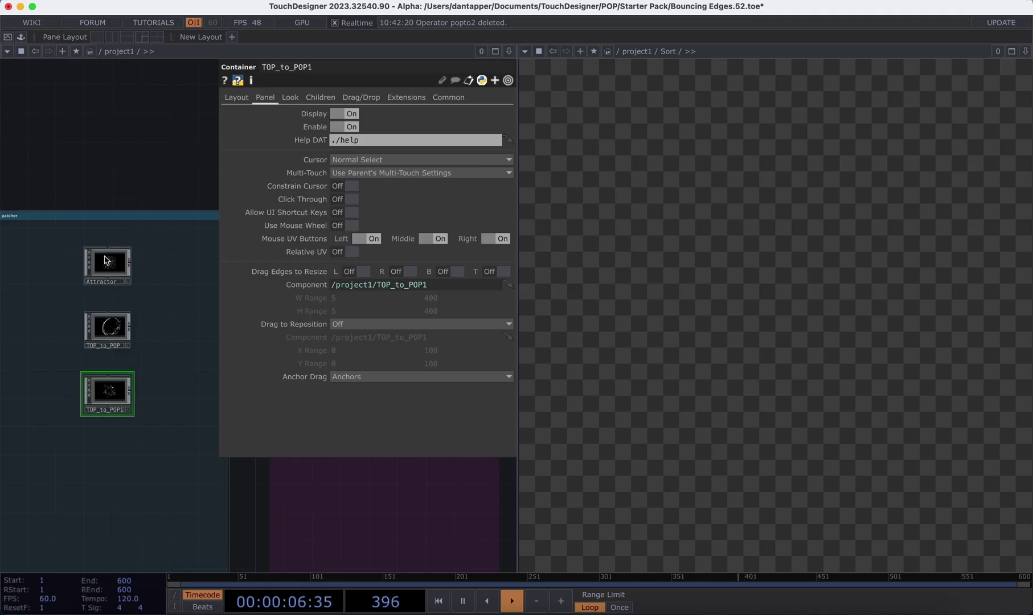
pyautogui.doubleClick(105, 261)
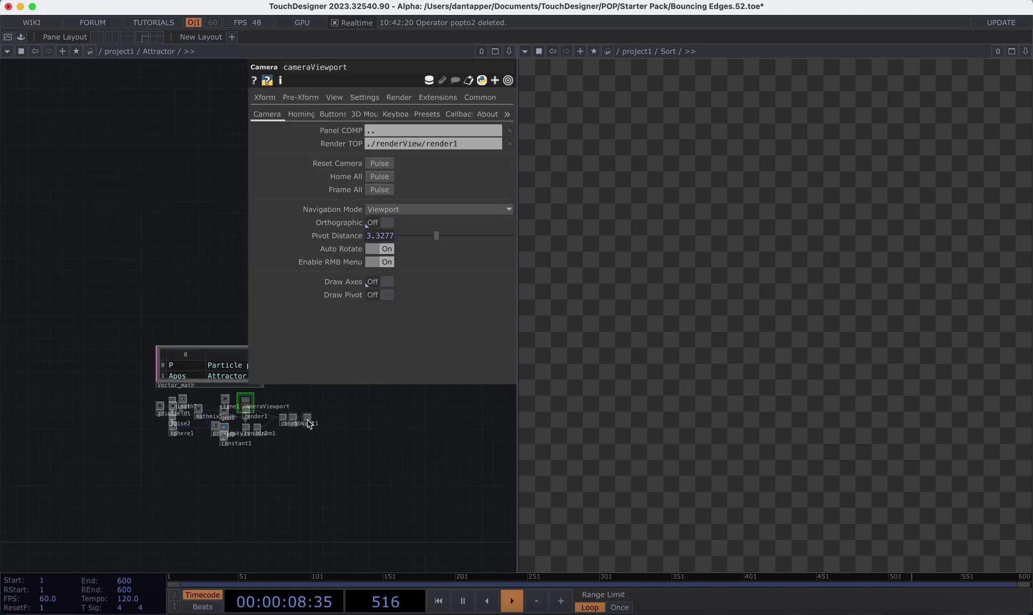
pyautogui.press('u')
# Change the TOP Viewer pane to a Panel pane that shows the Attractor component
pyautogui.click(524, 51)
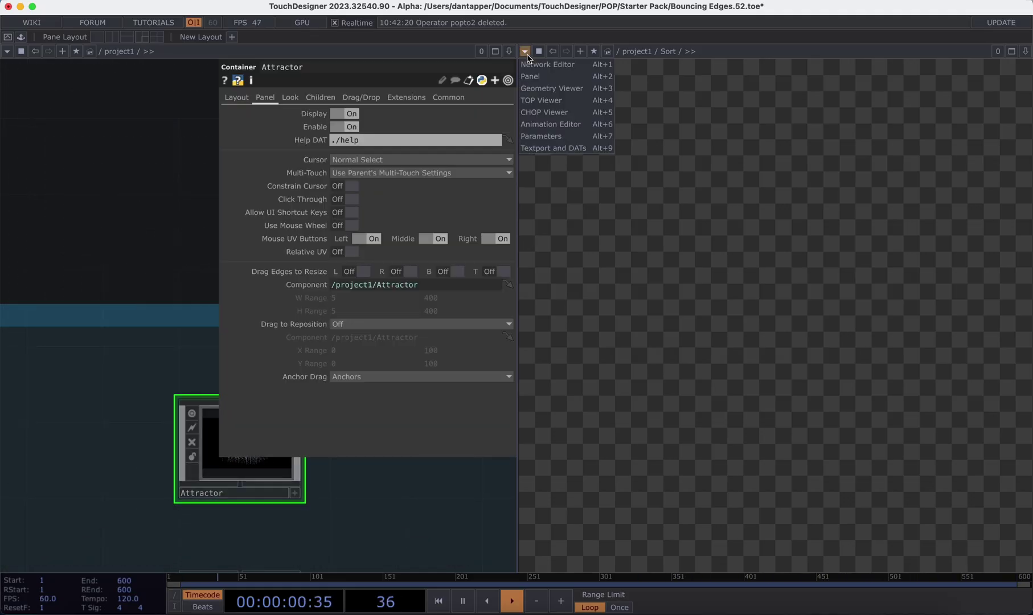
pyautogui.click(530, 76)
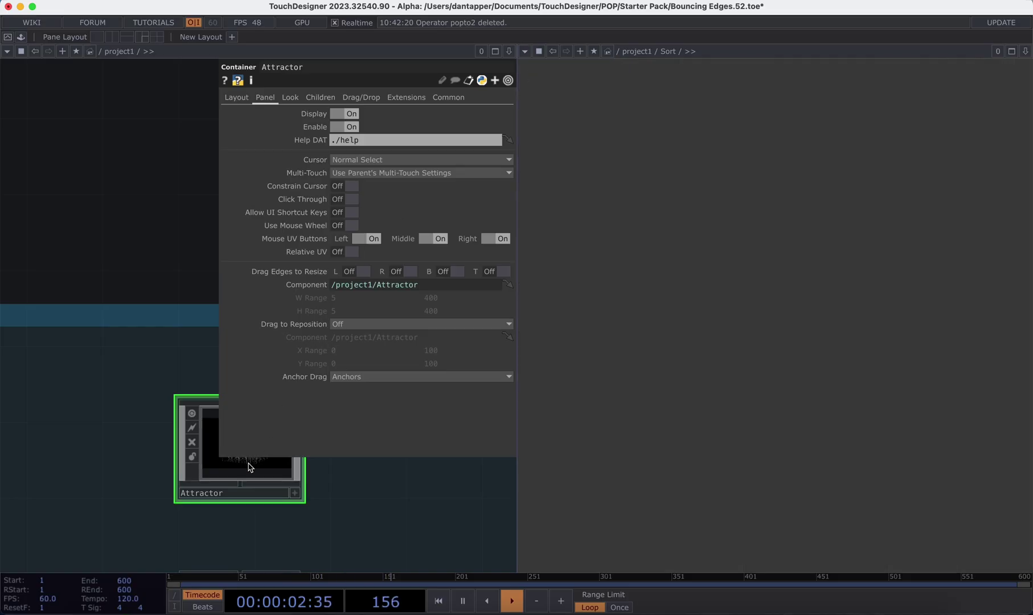
pyautogui.click(690, 51)
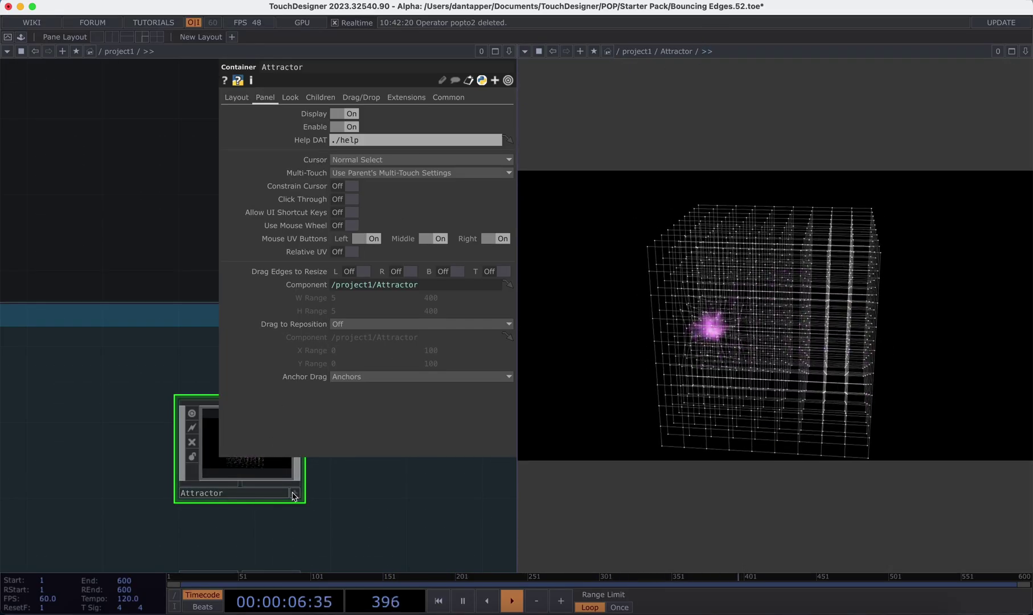
# Enter the Attractor network and examine mathmix1's uniforms and its chain of combine operations
pyautogui.doubleClick(242, 470)
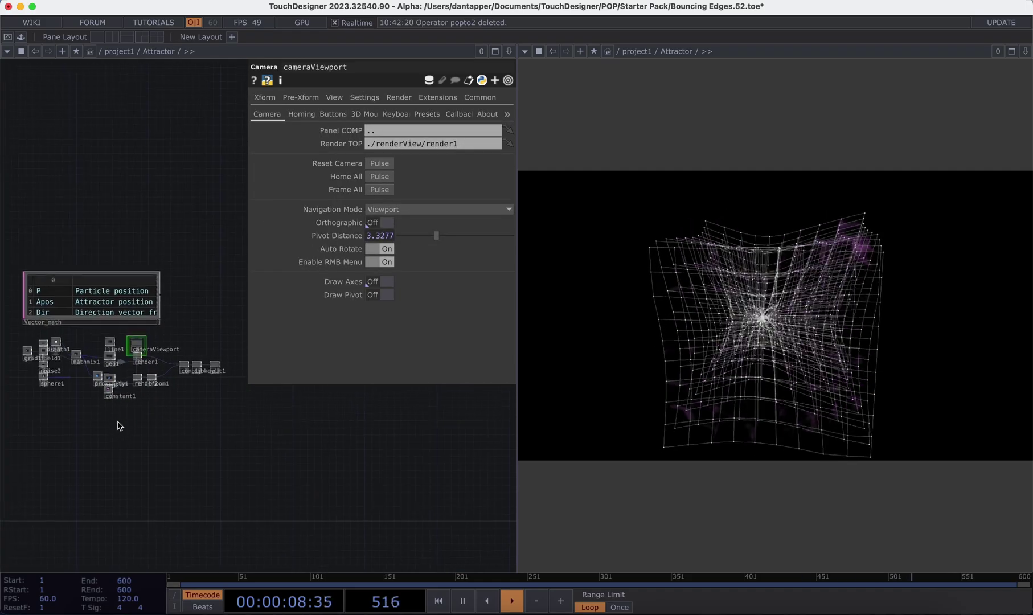
pyautogui.press('p')
pyautogui.scroll(5, 51, 399)
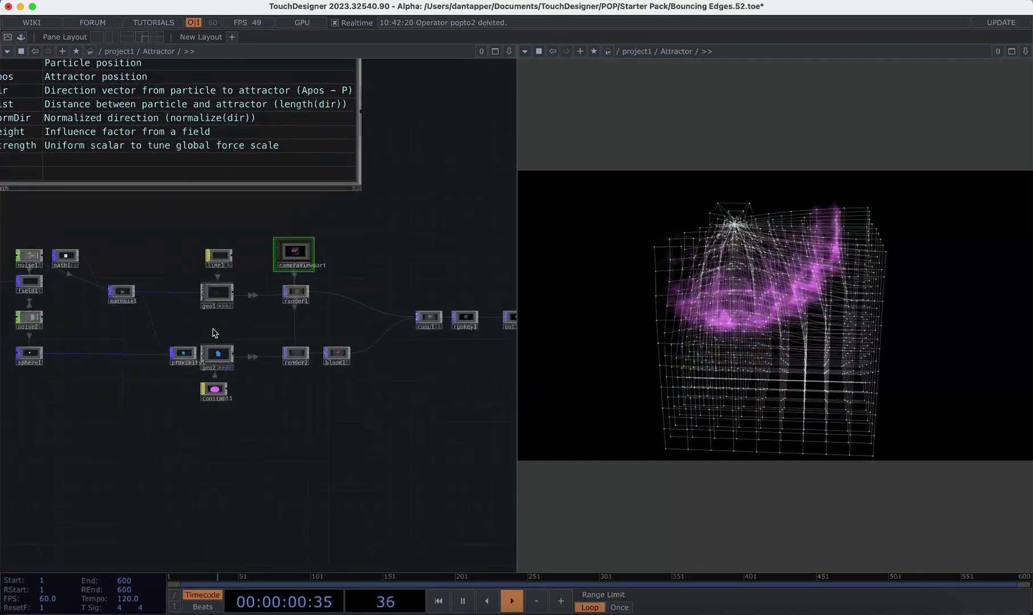
pyautogui.moveTo(178, 330); pyautogui.dragTo(230, 327)
pyautogui.click(121, 292)
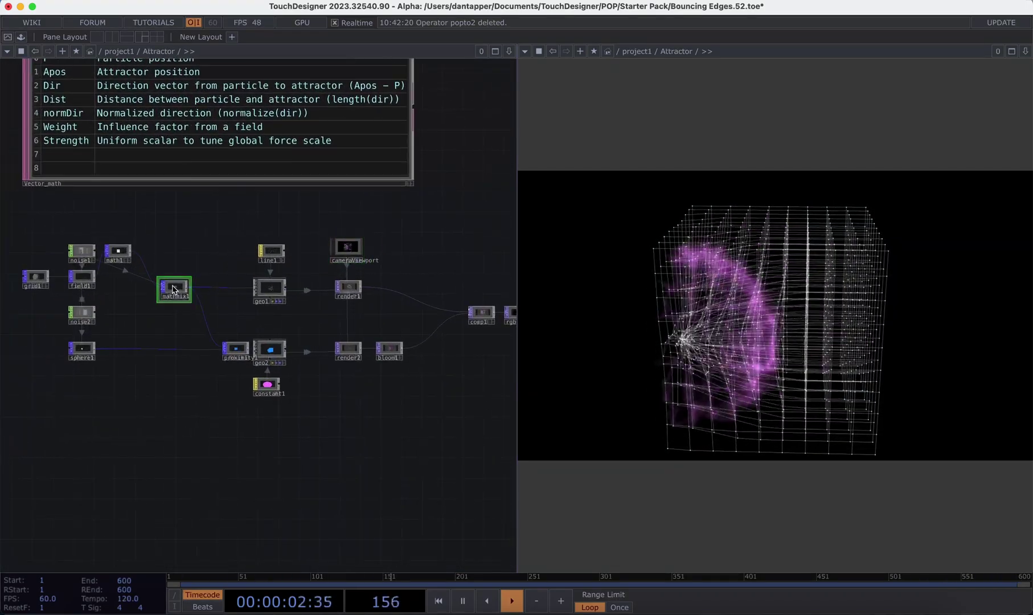
pyautogui.press('p')
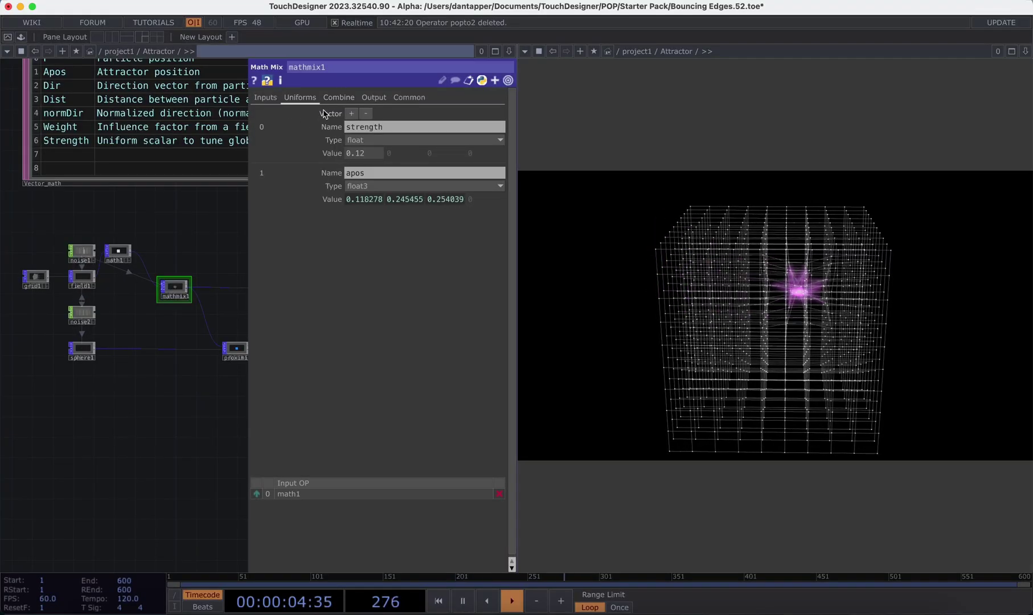
pyautogui.click(339, 96)
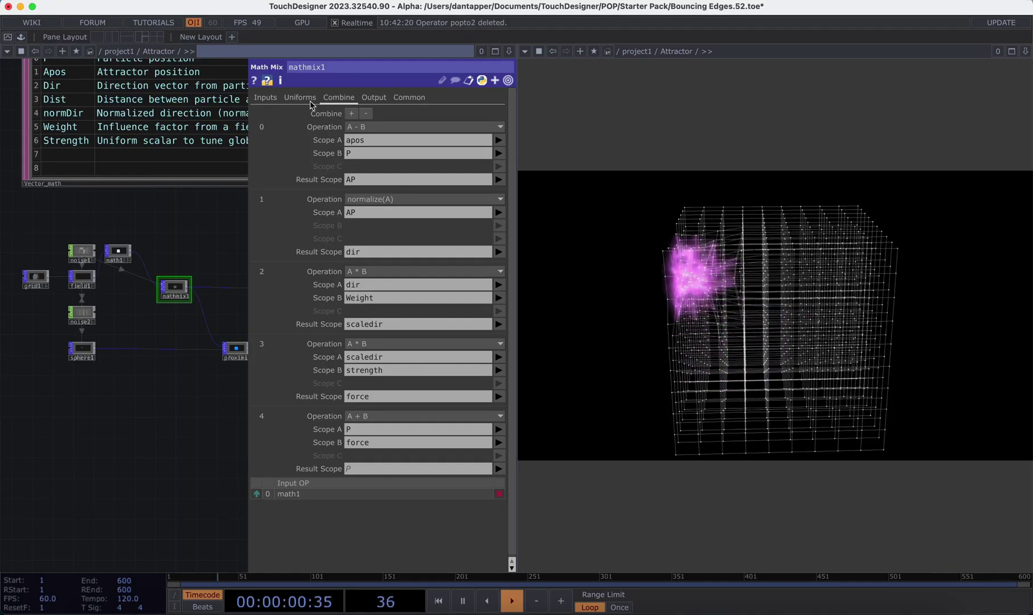
pyautogui.click(299, 99)
pyautogui.press('p')
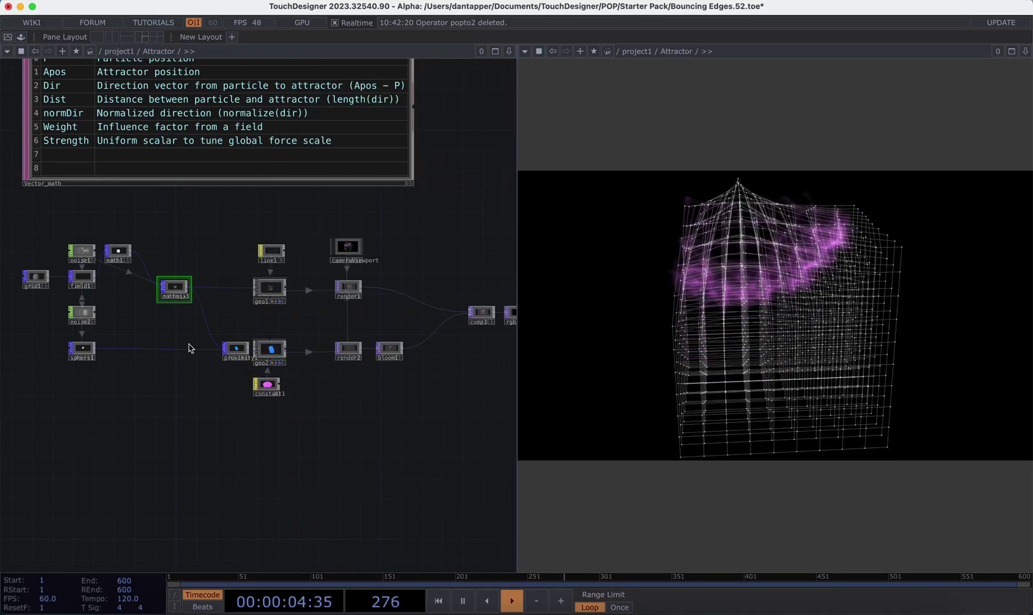
pyautogui.scroll(-2, 189, 347)
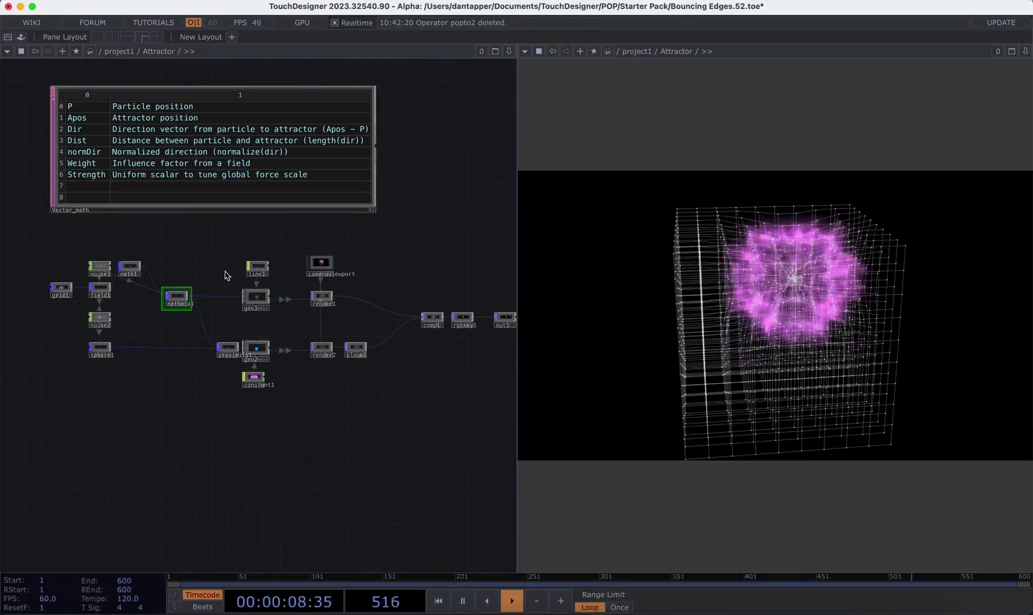
# Return to project1, turn off cooking for Attractor, and show TOP_to_POP in the Panel pane
pyautogui.scroll(-5, 226, 276)
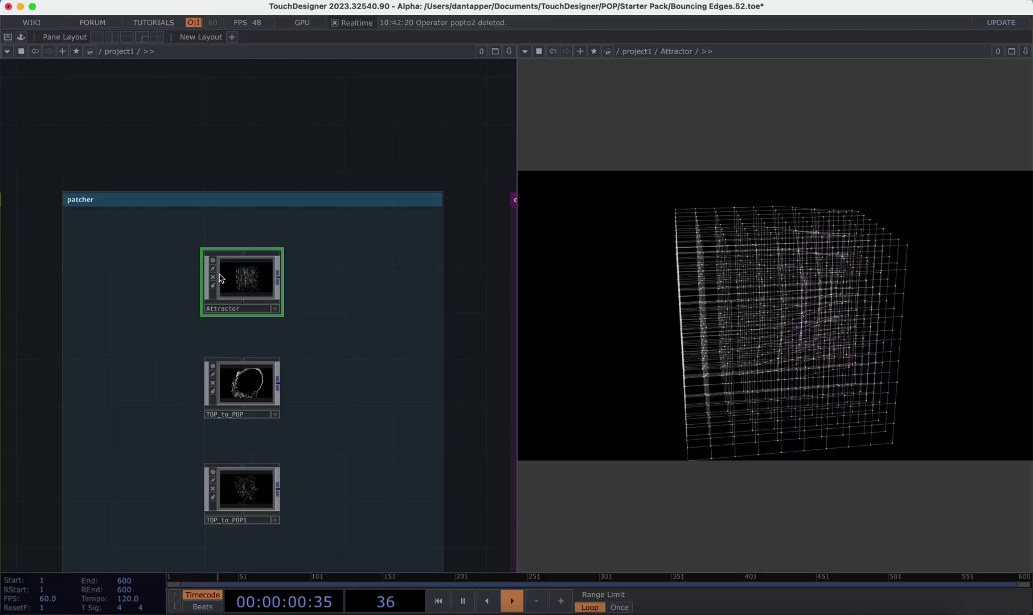
pyautogui.scroll(-2, 283, 118)
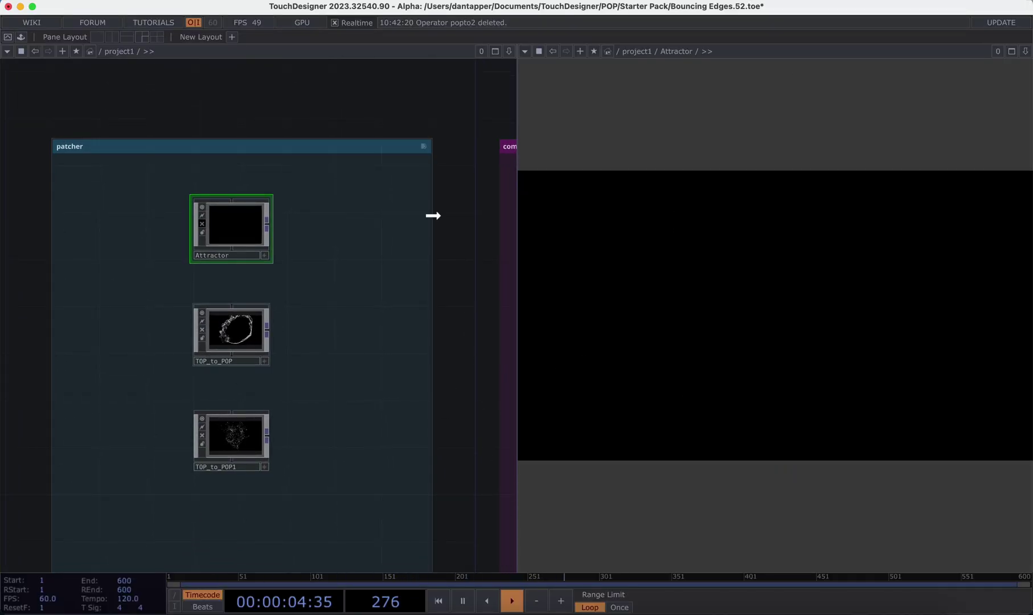
pyautogui.moveTo(433, 216); pyautogui.dragTo(675, 53)
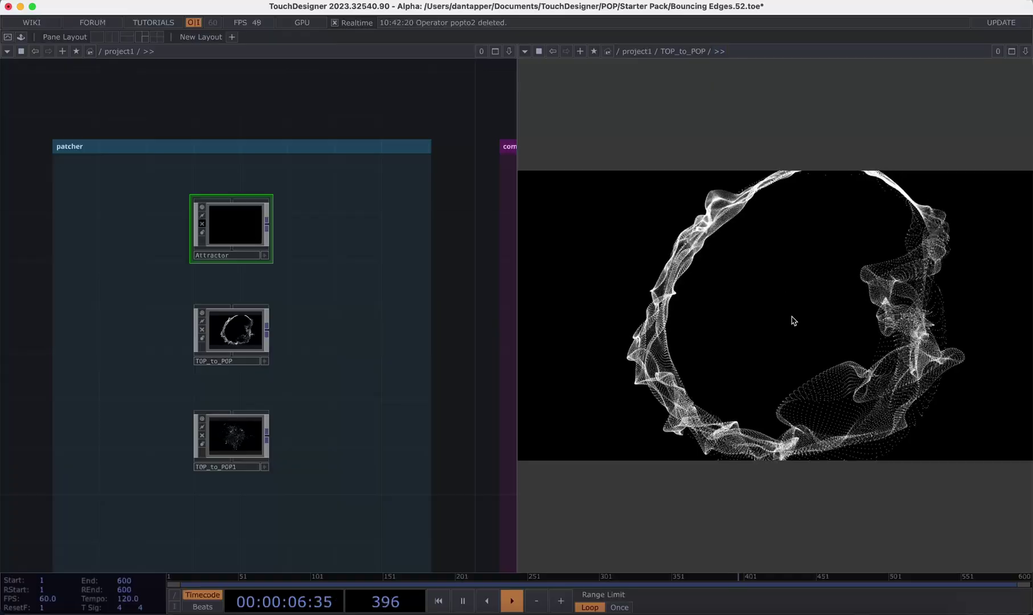
# Enter the TOP_to_POP network and examine the noise, ramp and UV chains feeding topto1, transform1, topto2 and mathmix1
pyautogui.click(231, 335)
pyautogui.press('i')
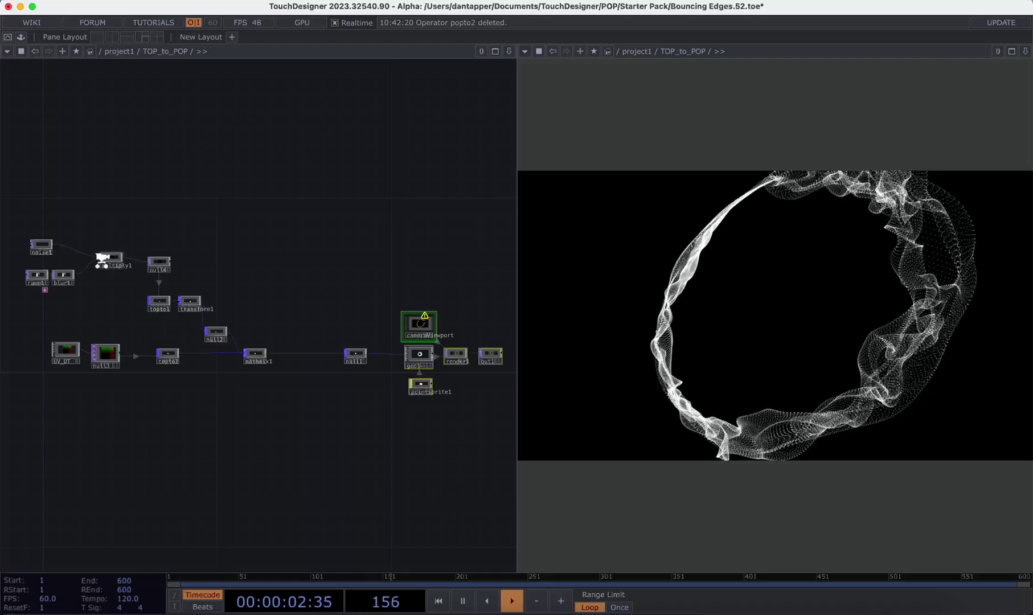
pyautogui.scroll(5, 102, 258)
pyautogui.scroll(6, 250, 257)
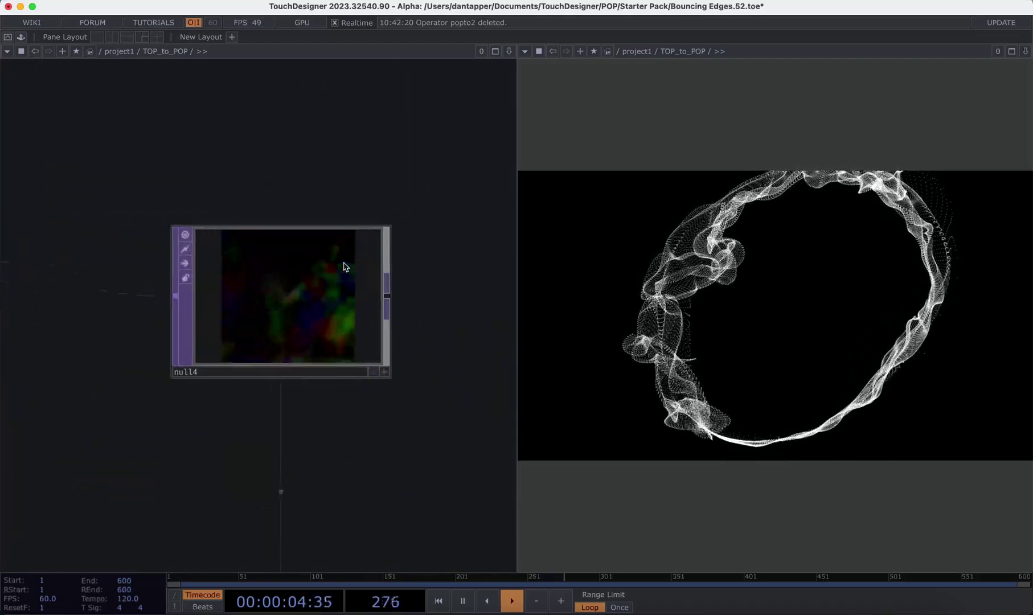
pyautogui.scroll(-10, 365, 393)
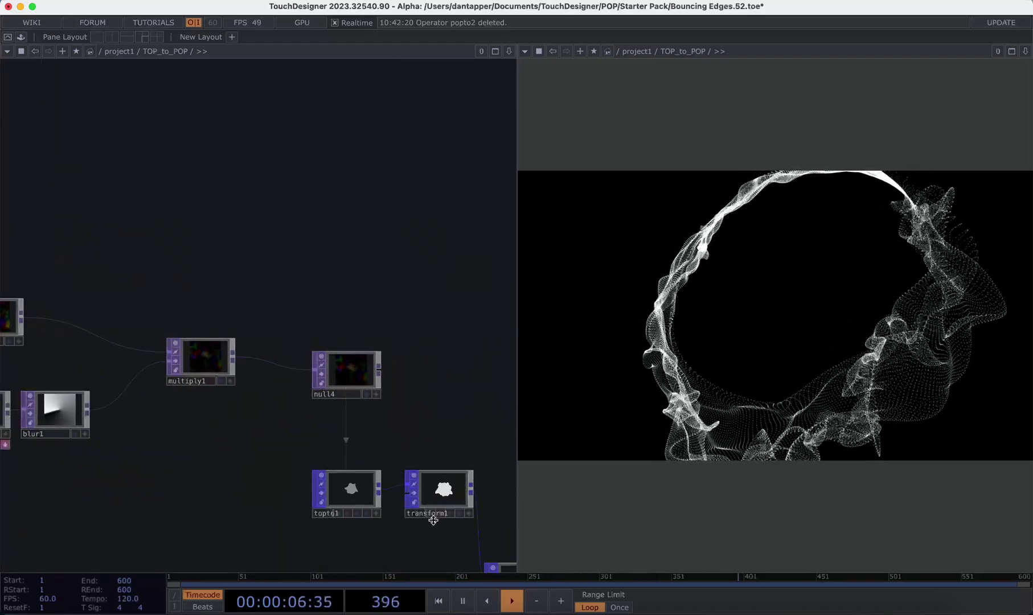
pyautogui.scroll(8, 459, 492)
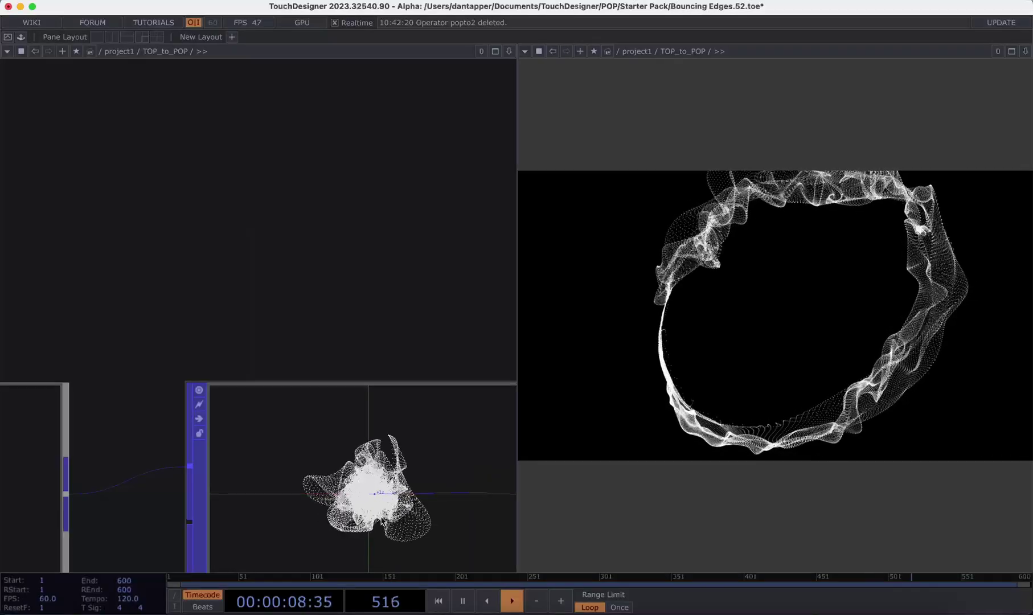
pyautogui.scroll(-8, 306, 472)
pyautogui.hscroll(-3, 247, 397)
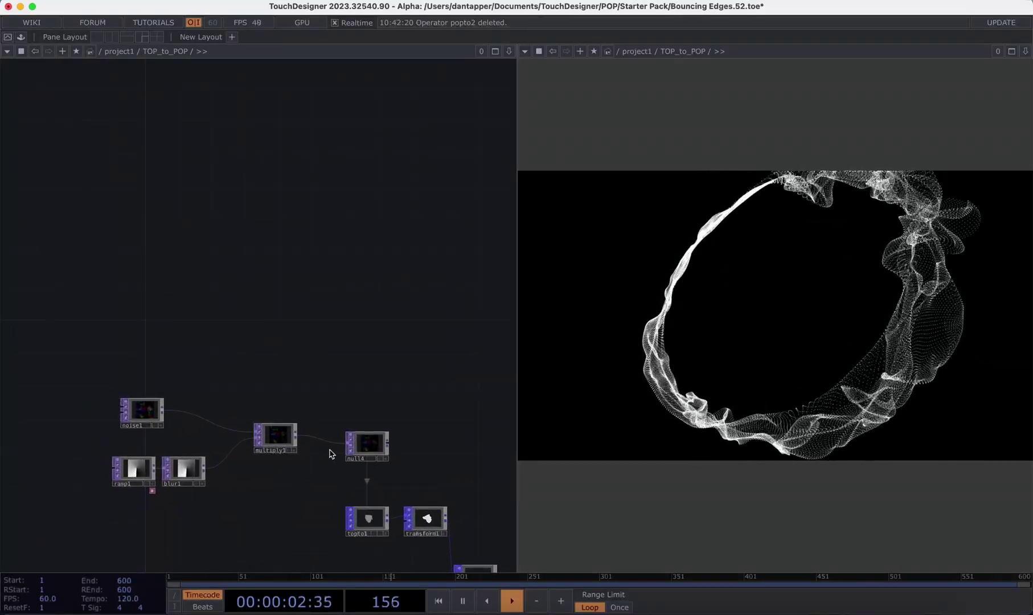
pyautogui.moveTo(400, 415); pyautogui.dragTo(248, 244)
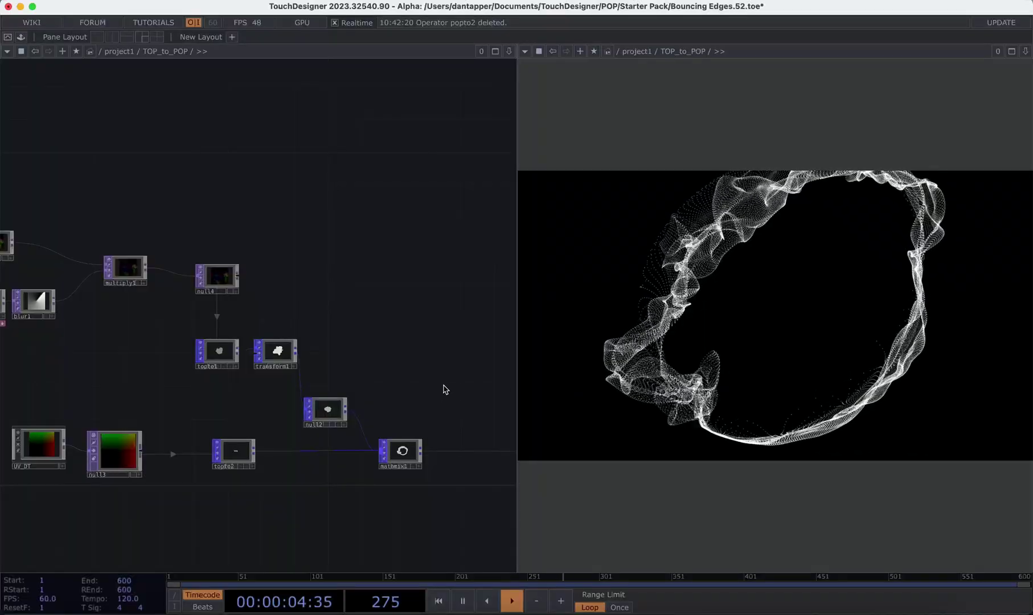
pyautogui.scroll(-3, 370, 342)
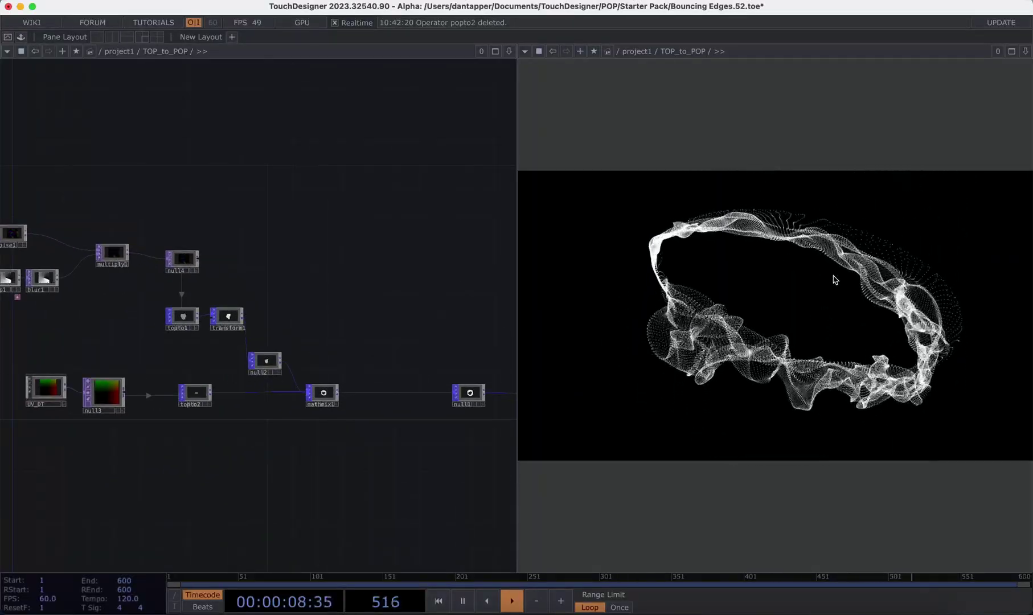
# Show mathmix1's parameters and review its uniforms, inputs and combine operations
pyautogui.click(327, 401)
pyautogui.press('p')
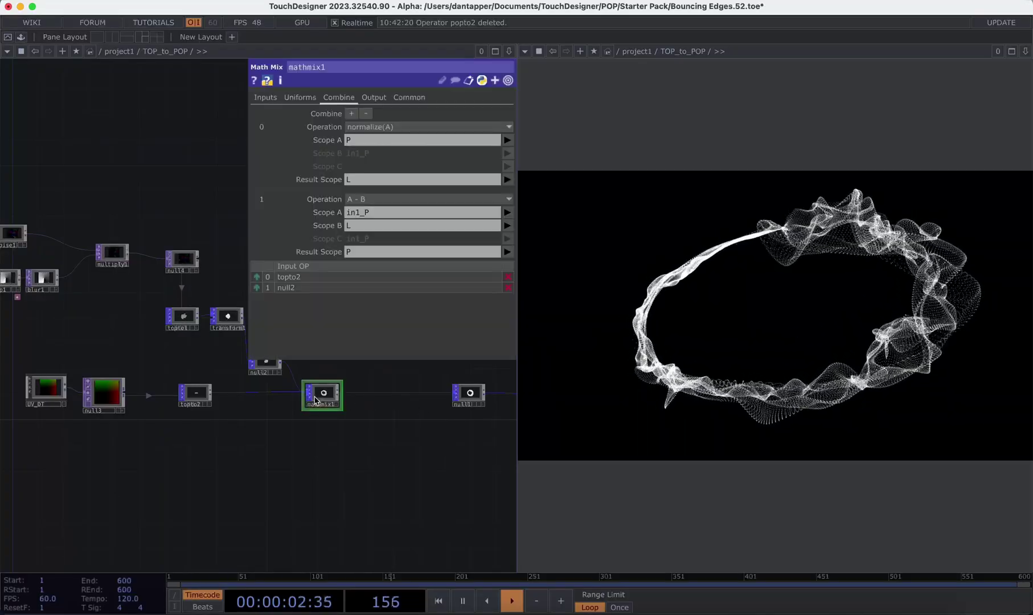
pyautogui.click(300, 98)
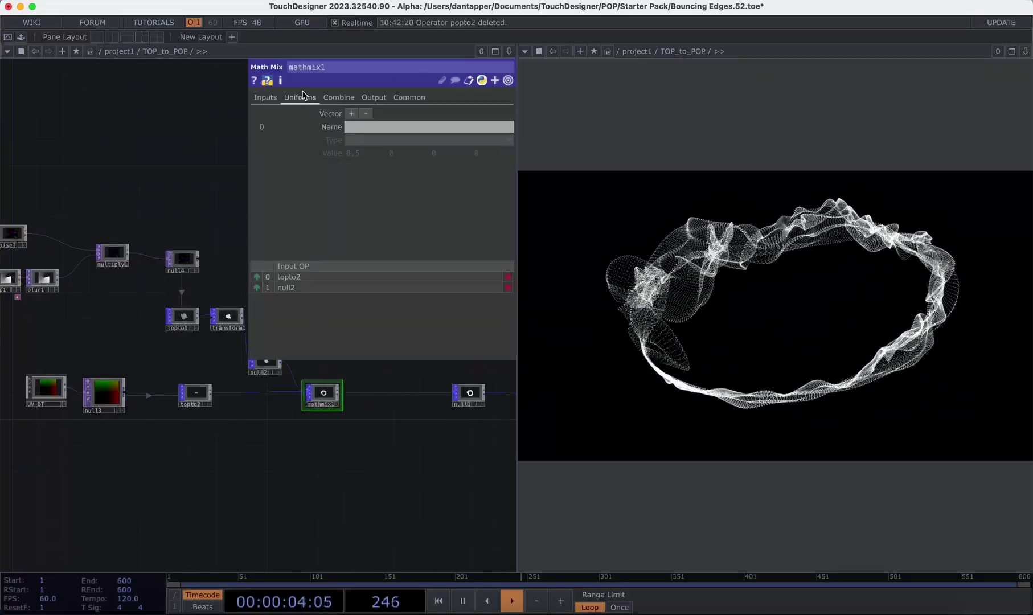
pyautogui.click(261, 99)
pyautogui.press('p')
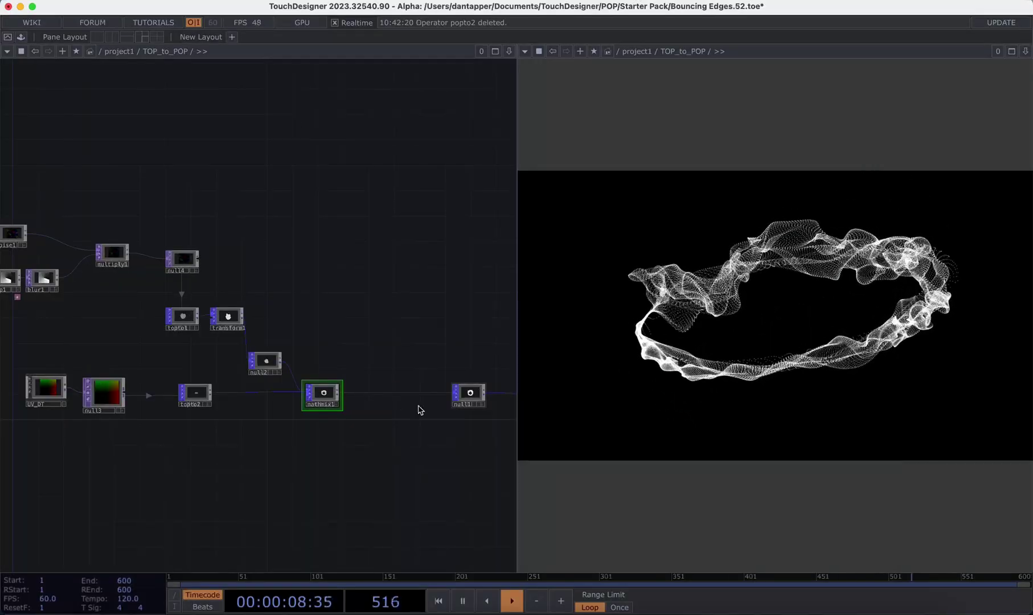
pyautogui.press('p')
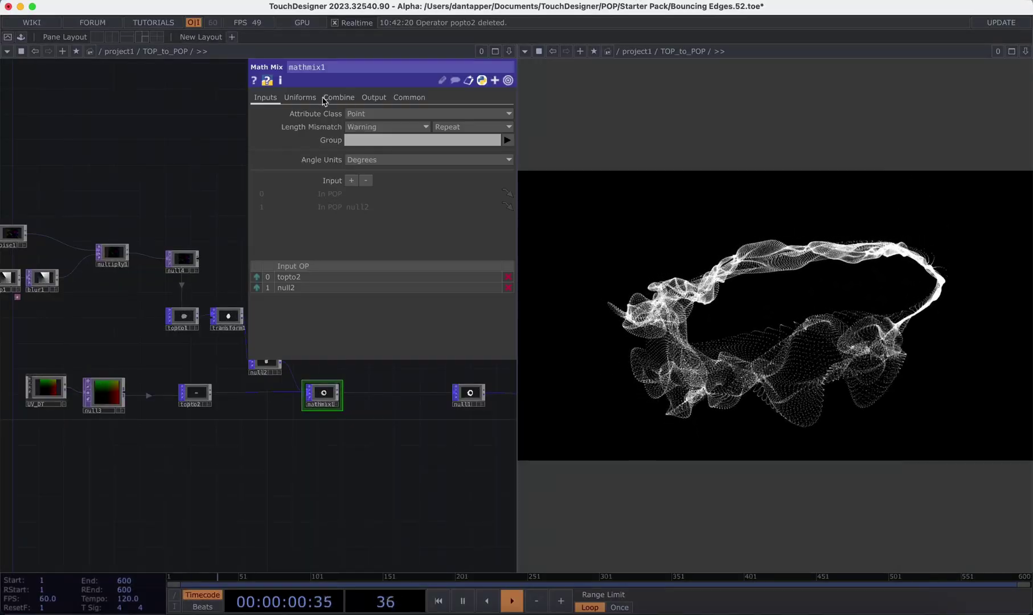
pyautogui.click(325, 97)
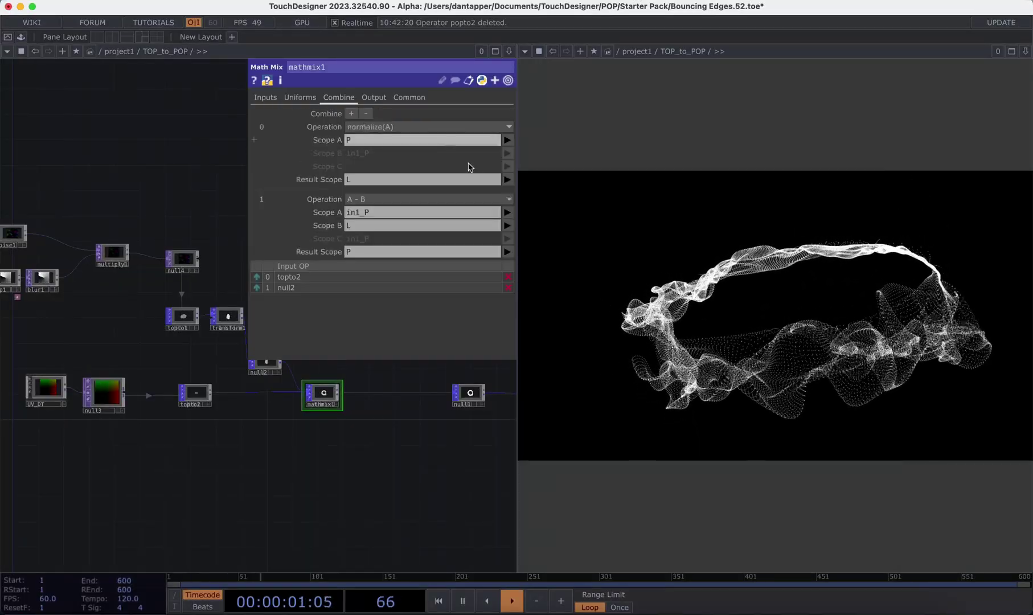
# Set the operation of mathmix1's second combine to A + B
pyautogui.click(506, 213)
pyautogui.click(505, 200)
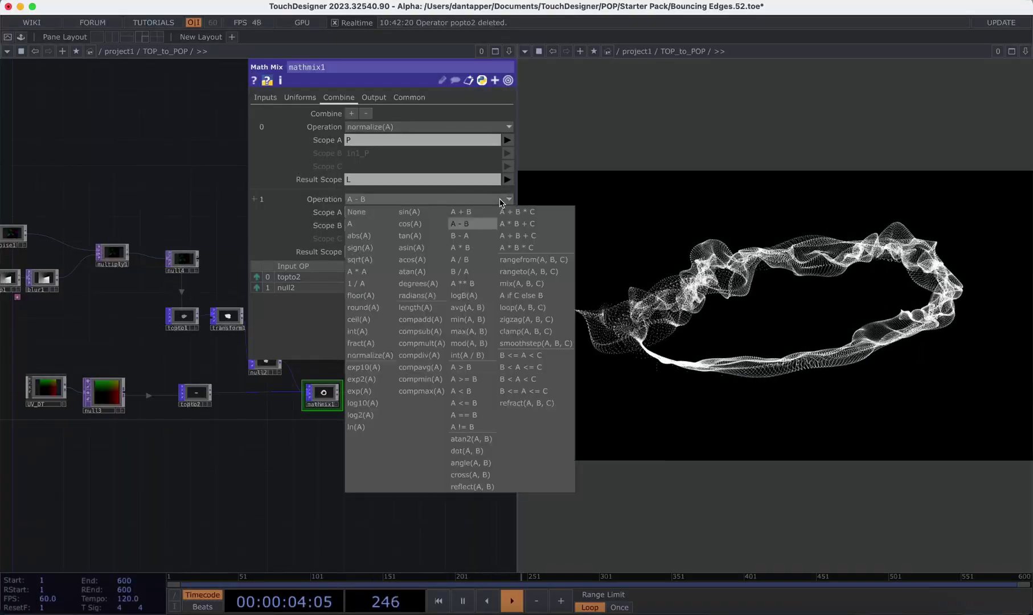
pyautogui.click(472, 213)
# Try the single-input operations atan(A), asin(A), cos(A), degrees(A) and radians(A) in mathmix1's second combine
pyautogui.click(470, 202)
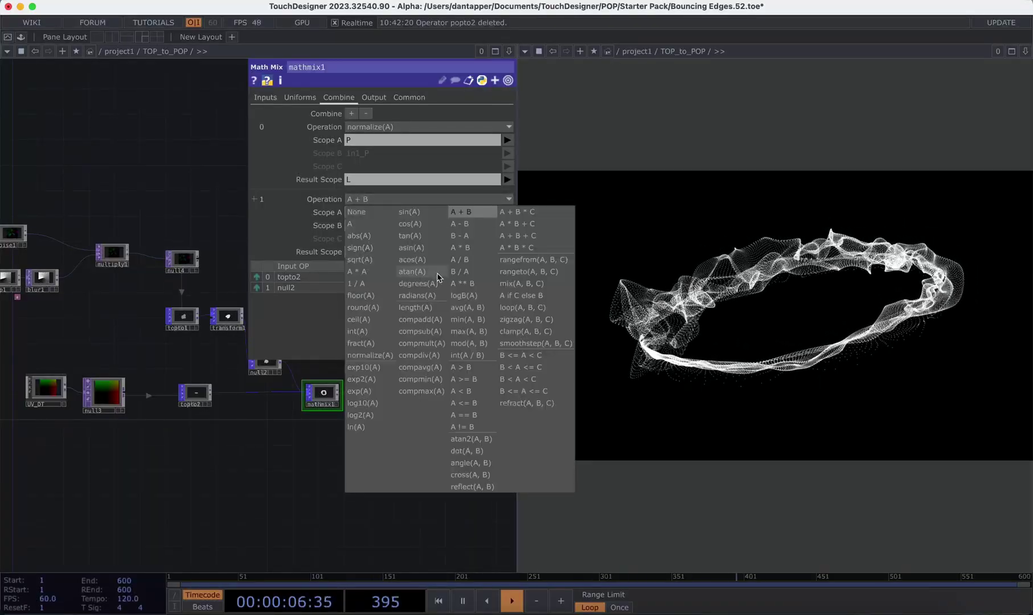
pyautogui.click(430, 277)
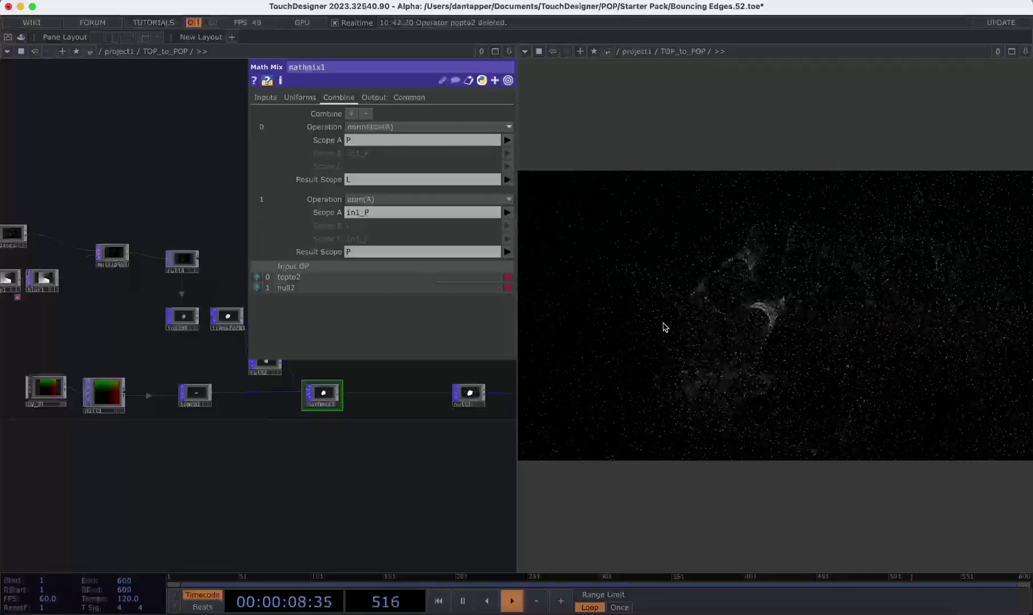
pyautogui.click(419, 200)
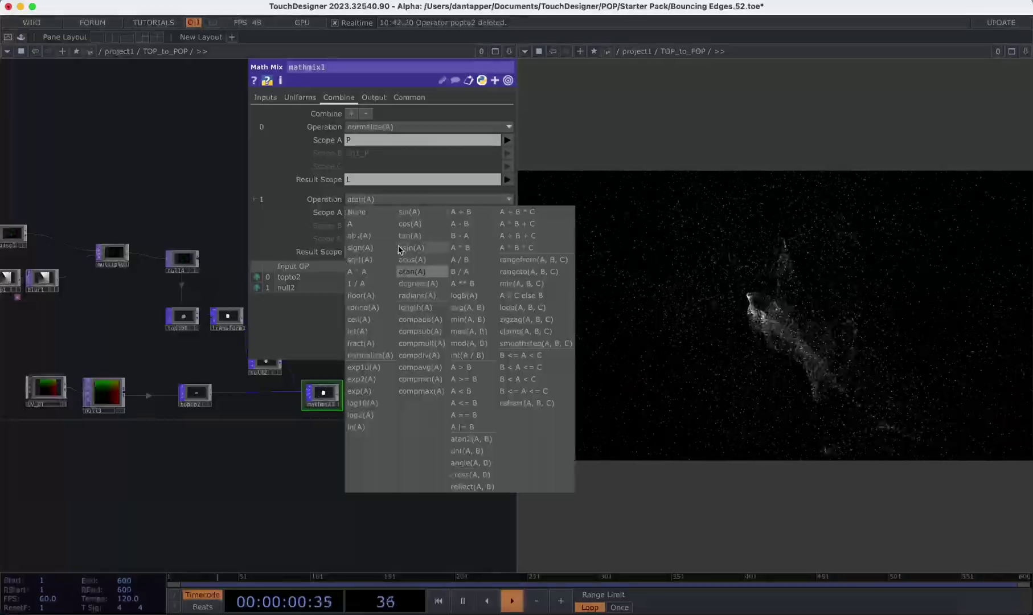
pyautogui.click(407, 242)
pyautogui.click(411, 199)
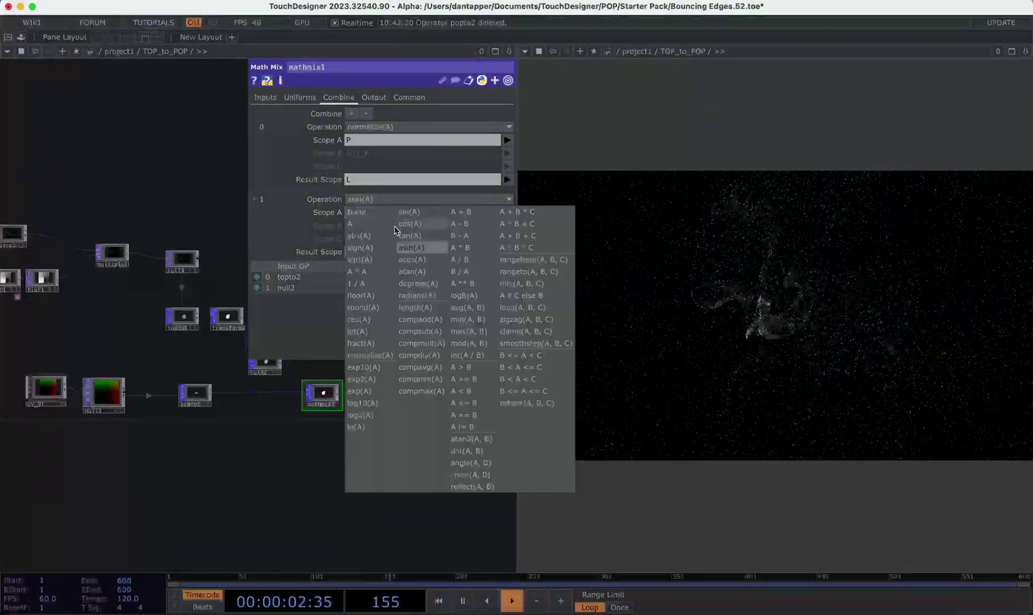
pyautogui.click(411, 223)
pyautogui.click(408, 199)
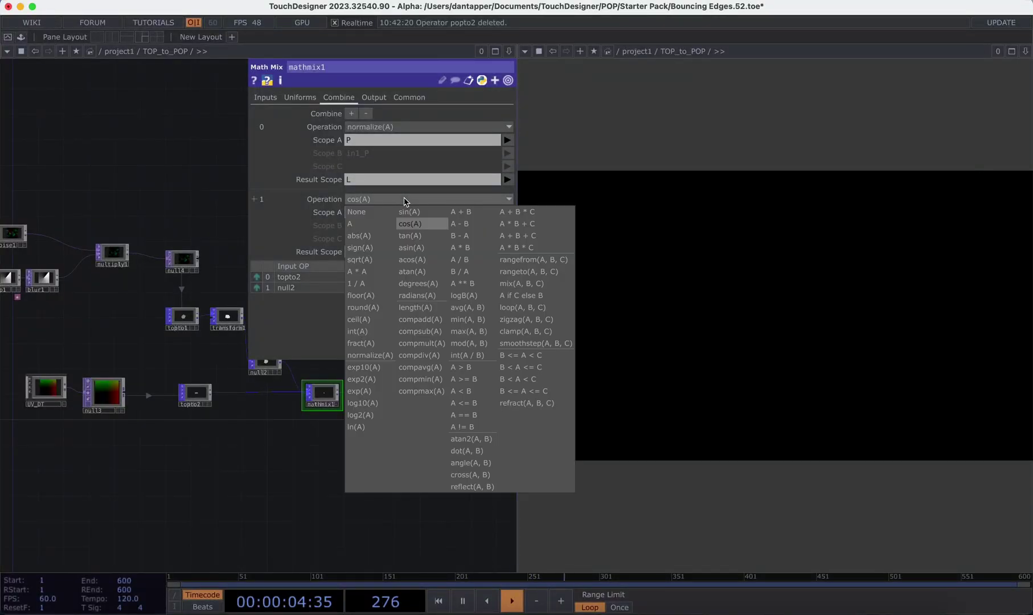
pyautogui.click(420, 286)
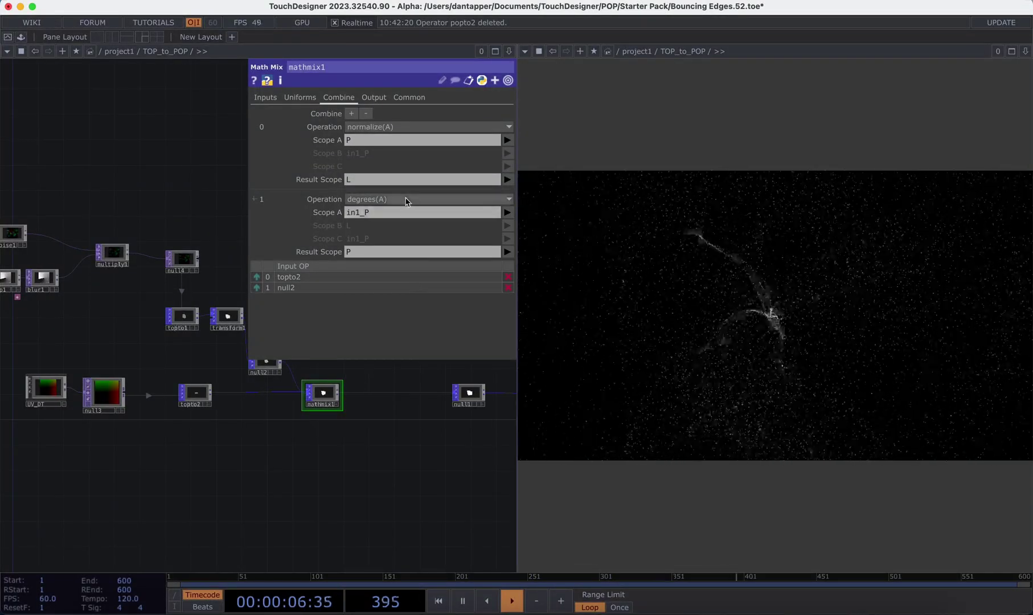
pyautogui.click(410, 201)
pyautogui.click(410, 296)
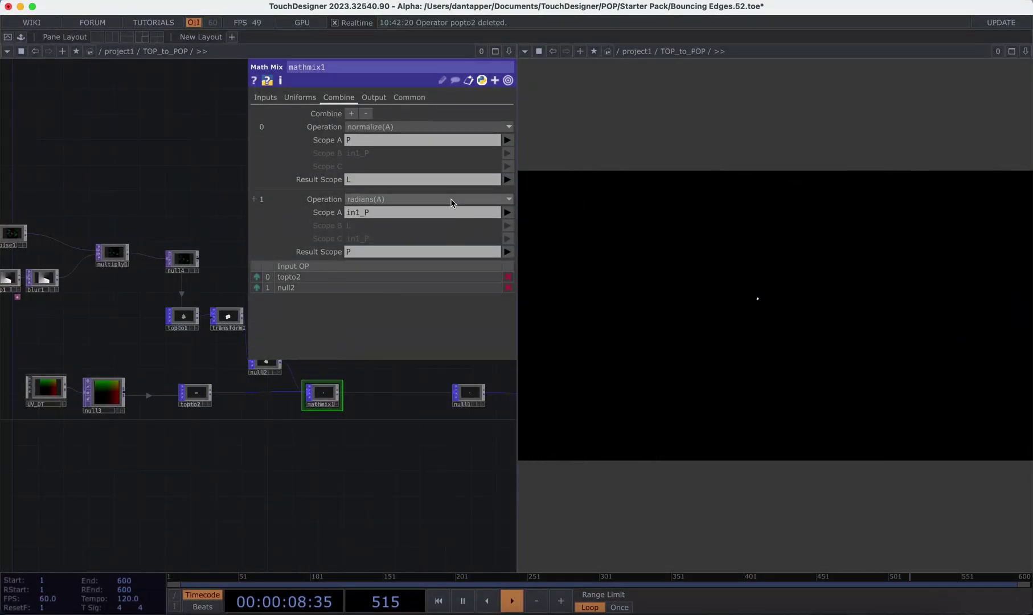
# Try A * B, A - B, mod(A, B) and normalize(A) as the operation of mathmix1's second combine
pyautogui.click(453, 200)
pyautogui.click(464, 248)
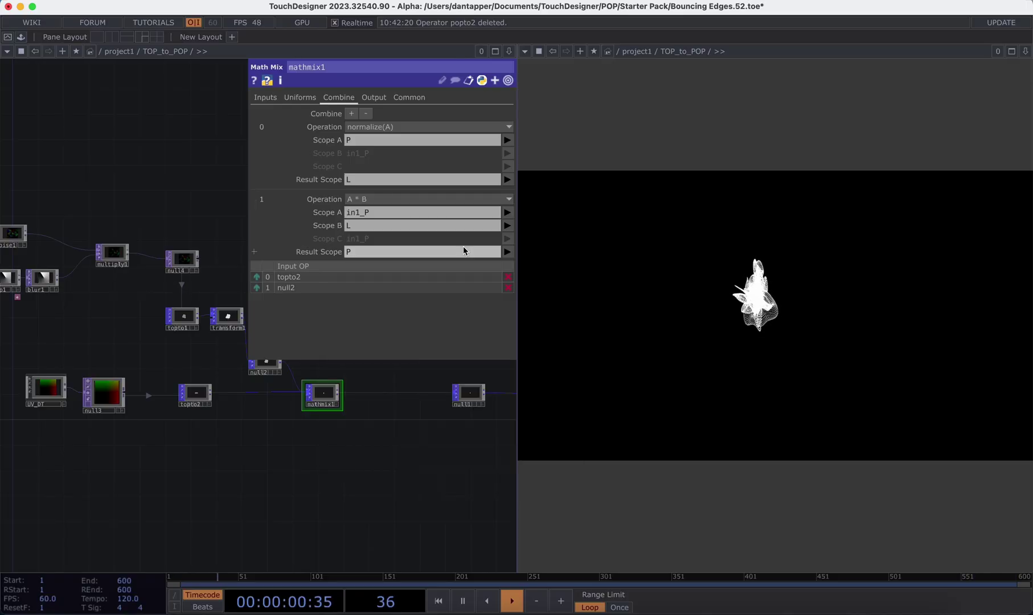
pyautogui.click(439, 199)
pyautogui.click(468, 226)
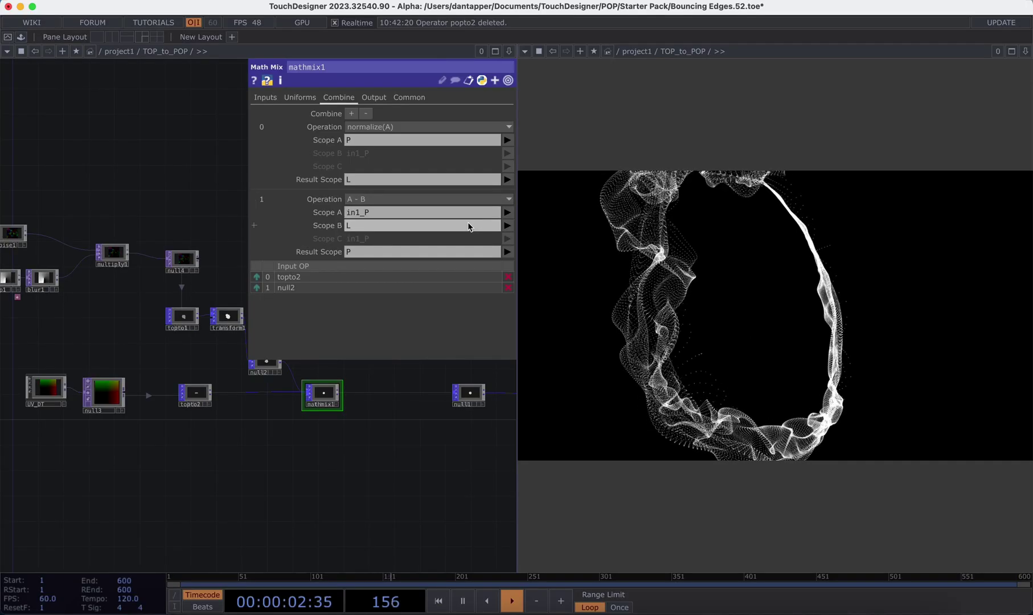
pyautogui.click(450, 199)
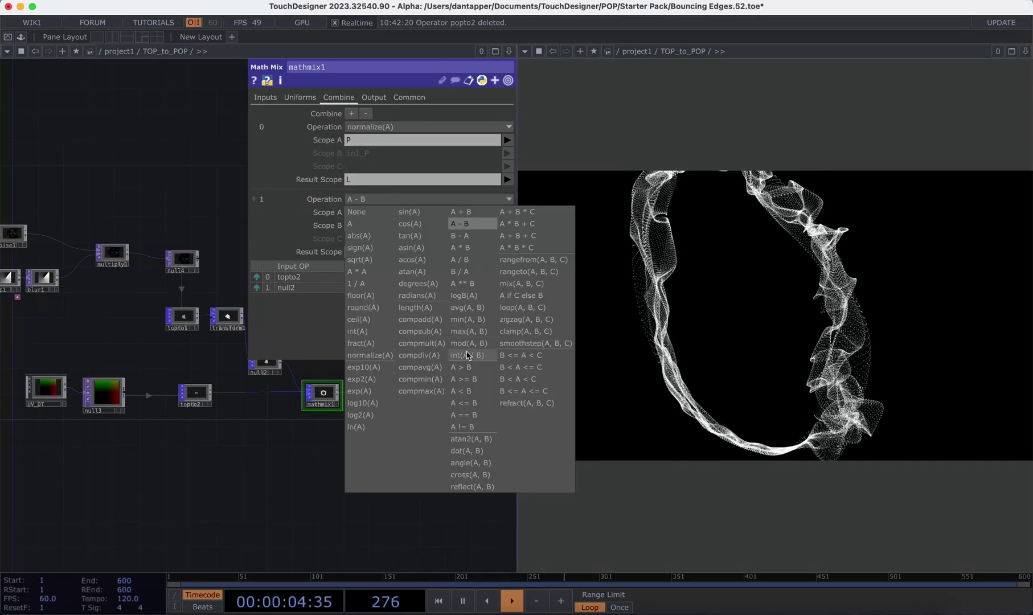
pyautogui.click(469, 343)
pyautogui.click(473, 198)
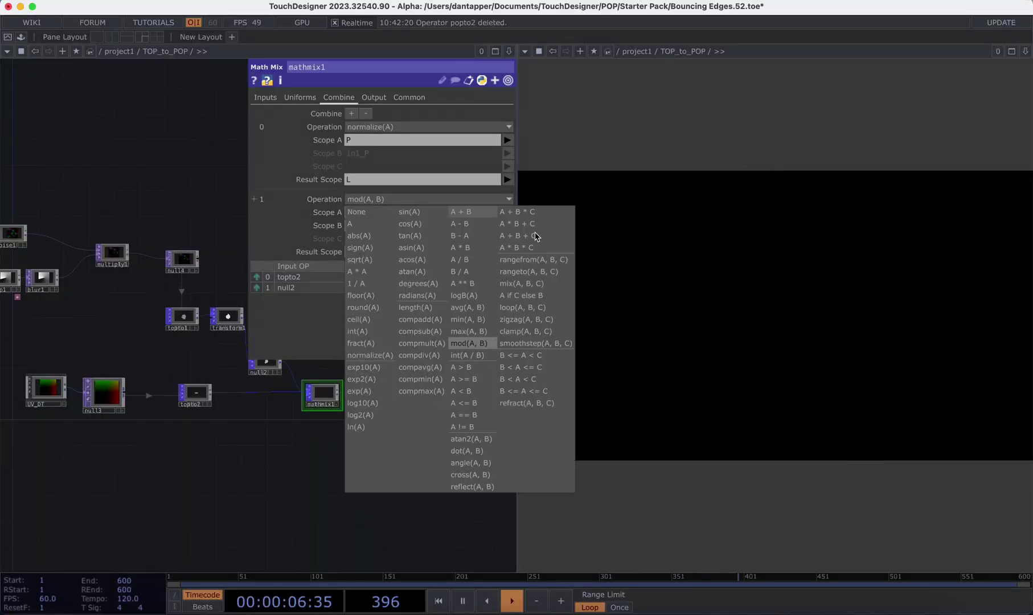
pyautogui.click(371, 356)
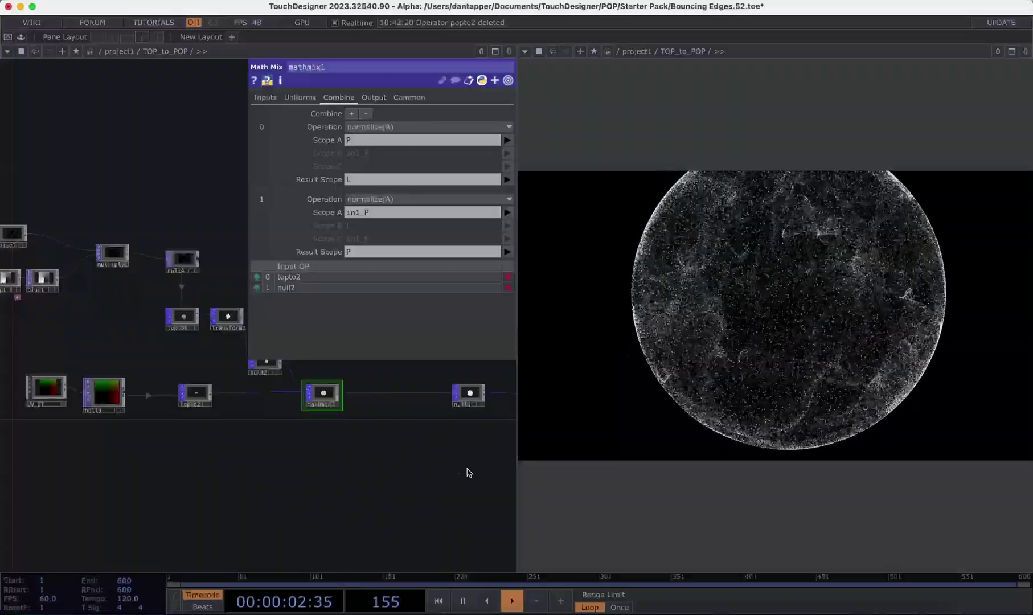
# Undo the trial operation changes made to mathmix1's second combine after A + B
pyautogui.press('super+z')
pyautogui.press('super+z')
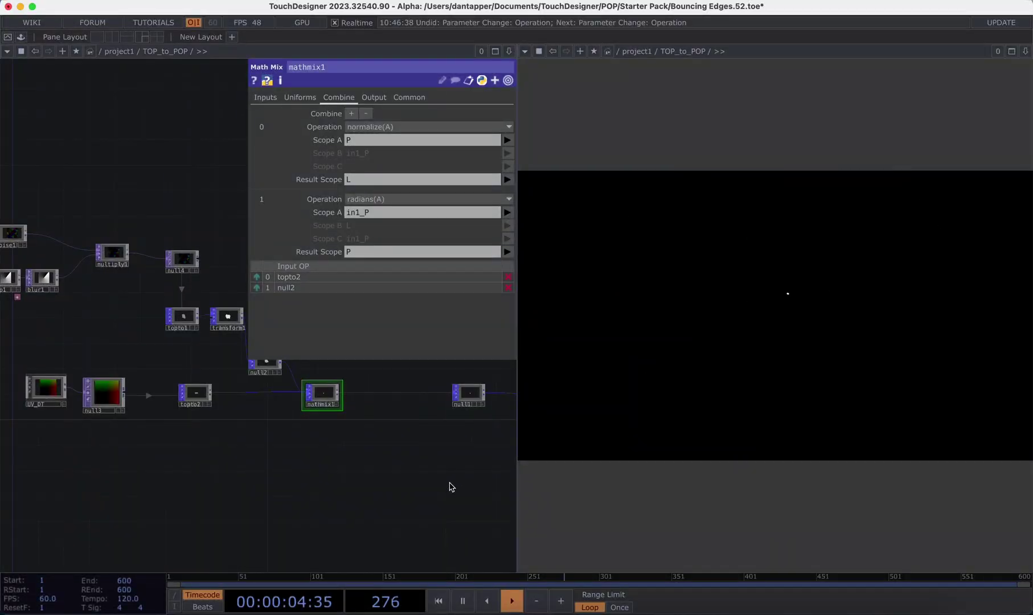
pyautogui.press('super+z')
pyautogui.press('super+z')
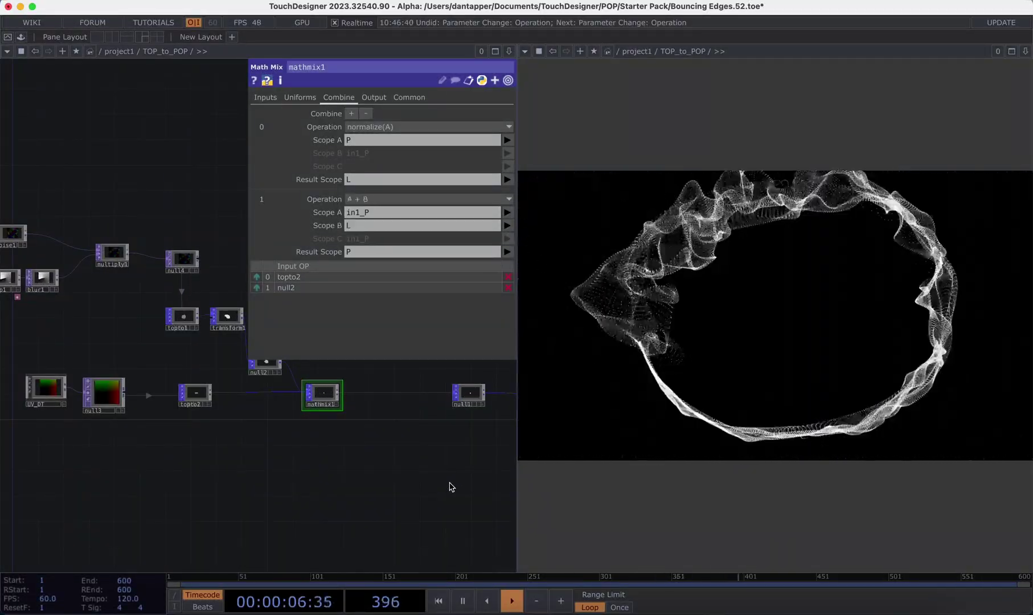
# Return to project1, close TOP_to_POP's parameters, and show TOP_to_POP1 in the Panel pane
pyautogui.scroll(-5, 419, 485)
pyautogui.scroll(5, 401, 484)
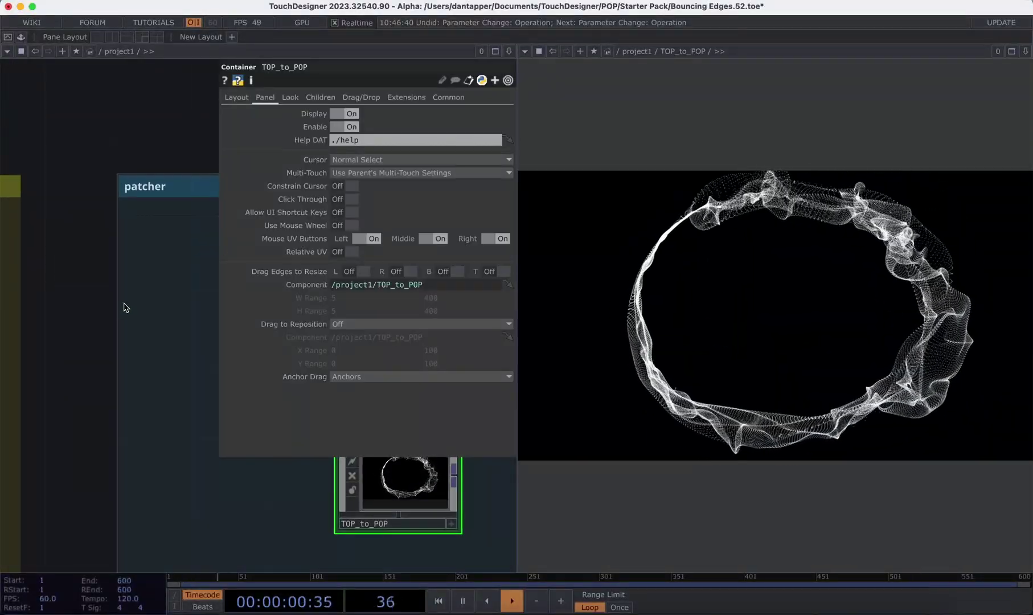
pyautogui.press('p')
pyautogui.scroll(-4, 95, 313)
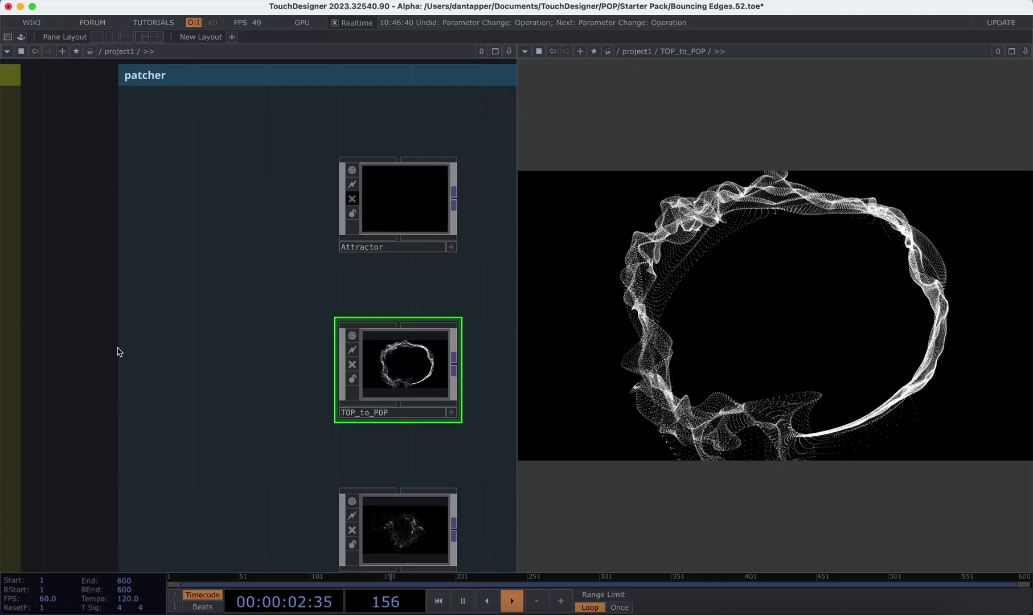
pyautogui.moveTo(229, 428); pyautogui.dragTo(728, 54)
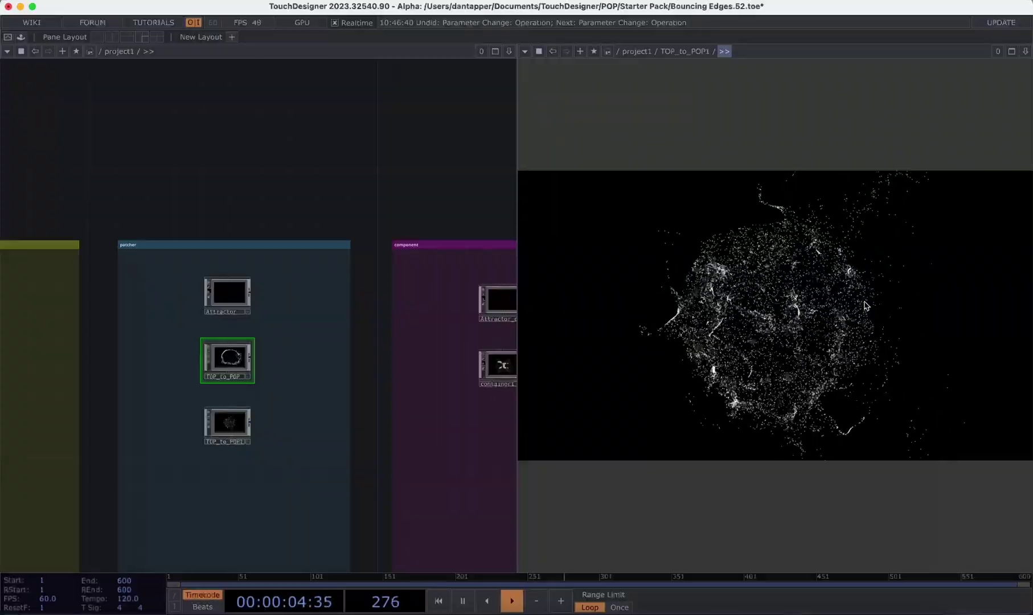
# Open TOP_to_POP1's network and look over the node chain from attribute1 and random1 through feedback1 and mathmix1
pyautogui.doubleClick(237, 425)
pyautogui.scroll(10, 205, 342)
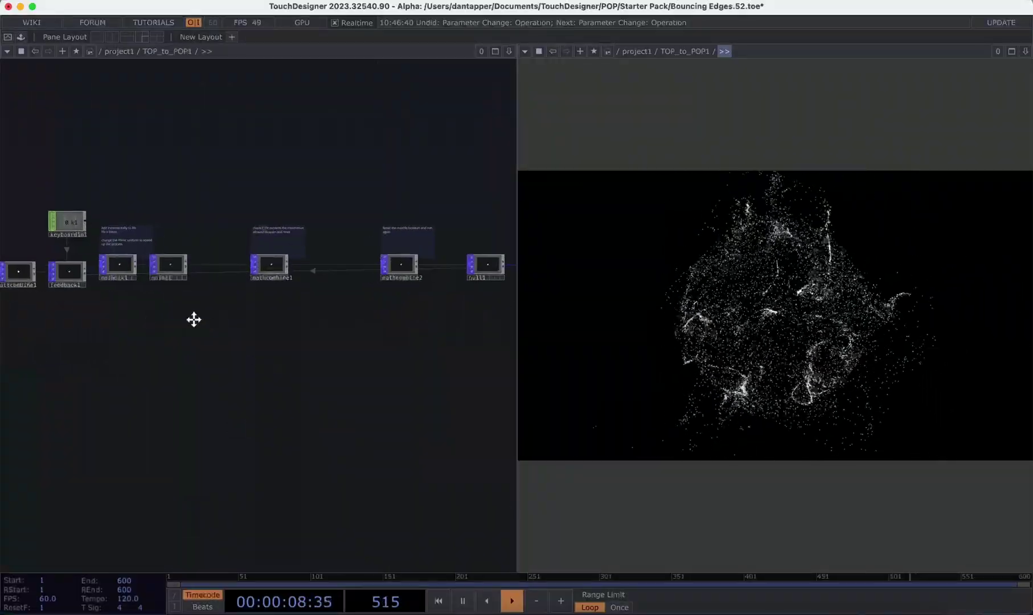
pyautogui.scroll(-6, 206, 174)
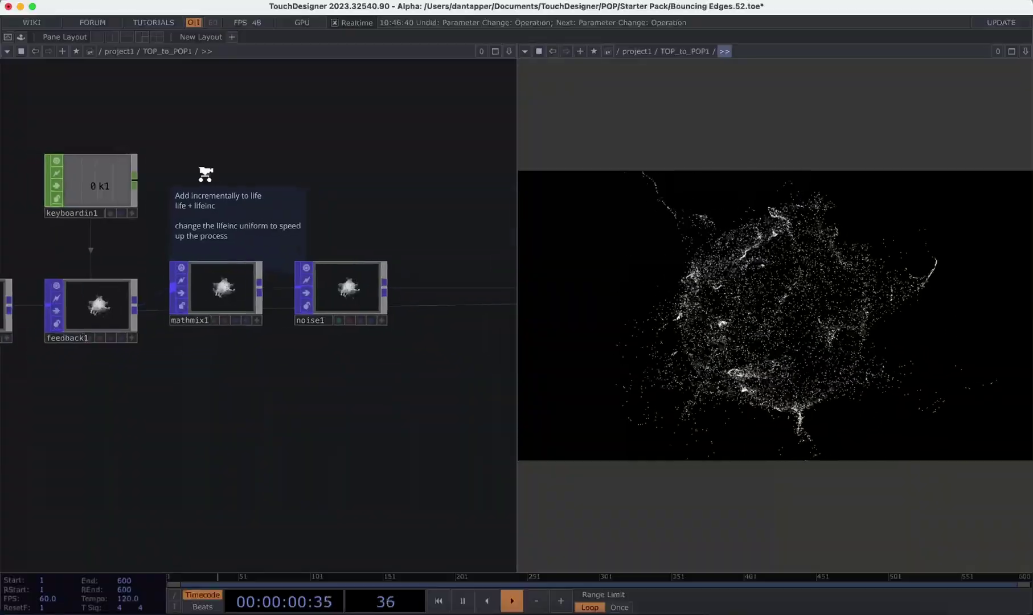
pyautogui.moveTo(209, 159); pyautogui.dragTo(323, 188)
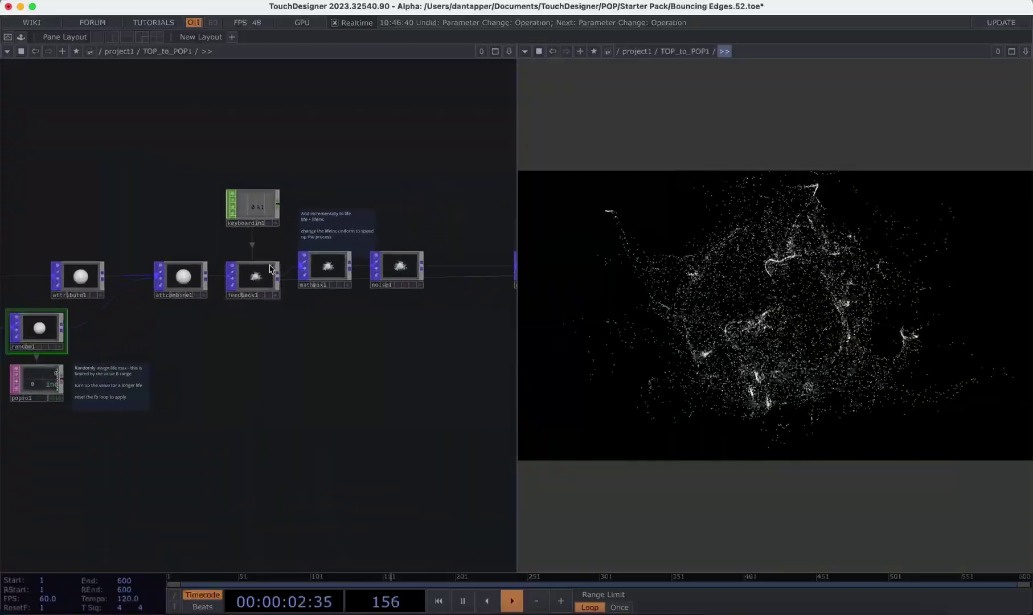
pyautogui.scroll(1, 270, 268)
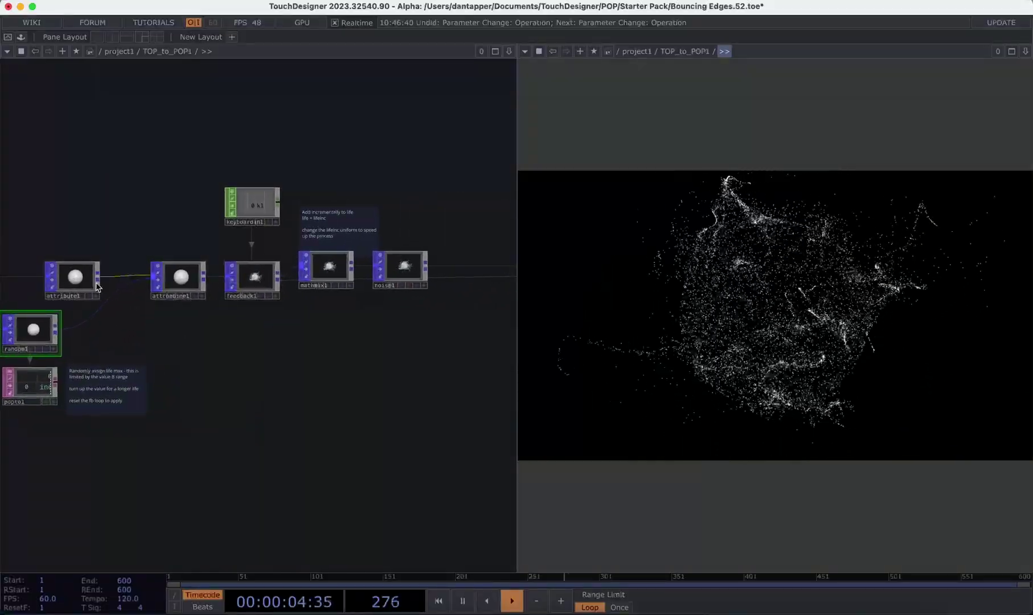
pyautogui.moveTo(269, 331); pyautogui.dragTo(417, 332)
pyautogui.scroll(1, 187, 340)
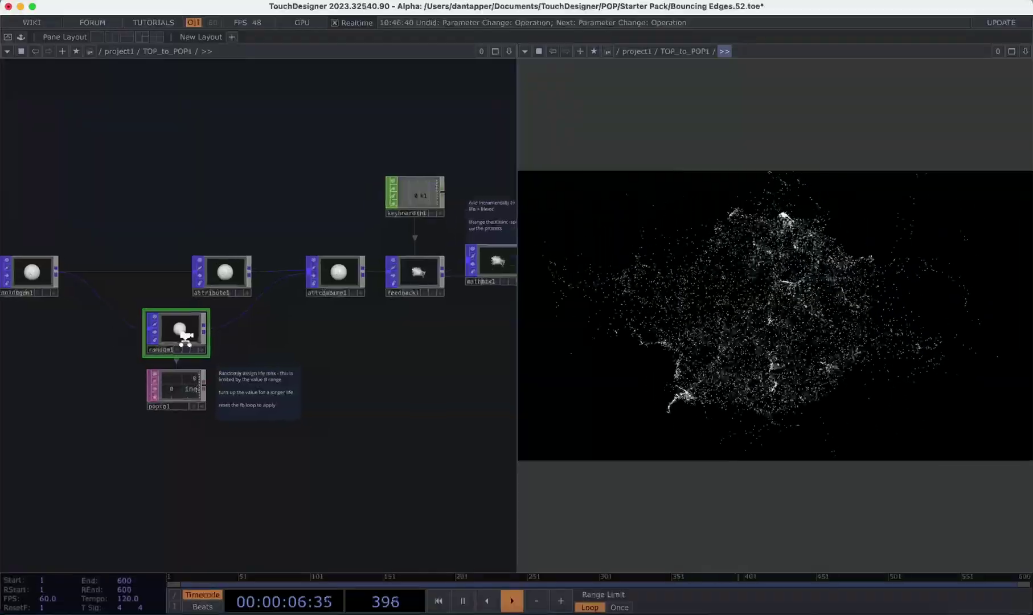
# Examine the lifeMax values that popto1 lists for random1, together with the note on random lifespans
pyautogui.scroll(5, 185, 337)
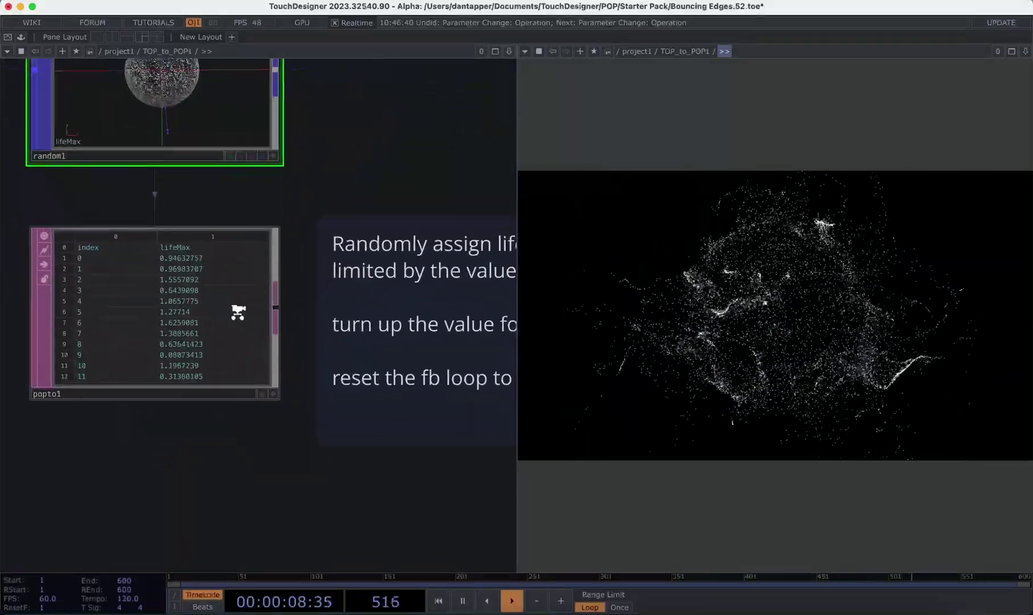
pyautogui.scroll(3, 238, 312)
pyautogui.scroll(-3, 240, 314)
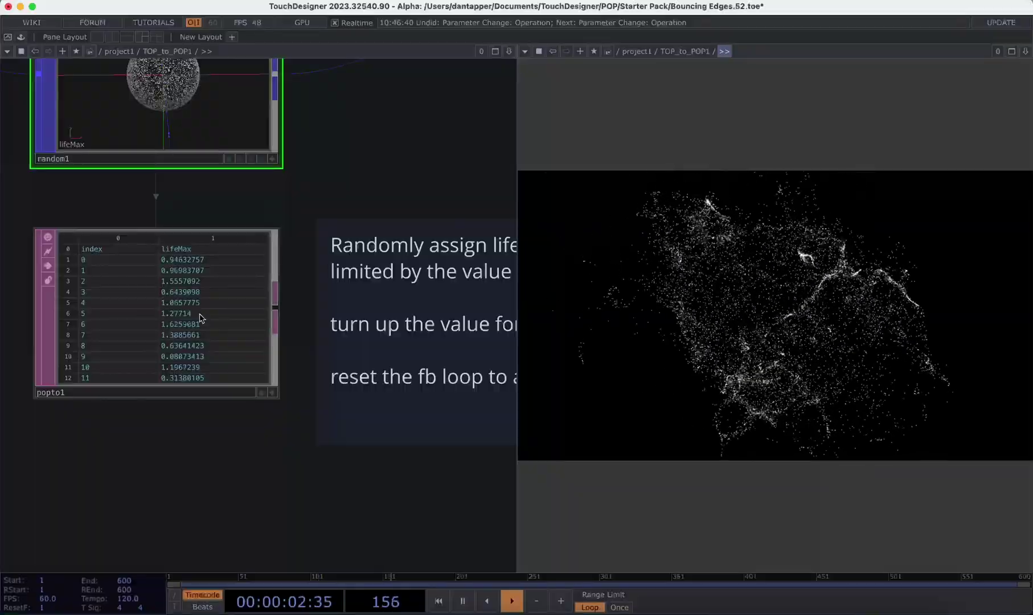
pyautogui.scroll(-6, 200, 313)
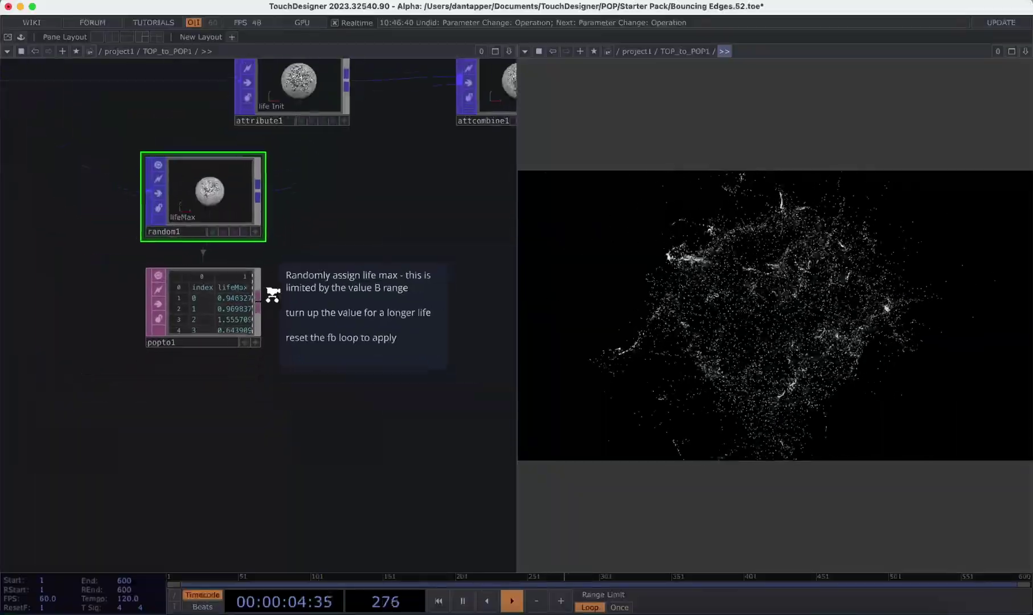
pyautogui.scroll(-2, 272, 294)
# Follow the chain past attcombine1 and inspect the lifeinc uniform in mathmix1's parameters
pyautogui.moveTo(334, 252); pyautogui.dragTo(117, 332)
pyautogui.click(248, 207)
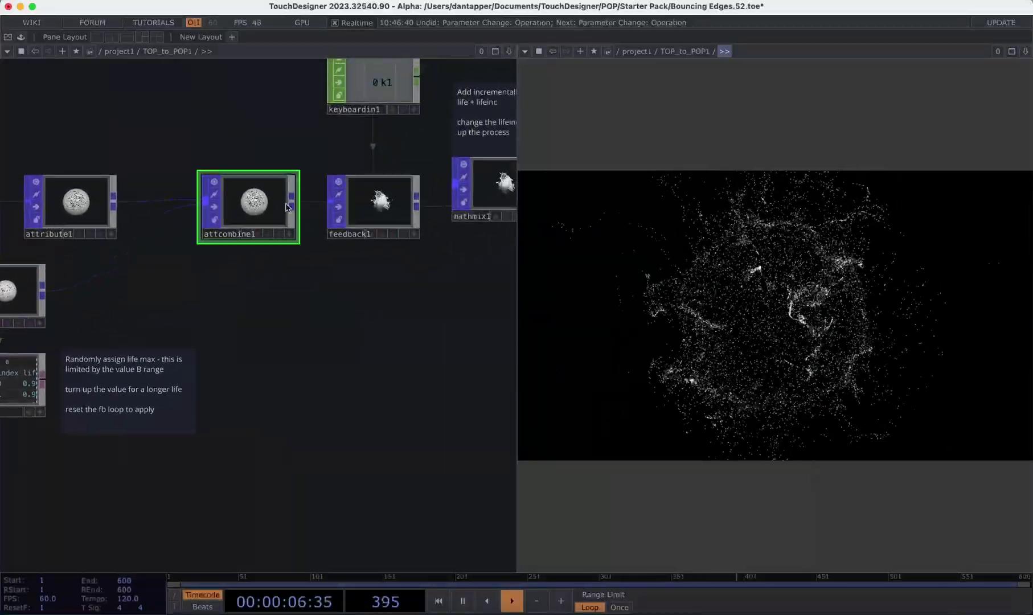
pyautogui.moveTo(382, 277); pyautogui.dragTo(137, 408)
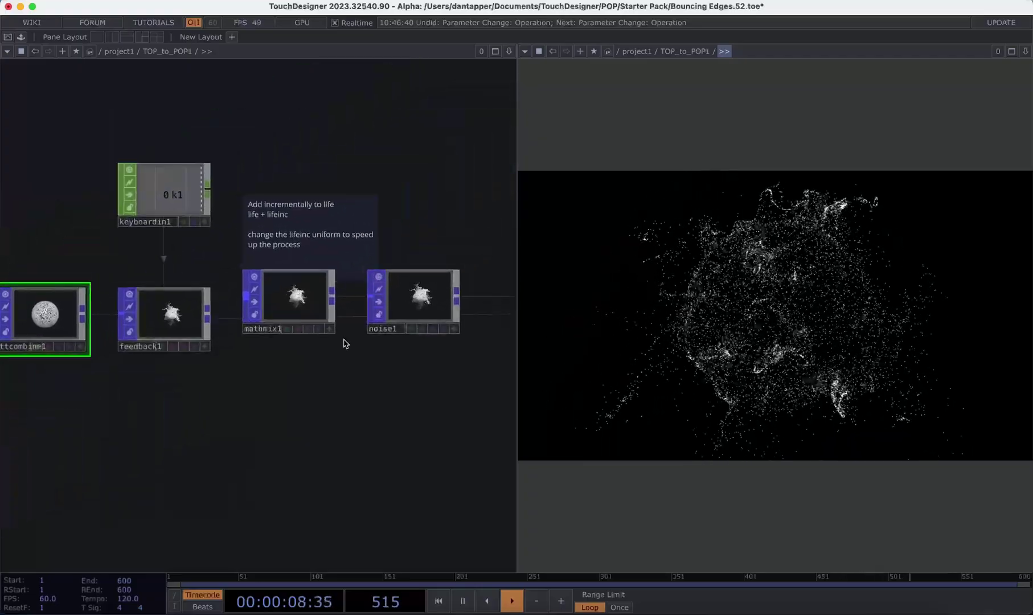
pyautogui.click(295, 306)
pyautogui.press('p')
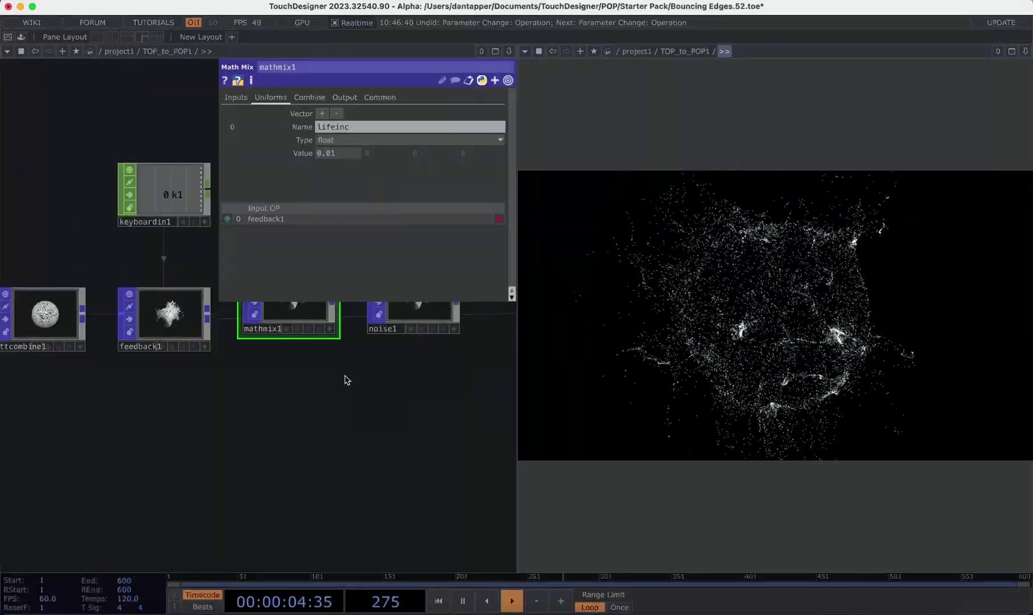
pyautogui.press('p')
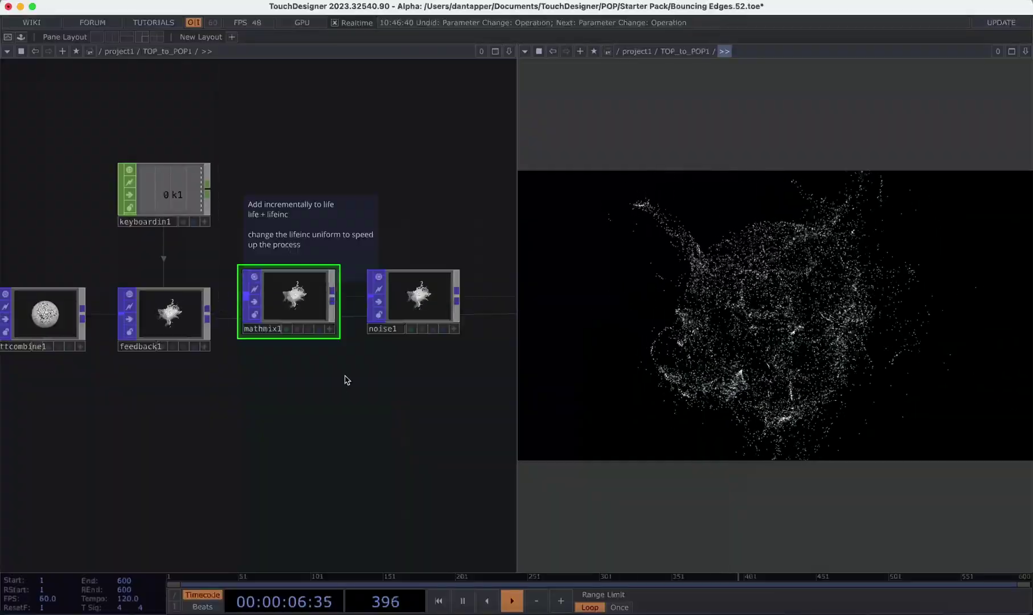
# Move past noise1 and inspect the combine operations and the uniforms in mathcombine1's parameters
pyautogui.moveTo(368, 379); pyautogui.dragTo(161, 351)
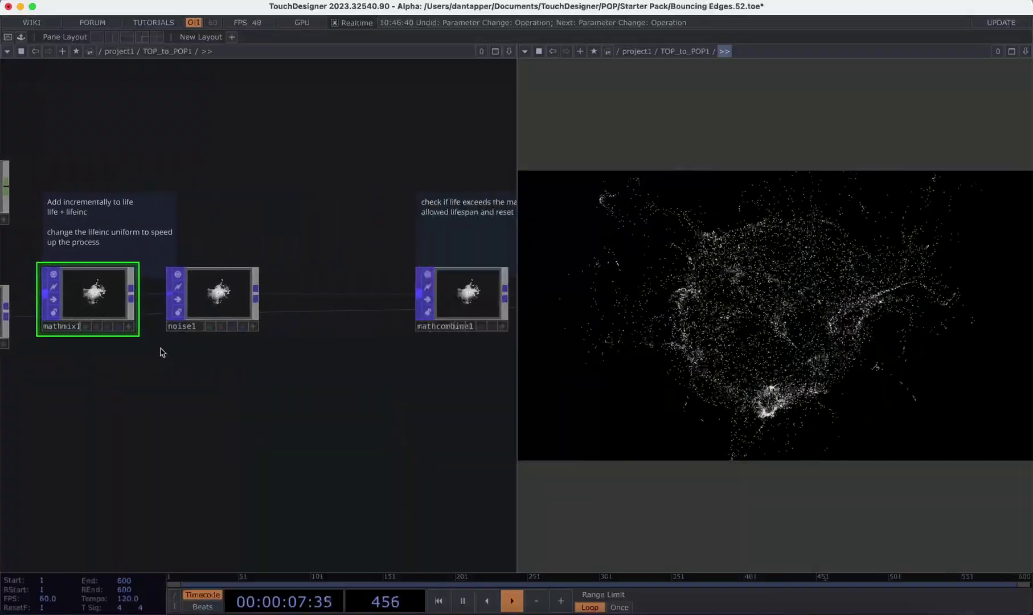
pyautogui.click(167, 302)
pyautogui.moveTo(306, 416); pyautogui.dragTo(245, 418)
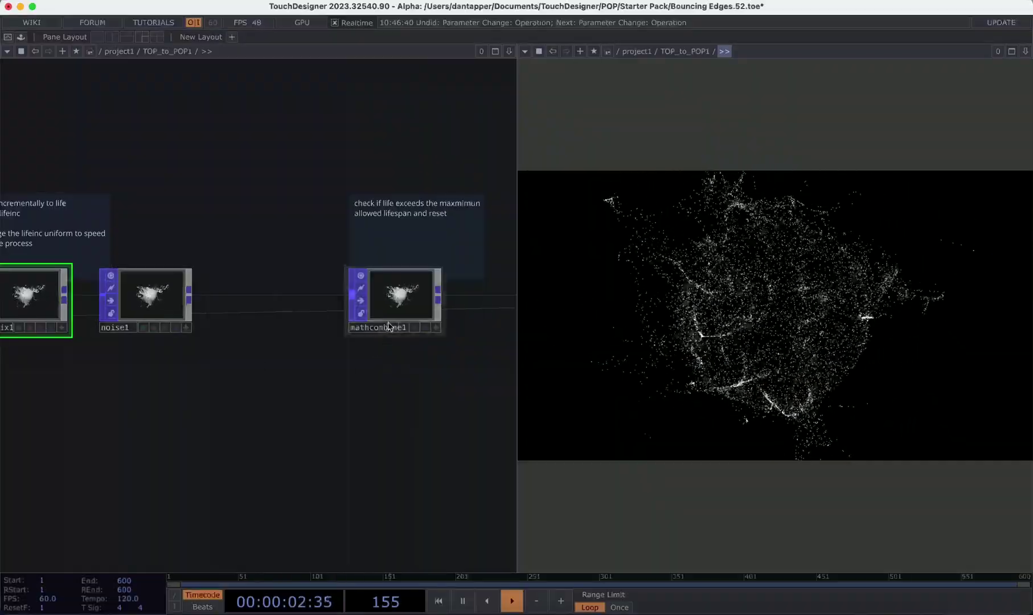
pyautogui.scroll(3, 322, 472)
pyautogui.hscroll(3, 322, 473)
pyautogui.click(341, 348)
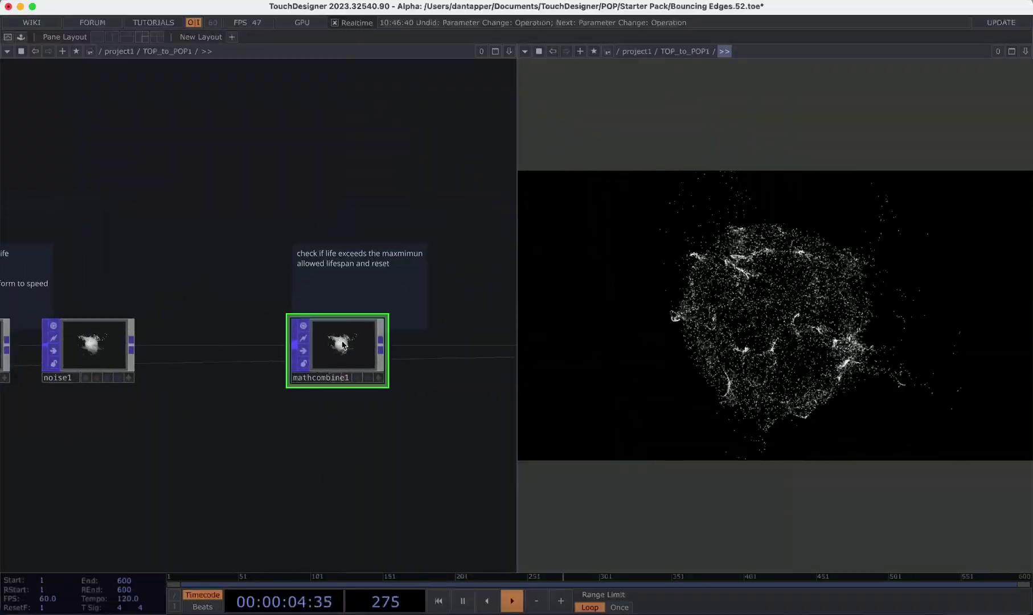
pyautogui.press('p')
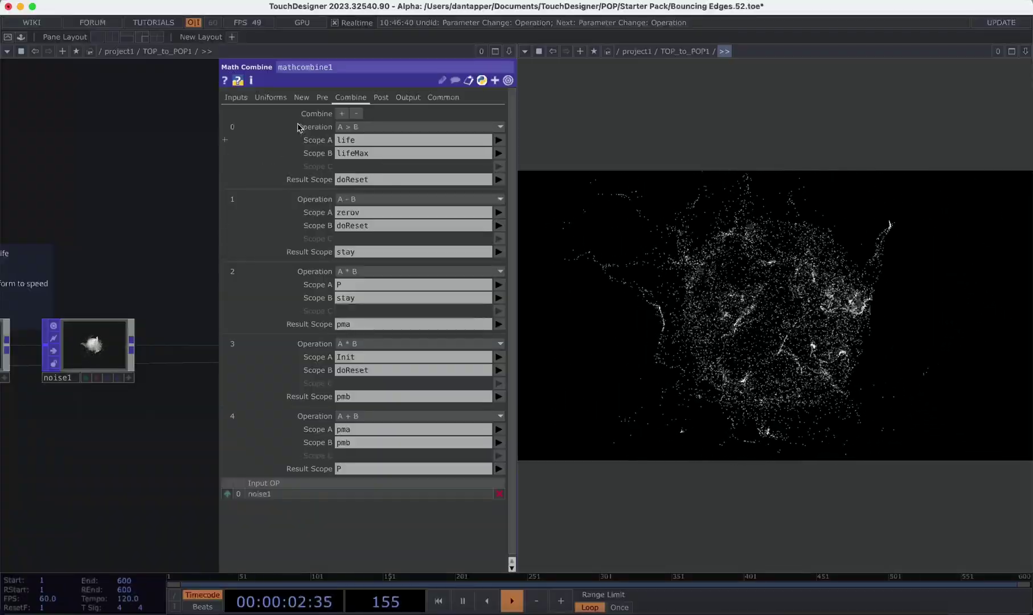
pyautogui.click(278, 100)
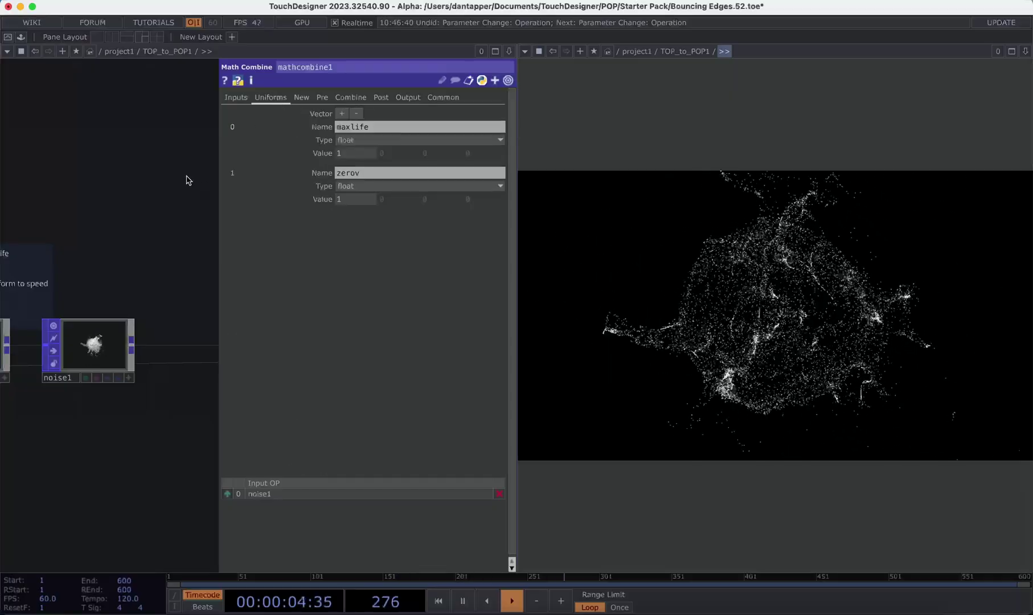
pyautogui.press('p')
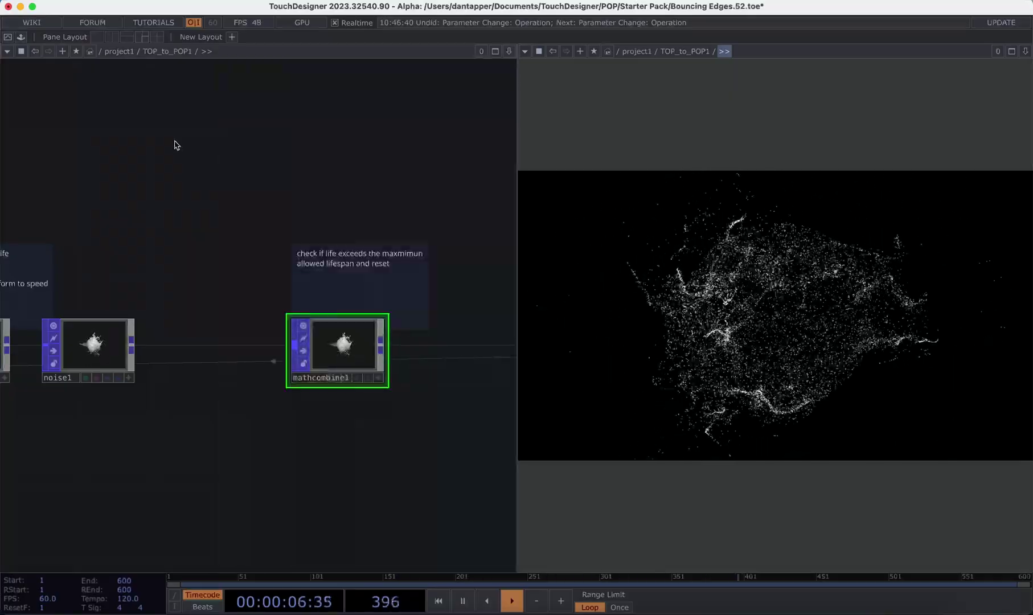
# Look at mathcombine2 and its note about resetting the maxlife boolean
pyautogui.moveTo(436, 180); pyautogui.dragTo(222, 179)
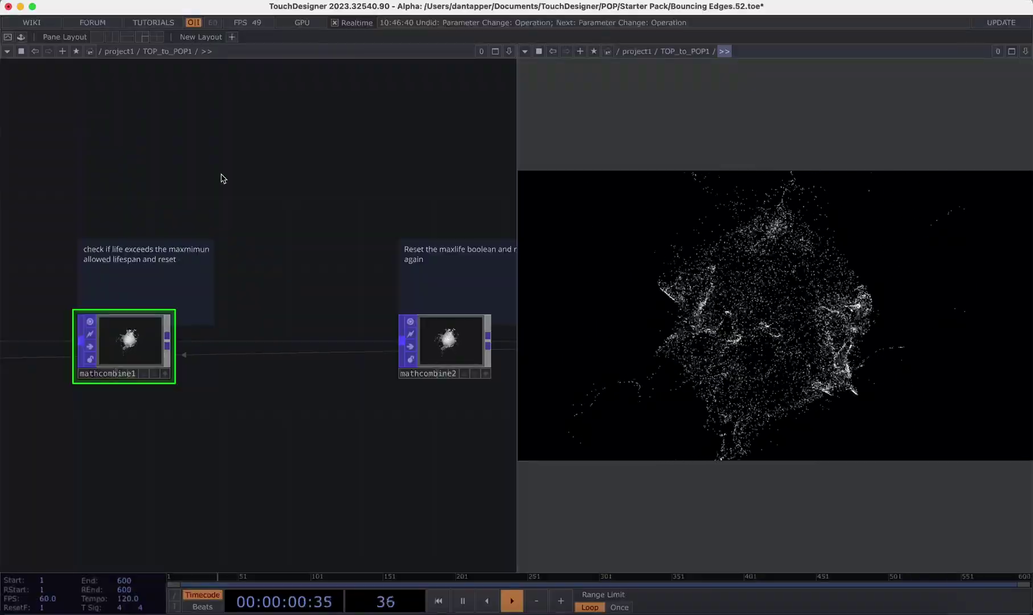
pyautogui.moveTo(323, 163); pyautogui.dragTo(169, 155)
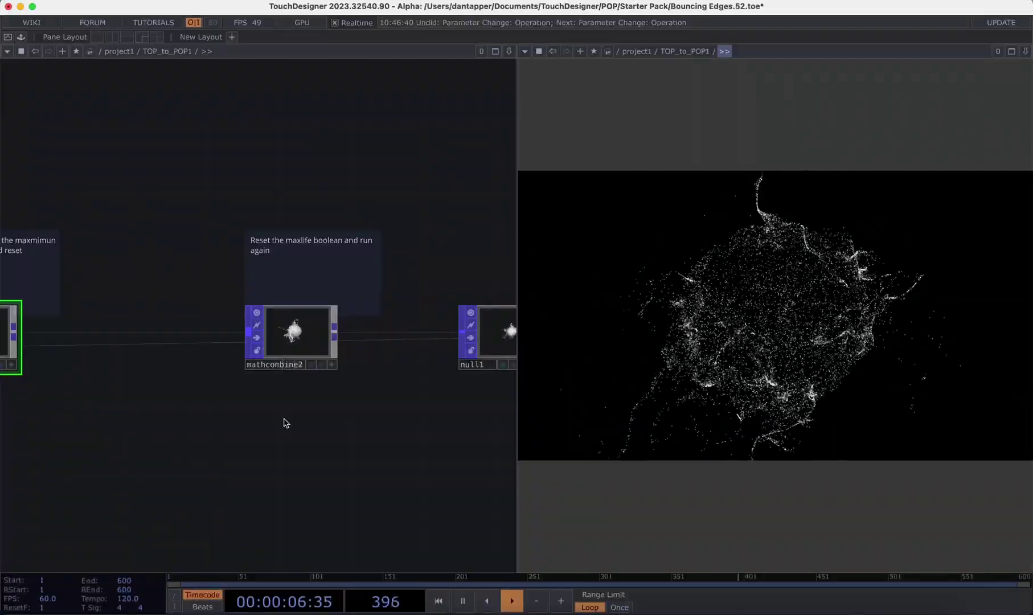
pyautogui.click(256, 339)
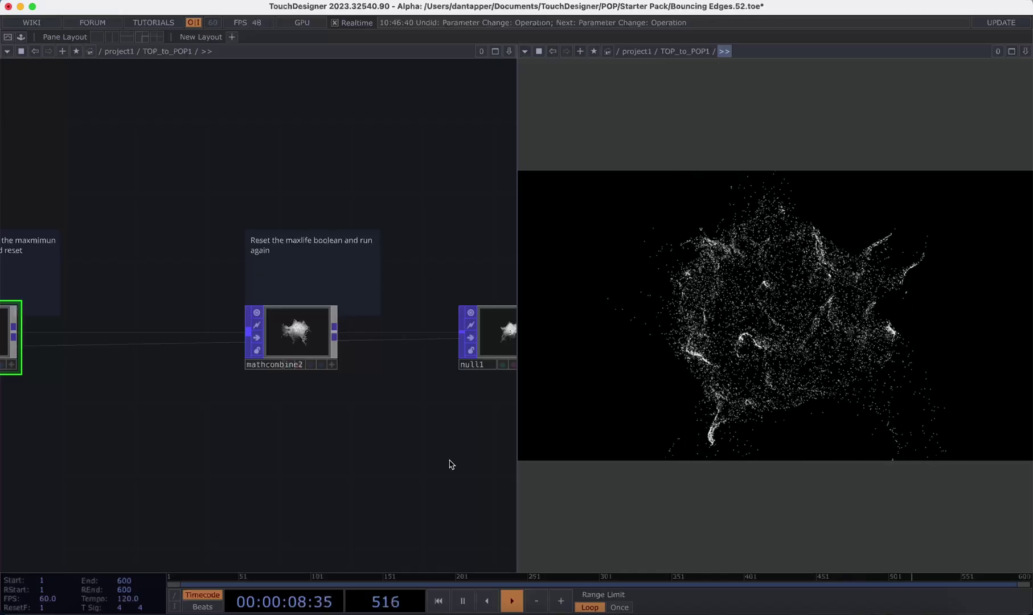
# Return to project1 and turn off cooking for the TOP_to_POP and TOP_to_POP1 components
pyautogui.scroll(-6, 450, 464)
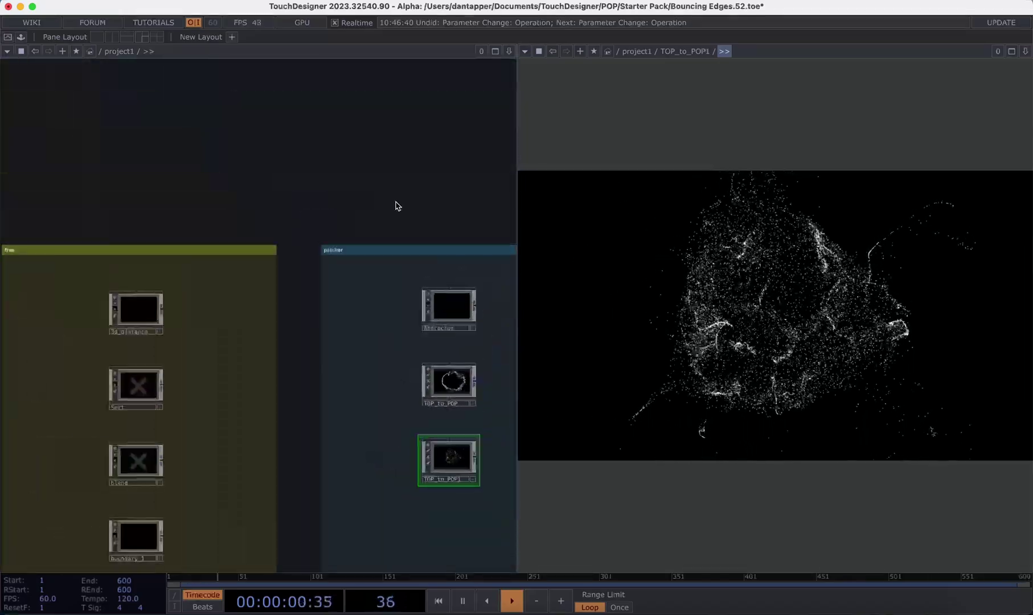
pyautogui.scroll(-5, 396, 206)
pyautogui.hscroll(8, 397, 206)
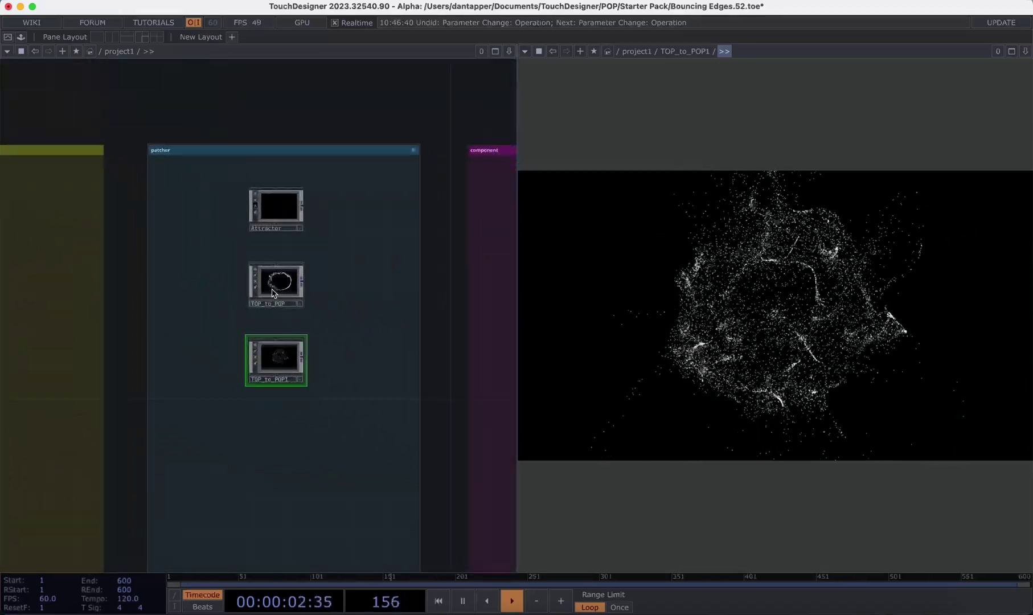
pyautogui.scroll(3, 268, 281)
pyautogui.click(248, 278)
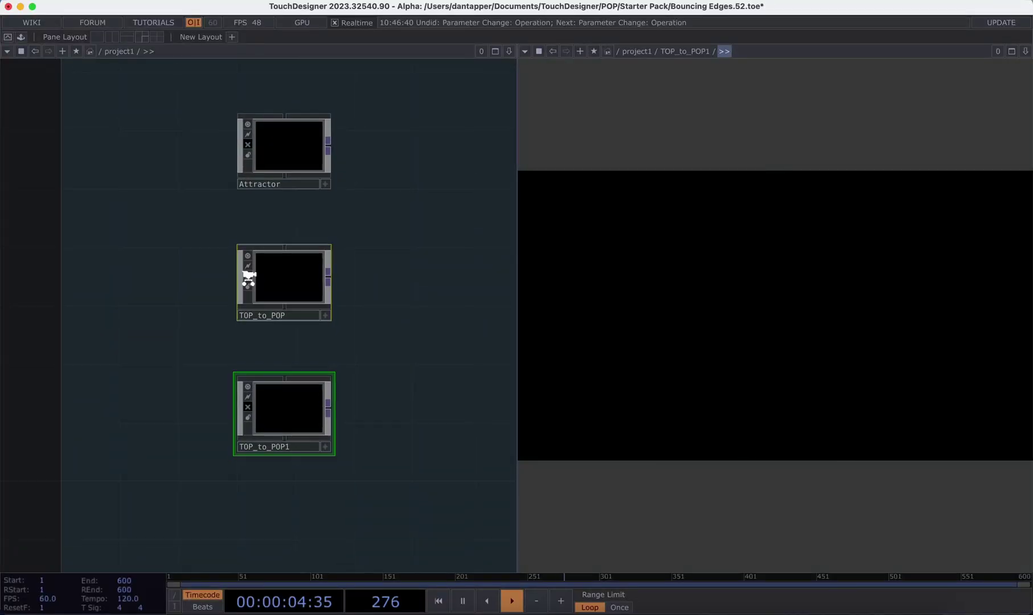
# Turn on cooking for Attractor_chain in the component group and show it in the Panel pane
pyautogui.scroll(-5, 248, 279)
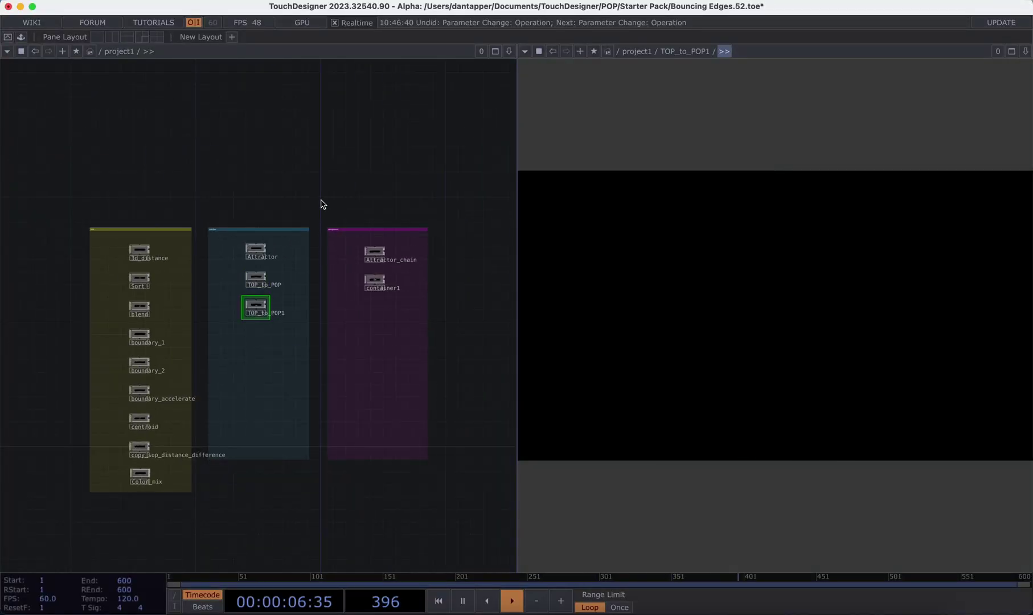
pyautogui.scroll(4, 412, 269)
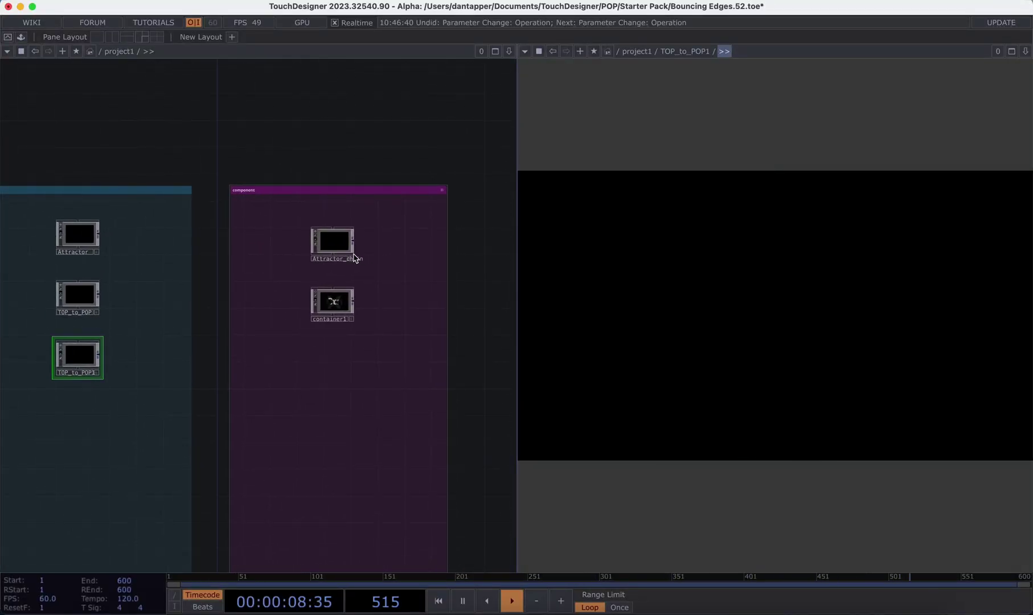
pyautogui.hscroll(-5, 302, 136)
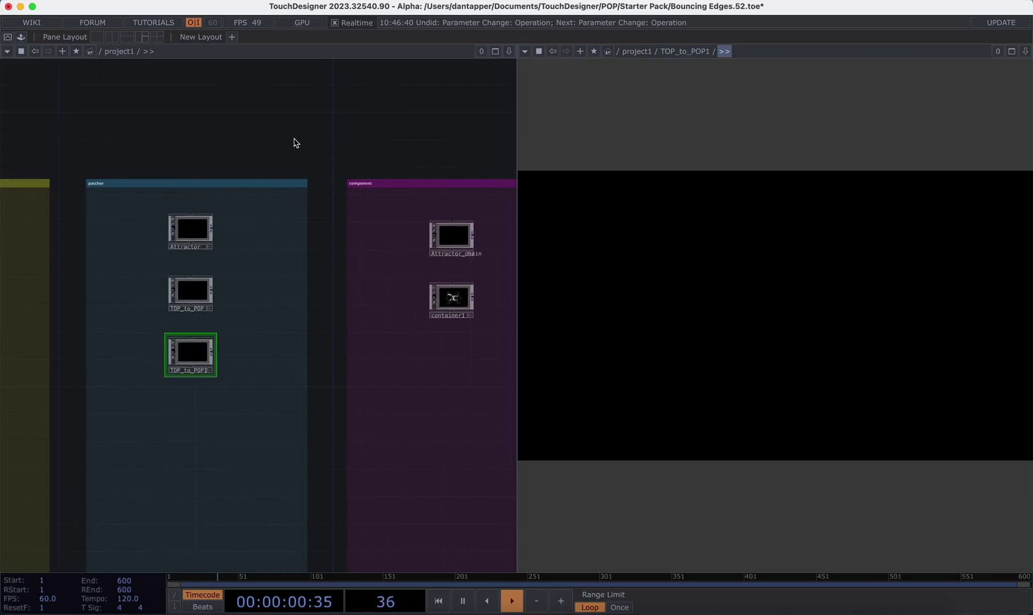
pyautogui.moveTo(384, 137); pyautogui.dragTo(265, 136)
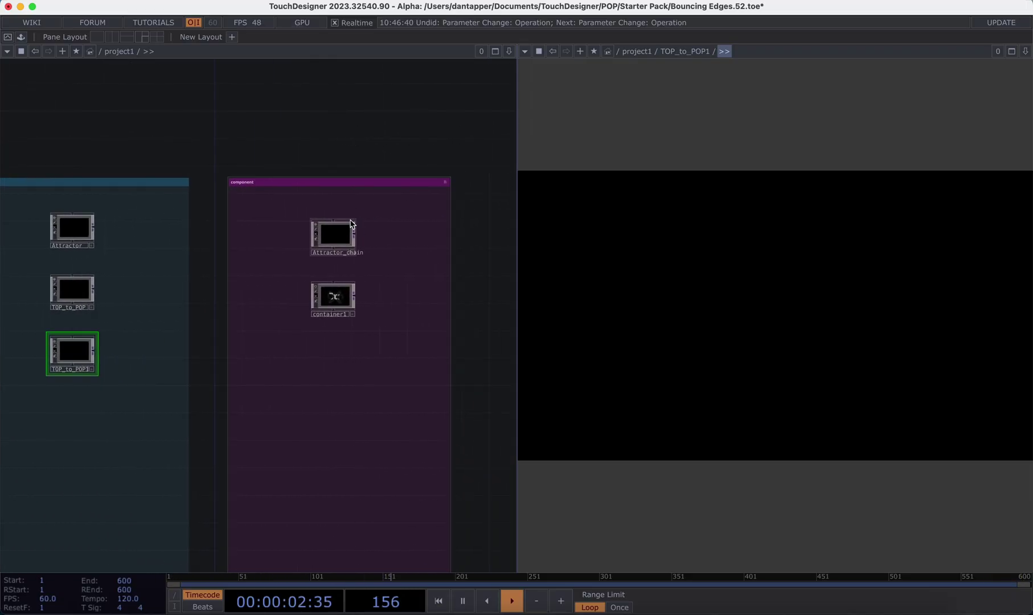
pyautogui.scroll(5, 346, 224)
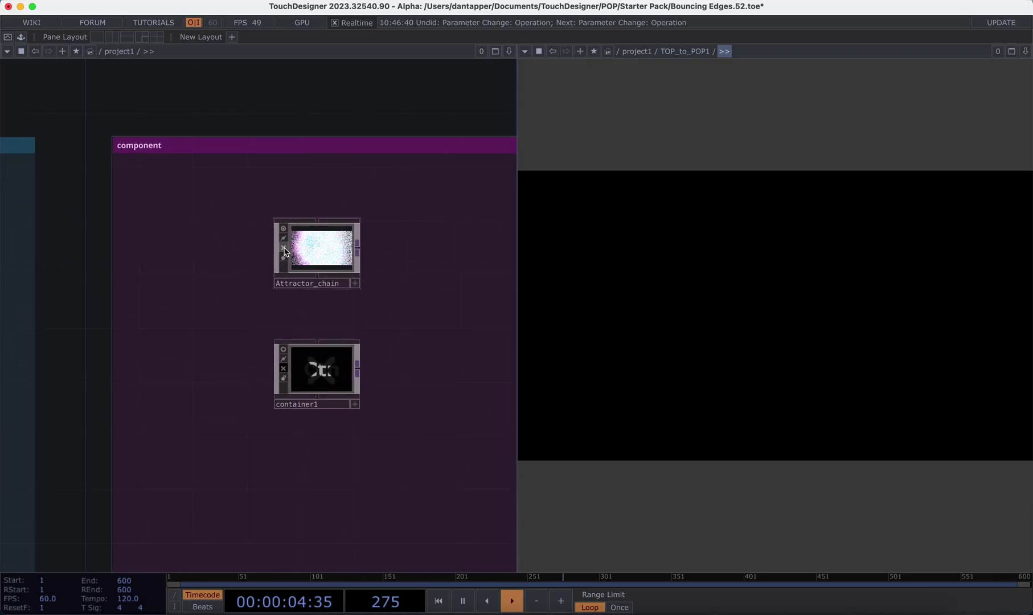
pyautogui.moveTo(312, 256); pyautogui.dragTo(667, 84)
pyautogui.moveTo(730, 49); pyautogui.dragTo(731, 51)
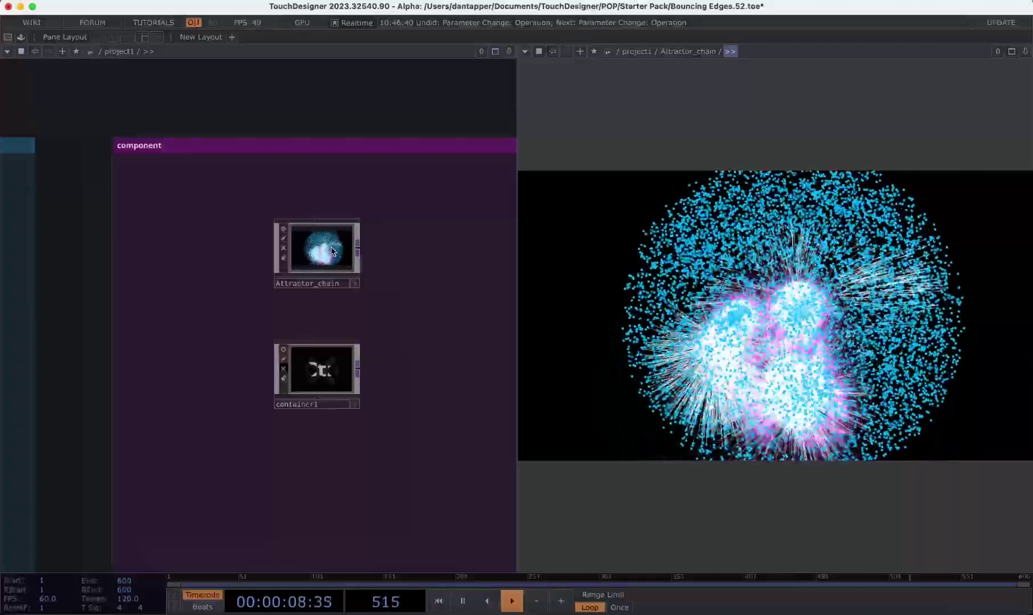
# Open Attractor_chain's network and try moving the A2 node above A1 and A3
pyautogui.press('i')
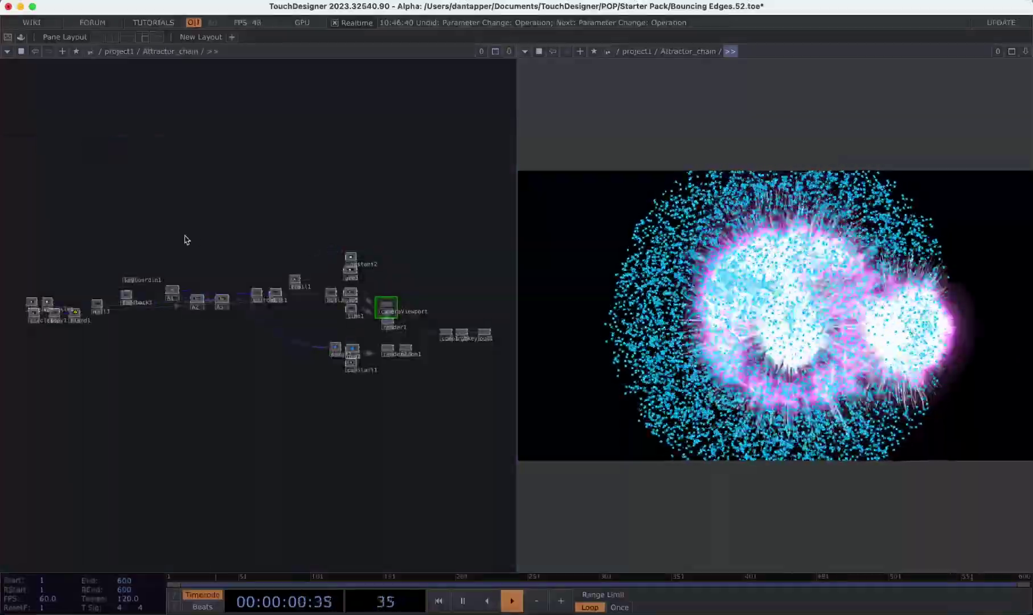
pyautogui.moveTo(185, 237); pyautogui.dragTo(286, 267)
pyautogui.scroll(10, 326, 306)
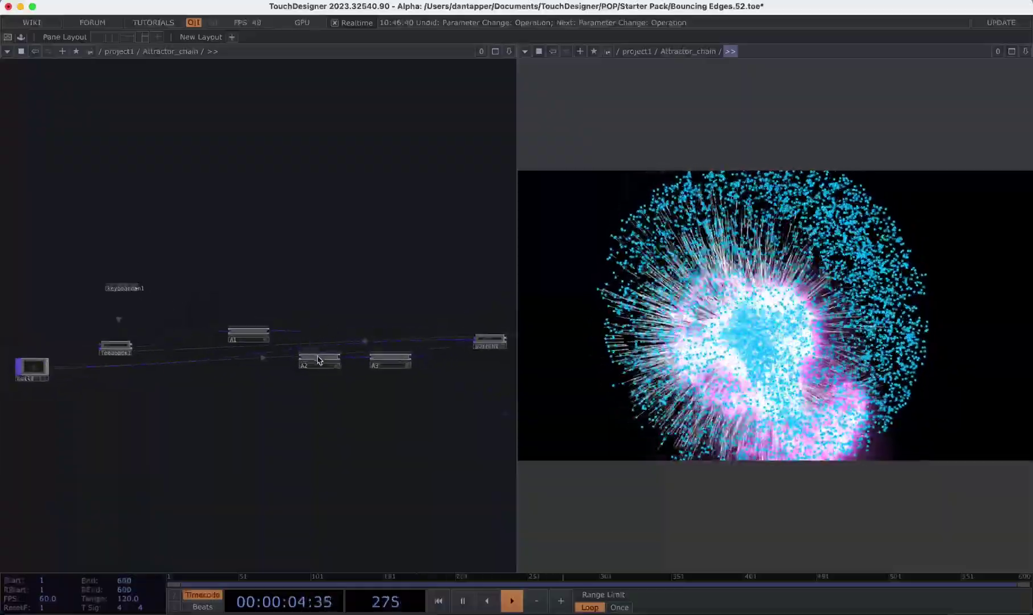
pyautogui.moveTo(319, 357); pyautogui.dragTo(319, 305)
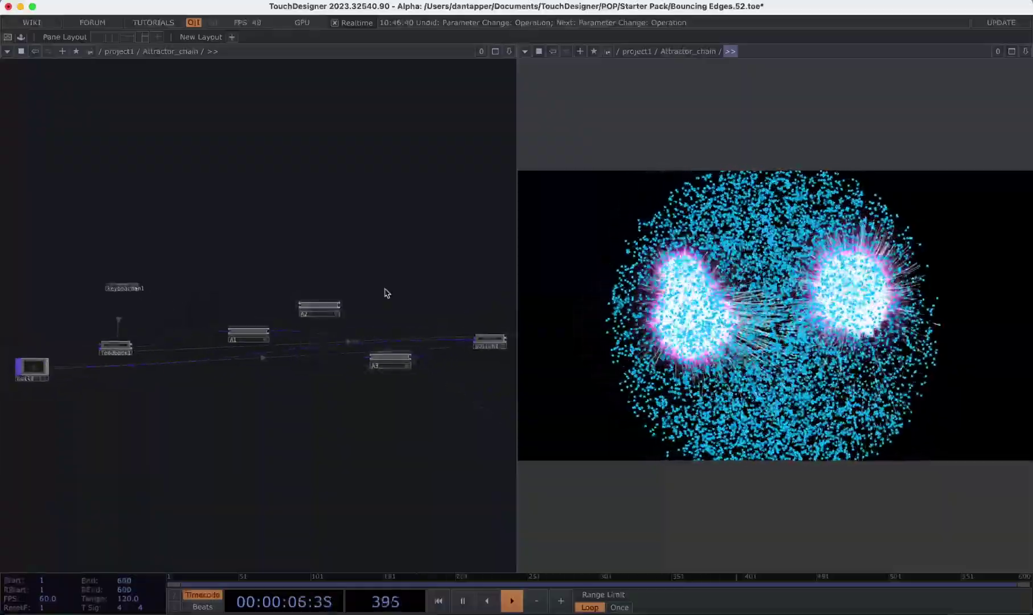
pyautogui.hotkey('ctrl', 'z')
# Examine the nodes downstream of the A1, A2 and A3 attractors, up to the merge1 node
pyautogui.moveTo(347, 245); pyautogui.dragTo(324, 193)
pyautogui.scroll(-3, 324, 193)
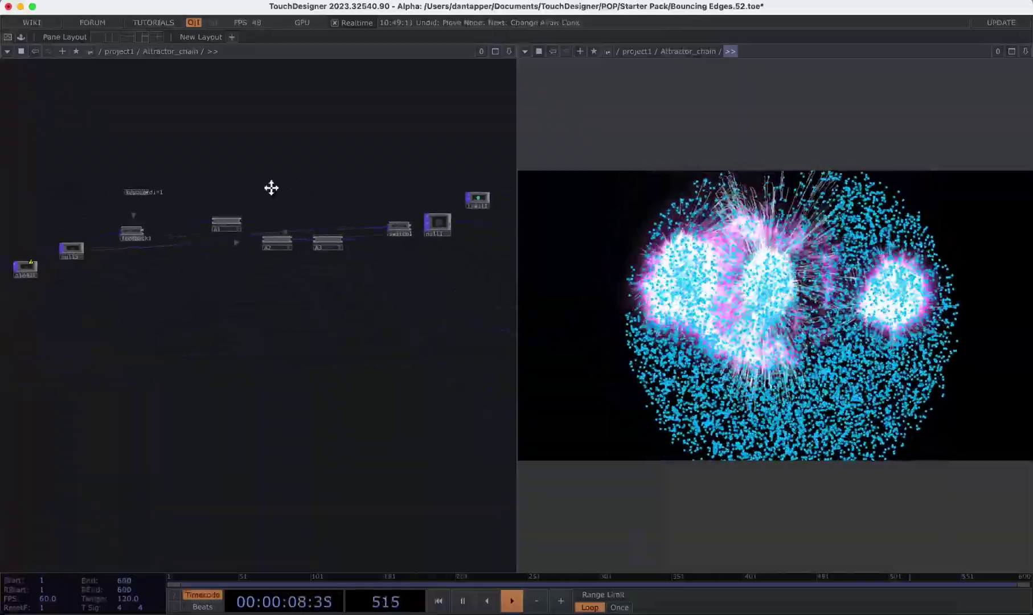
pyautogui.hscroll(5, 271, 188)
pyautogui.scroll(15, 411, 329)
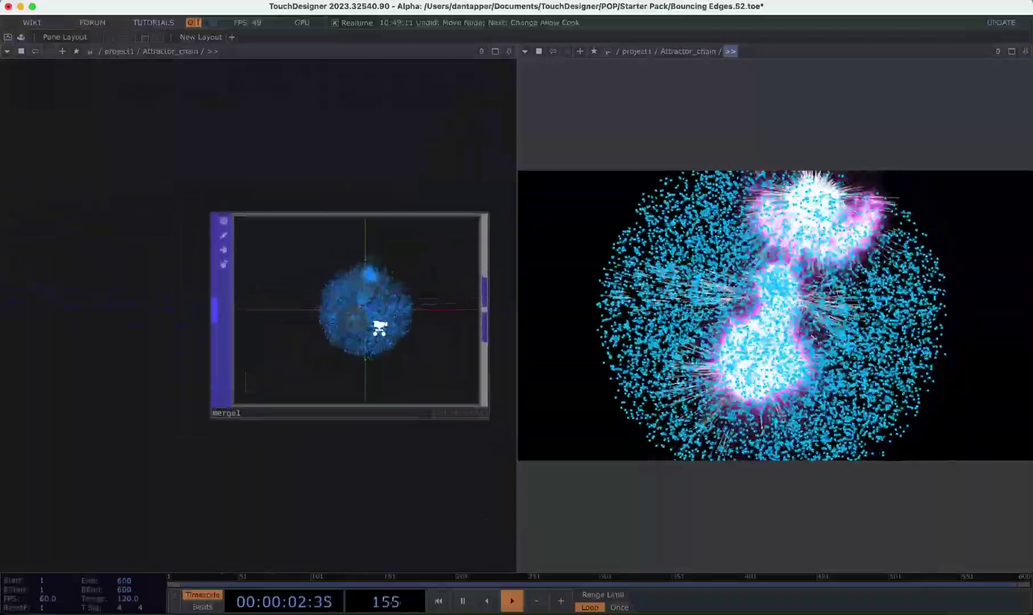
# Inspect the merge1 output up close and check the parameters of the blend1 node at the start of the network
pyautogui.scroll(5, 380, 329)
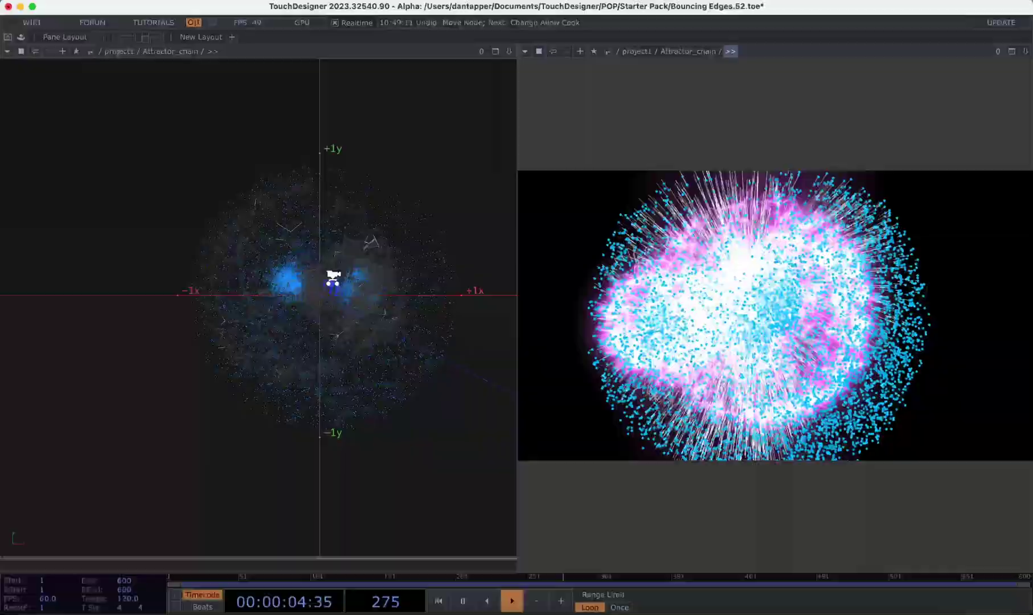
pyautogui.scroll(-10, 334, 279)
pyautogui.scroll(-10, 352, 359)
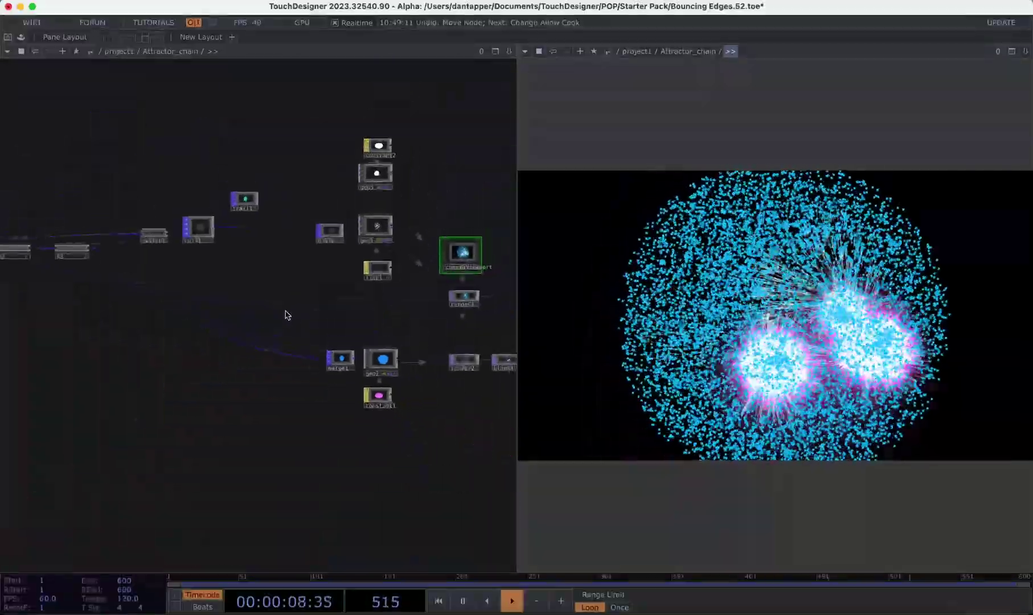
pyautogui.moveTo(287, 315); pyautogui.dragTo(462, 353)
pyautogui.moveTo(256, 260); pyautogui.dragTo(535, 249)
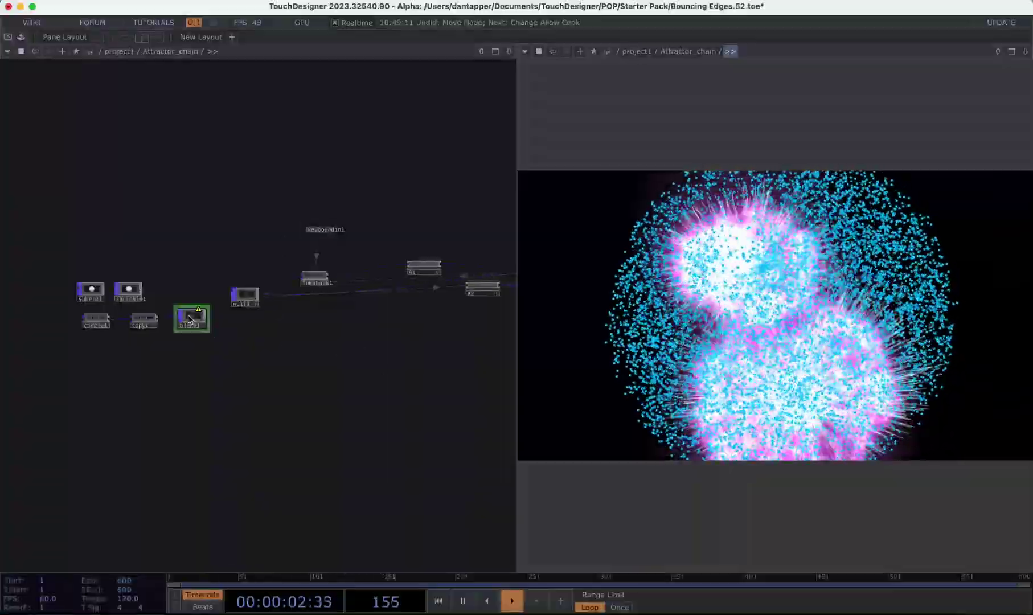
pyautogui.press('p')
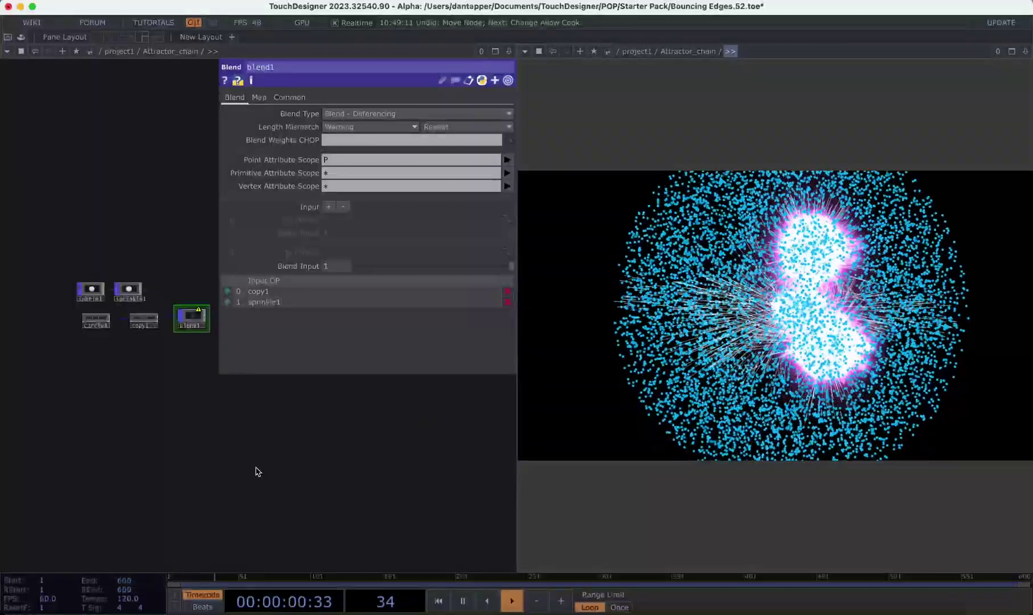
pyautogui.press('p')
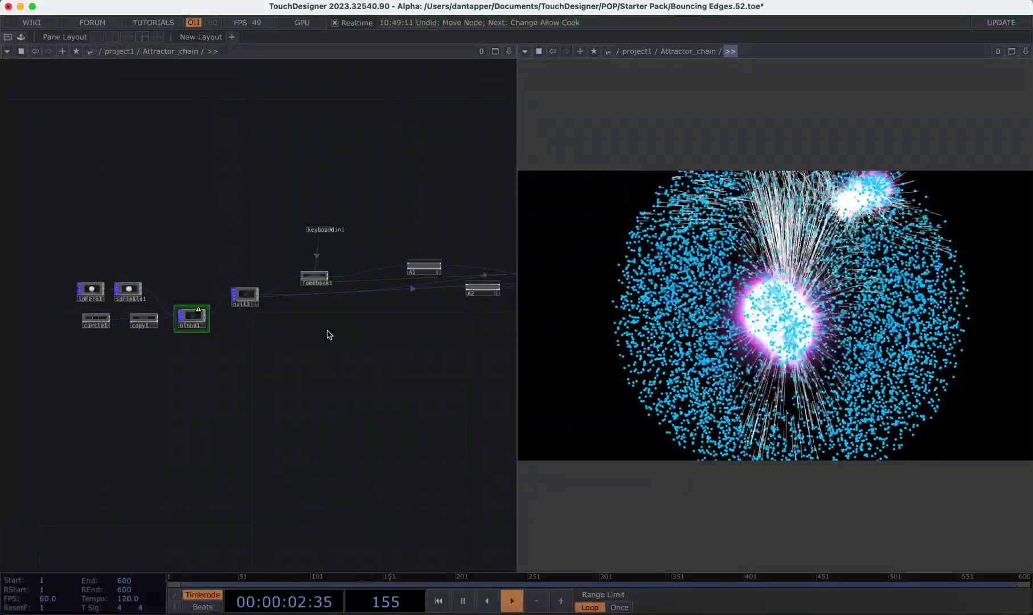
# Trace the chain past A1, A2 and A3 to switch1 and check its Index and blending parameters
pyautogui.moveTo(328, 335)
pyautogui.mouseDown()
pyautogui.moveTo(286, 354)
pyautogui.moveTo(330, 328)
pyautogui.mouseUp()
pyautogui.scroll(5, 330, 327)
pyautogui.moveTo(427, 169); pyautogui.dragTo(147, 169)
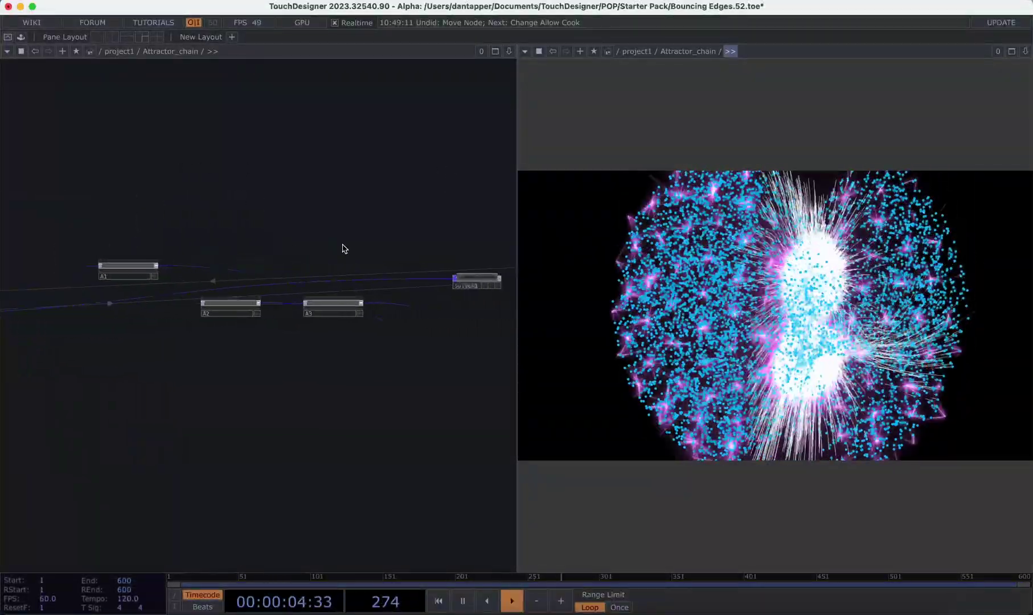
pyautogui.moveTo(374, 226); pyautogui.dragTo(162, 229)
pyautogui.scroll(5, 337, 307)
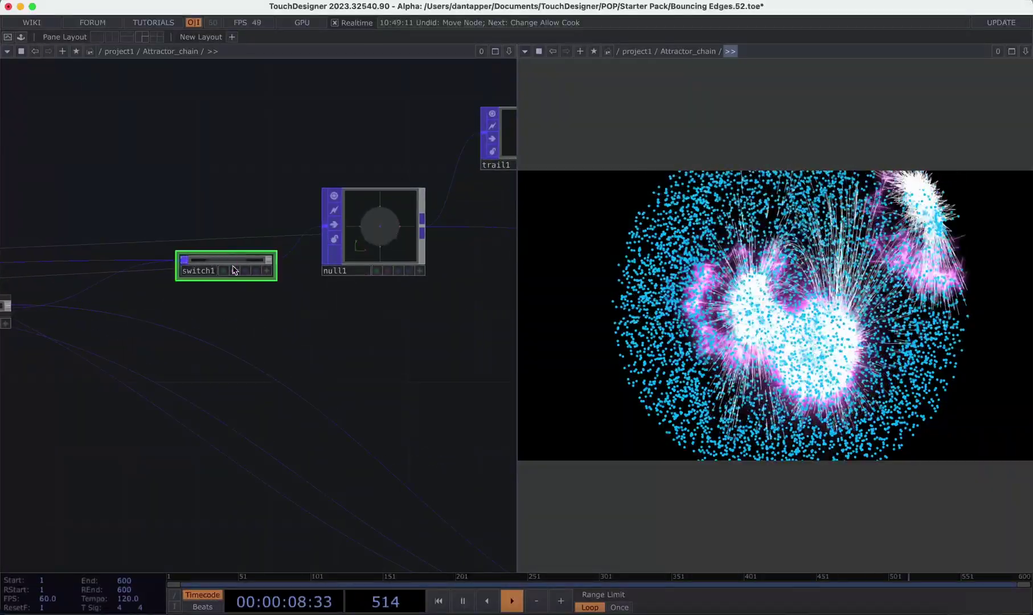
pyautogui.press('p')
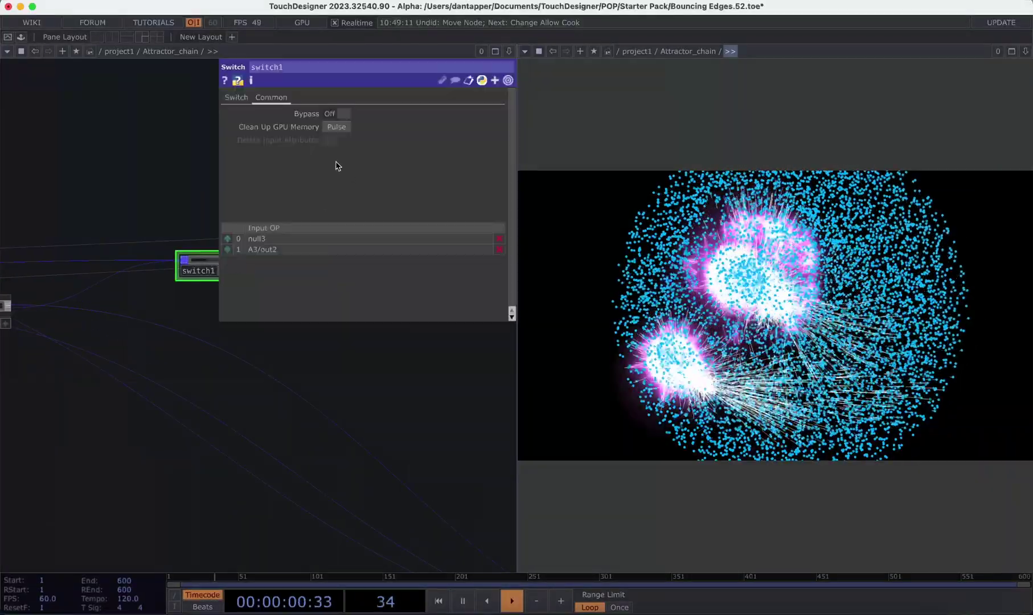
pyautogui.click(237, 101)
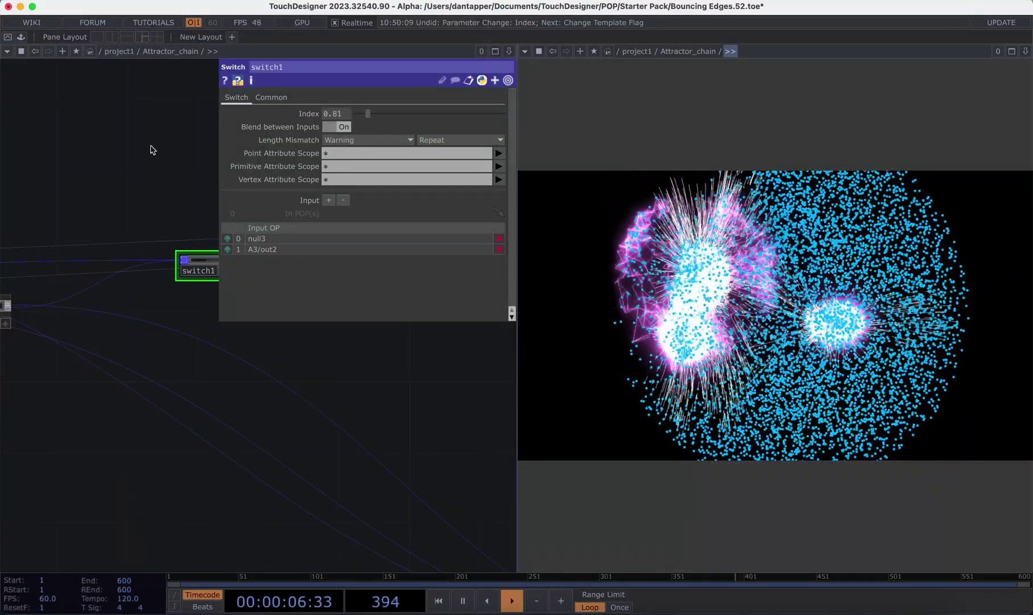
pyautogui.press('p')
# Inspect the trail1 output in 3D and follow the branches to the geometry and render nodes
pyautogui.scroll(-5, 286, 306)
pyautogui.moveTo(360, 318); pyautogui.dragTo(289, 319)
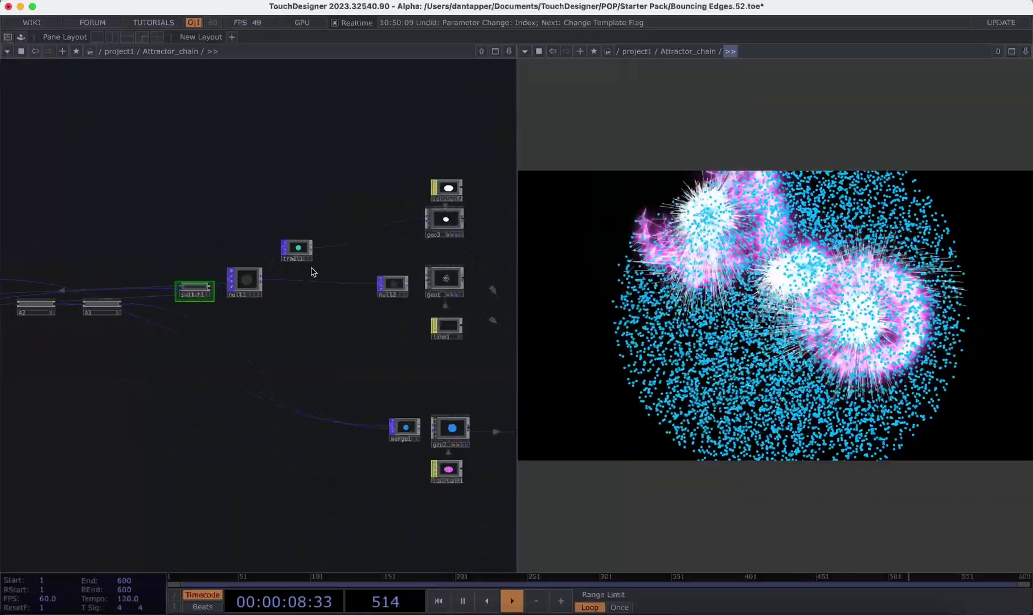
pyautogui.scroll(10, 311, 271)
pyautogui.scroll(-3, 294, 241)
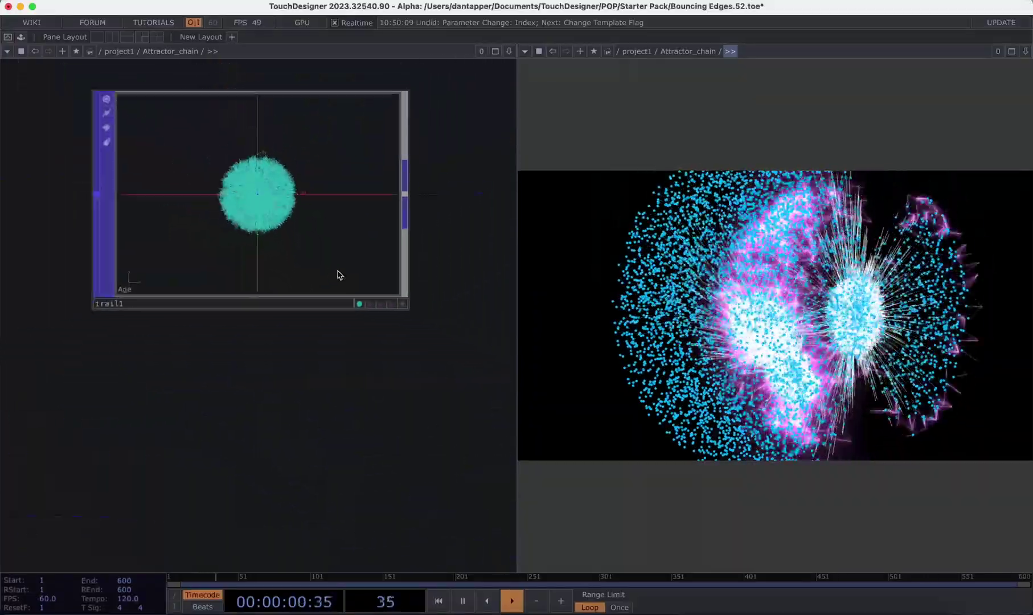
pyautogui.scroll(-3, 339, 275)
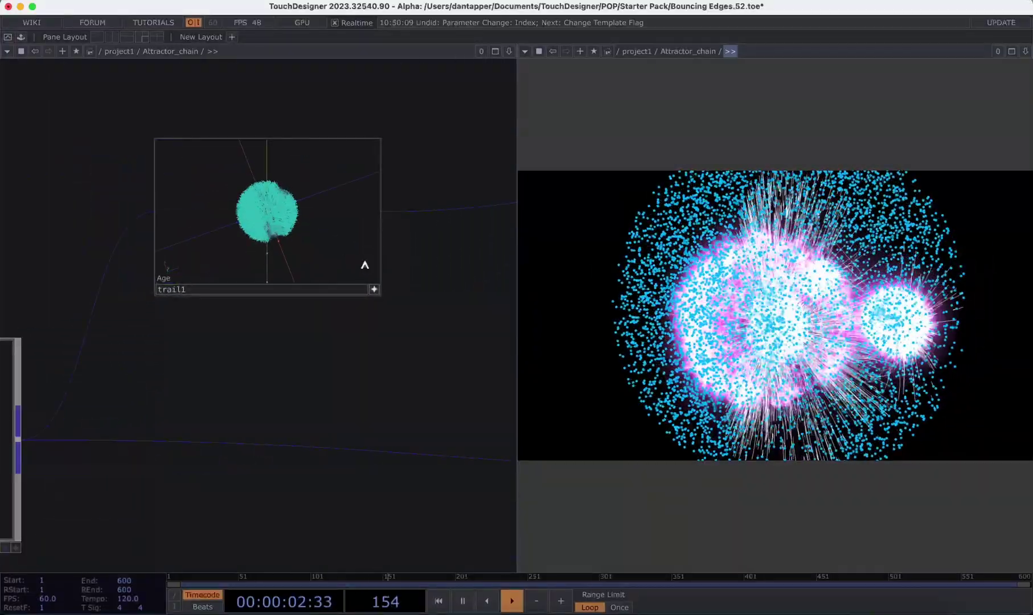
pyautogui.scroll(-5, 417, 344)
pyautogui.moveTo(417, 348); pyautogui.dragTo(162, 244)
pyautogui.moveTo(300, 492); pyautogui.dragTo(256, 433)
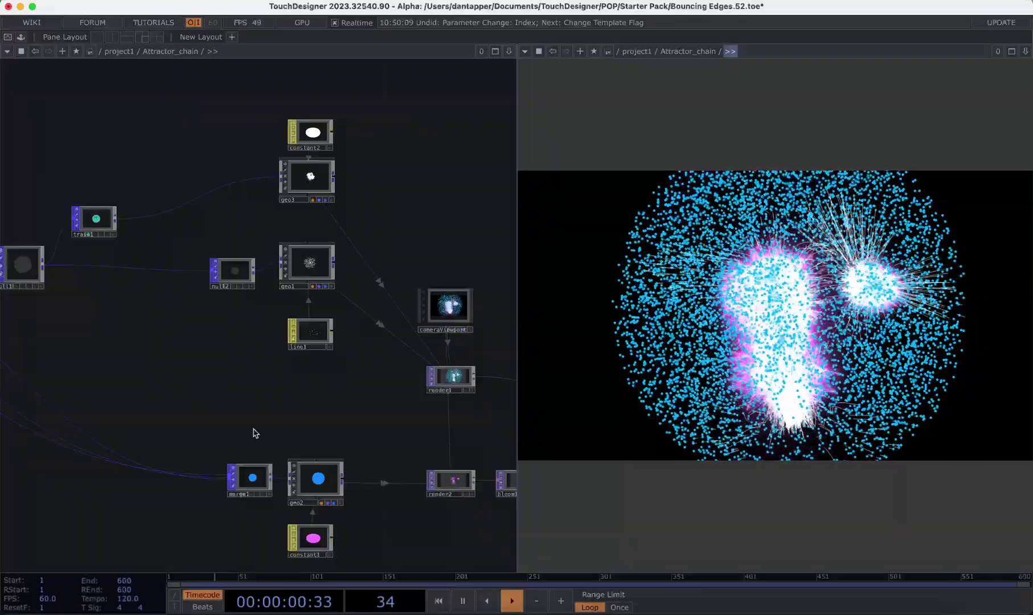
# Return to project1, switch cooking from Attractor_chain to container1, show container1 in the Panel pane and open its network
pyautogui.scroll(-15, 353, 431)
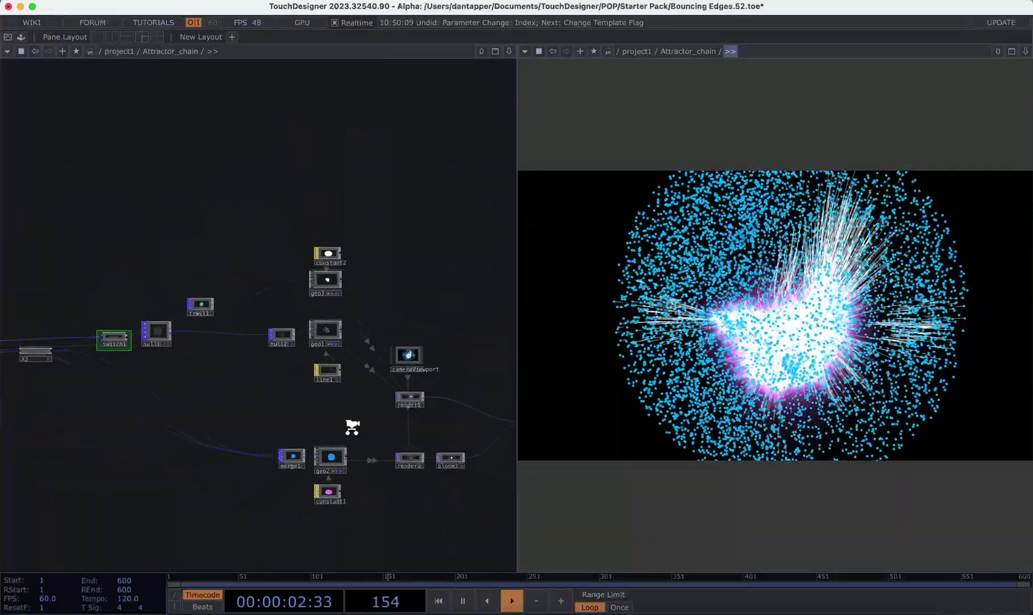
pyautogui.scroll(-15, 380, 497)
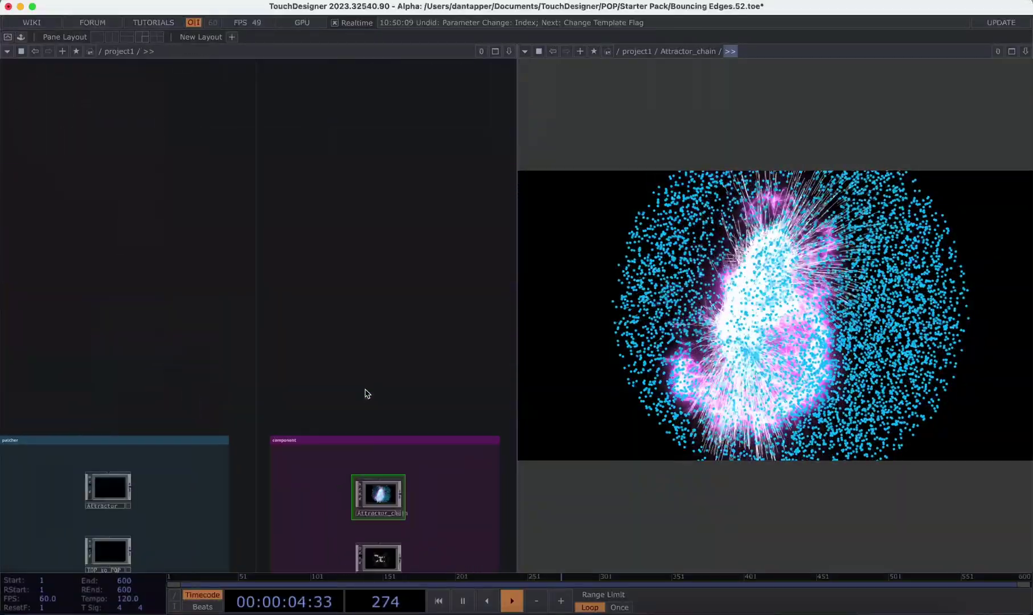
pyautogui.moveTo(364, 389); pyautogui.dragTo(351, 313)
pyautogui.scroll(4, 358, 456)
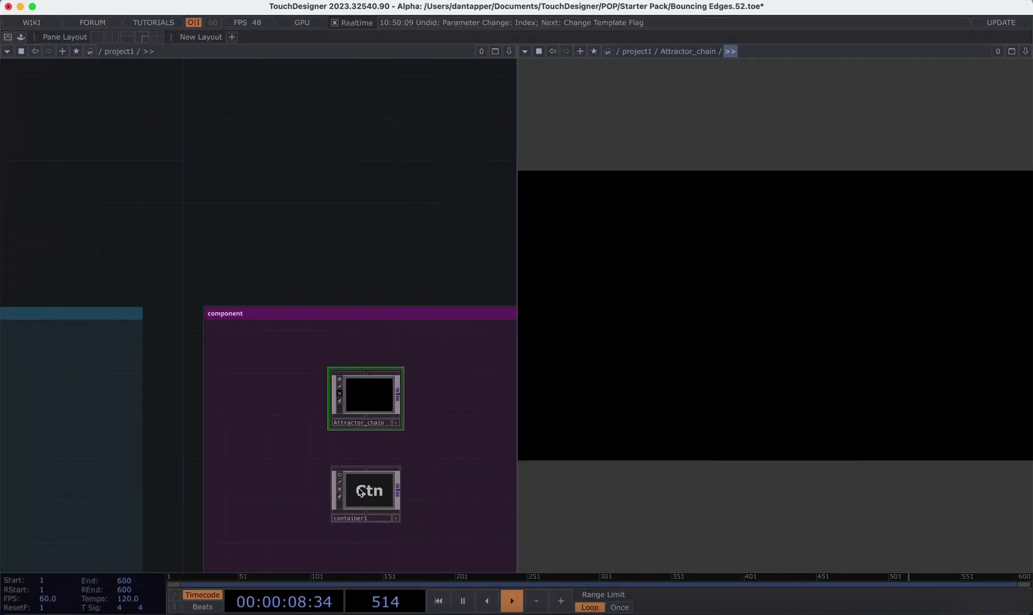
pyautogui.moveTo(374, 478); pyautogui.dragTo(392, 484)
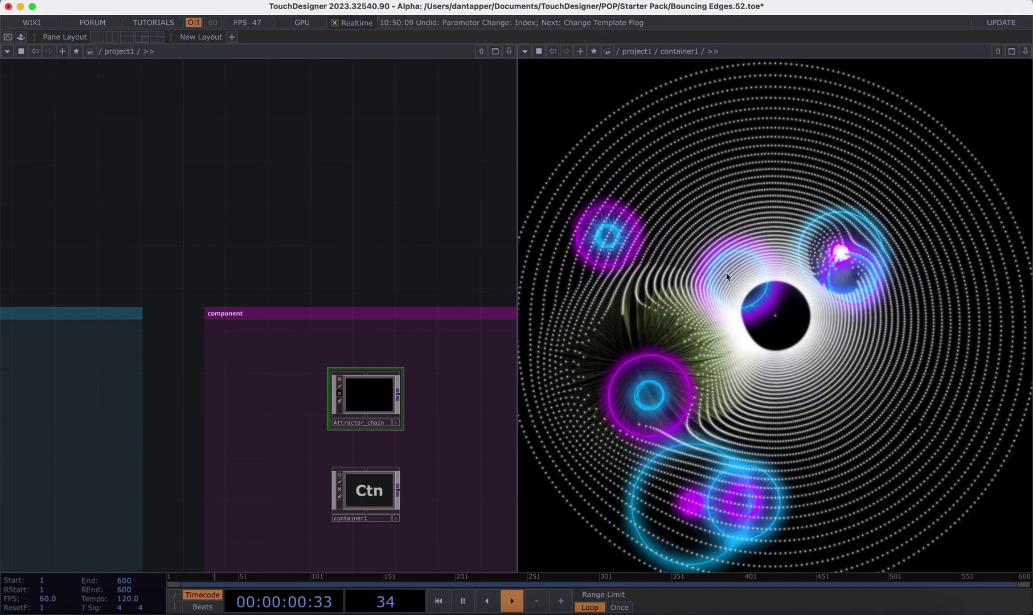
pyautogui.doubleClick(376, 495)
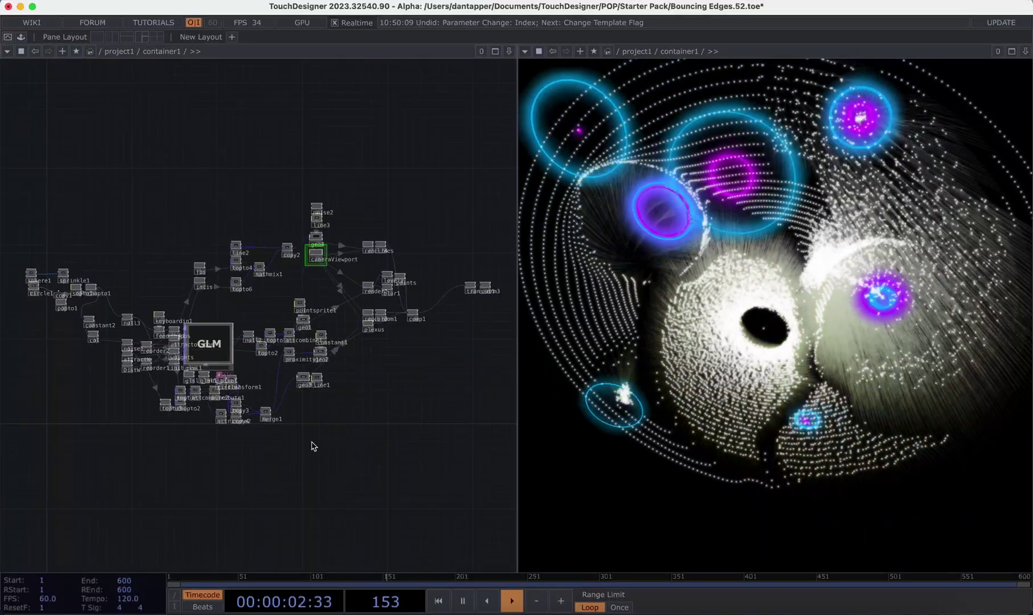
# Survey container1's network around the GLSL node and check the parameters of geo1
pyautogui.moveTo(153, 353); pyautogui.dragTo(209, 356, button='middle')
pyautogui.scroll(5, 210, 356)
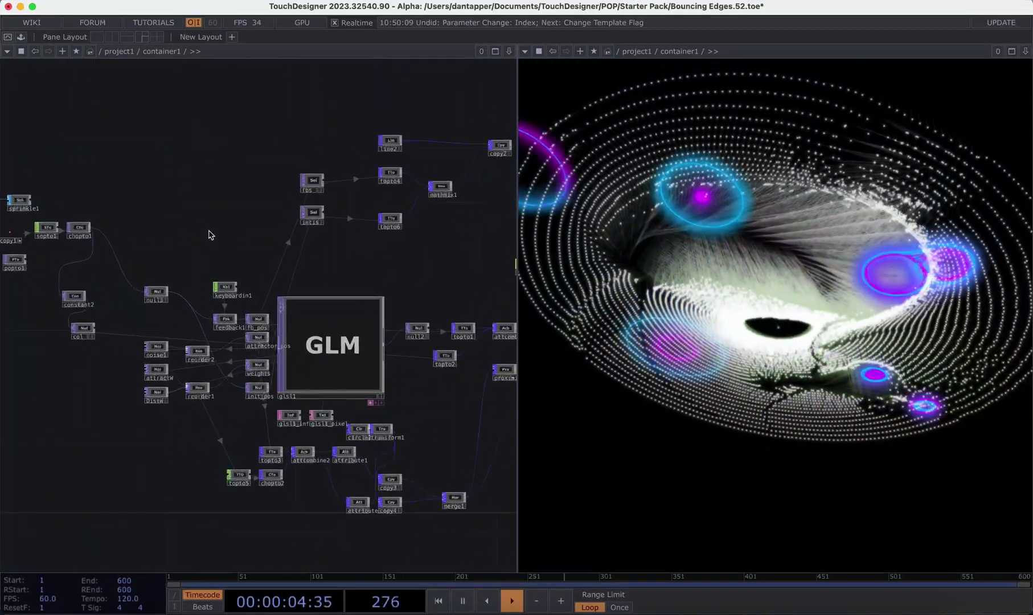
pyautogui.scroll(-5, 209, 224)
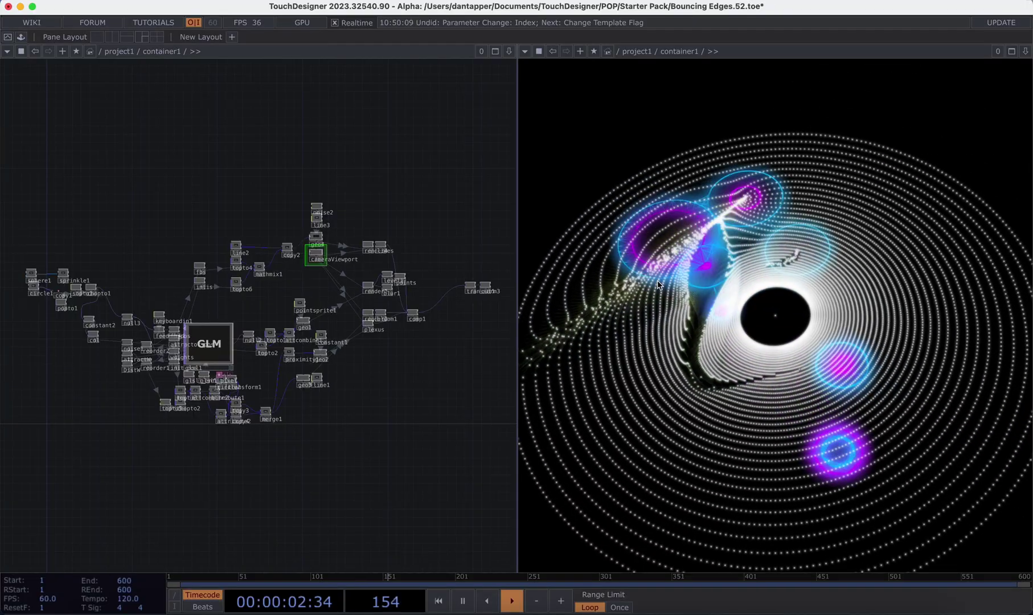
pyautogui.scroll(5, 265, 351)
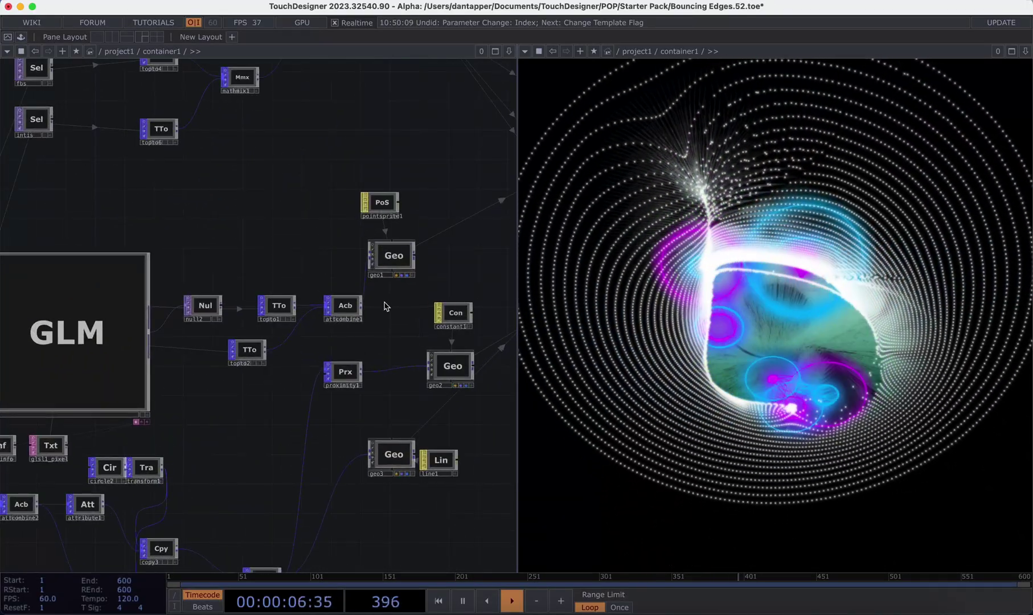
pyautogui.click(406, 267)
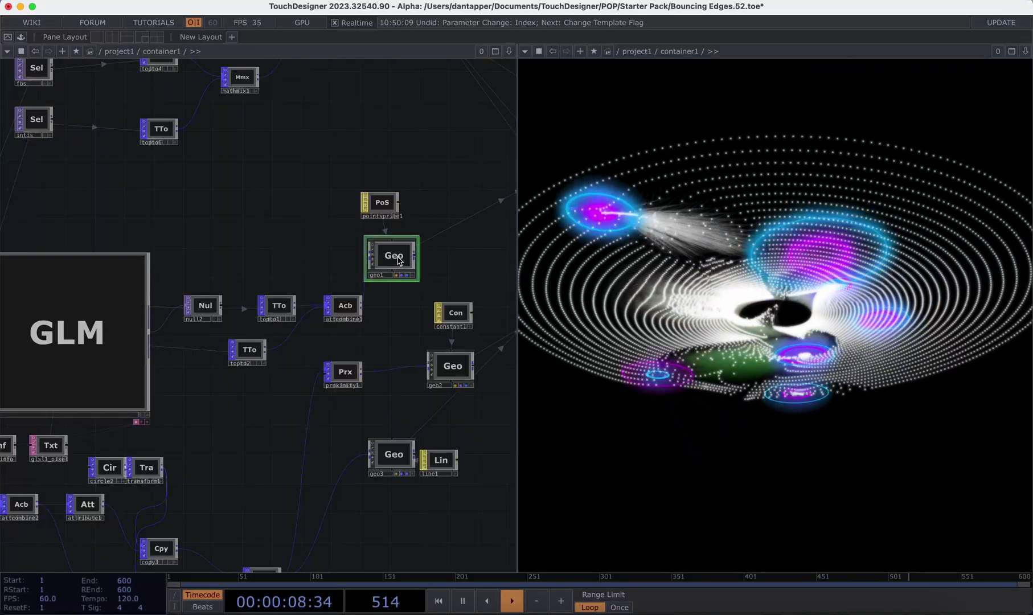
pyautogui.press('p')
pyautogui.press('p')
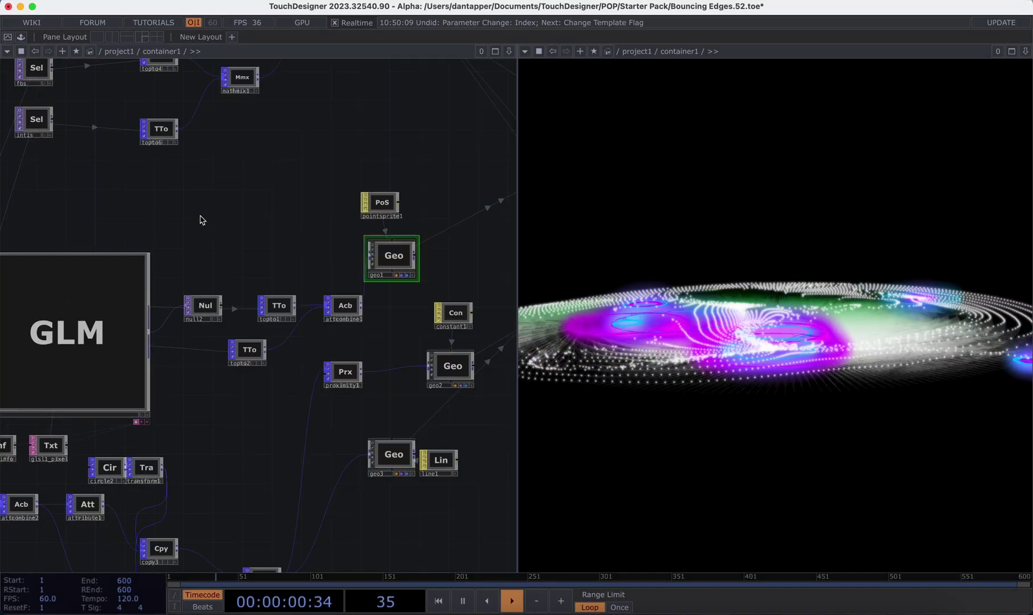
# Preview the geo1 and geo2 geometry in their node viewers
pyautogui.click(371, 251)
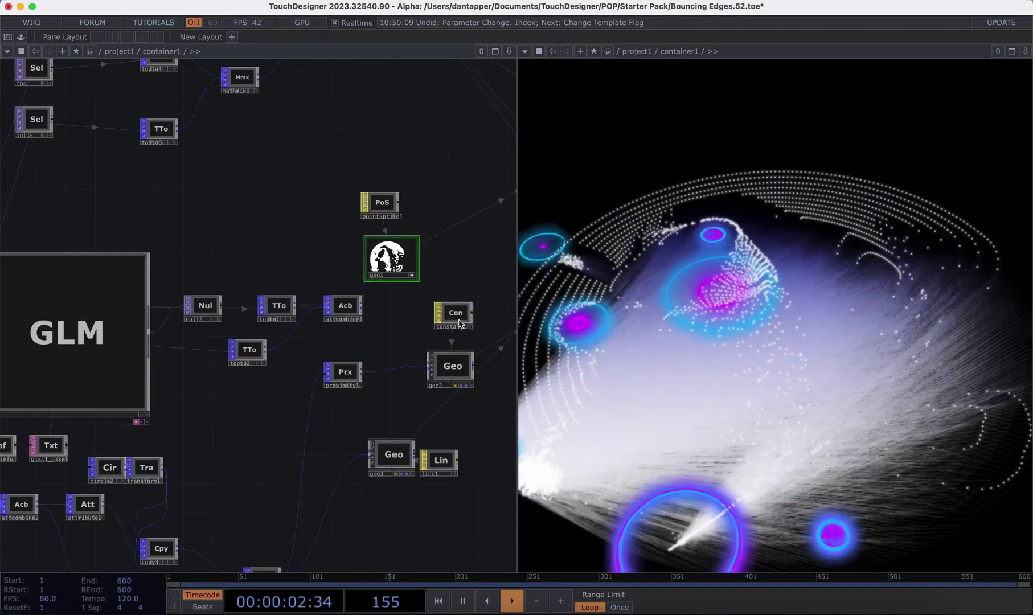
pyautogui.click(448, 381)
pyautogui.press('v')
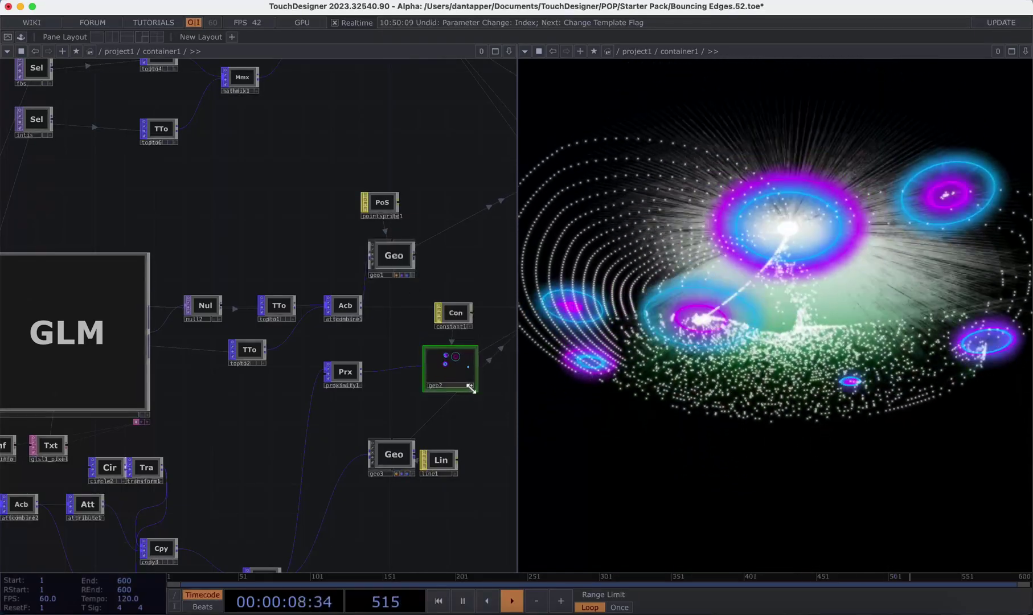
pyautogui.press('v')
pyautogui.scroll(-8, 253, 245)
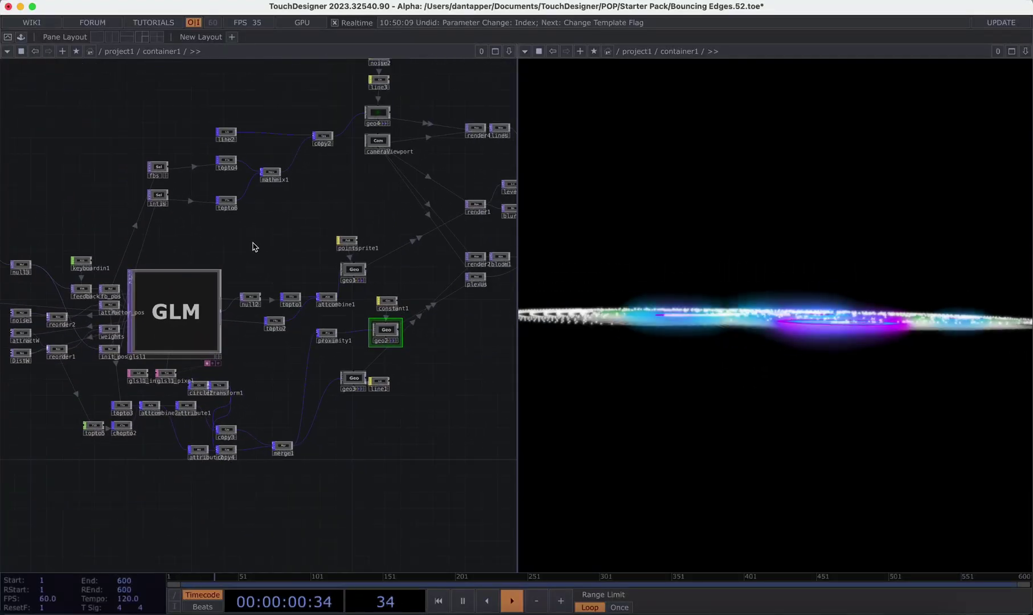
# Look up the GLSL operators in the POP family with the filter "g", without creating any
pyautogui.scroll(5, 228, 299)
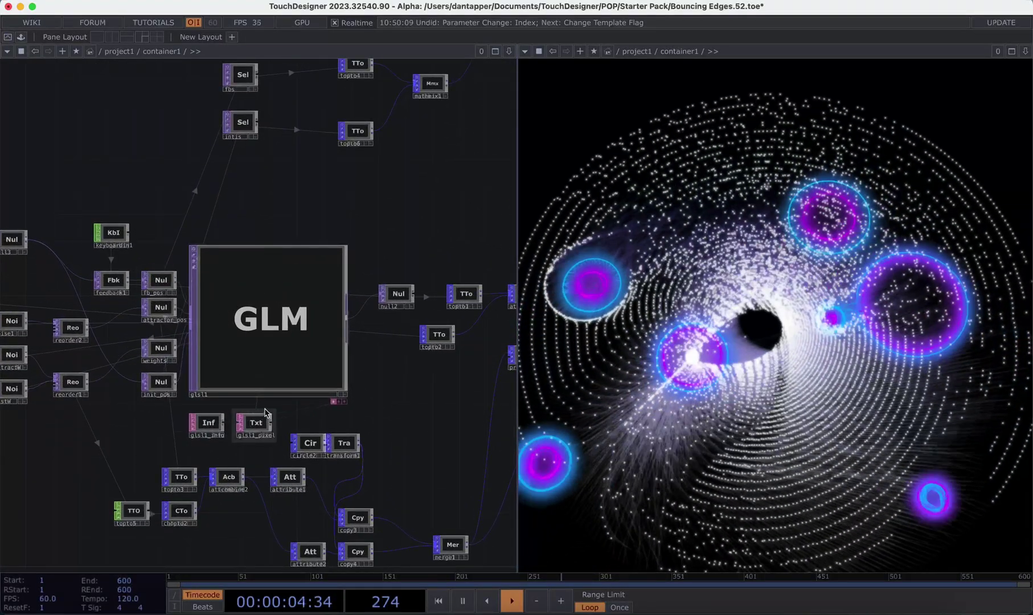
pyautogui.press('Tab')
pyautogui.write('g')
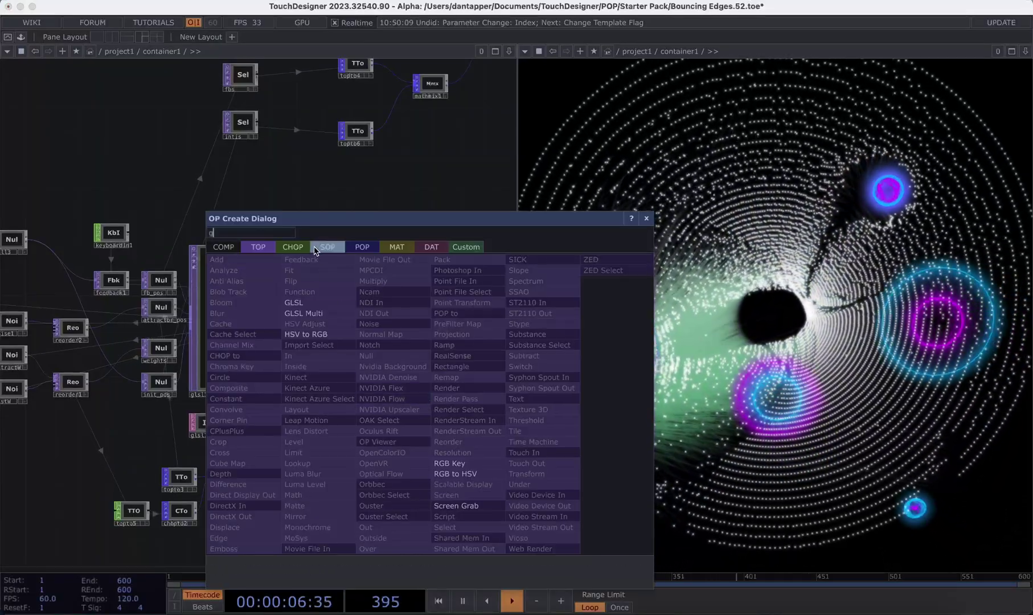
pyautogui.click(363, 247)
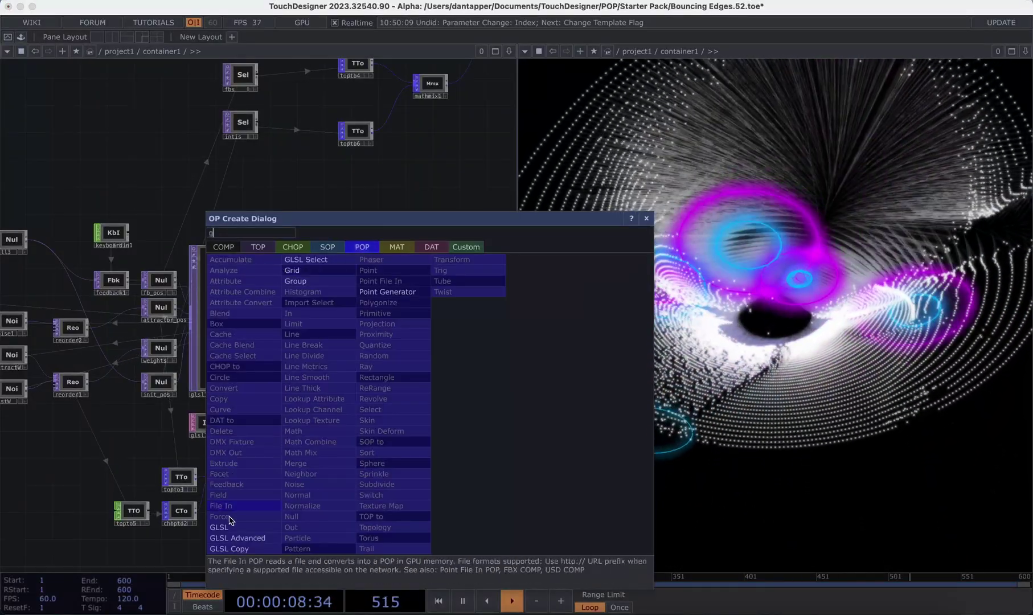
pyautogui.press('Escape')
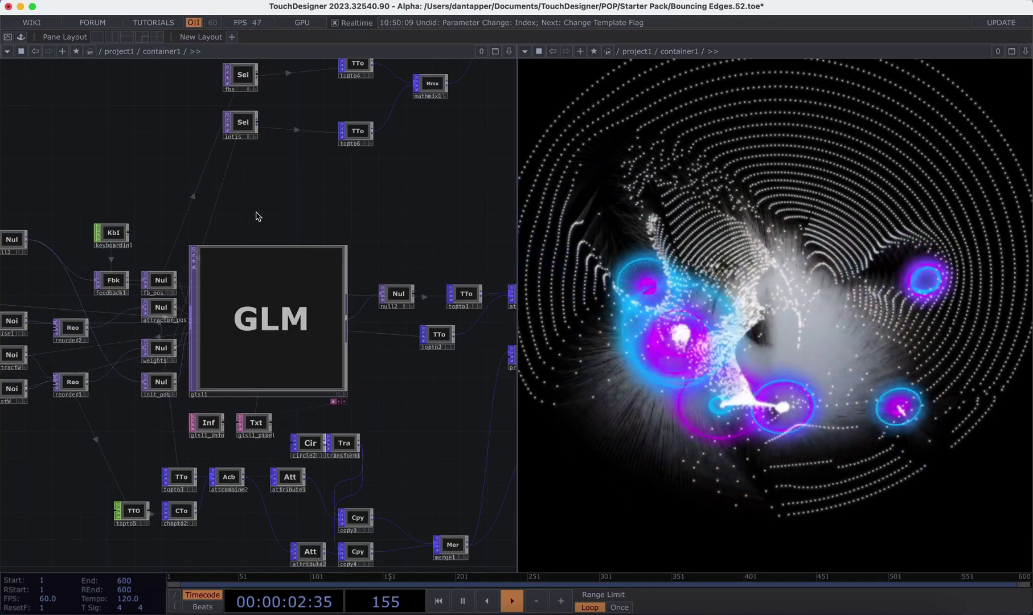
# Turn on the viewers of topto1 and null2 and compare the texture data with the resulting points
pyautogui.hscroll(-5, 261, 273)
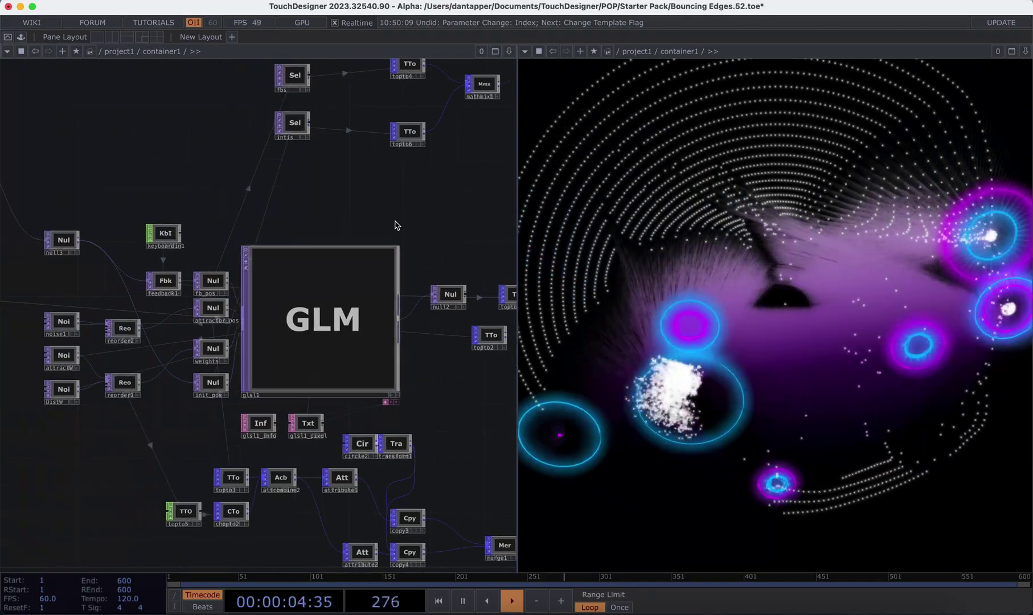
pyautogui.hscroll(5, 397, 225)
pyautogui.scroll(6, 370, 301)
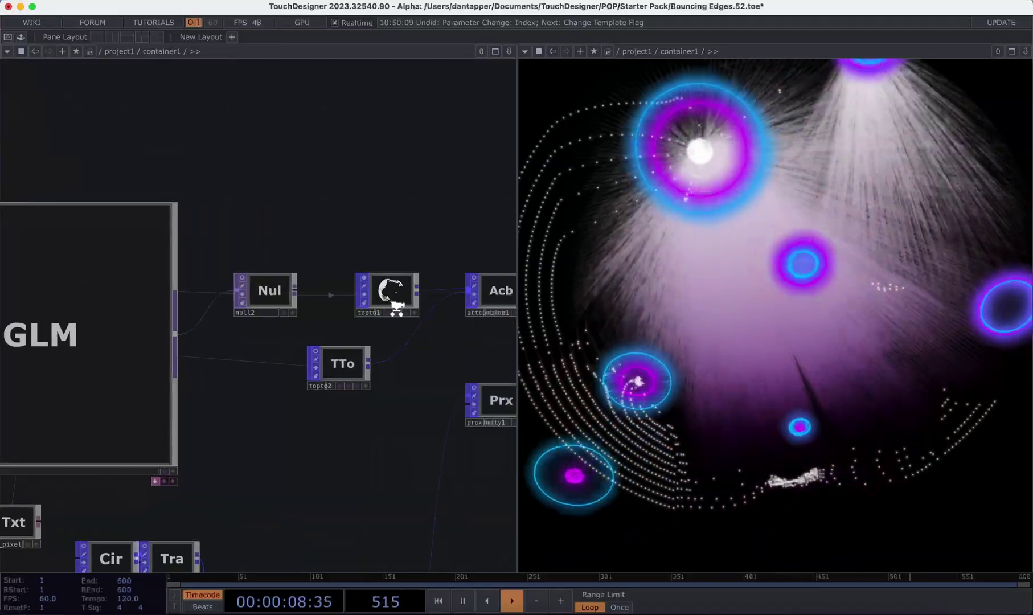
pyautogui.scroll(5, 396, 312)
pyautogui.scroll(-3, 275, 377)
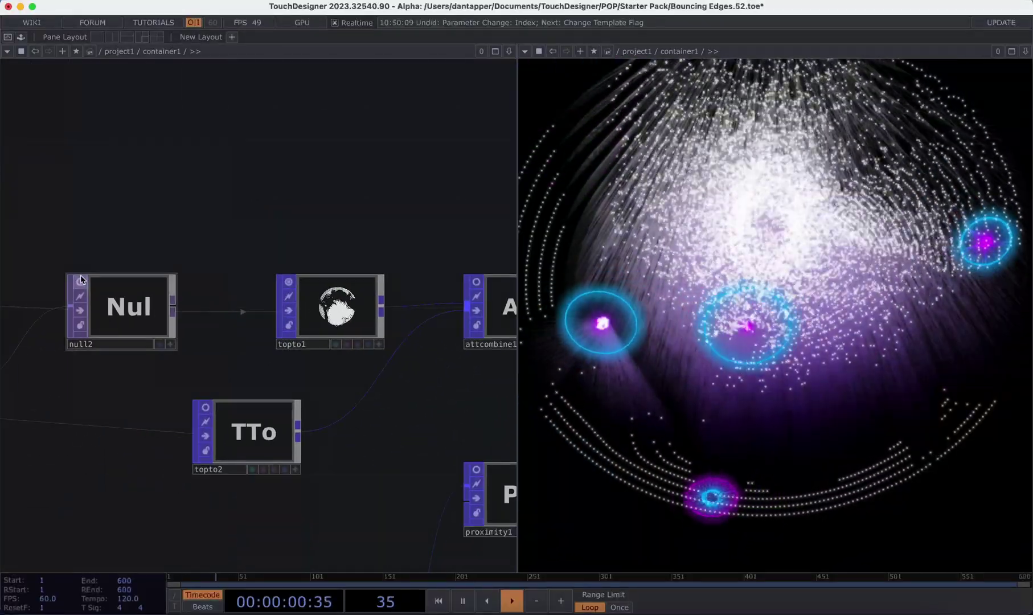
pyautogui.scroll(5, 97, 296)
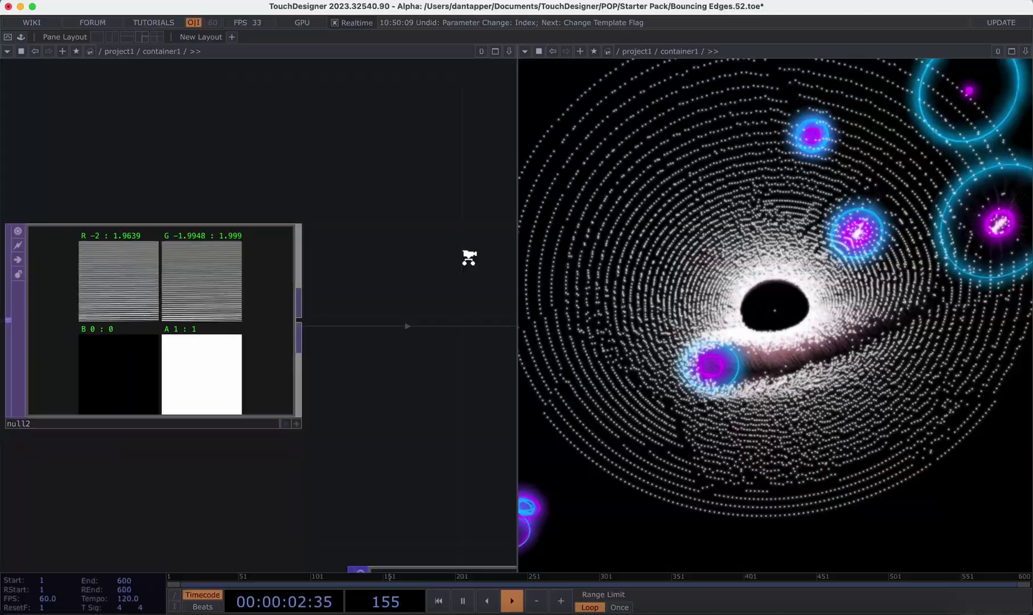
pyautogui.scroll(-4, 468, 254)
pyautogui.moveTo(359, 231); pyautogui.dragTo(225, 231)
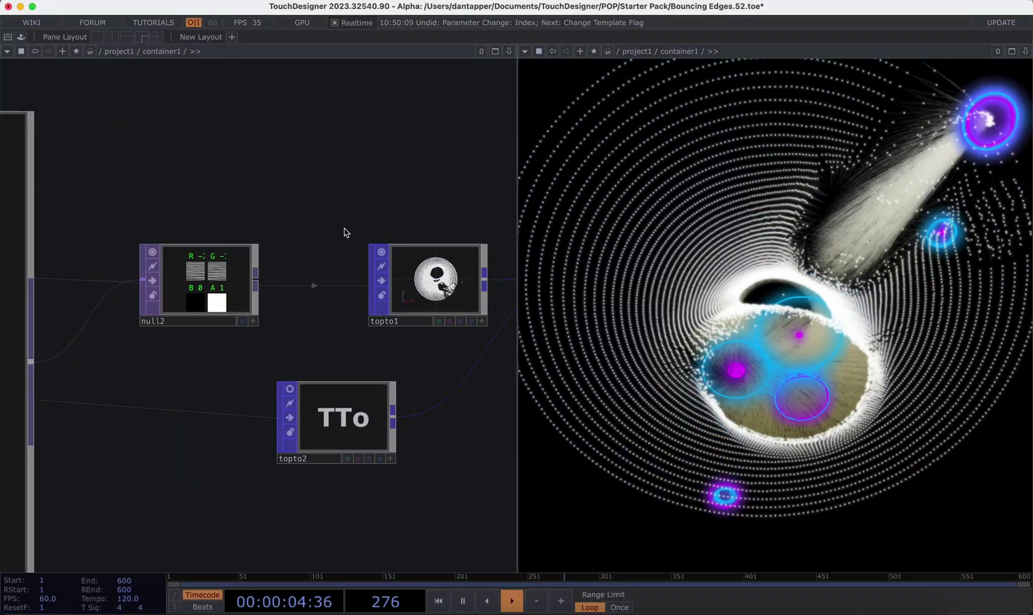
# Set the Output Blue channel of reorder2 to Blue from Input 1
pyautogui.scroll(-5, 335, 238)
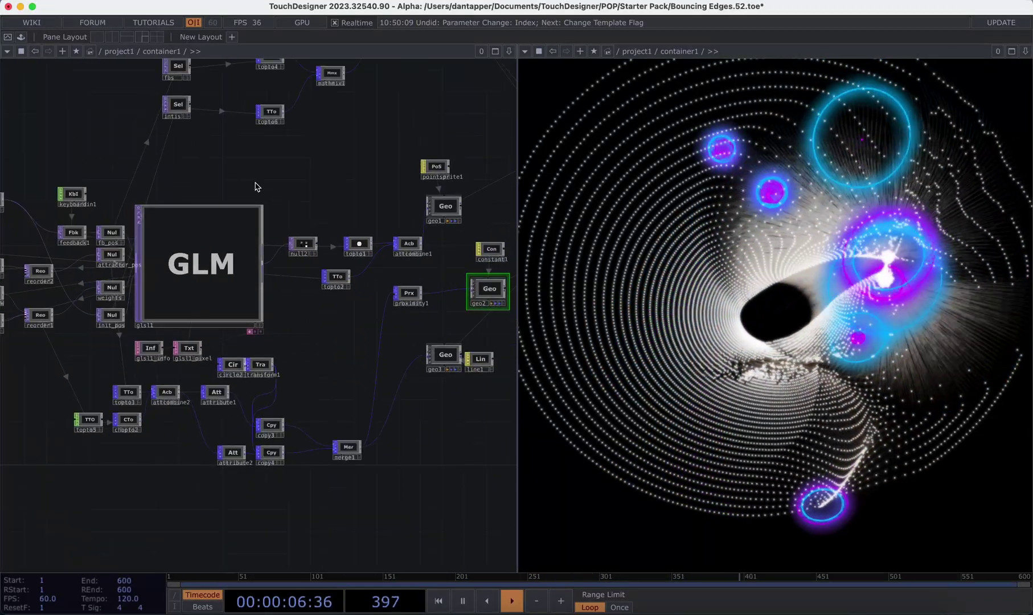
pyautogui.hscroll(-5, 255, 186)
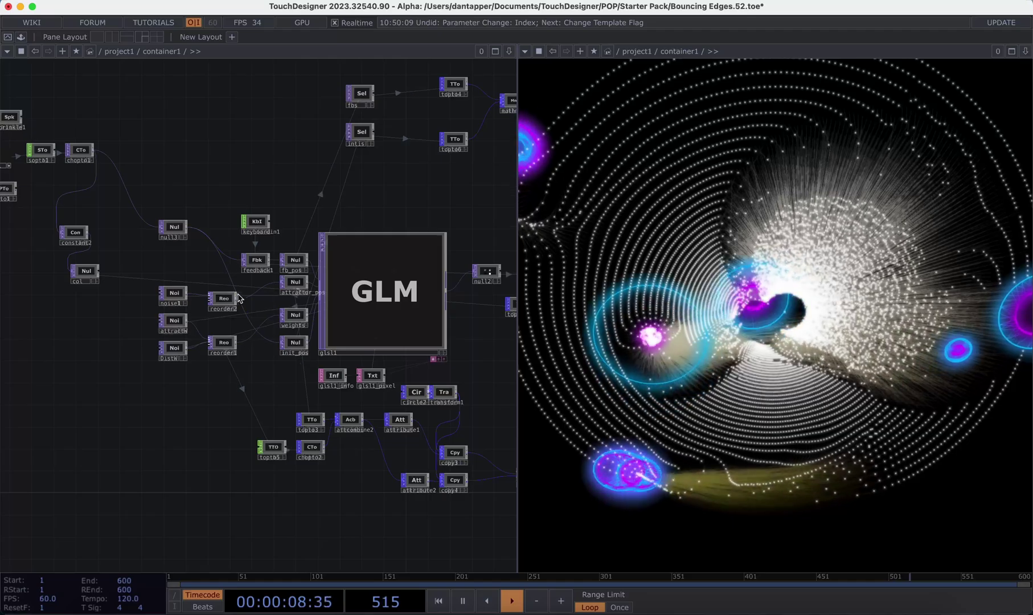
pyautogui.scroll(5, 238, 300)
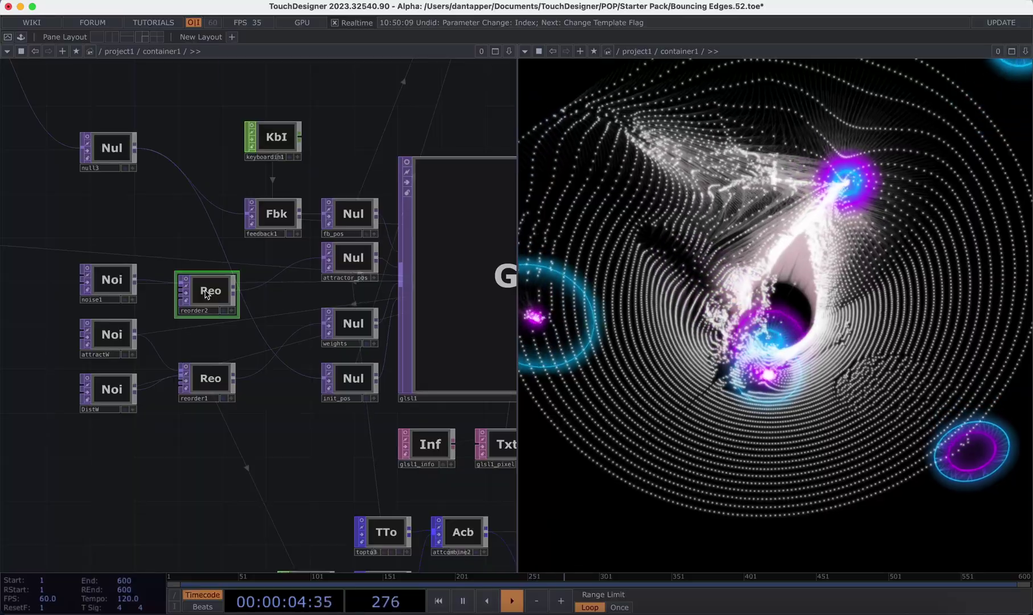
pyautogui.press('p')
pyautogui.click(450, 140)
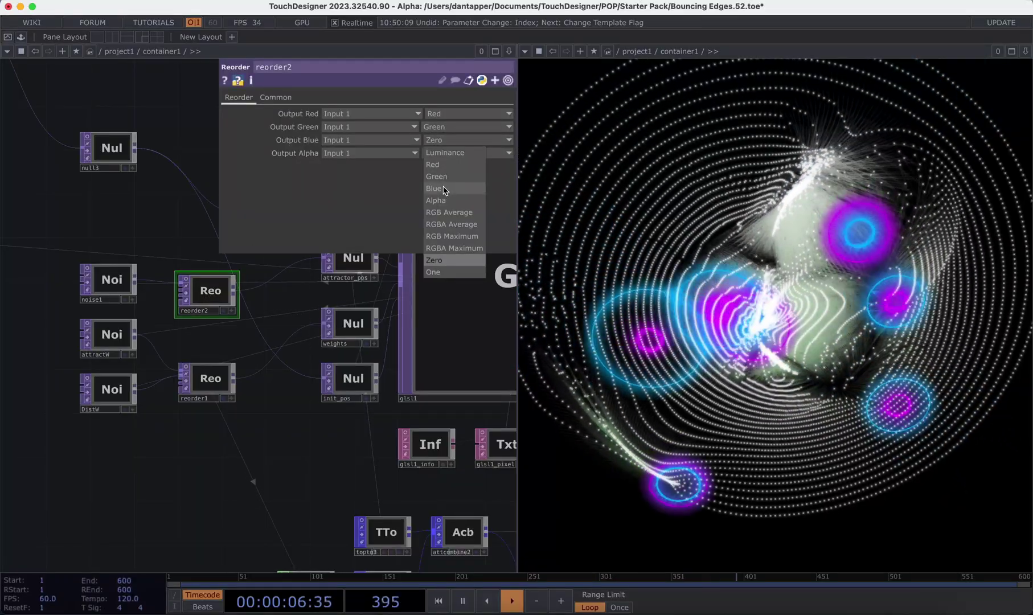
pyautogui.click(441, 188)
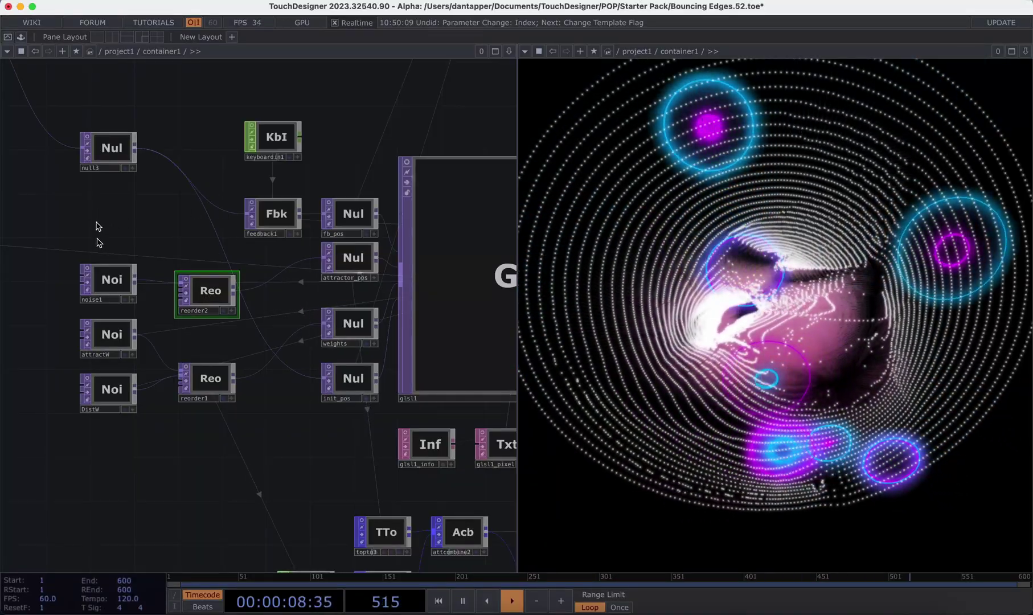
# Connect sphere1 into copy1 so it replaces circle1 as the source geometry
pyautogui.scroll(-5, 103, 262)
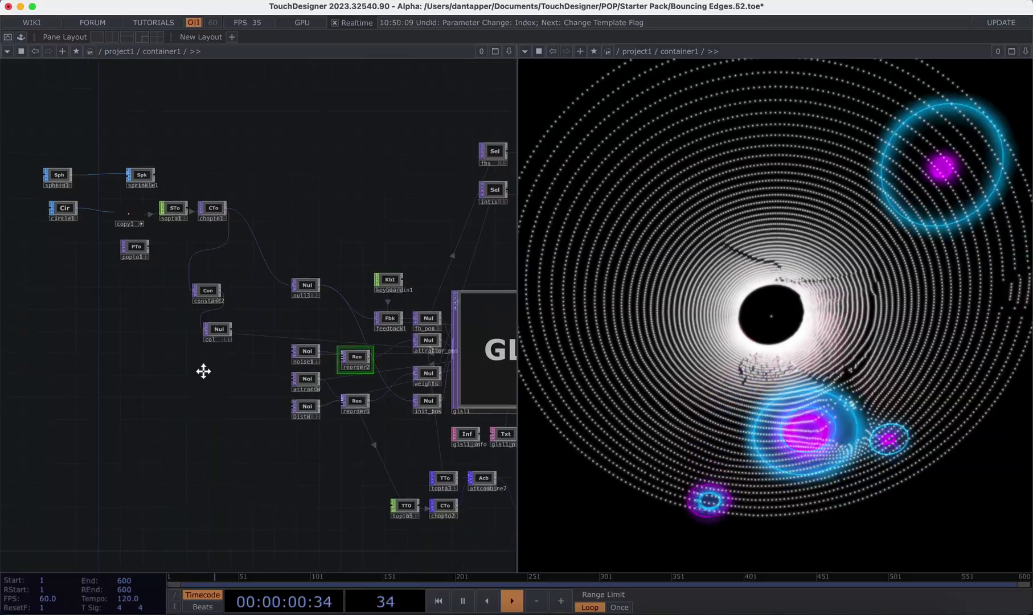
pyautogui.scroll(5, 134, 245)
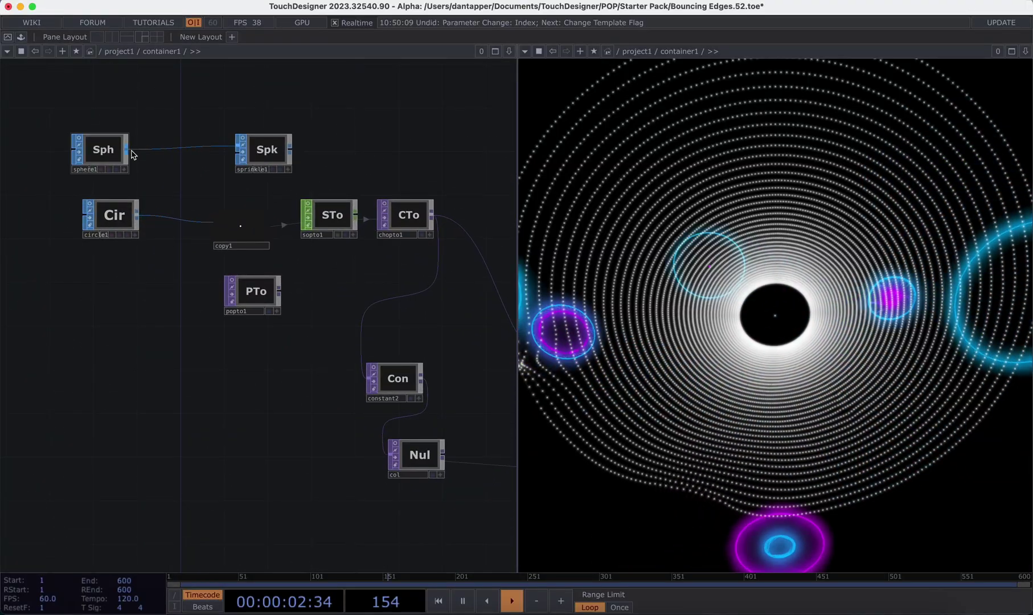
pyautogui.moveTo(128, 151); pyautogui.dragTo(215, 225)
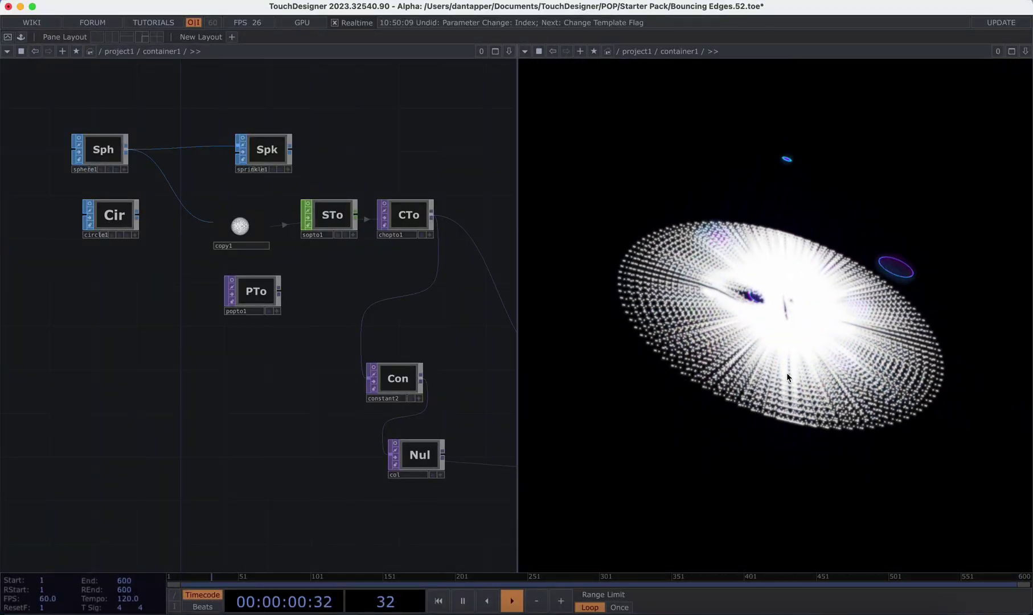
# Set the third uBounds value to 3 in glsl1's vector uniforms
pyautogui.moveTo(446, 188); pyautogui.dragTo(169, 195)
pyautogui.moveTo(415, 366); pyautogui.dragTo(280, 338)
pyautogui.scroll(-4, 326, 363)
pyautogui.click(465, 396)
pyautogui.press('p')
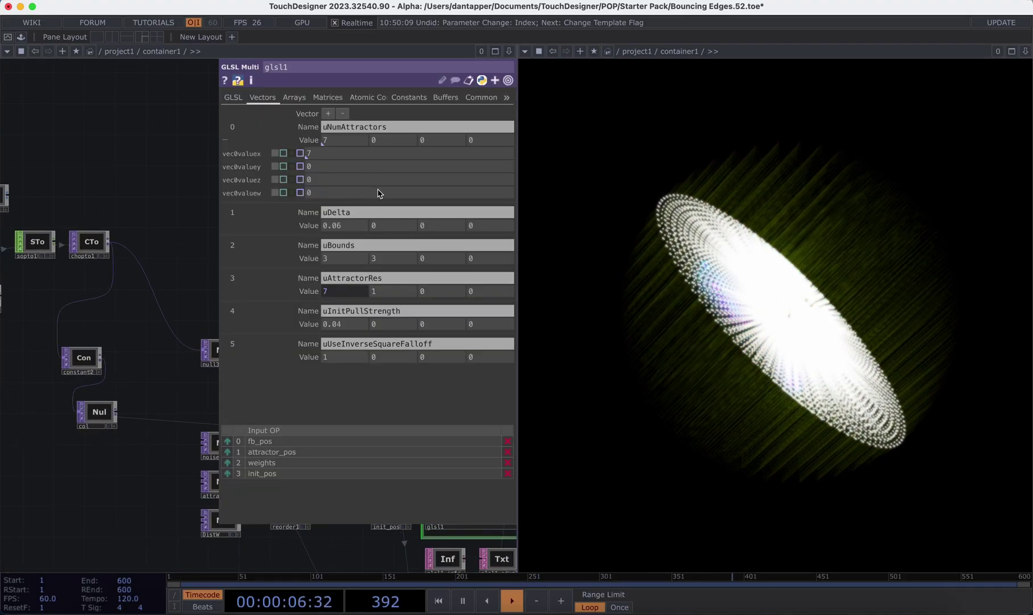
pyautogui.write('3')
pyautogui.press('Return')
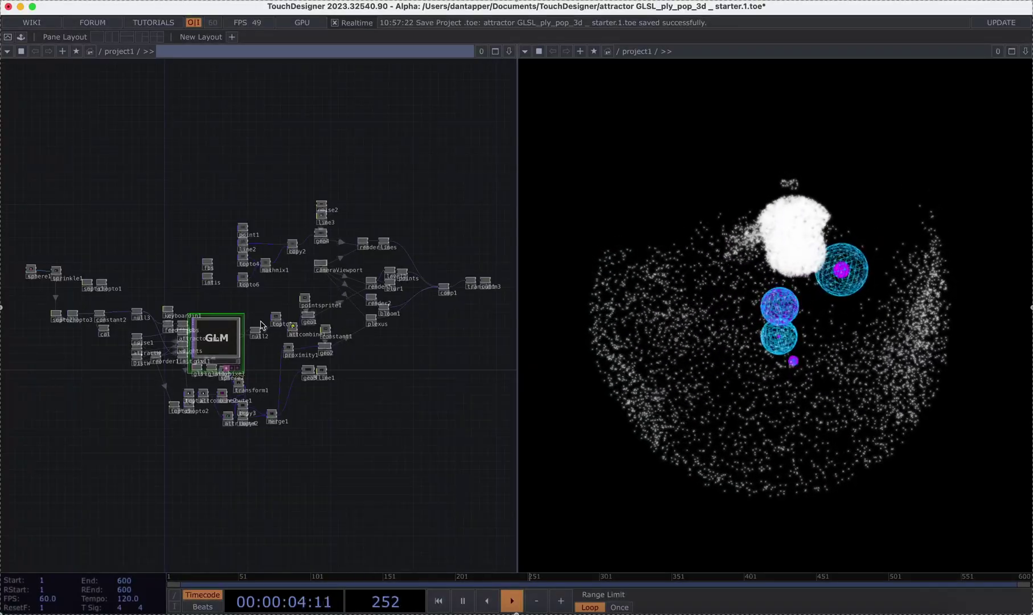
# In the attractor GLSL_ply_pop_3d starter project, review glsl1's vector uniforms and the resolution settings of noise1
pyautogui.press('p')
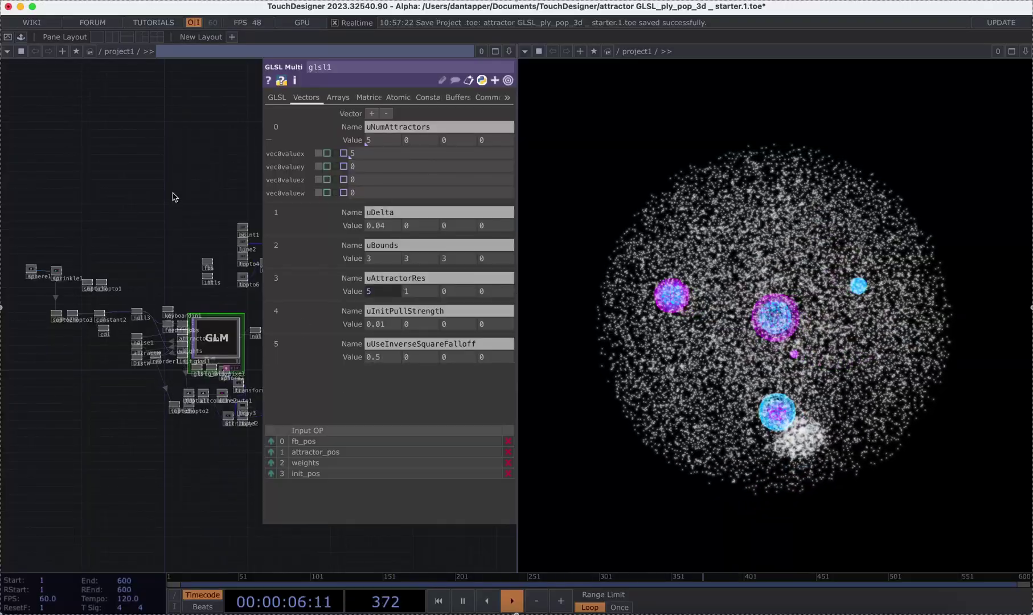
pyautogui.scroll(10, 176, 291)
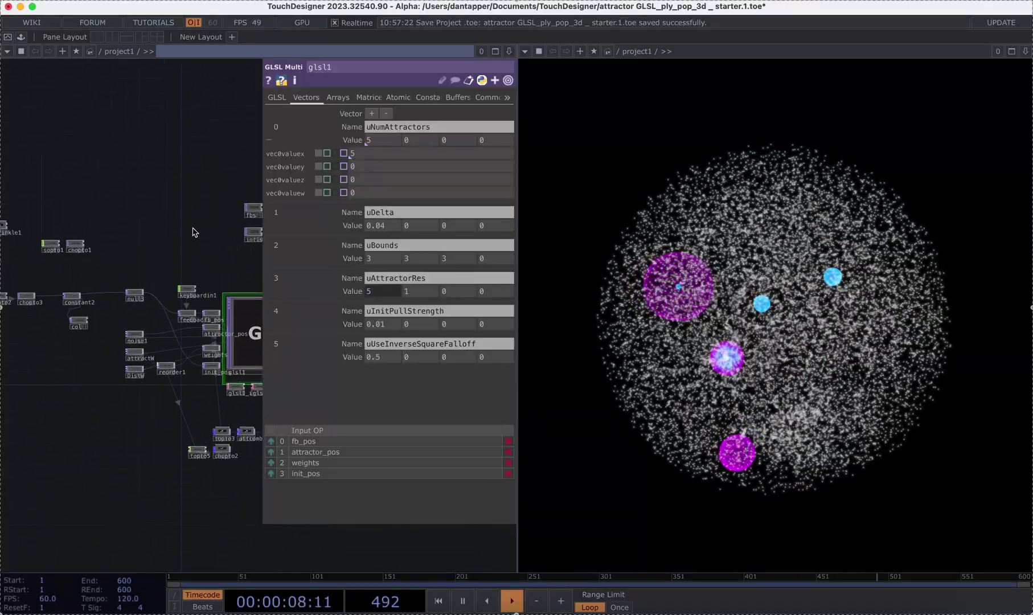
pyautogui.scroll(4, 175, 293)
pyautogui.moveTo(104, 306); pyautogui.dragTo(186, 274)
pyautogui.click(143, 299)
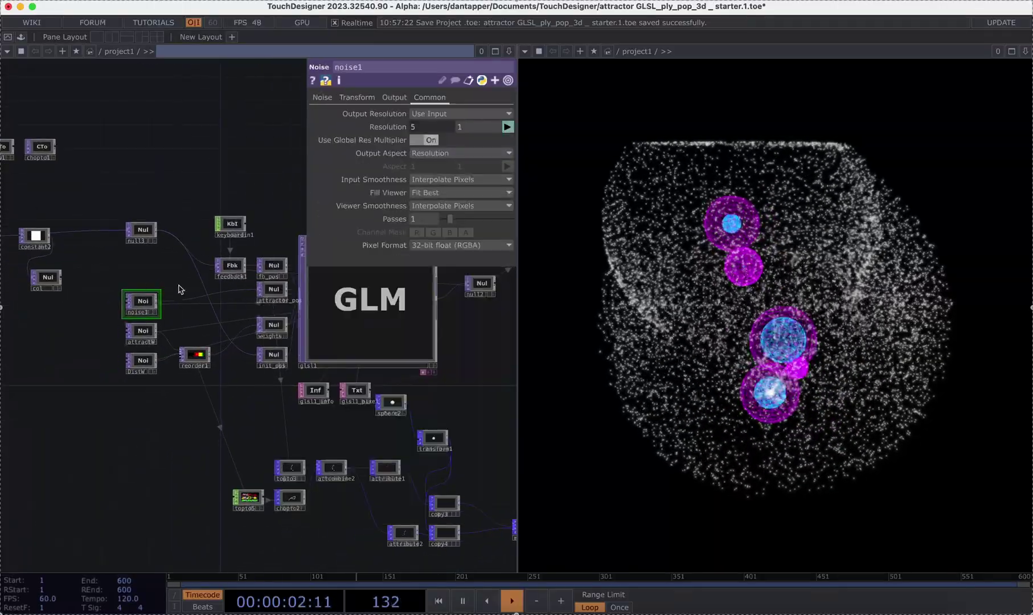
# Raise the noise amplitude to 5 on DistW and to 4 on attractW
pyautogui.click(144, 337)
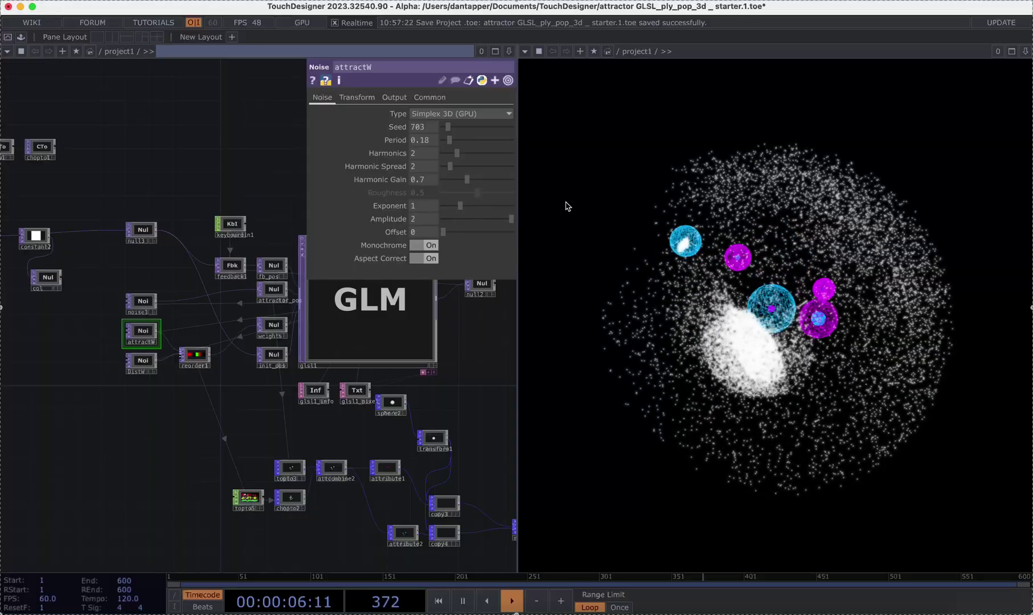
pyautogui.click(142, 363)
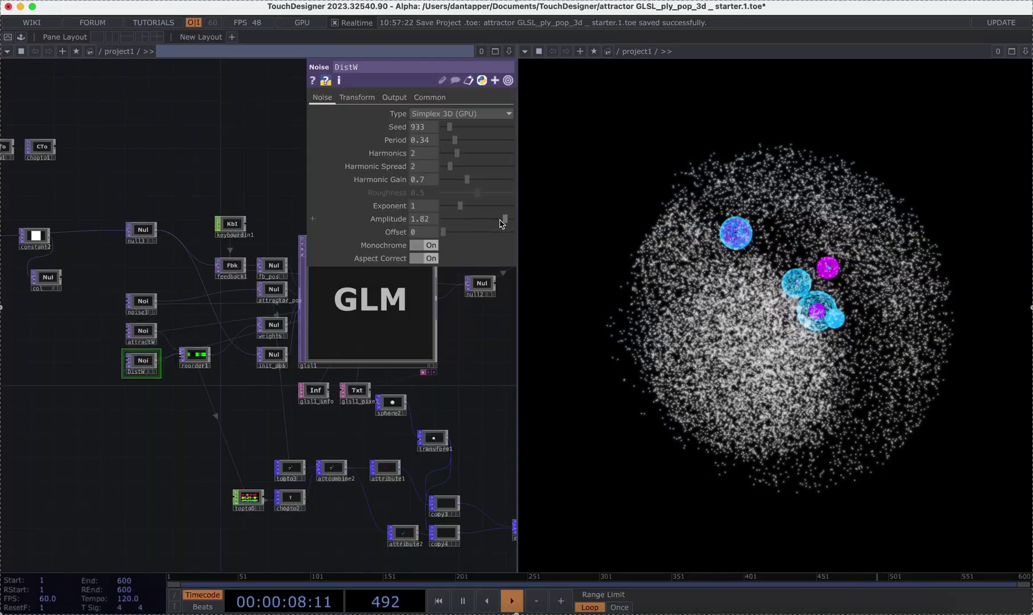
pyautogui.moveTo(495, 217); pyautogui.dragTo(516, 219)
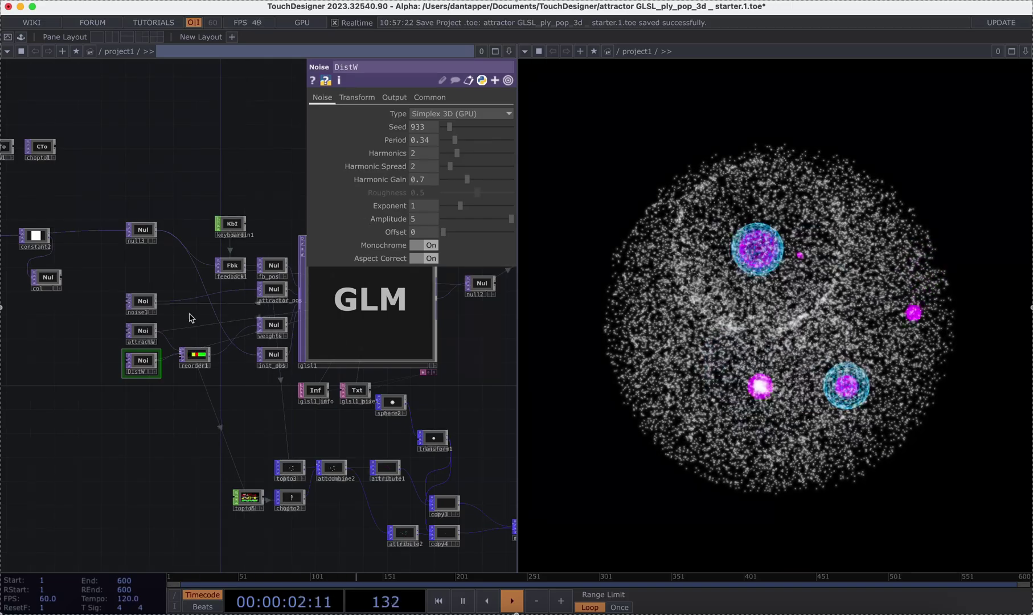
pyautogui.click(142, 333)
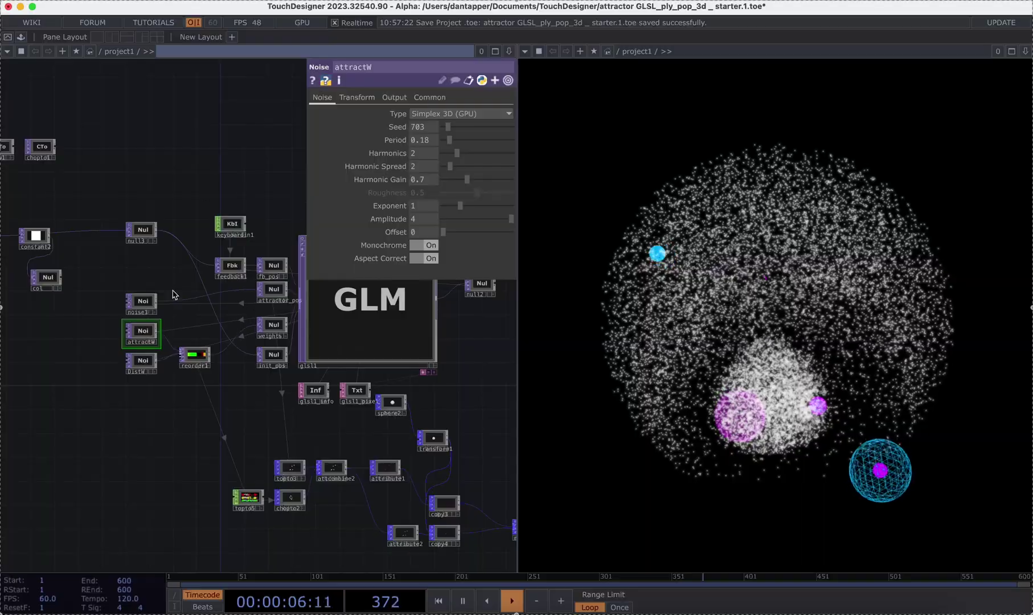
# Lower DistW's noise amplitude to 2 and reset the particle feedback
pyautogui.scroll(4, 144, 359)
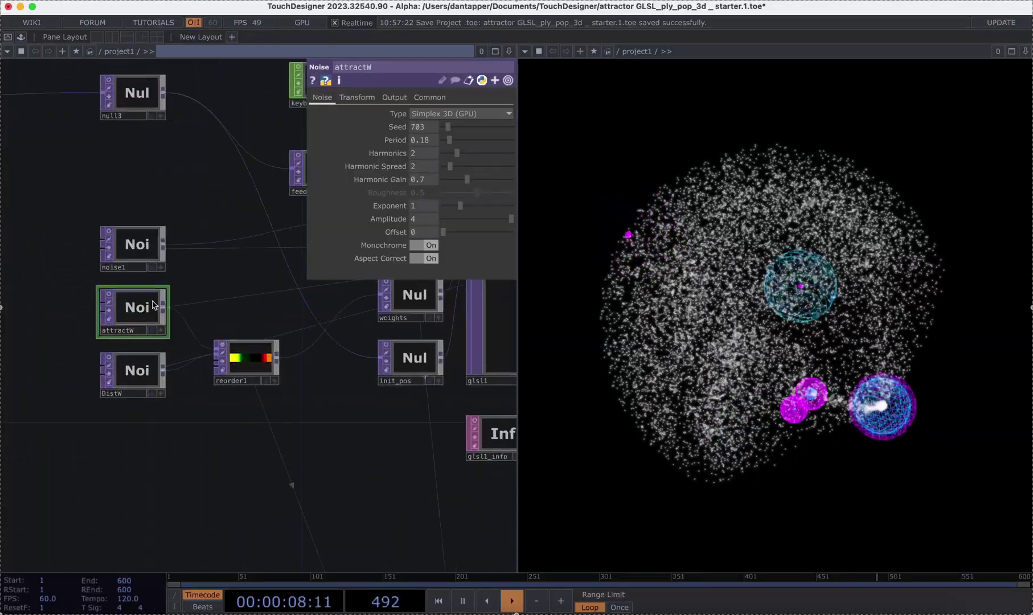
pyautogui.click(146, 378)
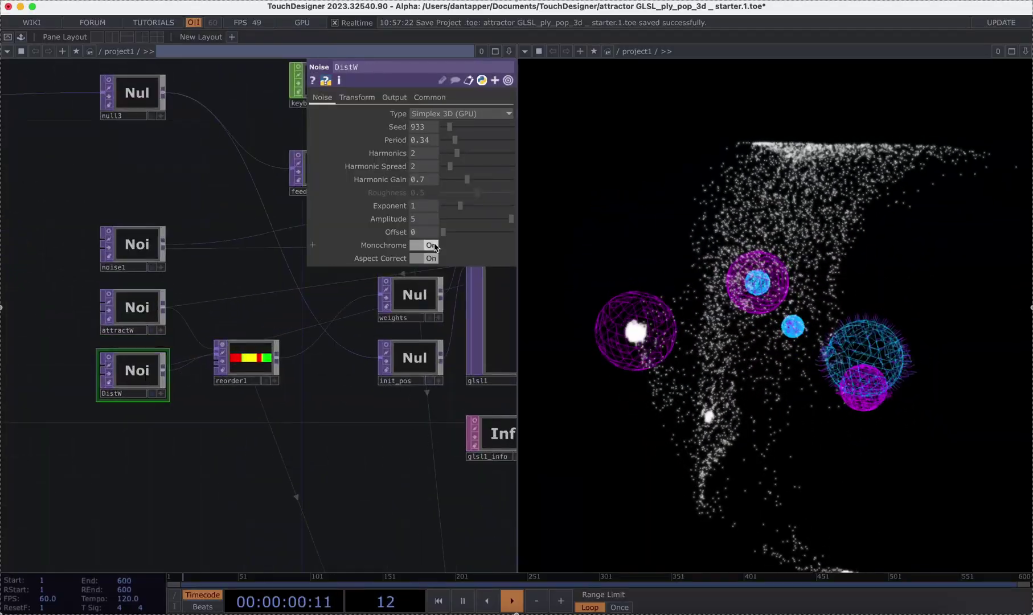
pyautogui.click(235, 208)
pyautogui.press('1')
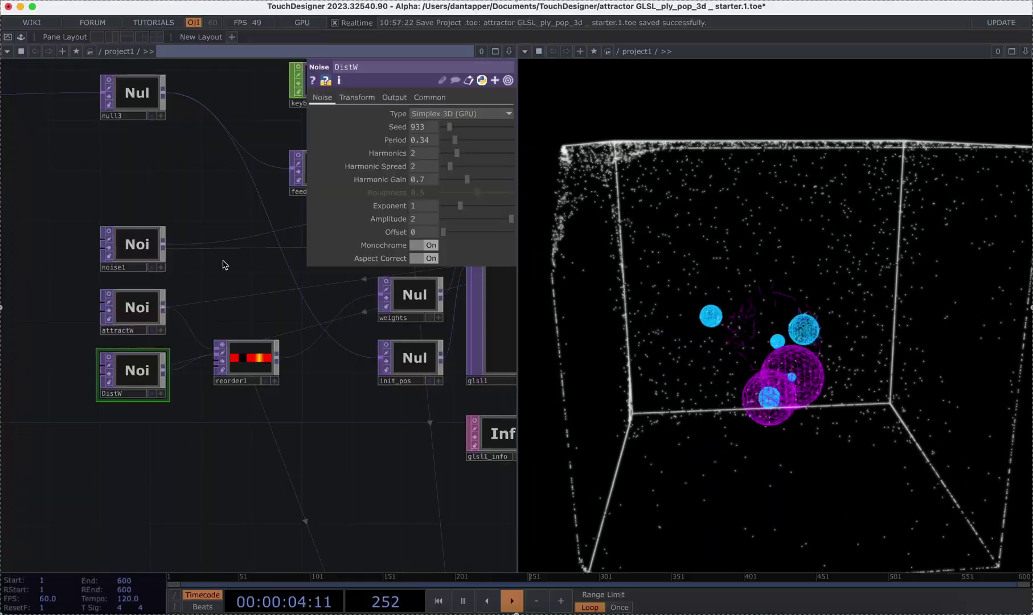
# In glsl1, try uUseInverseSquareFalloff at 1 before setting it to 0, and set uDelta to 0.1
pyautogui.scroll(-5, 231, 357)
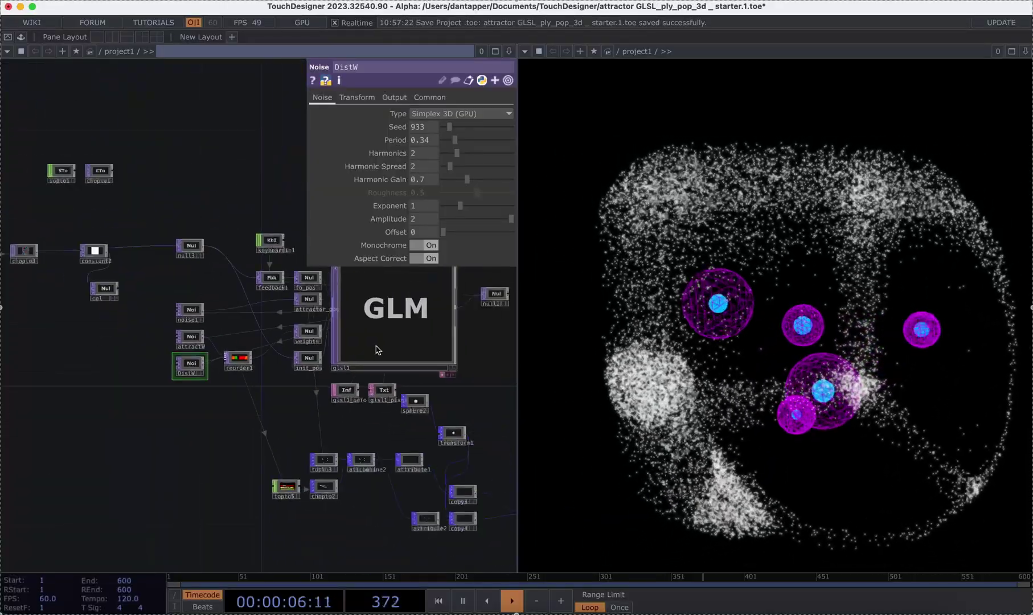
pyautogui.click(393, 348)
pyautogui.click(376, 357)
pyautogui.write('1')
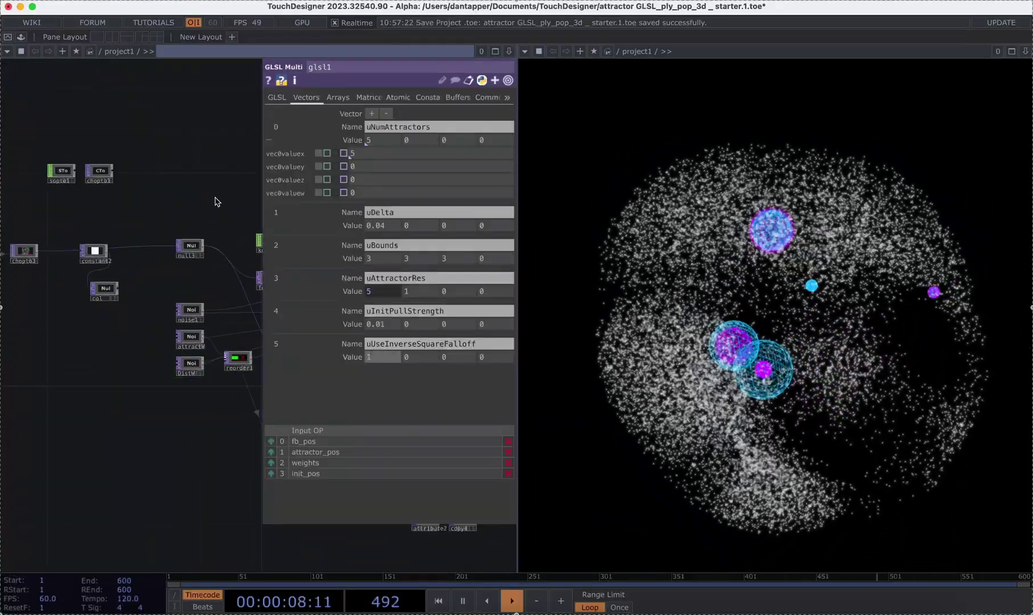
pyautogui.press('Return')
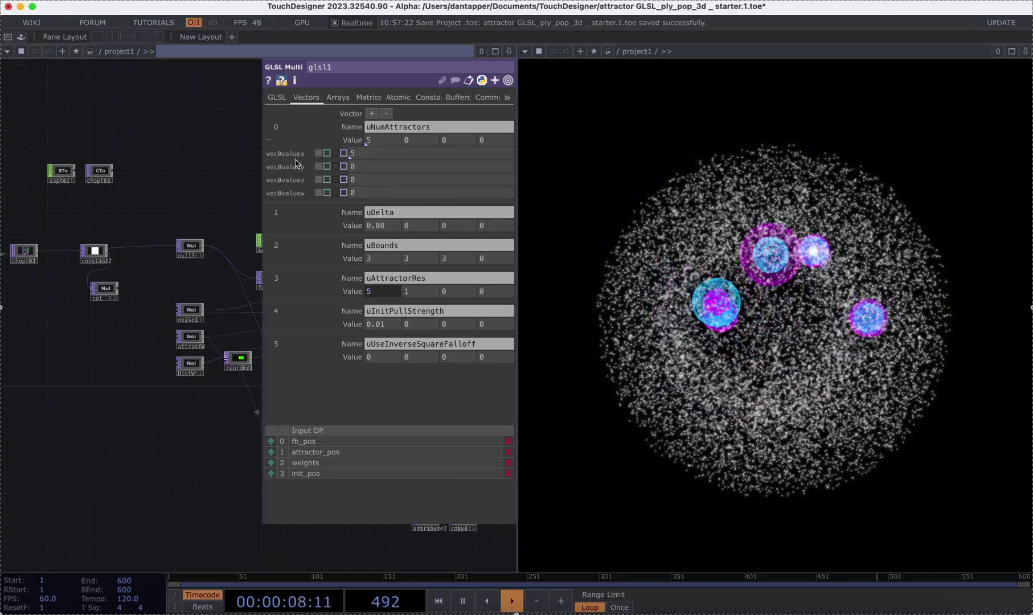
pyautogui.click(391, 226)
pyautogui.write('0.1')
pyautogui.press('Return')
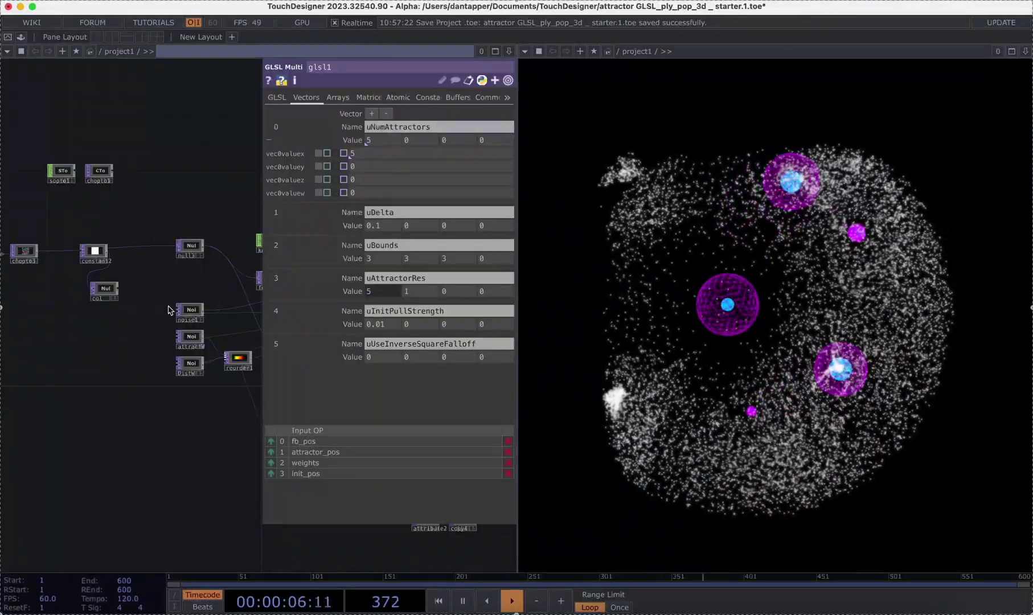
# Set the noise amplitude of attractW to 0.7
pyautogui.click(191, 338)
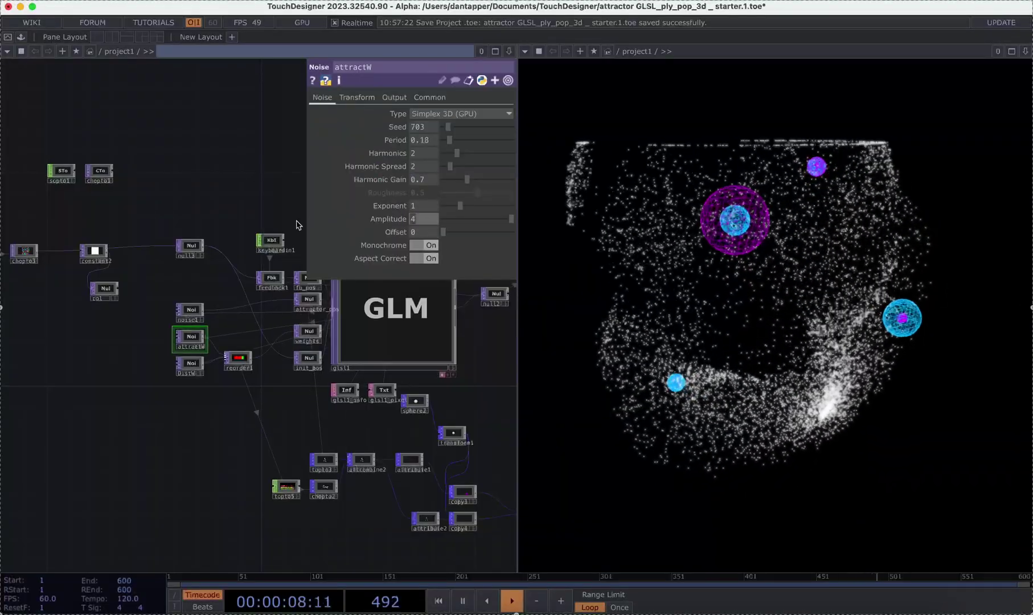
pyautogui.write('0.7')
pyautogui.press('Return')
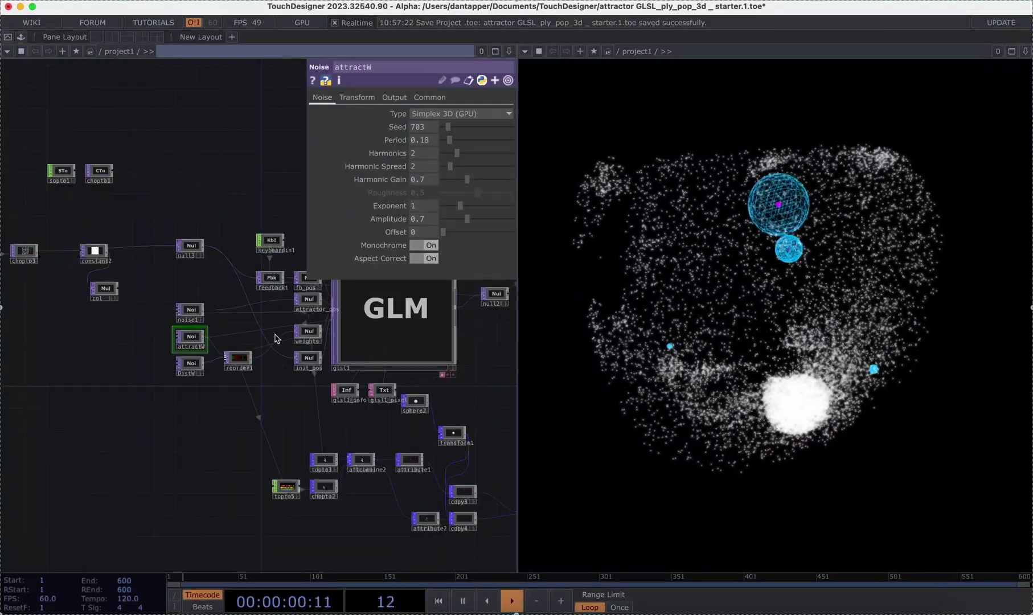
# Set the noise amplitude to 3 on DistW and to 2 on attractW
pyautogui.click(190, 364)
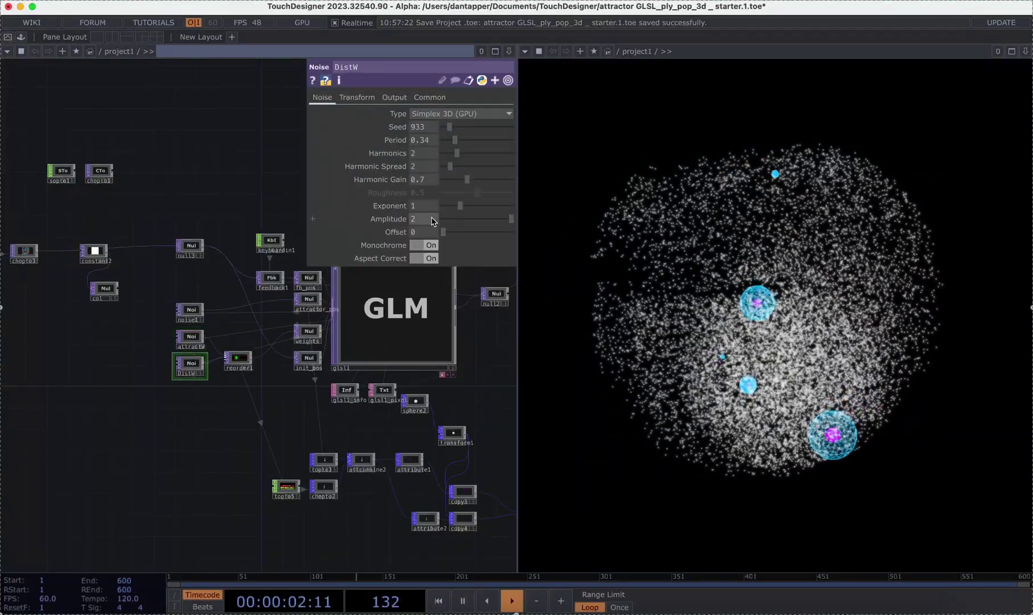
pyautogui.press('Return')
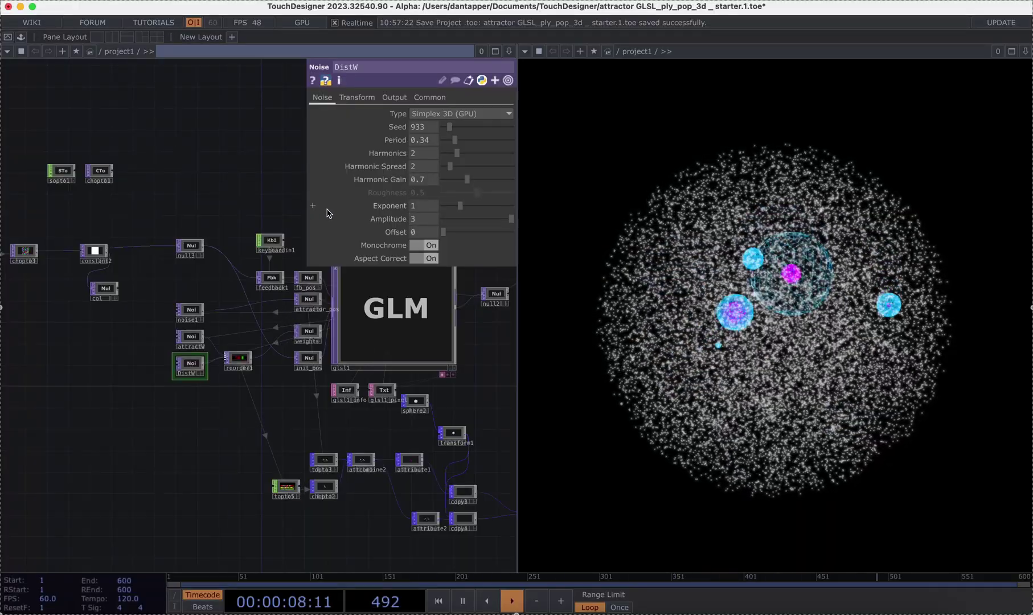
pyautogui.click(190, 336)
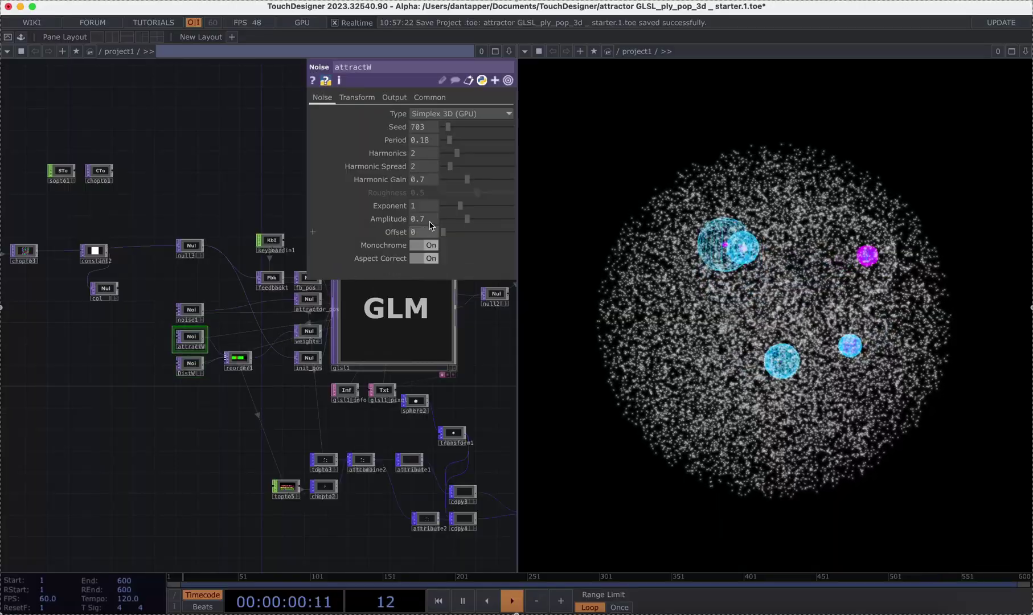
pyautogui.click(430, 222)
pyautogui.write('2')
pyautogui.press('Return')
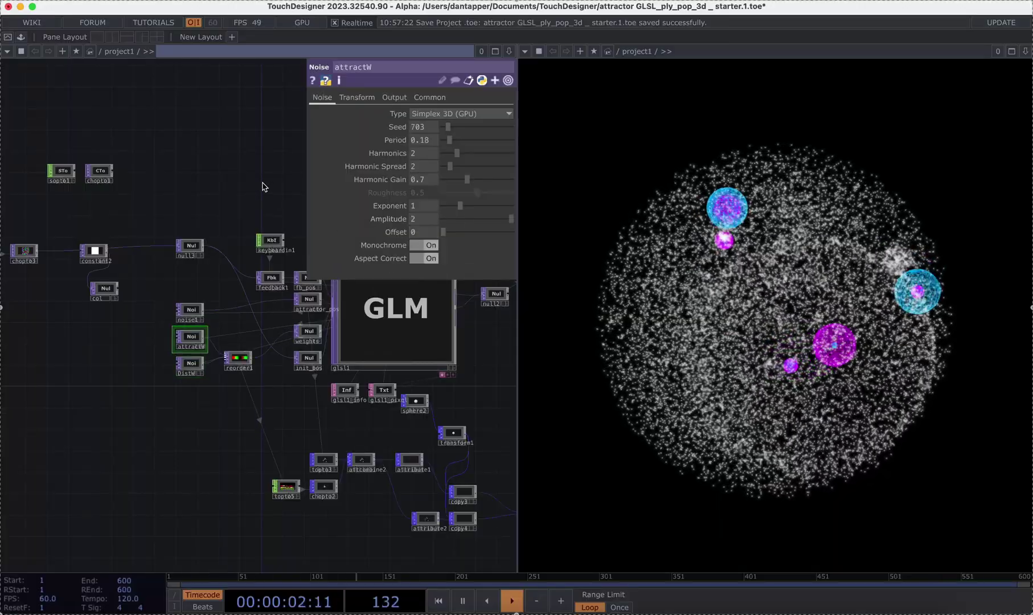
# Switch to Finder, close the TouchDesigner folder window, search for dtap.ply and select gs_DTAP.ply
pyautogui.scroll(-3, 262, 186)
pyautogui.moveTo(254, 222); pyautogui.dragTo(341, 295)
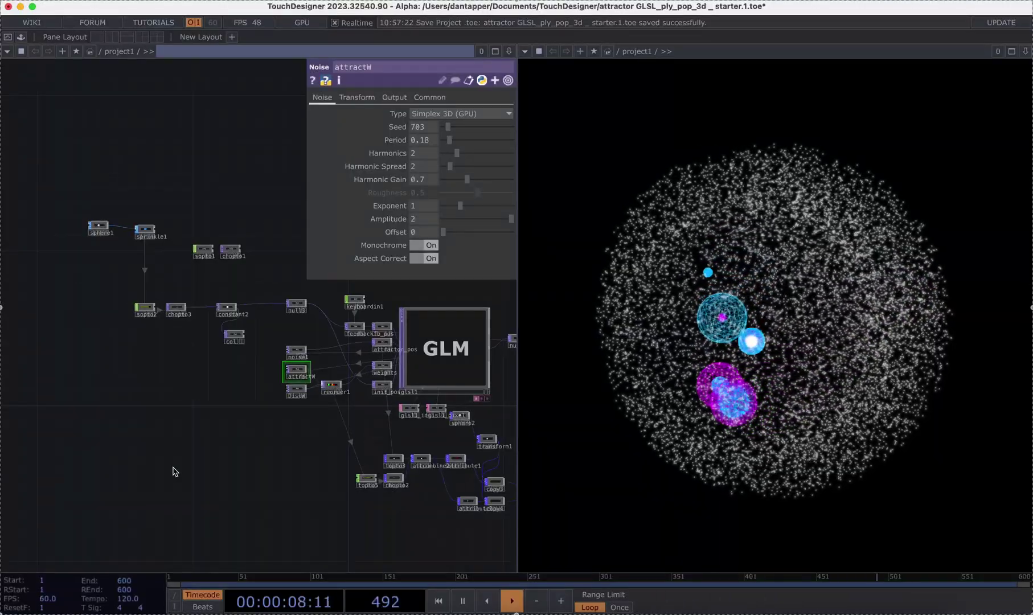
pyautogui.click(98, 613)
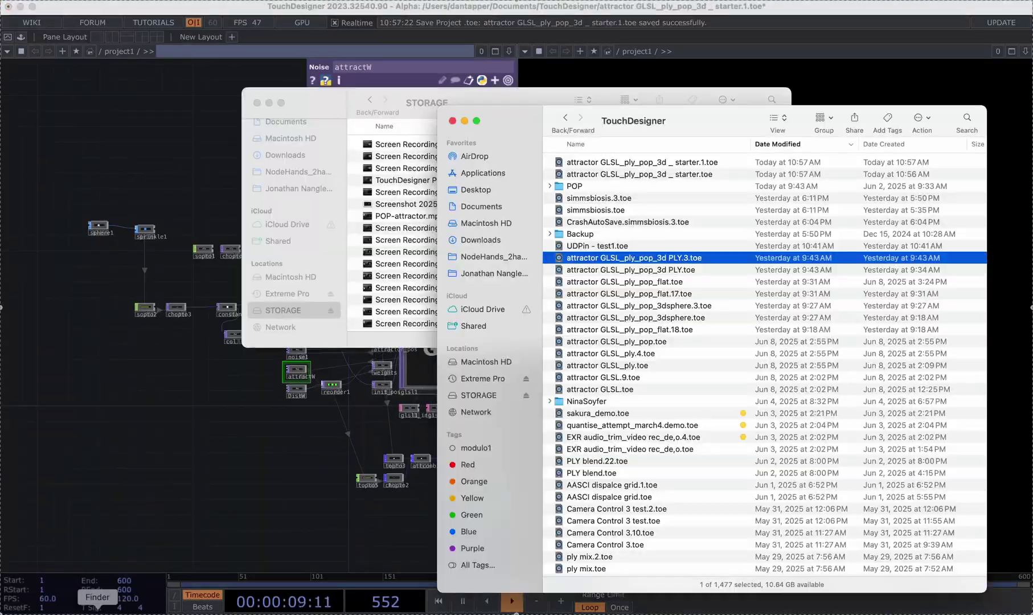
pyautogui.click(452, 121)
pyautogui.click(765, 100)
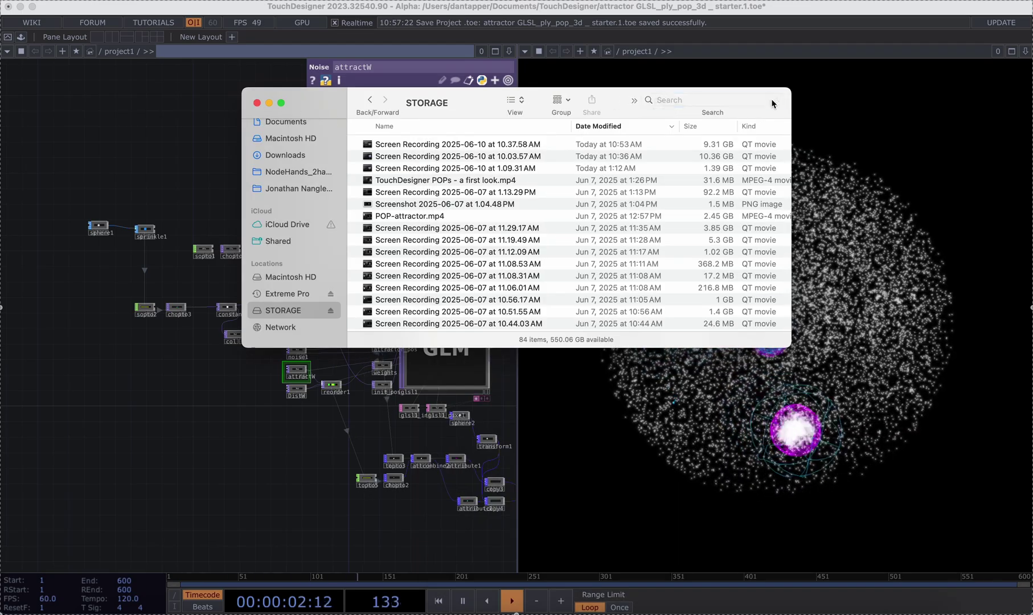
pyautogui.write('dtap.ply')
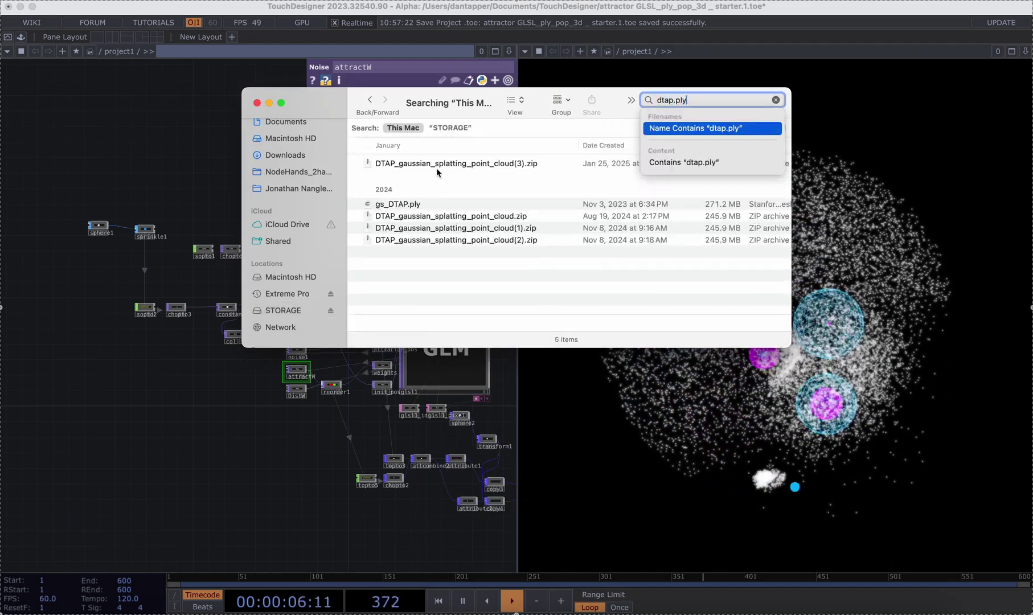
pyautogui.click(424, 207)
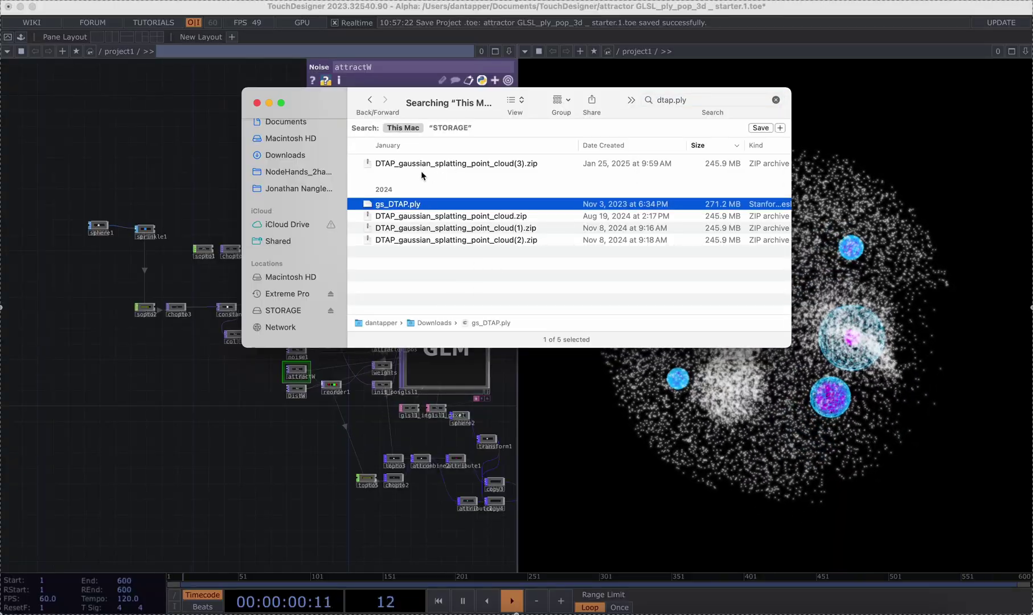
pyautogui.click(724, 101)
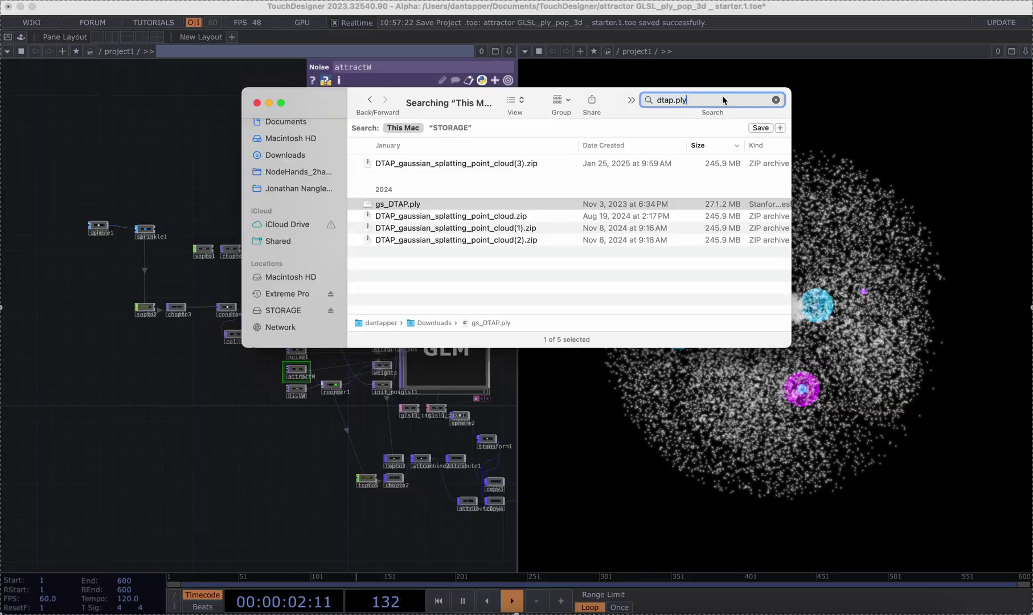
pyautogui.press('super+comma')
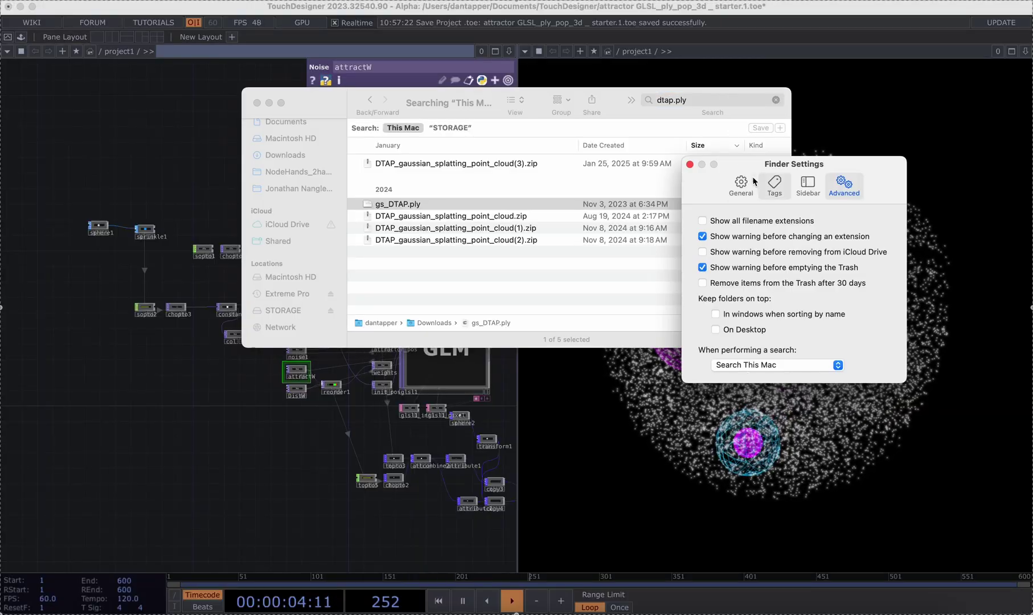
pyautogui.click(689, 164)
# Search from the Desktop folder for dtap and bring DTAP_point_cloud(1).ply into the project1 network beside sopto2
pyautogui.scroll(3, 286, 231)
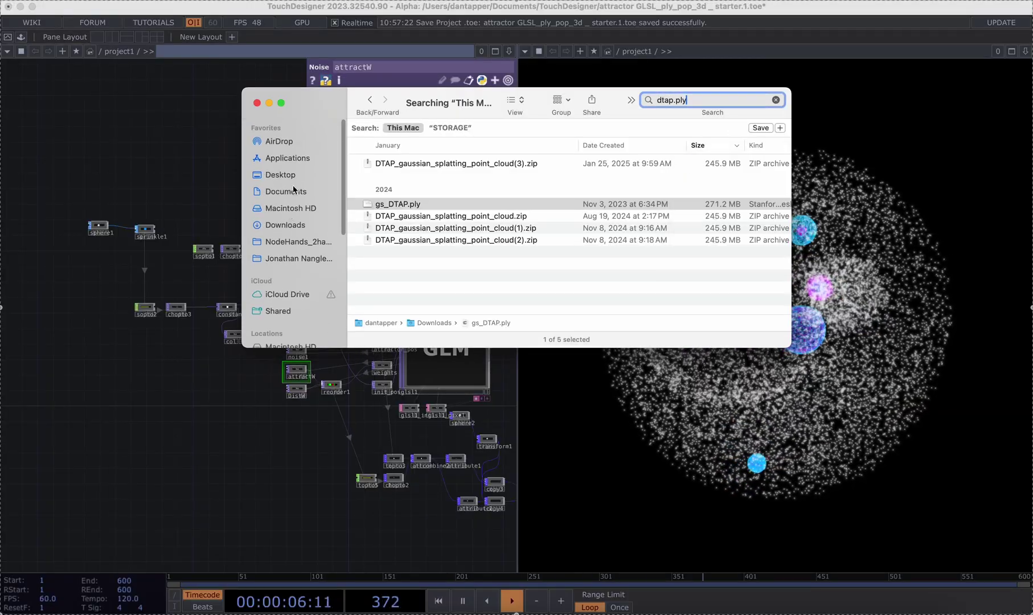
pyautogui.click(277, 171)
pyautogui.click(772, 98)
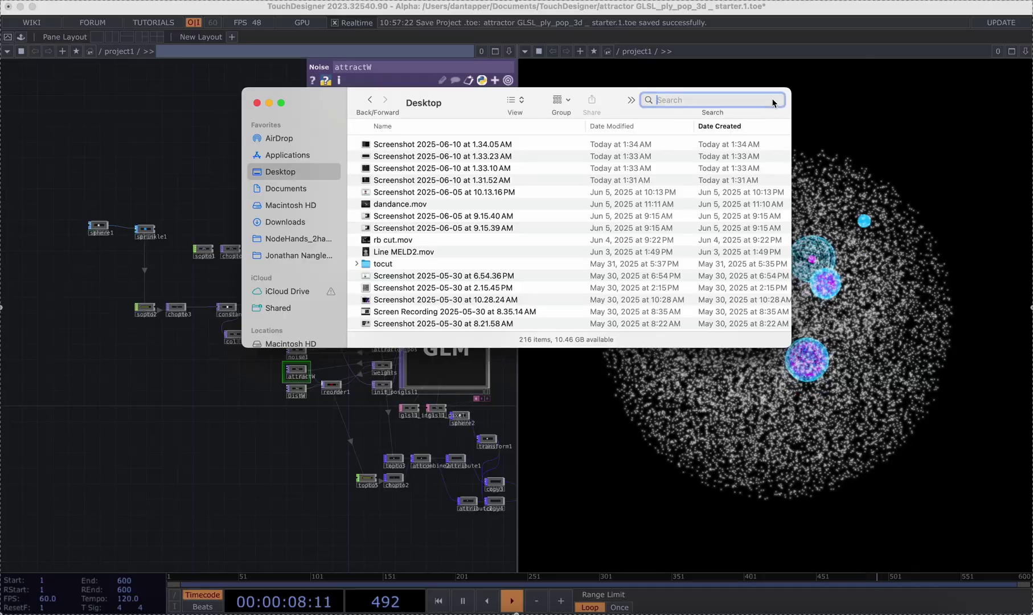
pyautogui.write('dtap')
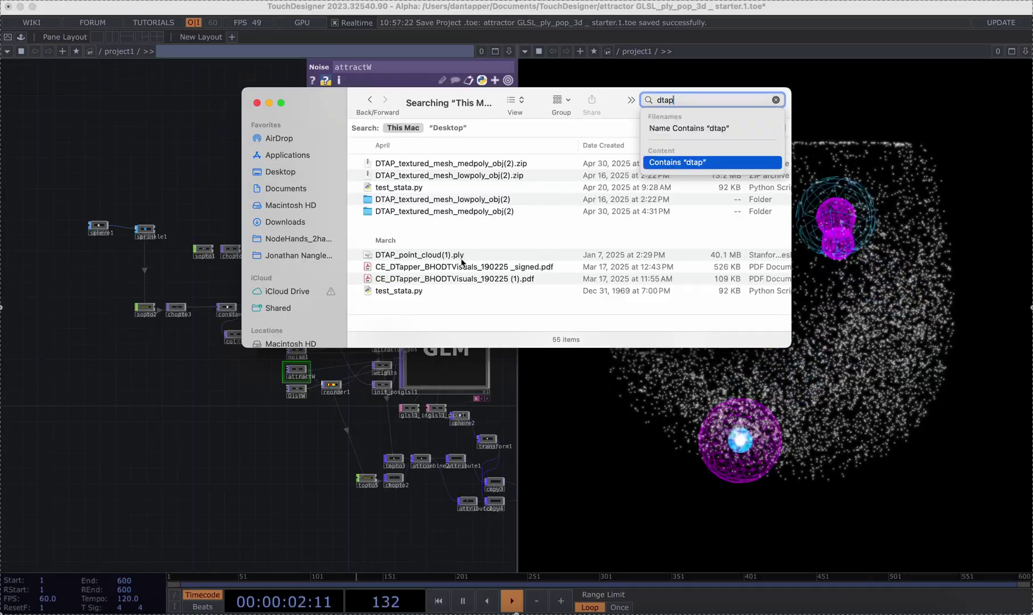
pyautogui.click(462, 258)
pyautogui.moveTo(415, 258); pyautogui.dragTo(89, 305)
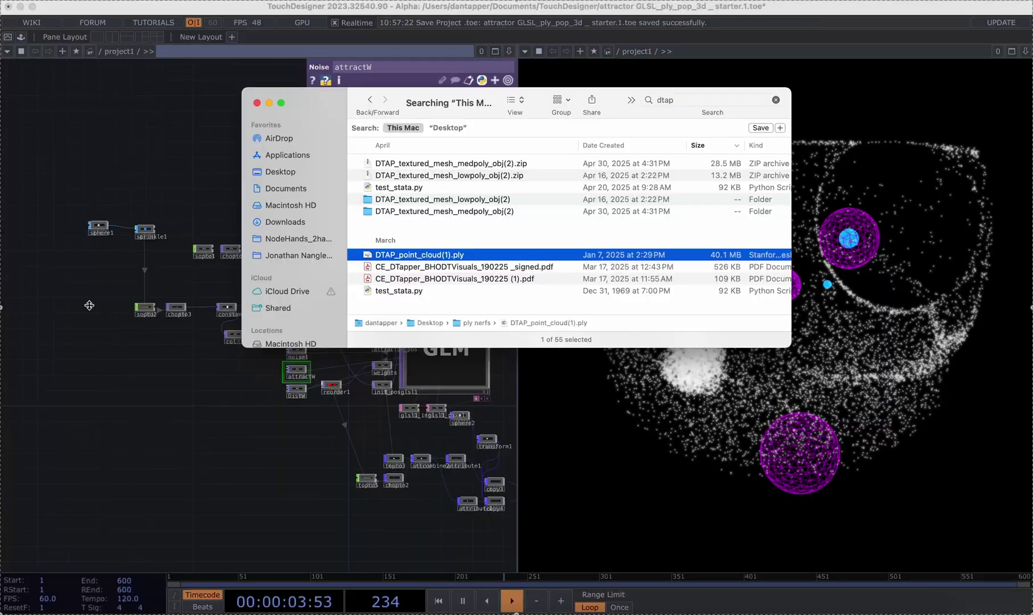
# Open the parameters of the imported point cloud and clear its Normal Fields
pyautogui.scroll(5, 88, 304)
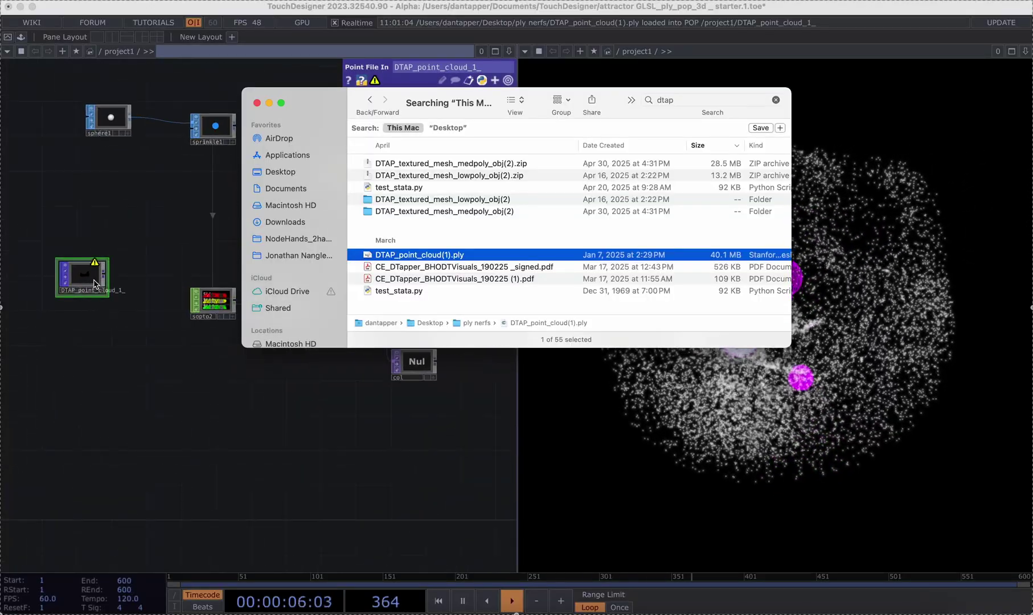
pyautogui.click(94, 284)
pyautogui.press('p')
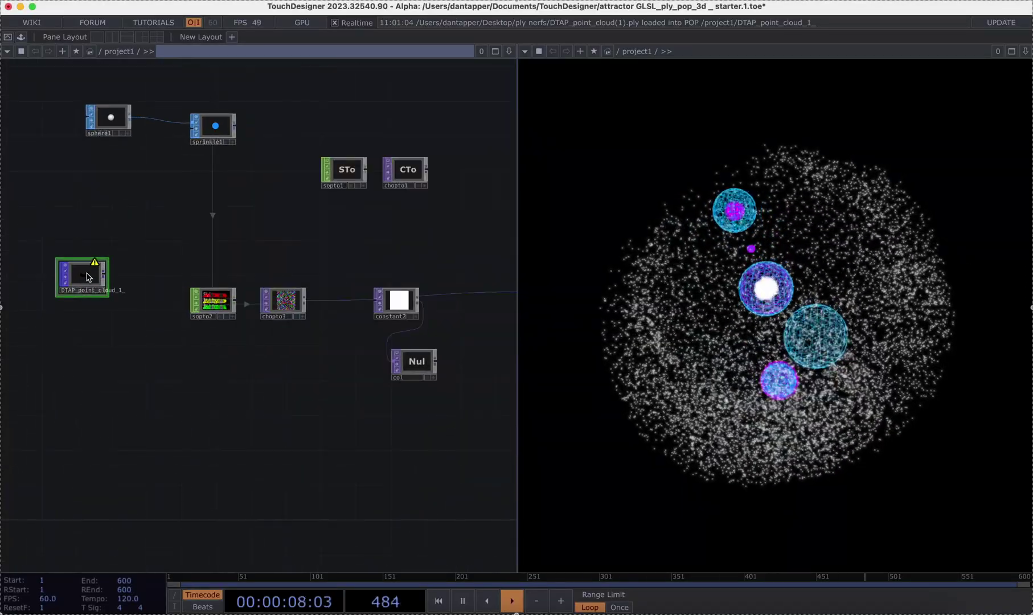
pyautogui.press('p')
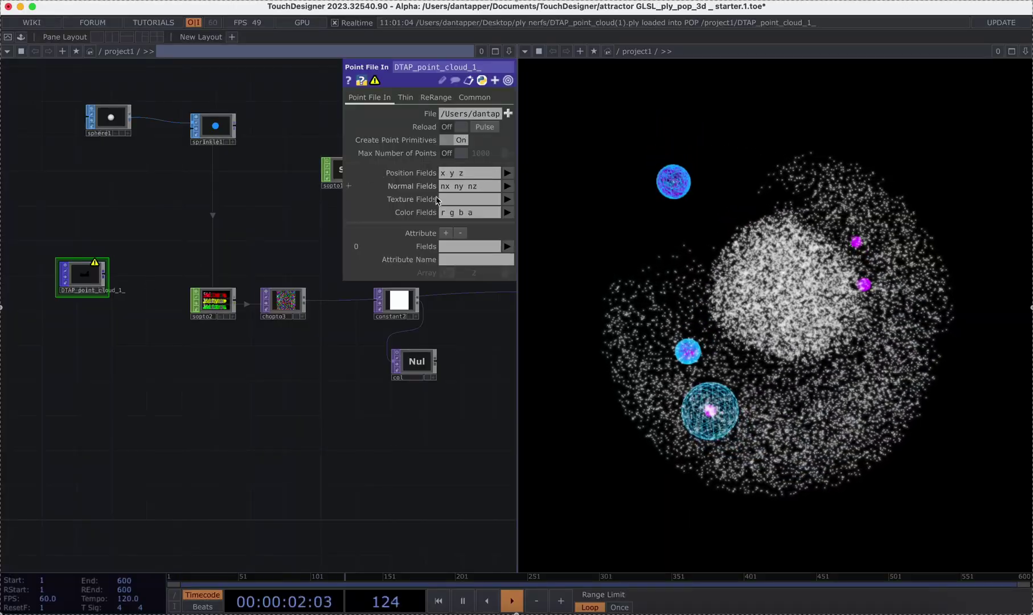
pyautogui.moveTo(486, 185); pyautogui.dragTo(357, 189)
pyautogui.press('BackSpace')
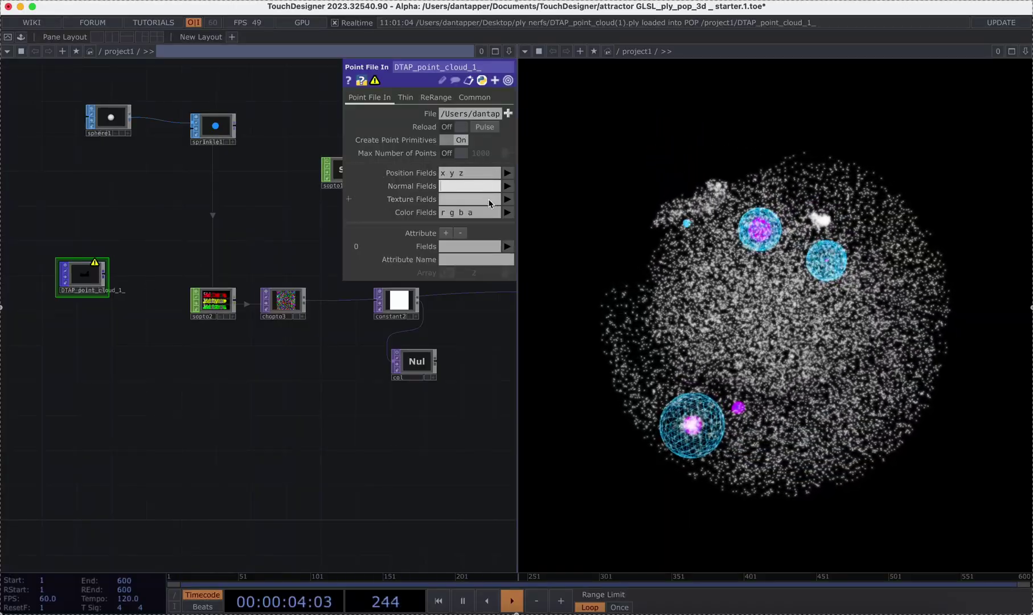
# Set the point cloud's Color Fields to red green blue
pyautogui.click(507, 211)
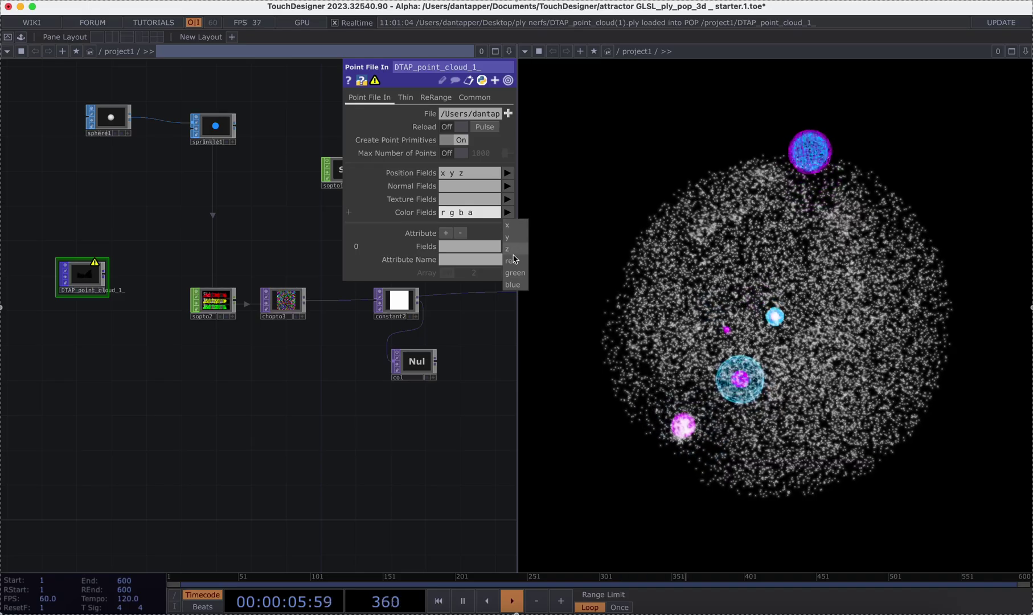
pyautogui.moveTo(483, 211); pyautogui.dragTo(361, 214)
pyautogui.write('reen')
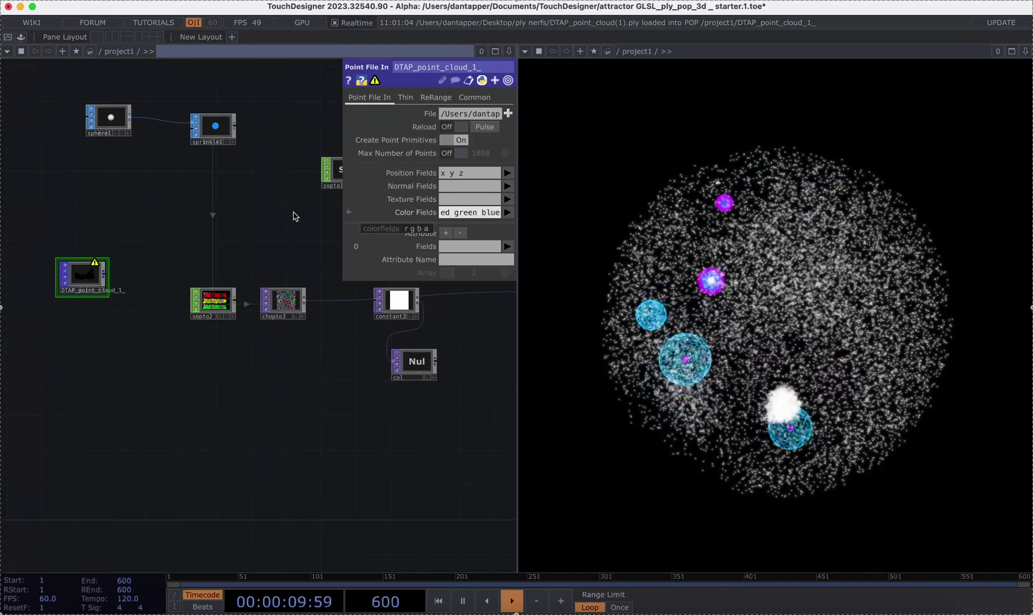
pyautogui.write('ed green blue')
pyautogui.press('Return')
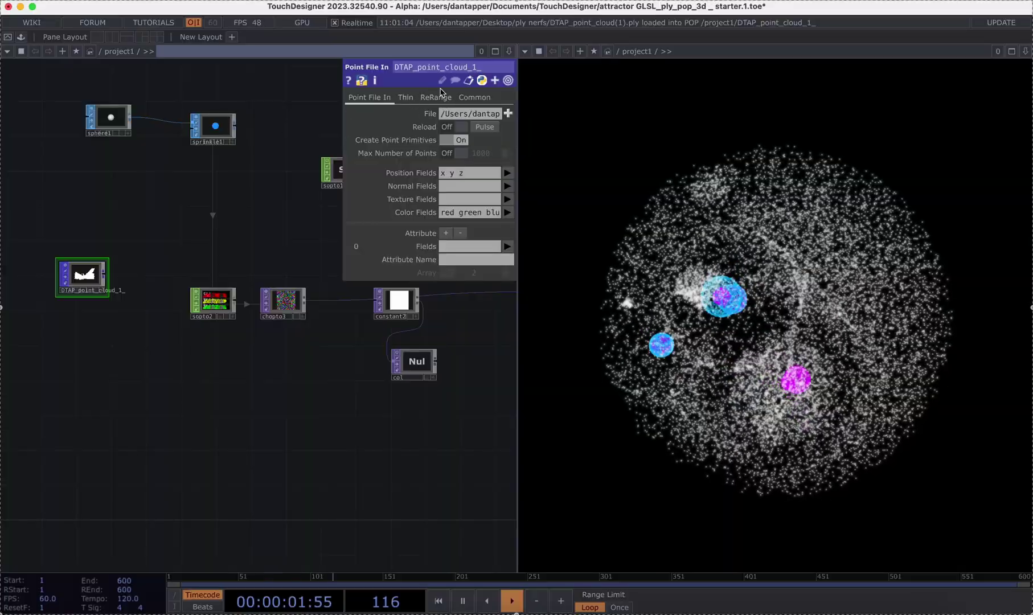
# Rerange the point cloud's Color attribute from 0–255 to 0–1
pyautogui.click(436, 97)
pyautogui.click(506, 127)
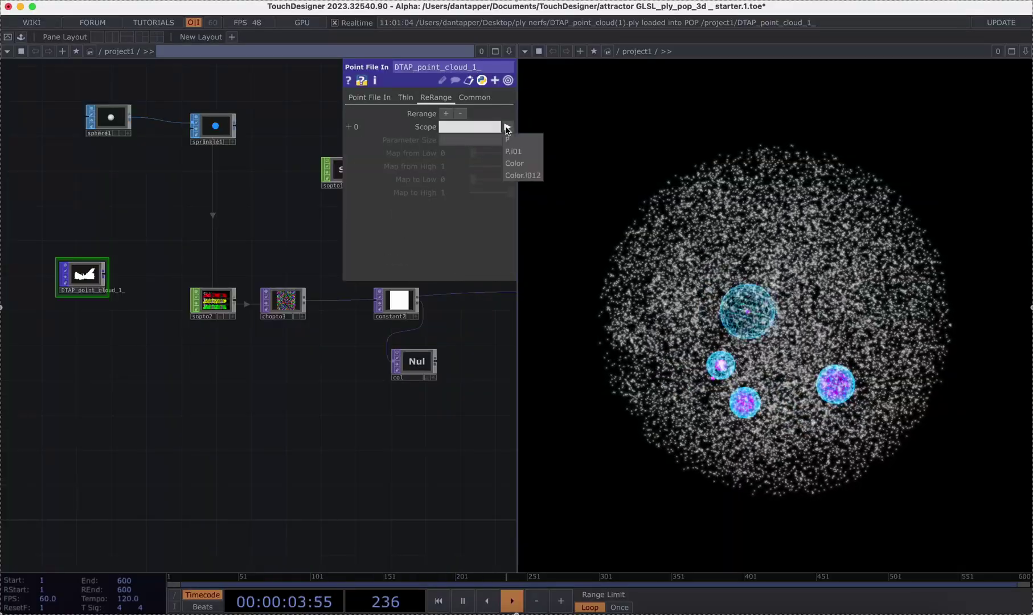
pyautogui.click(516, 162)
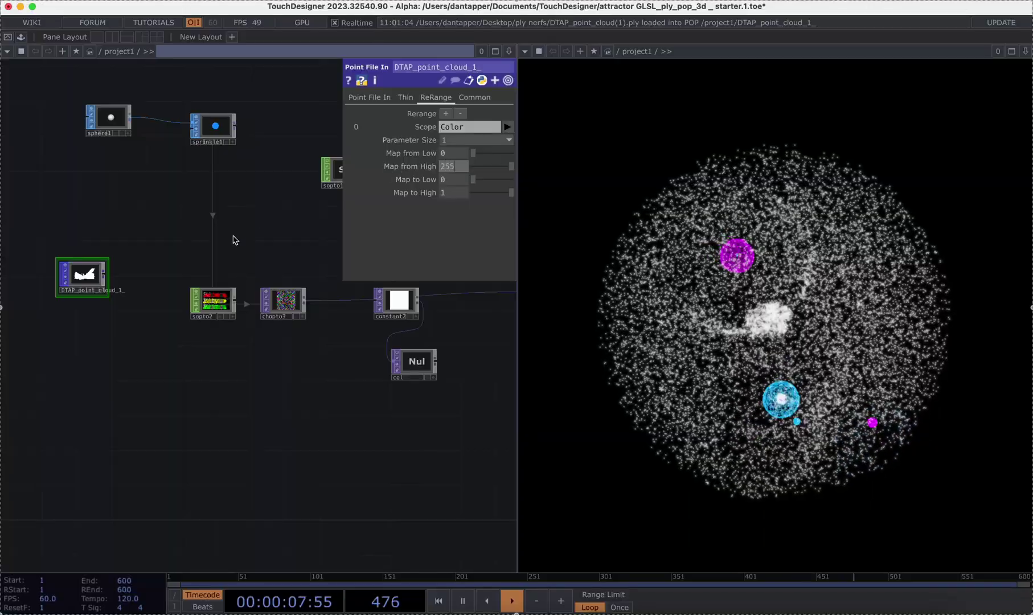
pyautogui.scroll(5, 64, 304)
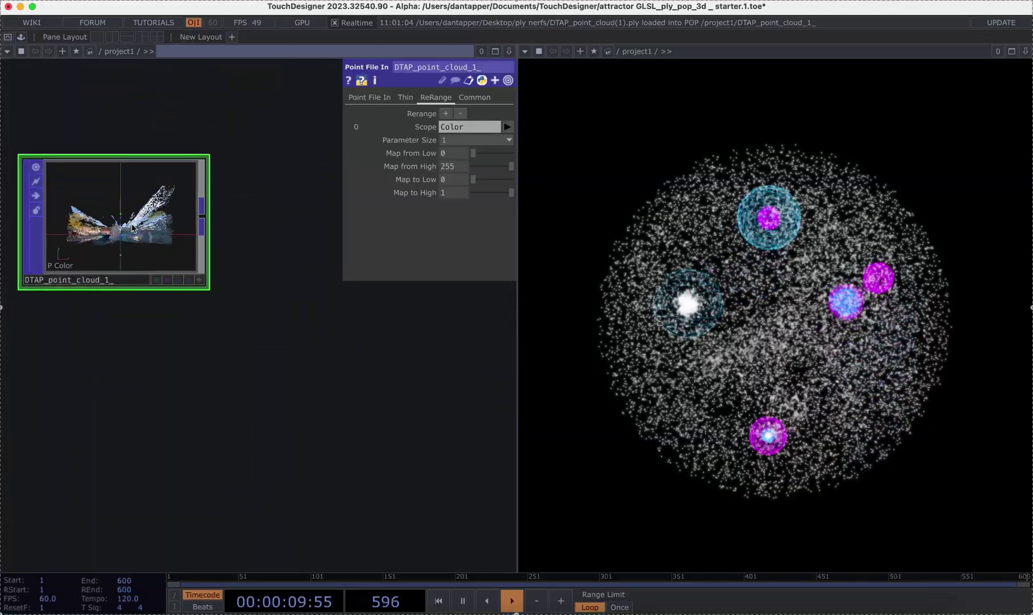
# Thin the point cloud with a Thin Random value of 0.56
pyautogui.click(405, 98)
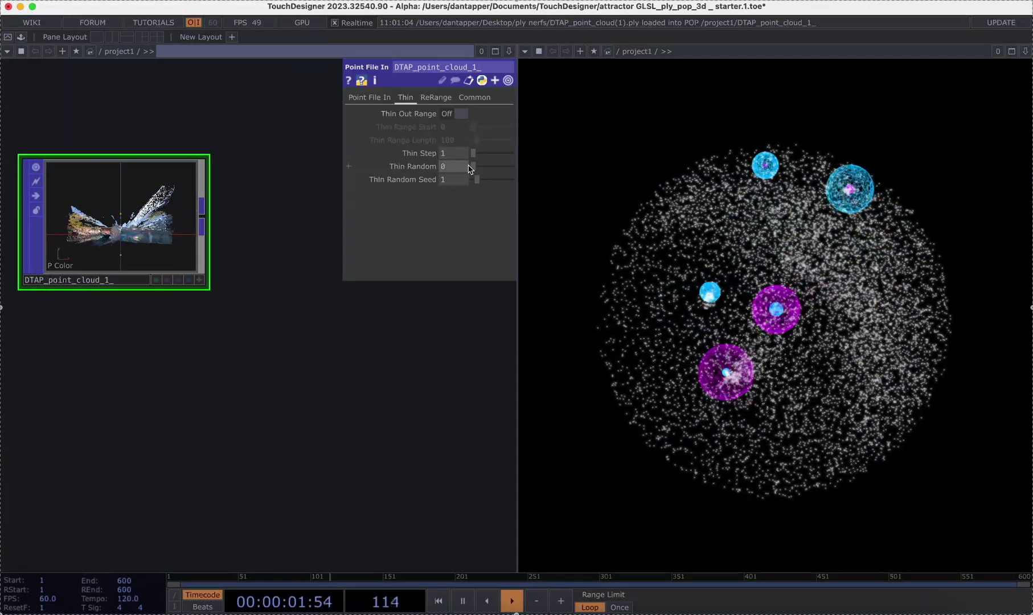
pyautogui.moveTo(478, 169)
pyautogui.mouseDown()
pyautogui.moveTo(500, 168)
pyautogui.moveTo(492, 166)
pyautogui.mouseUp()
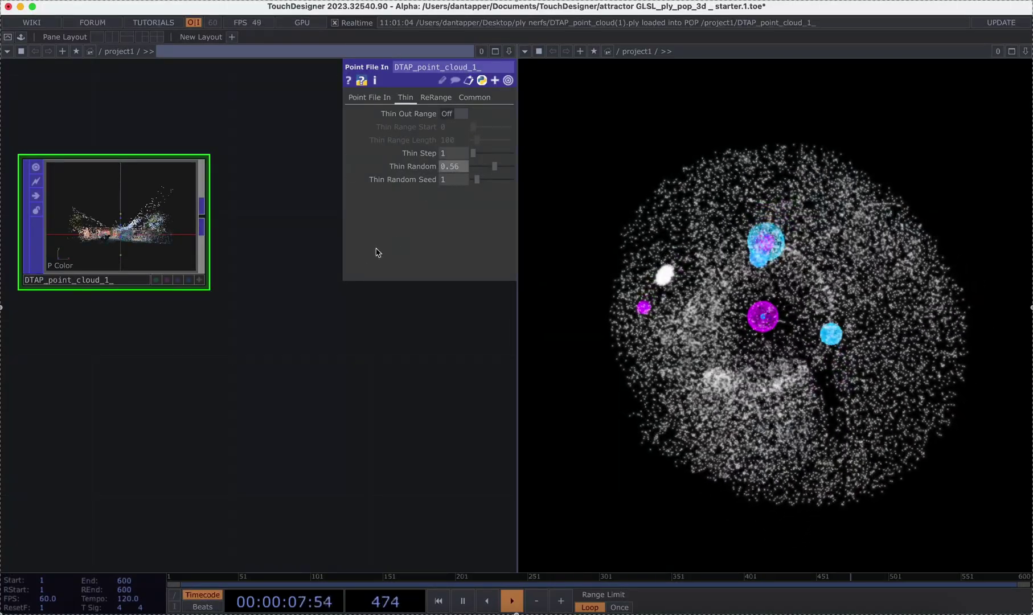
pyautogui.press('p')
pyautogui.scroll(-4, 311, 325)
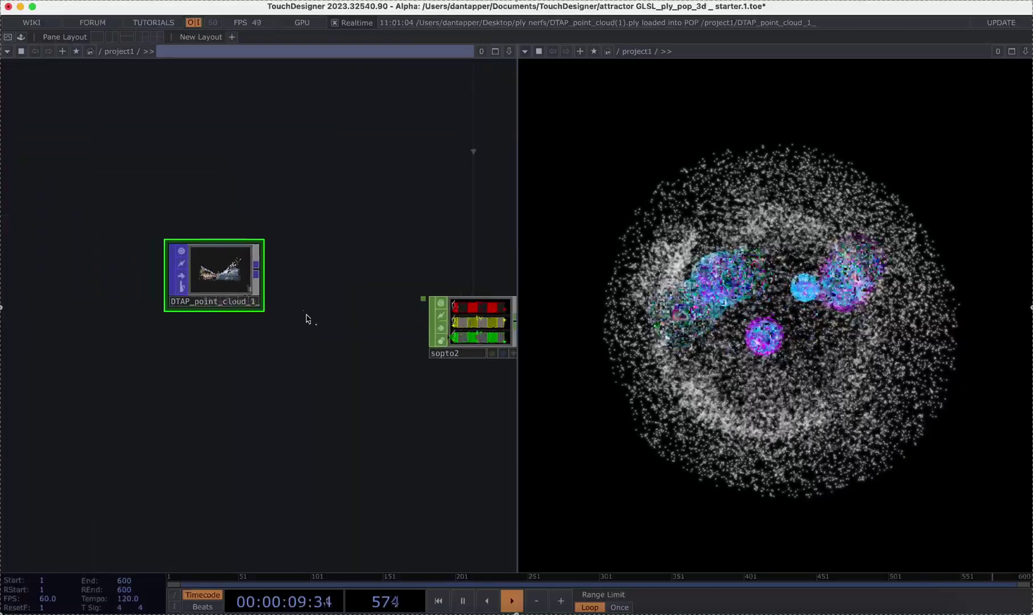
# Reposition the point cloud operator and add a POP to CHOP after it that reads its points
pyautogui.moveTo(244, 285); pyautogui.dragTo(157, 287)
pyautogui.click(166, 275)
pyautogui.click(276, 247)
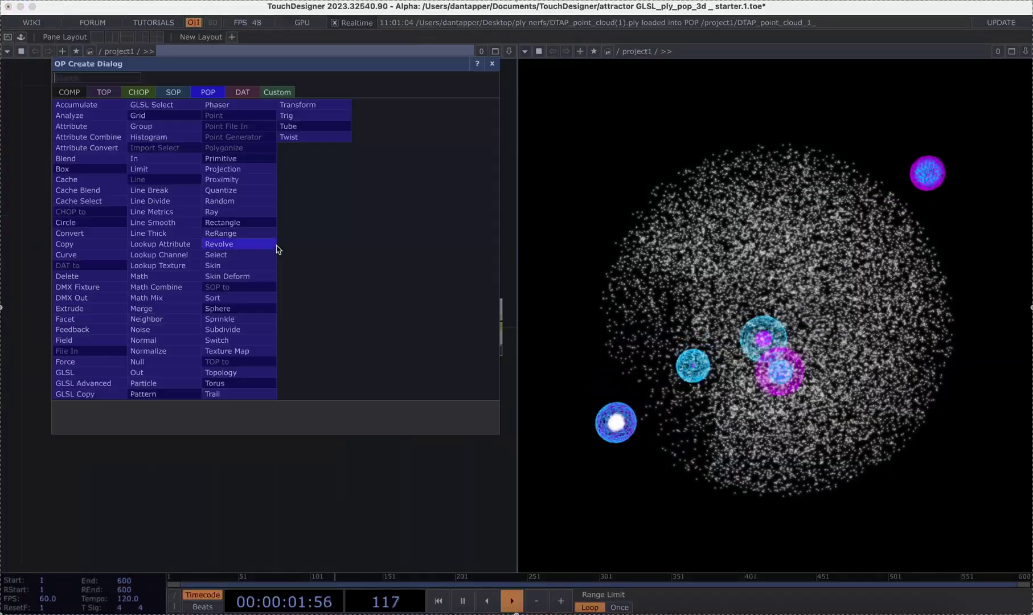
pyautogui.click(102, 116)
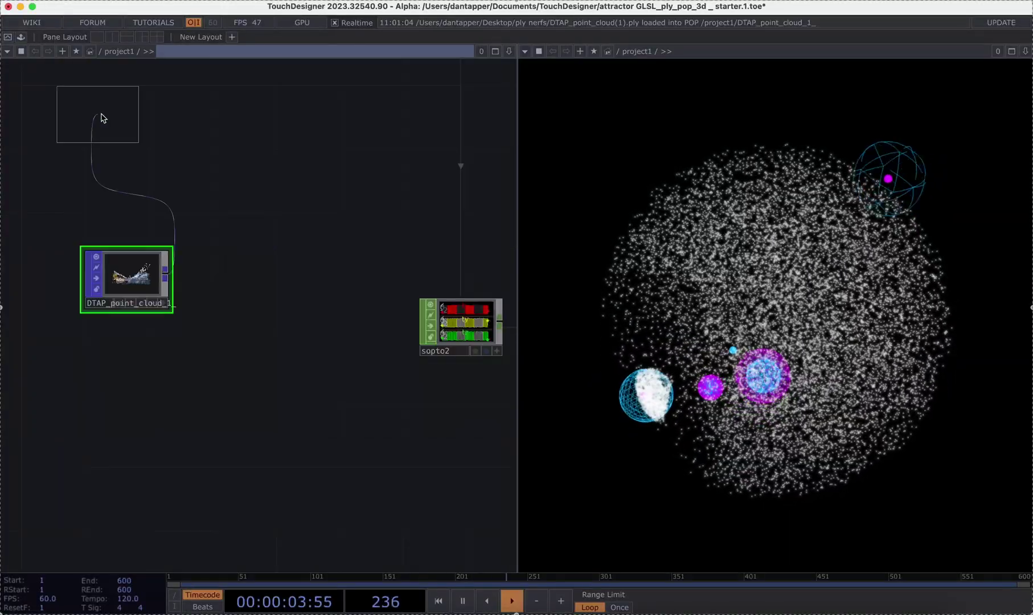
pyautogui.click(276, 232)
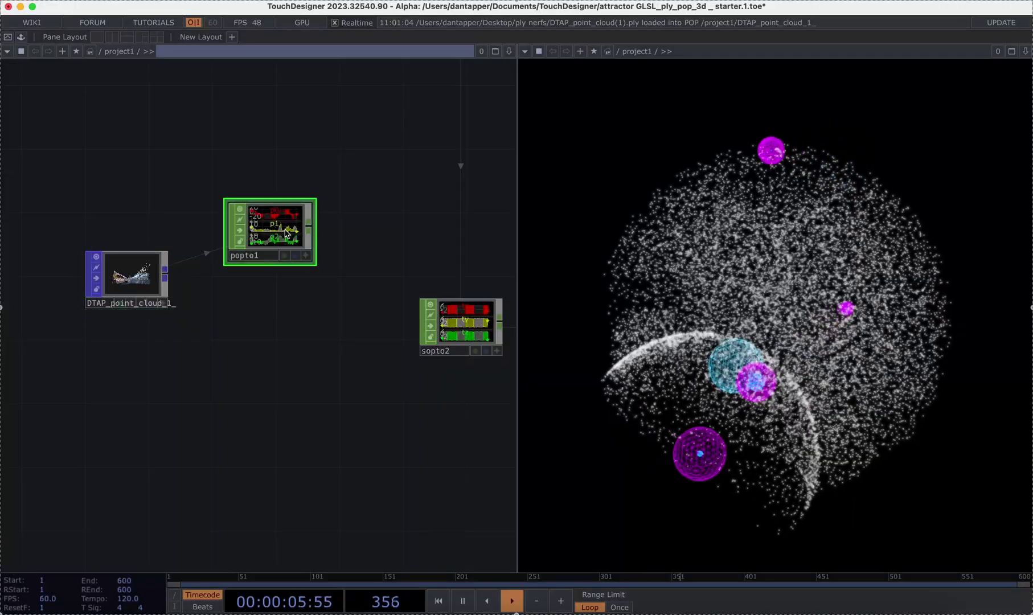
# Check the settings of popto1 and make it the source of chopto3 in place of sopto2
pyautogui.press('p')
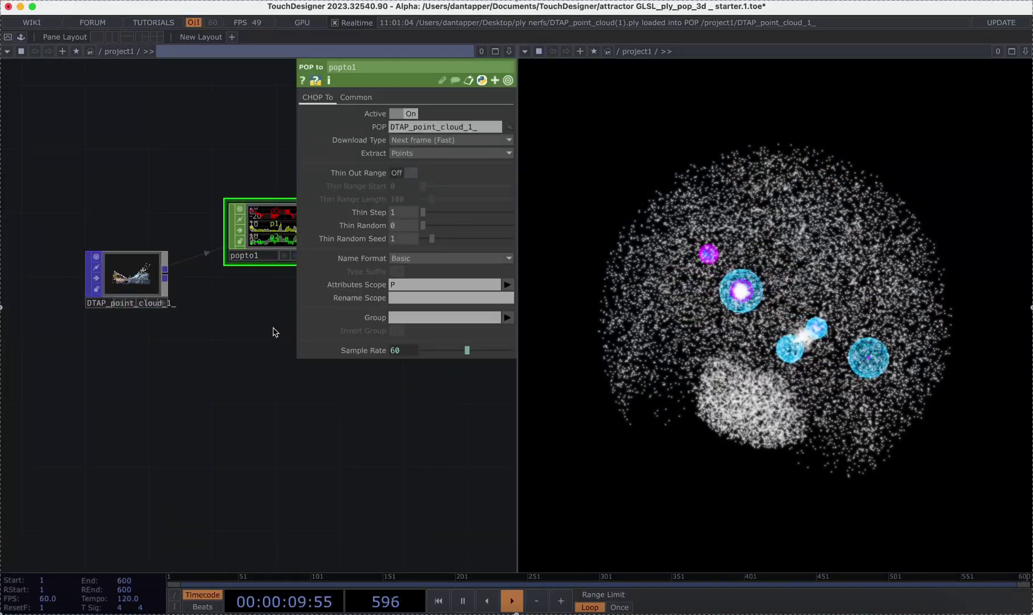
pyautogui.press('p')
pyautogui.scroll(-4, 321, 236)
pyautogui.moveTo(319, 233); pyautogui.dragTo(436, 300)
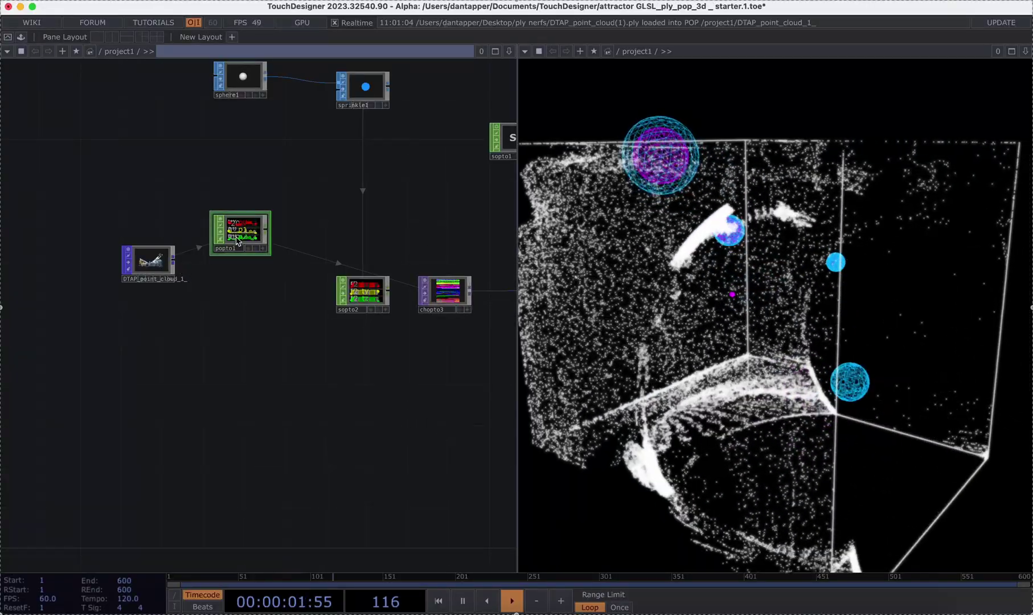
# Move the col null further below constant2 to make room in the network
pyautogui.scroll(-5, 302, 357)
pyautogui.scroll(5, 279, 357)
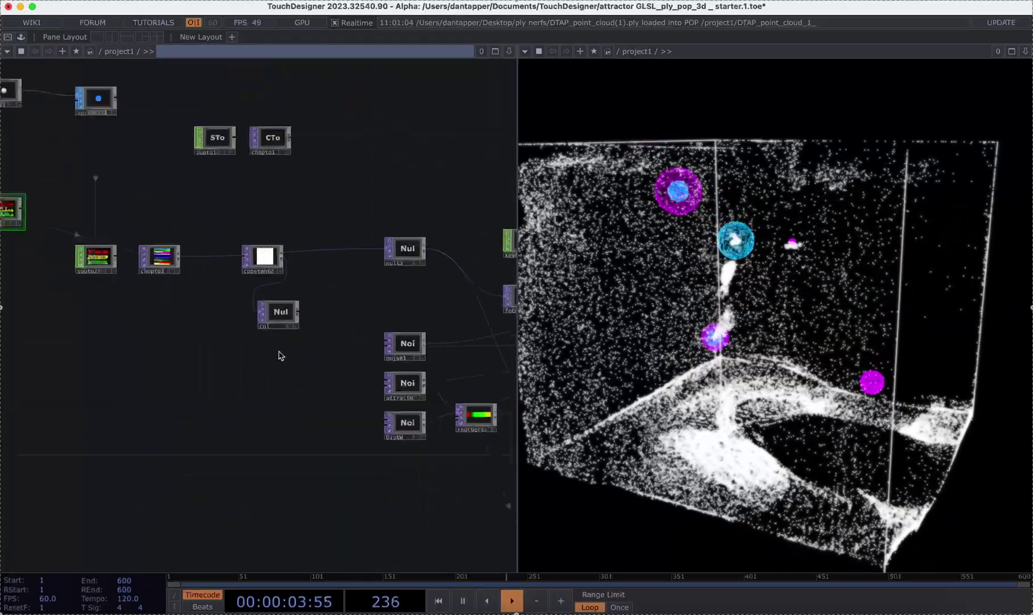
pyautogui.scroll(2, 279, 356)
pyautogui.moveTo(287, 303); pyautogui.dragTo(311, 337)
pyautogui.scroll(-3, 310, 336)
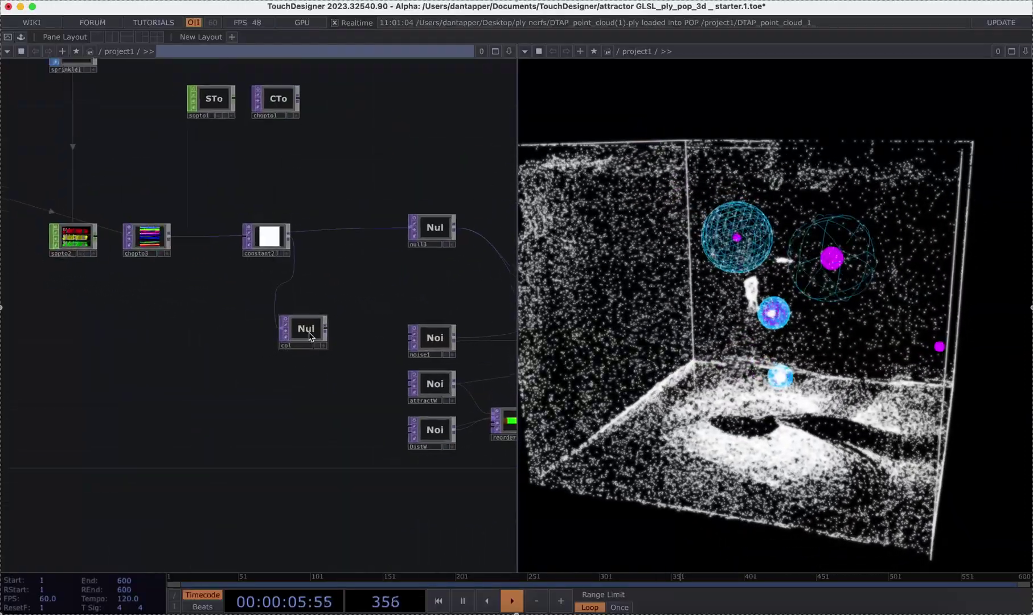
pyautogui.moveTo(152, 335); pyautogui.dragTo(260, 365)
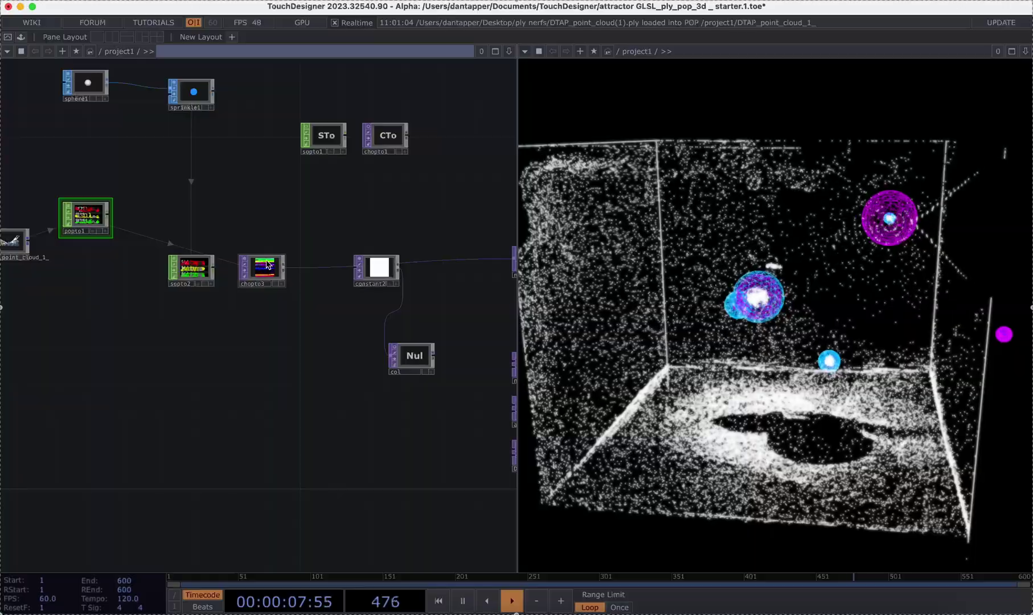
# Duplicate chopto3 and place the copy below the original
pyautogui.click(267, 265)
pyautogui.hotkey('ctrl', 'c')
pyautogui.hotkey('ctrl', 'v')
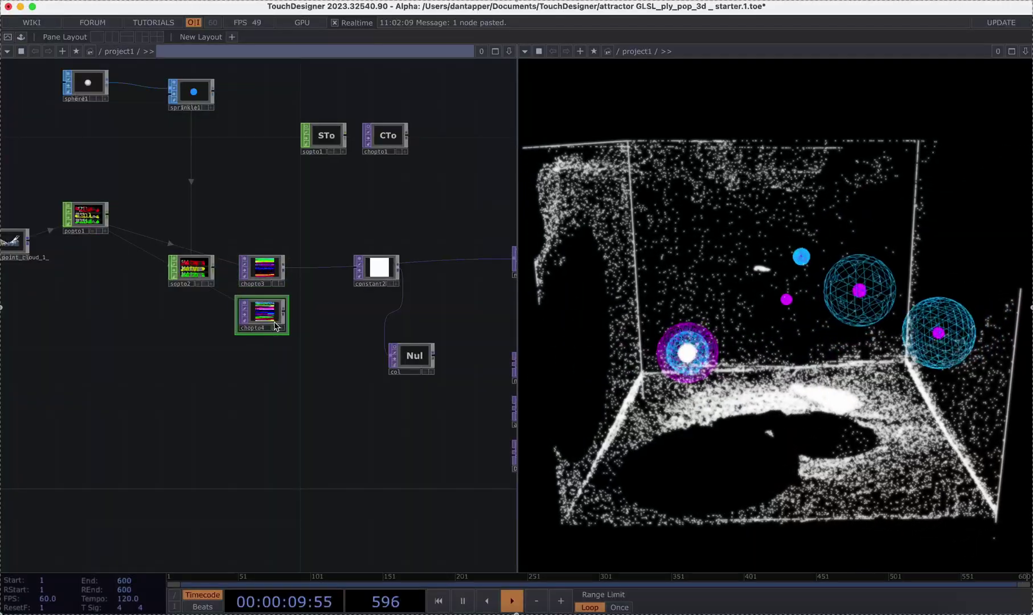
pyautogui.moveTo(275, 326); pyautogui.dragTo(275, 349)
pyautogui.moveTo(141, 305); pyautogui.dragTo(208, 323)
# Duplicate popto1 below the original and set the copy's Attributes Scope to Color
pyautogui.click(165, 238)
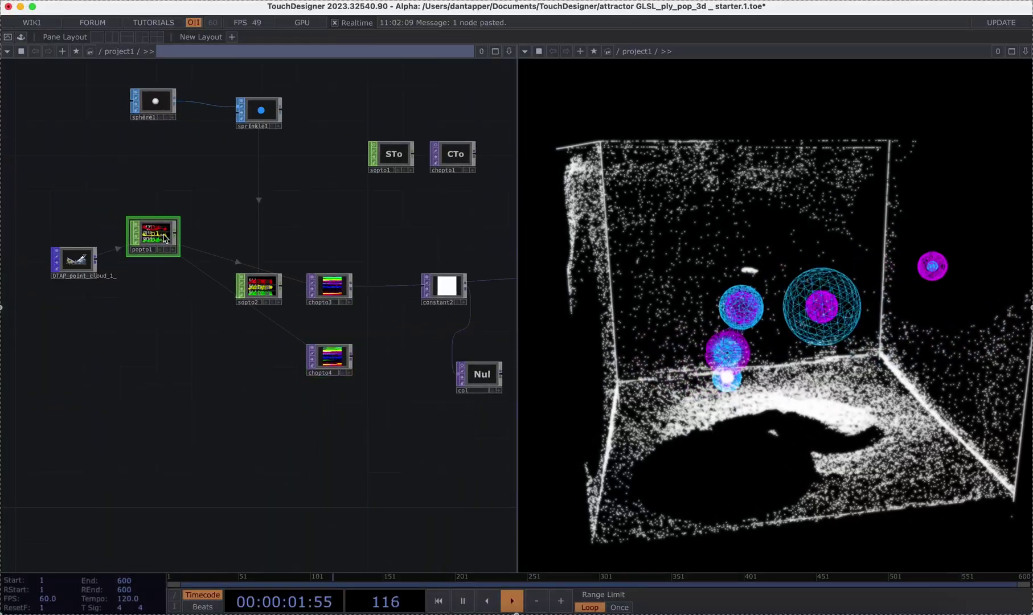
pyautogui.hotkey('ctrl', 'c')
pyautogui.hotkey('ctrl', 'v')
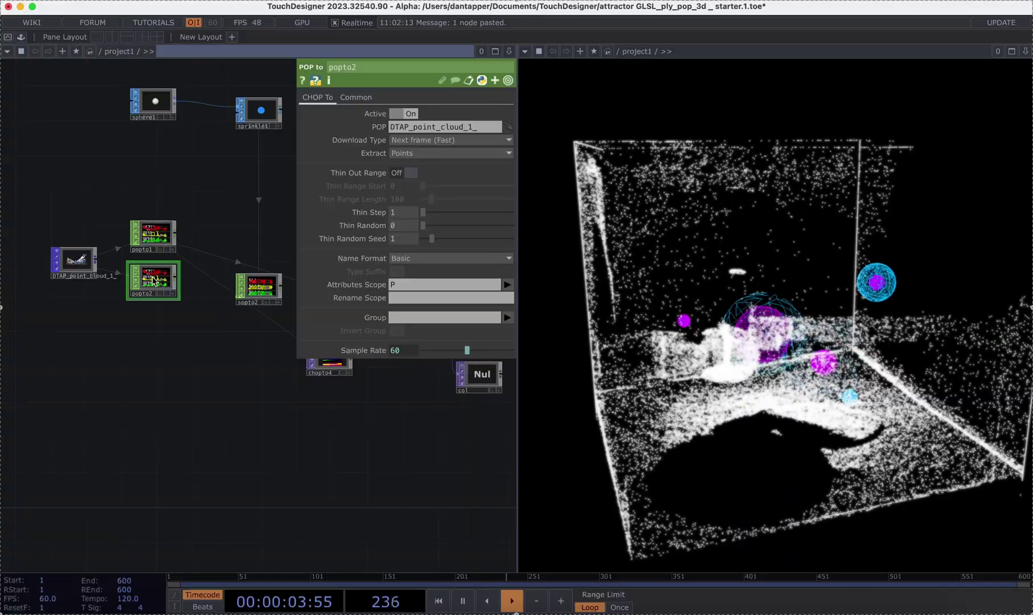
pyautogui.press('p')
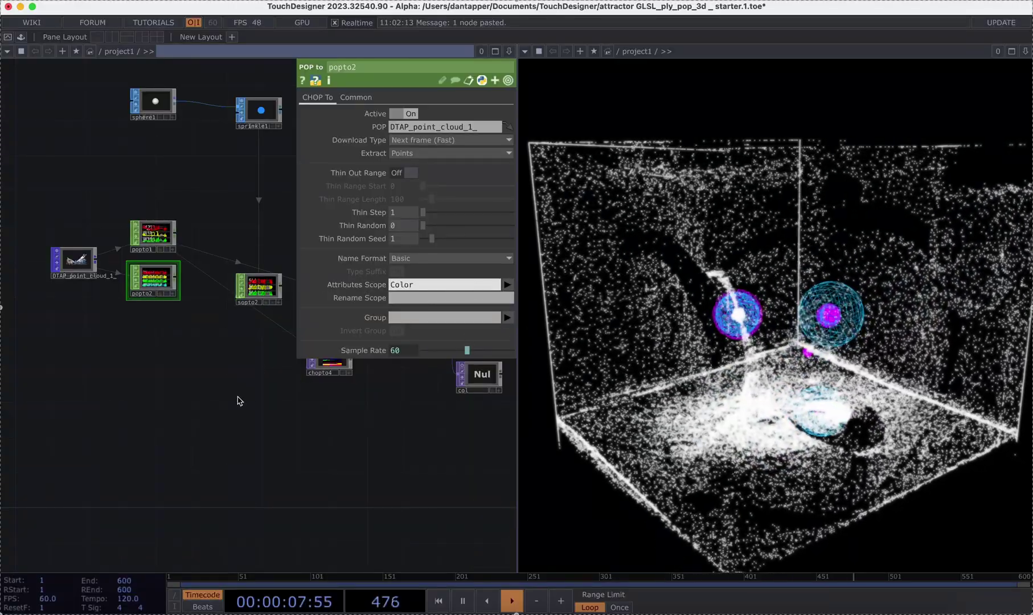
pyautogui.press('p')
# Route the color channels from popto2 through chopto4 into the col null
pyautogui.moveTo(181, 281); pyautogui.dragTo(154, 343)
pyautogui.scroll(-5, 279, 349)
pyautogui.scroll(-2, 264, 343)
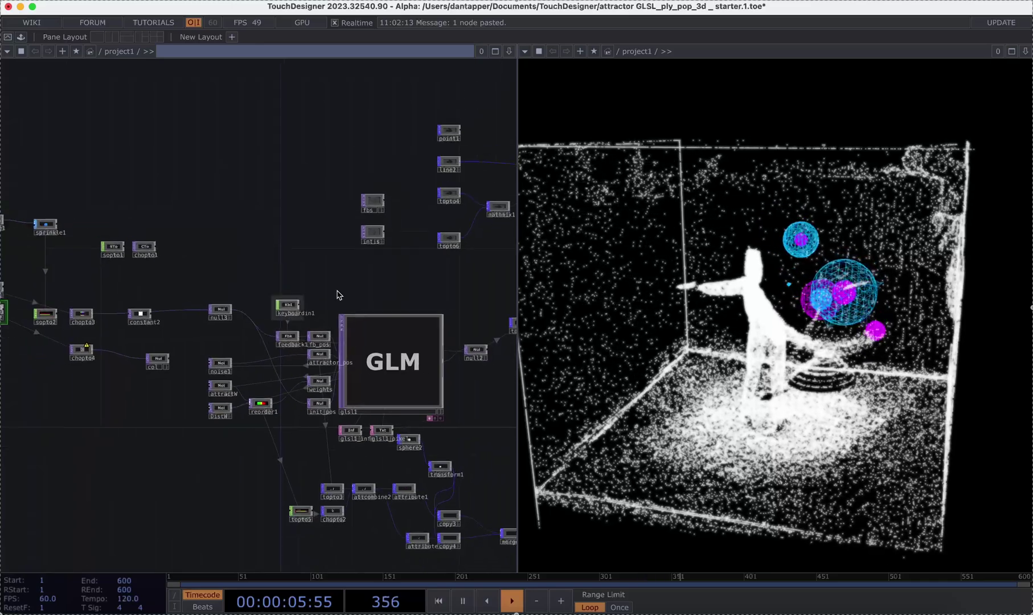
# Examine the instancing and transform settings of geo1, the geometry that renders the particles
pyautogui.moveTo(339, 295); pyautogui.dragTo(33, 349)
pyautogui.scroll(-2, 69, 345)
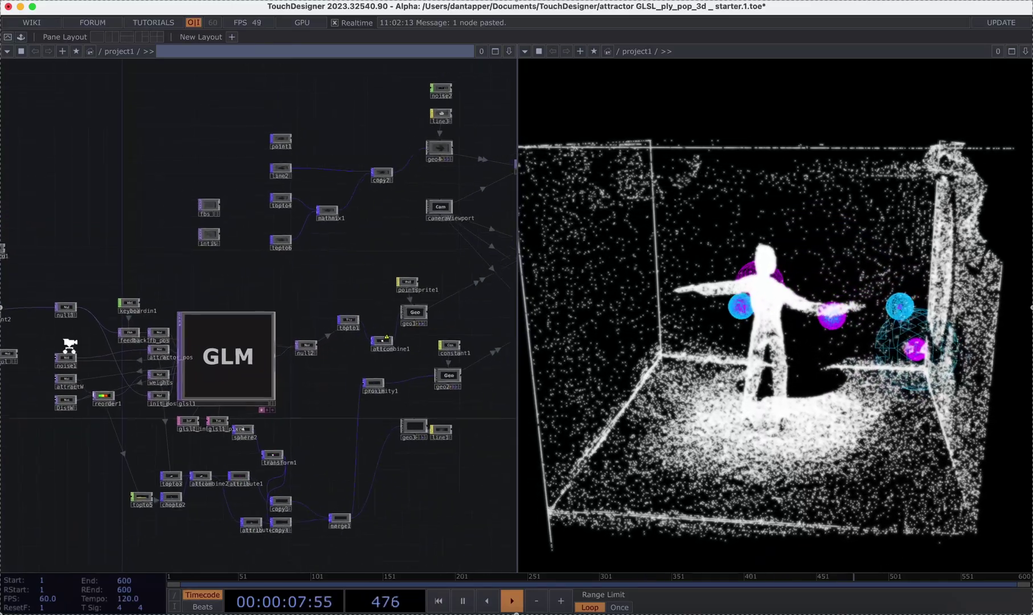
pyautogui.scroll(6, 353, 316)
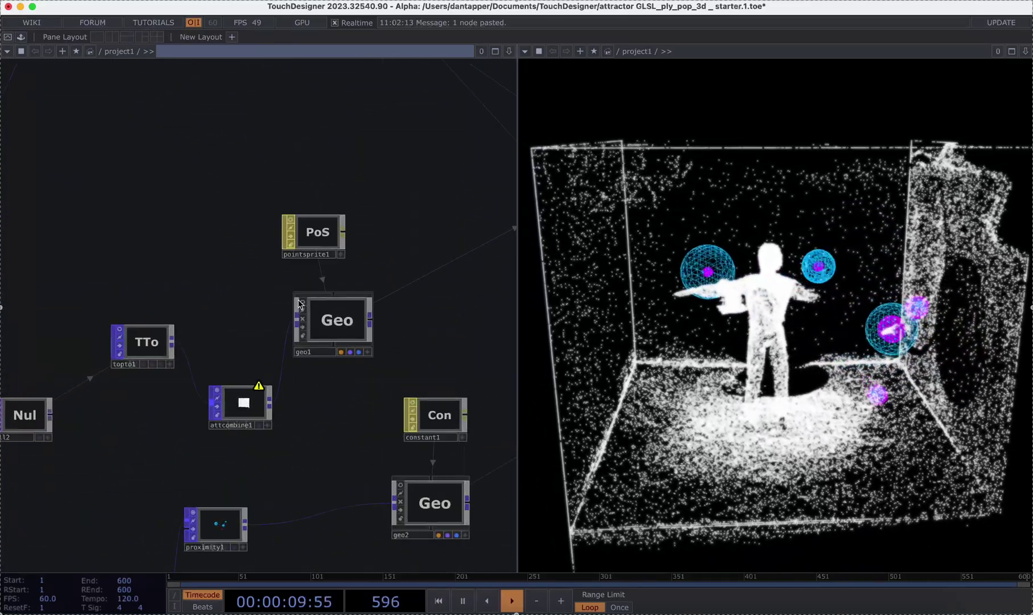
pyautogui.click(329, 322)
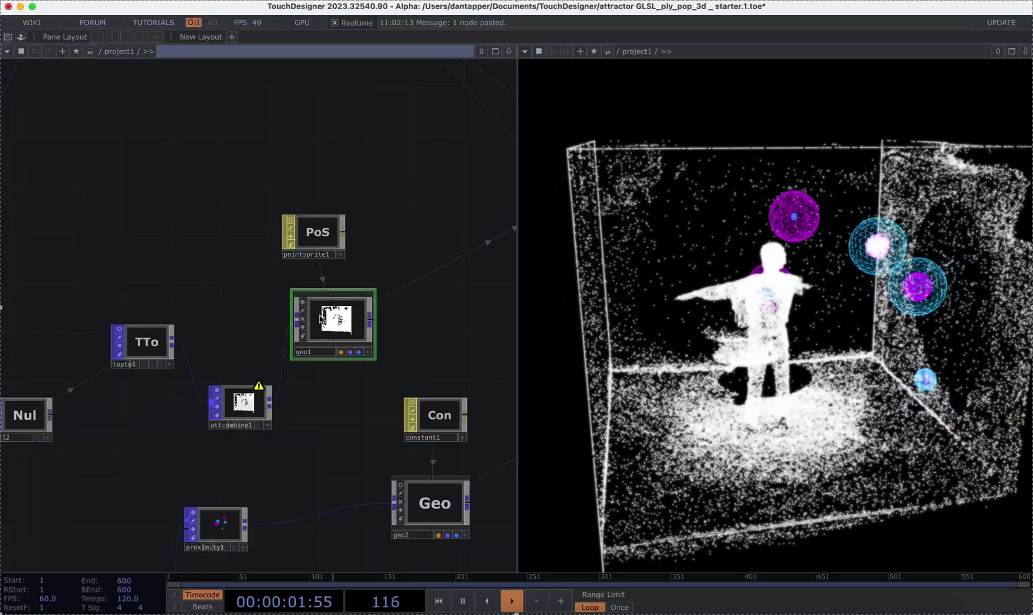
pyautogui.press('p')
pyautogui.click(314, 97)
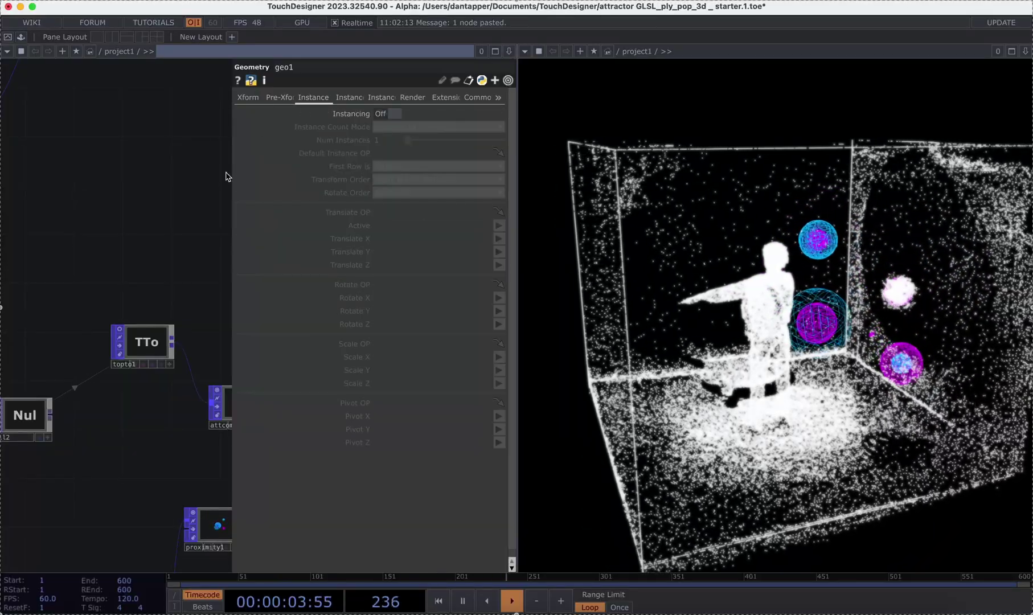
pyautogui.click(251, 97)
pyautogui.scroll(-5, 150, 273)
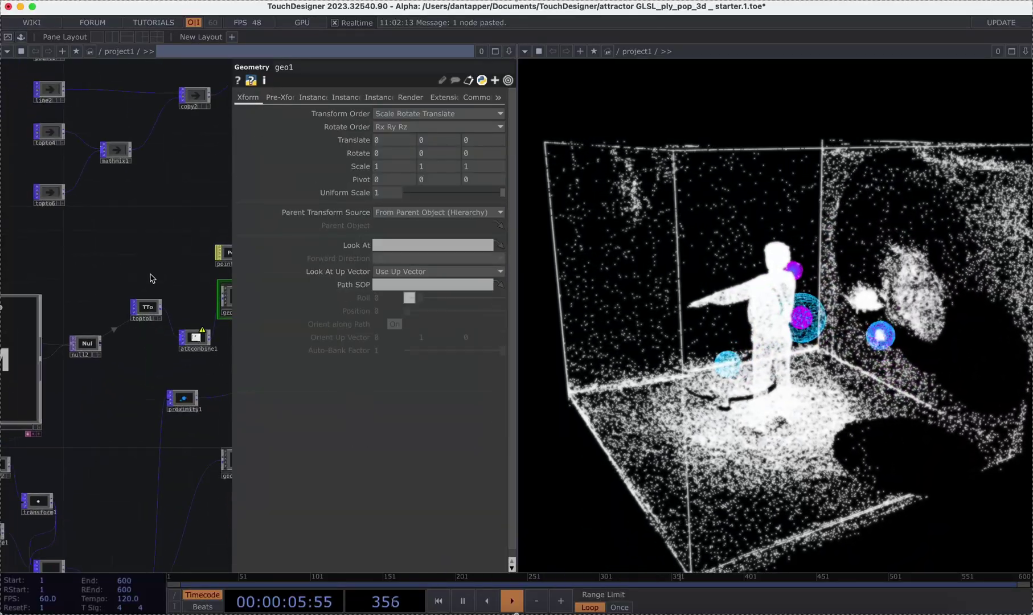
pyautogui.press('p')
pyautogui.moveTo(204, 256); pyautogui.dragTo(325, 241)
pyautogui.moveTo(264, 249); pyautogui.dragTo(316, 240)
pyautogui.scroll(-5, 314, 240)
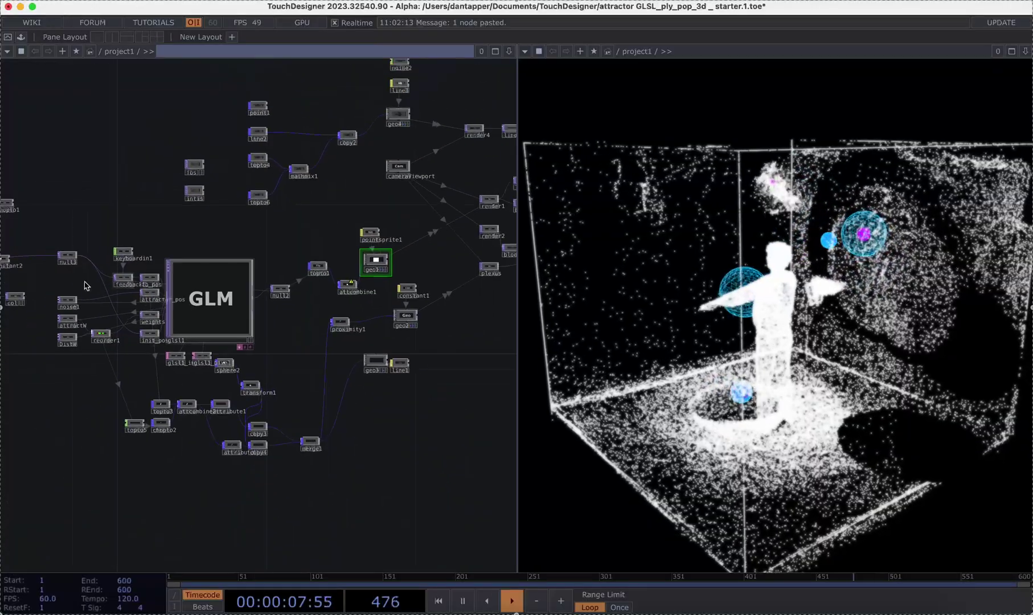
# Delete chopto4, the col null and popto2 from the network
pyautogui.moveTo(54, 290); pyautogui.dragTo(232, 292)
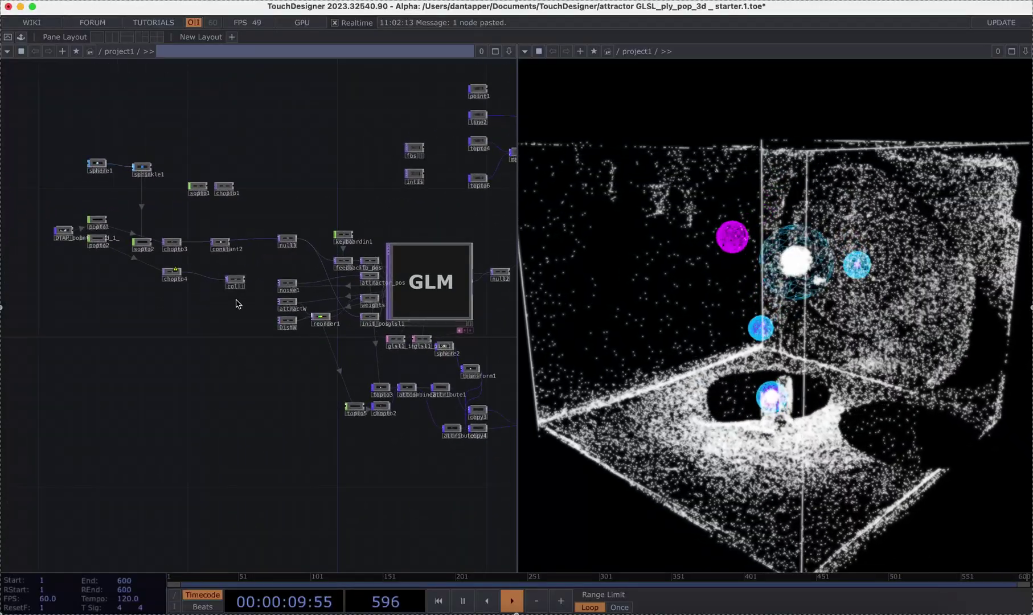
pyautogui.moveTo(164, 274); pyautogui.dragTo(156, 272, button='right')
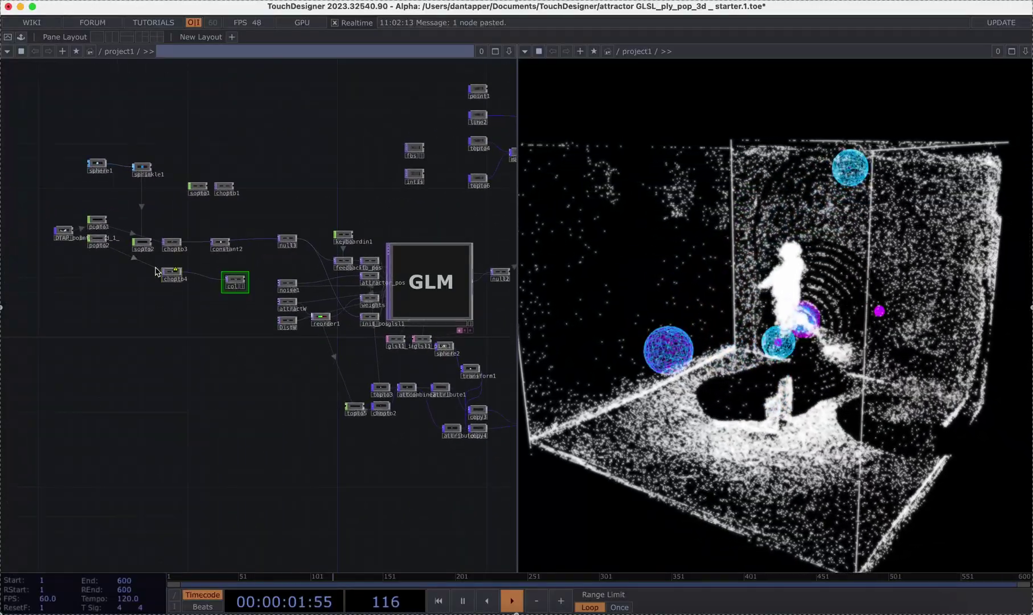
pyautogui.press('Delete')
pyautogui.click(100, 243)
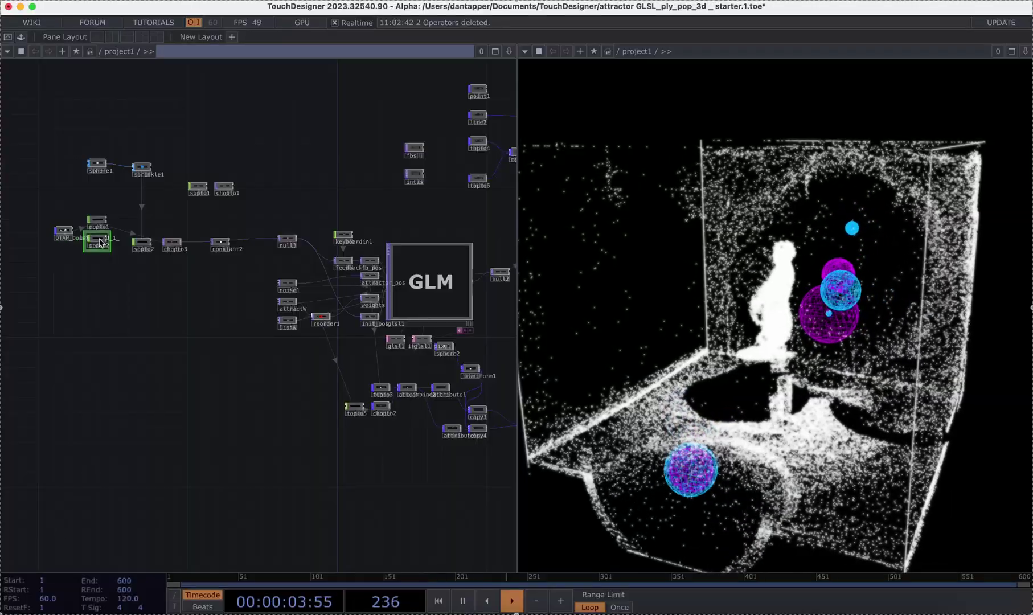
pyautogui.press('Delete')
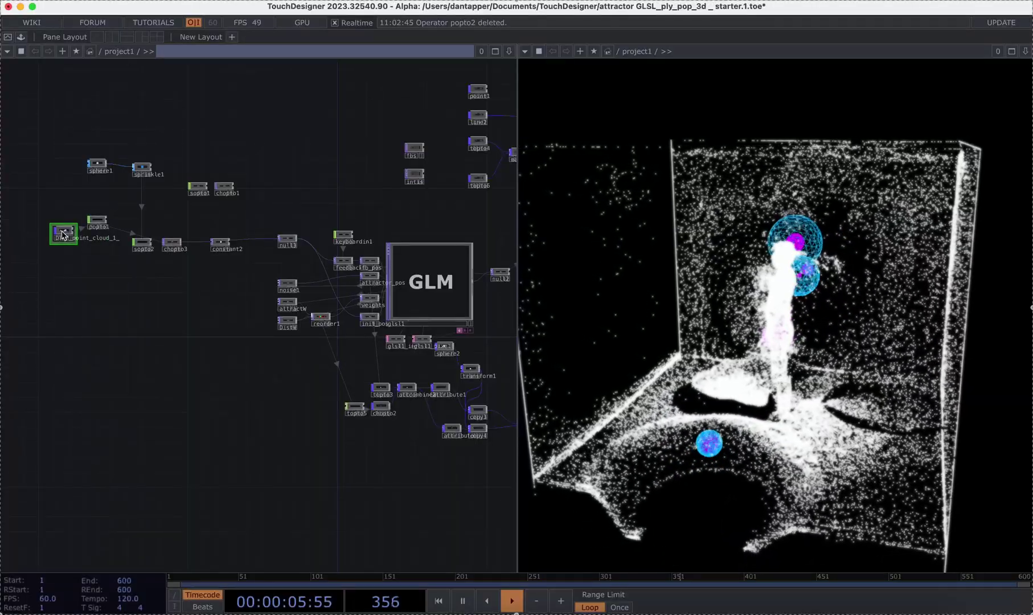
# Move the imported point cloud operator lower and wire it into attcombine1 as the second input supplying the Color attribute
pyautogui.hotkey('ctrl', 'v')
pyautogui.hscroll(5, 254, 189)
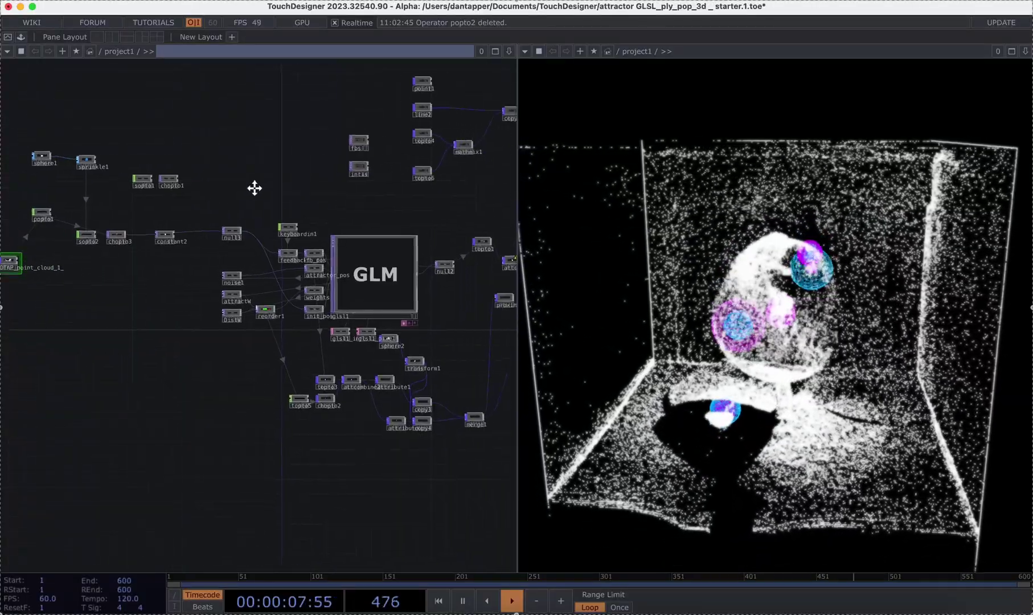
pyautogui.moveTo(446, 236); pyautogui.dragTo(414, 218)
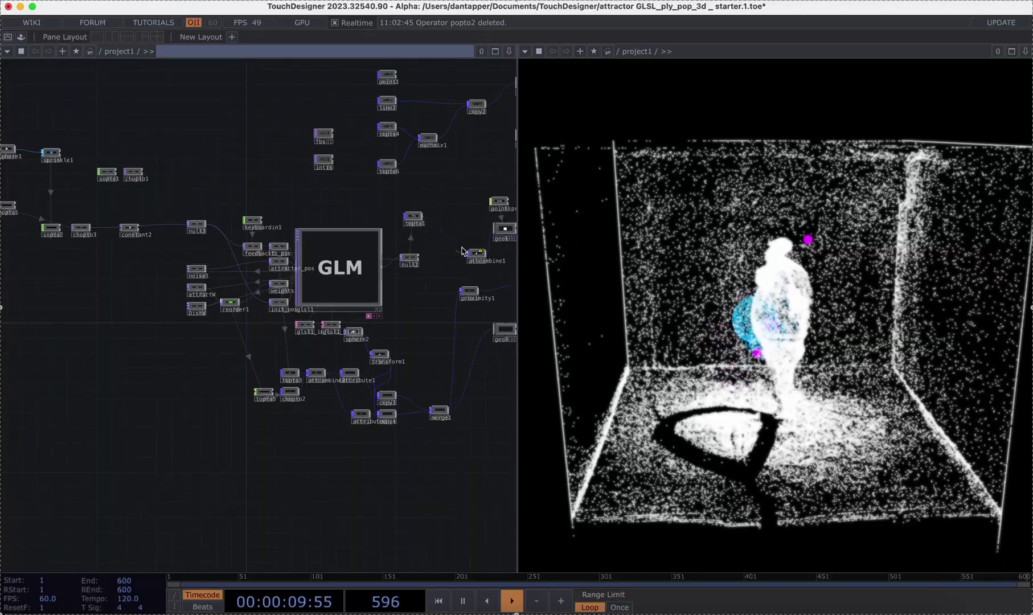
pyautogui.click(473, 258)
pyautogui.press('p')
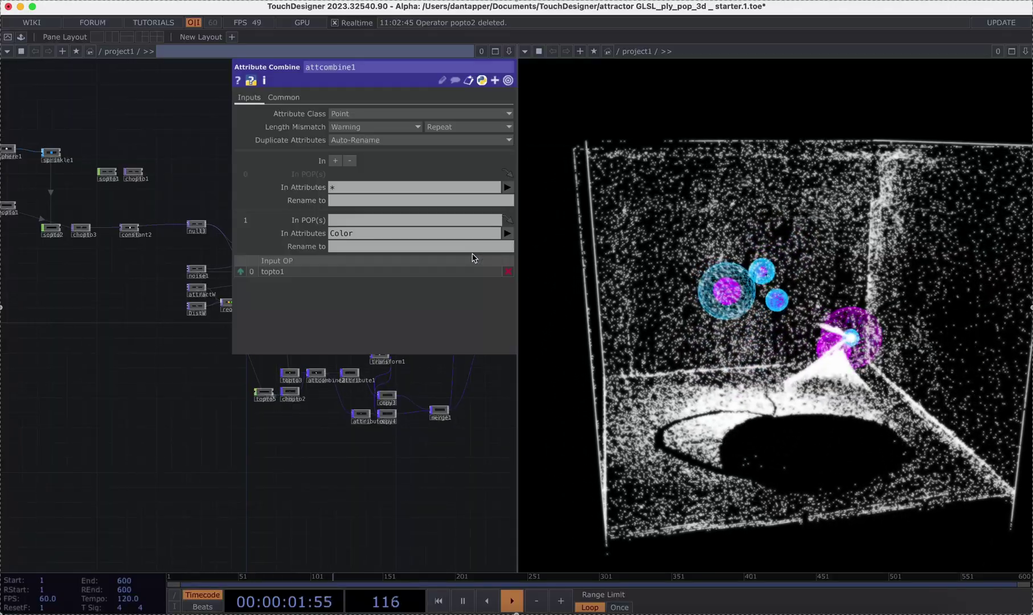
pyautogui.hscroll(-5, 139, 395)
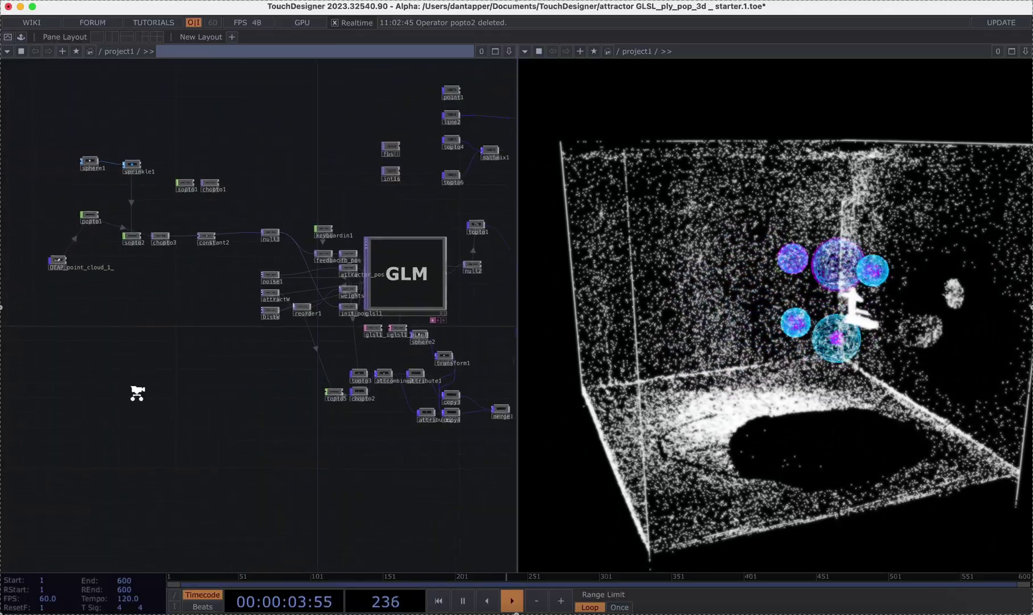
pyautogui.scroll(-1, 137, 393)
pyautogui.click(513, 267)
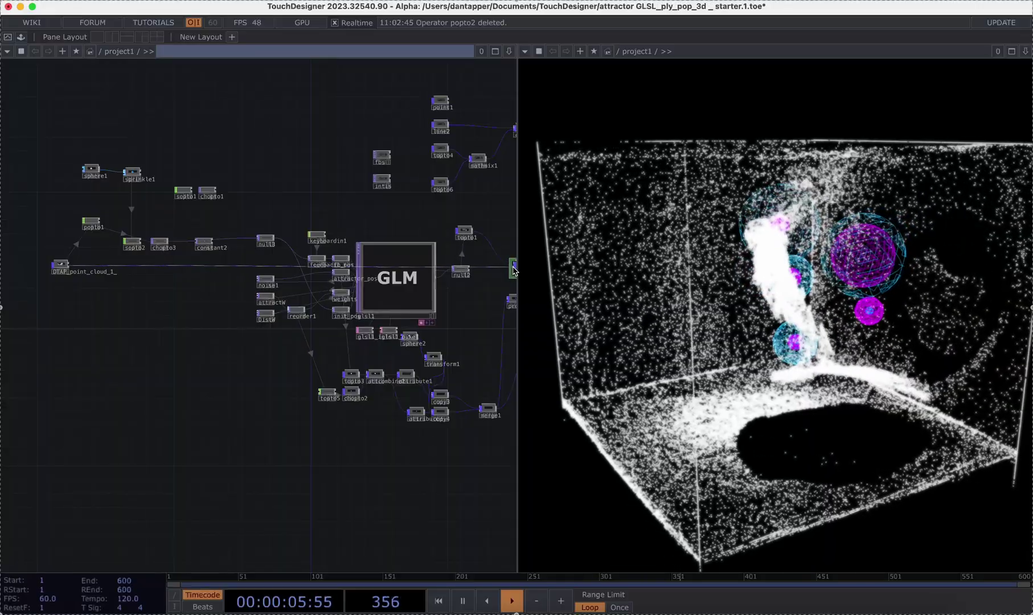
pyautogui.moveTo(494, 235); pyautogui.dragTo(414, 215)
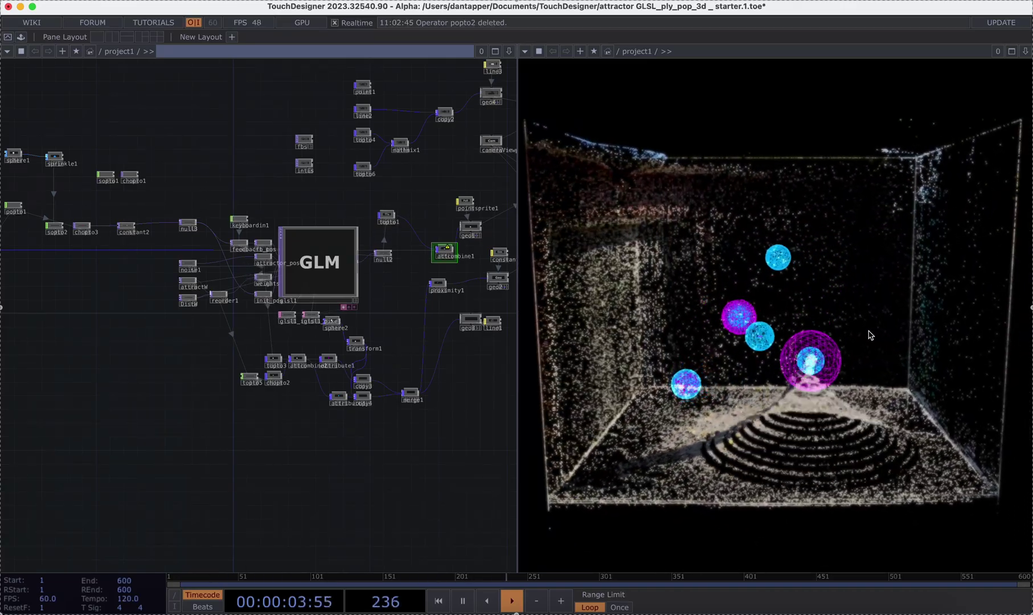
pyautogui.moveTo(510, 392); pyautogui.dragTo(268, 468)
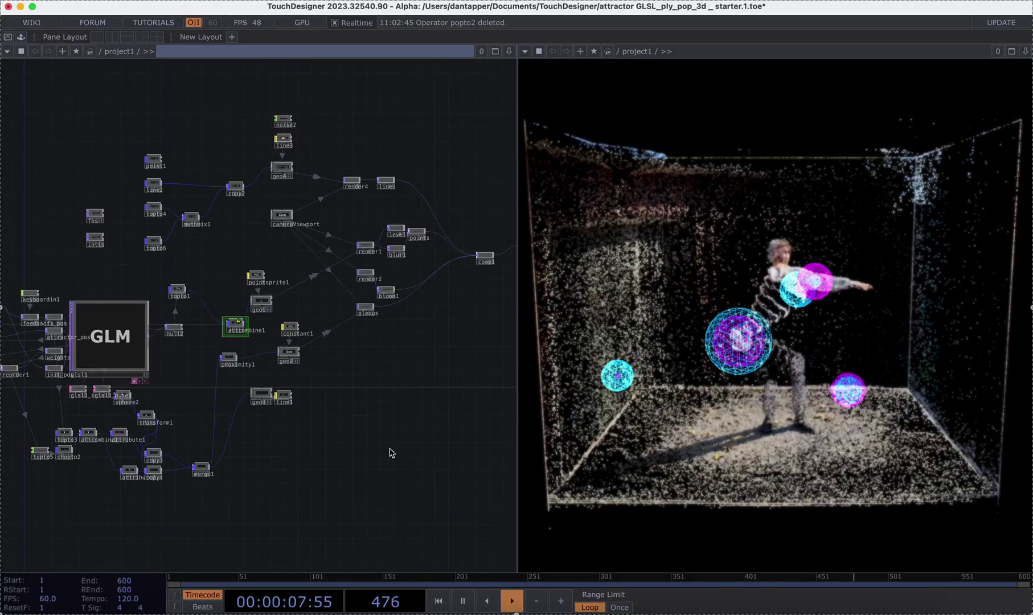
pyautogui.scroll(3, 484, 239)
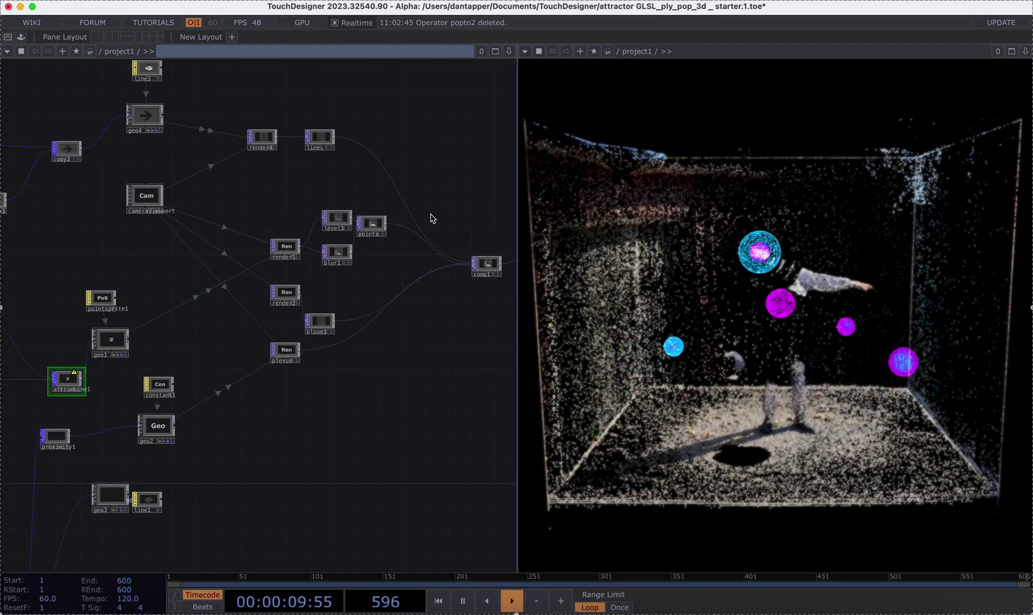
pyautogui.scroll(-1, 472, 219)
pyautogui.scroll(-10, 403, 415)
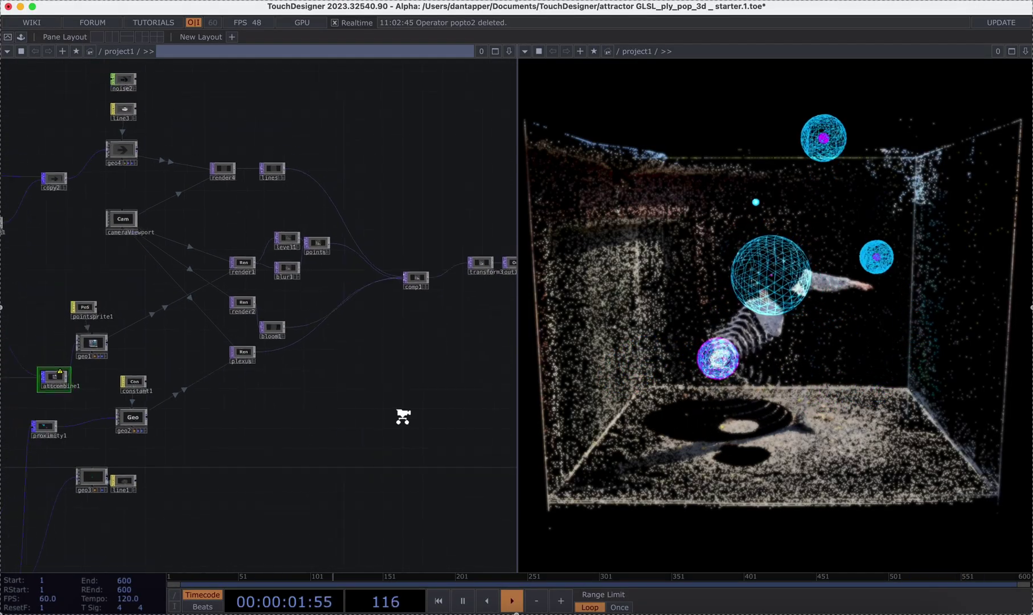
# Set the attractW noise amplitude to 1 and bring up the DistW noise parameters
pyautogui.scroll(10, 254, 403)
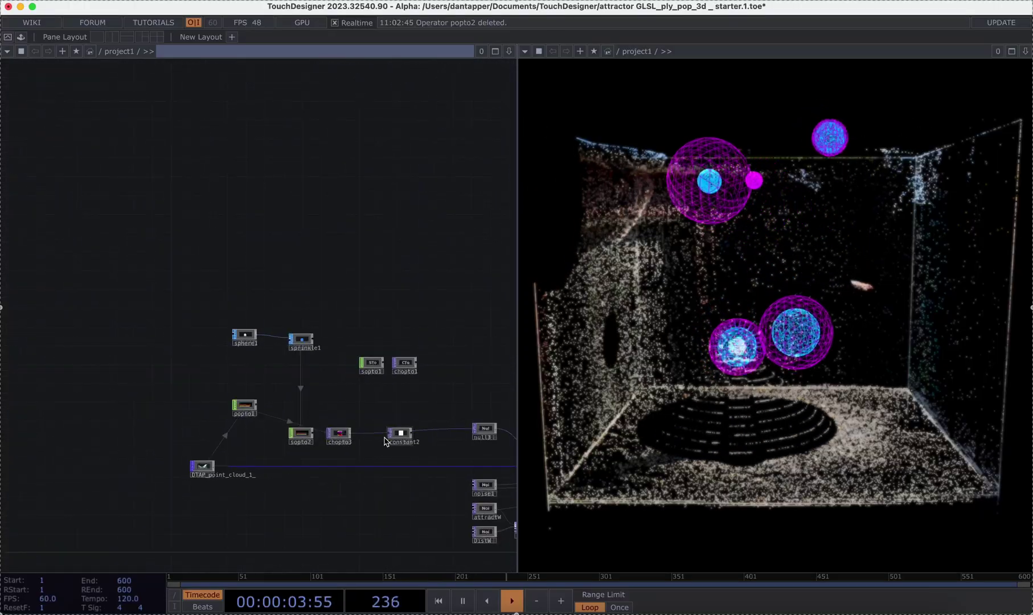
pyautogui.moveTo(316, 467); pyautogui.dragTo(192, 457, button='middle')
pyautogui.click(358, 477)
pyautogui.press('p')
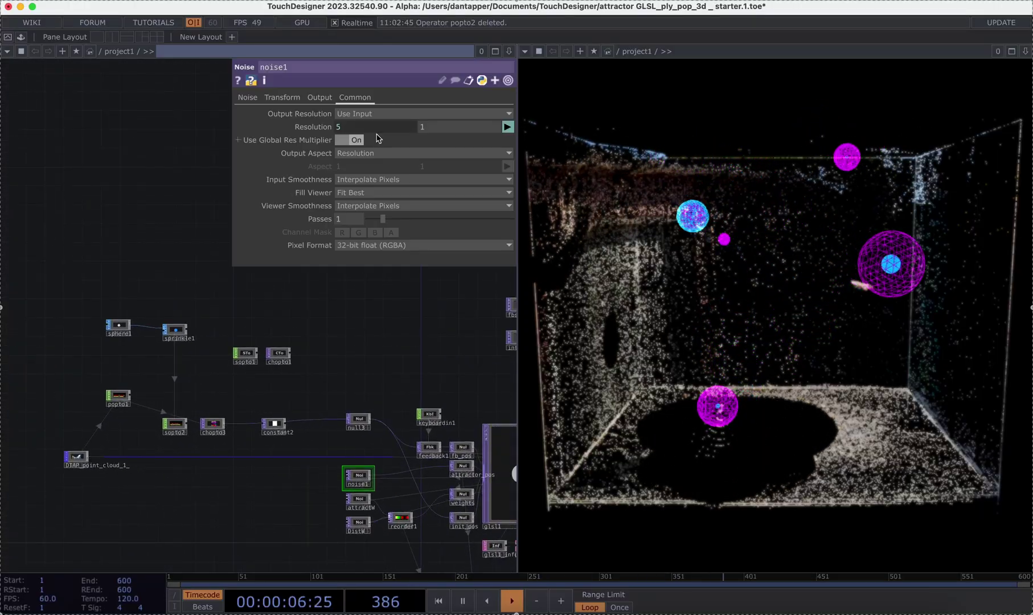
pyautogui.click(358, 500)
pyautogui.click(426, 220)
pyautogui.write('1')
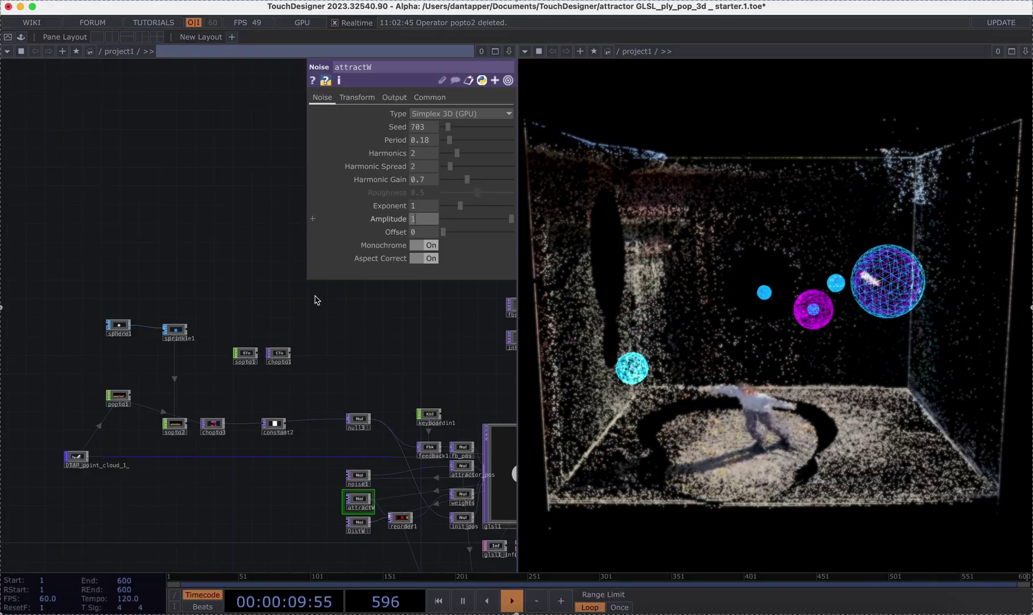
pyautogui.press('Return')
pyautogui.click(358, 524)
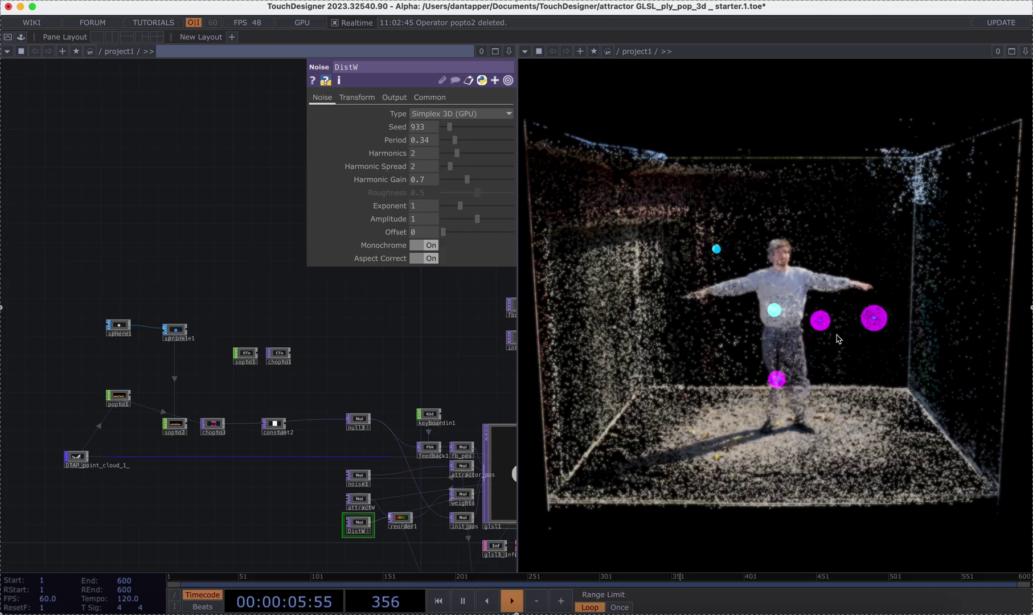
# Set the uNumAttractors value of the glsl1 shader to 20
pyautogui.moveTo(836, 339); pyautogui.dragTo(880, 369)
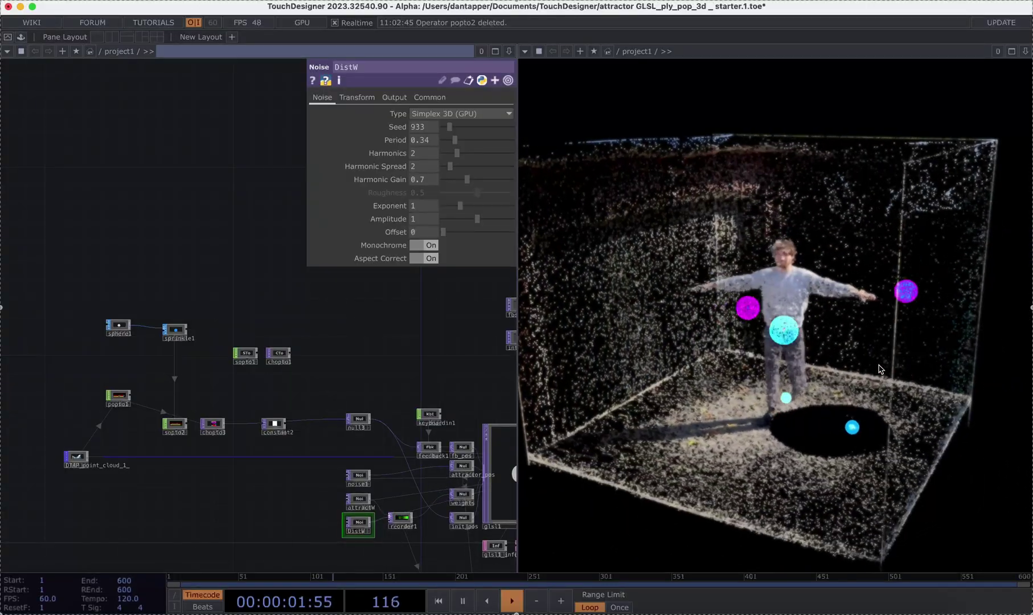
pyautogui.moveTo(385, 363); pyautogui.dragTo(279, 362)
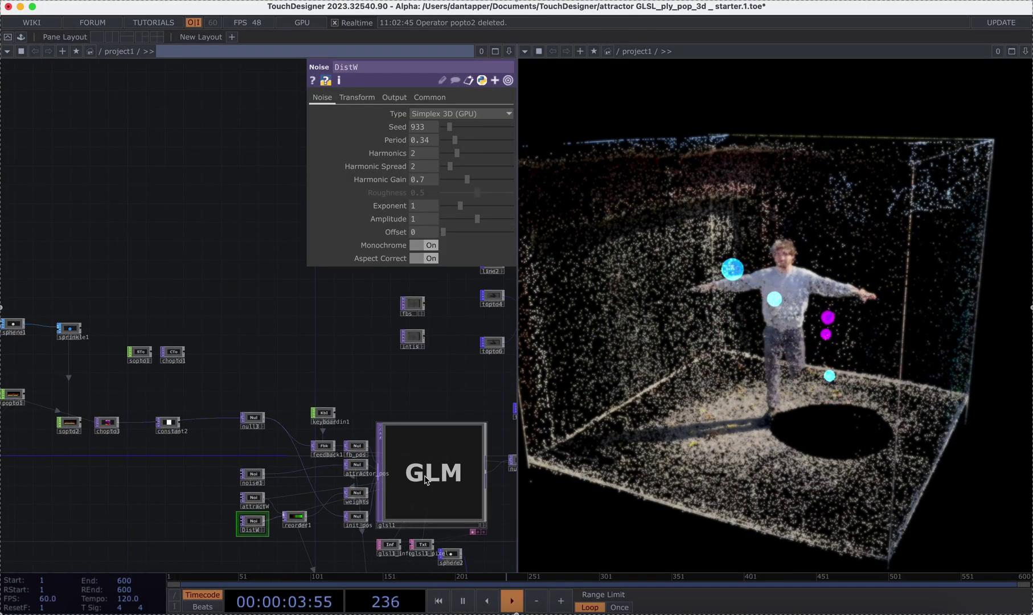
pyautogui.click(415, 467)
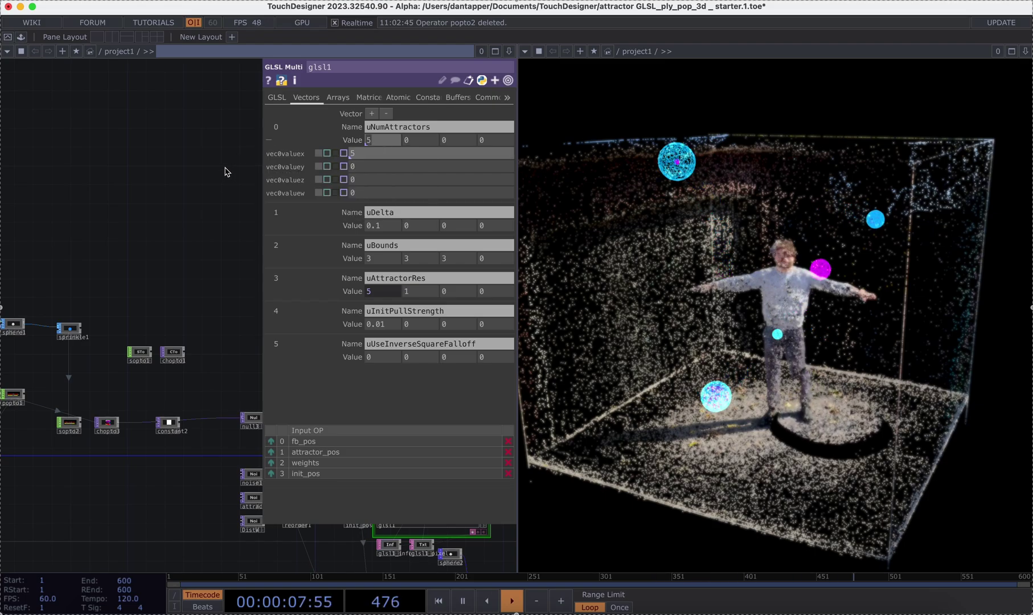
pyautogui.press('Return')
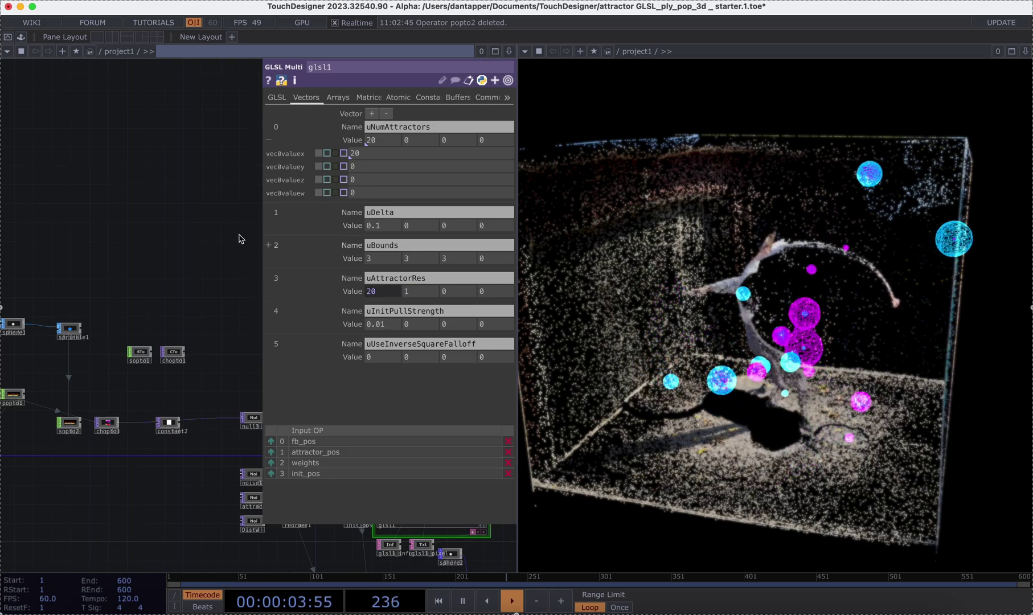
pyautogui.press('p')
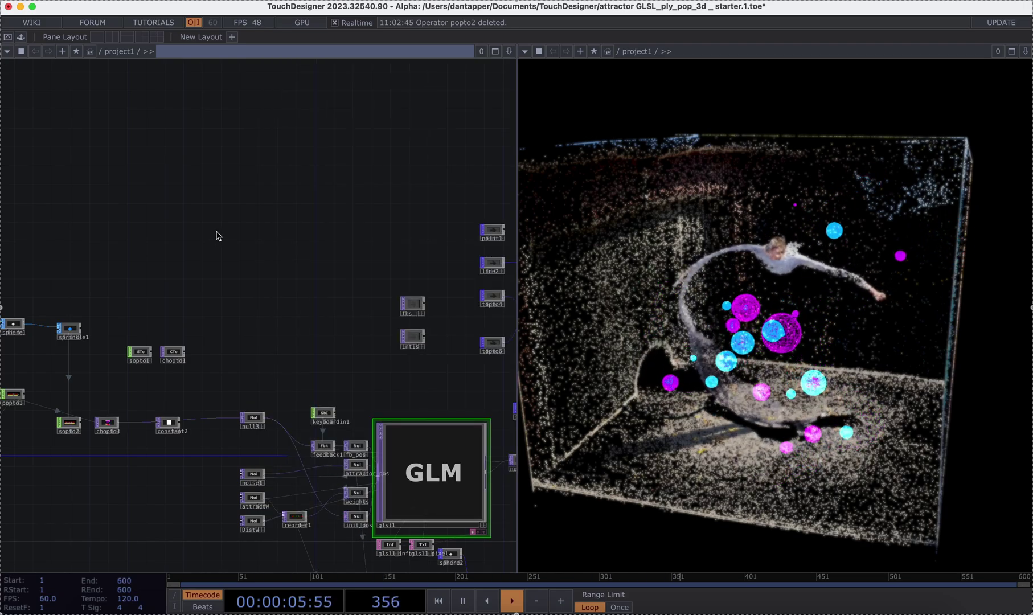